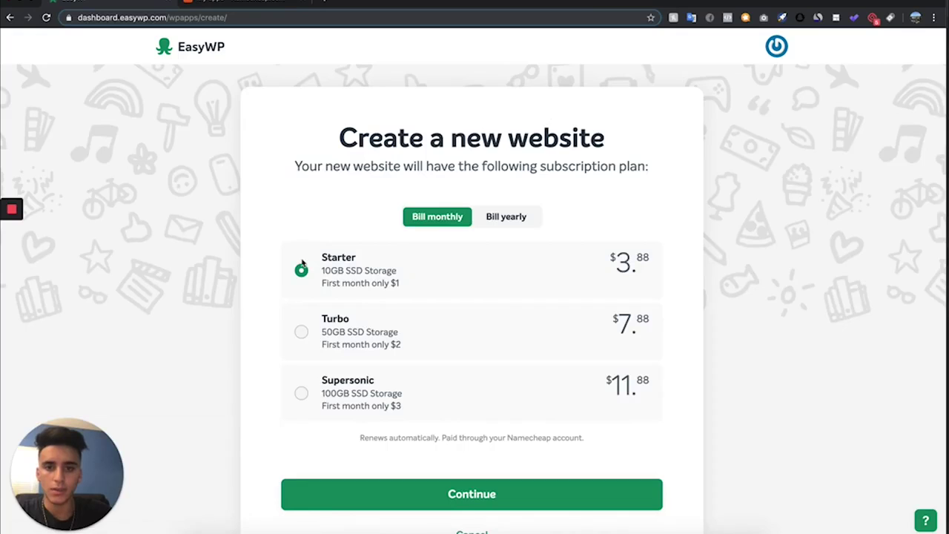
Step: Back out of creating a new website on the monthly Starter plan and open the WordPress admin of the Armourshades site
{"action": "left_click", "coordinate": [478, 494]}
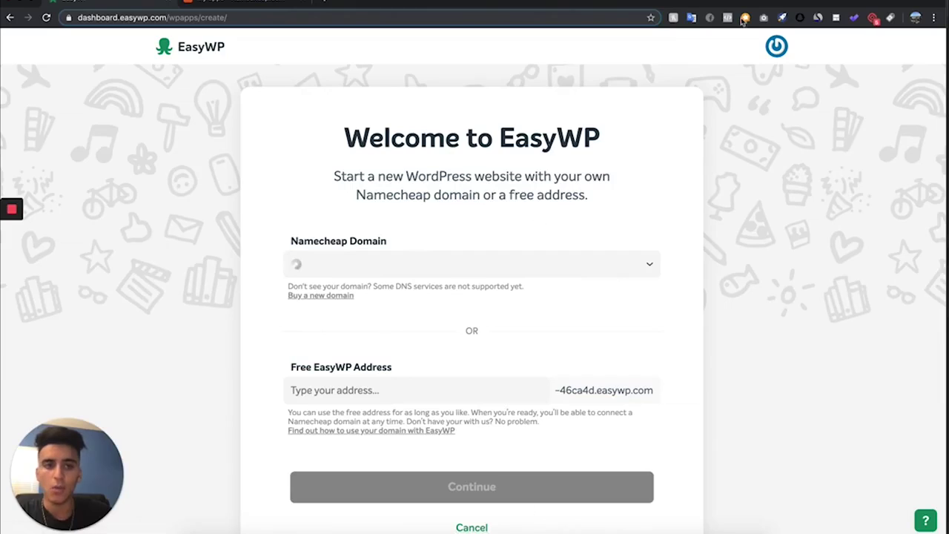
{"action": "left_click", "coordinate": [9, 18]}
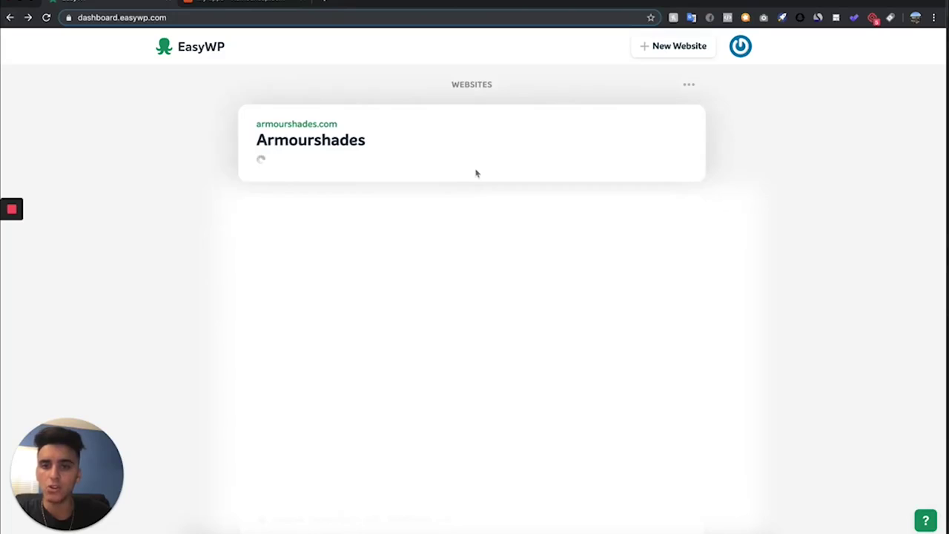
{"action": "left_click", "coordinate": [478, 140]}
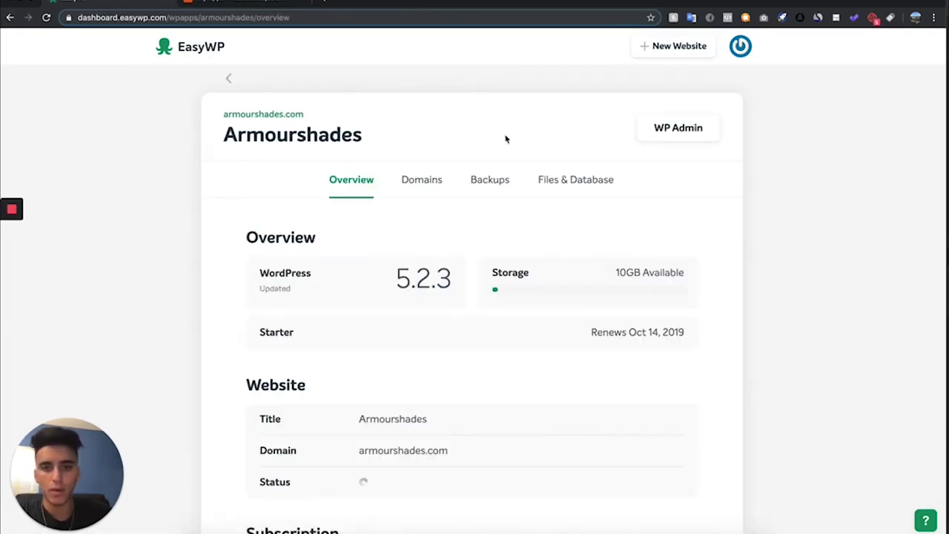
{"action": "left_click", "coordinate": [702, 138]}
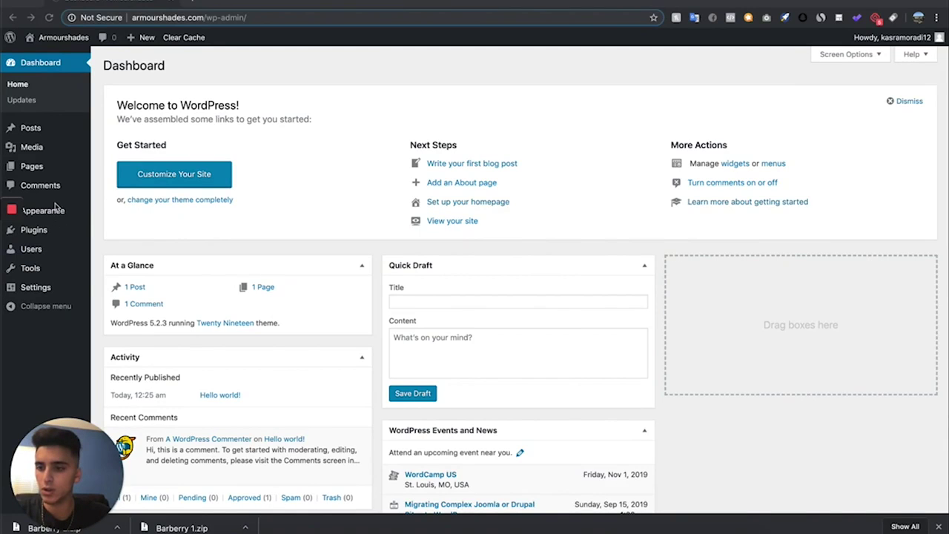
Step: Upload and install the theme file Barberry 1.zip through the WordPress theme uploader, and go to the Themes page
{"action": "mouse_move", "coordinate": [59, 219]}
{"action": "left_click", "coordinate": [128, 215]}
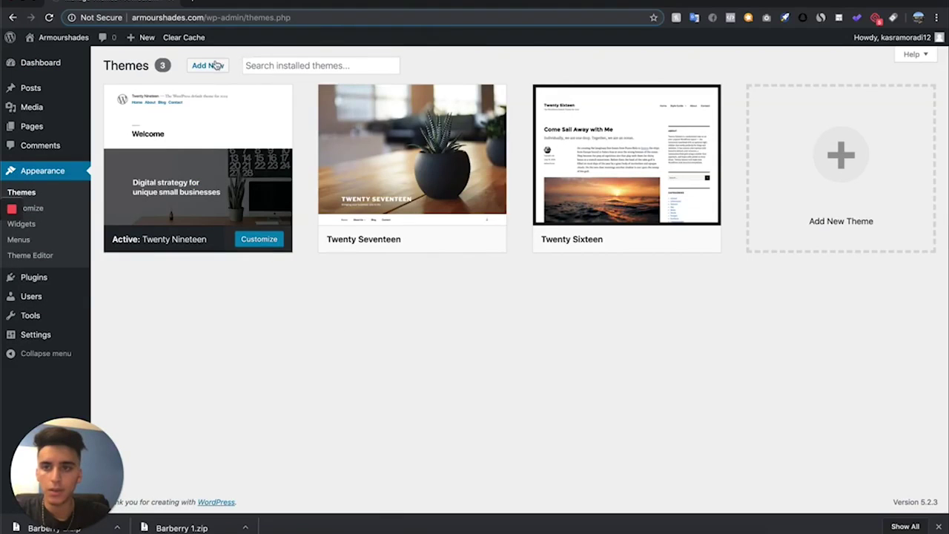
{"action": "left_click", "coordinate": [209, 65]}
{"action": "left_click", "coordinate": [212, 66]}
{"action": "scroll", "coordinate": [404, 388], "scroll_direction": "down", "scroll_amount": 3}
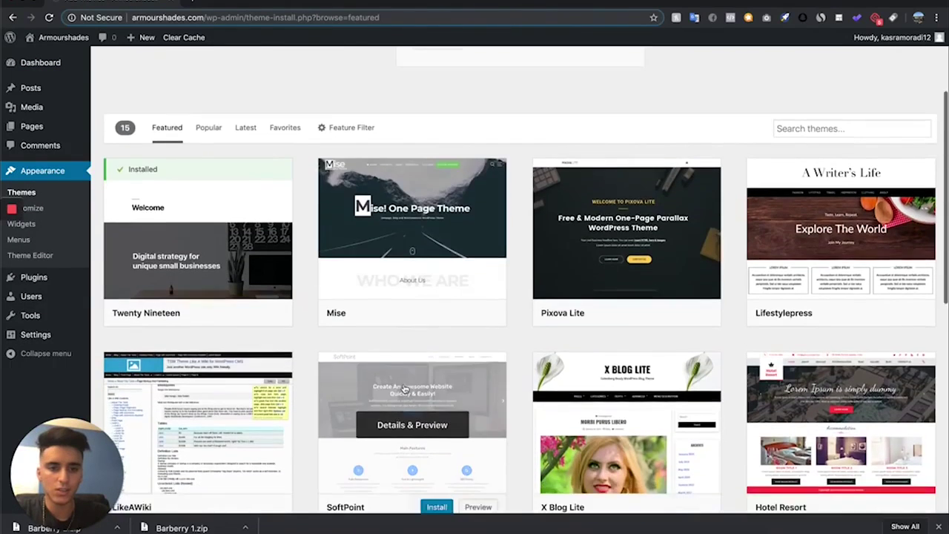
{"action": "scroll", "coordinate": [593, 223], "scroll_direction": "up", "scroll_amount": 2}
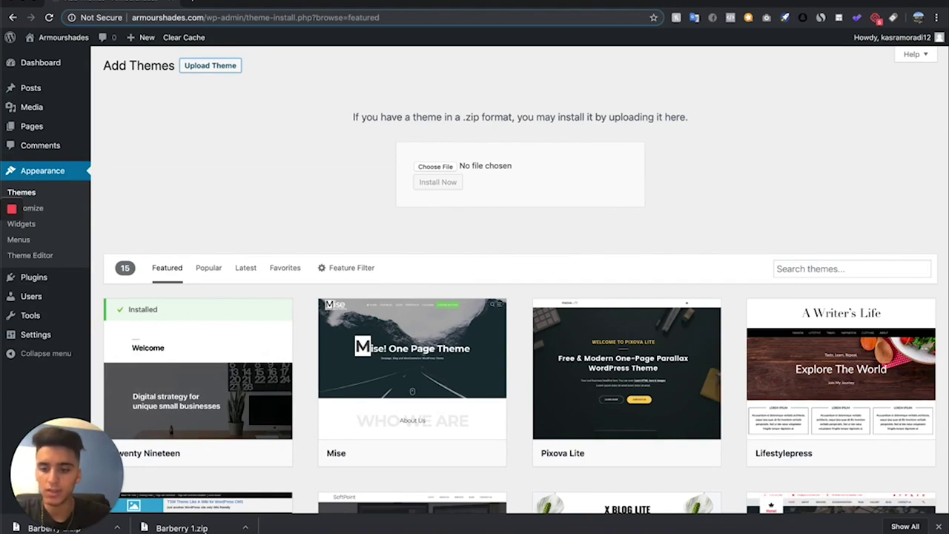
{"action": "left_click_drag", "start_coordinate": [178, 528], "coordinate": [448, 166]}
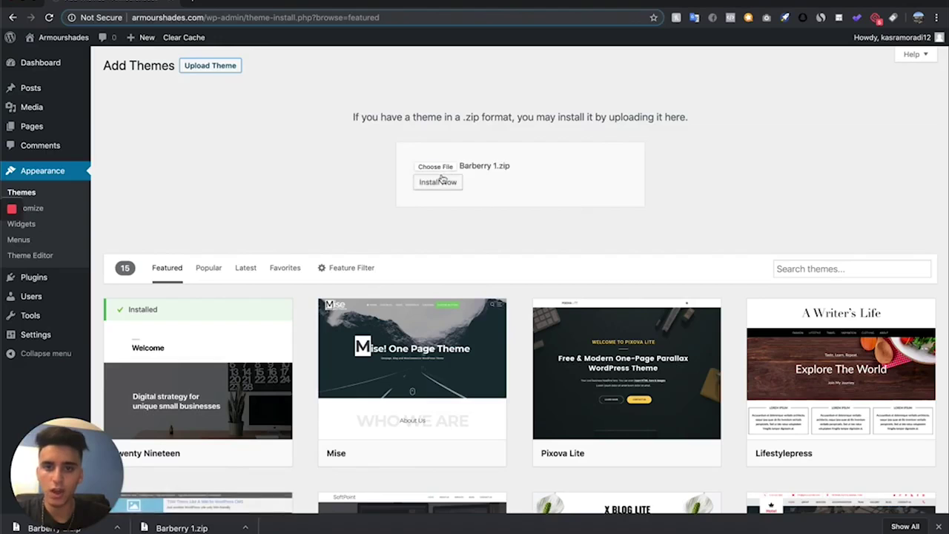
{"action": "left_click", "coordinate": [438, 182]}
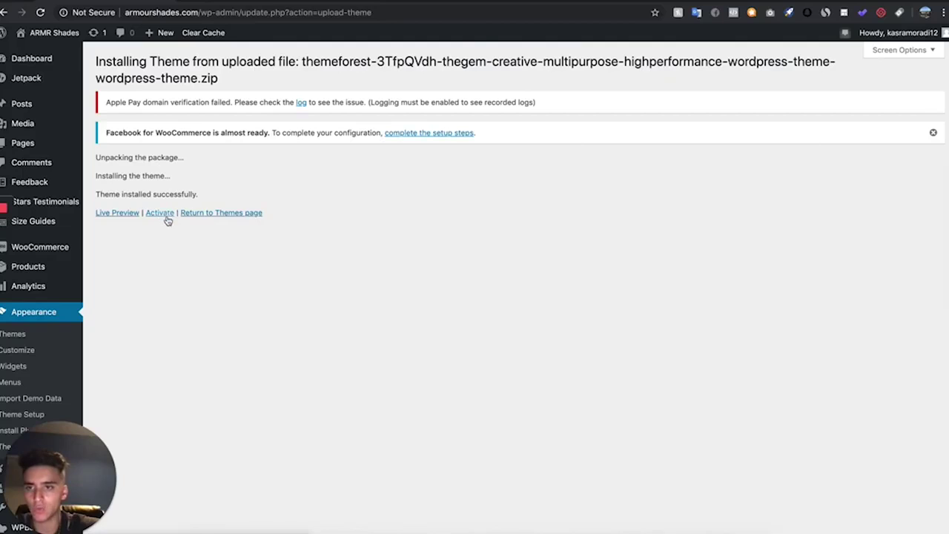
{"action": "left_click", "coordinate": [20, 337]}
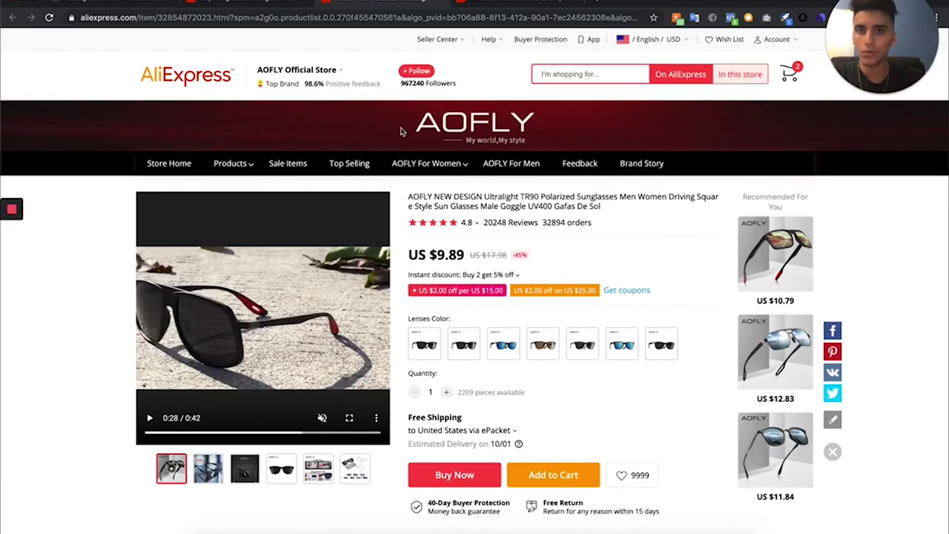
Step: Look at both AliExpress sunglasses listings and select the C1Matte Black lens colour on the AOFLY product
{"action": "left_click", "coordinate": [488, 4]}
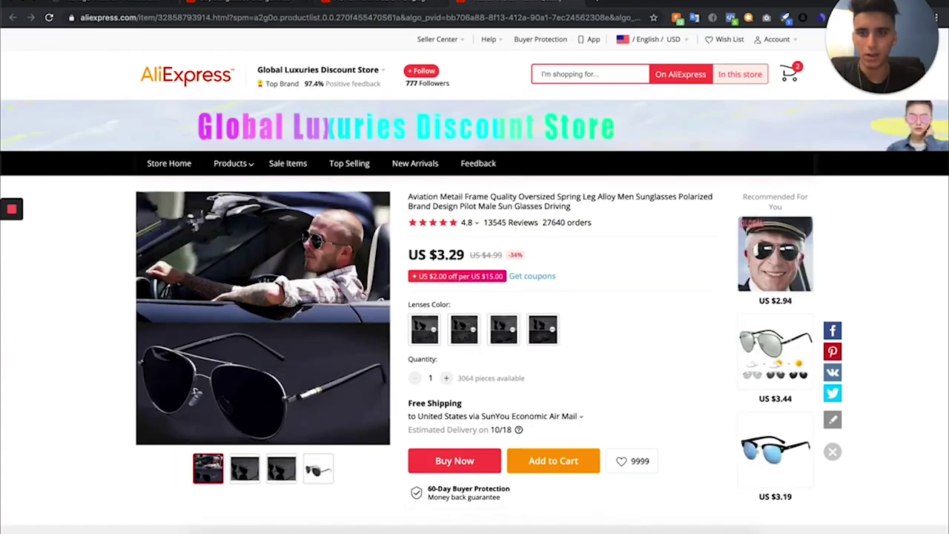
{"action": "left_click", "coordinate": [409, 2]}
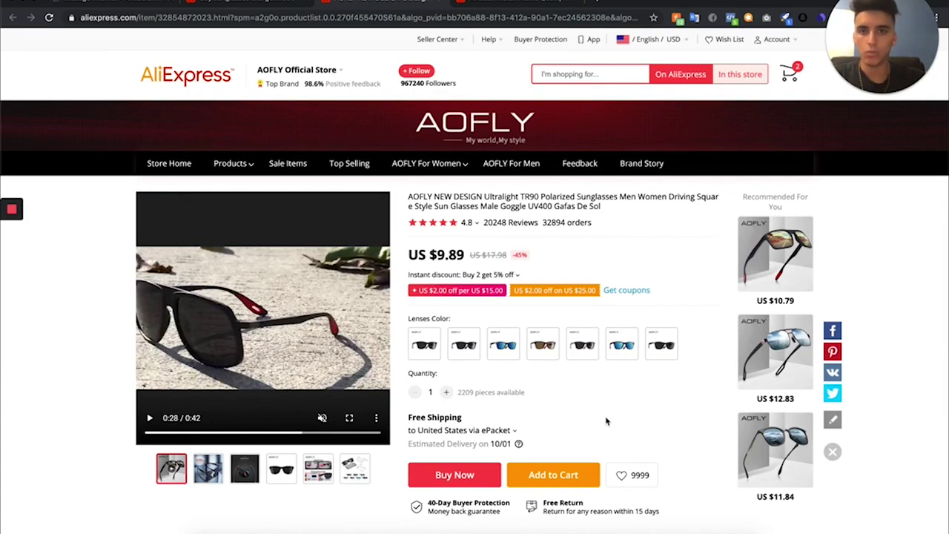
{"action": "left_click", "coordinate": [412, 343]}
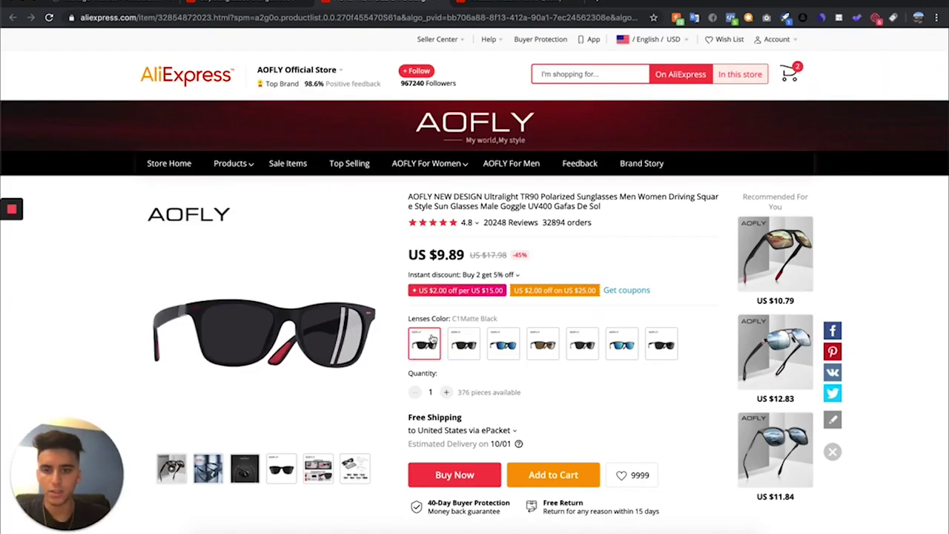
Step: Inspect the AOFLY product picture, copy its image source address from the page code and open it in a separate browser tab
{"action": "right_click", "coordinate": [252, 270]}
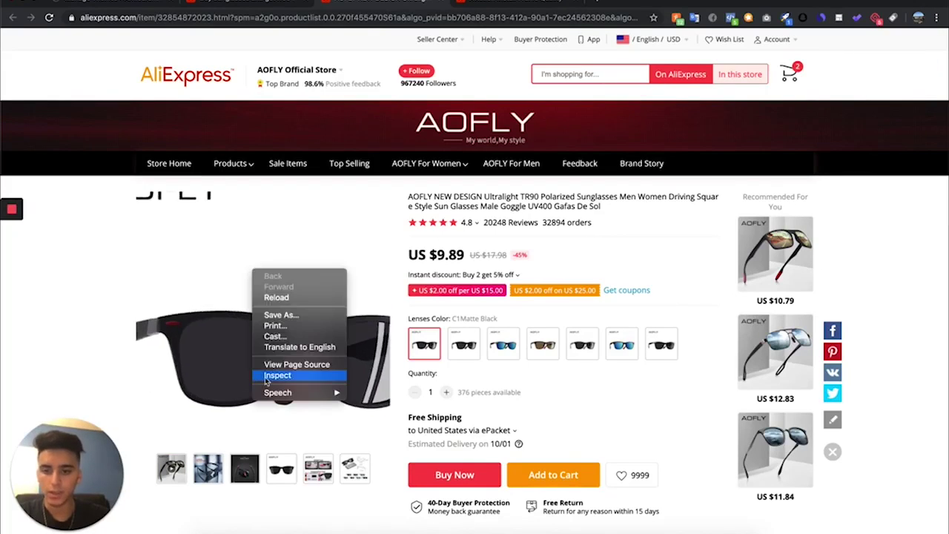
{"action": "left_click", "coordinate": [266, 377]}
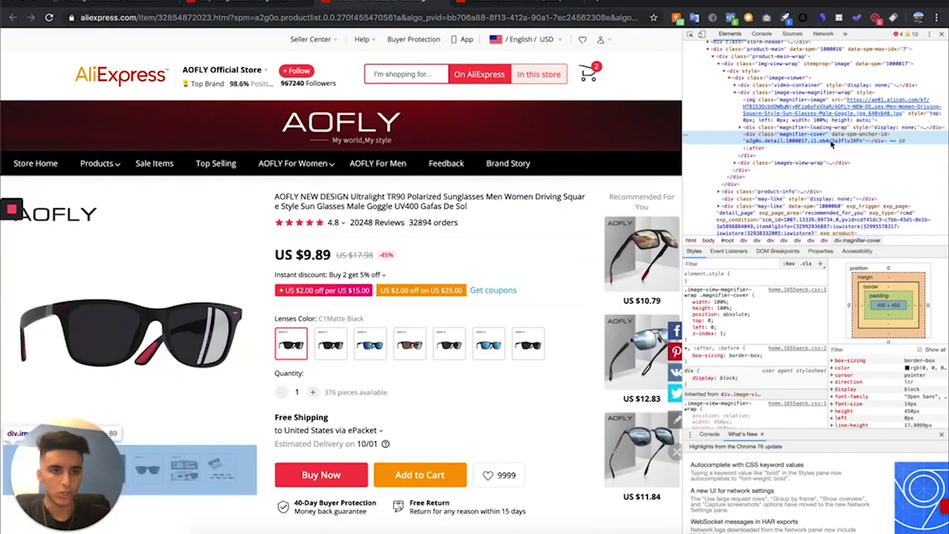
{"action": "left_click", "coordinate": [787, 112]}
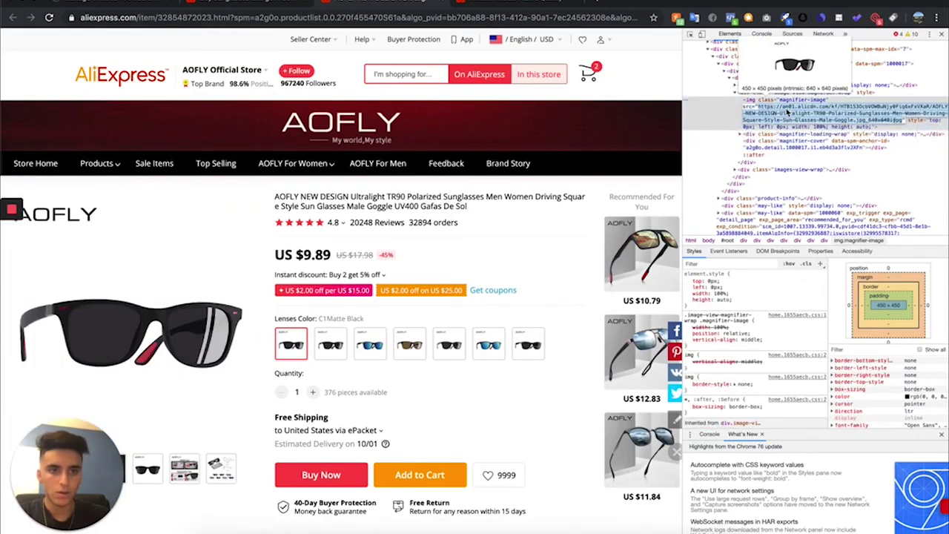
{"action": "left_click", "coordinate": [603, 5]}
{"action": "type", "text": "https://ae01.alicdn.com/kf/HTB153OcbVOWBuNjy0Fiq6xFxVXaR/AOFLY-NEW-DESIGN-Ultralight-TR90-Polarized-Sunglasses-Men-Women-Driving-Square-Style-Sun-Glasses-Male-Goggle.jpg_640x640.jpg"}
{"action": "key", "text": "Return"}
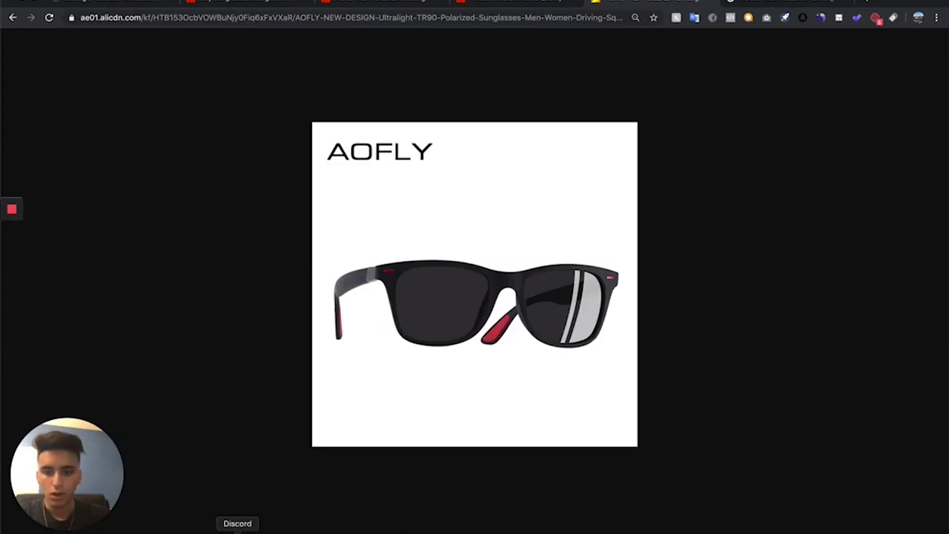
Step: Capture only the sunglasses below the AOFLY logo with Gyazo and save the captured image
{"action": "left_click", "coordinate": [221, 531]}
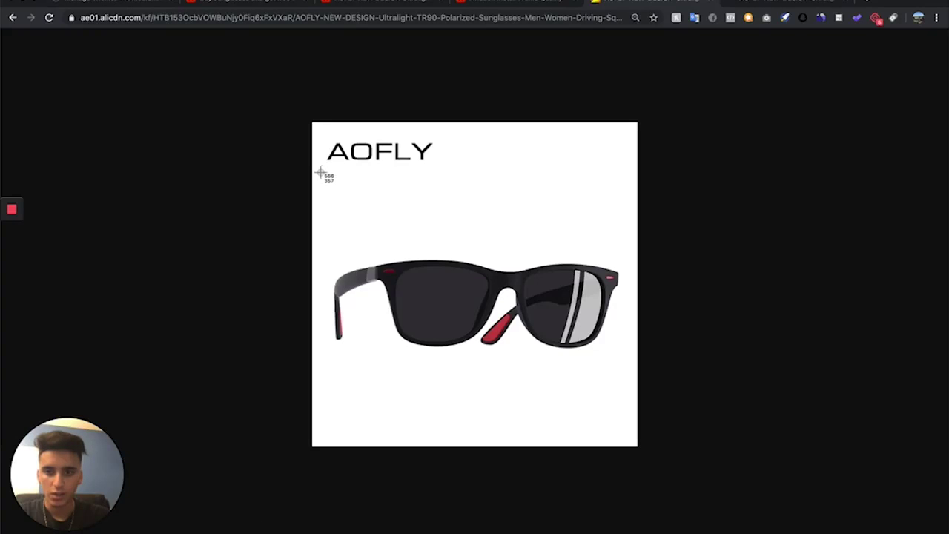
{"action": "left_click_drag", "start_coordinate": [320, 172], "coordinate": [663, 408]}
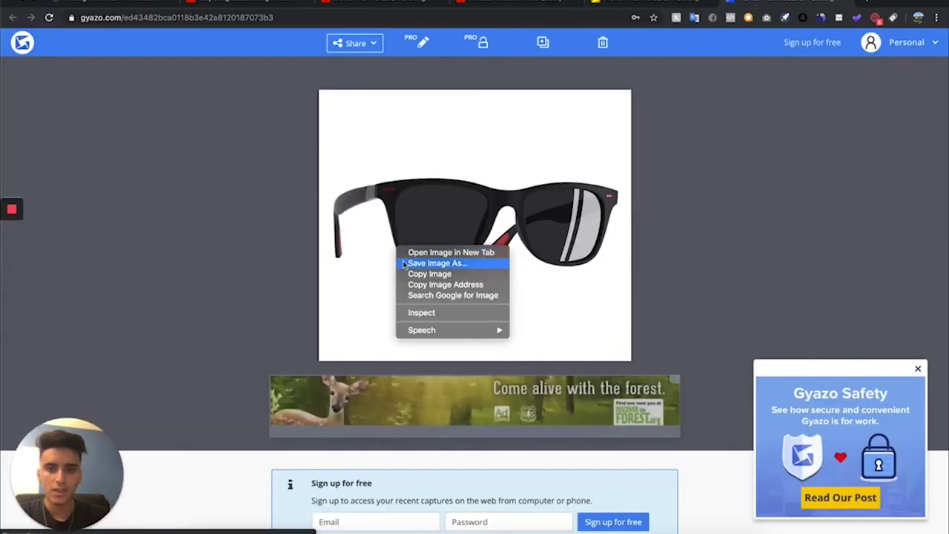
{"action": "left_click", "coordinate": [403, 263]}
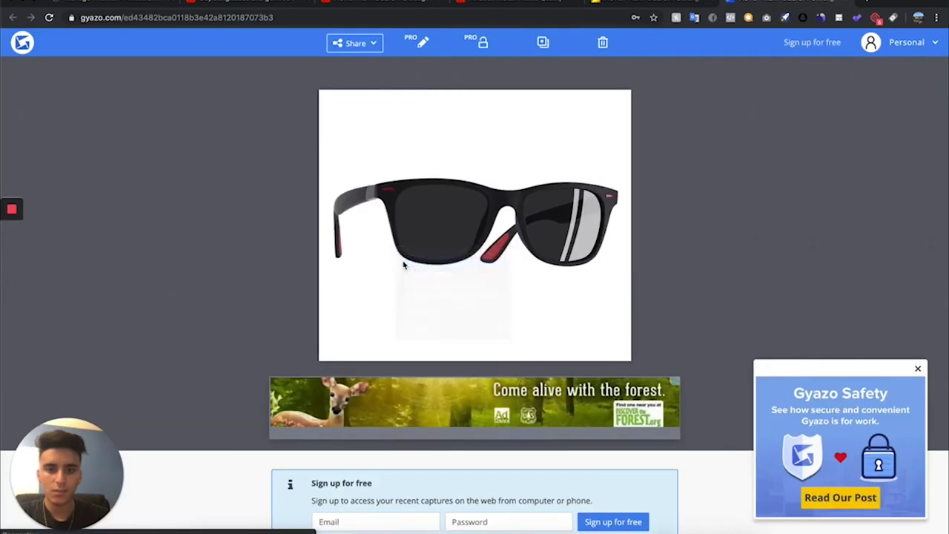
Step: Return to the AOFLY listing and switch the lens colour to C2Matte Black, followed by the adjacent blue-lens variant
{"action": "left_click", "coordinate": [373, 6]}
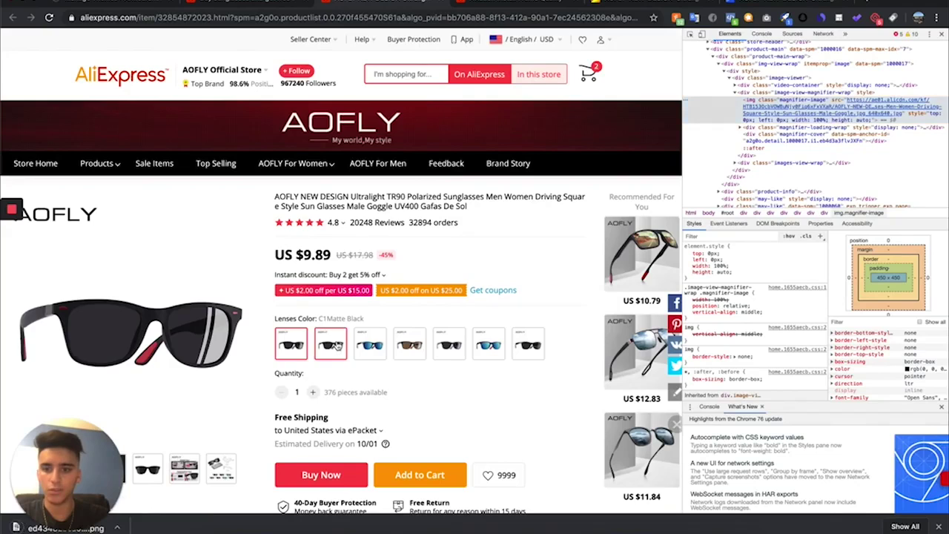
{"action": "left_click", "coordinate": [291, 345]}
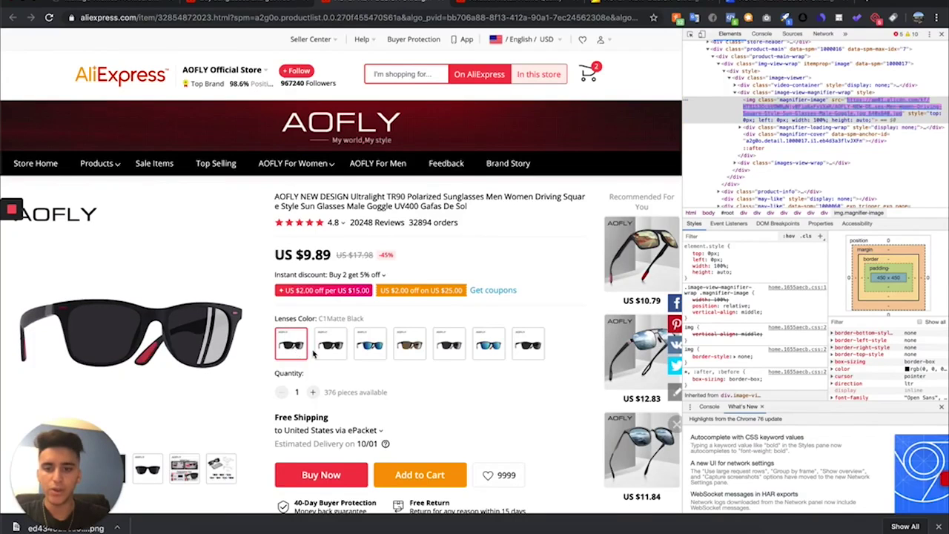
{"action": "left_click", "coordinate": [323, 354]}
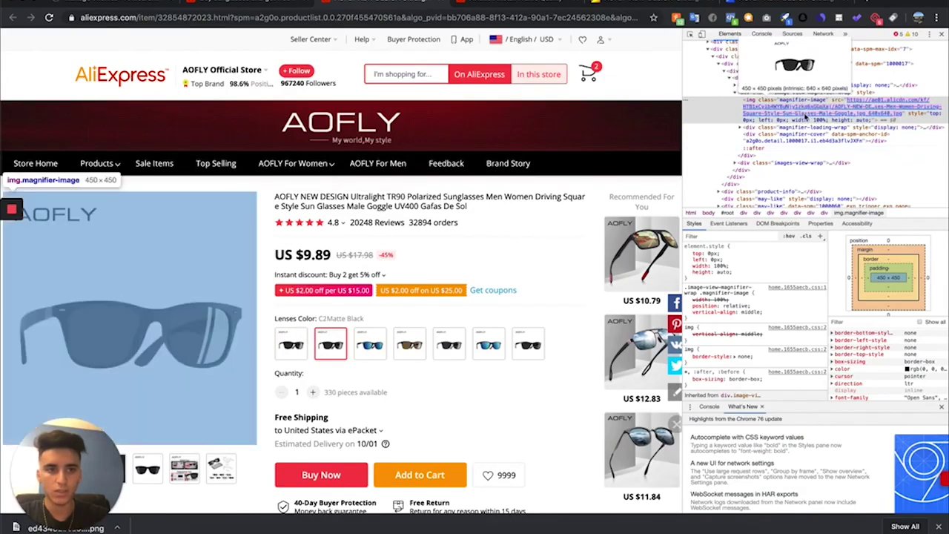
{"action": "left_click", "coordinate": [370, 344]}
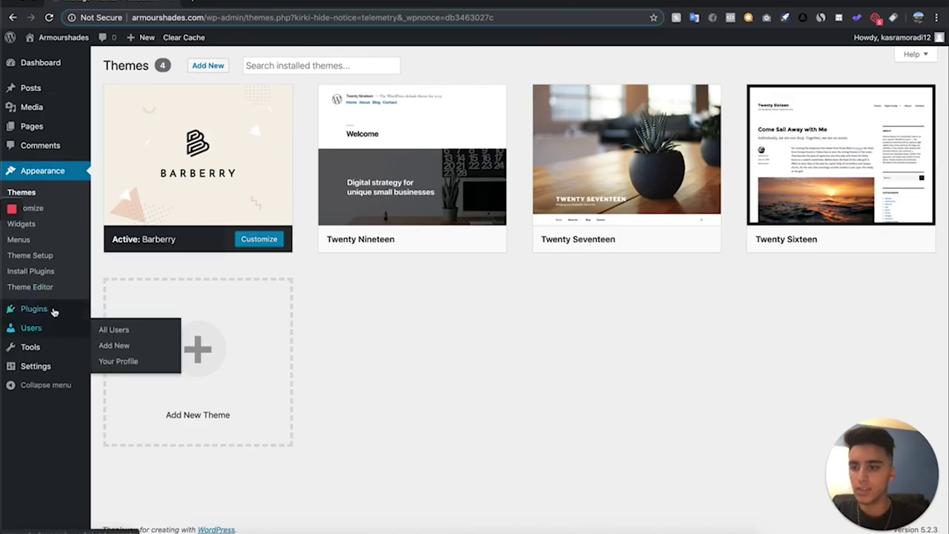
Step: Open the page for adding WordPress plugins and search it for woocommerce
{"action": "mouse_move", "coordinate": [53, 313]}
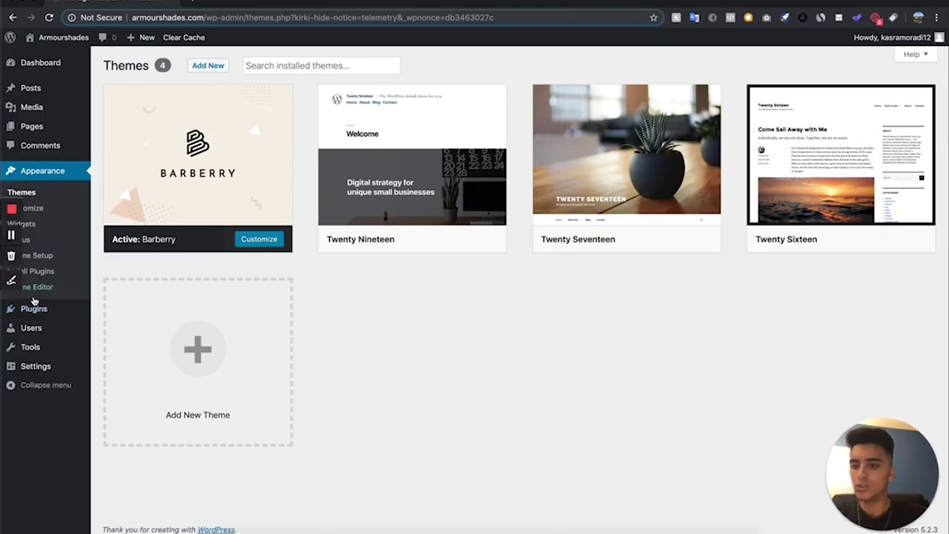
{"action": "left_click", "coordinate": [104, 326]}
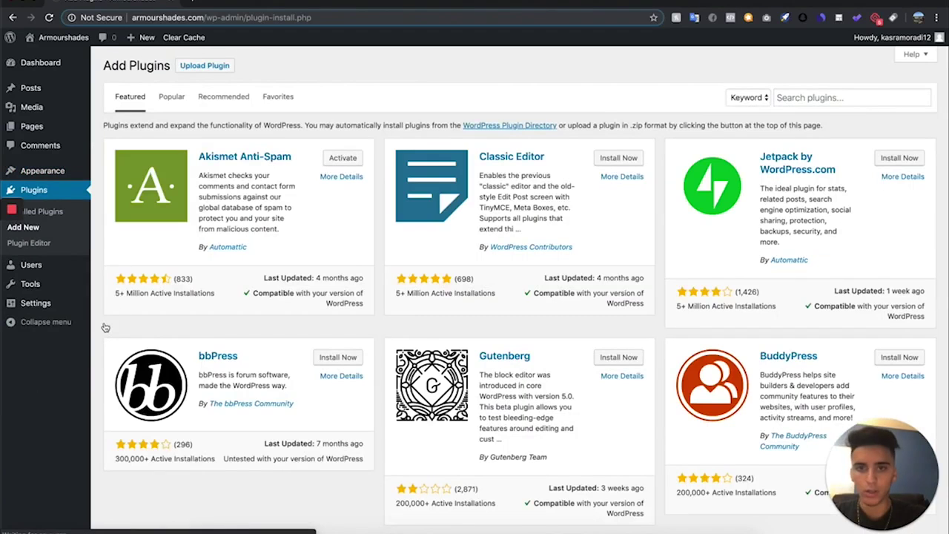
{"action": "left_click", "coordinate": [823, 98]}
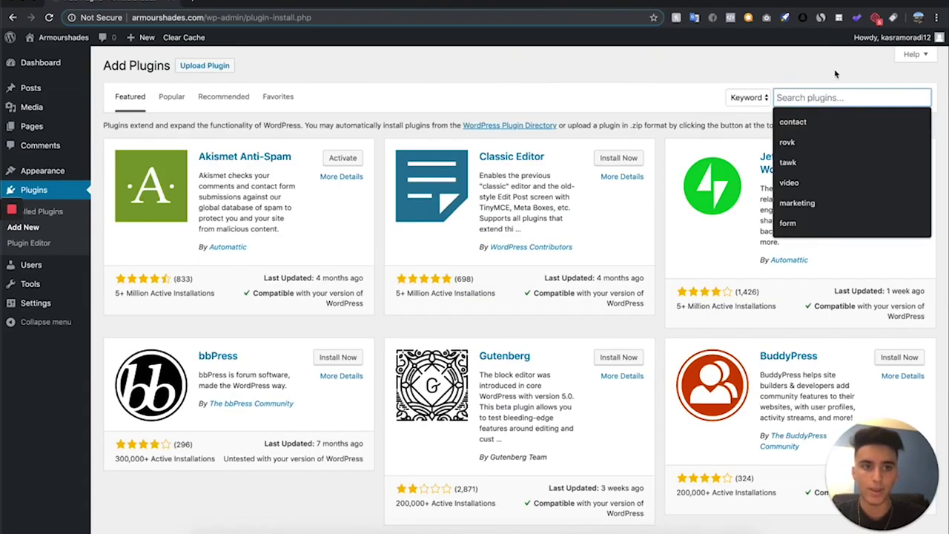
{"action": "type", "text": "wor"}
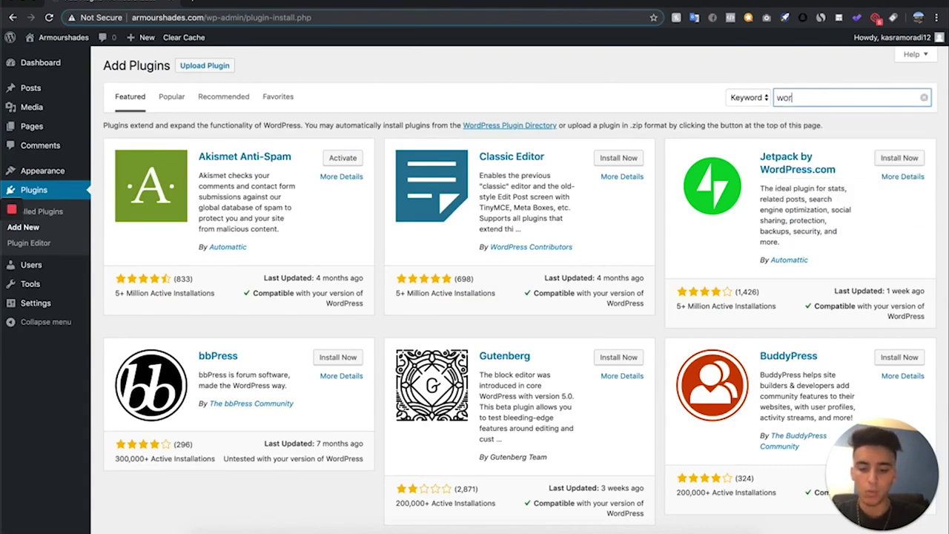
{"action": "type", "text": "dpress"}
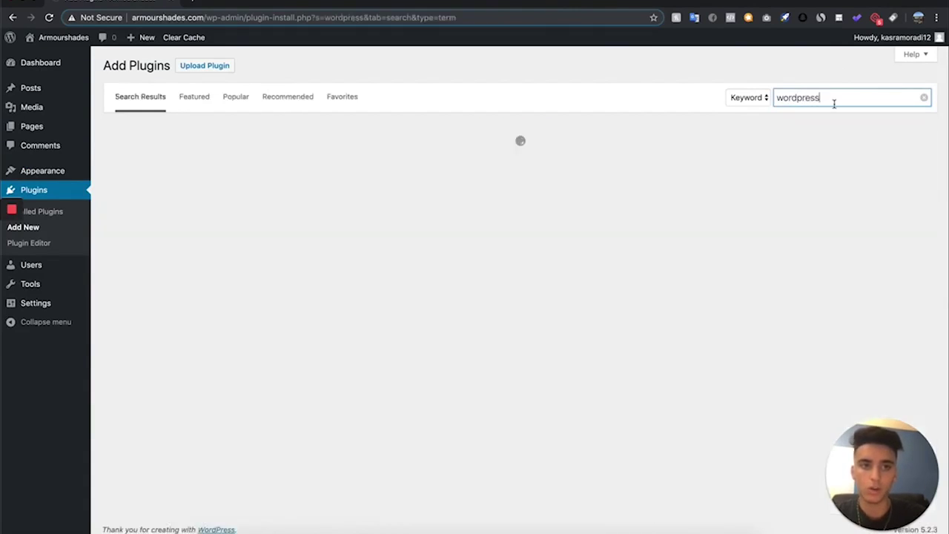
{"action": "left_click_drag", "start_coordinate": [833, 102], "coordinate": [591, 52]}
{"action": "type", "text": "wooc"}
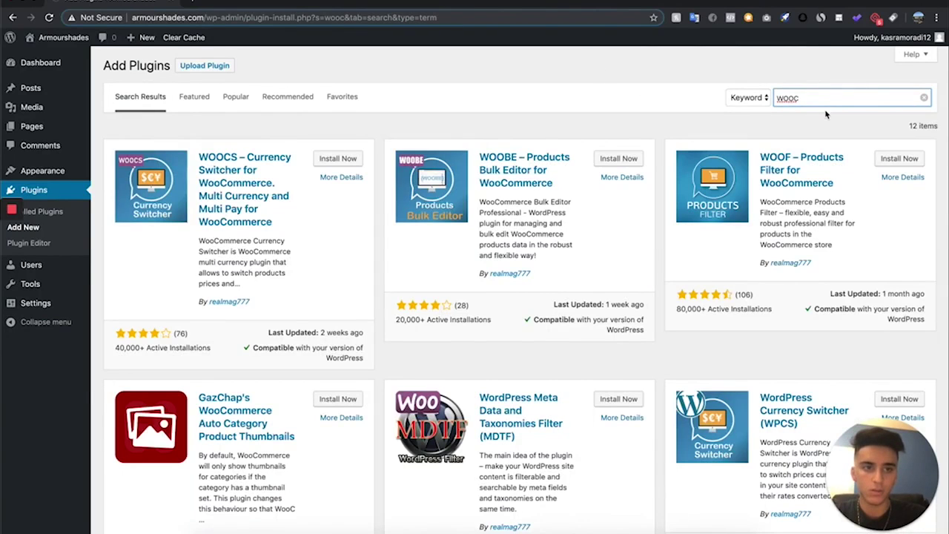
{"action": "left_click", "coordinate": [824, 98]}
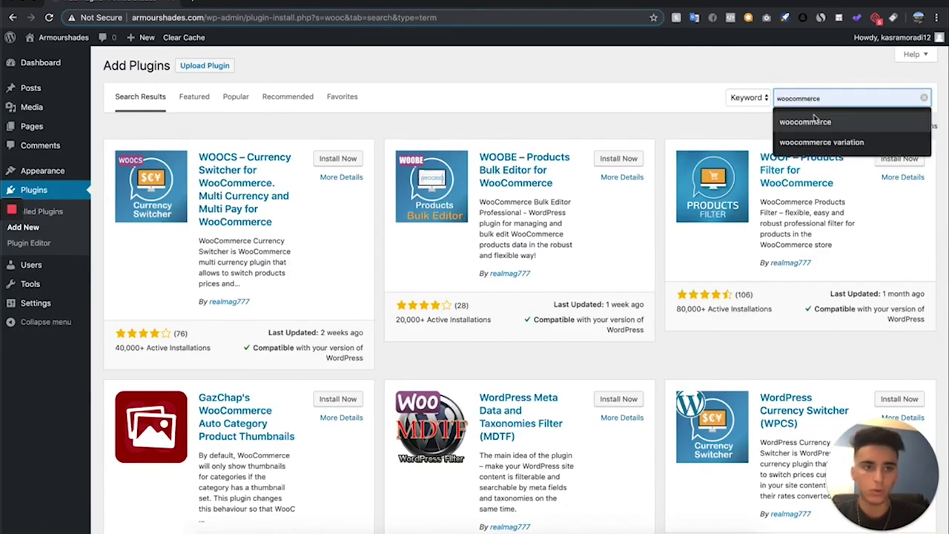
{"action": "left_click", "coordinate": [816, 121]}
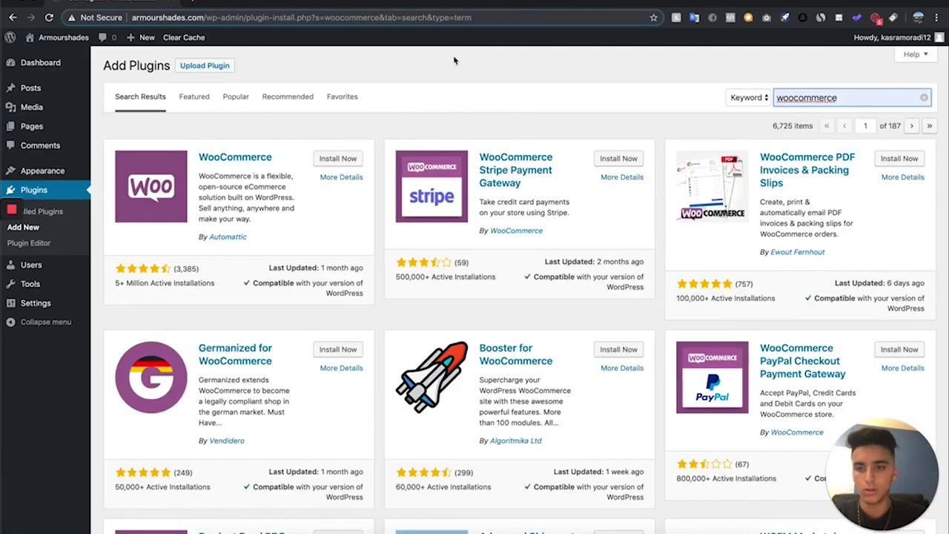
Step: Install and activate the WooCommerce plugin, and launch its setup wizard
{"action": "left_click", "coordinate": [345, 158]}
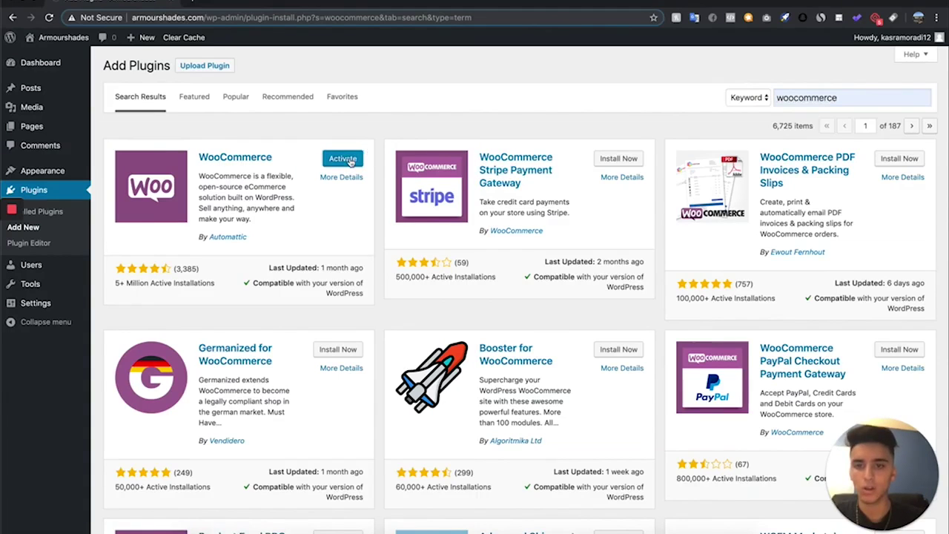
{"action": "left_click", "coordinate": [350, 160]}
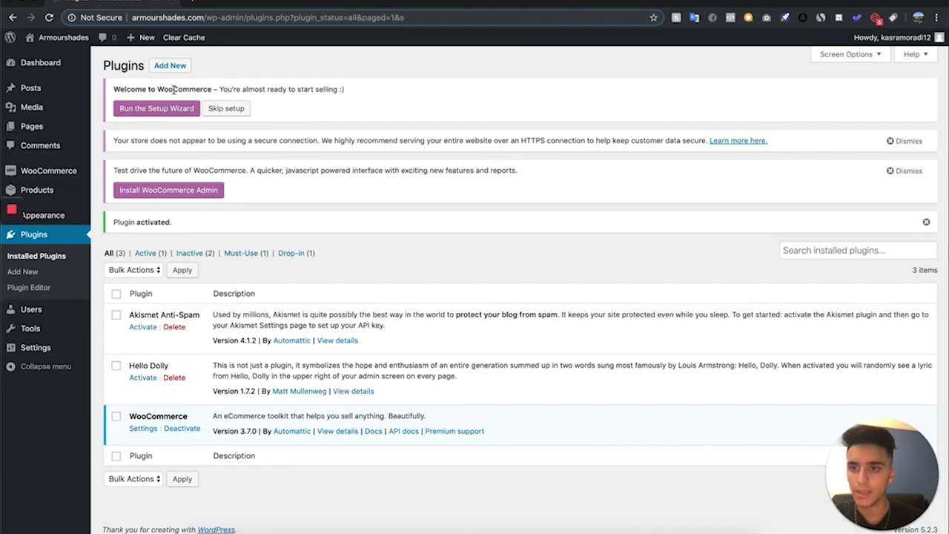
{"action": "left_click", "coordinate": [137, 107]}
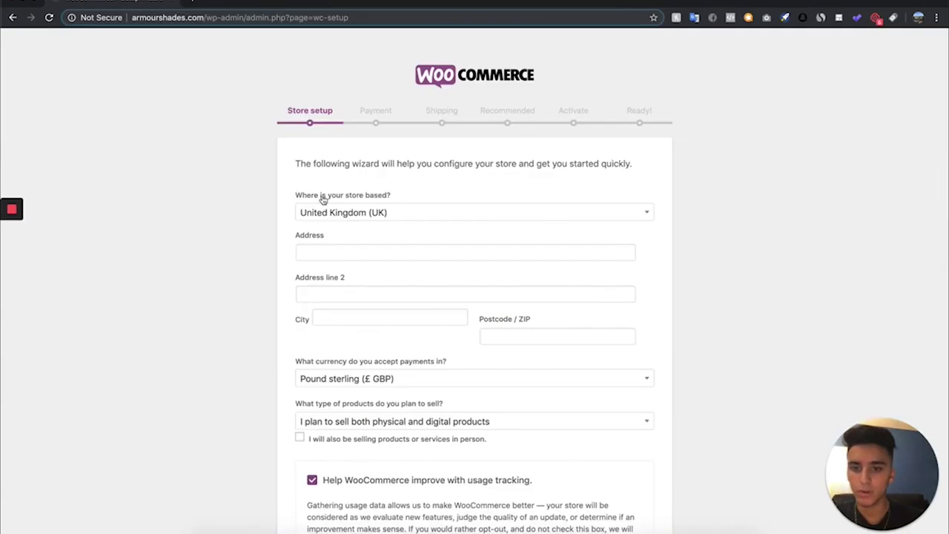
Step: Set the store's base country to United States (US) in the WooCommerce setup wizard
{"action": "scroll", "coordinate": [449, 99], "scroll_direction": "down", "scroll_amount": 1}
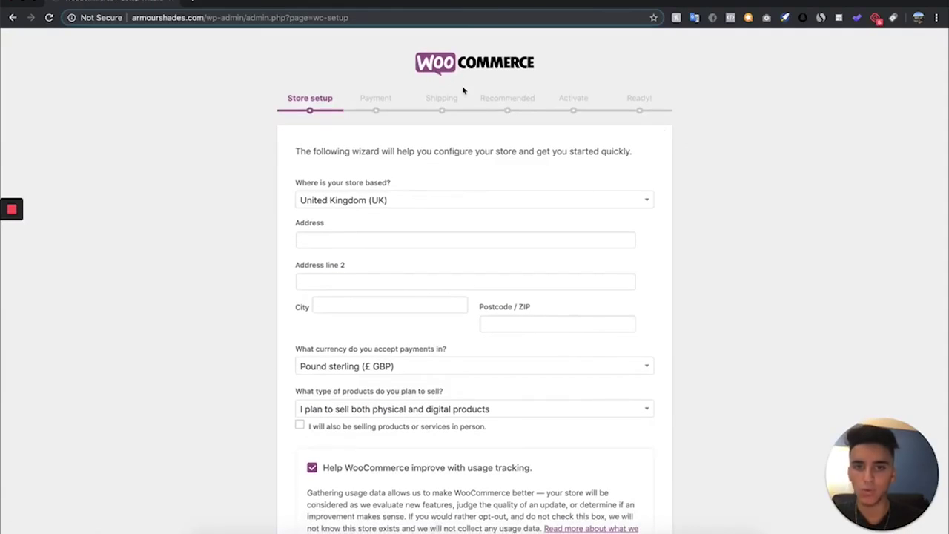
{"action": "scroll", "coordinate": [314, 110], "scroll_direction": "down", "scroll_amount": 2}
{"action": "scroll", "coordinate": [314, 110], "scroll_direction": "up", "scroll_amount": 3}
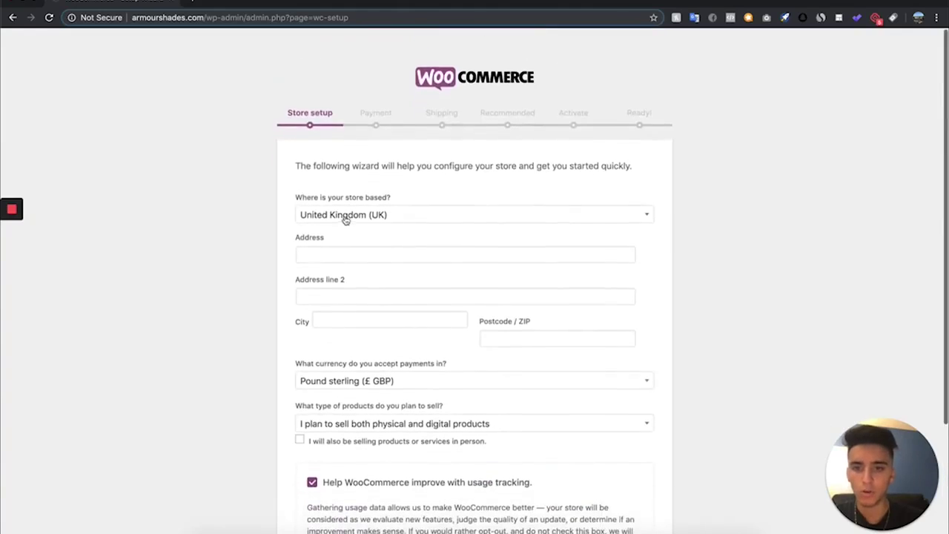
{"action": "left_click", "coordinate": [433, 212]}
{"action": "left_click", "coordinate": [379, 313]}
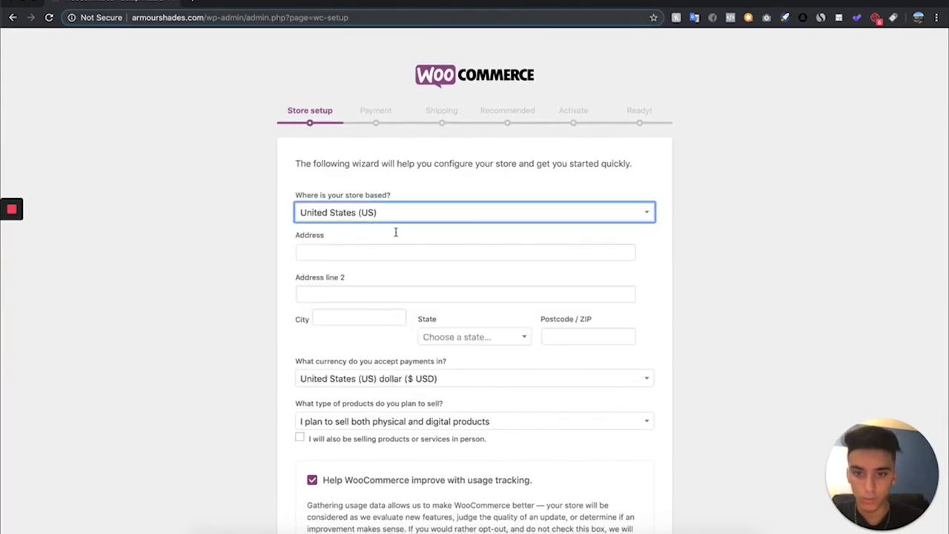
Step: Choose to sell physical products only, opt out of usage tracking, and submit the store setup page
{"action": "scroll", "coordinate": [371, 311], "scroll_direction": "down", "scroll_amount": 3}
{"action": "left_click", "coordinate": [404, 329]}
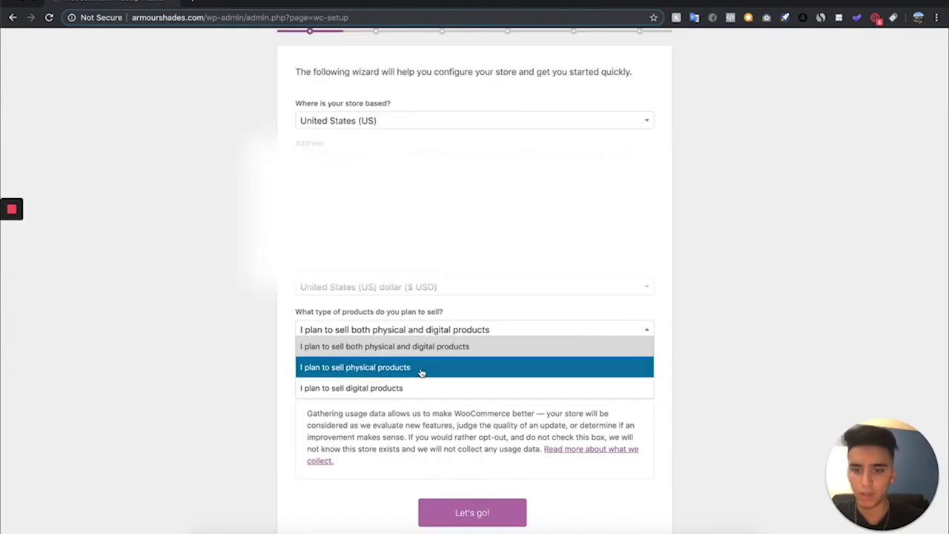
{"action": "left_click", "coordinate": [420, 368]}
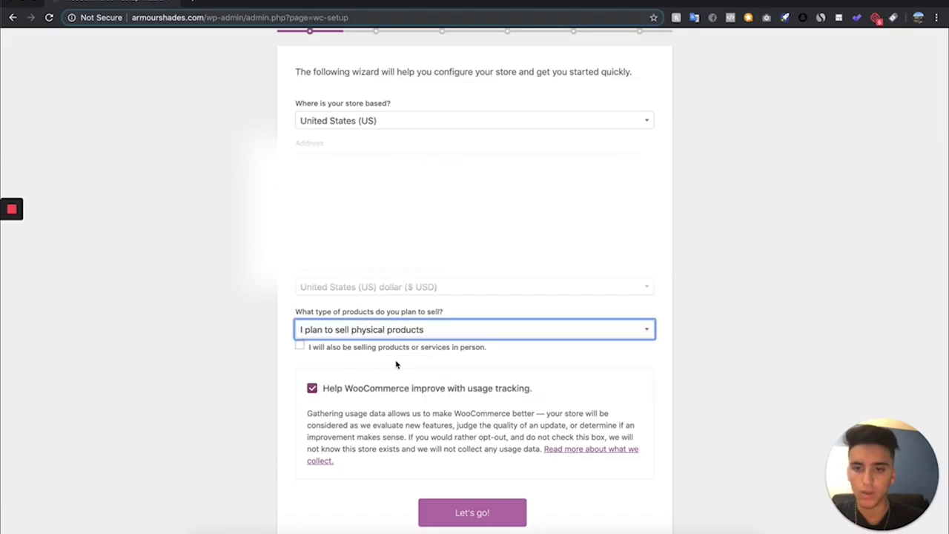
{"action": "left_click", "coordinate": [312, 388]}
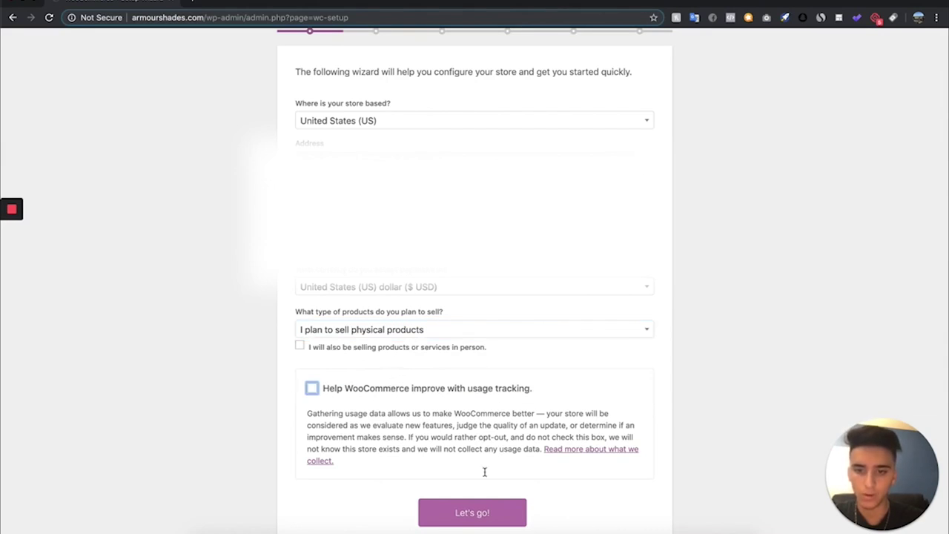
{"action": "left_click", "coordinate": [472, 519]}
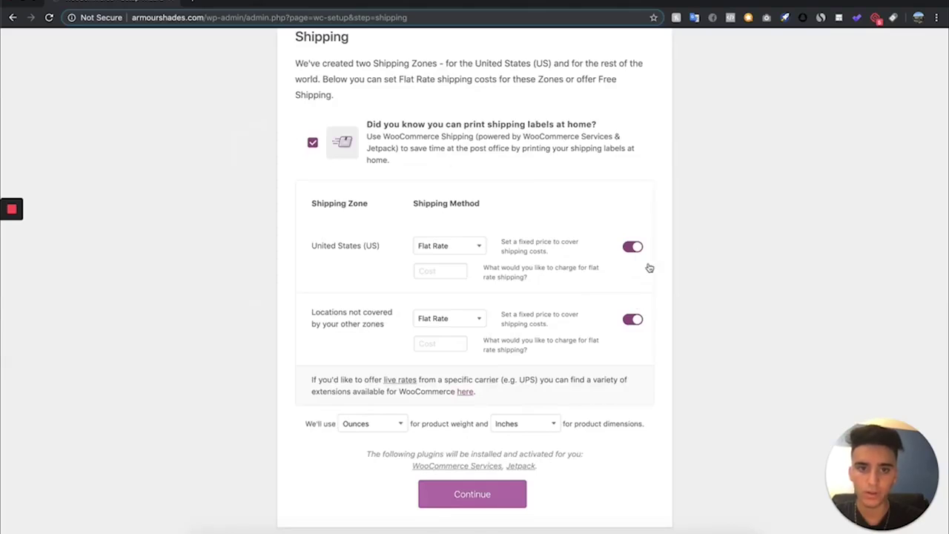
Step: Disable both shipping zones on the shipping page and exclude Mailchimp from the recommended features, submitting each page
{"action": "left_click", "coordinate": [633, 247]}
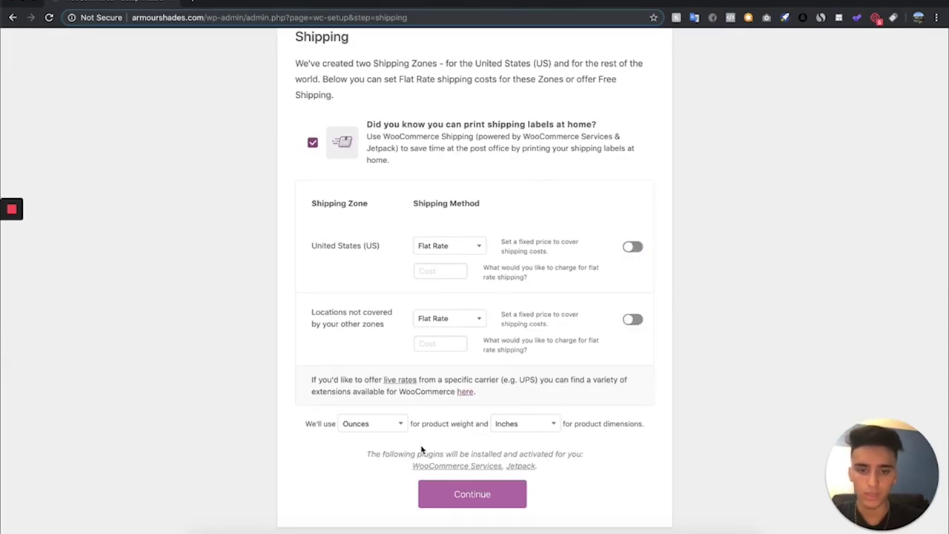
{"action": "left_click", "coordinate": [465, 496]}
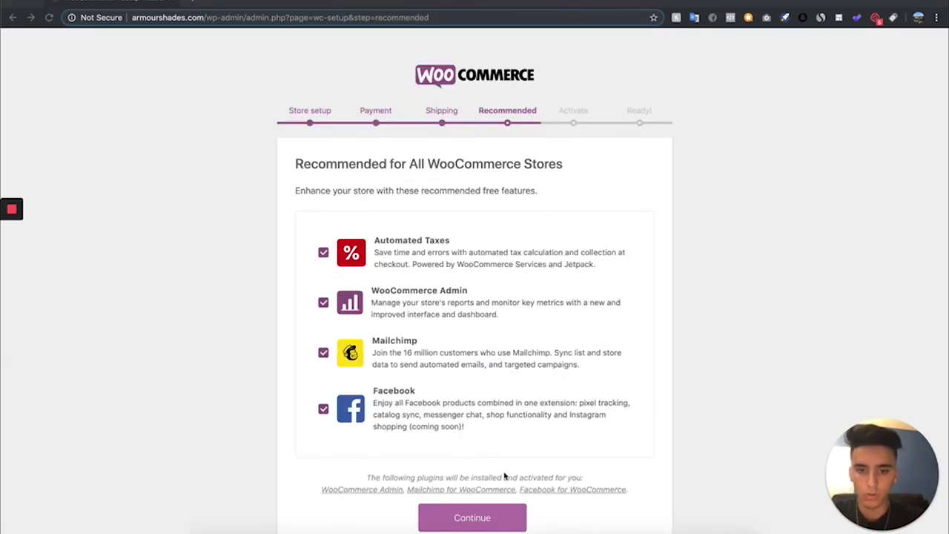
{"action": "scroll", "coordinate": [504, 477], "scroll_direction": "down", "scroll_amount": 2}
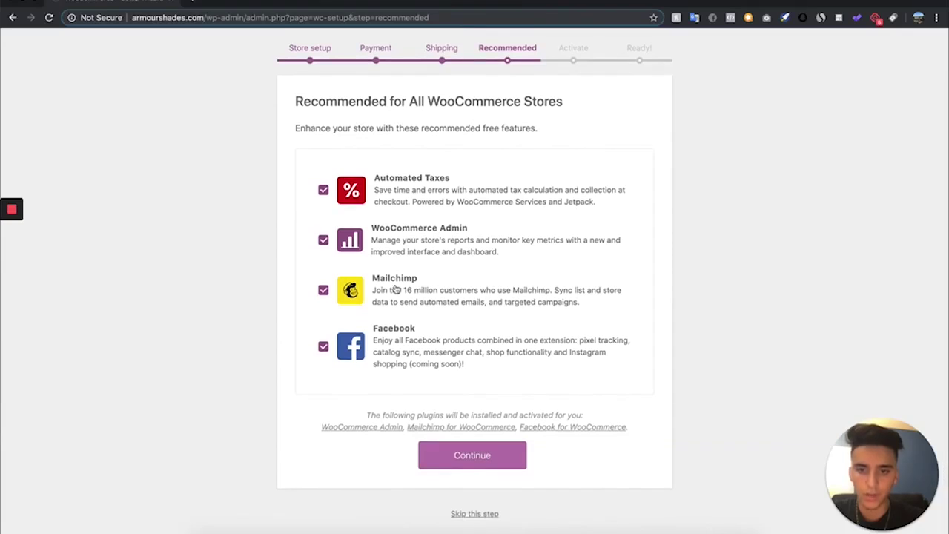
{"action": "left_click", "coordinate": [323, 290]}
{"action": "left_click", "coordinate": [511, 456]}
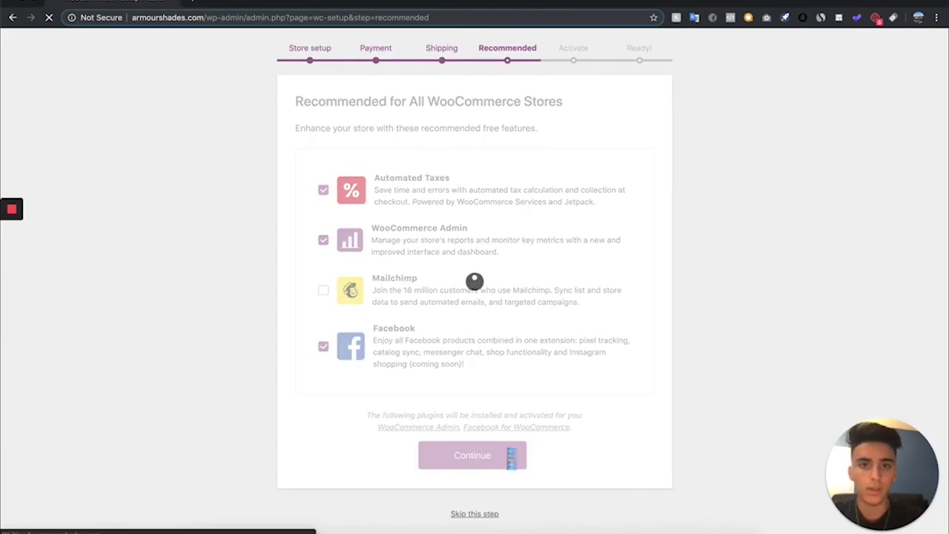
Step: Continue with Jetpack to finish the setup wizard, and go to the WordPress dashboard
{"action": "left_click", "coordinate": [476, 332]}
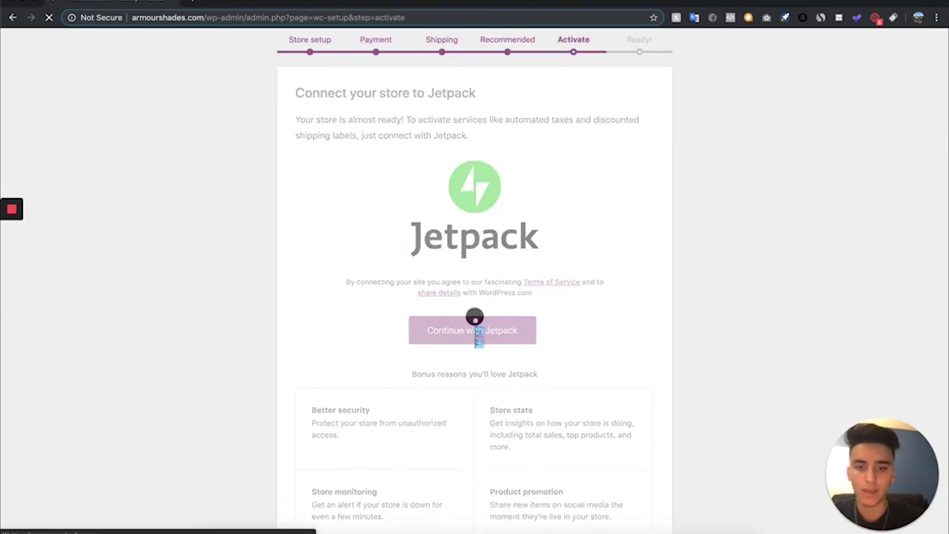
{"action": "scroll", "coordinate": [475, 315], "scroll_direction": "down", "scroll_amount": 2}
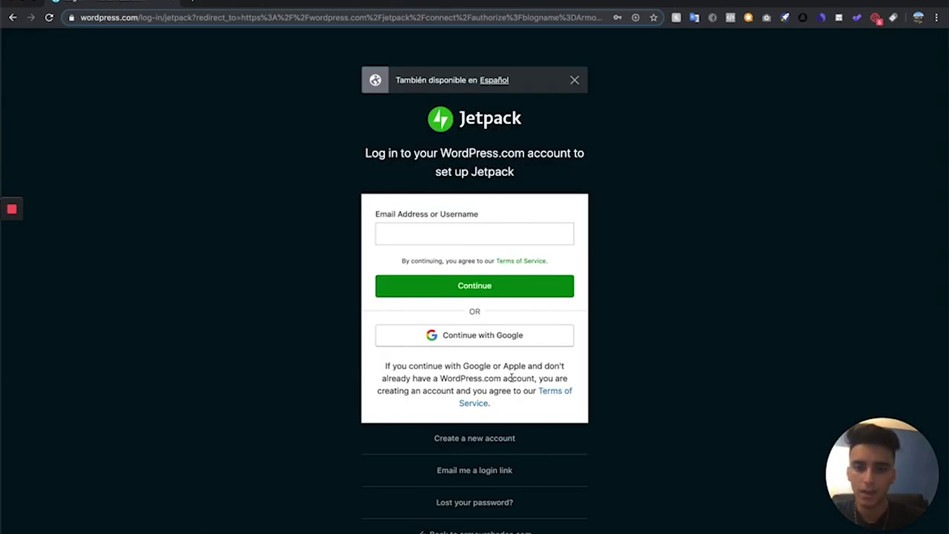
{"action": "scroll", "coordinate": [435, 385], "scroll_direction": "down", "scroll_amount": 2}
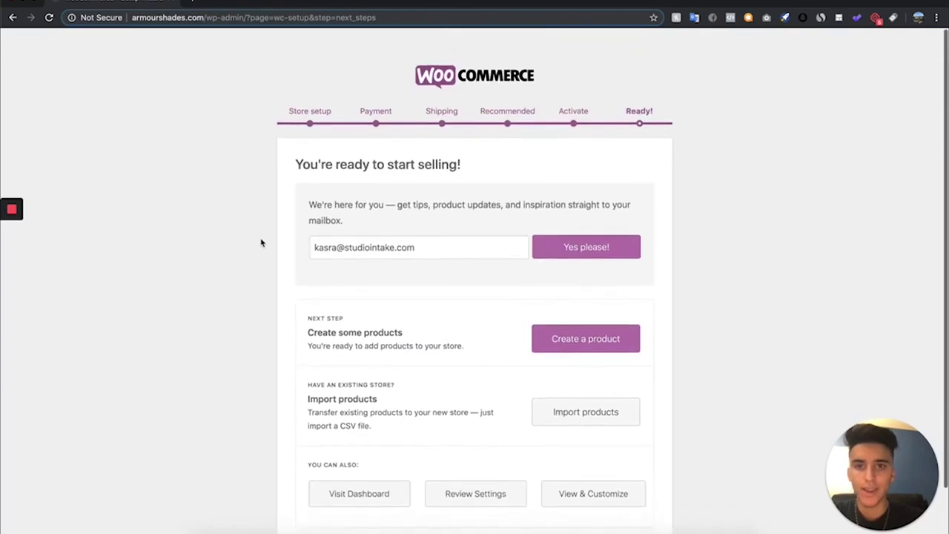
{"action": "scroll", "coordinate": [261, 242], "scroll_direction": "down", "scroll_amount": 2}
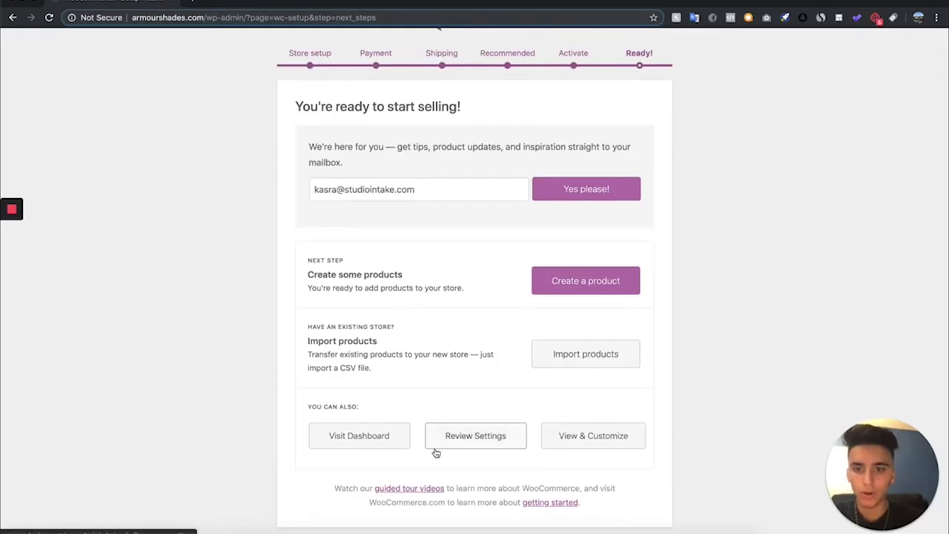
{"action": "left_click", "coordinate": [331, 431]}
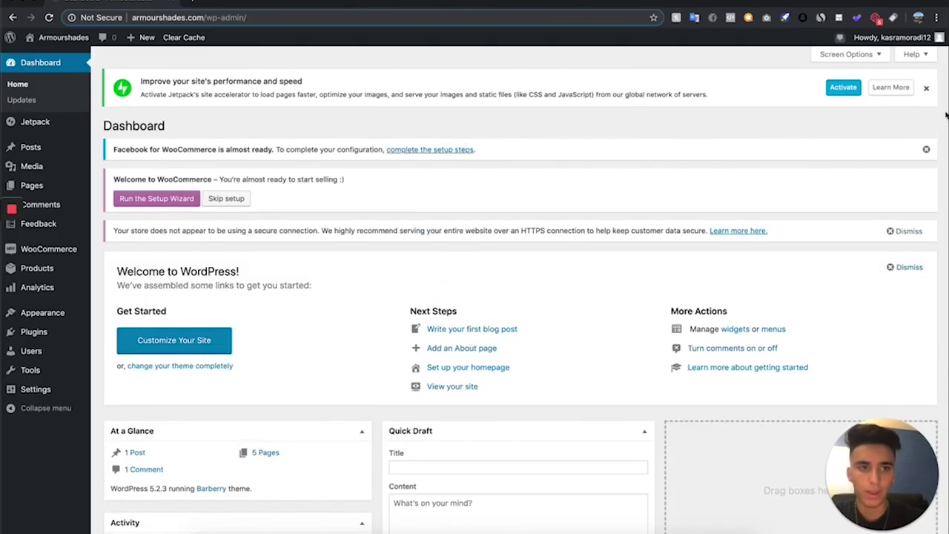
Step: Dismiss the Facebook for WooCommerce, Jetpack site accelerator and insecure connection notices on the dashboard
{"action": "left_click", "coordinate": [927, 149]}
{"action": "left_click", "coordinate": [926, 88]}
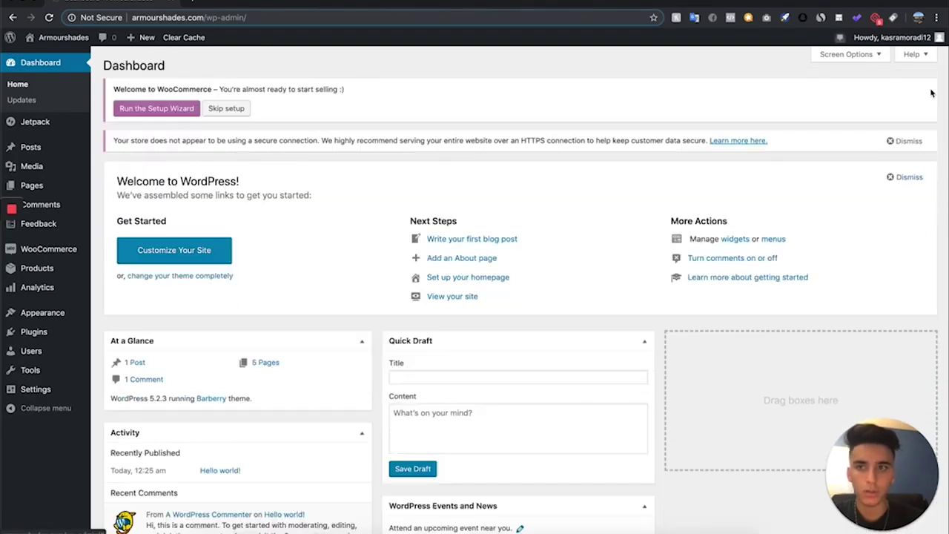
{"action": "left_click", "coordinate": [918, 142]}
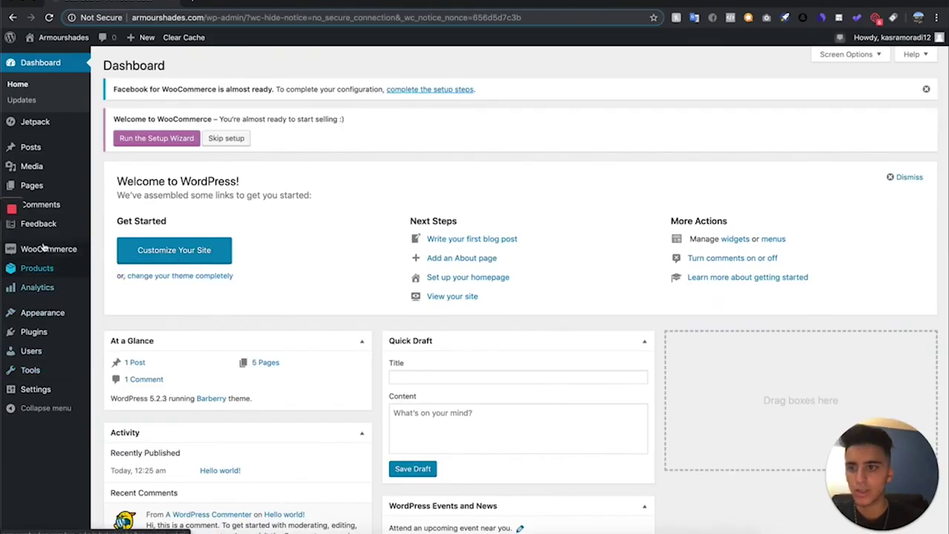
Step: Start a new WooCommerce product and name it Mens Sunglasses Black
{"action": "mouse_move", "coordinate": [47, 272]}
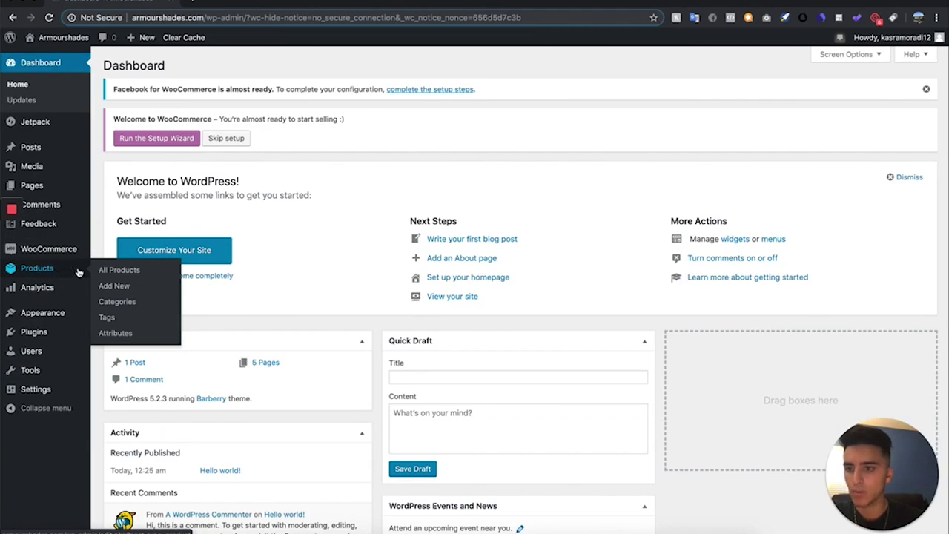
{"action": "left_click", "coordinate": [137, 287]}
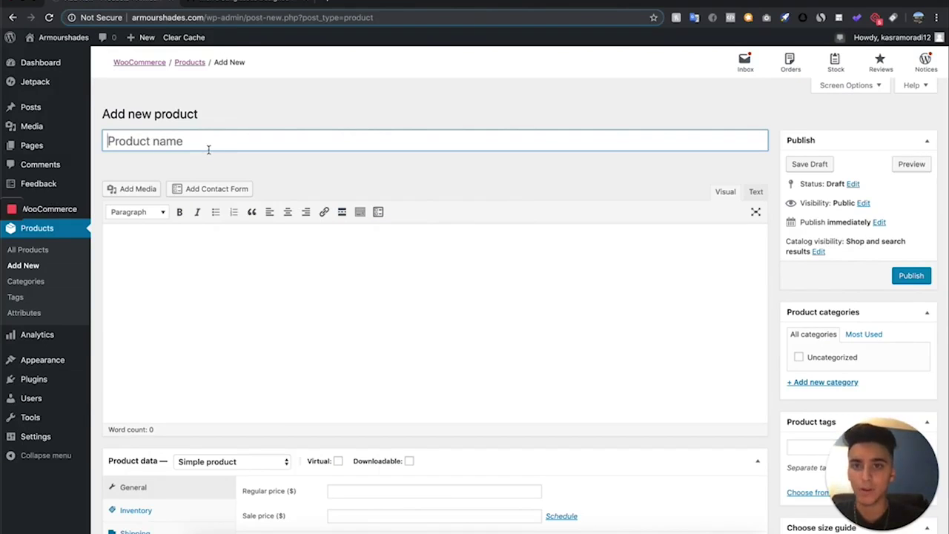
{"action": "type", "text": "Mens Sungla"}
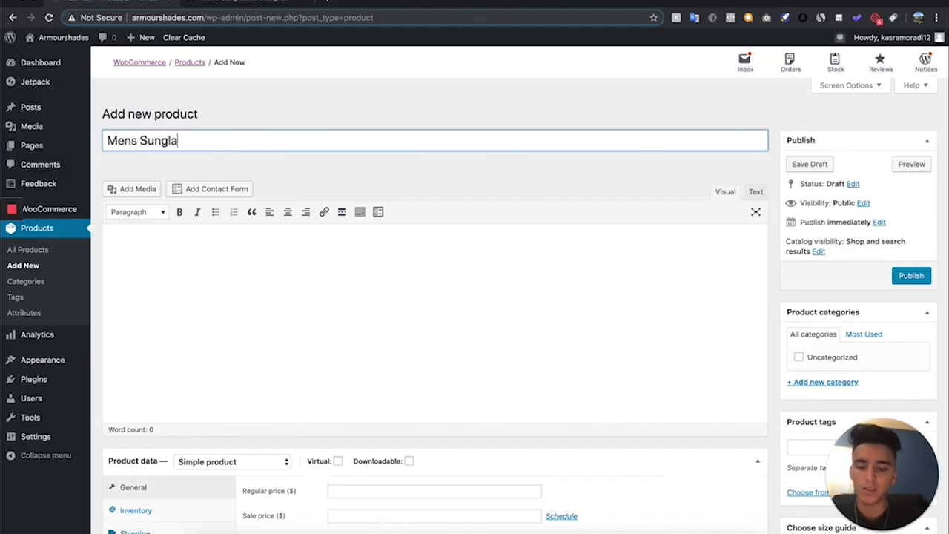
{"action": "type", "text": "sses Black"}
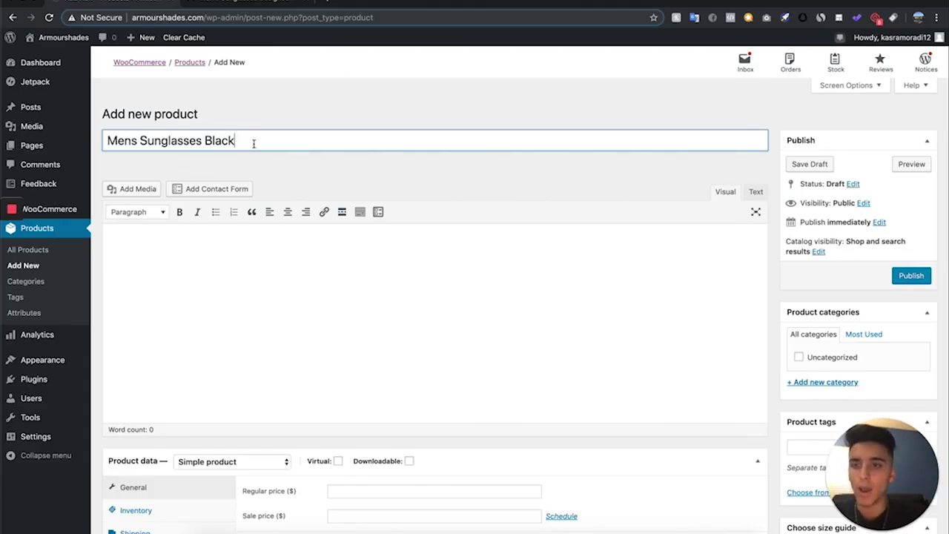
Step: Examine the names and presentation of products in MVMT's men's sunglasses collection, and open the Aero product
{"action": "mouse_move", "coordinate": [39, 153]}
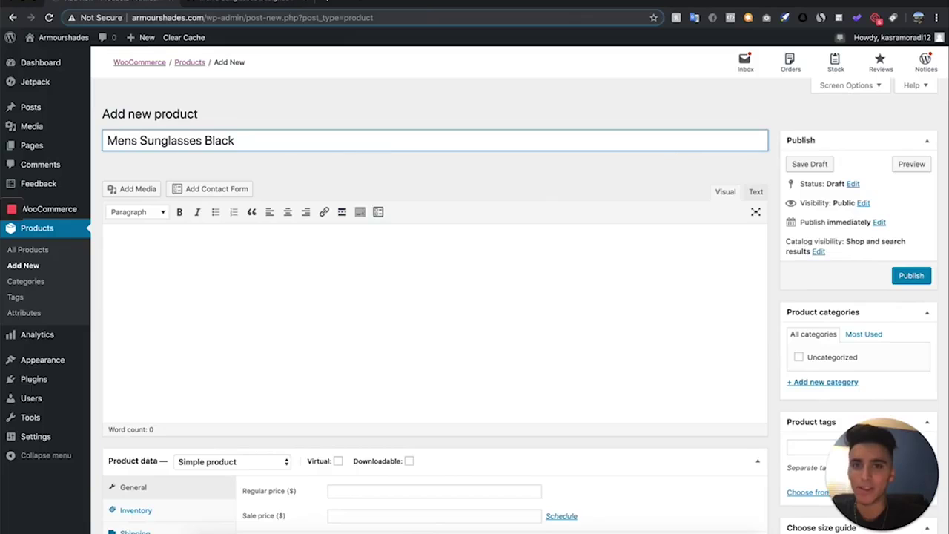
{"action": "left_click", "coordinate": [259, 6]}
{"action": "scroll", "coordinate": [378, 482], "scroll_direction": "down", "scroll_amount": 3}
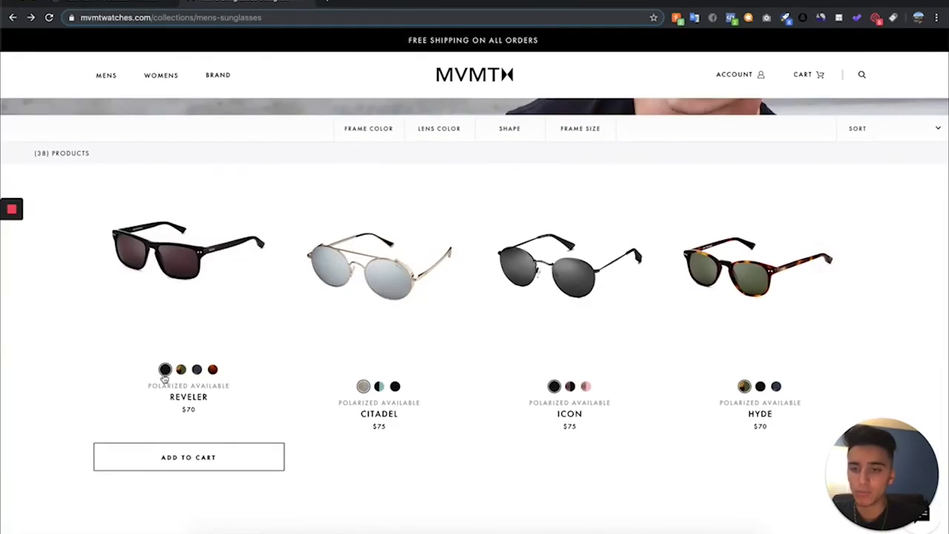
{"action": "scroll", "coordinate": [845, 411], "scroll_direction": "down", "scroll_amount": 5}
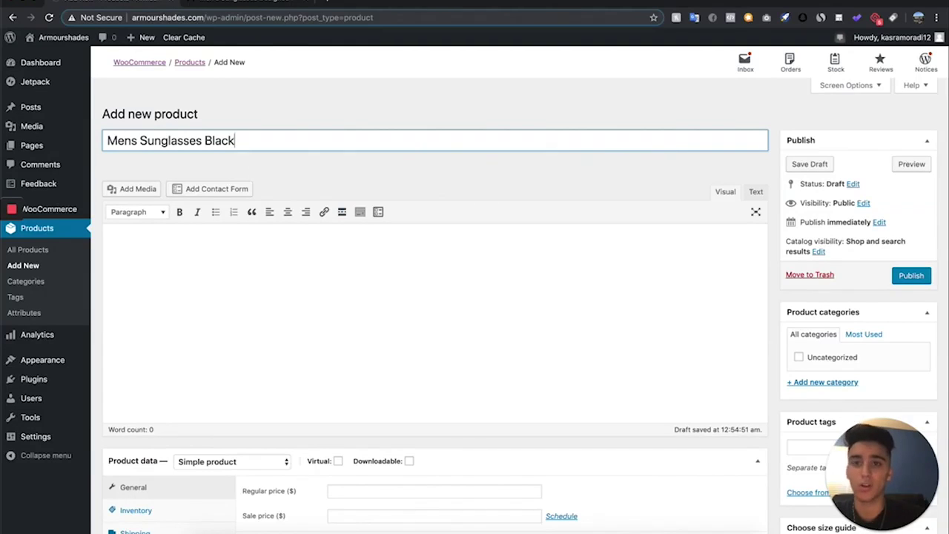
{"action": "left_click", "coordinate": [267, 3]}
{"action": "left_click", "coordinate": [206, 279]}
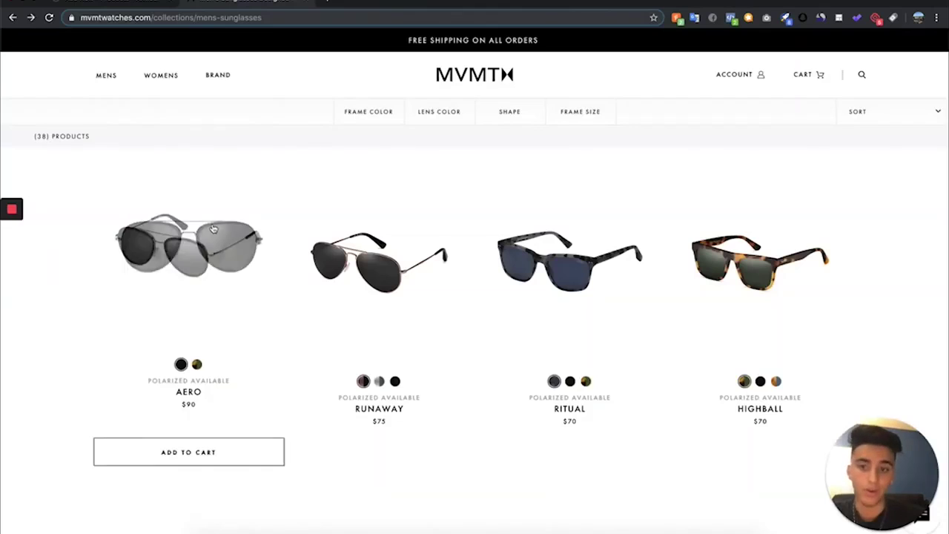
{"action": "scroll", "coordinate": [197, 415], "scroll_direction": "up", "scroll_amount": 2}
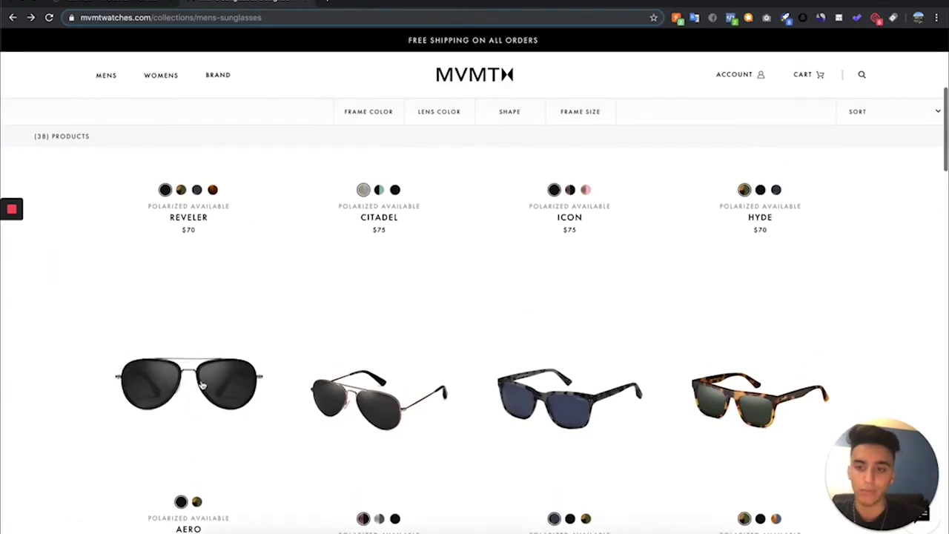
{"action": "scroll", "coordinate": [201, 388], "scroll_direction": "down", "scroll_amount": 2}
{"action": "left_click", "coordinate": [191, 256]}
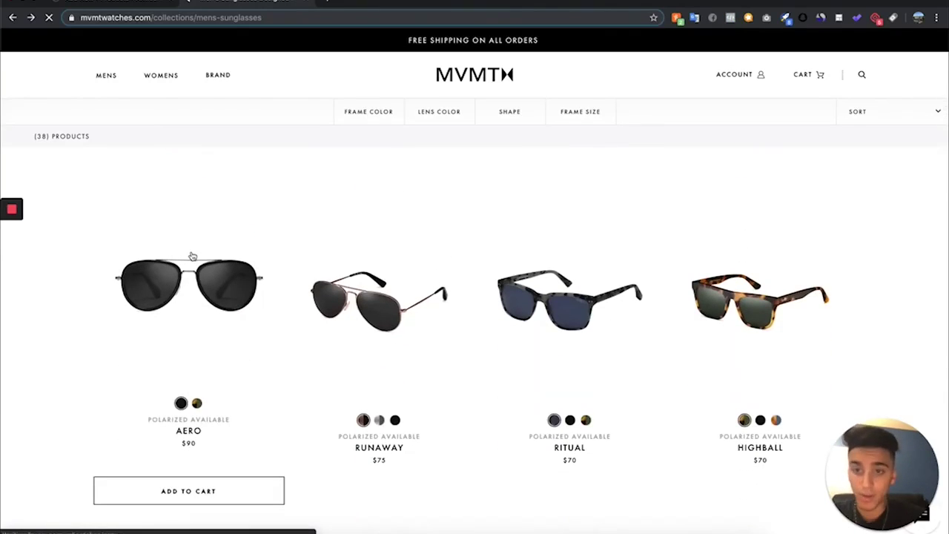
{"action": "scroll", "coordinate": [379, 435], "scroll_direction": "down", "scroll_amount": 1}
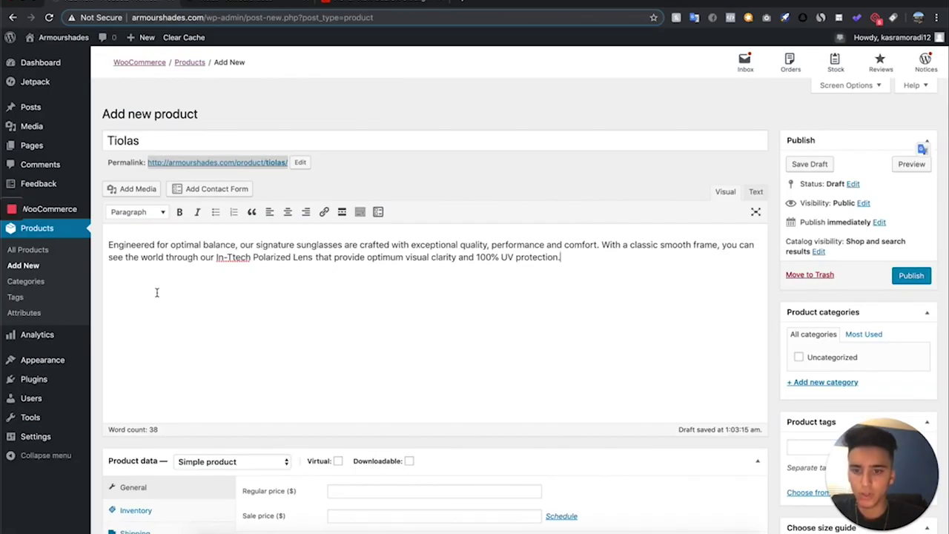
Step: Correct In-Ttech to In-Tech in the Tiolas product description
{"action": "left_click", "coordinate": [141, 257]}
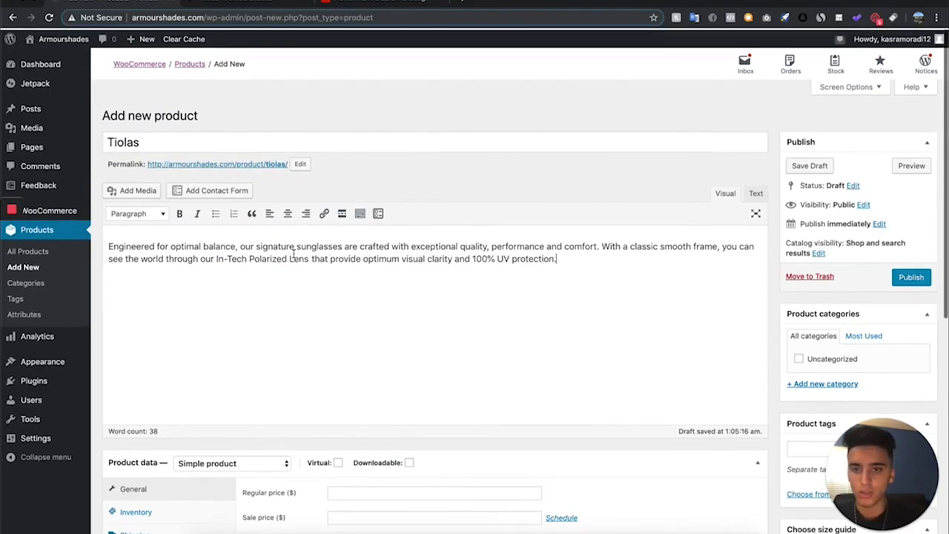
{"action": "scroll", "coordinate": [290, 256], "scroll_direction": "down", "scroll_amount": 5}
{"action": "scroll", "coordinate": [291, 261], "scroll_direction": "up", "scroll_amount": 1}
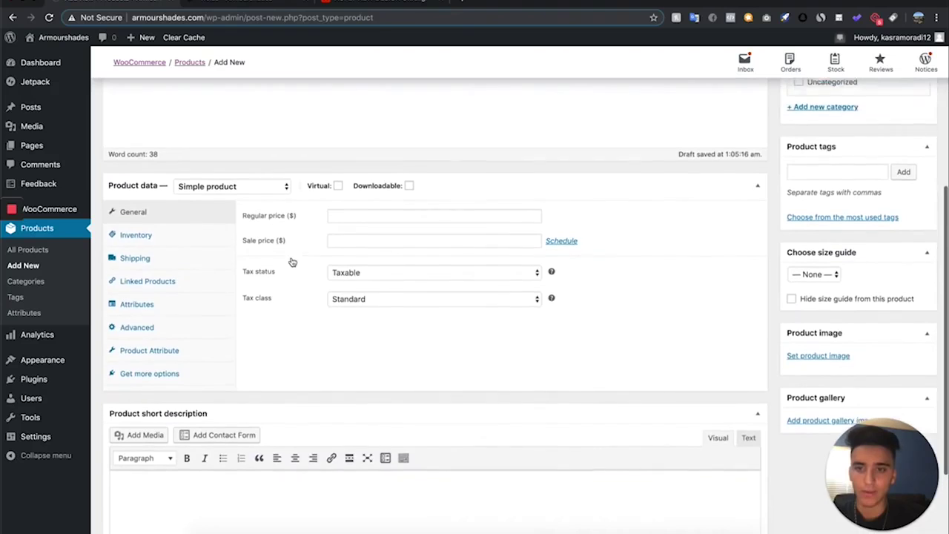
Step: Check the current price of the AOFLY sunglasses on AliExpress, and return to the product's price settings in WordPress
{"action": "left_click", "coordinate": [364, 6]}
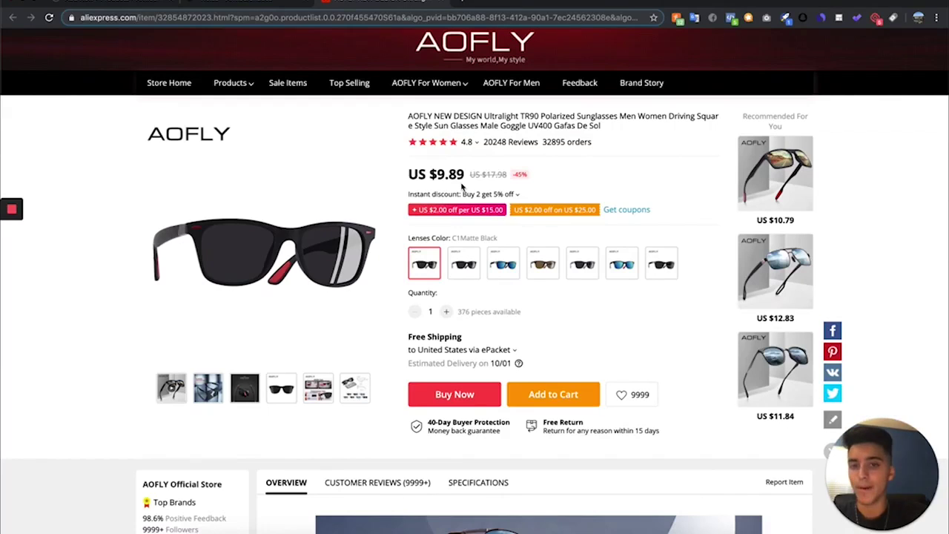
{"action": "left_click_drag", "start_coordinate": [465, 177], "coordinate": [432, 175]}
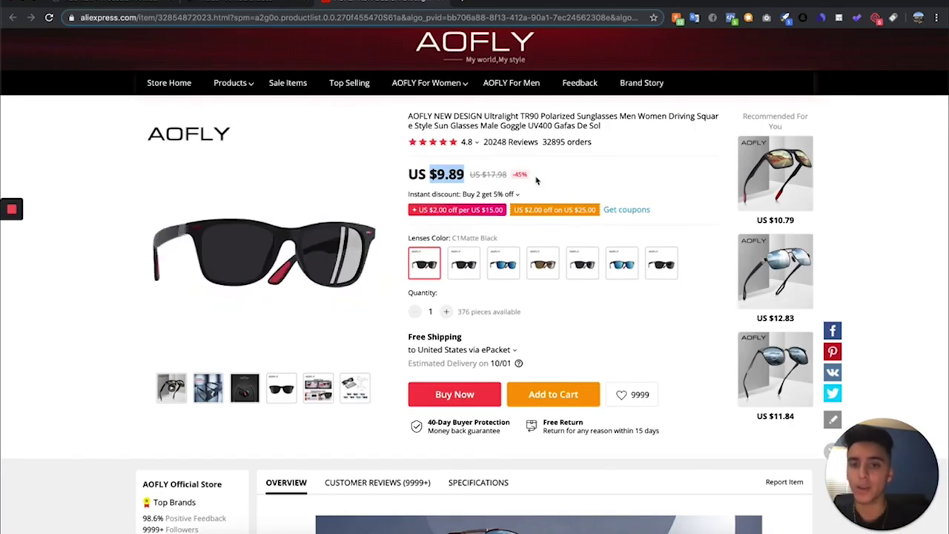
{"action": "left_click", "coordinate": [424, 173]}
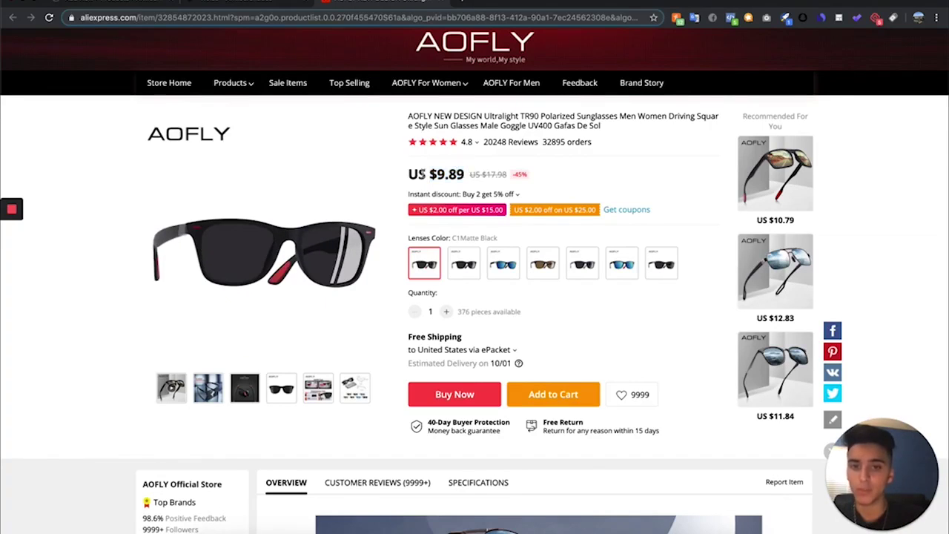
{"action": "left_click", "coordinate": [148, 4]}
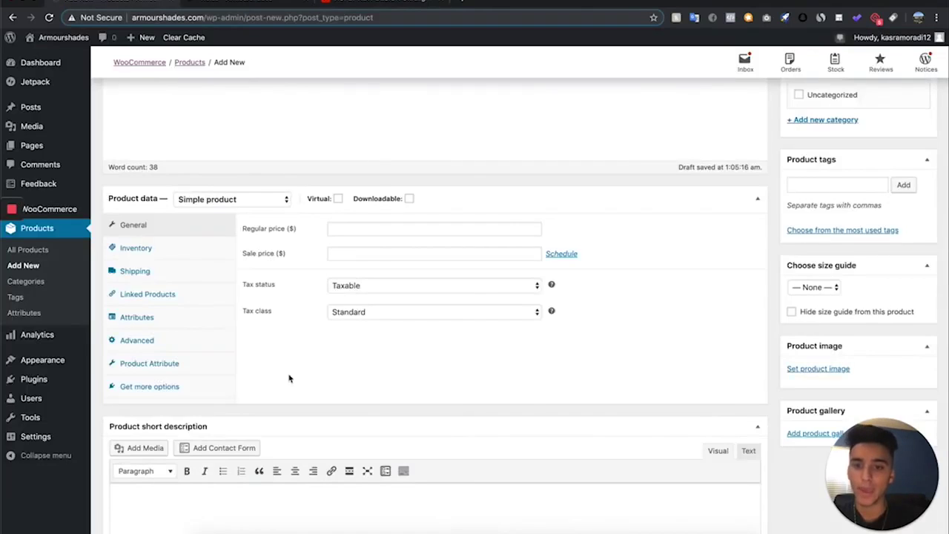
Step: Try to set the product's sale price to 37.99 while the regular price is still empty
{"action": "scroll", "coordinate": [288, 375], "scroll_direction": "down", "scroll_amount": 3}
{"action": "scroll", "coordinate": [325, 168], "scroll_direction": "up", "scroll_amount": 10}
{"action": "scroll", "coordinate": [325, 168], "scroll_direction": "down", "scroll_amount": 5}
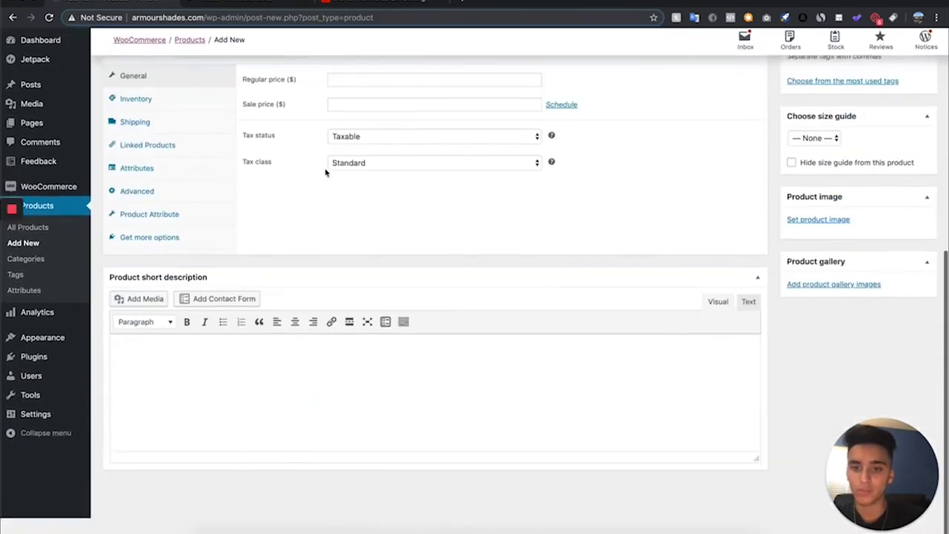
{"action": "scroll", "coordinate": [326, 148], "scroll_direction": "up", "scroll_amount": 1}
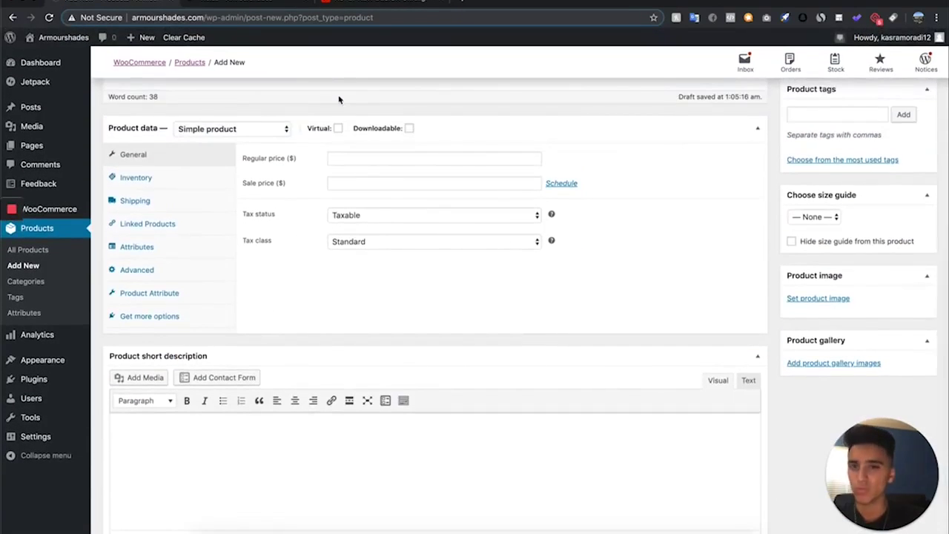
{"action": "left_click", "coordinate": [356, 161]}
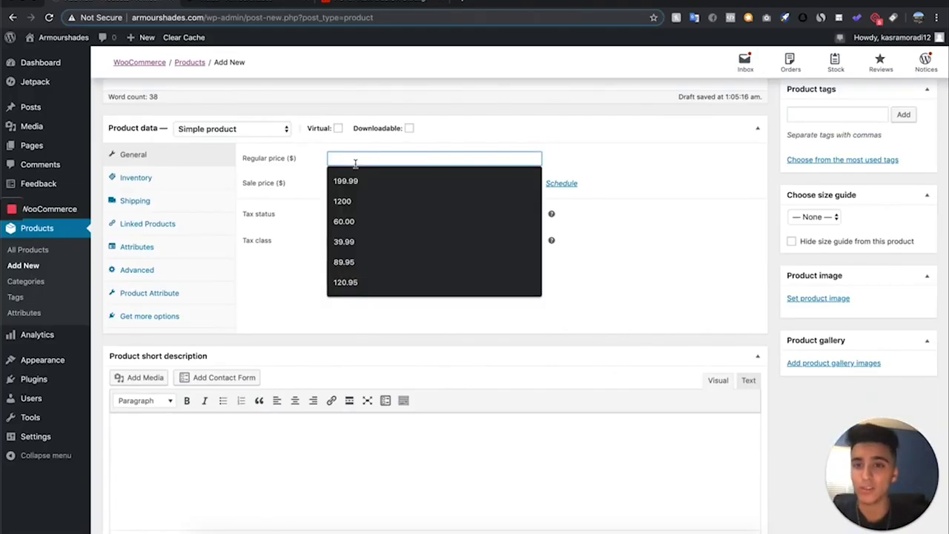
{"action": "left_click", "coordinate": [338, 185]}
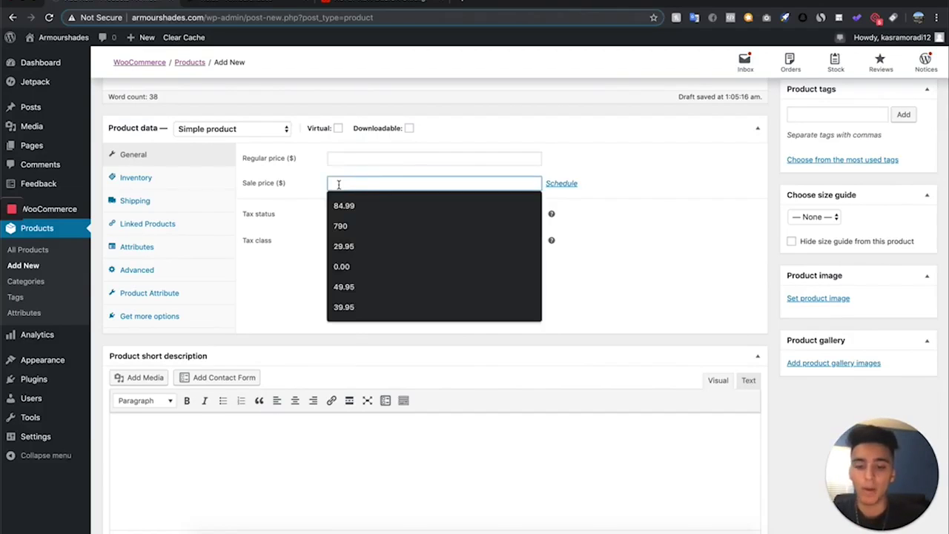
{"action": "type", "text": "37.99"}
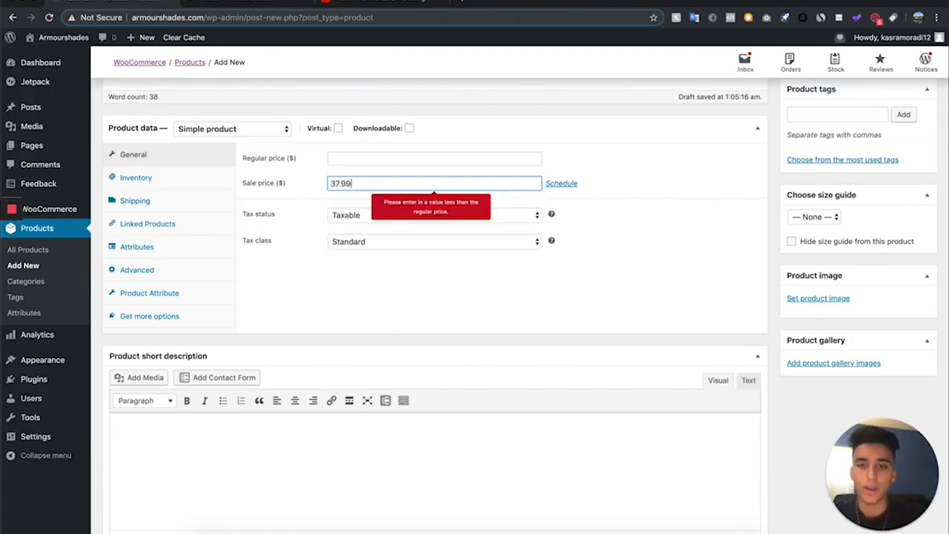
Step: Set the product's regular price to 80.00
{"action": "left_click", "coordinate": [371, 158]}
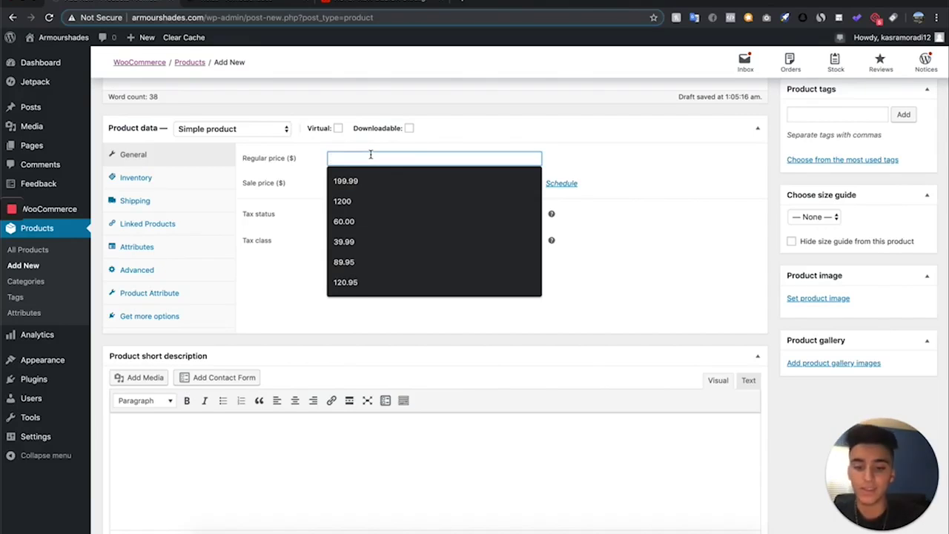
{"action": "type", "text": "80.l0"}
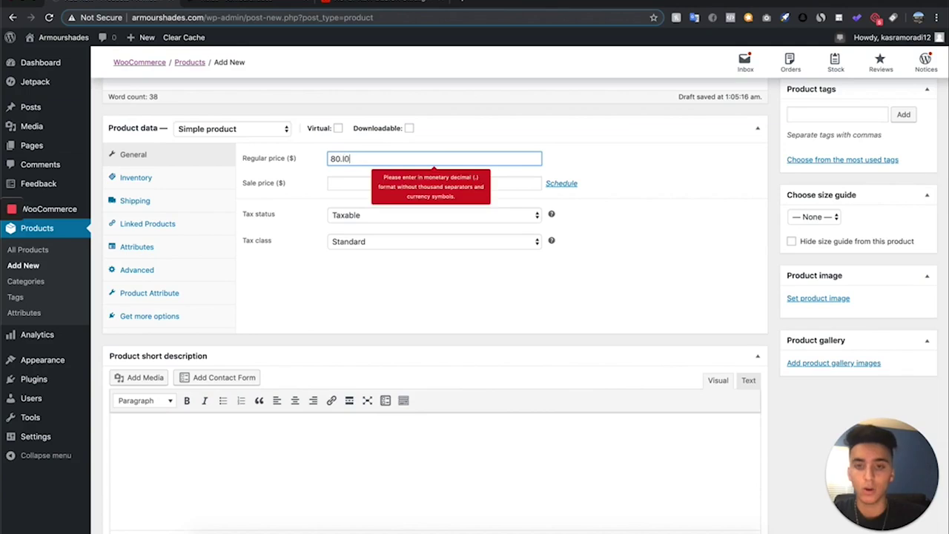
{"action": "key", "text": "BackSpace"}
{"action": "key", "text": "BackSpace"}
{"action": "key", "text": "BackSpace"}
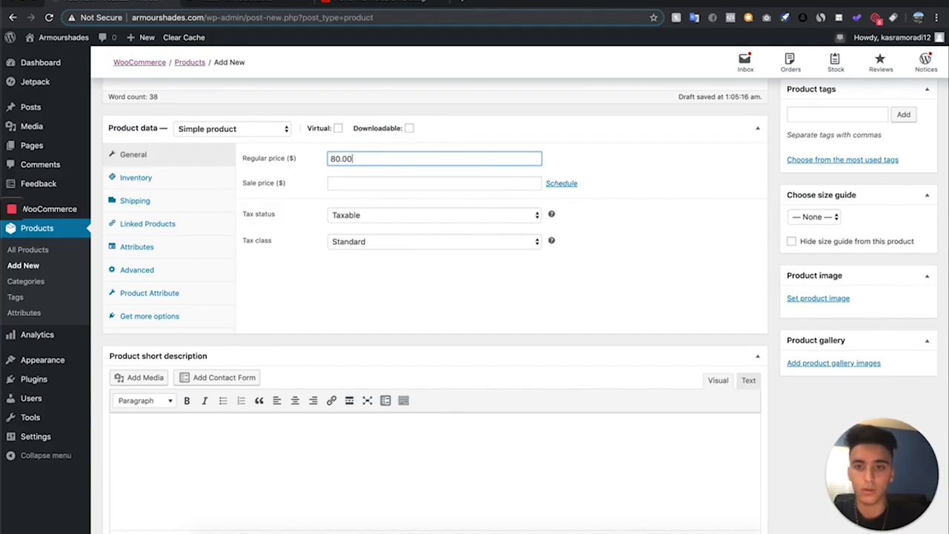
Step: Set the product's sale price to 39.99
{"action": "left_click", "coordinate": [379, 183]}
{"action": "type", "text": "27."}
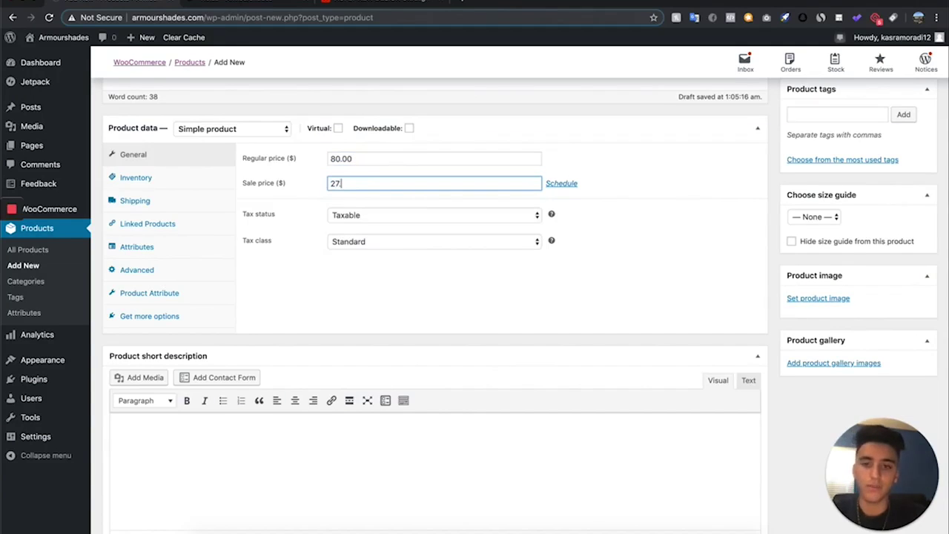
{"action": "key", "text": "BackSpace"}
{"action": "key", "text": "BackSpace"}
{"action": "type", "text": "99"}
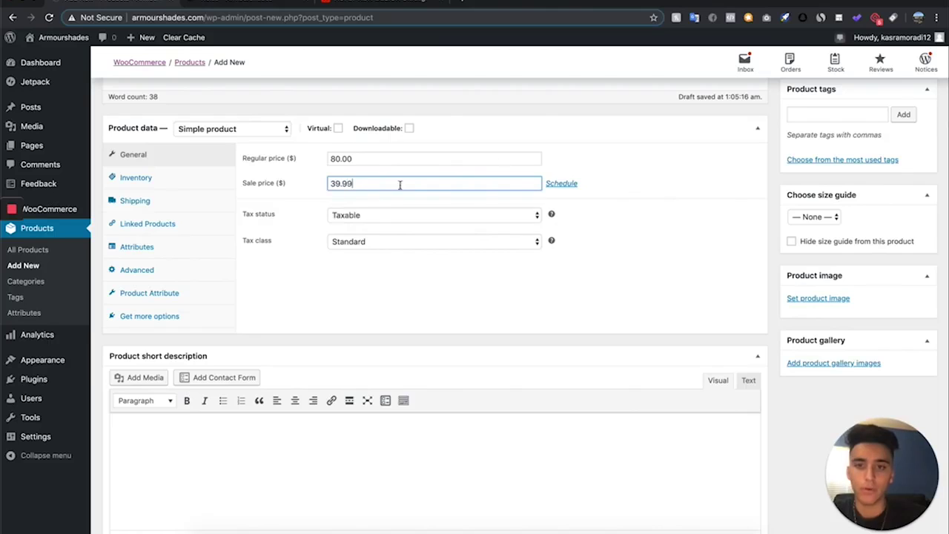
{"action": "left_click", "coordinate": [735, 189]}
Step: Set the product's tax status to None and its tax class to Zero rate
{"action": "scroll", "coordinate": [447, 389], "scroll_direction": "up", "scroll_amount": 3}
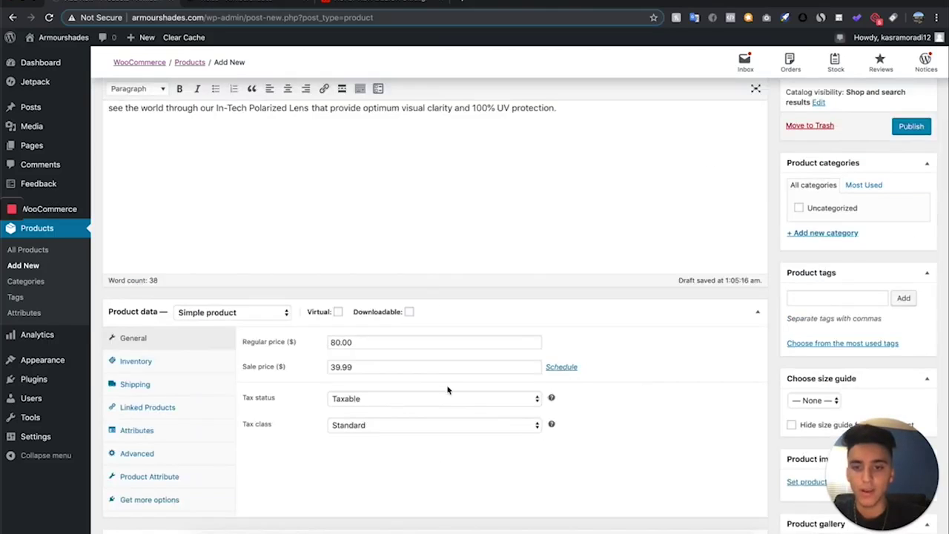
{"action": "scroll", "coordinate": [418, 462], "scroll_direction": "up", "scroll_amount": 2}
{"action": "scroll", "coordinate": [418, 462], "scroll_direction": "down", "scroll_amount": 2}
{"action": "left_click", "coordinate": [373, 401]}
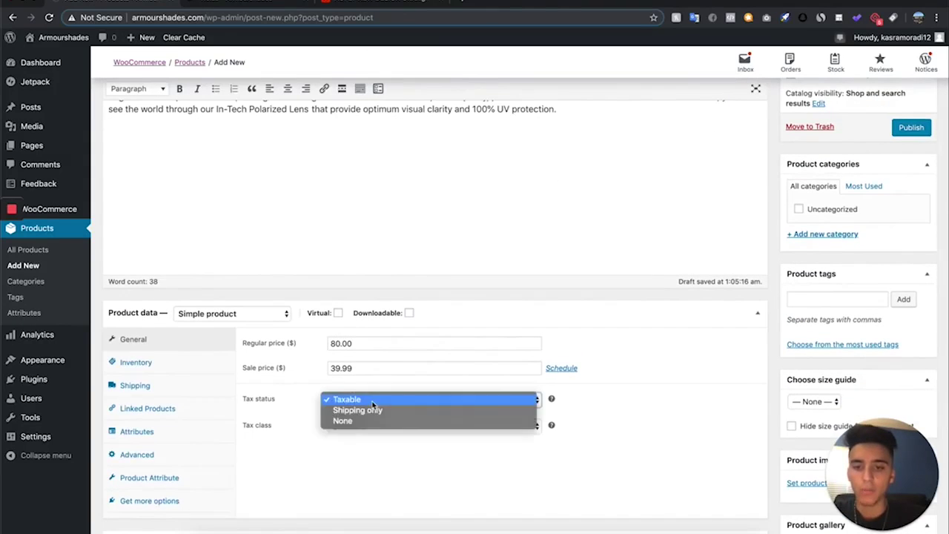
{"action": "left_click", "coordinate": [367, 421]}
{"action": "scroll", "coordinate": [365, 419], "scroll_direction": "down", "scroll_amount": 1}
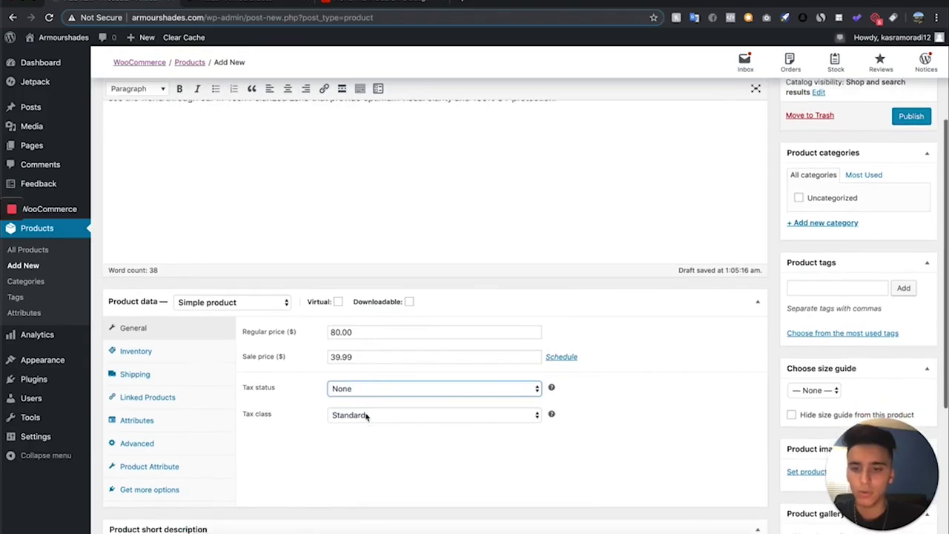
{"action": "left_click", "coordinate": [366, 417]}
{"action": "left_click", "coordinate": [365, 439]}
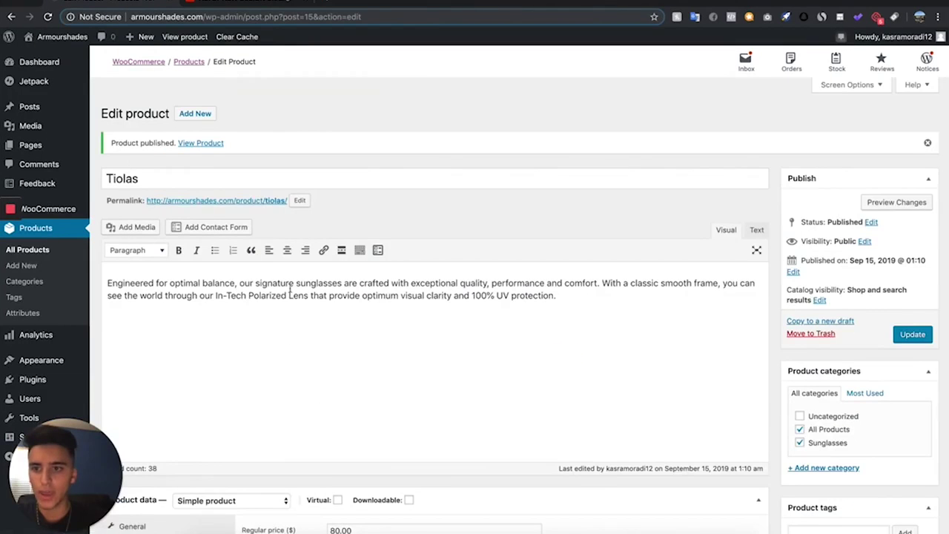
Step: Upload 1.png from the videos tore folder in Finder and set it as the Tiolas product image
{"action": "scroll", "coordinate": [290, 291], "scroll_direction": "down", "scroll_amount": 5}
{"action": "scroll", "coordinate": [443, 309], "scroll_direction": "up", "scroll_amount": 1}
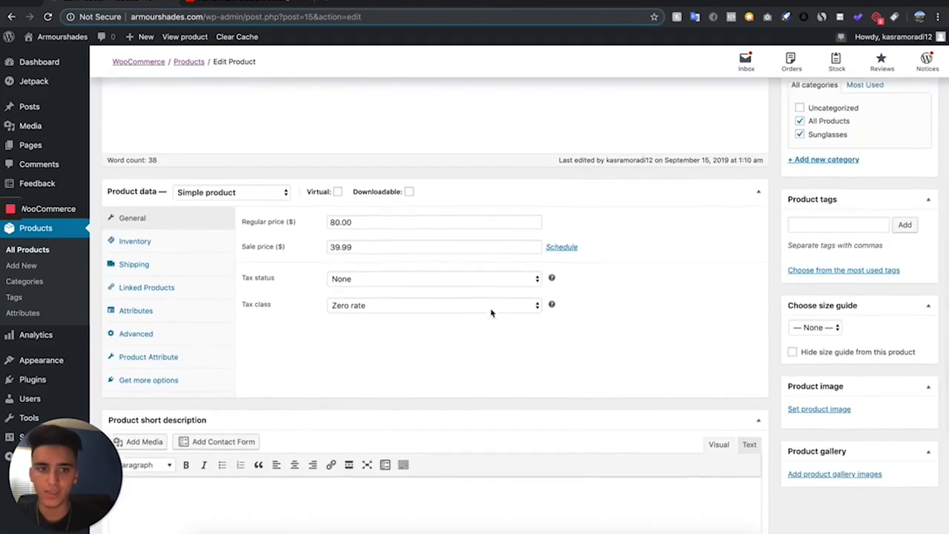
{"action": "scroll", "coordinate": [491, 312], "scroll_direction": "down", "scroll_amount": 2}
{"action": "scroll", "coordinate": [729, 470], "scroll_direction": "down", "scroll_amount": 1}
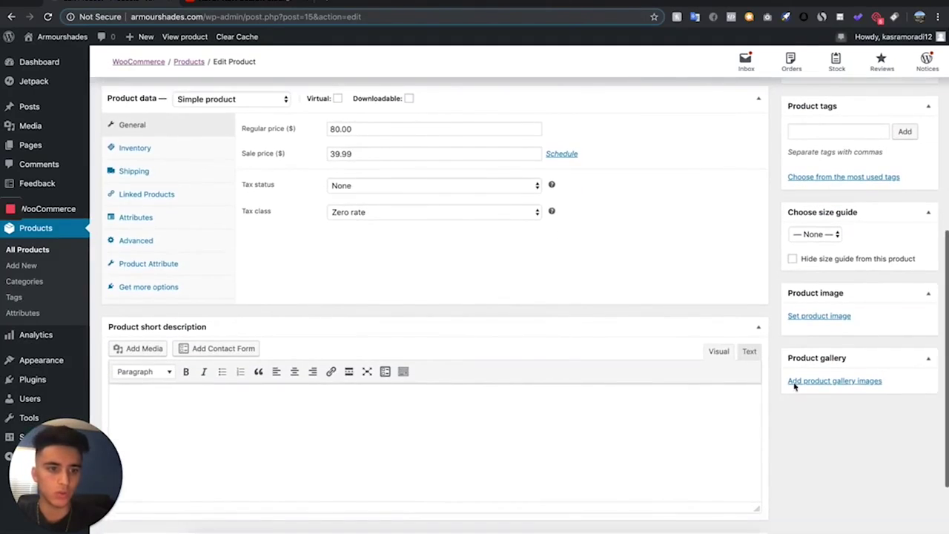
{"action": "left_click", "coordinate": [839, 316]}
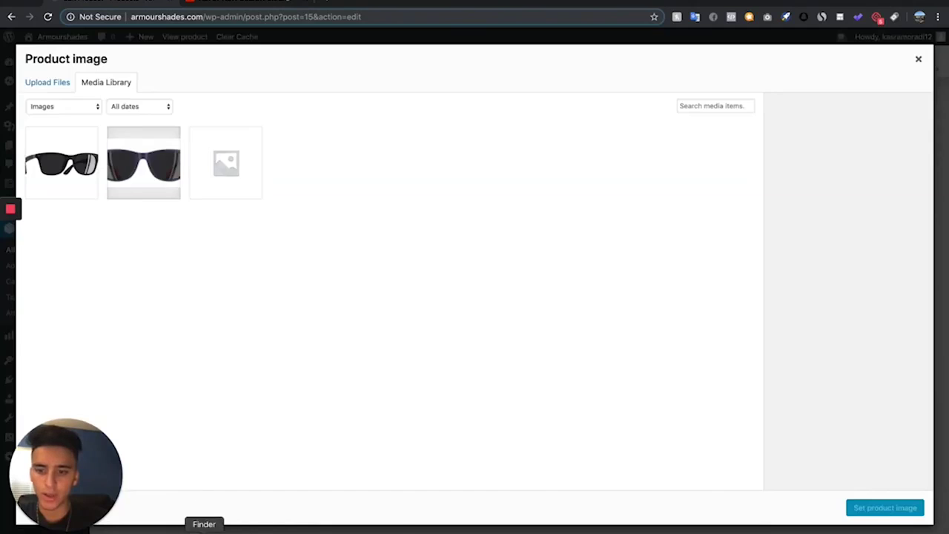
{"action": "left_click", "coordinate": [204, 528]}
{"action": "left_click", "coordinate": [586, 367]}
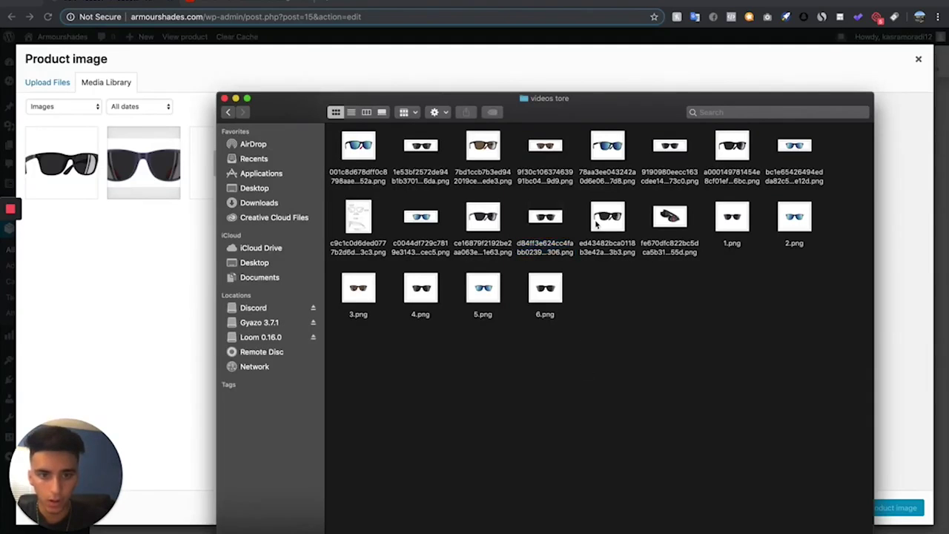
{"action": "left_click_drag", "start_coordinate": [732, 216], "coordinate": [170, 290]}
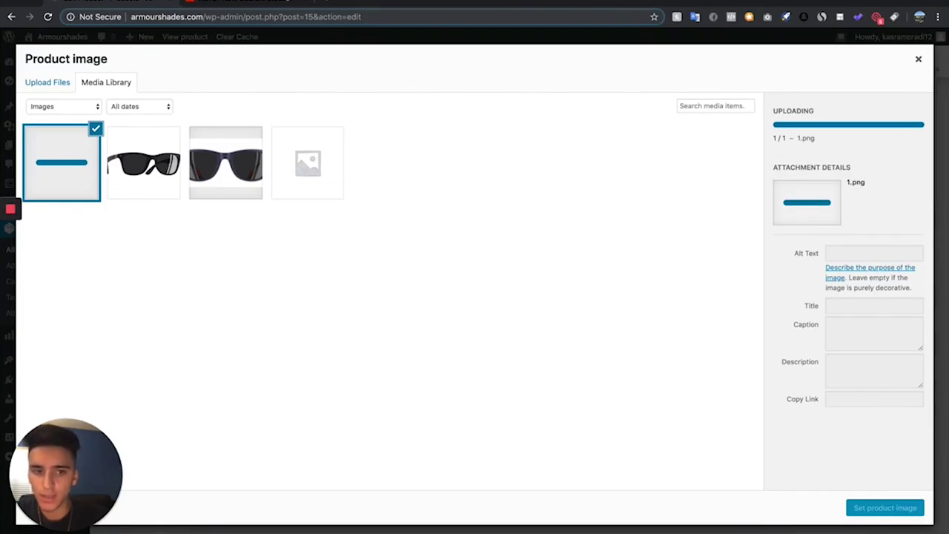
{"action": "left_click", "coordinate": [897, 510]}
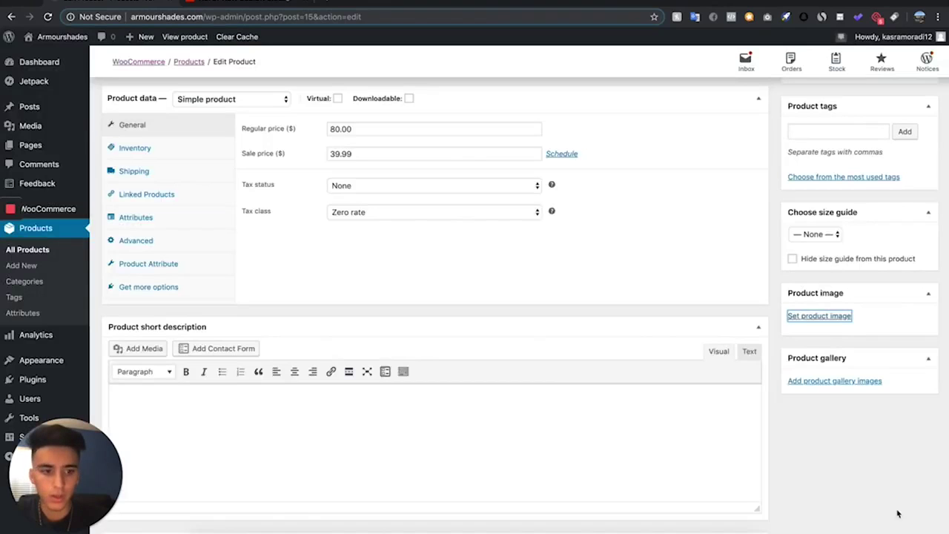
Step: Upload ce16879f2192be2aa063e25847741e63.png from the videos tore folder and add it to the product gallery
{"action": "scroll", "coordinate": [859, 489], "scroll_direction": "down", "scroll_amount": 3}
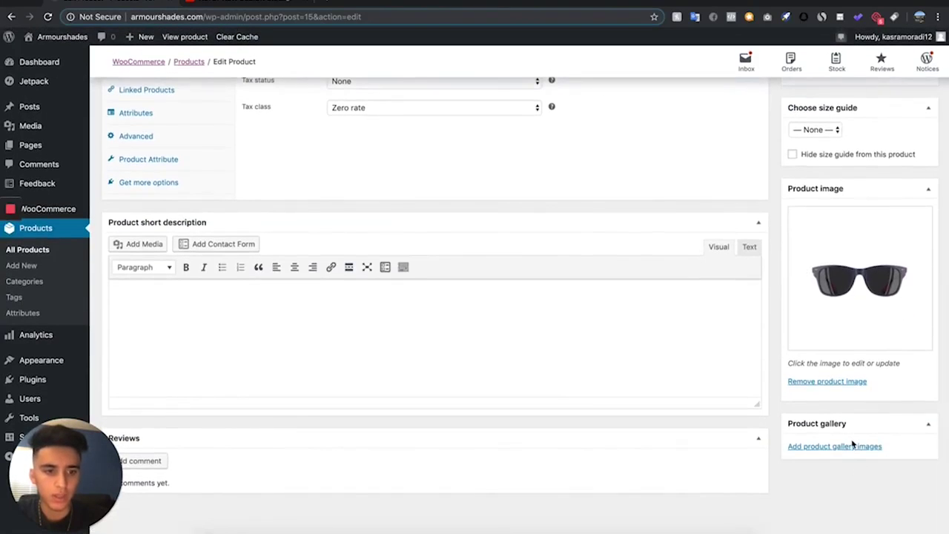
{"action": "left_click", "coordinate": [845, 447]}
{"action": "left_click", "coordinate": [204, 526]}
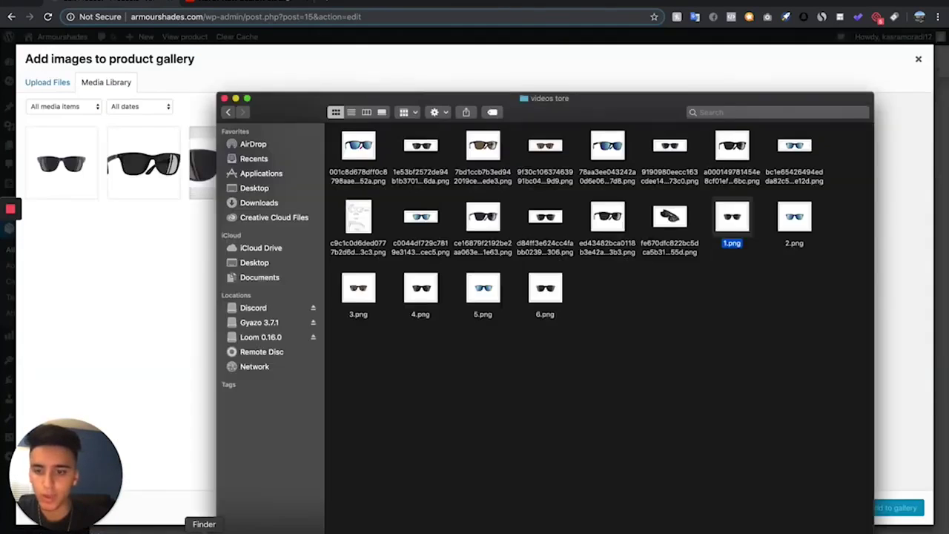
{"action": "left_click", "coordinate": [663, 349]}
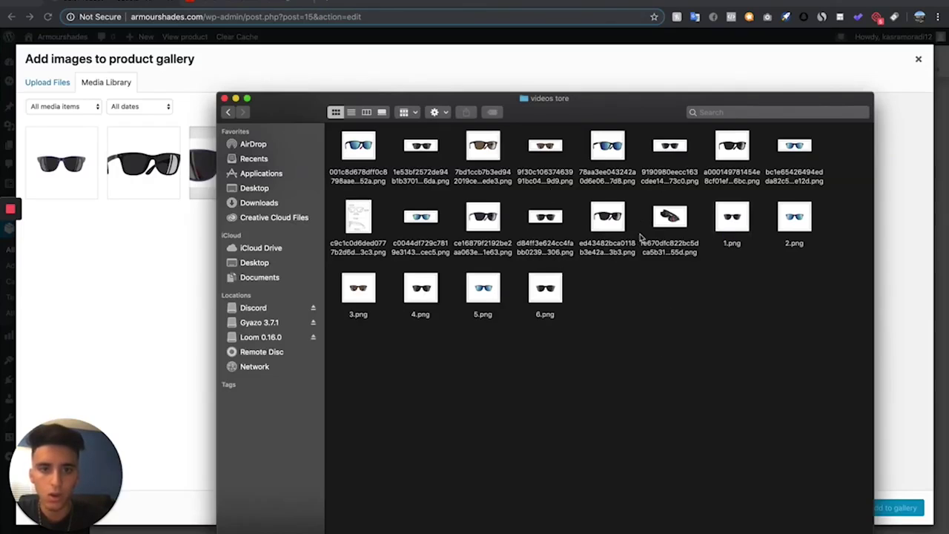
{"action": "left_click_drag", "start_coordinate": [478, 222], "coordinate": [89, 223]}
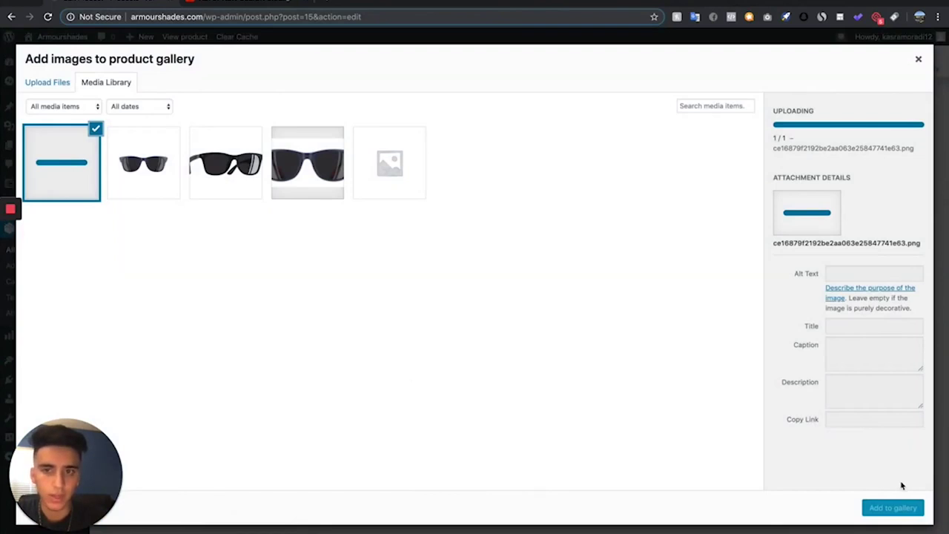
{"action": "left_click", "coordinate": [892, 508]}
Step: Check over the Tiolas product's details and update the published product
{"action": "scroll", "coordinate": [475, 185], "scroll_direction": "down", "scroll_amount": 1}
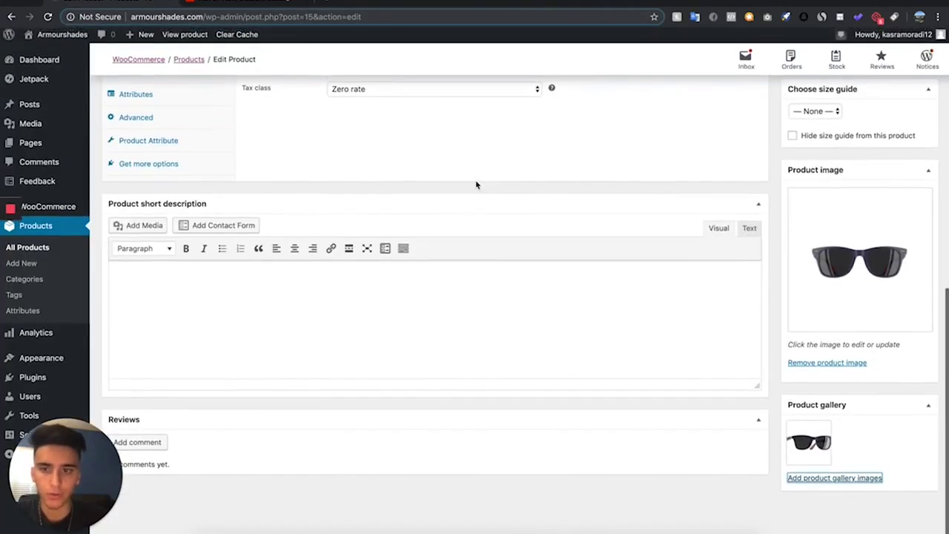
{"action": "scroll", "coordinate": [477, 184], "scroll_direction": "up", "scroll_amount": 15}
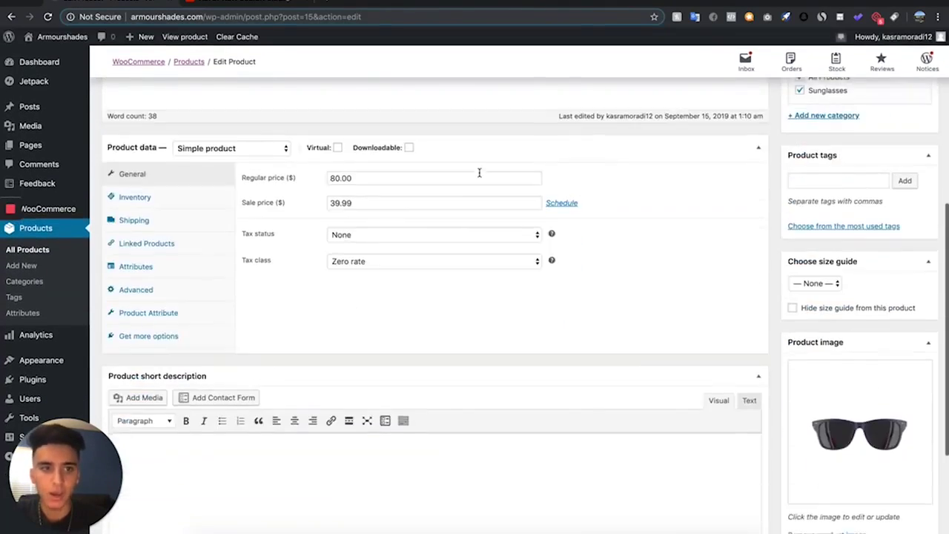
{"action": "scroll", "coordinate": [543, 187], "scroll_direction": "down", "scroll_amount": 3}
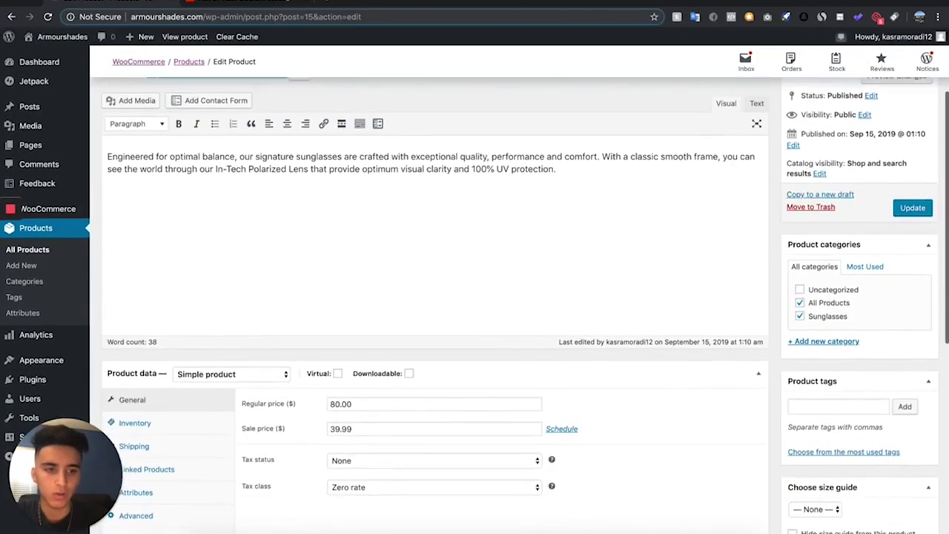
{"action": "scroll", "coordinate": [540, 299], "scroll_direction": "up", "scroll_amount": 4}
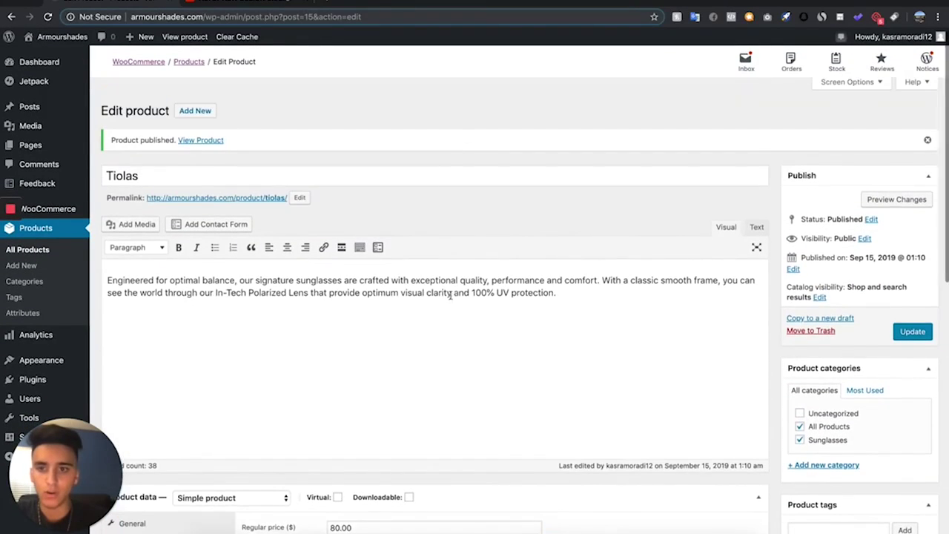
{"action": "scroll", "coordinate": [449, 296], "scroll_direction": "down", "scroll_amount": 5}
{"action": "scroll", "coordinate": [448, 344], "scroll_direction": "down", "scroll_amount": 3}
{"action": "scroll", "coordinate": [443, 255], "scroll_direction": "up", "scroll_amount": 6}
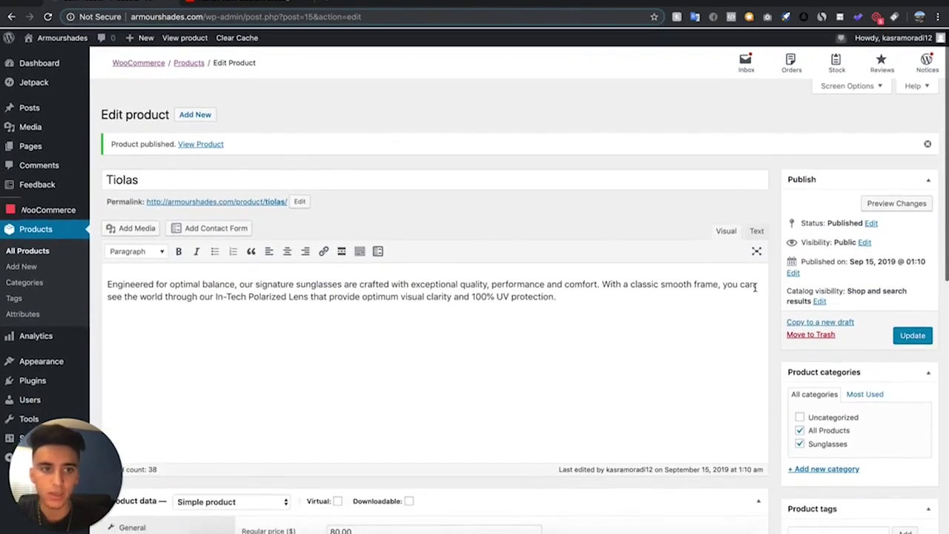
{"action": "left_click", "coordinate": [918, 340]}
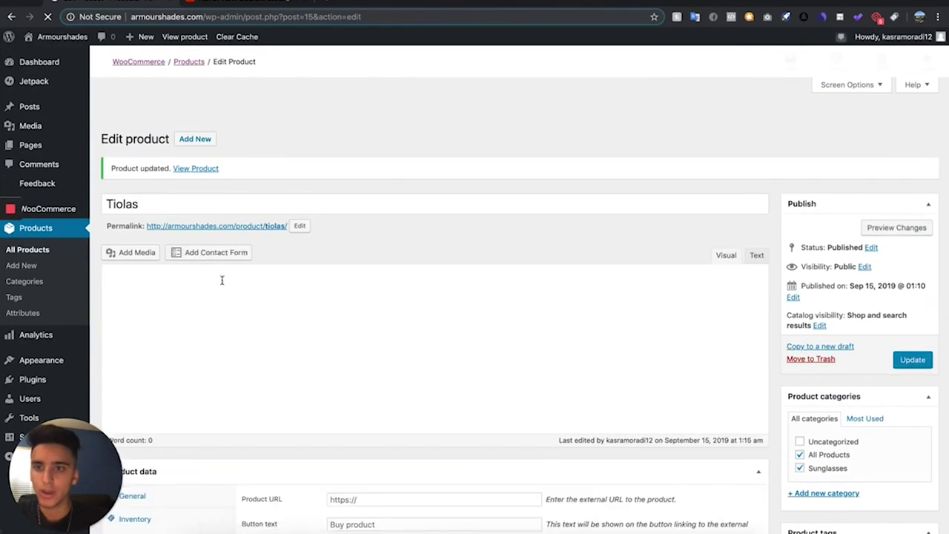
Step: Open the live Tiolas product page from its permalink and examine its layout and second gallery image
{"action": "right_click", "coordinate": [259, 201]}
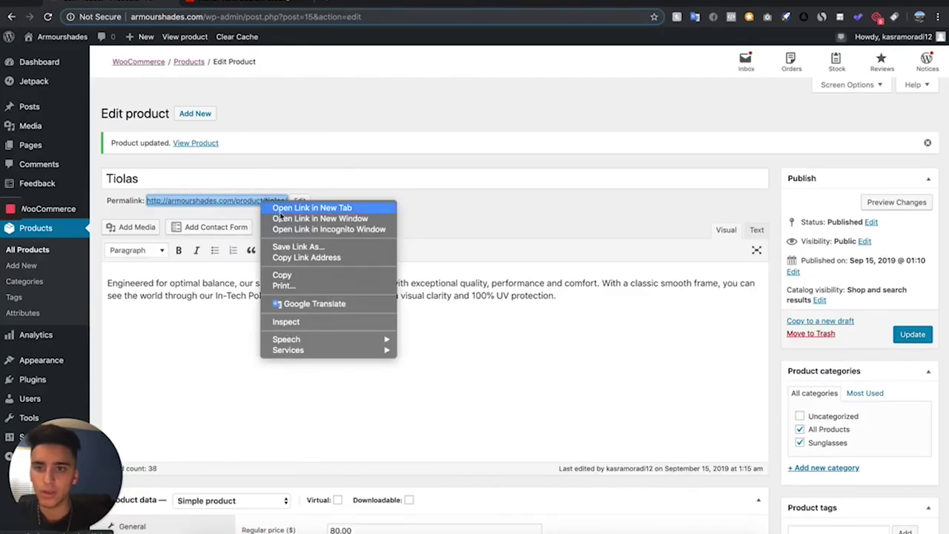
{"action": "key", "text": "Escape"}
{"action": "left_click", "coordinate": [215, 200]}
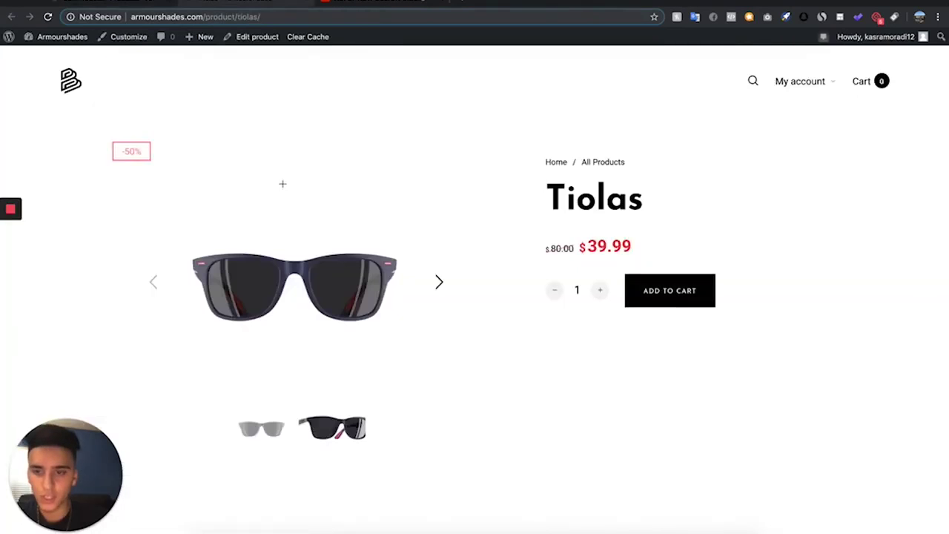
{"action": "scroll", "coordinate": [460, 205], "scroll_direction": "down", "scroll_amount": 1}
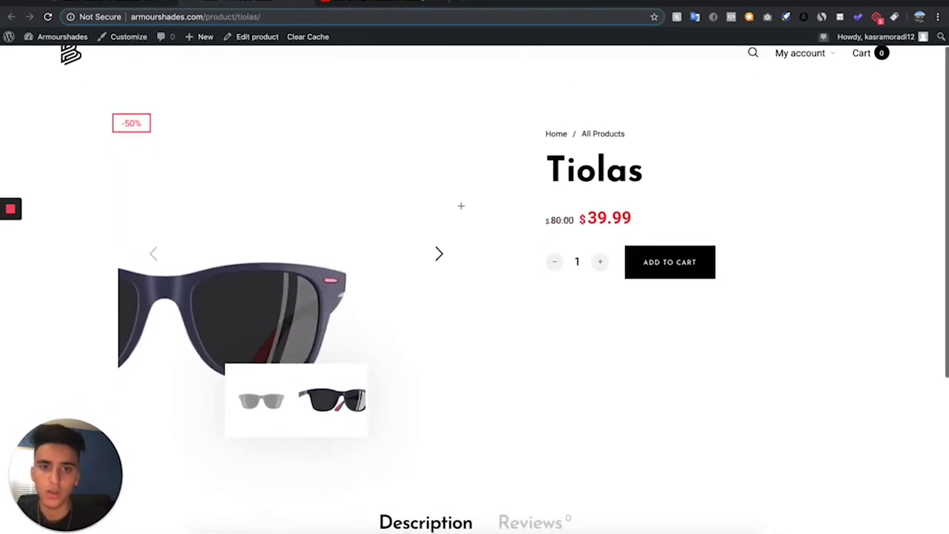
{"action": "left_click", "coordinate": [353, 424]}
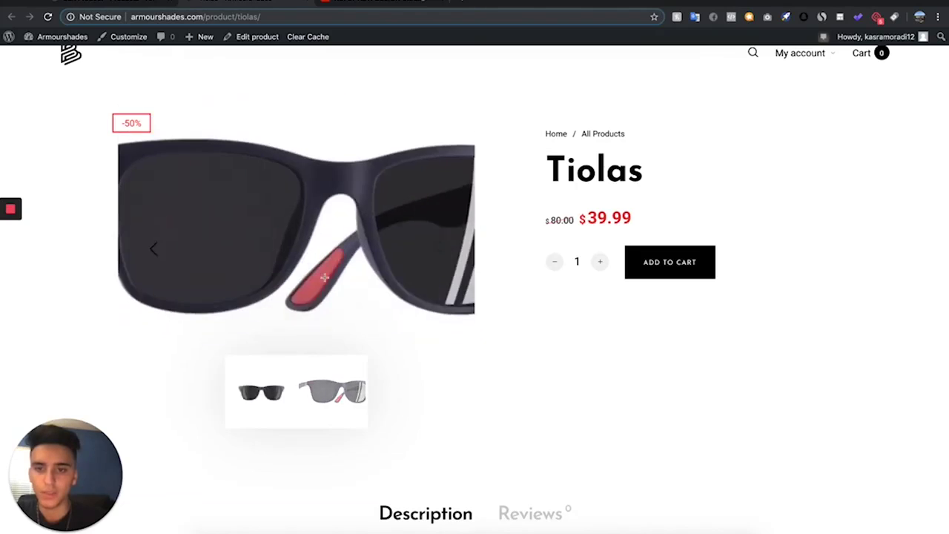
{"action": "scroll", "coordinate": [293, 480], "scroll_direction": "down", "scroll_amount": 5}
{"action": "scroll", "coordinate": [292, 479], "scroll_direction": "up", "scroll_amount": 10}
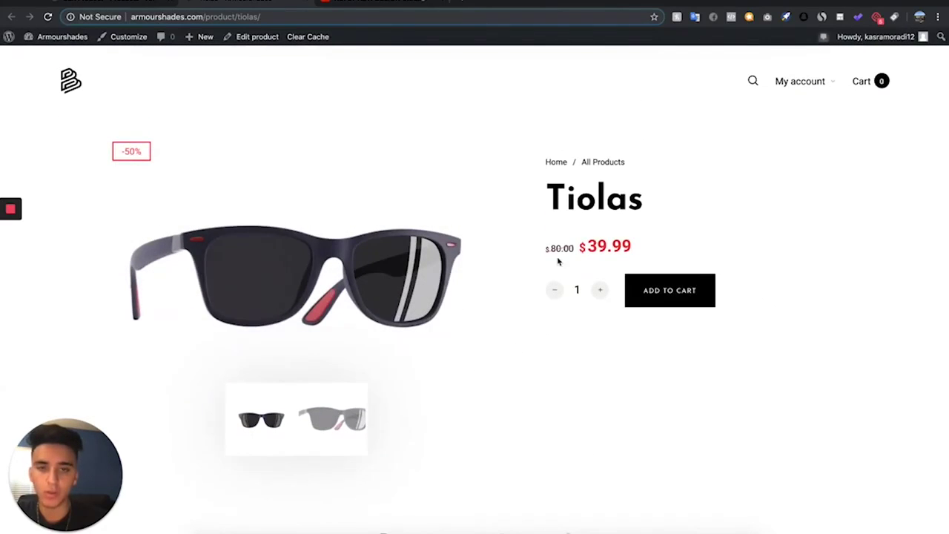
{"action": "scroll", "coordinate": [558, 261], "scroll_direction": "down", "scroll_amount": 3}
{"action": "scroll", "coordinate": [557, 264], "scroll_direction": "up", "scroll_amount": 3}
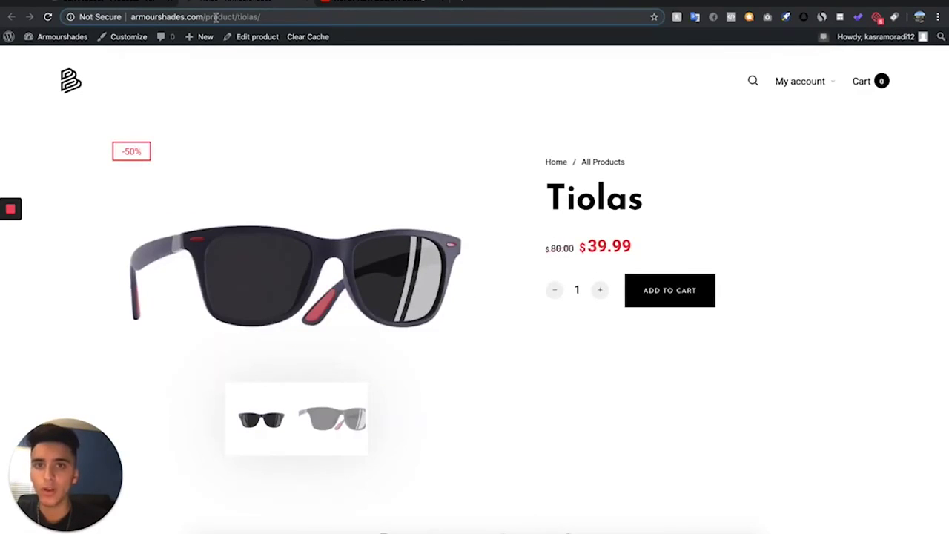
Step: Return to the Tiolas product editor, go to the list of all products and duplicate the Tiolas product
{"action": "key", "text": "ctrl+Tab"}
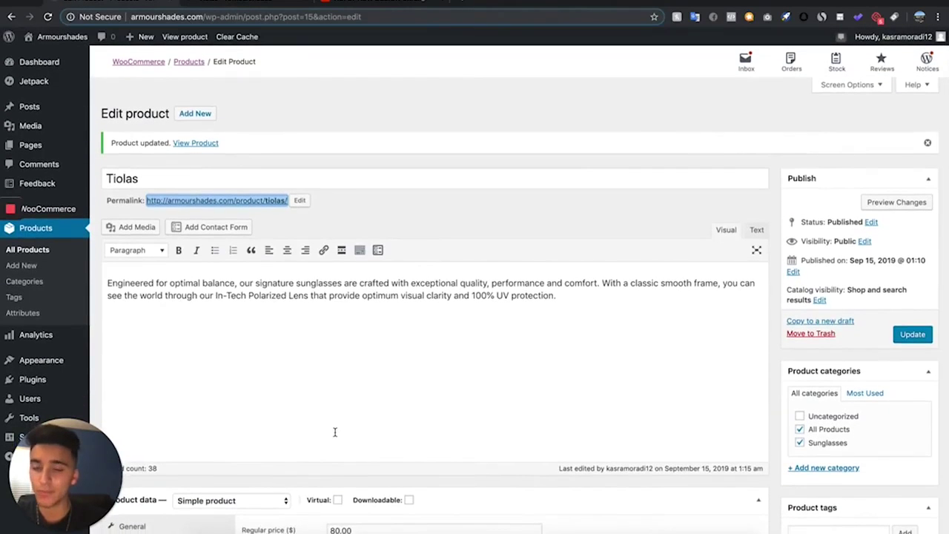
{"action": "scroll", "coordinate": [334, 433], "scroll_direction": "down", "scroll_amount": 10}
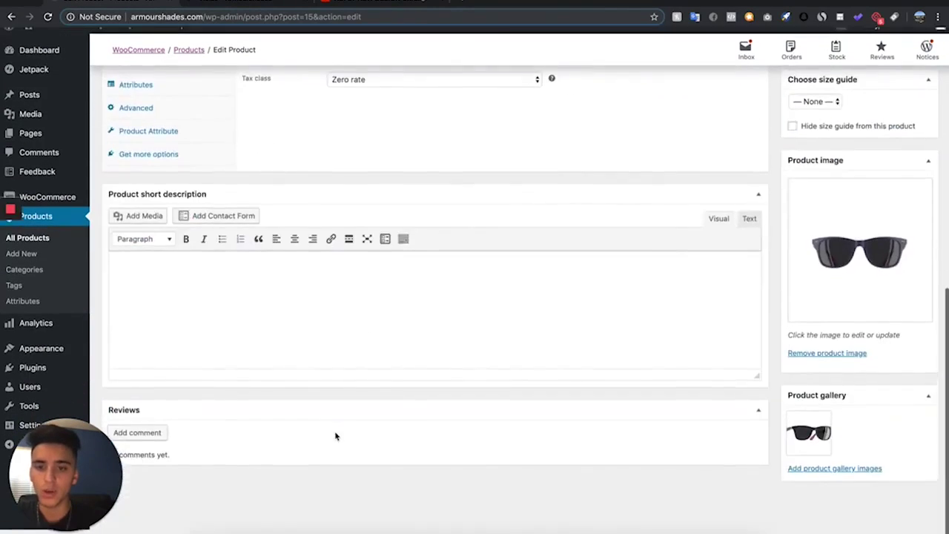
{"action": "scroll", "coordinate": [335, 434], "scroll_direction": "up", "scroll_amount": 12}
{"action": "left_click", "coordinate": [50, 250]}
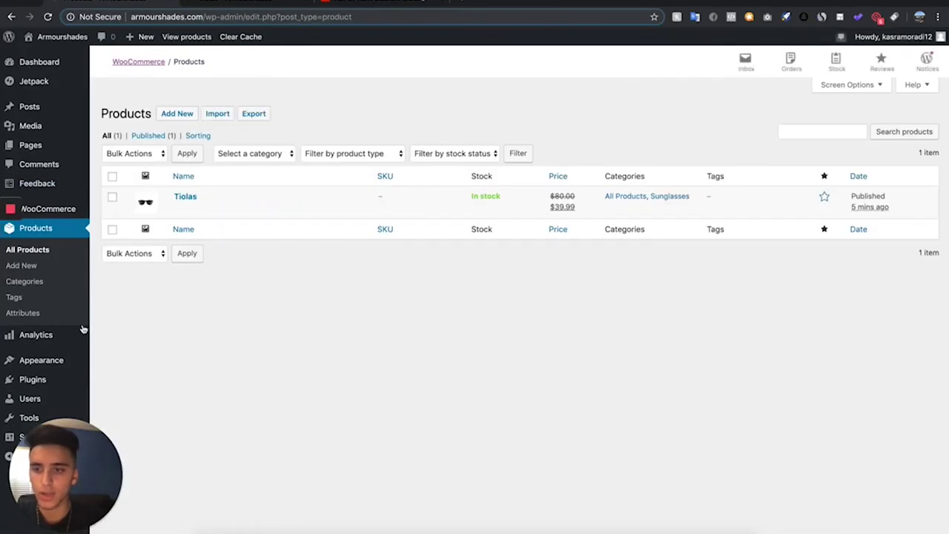
{"action": "mouse_move", "coordinate": [240, 207]}
{"action": "left_click", "coordinate": [328, 209]}
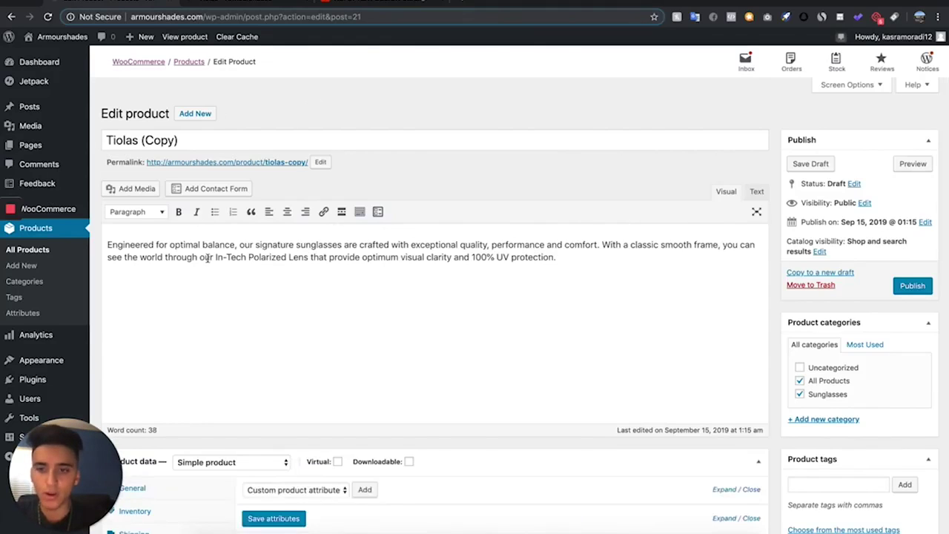
Step: Set the product data type of the Tiolas copy to Variable product
{"action": "scroll", "coordinate": [208, 257], "scroll_direction": "down", "scroll_amount": 2}
{"action": "scroll", "coordinate": [208, 257], "scroll_direction": "down", "scroll_amount": 4}
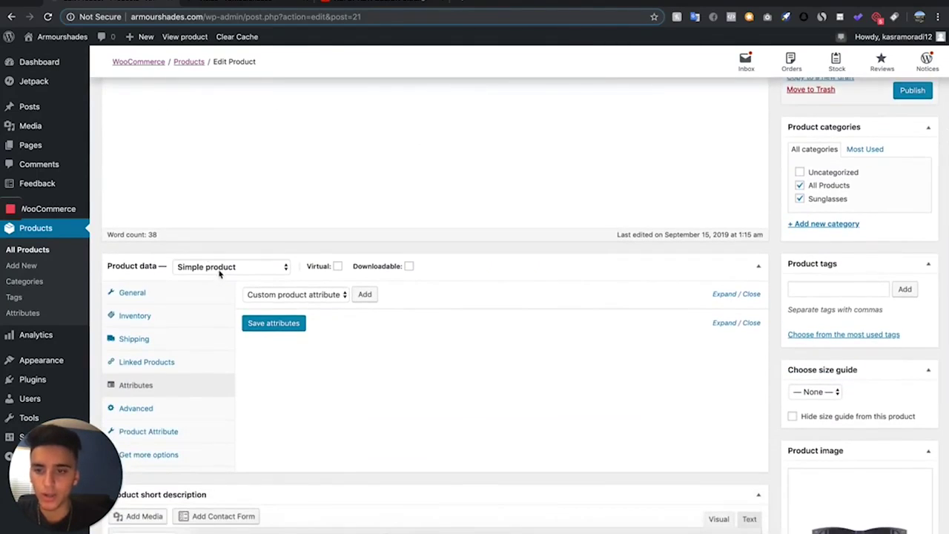
{"action": "left_click", "coordinate": [218, 273]}
{"action": "left_click", "coordinate": [217, 298]}
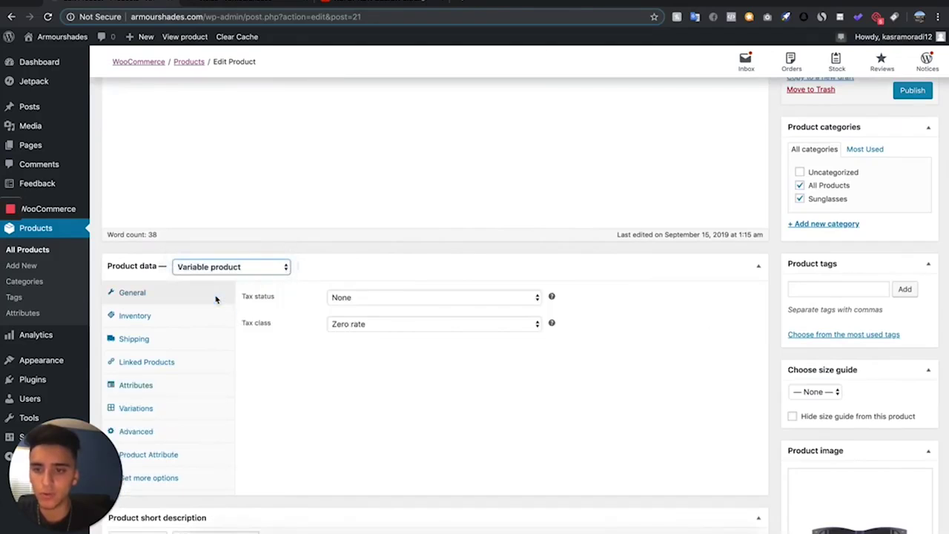
Step: Open the store's product attributes page in a new browser tab and add an attribute named Color
{"action": "right_click", "coordinate": [46, 312]}
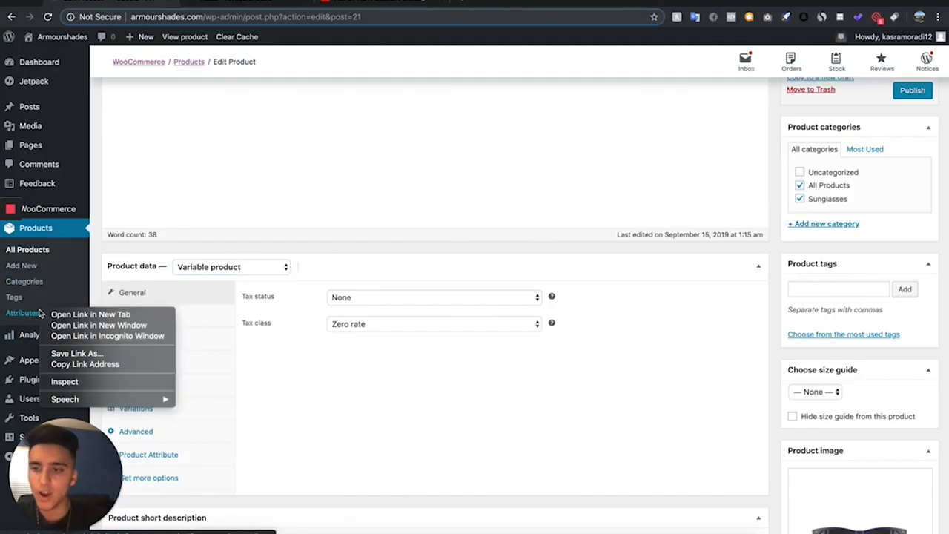
{"action": "left_click", "coordinate": [51, 315]}
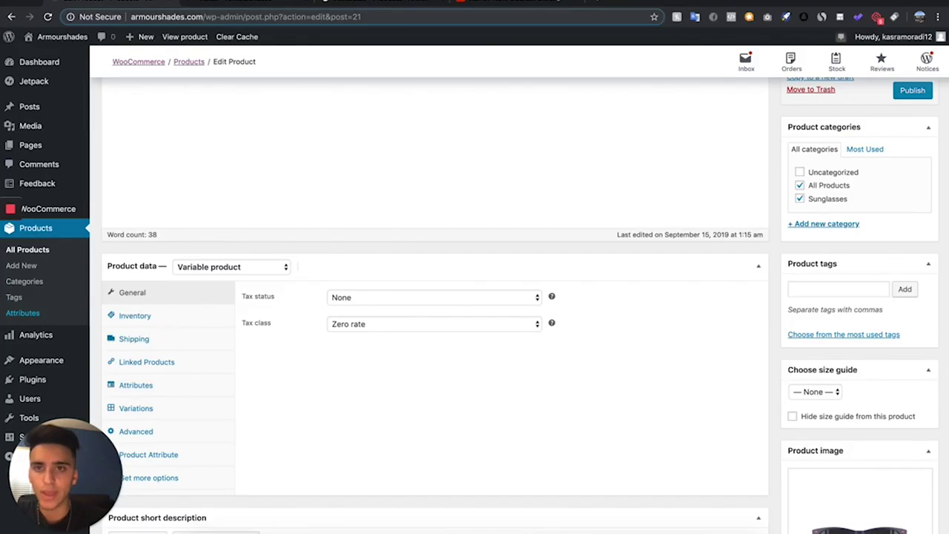
{"action": "left_click", "coordinate": [230, 2]}
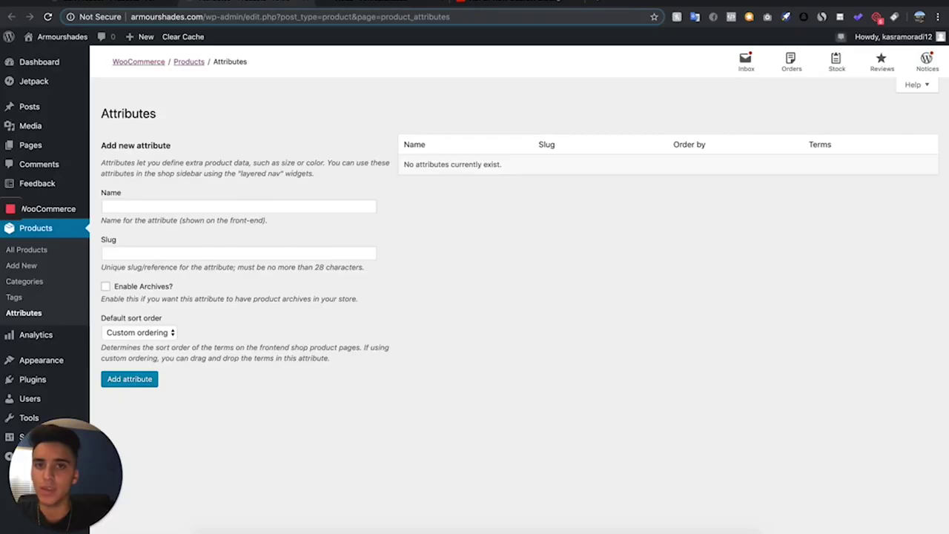
{"action": "left_click", "coordinate": [354, 3]}
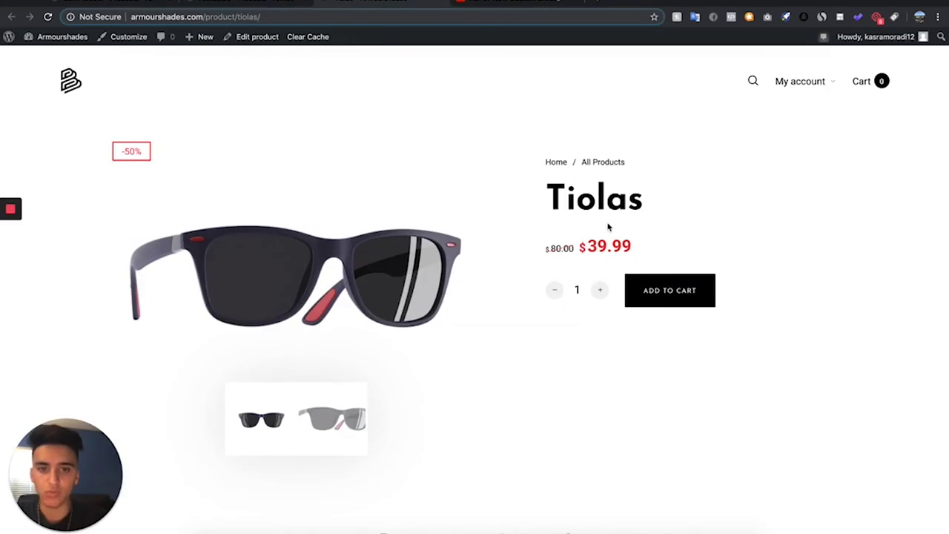
{"action": "left_click", "coordinate": [231, 2]}
{"action": "left_click", "coordinate": [212, 206]}
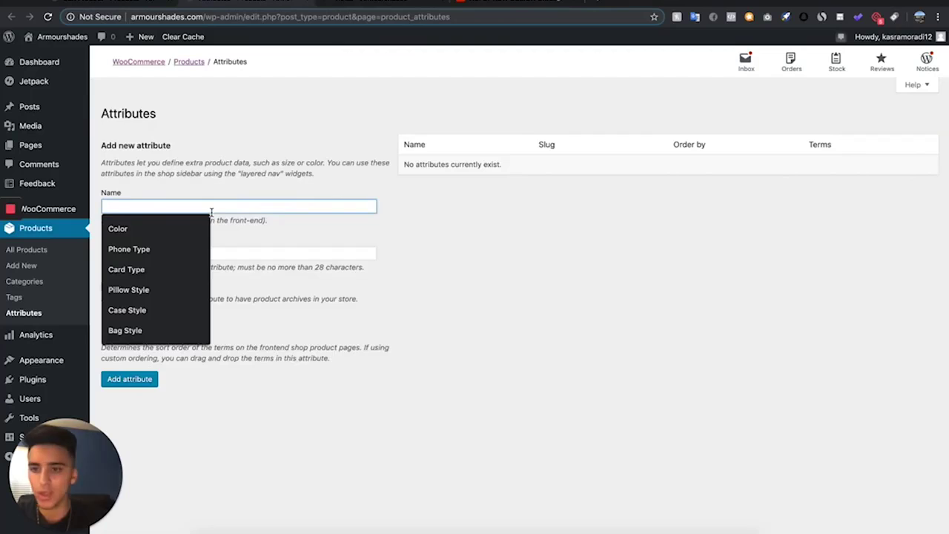
{"action": "left_click", "coordinate": [143, 223]}
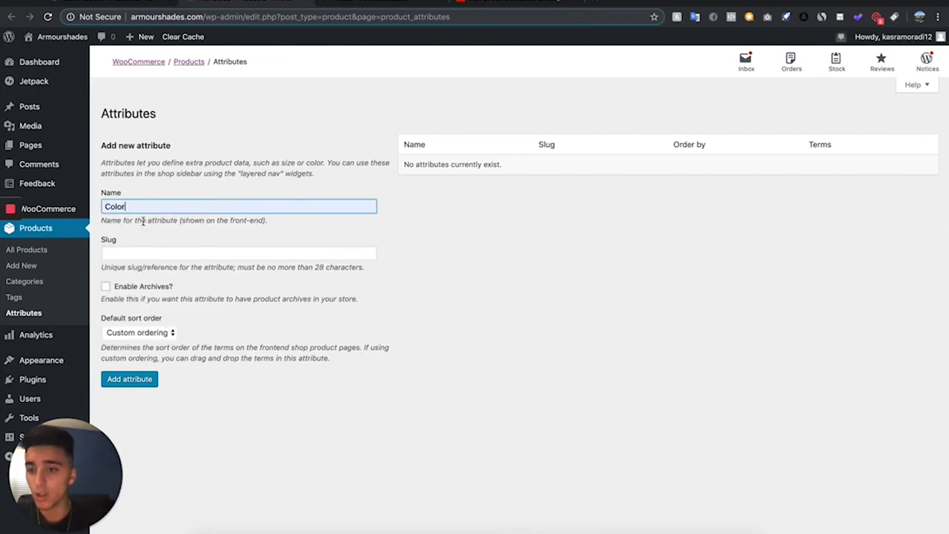
{"action": "left_click", "coordinate": [142, 380]}
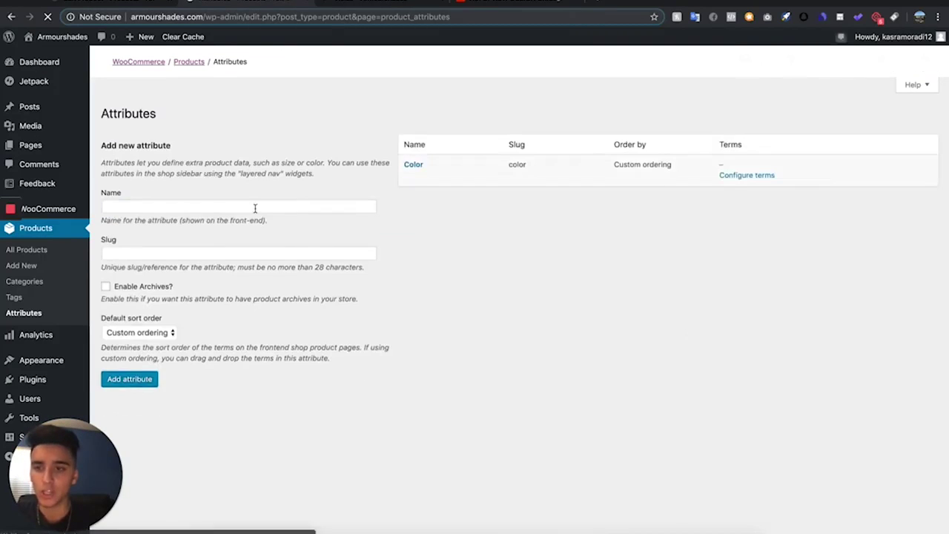
Step: Add another product attribute named Size with custom ordering
{"action": "left_click", "coordinate": [239, 206]}
{"action": "type", "text": "Size"}
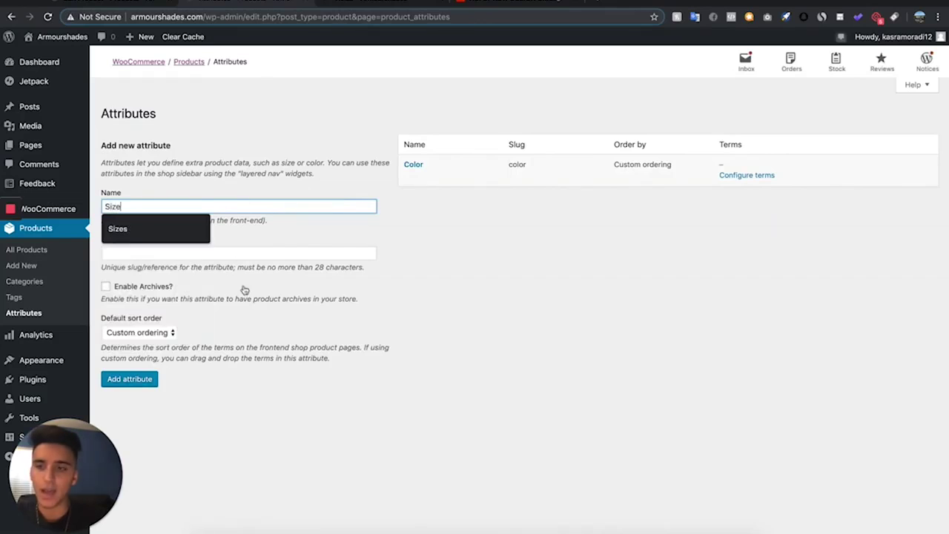
{"action": "left_click", "coordinate": [104, 379]}
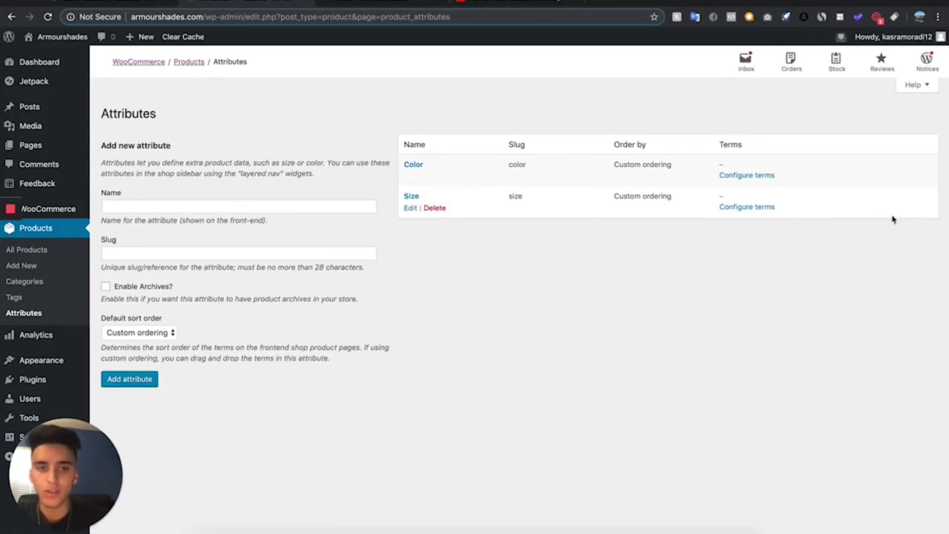
Step: Configure the Color attribute's terms by adding Black, White and Blue
{"action": "left_click", "coordinate": [747, 177]}
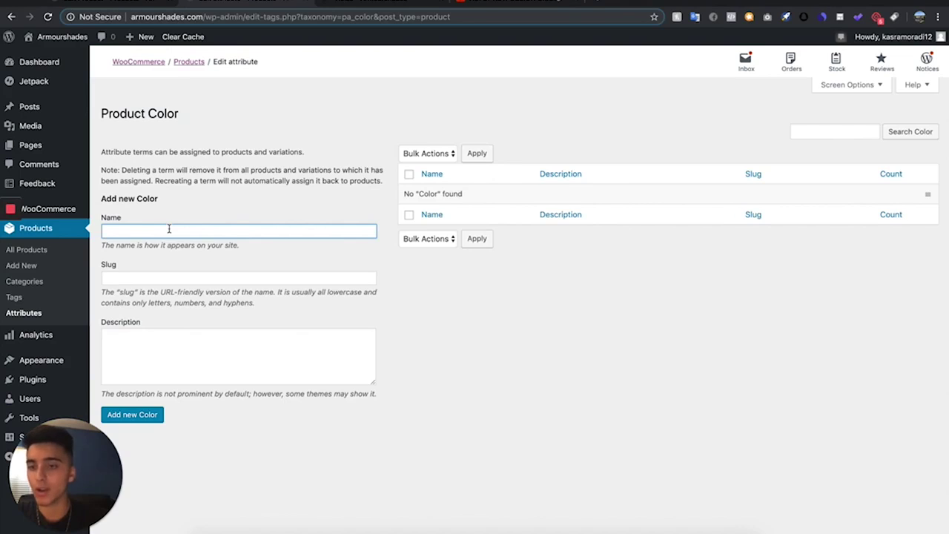
{"action": "type", "text": "Black"}
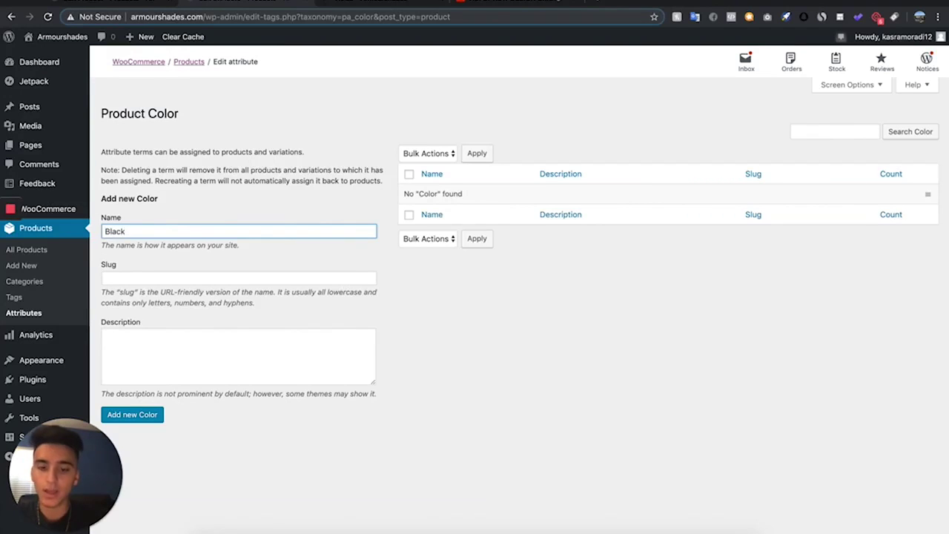
{"action": "key", "text": "Return"}
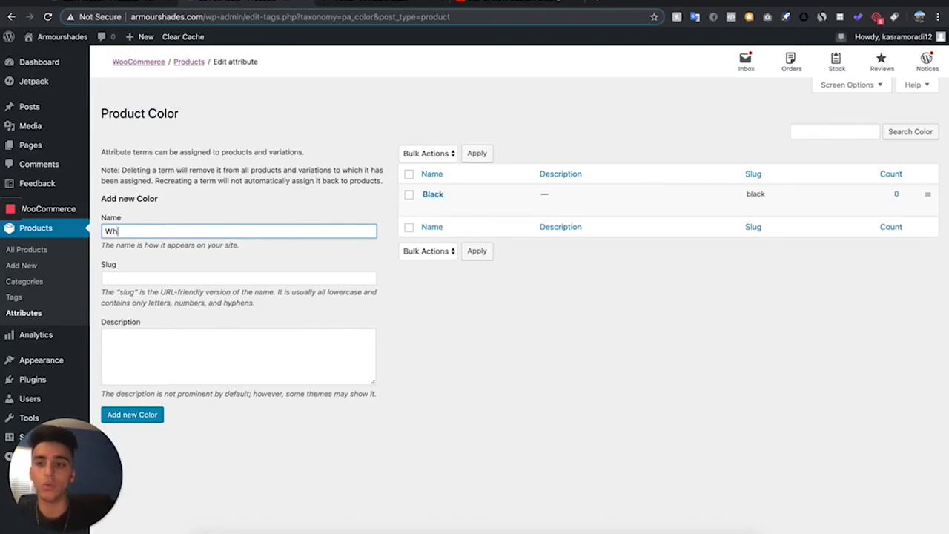
{"action": "key", "text": "Return"}
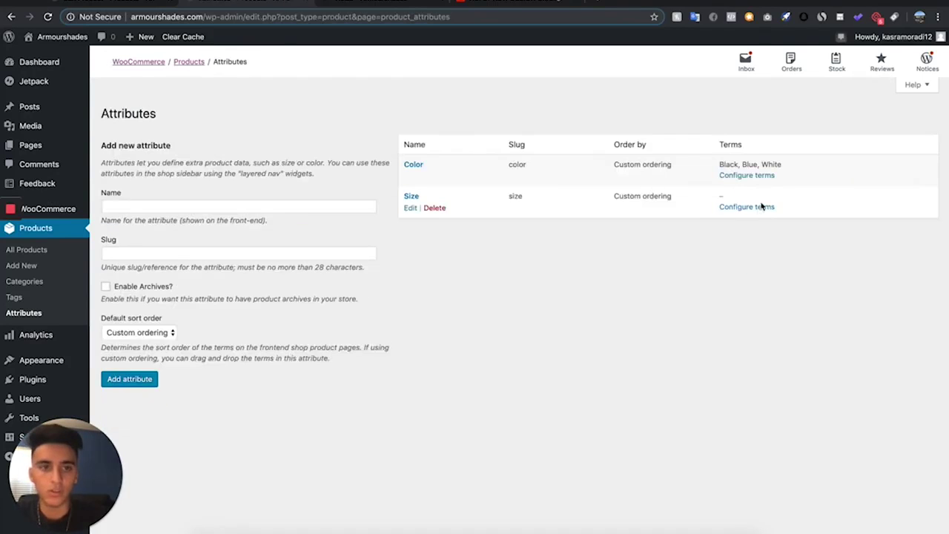
Step: Configure the Size attribute's terms by adding S, M and L
{"action": "left_click", "coordinate": [759, 209]}
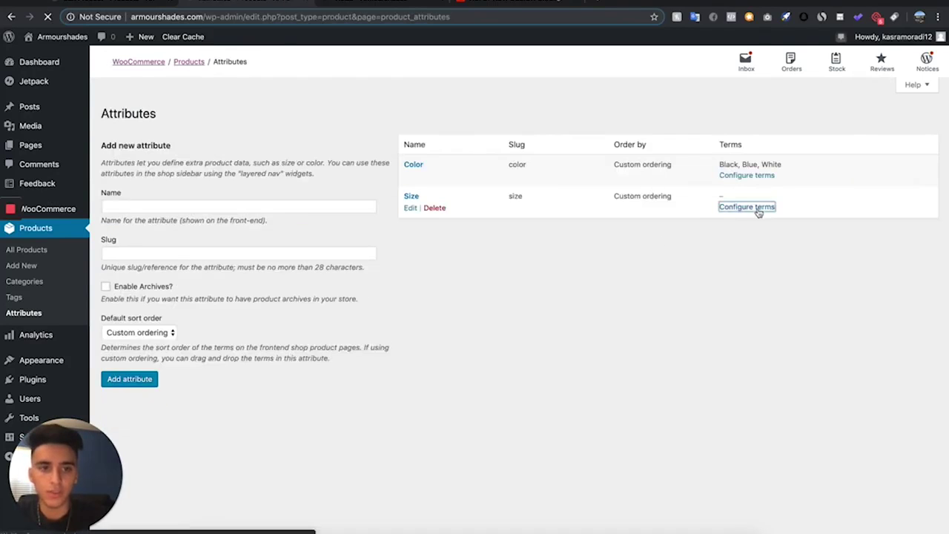
{"action": "type", "text": "S"}
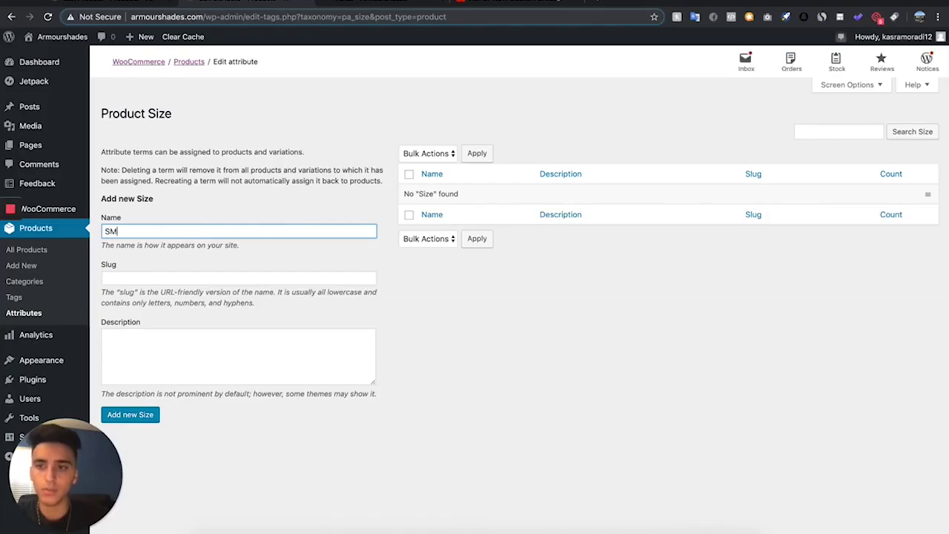
{"action": "left_click", "coordinate": [130, 416]}
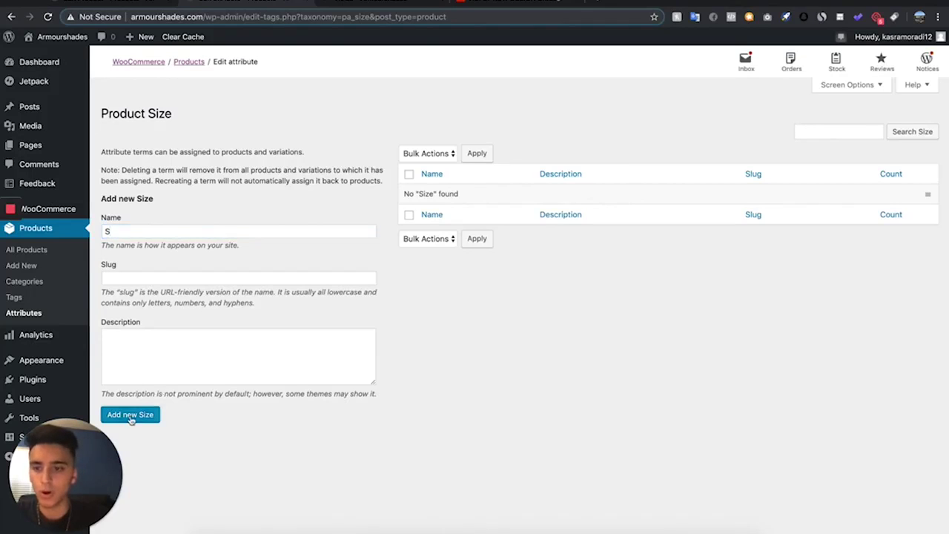
{"action": "left_click", "coordinate": [139, 231]}
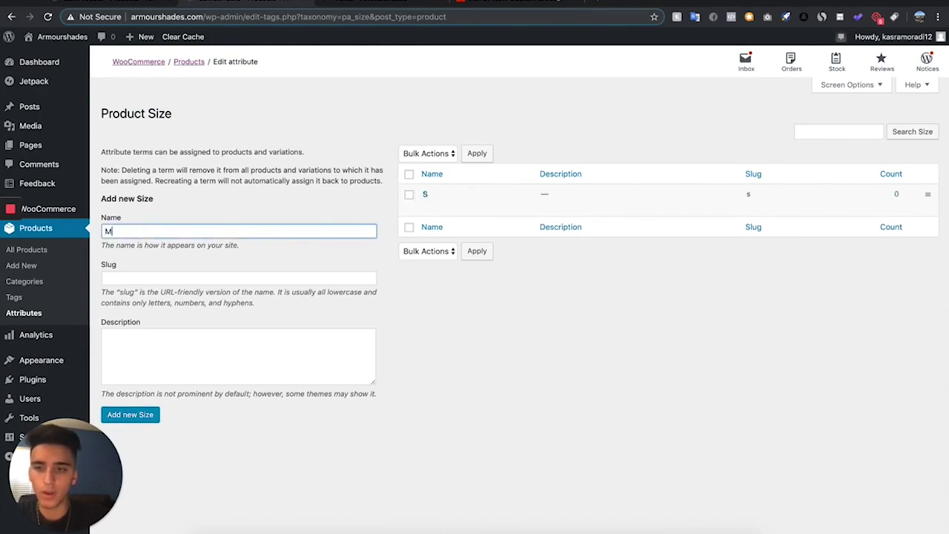
{"action": "type", "text": "M"}
{"action": "key", "text": "Return"}
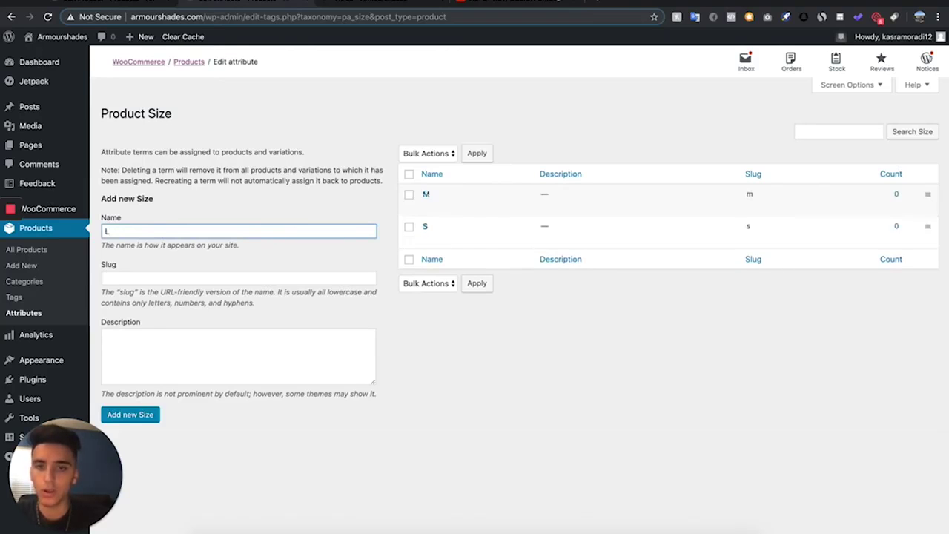
{"action": "type", "text": "L"}
{"action": "key", "text": "Return"}
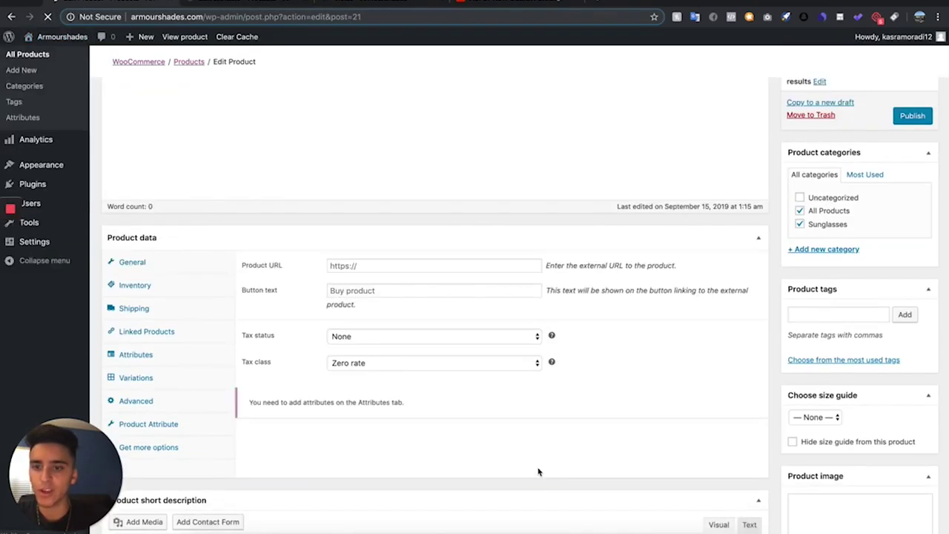
Step: Reload the Tiolas copy's edit page and set its product data type to Variable product
{"action": "scroll", "coordinate": [537, 470], "scroll_direction": "down", "scroll_amount": 5}
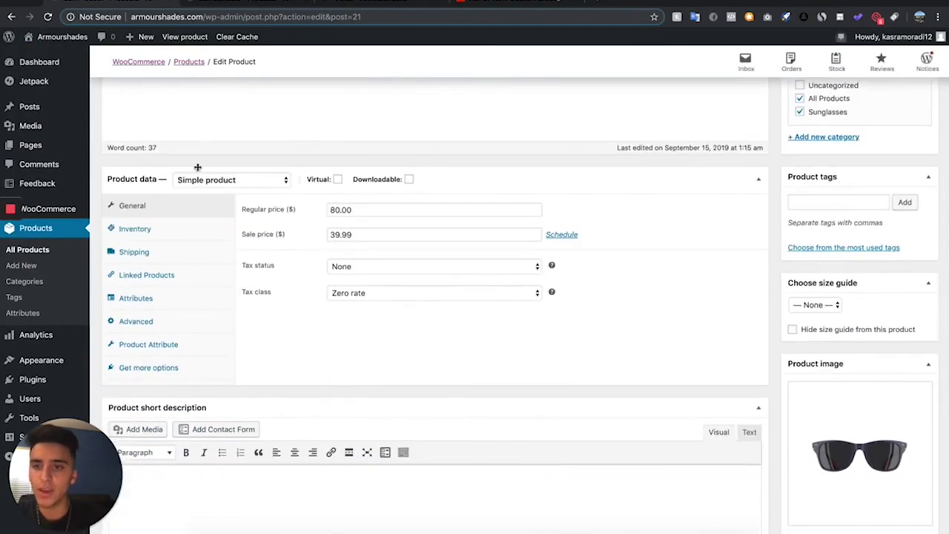
{"action": "left_click", "coordinate": [198, 180]}
{"action": "left_click", "coordinate": [215, 211]}
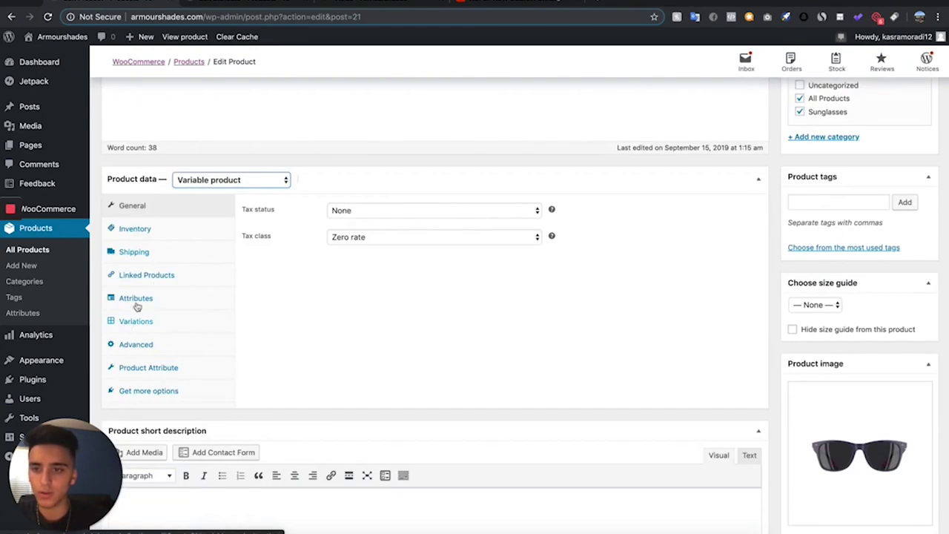
Step: Add the Color attribute to the Tiolas copy and enable it for use in variations
{"action": "left_click", "coordinate": [158, 305]}
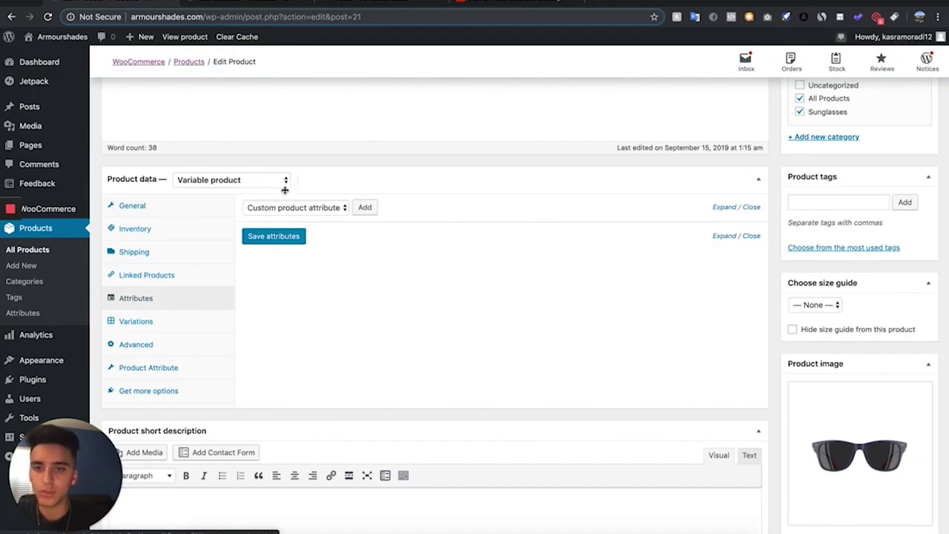
{"action": "left_click", "coordinate": [284, 211]}
{"action": "left_click", "coordinate": [275, 218]}
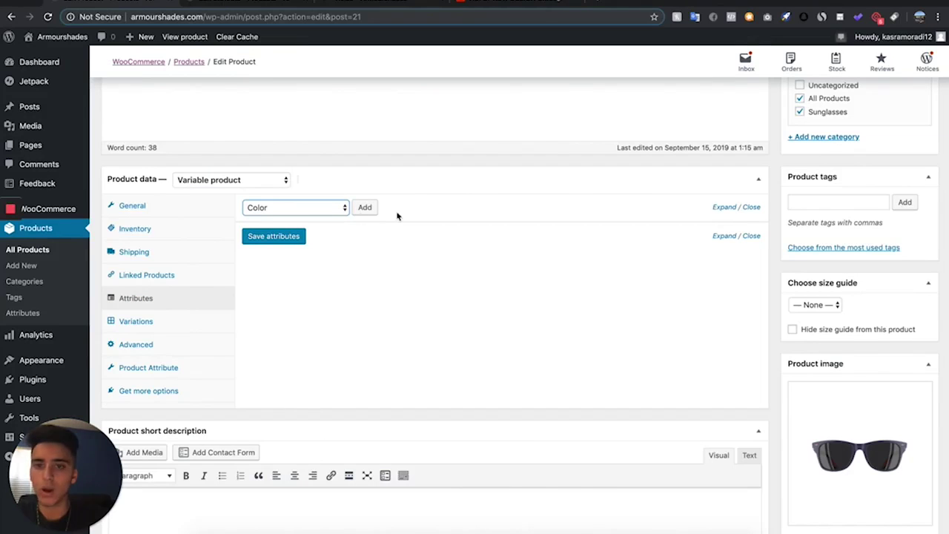
{"action": "left_click", "coordinate": [363, 208]}
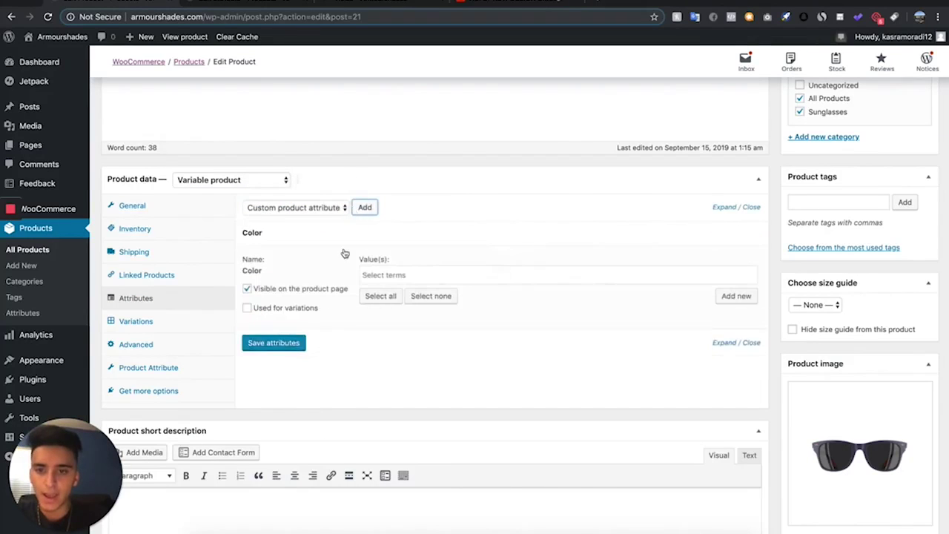
{"action": "left_click", "coordinate": [258, 309]}
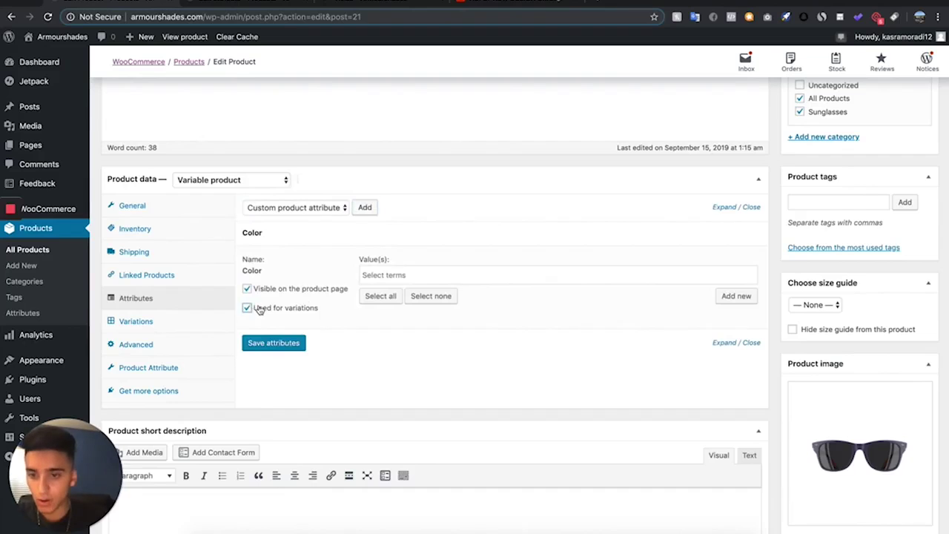
Step: Assign Black, White and Blue as the values of the product's Color attribute
{"action": "left_click", "coordinate": [383, 271]}
{"action": "left_click", "coordinate": [387, 294]}
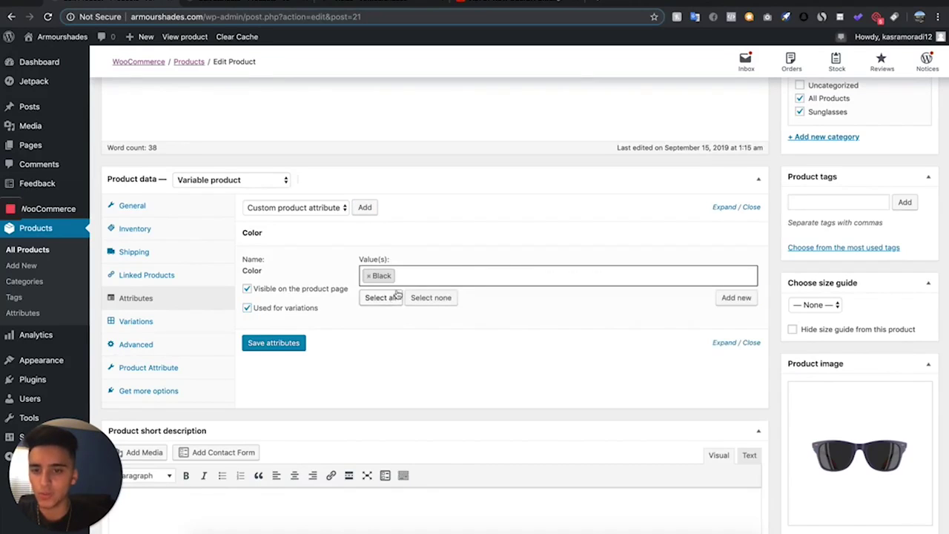
{"action": "left_click", "coordinate": [435, 281]}
{"action": "left_click", "coordinate": [412, 337]}
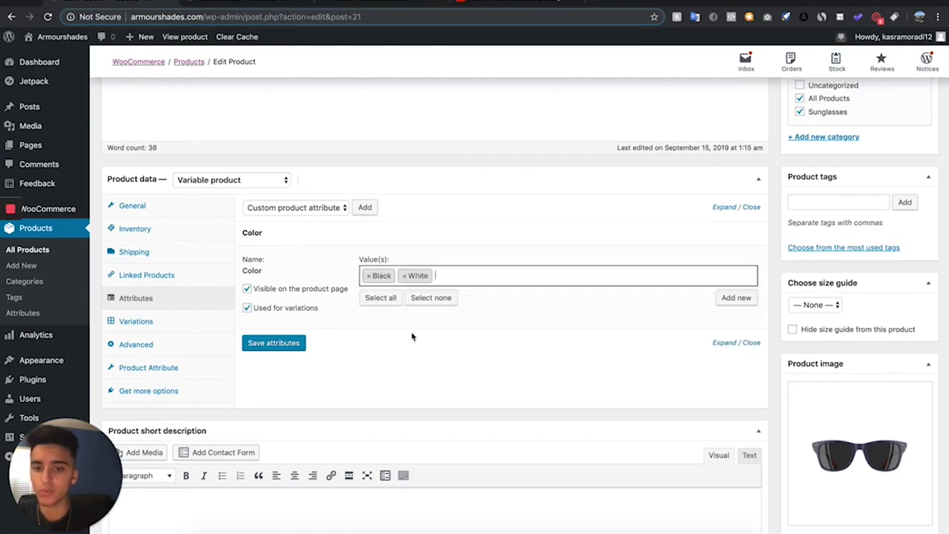
{"action": "left_click", "coordinate": [446, 278]}
{"action": "left_click", "coordinate": [453, 323]}
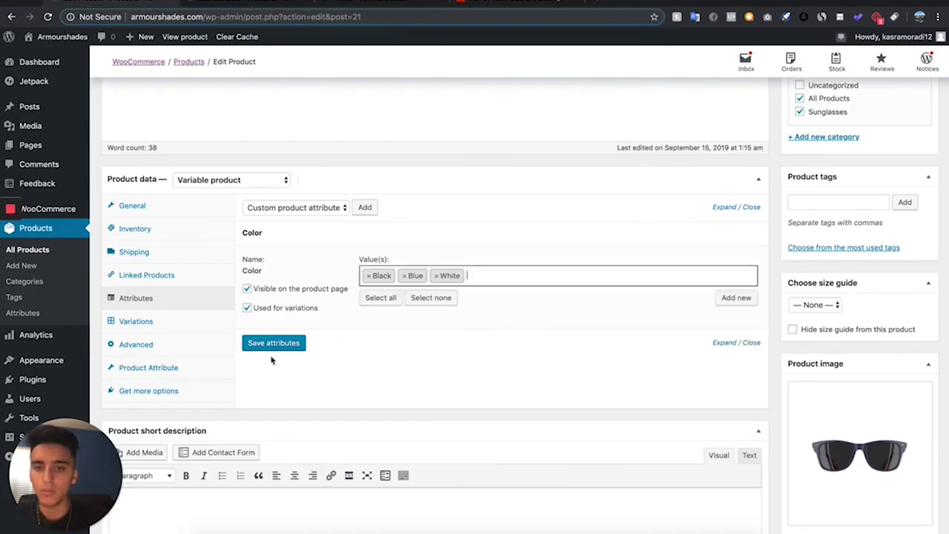
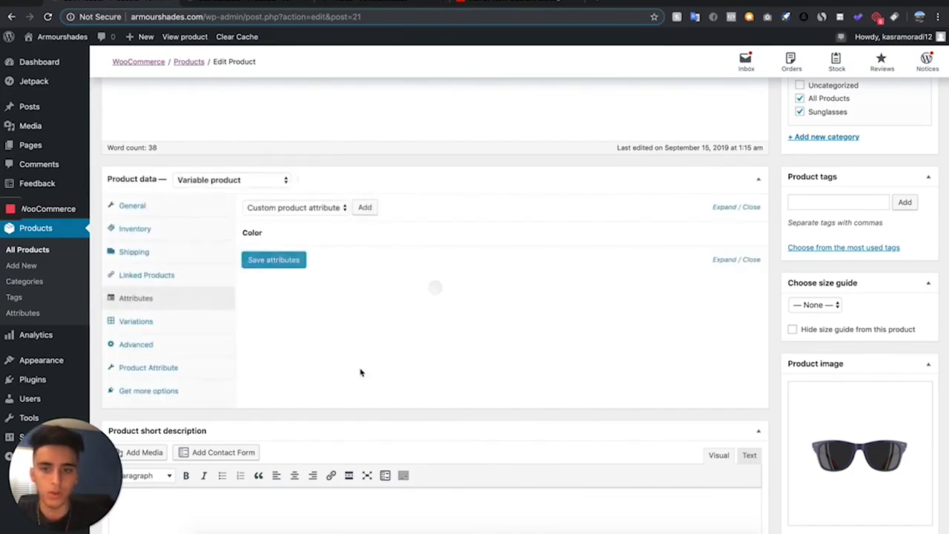
Step: Generate variations from all attributes for the Tiolas copy and accept the confirmation
{"action": "left_click", "coordinate": [178, 320]}
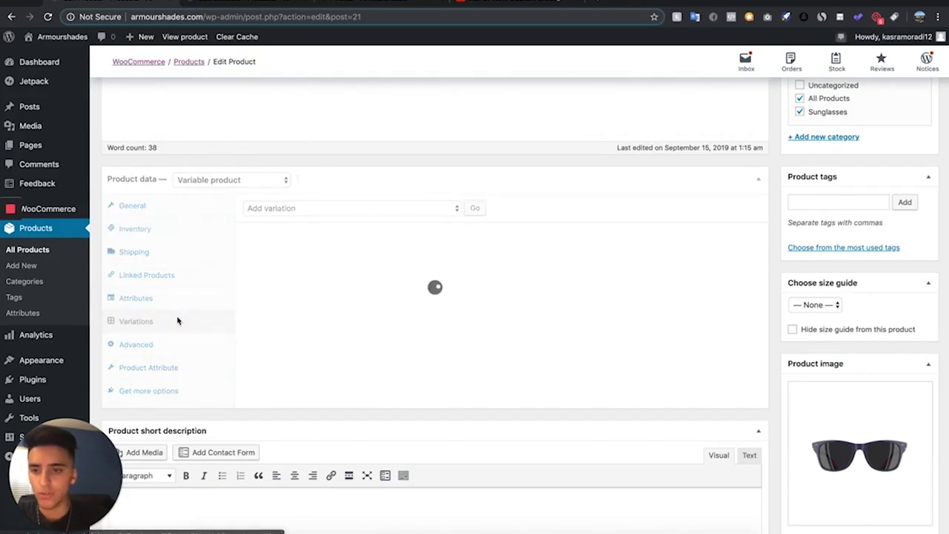
{"action": "left_click", "coordinate": [334, 210]}
{"action": "left_click", "coordinate": [334, 165]}
{"action": "left_click", "coordinate": [326, 208]}
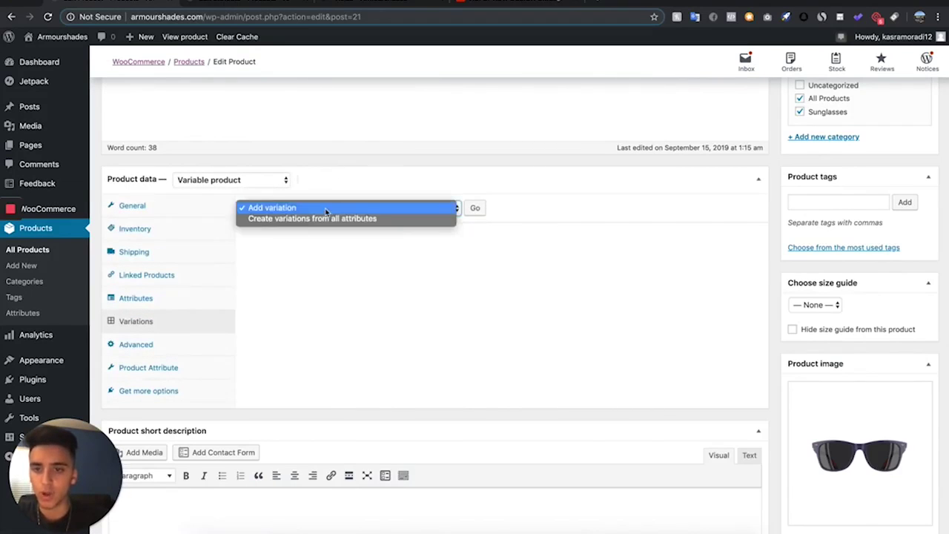
{"action": "left_click", "coordinate": [325, 218]}
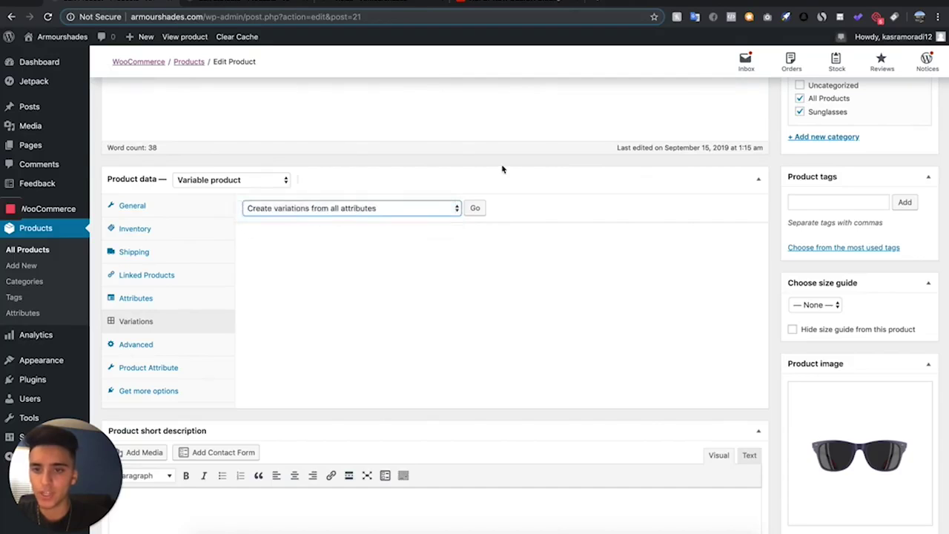
{"action": "left_click", "coordinate": [475, 209]}
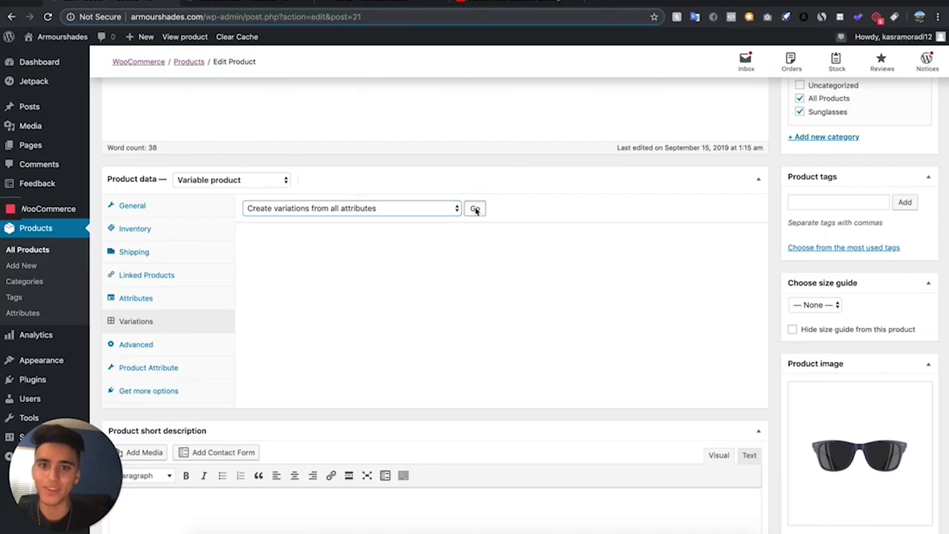
{"action": "left_click", "coordinate": [570, 104]}
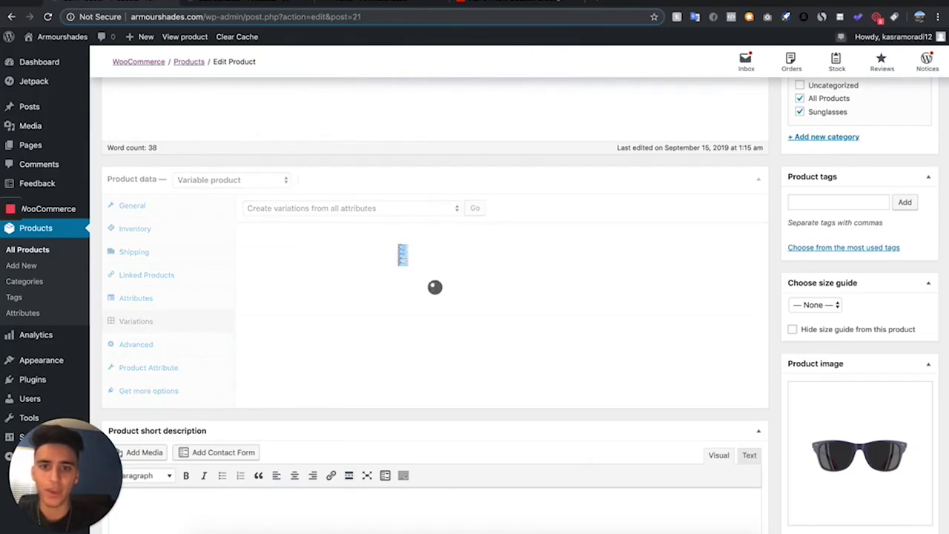
{"action": "scroll", "coordinate": [410, 124], "scroll_direction": "down", "scroll_amount": 2}
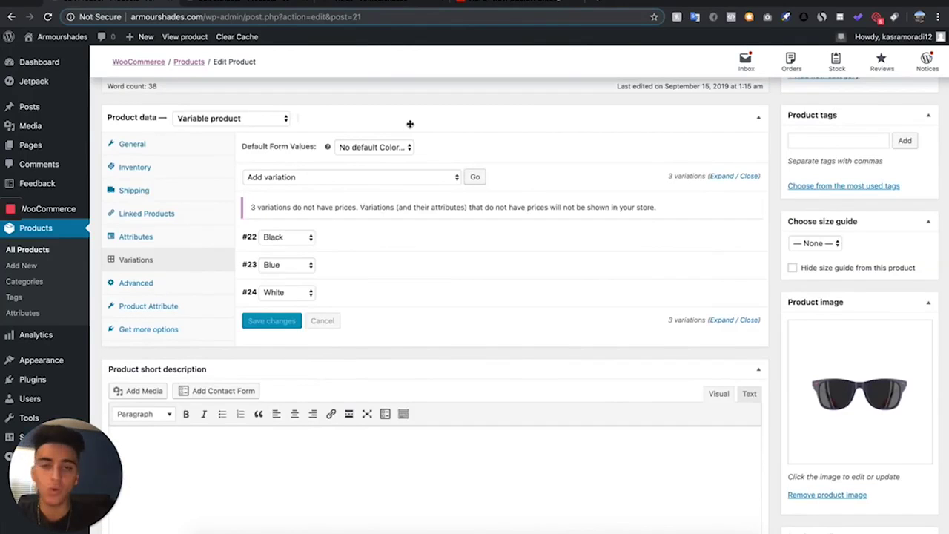
Step: Set 1.png from the media library as the image of the Black variation
{"action": "left_click", "coordinate": [396, 246]}
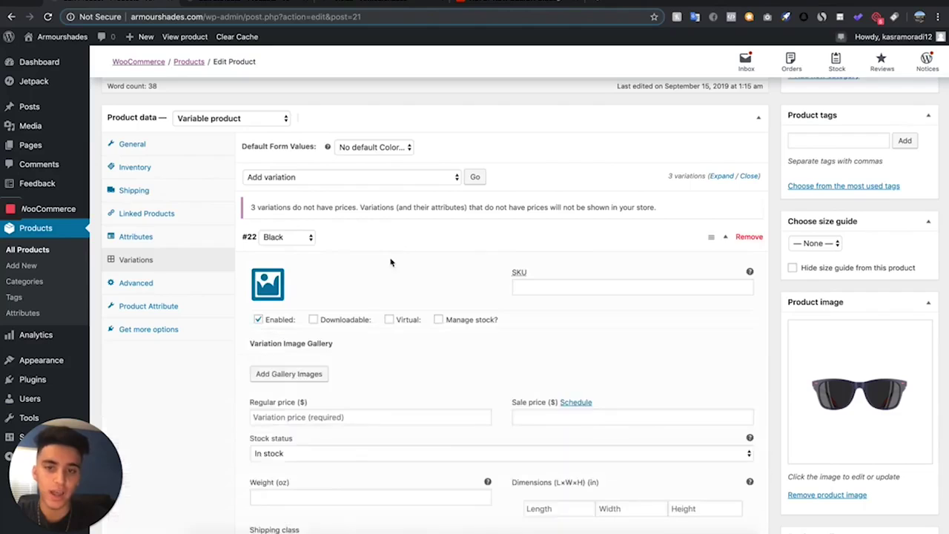
{"action": "scroll", "coordinate": [373, 346], "scroll_direction": "down", "scroll_amount": 1}
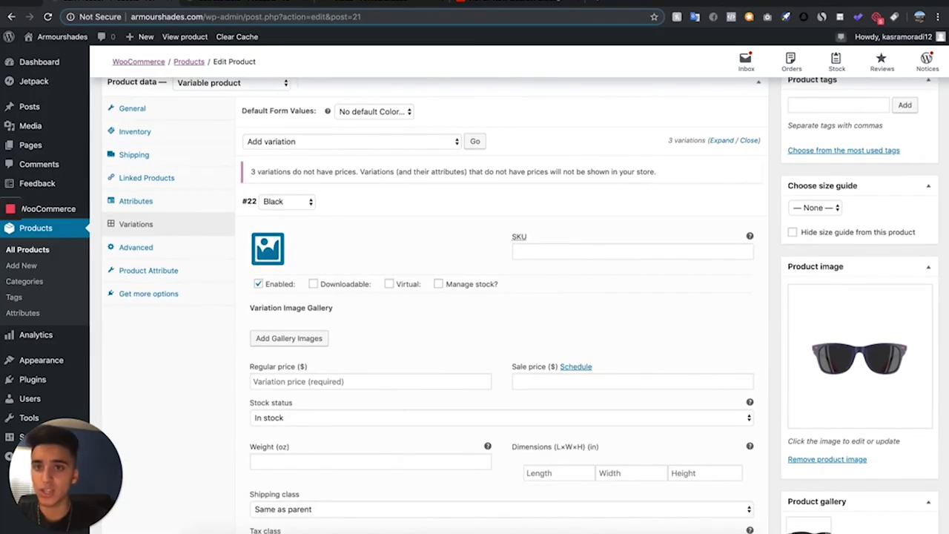
{"action": "scroll", "coordinate": [347, 245], "scroll_direction": "up", "scroll_amount": 2}
{"action": "scroll", "coordinate": [345, 245], "scroll_direction": "down", "scroll_amount": 3}
{"action": "left_click", "coordinate": [264, 216]}
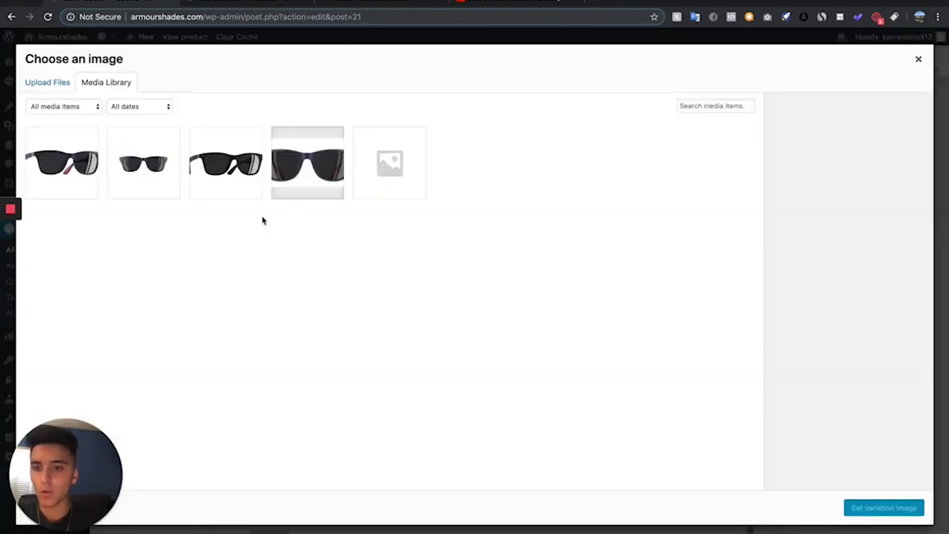
{"action": "left_click", "coordinate": [169, 197]}
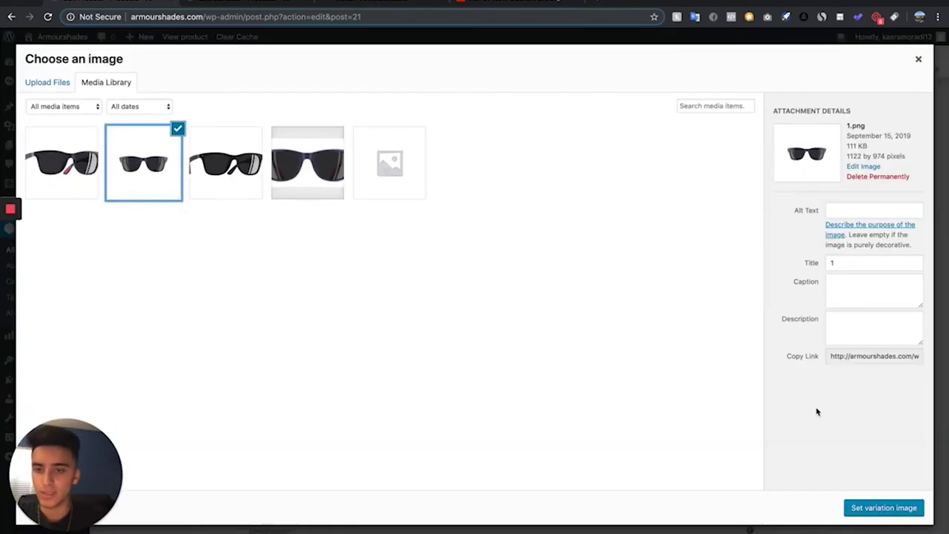
{"action": "left_click", "coordinate": [896, 508]}
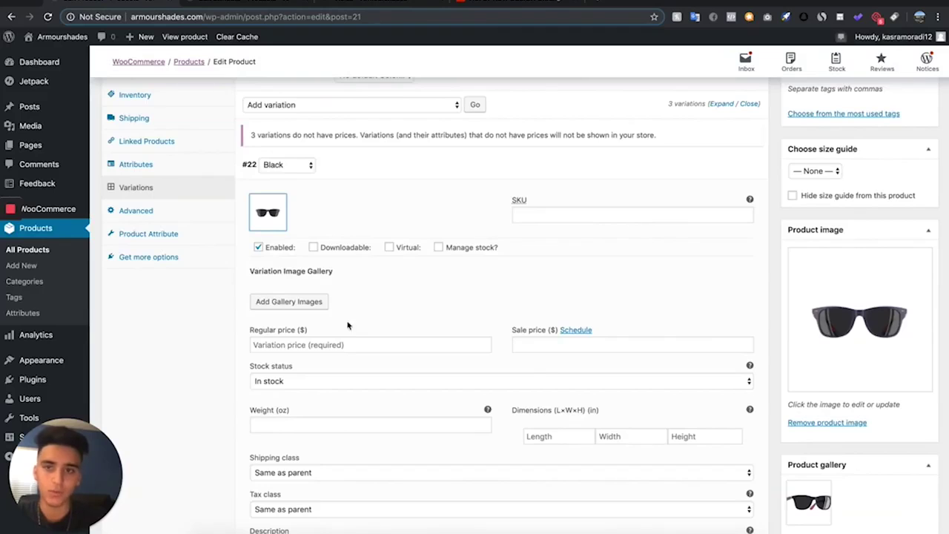
Step: Price the Black variation at 80.00 regular and 39.99 on sale
{"action": "left_click", "coordinate": [415, 345]}
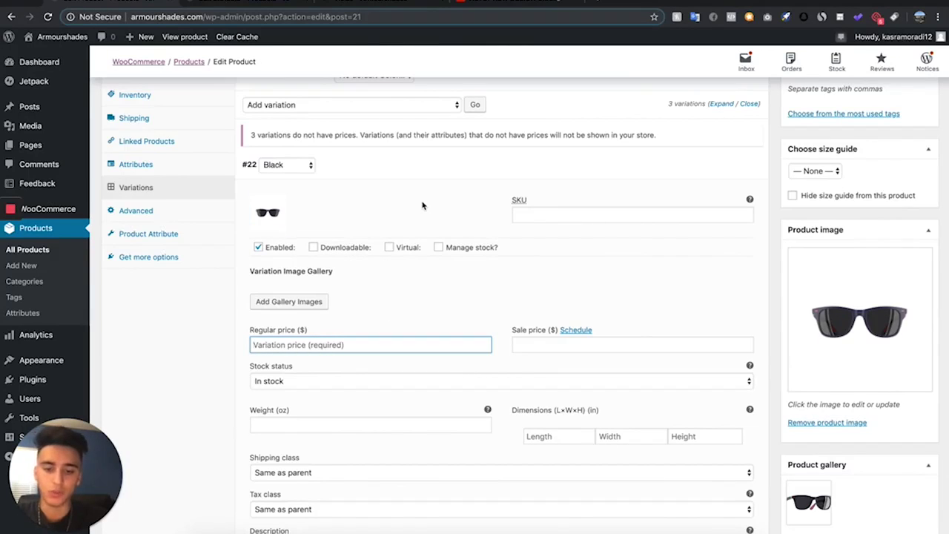
{"action": "type", "text": "80.0"}
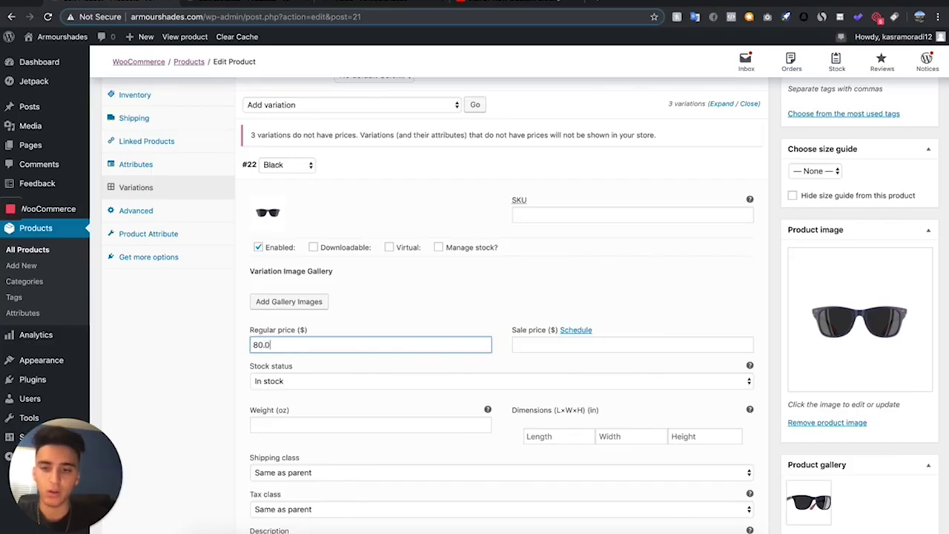
{"action": "key", "text": "Tab"}
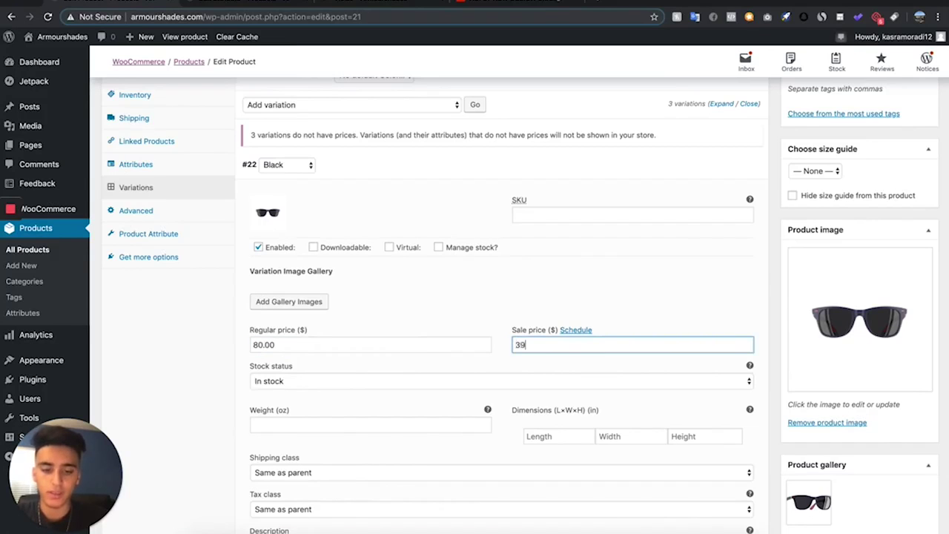
{"action": "left_click", "coordinate": [388, 168]}
Step: Fill in the Blue variation's image and price, and save the variation changes
{"action": "left_click", "coordinate": [376, 191]}
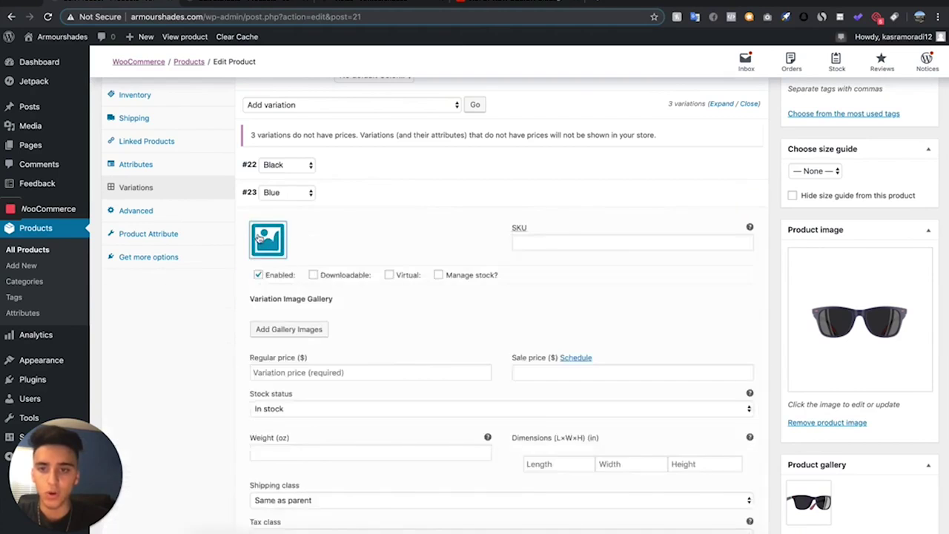
{"action": "left_click", "coordinate": [263, 239]}
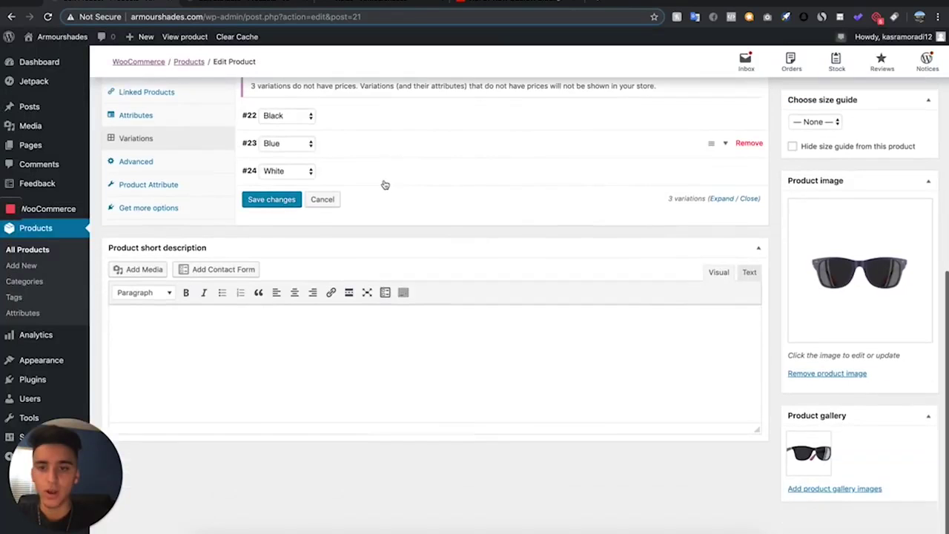
{"action": "left_click", "coordinate": [270, 200]}
{"action": "scroll", "coordinate": [237, 240], "scroll_direction": "up", "scroll_amount": 5}
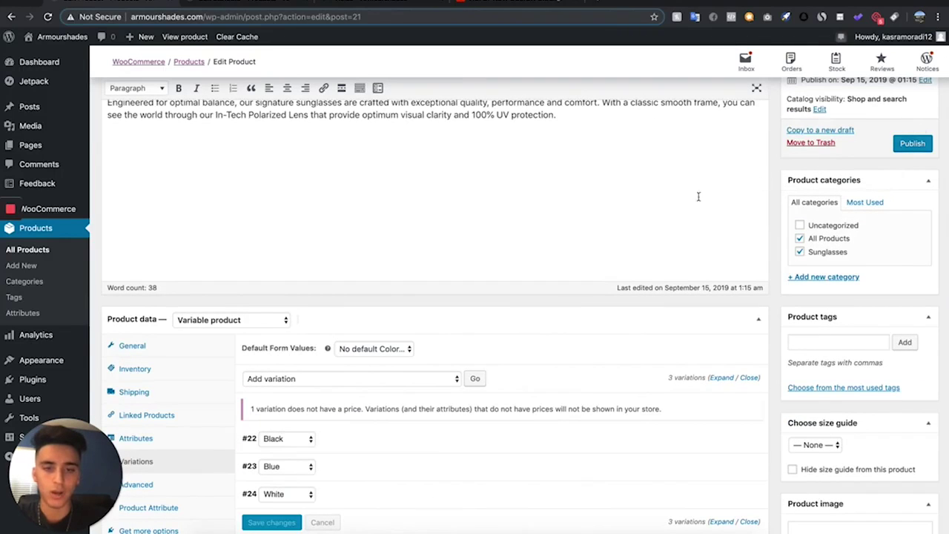
Step: Publish the Tiolas copy and open its store page in a new browser tab
{"action": "left_click", "coordinate": [912, 145]}
{"action": "scroll", "coordinate": [352, 240], "scroll_direction": "up", "scroll_amount": 3}
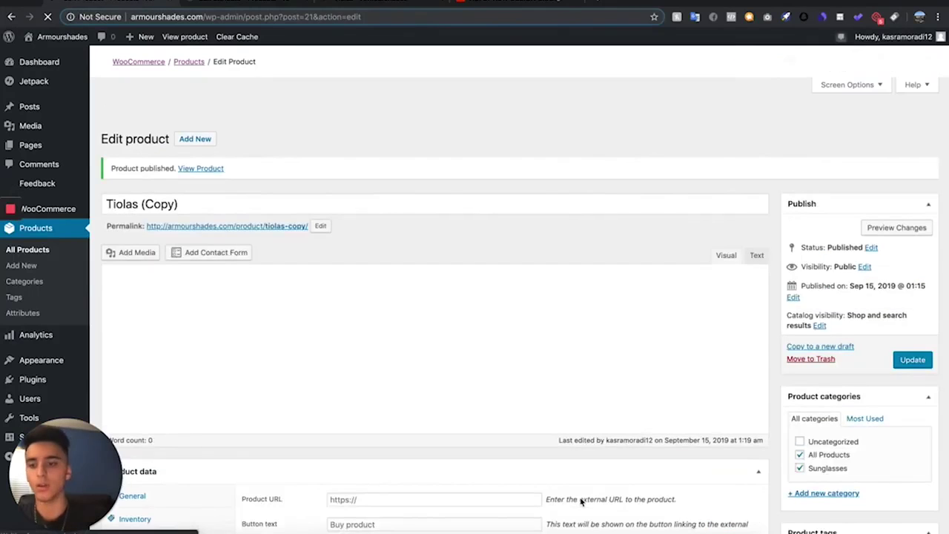
{"action": "right_click", "coordinate": [261, 203]}
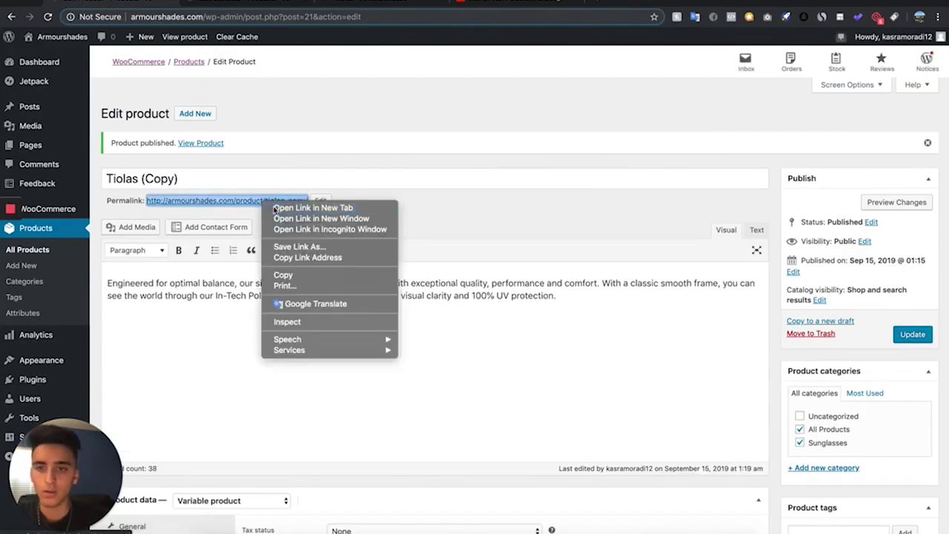
{"action": "left_click", "coordinate": [313, 207]}
{"action": "key", "text": "ctrl+Tab"}
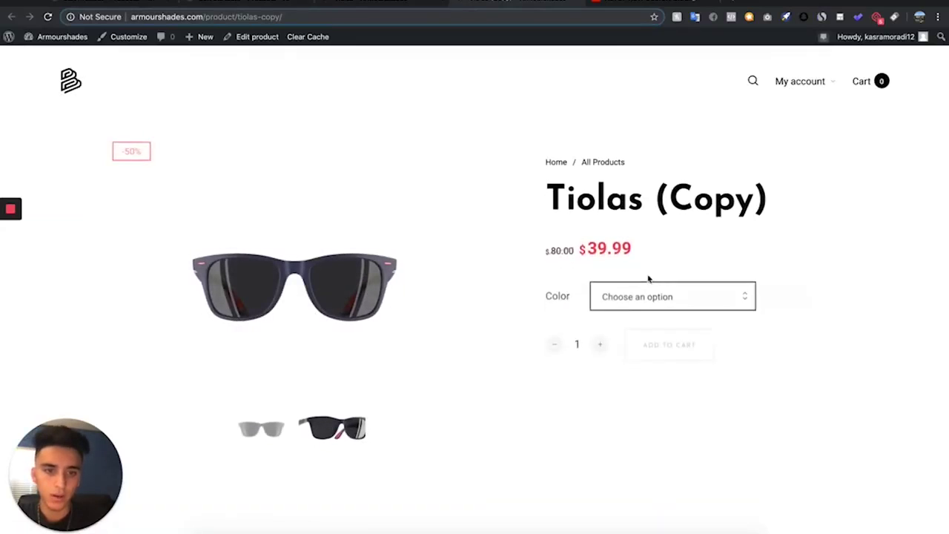
Step: Check the Blue and Black color options on the product's store page
{"action": "left_click", "coordinate": [628, 289]}
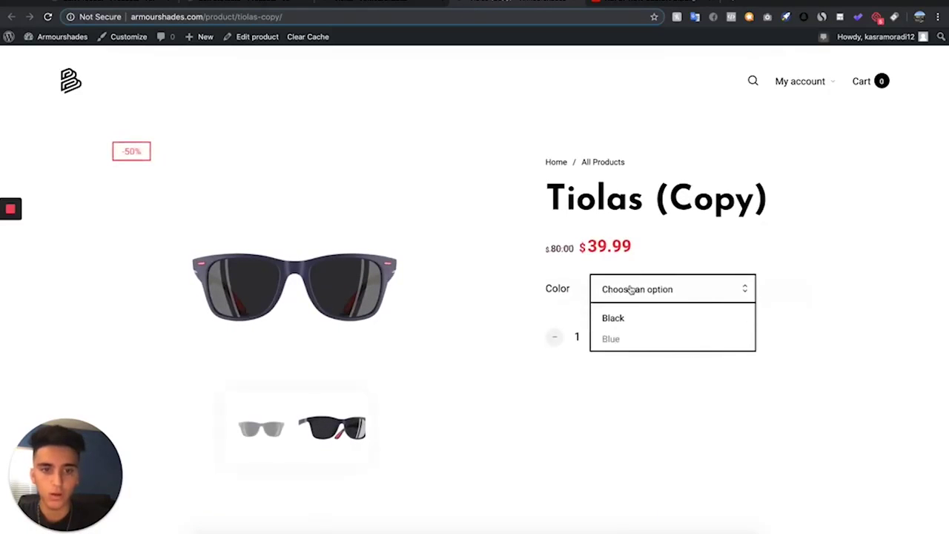
{"action": "left_click", "coordinate": [613, 338]}
{"action": "left_click", "coordinate": [624, 299]}
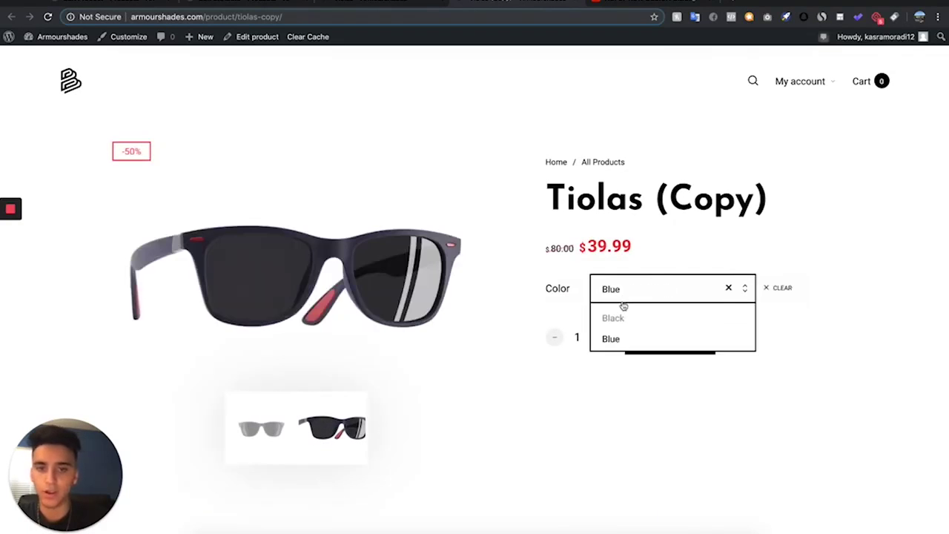
{"action": "left_click", "coordinate": [617, 317]}
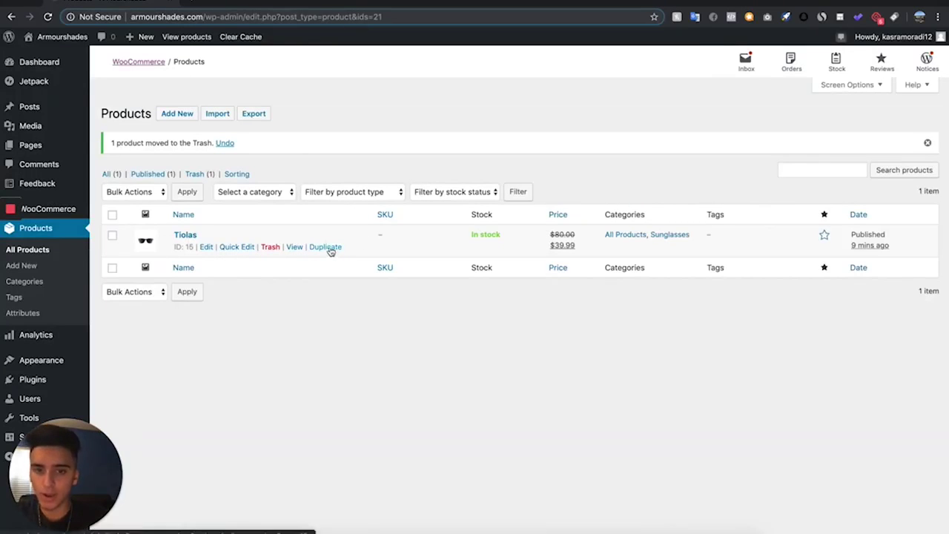
Step: Duplicate the original Tiolas product and select the new copy's title text for replacement
{"action": "left_click", "coordinate": [326, 247]}
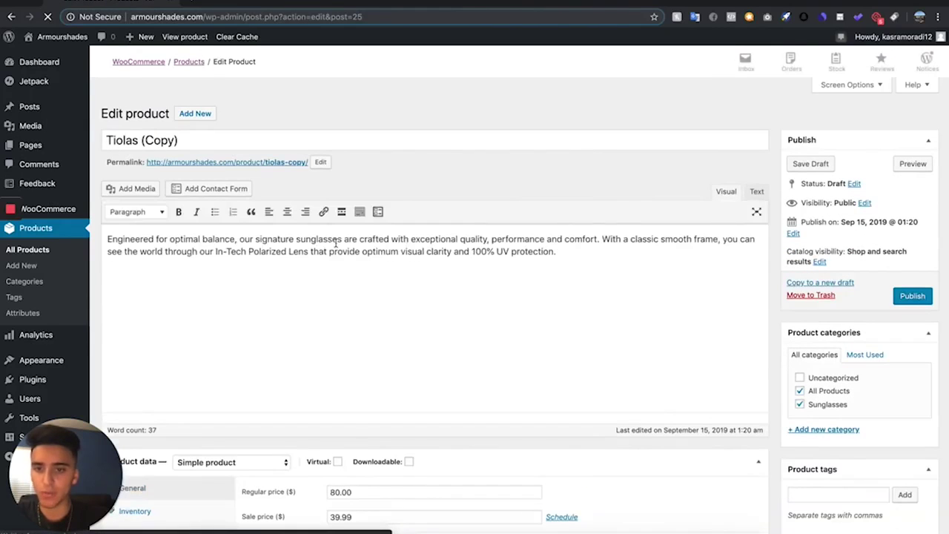
{"action": "mouse_move", "coordinate": [132, 39]}
{"action": "left_click_drag", "start_coordinate": [261, 142], "coordinate": [66, 132]}
{"action": "mouse_move", "coordinate": [50, 137]}
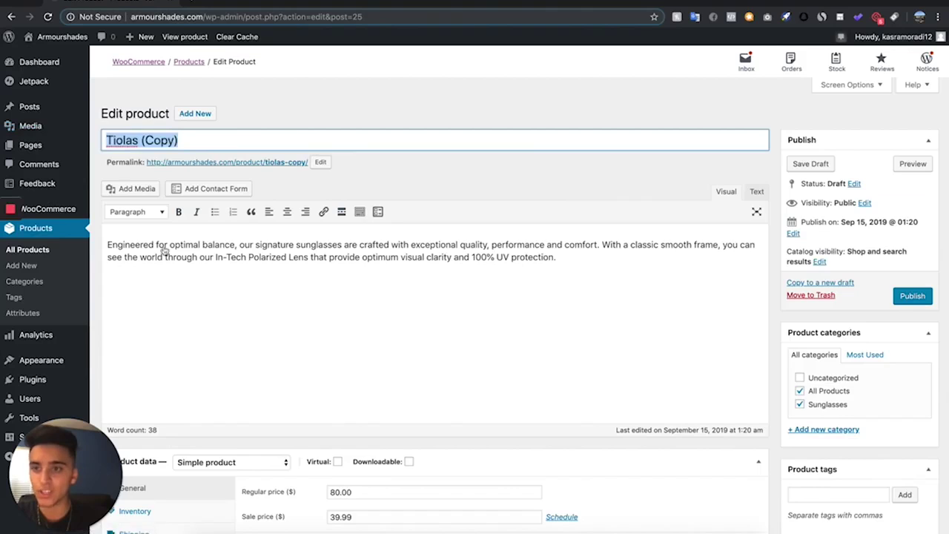
{"action": "scroll", "coordinate": [232, 339], "scroll_direction": "down", "scroll_amount": 5}
{"action": "scroll", "coordinate": [730, 421], "scroll_direction": "up", "scroll_amount": 5}
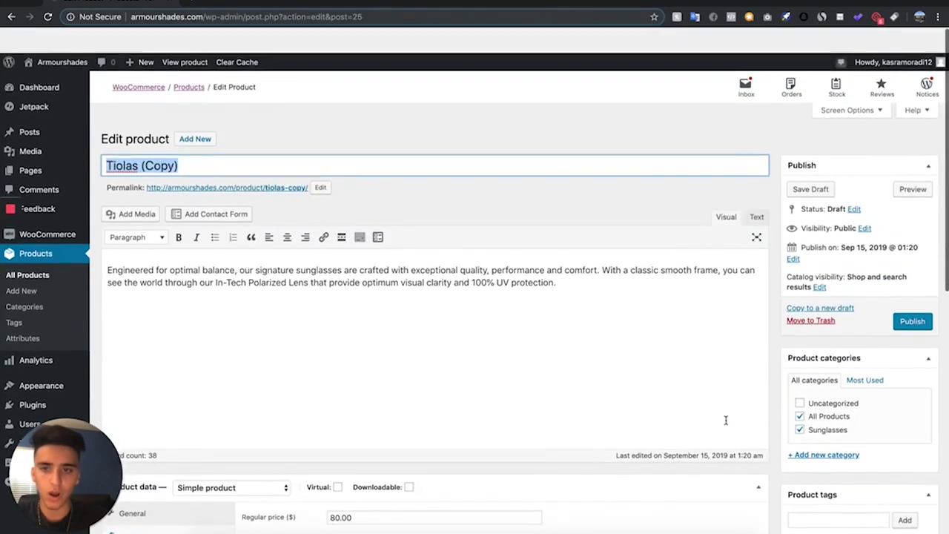
{"action": "scroll", "coordinate": [762, 284], "scroll_direction": "down", "scroll_amount": 4}
{"action": "scroll", "coordinate": [763, 290], "scroll_direction": "up", "scroll_amount": 3}
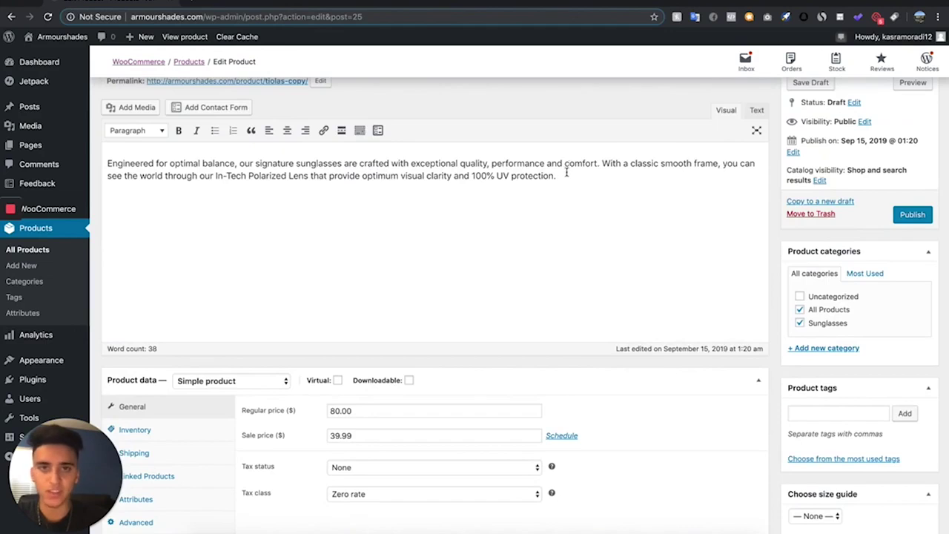
Step: Replace the copy's product image with the blue-lens sunglasses picture 2.png from the local videos tore folder
{"action": "scroll", "coordinate": [567, 173], "scroll_direction": "up", "scroll_amount": 2}
{"action": "scroll", "coordinate": [216, 282], "scroll_direction": "down", "scroll_amount": 6}
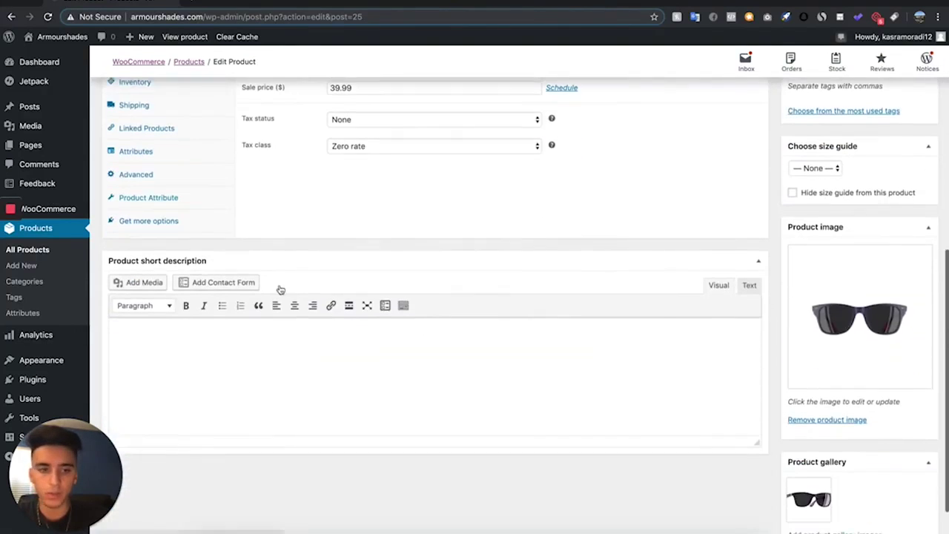
{"action": "left_click", "coordinate": [805, 423]}
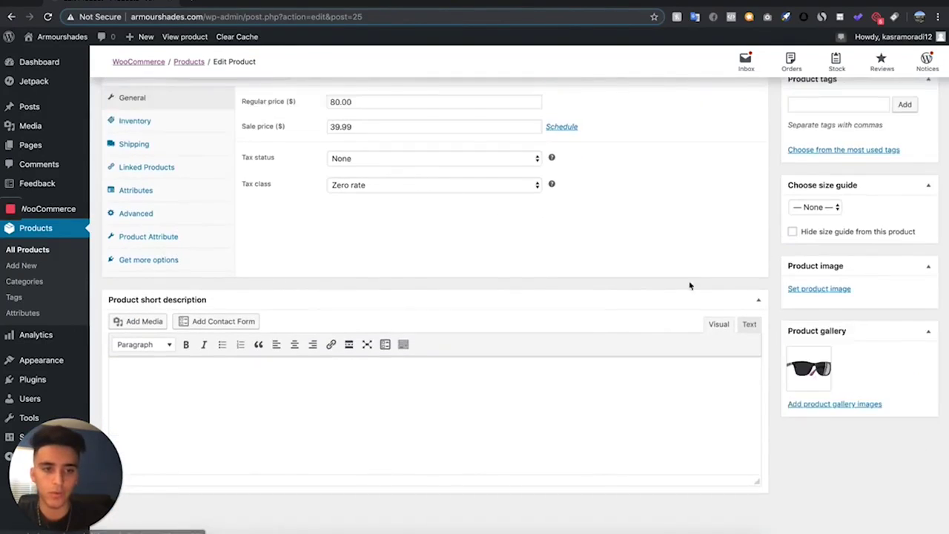
{"action": "left_click", "coordinate": [823, 289]}
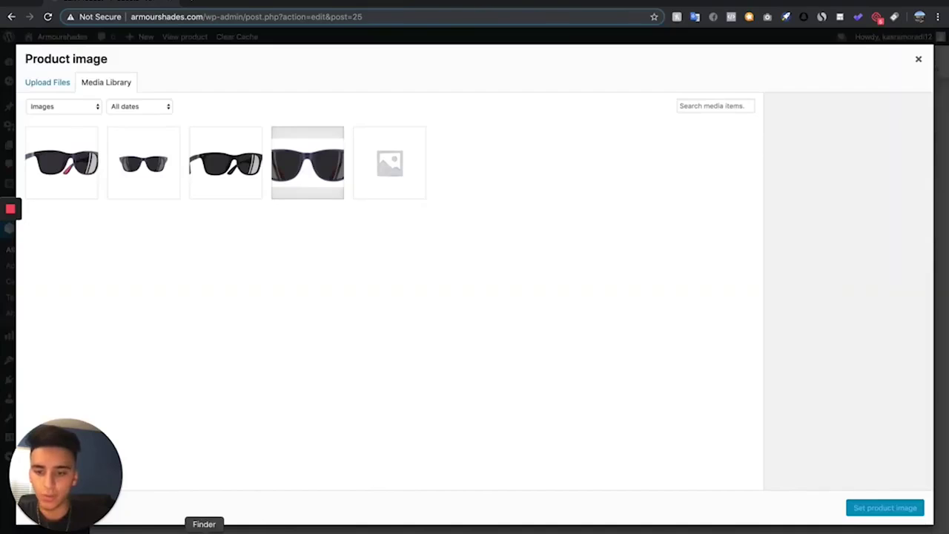
{"action": "left_click", "coordinate": [204, 529]}
{"action": "left_click_drag", "start_coordinate": [467, 215], "coordinate": [791, 360]}
{"action": "left_click_drag", "start_coordinate": [732, 216], "coordinate": [753, 368]}
{"action": "left_click_drag", "start_coordinate": [806, 231], "coordinate": [133, 275]}
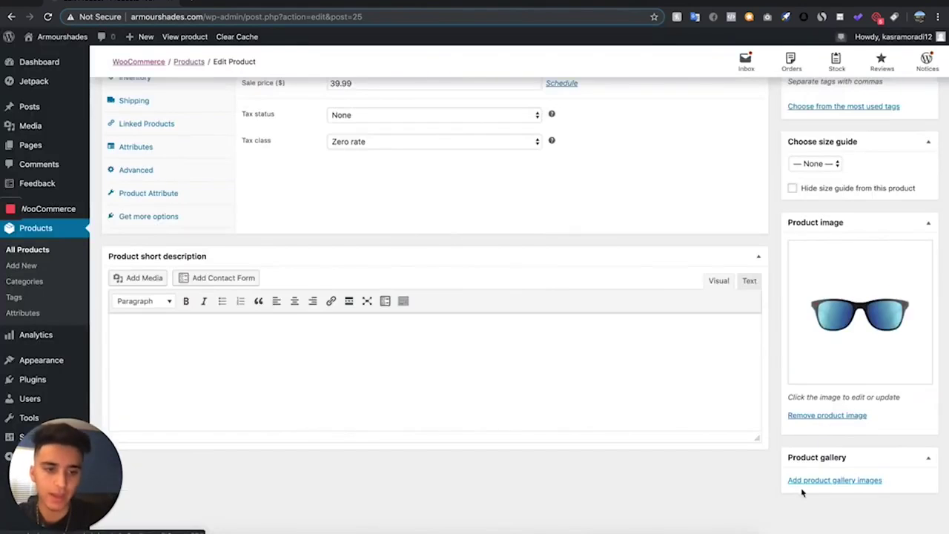
Step: Add the angled blue-lens sunglasses picture from the local folder to the product gallery and publish the product as Pomane
{"action": "left_click", "coordinate": [811, 482]}
{"action": "left_click", "coordinate": [201, 528]}
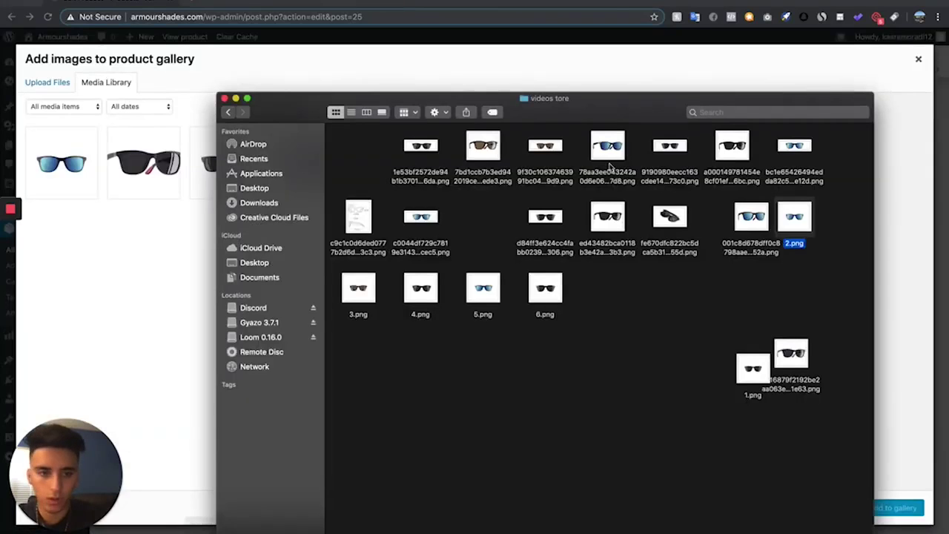
{"action": "left_click_drag", "start_coordinate": [751, 217], "coordinate": [385, 245]}
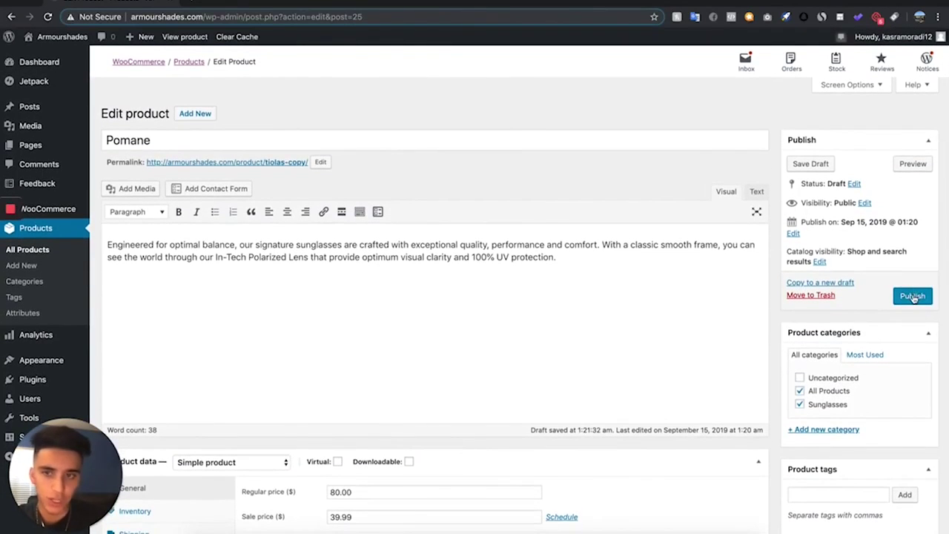
{"action": "left_click", "coordinate": [913, 296]}
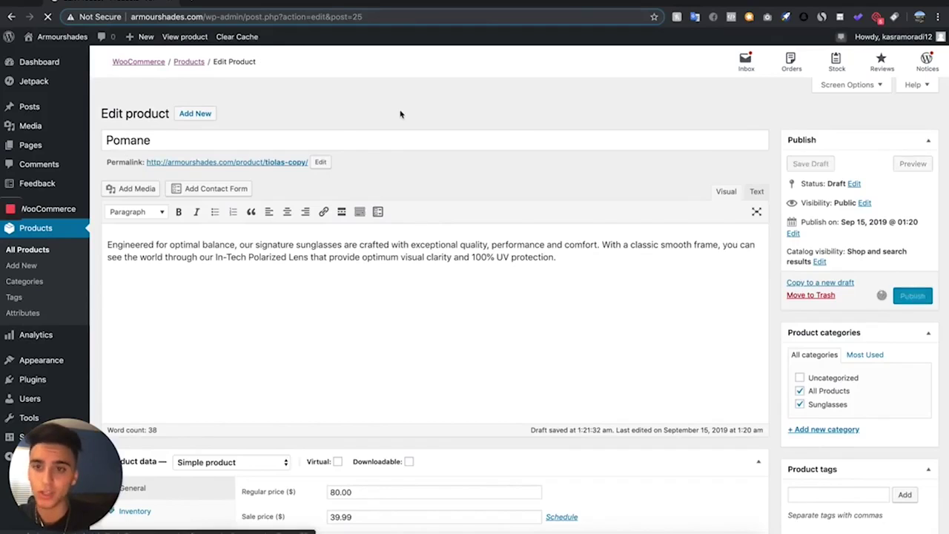
Step: Open the Pomane product's store page in a separate tab, review its images and pricing, and return to the product editor
{"action": "right_click", "coordinate": [239, 200]}
{"action": "left_click", "coordinate": [281, 252]}
{"action": "left_click", "coordinate": [210, 9]}
{"action": "scroll", "coordinate": [423, 380], "scroll_direction": "down", "scroll_amount": 6}
{"action": "scroll", "coordinate": [422, 379], "scroll_direction": "up", "scroll_amount": 10}
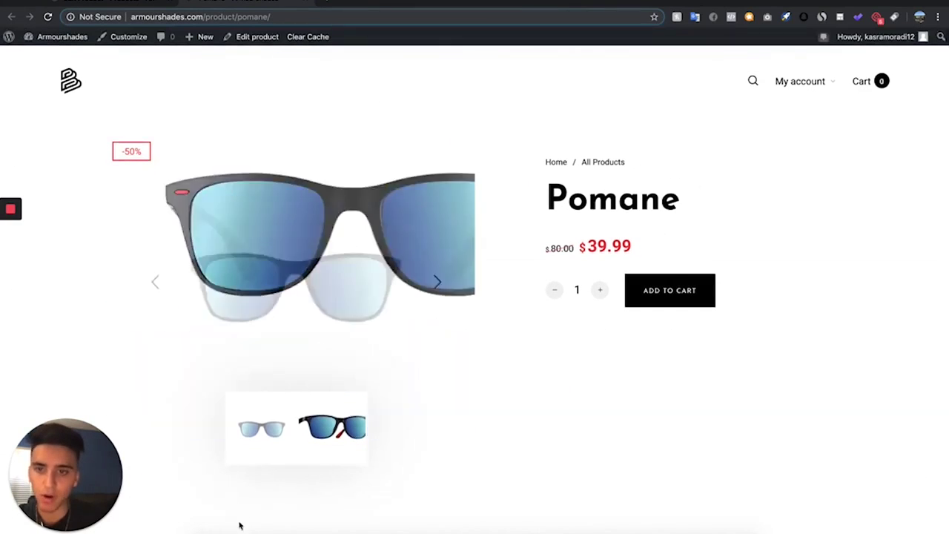
{"action": "key", "text": "ctrl+shift+Tab"}
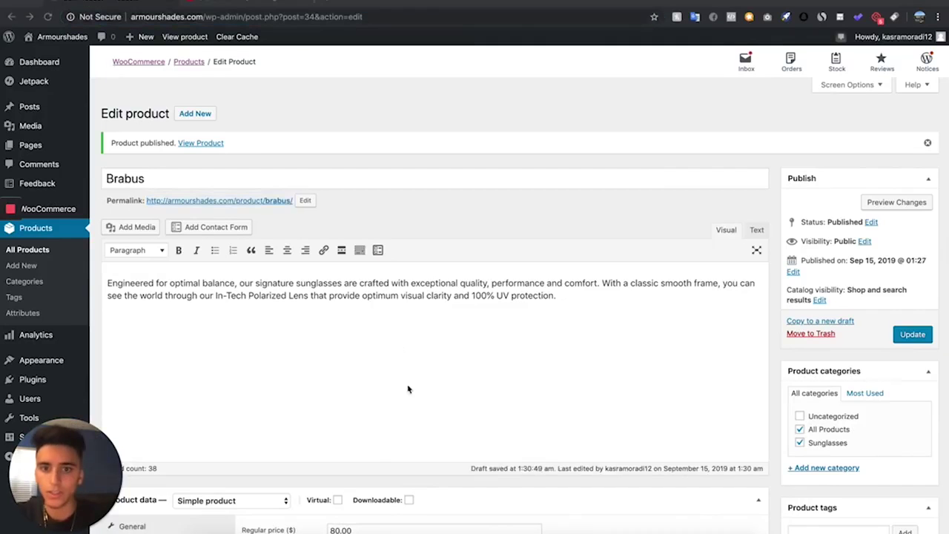
Step: Look over the published Brabus product's data and go back to the list of all products without saving further changes
{"action": "scroll", "coordinate": [407, 389], "scroll_direction": "down", "scroll_amount": 5}
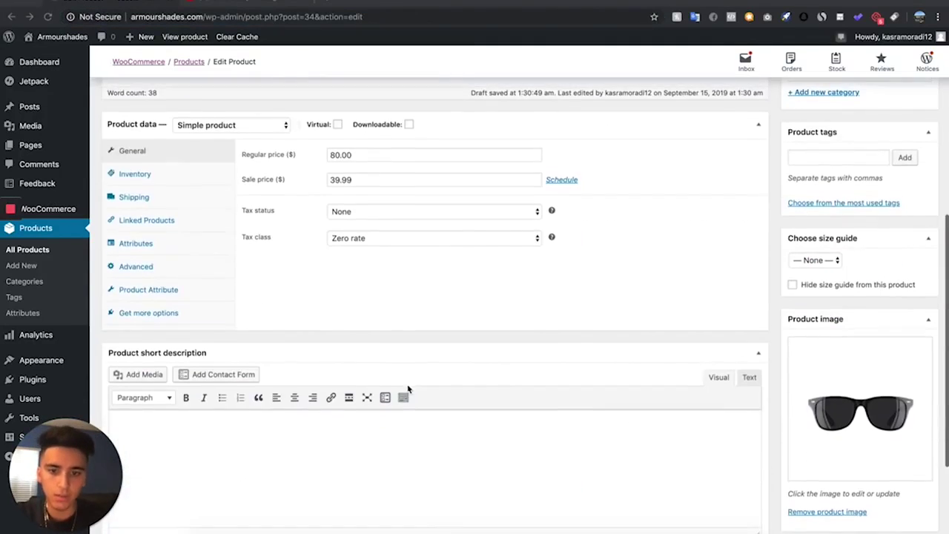
{"action": "scroll", "coordinate": [408, 389], "scroll_direction": "up", "scroll_amount": 2}
{"action": "scroll", "coordinate": [408, 388], "scroll_direction": "up", "scroll_amount": 3}
{"action": "left_click", "coordinate": [33, 251]}
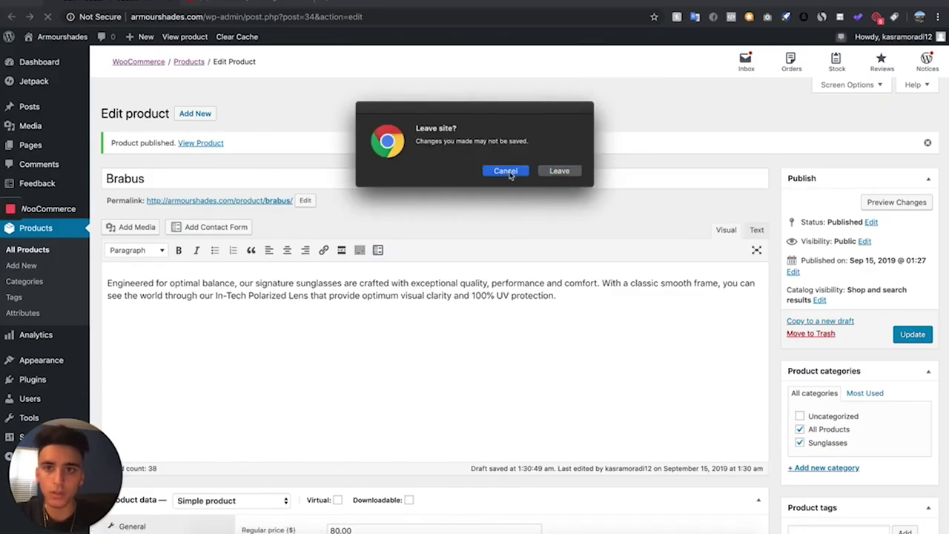
{"action": "left_click", "coordinate": [559, 171]}
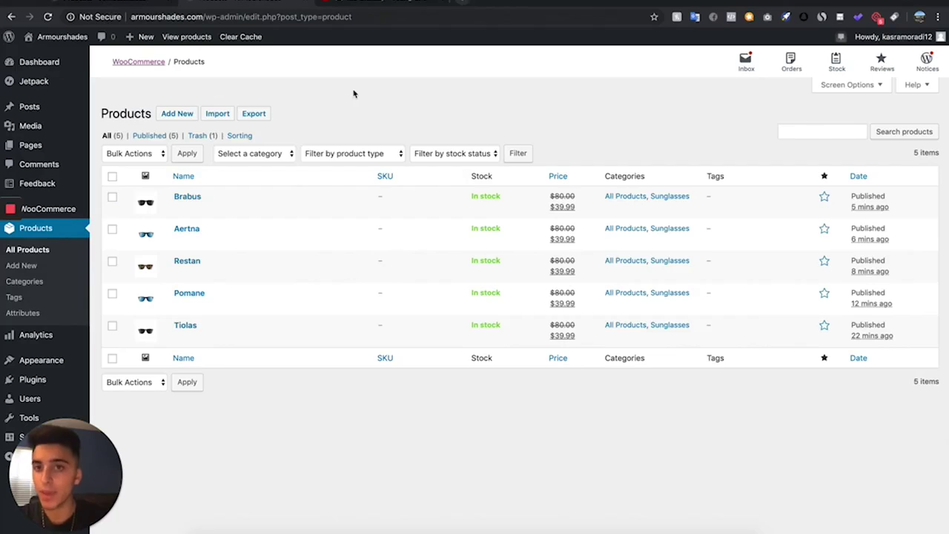
Step: Open the active Barberry theme's details and launch its Theme Setup wizard
{"action": "mouse_move", "coordinate": [71, 368]}
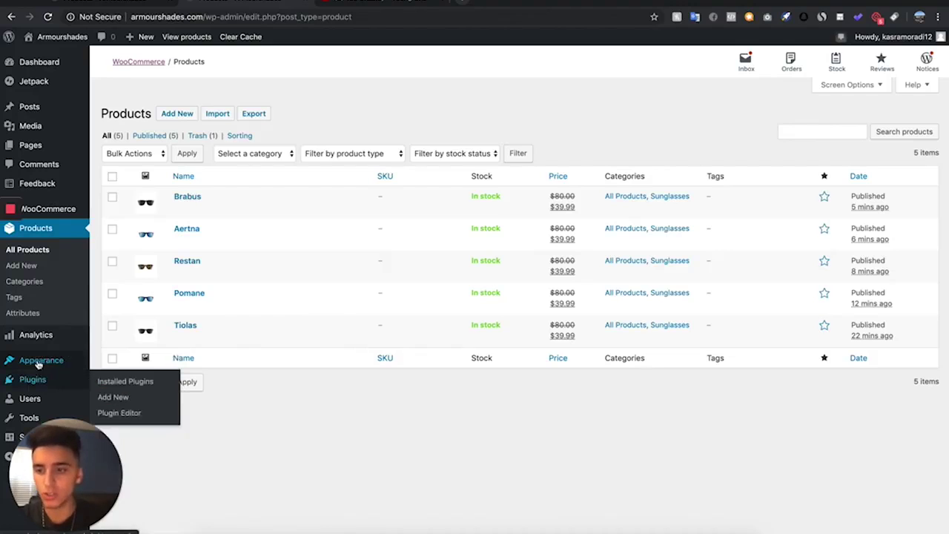
{"action": "left_click", "coordinate": [111, 362]}
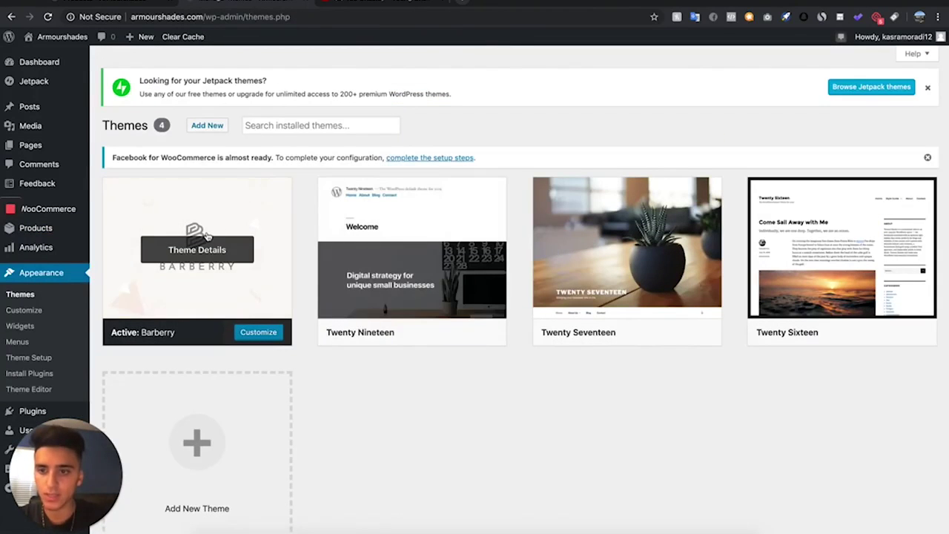
{"action": "left_click", "coordinate": [206, 235]}
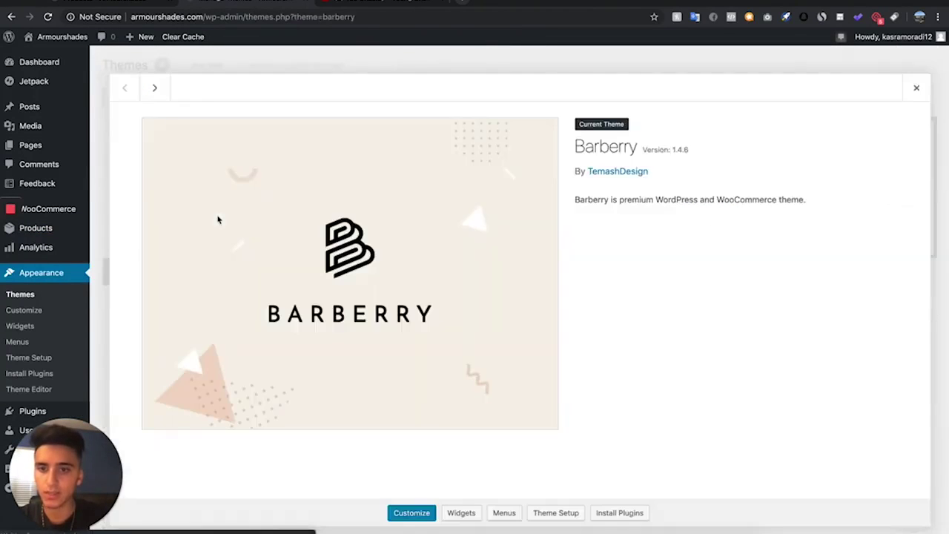
{"action": "left_click", "coordinate": [551, 514]}
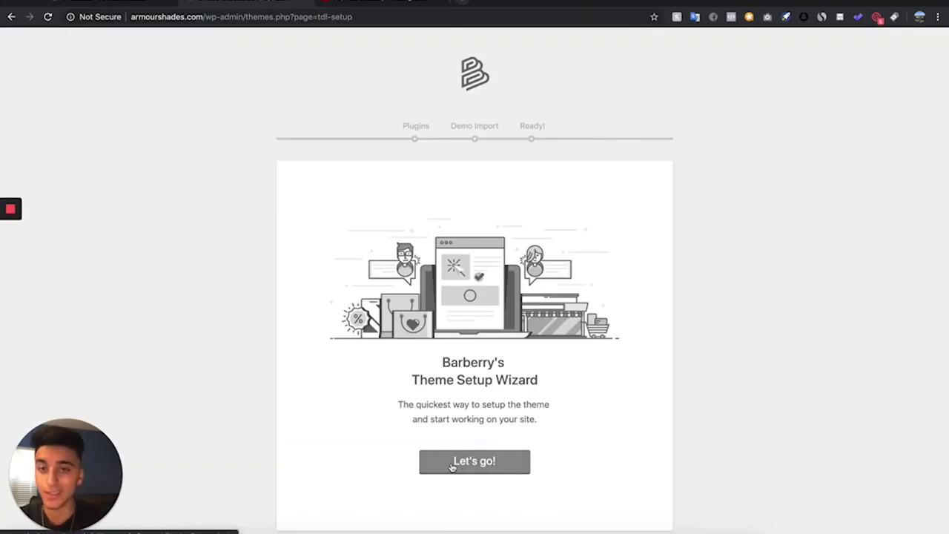
Step: Start the setup wizard and install the listed plugins with all of them left selected
{"action": "left_click", "coordinate": [452, 466]}
{"action": "scroll", "coordinate": [367, 193], "scroll_direction": "down", "scroll_amount": 10}
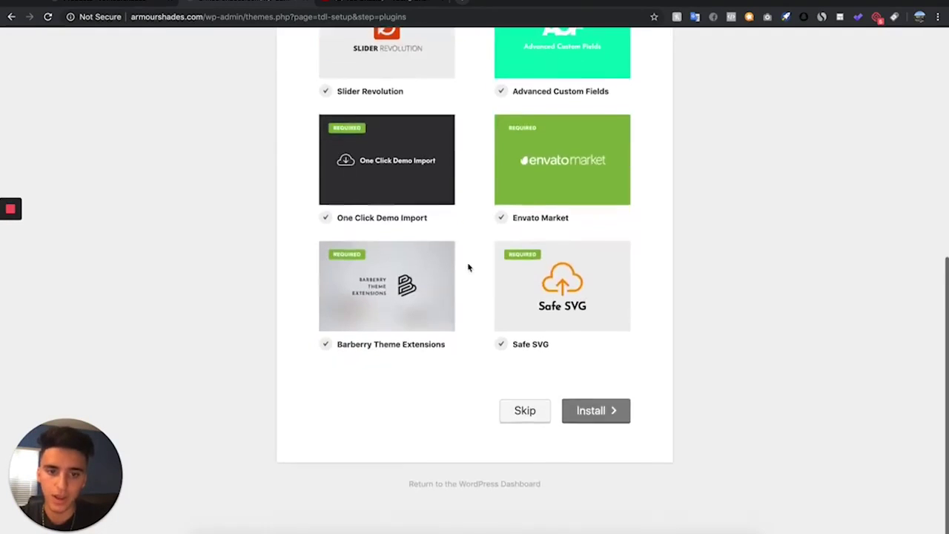
{"action": "left_click", "coordinate": [602, 413]}
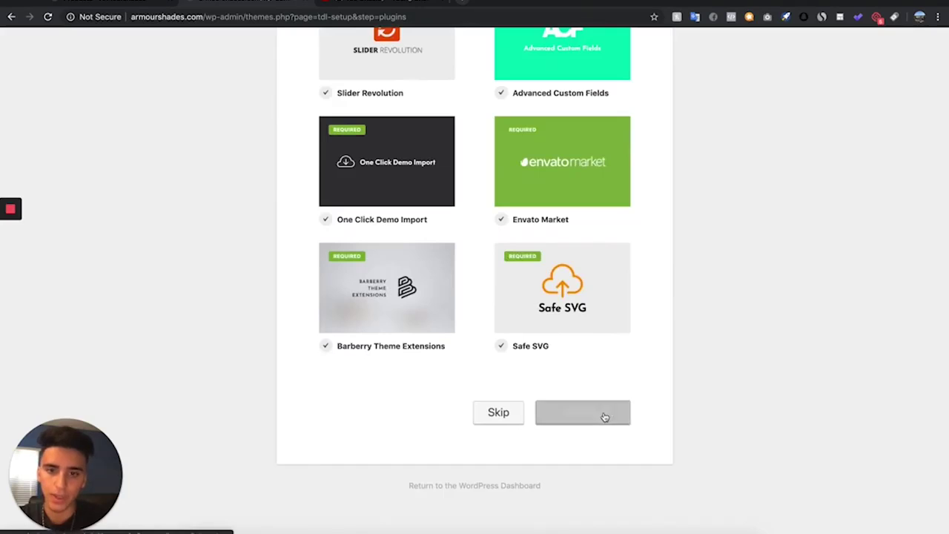
Step: Install Barberry's demo content, finish the setup wizard, and return to the WordPress dashboard
{"action": "scroll", "coordinate": [608, 447], "scroll_direction": "down", "scroll_amount": 2}
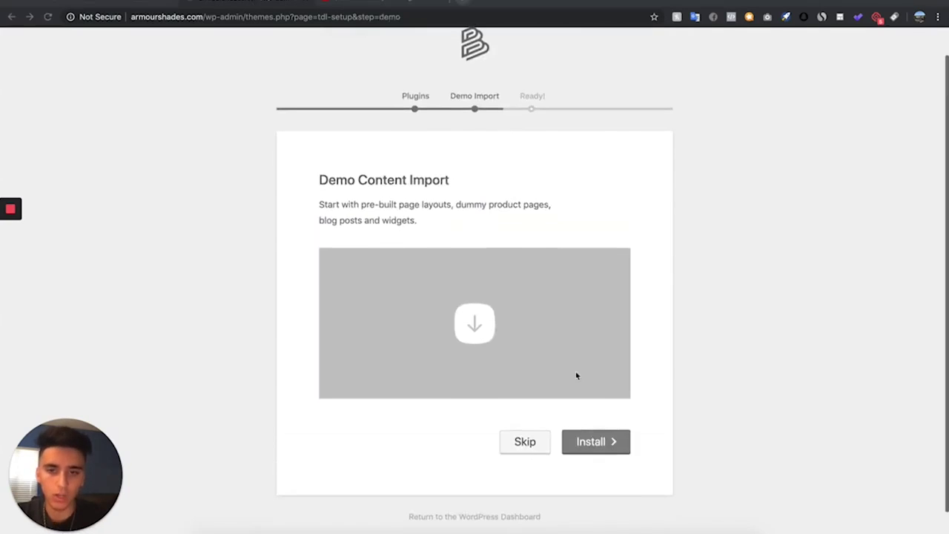
{"action": "left_click", "coordinate": [605, 445]}
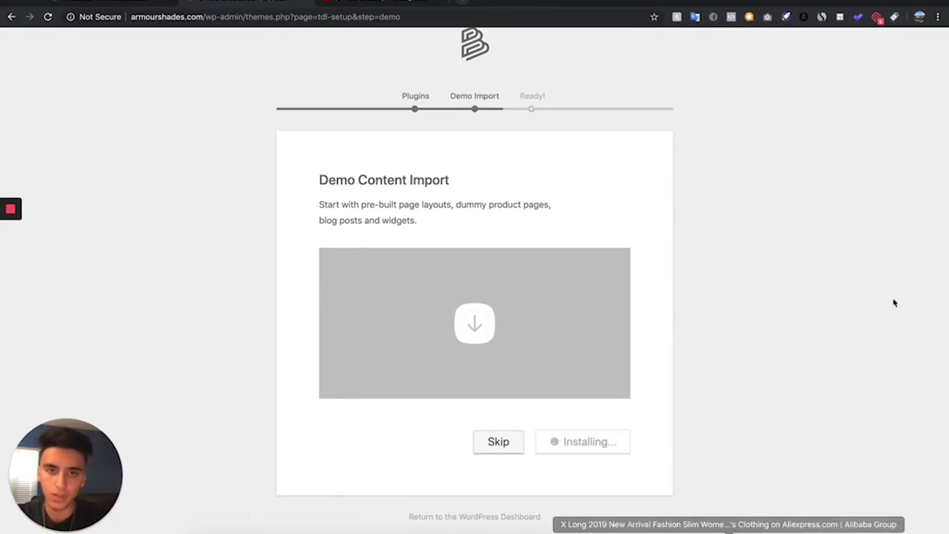
{"action": "scroll", "coordinate": [416, 370], "scroll_direction": "down", "scroll_amount": 2}
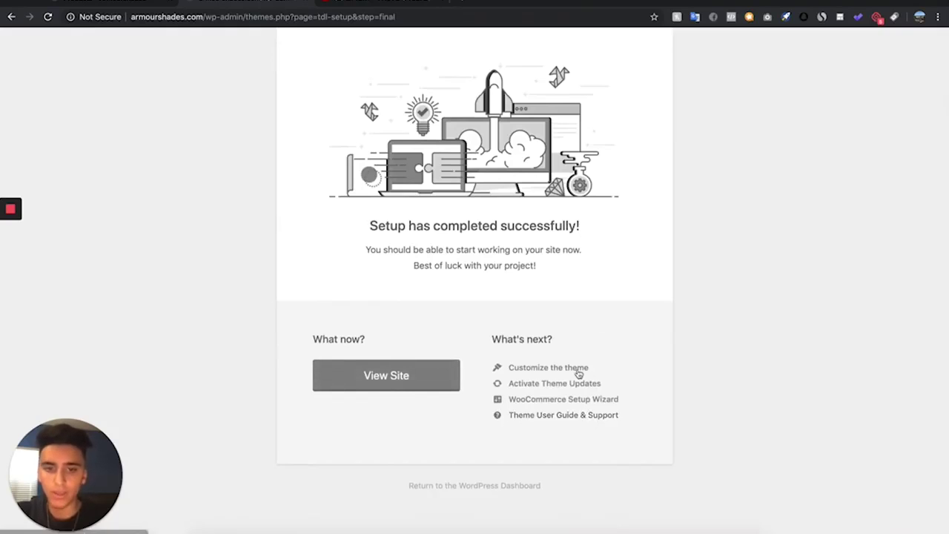
{"action": "left_click", "coordinate": [462, 485]}
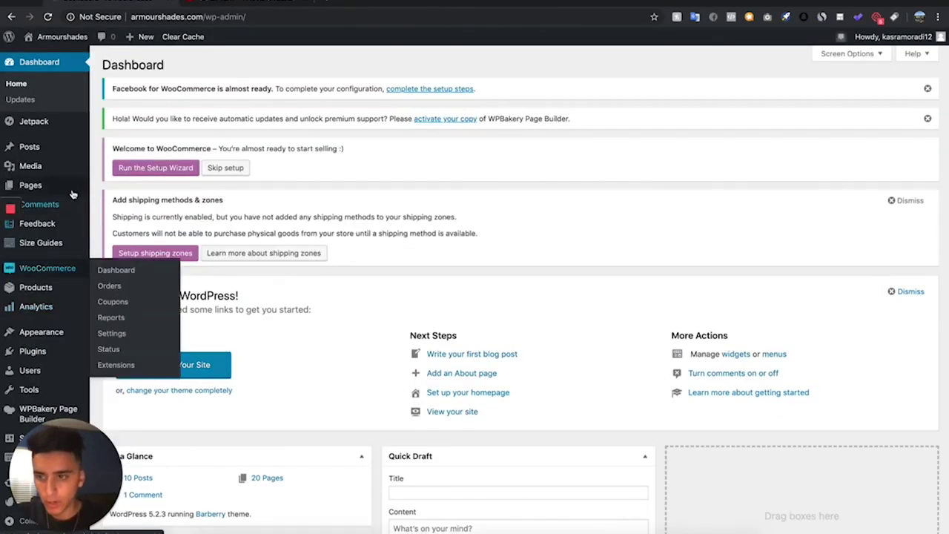
Step: Open the list of all site pages
{"action": "mouse_move", "coordinate": [58, 172]}
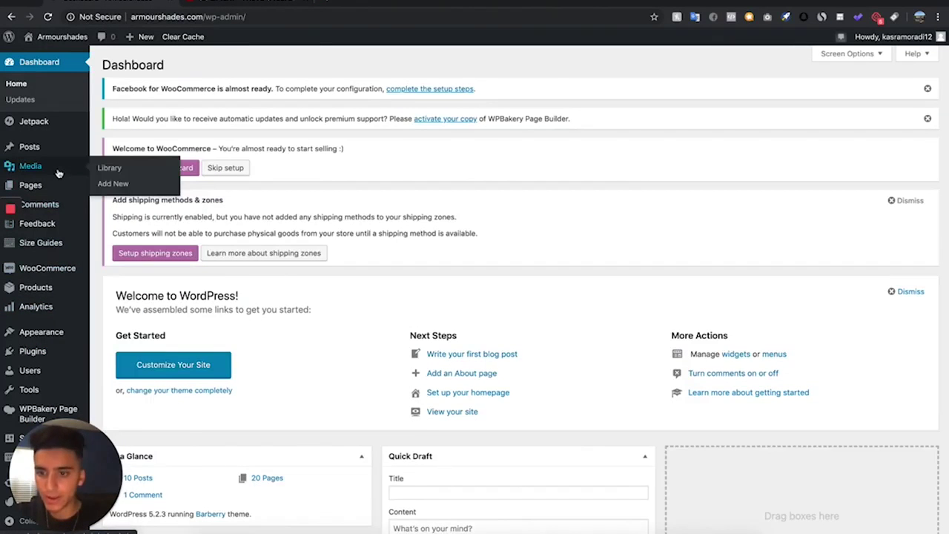
{"action": "mouse_move", "coordinate": [70, 194]}
{"action": "left_click", "coordinate": [110, 187]}
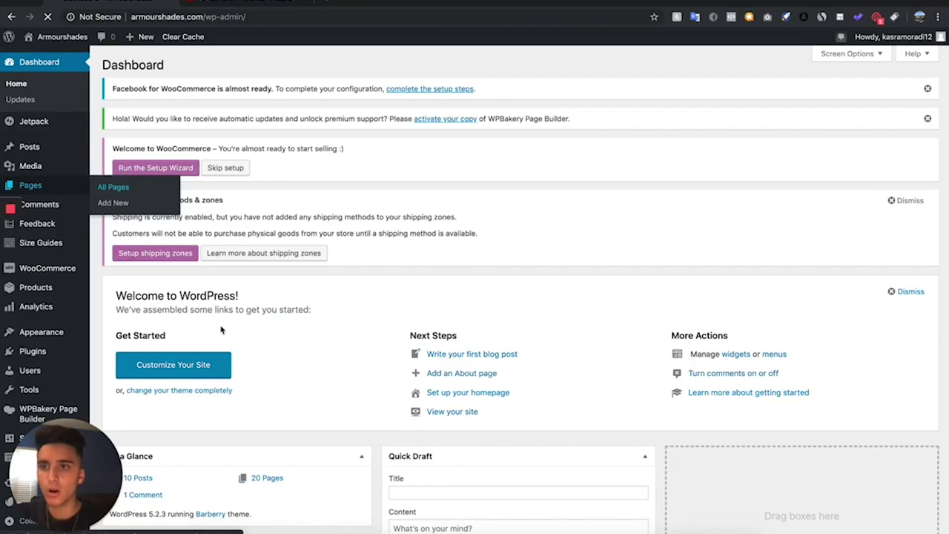
Step: Review the live Home - Classic eCommerce page from its slider down to the footer
{"action": "scroll", "coordinate": [220, 330], "scroll_direction": "down", "scroll_amount": 5}
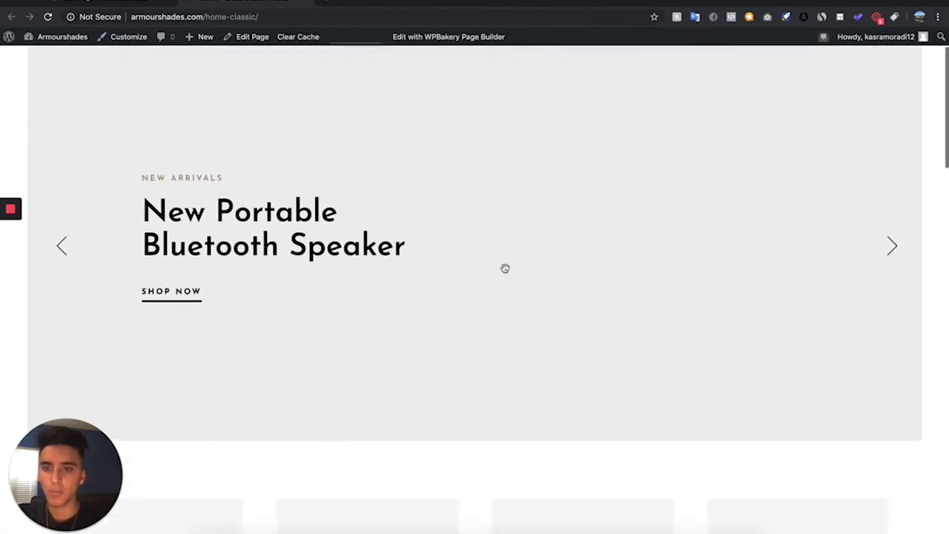
{"action": "scroll", "coordinate": [505, 269], "scroll_direction": "down", "scroll_amount": 15}
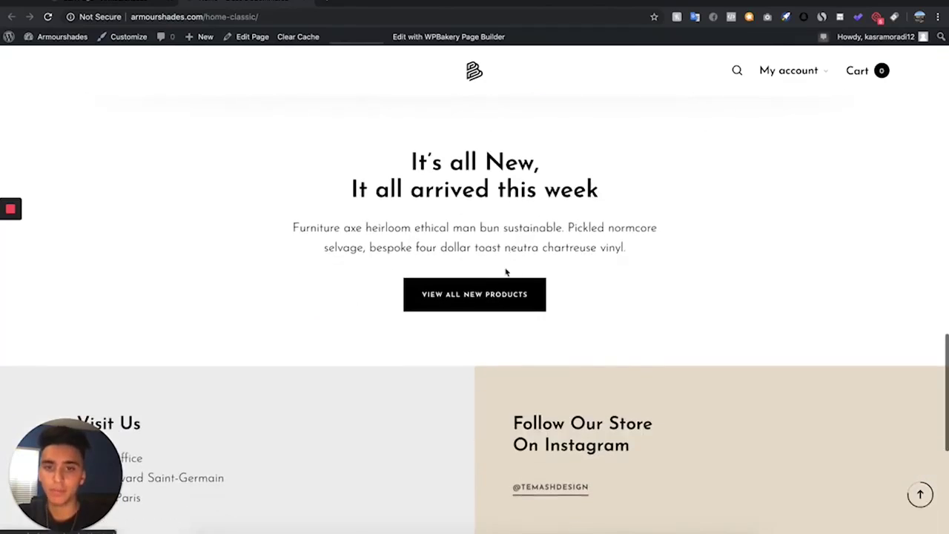
{"action": "scroll", "coordinate": [506, 272], "scroll_direction": "up", "scroll_amount": 8}
{"action": "scroll", "coordinate": [507, 272], "scroll_direction": "down", "scroll_amount": 4}
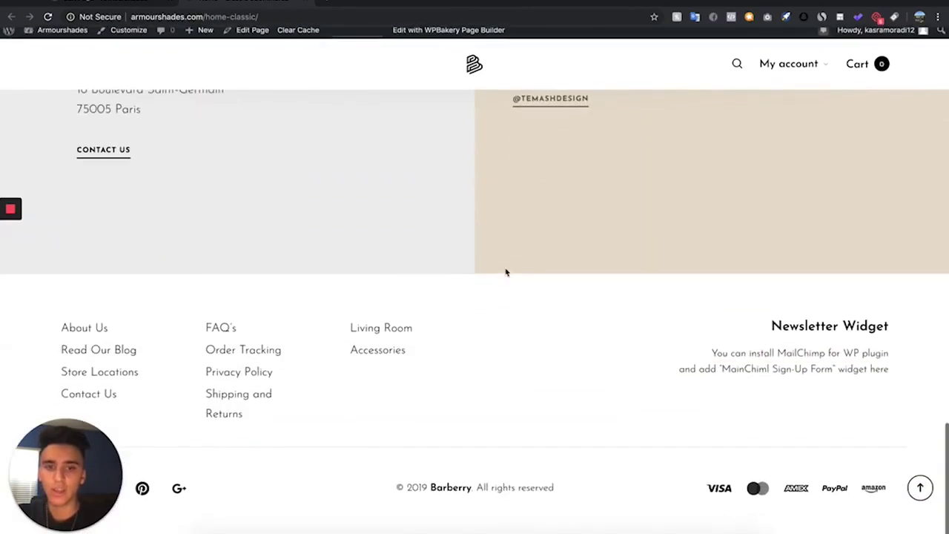
{"action": "key", "text": "Home"}
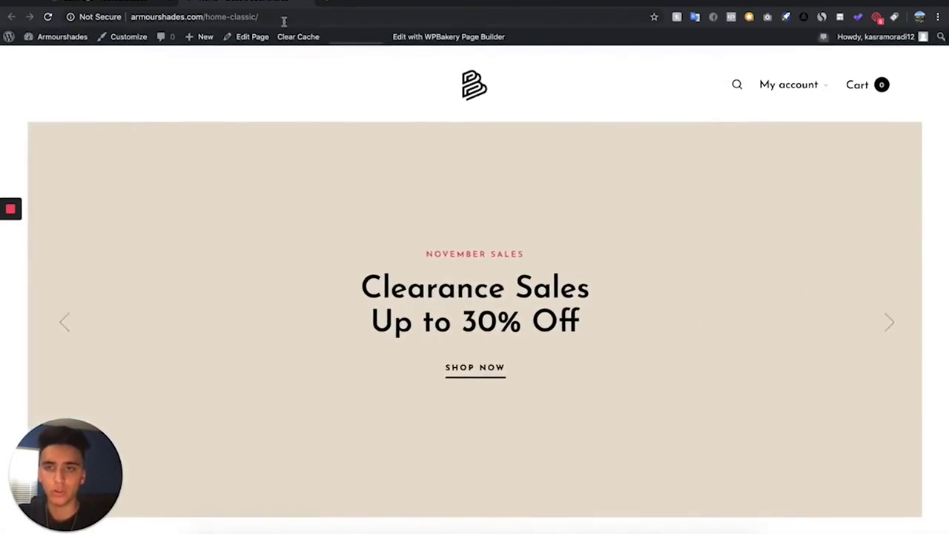
Step: Dismiss the WPBakery welcome tip in the Home - Classic eCommerce page editor and look through the page's layout elements
{"action": "left_click", "coordinate": [137, 4]}
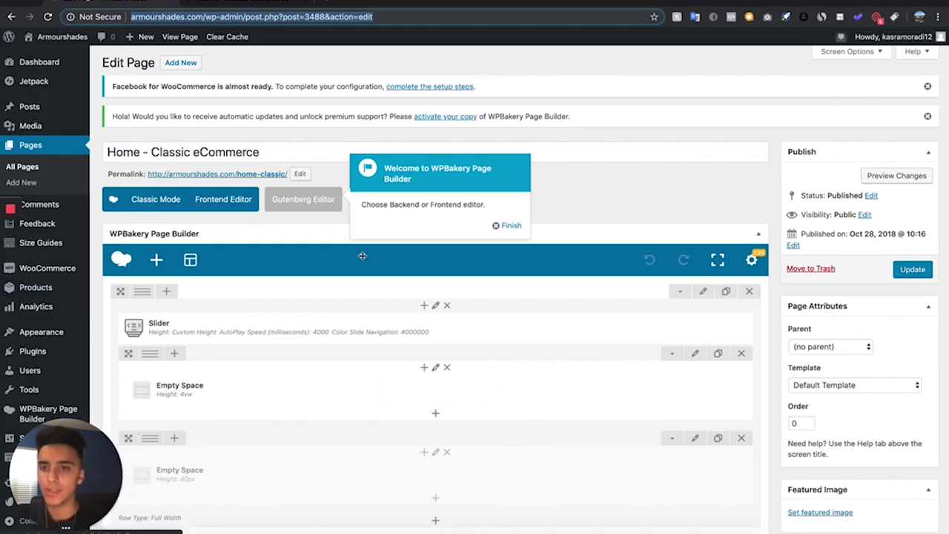
{"action": "left_click", "coordinate": [492, 226]}
{"action": "scroll", "coordinate": [244, 292], "scroll_direction": "down", "scroll_amount": 4}
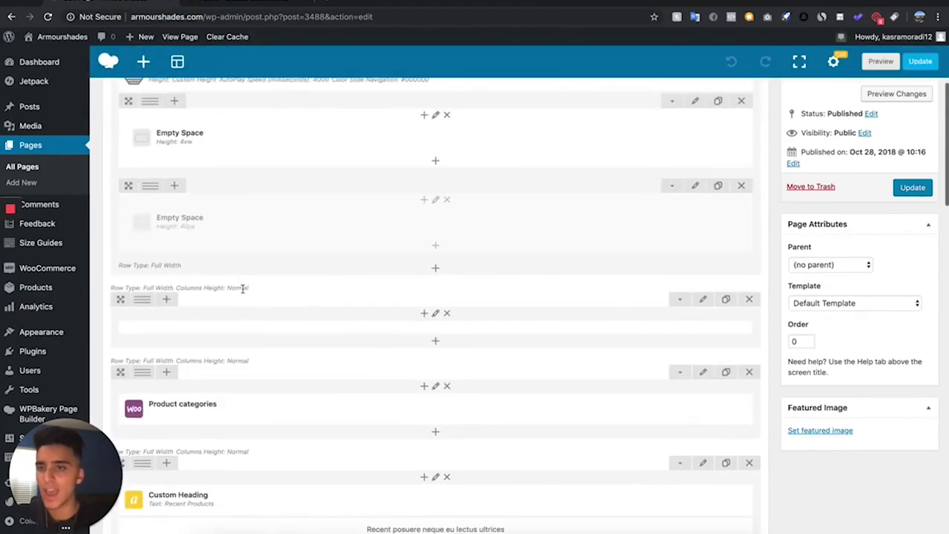
{"action": "scroll", "coordinate": [244, 292], "scroll_direction": "down", "scroll_amount": 15}
{"action": "scroll", "coordinate": [243, 289], "scroll_direction": "up", "scroll_amount": 15}
{"action": "scroll", "coordinate": [244, 291], "scroll_direction": "up", "scroll_amount": 5}
{"action": "scroll", "coordinate": [246, 276], "scroll_direction": "down", "scroll_amount": 2}
{"action": "scroll", "coordinate": [246, 276], "scroll_direction": "up", "scroll_amount": 3}
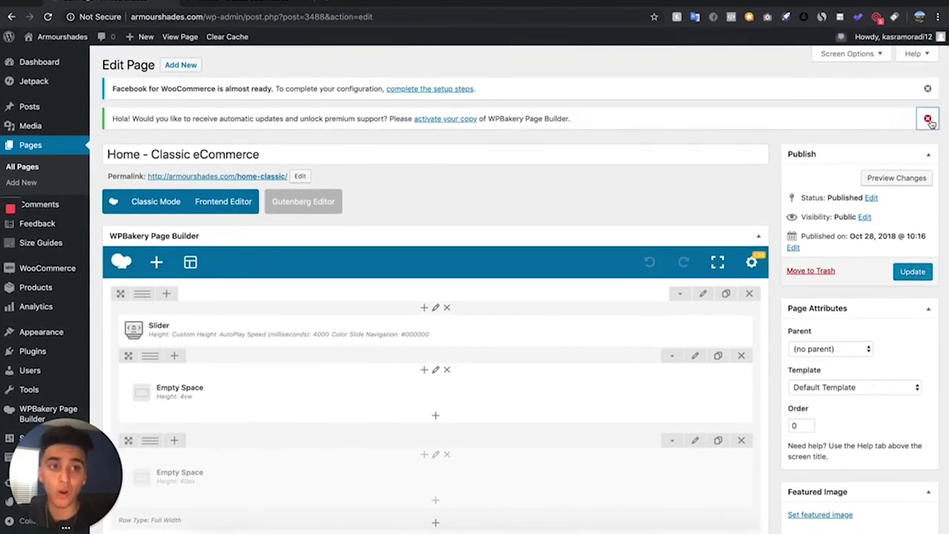
Step: Dismiss the WPBakery activation and Facebook for WooCommerce notices above the page editor
{"action": "left_click", "coordinate": [928, 119]}
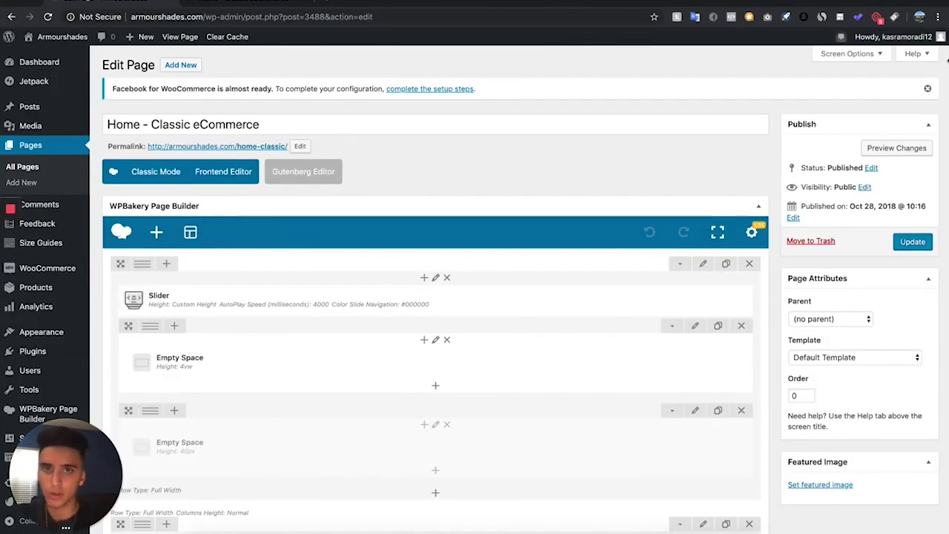
{"action": "left_click", "coordinate": [928, 88]}
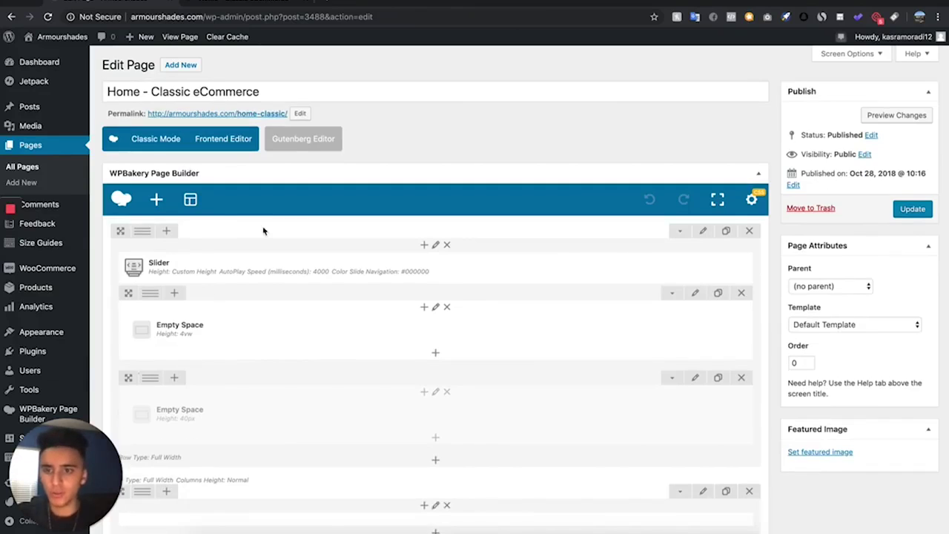
{"action": "scroll", "coordinate": [30, 333], "scroll_direction": "down", "scroll_amount": 3}
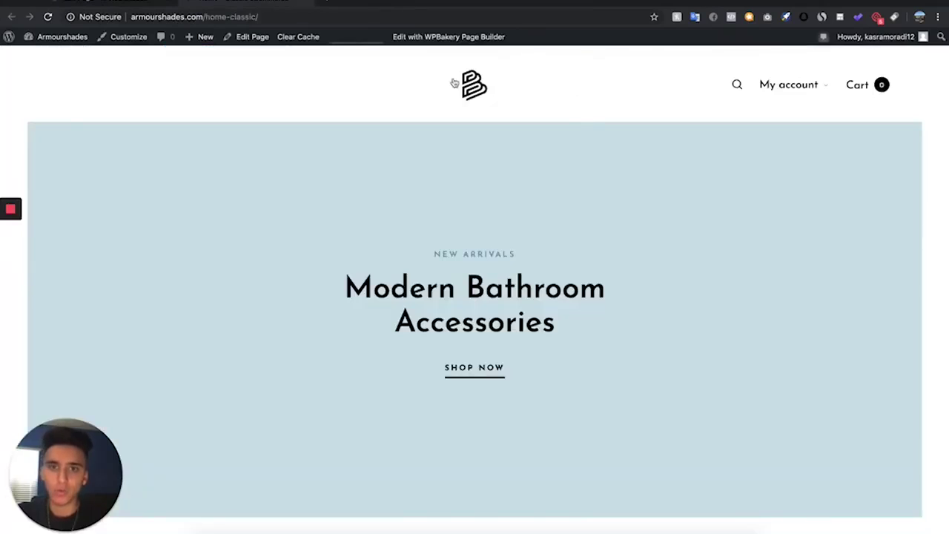
Step: Open the theme customizer in a new browser tab and place that tab beside the page editor's tab
{"action": "left_click", "coordinate": [124, 1]}
{"action": "mouse_move", "coordinate": [45, 333]}
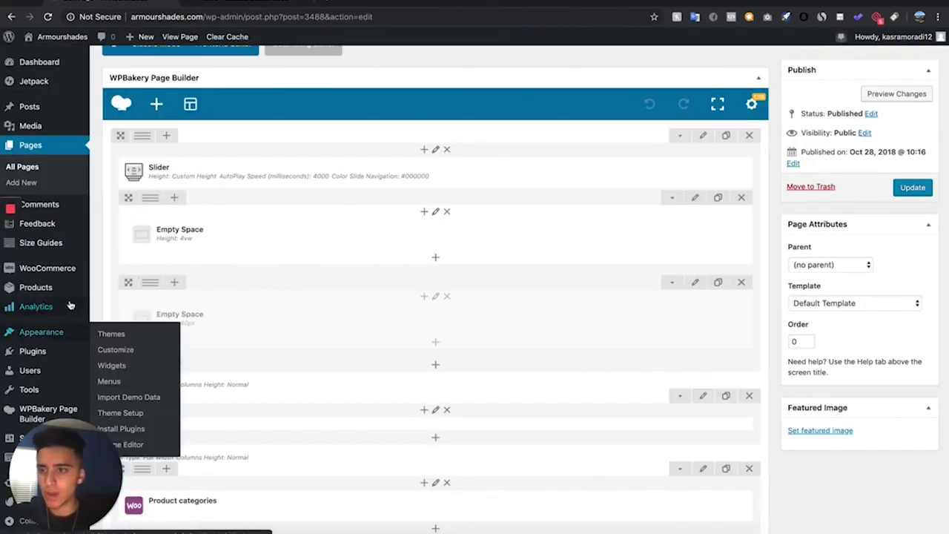
{"action": "right_click", "coordinate": [117, 349]}
{"action": "left_click", "coordinate": [170, 409]}
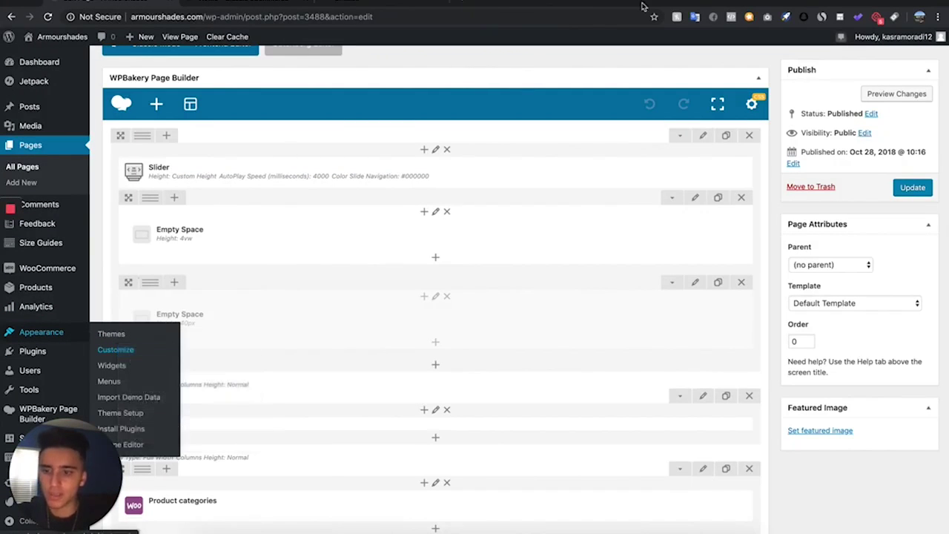
{"action": "left_click_drag", "start_coordinate": [371, 7], "coordinate": [243, 4]}
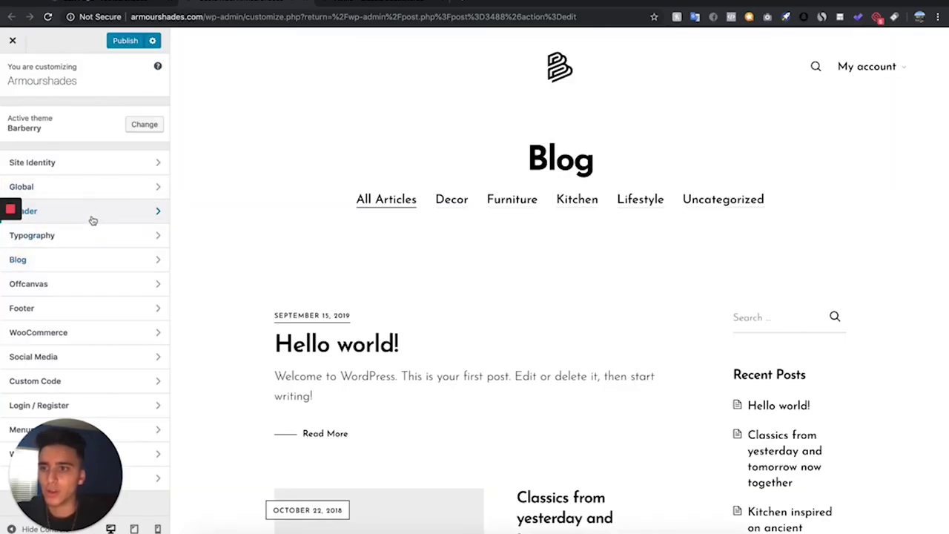
Step: Replace the main logo in the customizer's Header settings with the black ARMRSHADES logo image
{"action": "left_click", "coordinate": [93, 217]}
{"action": "left_click", "coordinate": [93, 162]}
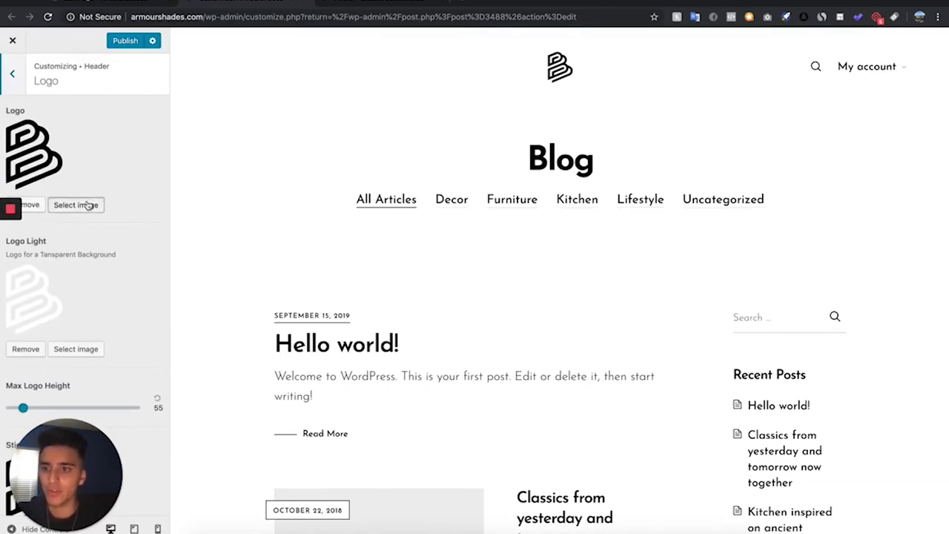
{"action": "left_click", "coordinate": [88, 204]}
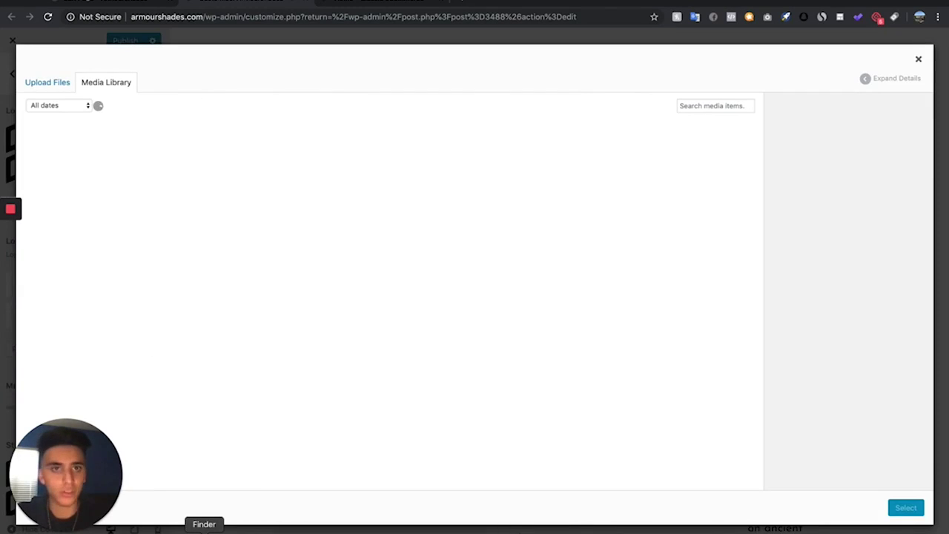
{"action": "key", "text": "Escape"}
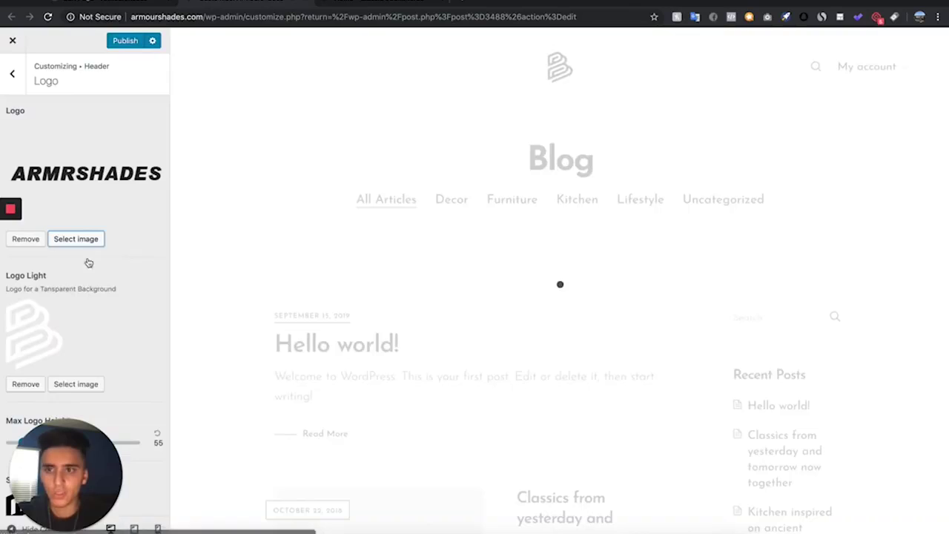
Step: Upload ARMR SHADES WHITE.png and use it as the Logo Light image for transparent backgrounds
{"action": "scroll", "coordinate": [85, 273], "scroll_direction": "down", "scroll_amount": 2}
{"action": "left_click", "coordinate": [74, 318]}
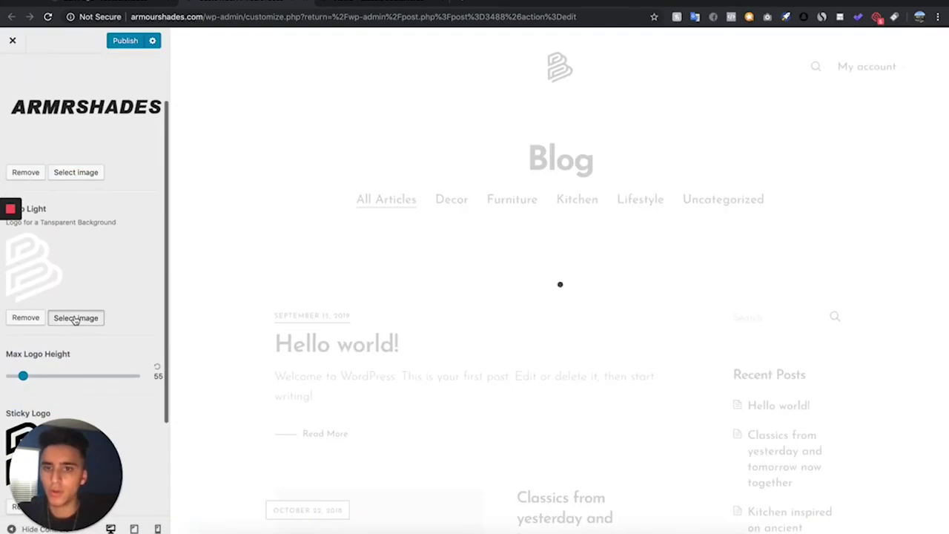
{"action": "left_click_drag", "start_coordinate": [201, 377], "coordinate": [678, 321]}
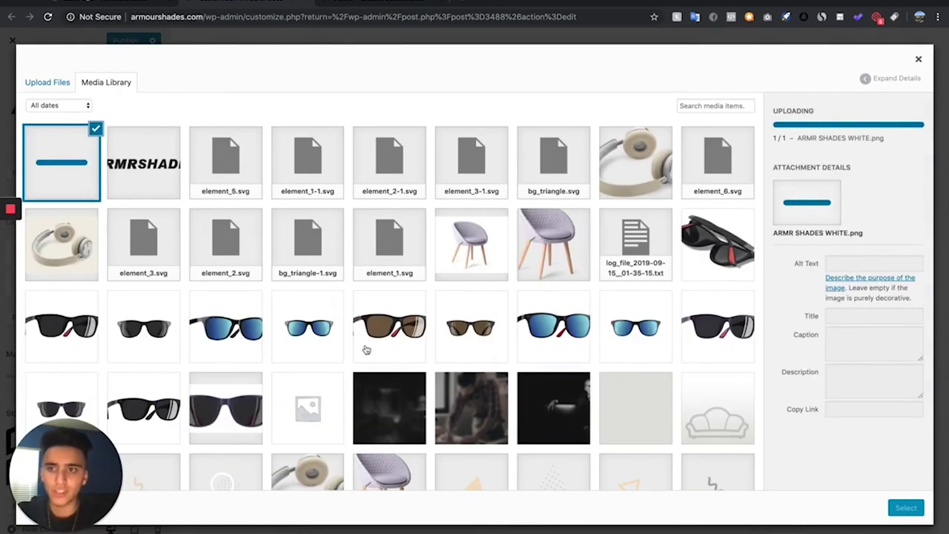
{"action": "left_click", "coordinate": [906, 509]}
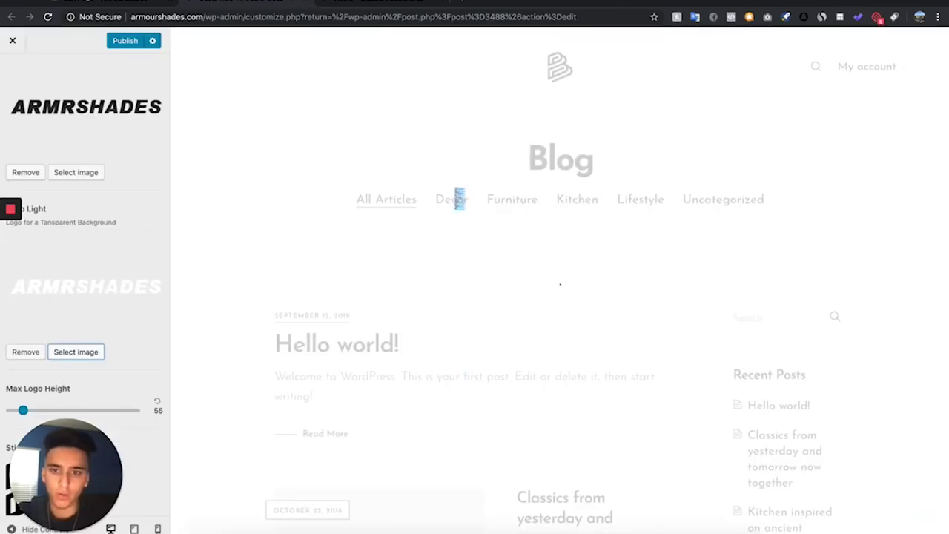
Step: Replace the Sticky Logo with the black ARMRSHADES image already in the media library
{"action": "scroll", "coordinate": [74, 378], "scroll_direction": "down", "scroll_amount": 3}
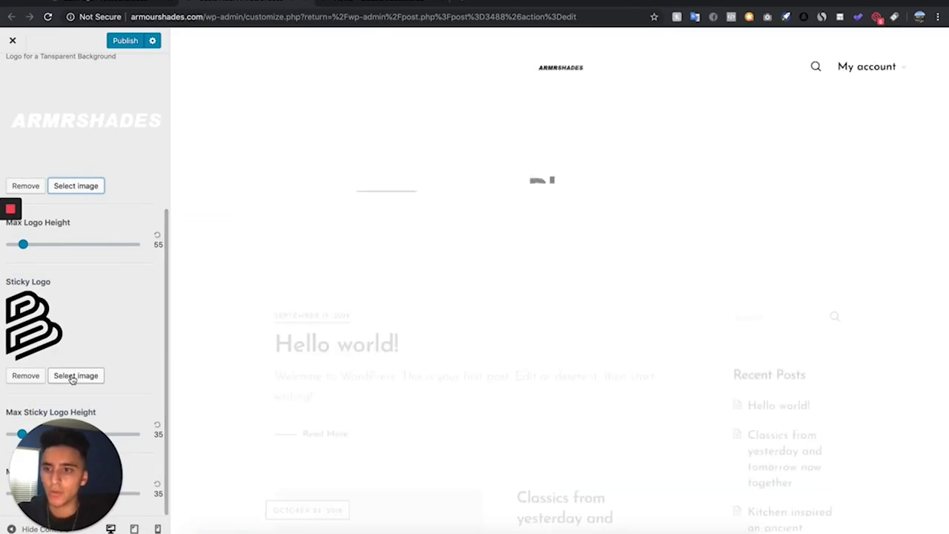
{"action": "left_click", "coordinate": [75, 376]}
{"action": "left_click", "coordinate": [125, 138]}
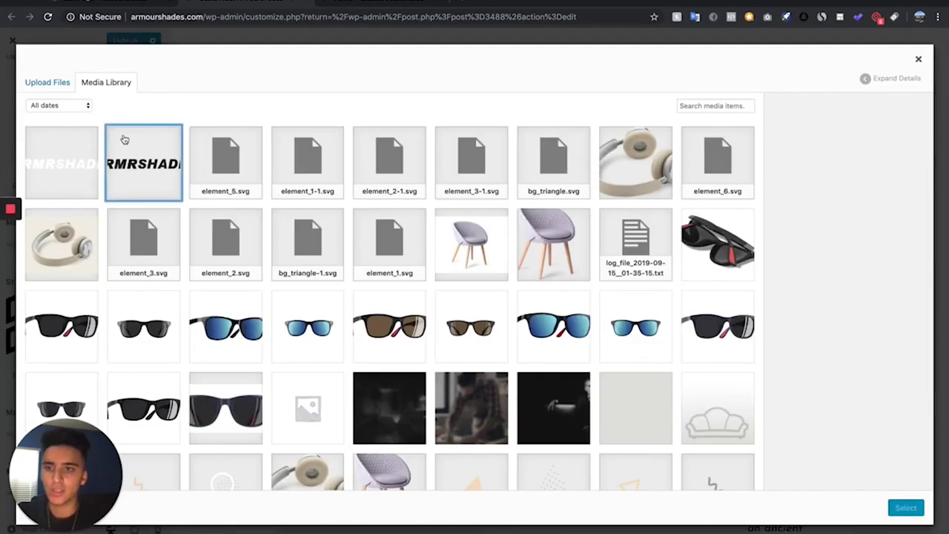
{"action": "left_click", "coordinate": [907, 508]}
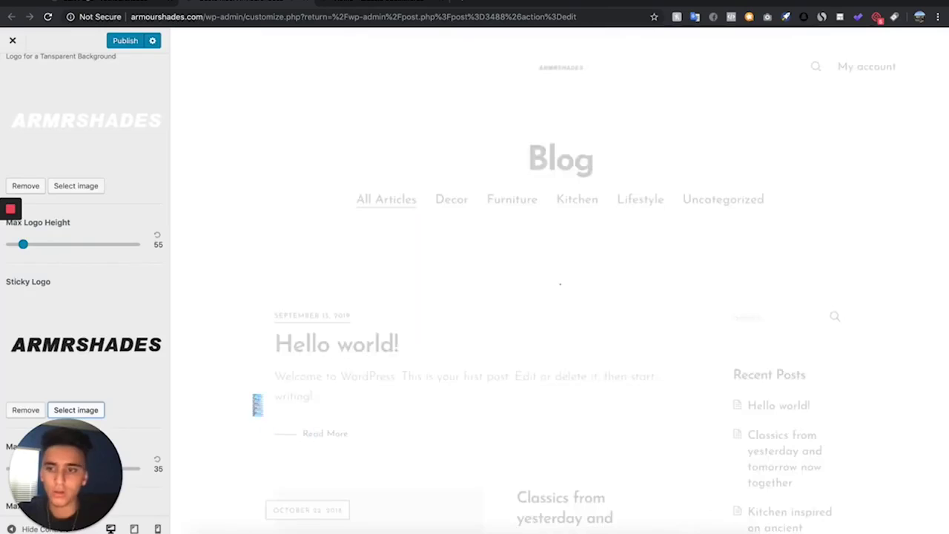
Step: Set the Max Logo Height to 107 and publish the header logo changes
{"action": "scroll", "coordinate": [74, 356], "scroll_direction": "down", "scroll_amount": 1}
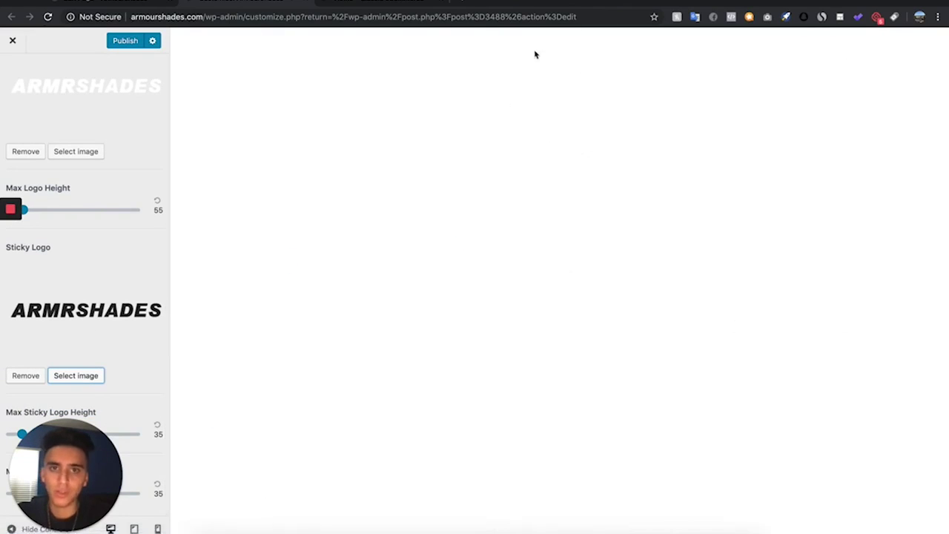
{"action": "scroll", "coordinate": [37, 307], "scroll_direction": "up", "scroll_amount": 5}
{"action": "scroll", "coordinate": [38, 307], "scroll_direction": "down", "scroll_amount": 4}
{"action": "scroll", "coordinate": [38, 307], "scroll_direction": "up", "scroll_amount": 1}
{"action": "mouse_move", "coordinate": [39, 307]}
{"action": "left_mouse_down"}
{"action": "mouse_move", "coordinate": [53, 307]}
{"action": "mouse_move", "coordinate": [39, 307]}
{"action": "left_mouse_up"}
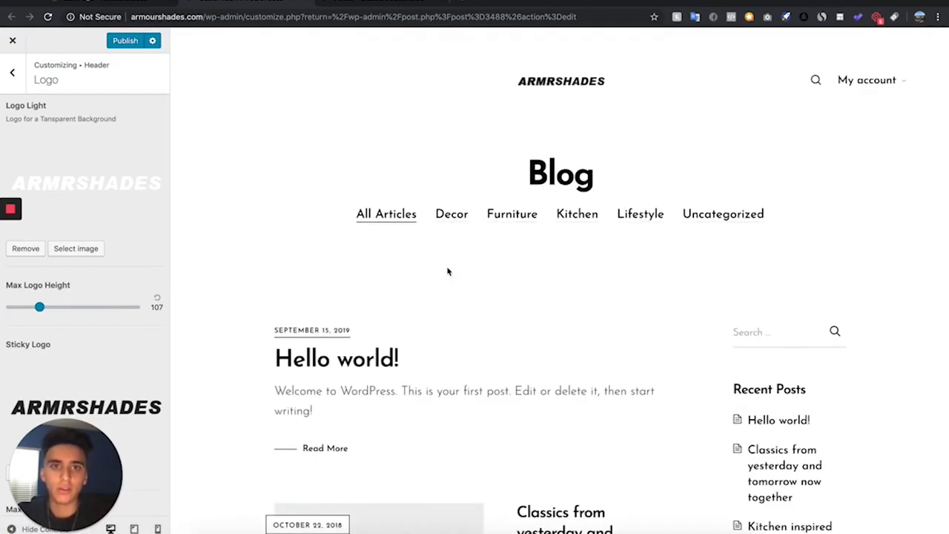
{"action": "scroll", "coordinate": [121, 228], "scroll_direction": "up", "scroll_amount": 3}
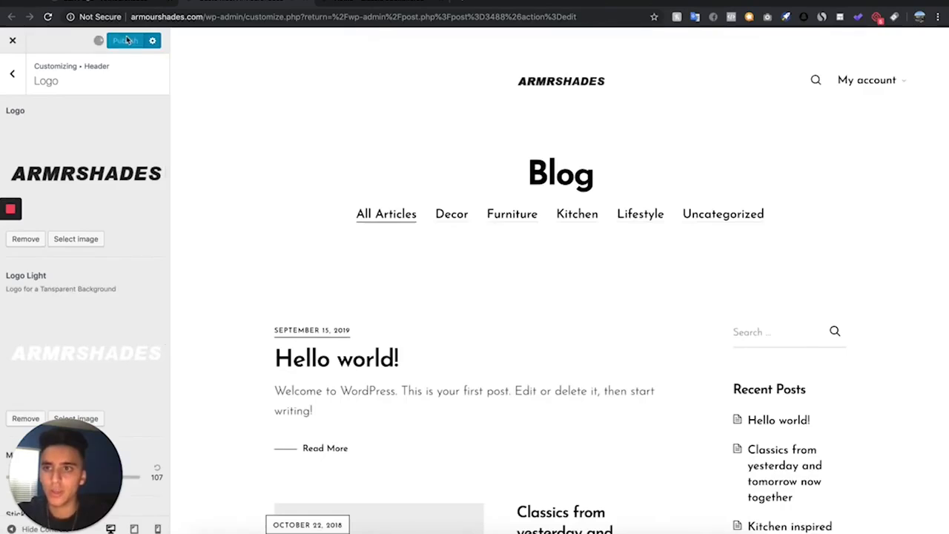
Step: Reload the live home-classic page in its browser tab to check the header logo
{"action": "left_click", "coordinate": [383, 2]}
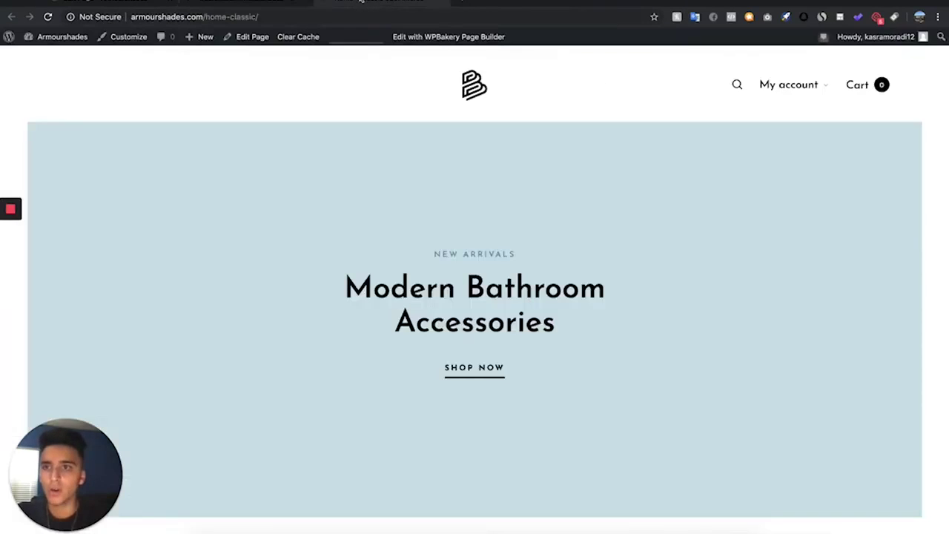
{"action": "left_click", "coordinate": [48, 18]}
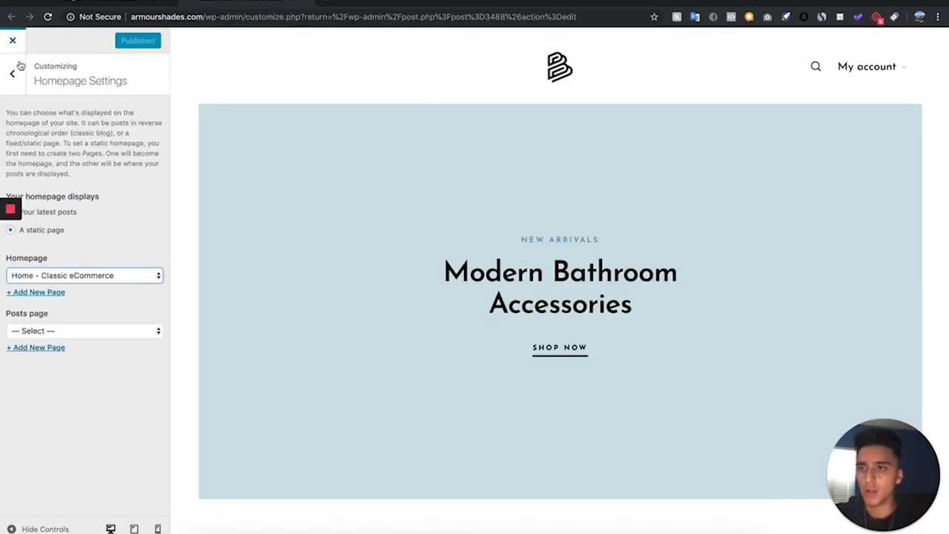
Step: Replace the default tagline in the Site Identity settings with the copied "Premium Handcrafted Sunglasses" tagline
{"action": "left_click", "coordinate": [13, 72]}
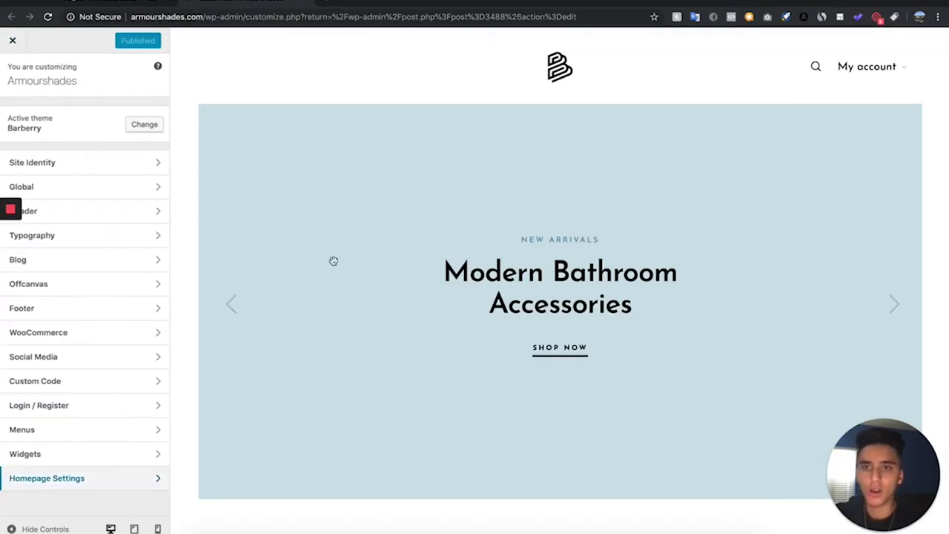
{"action": "left_click", "coordinate": [102, 172]}
{"action": "triple_click", "coordinate": [115, 164]}
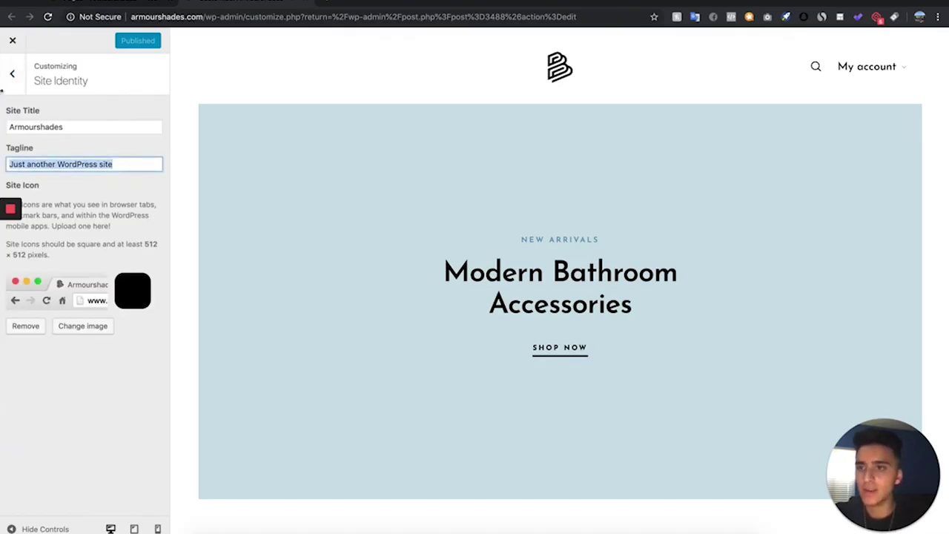
{"action": "key", "text": "BackSpace"}
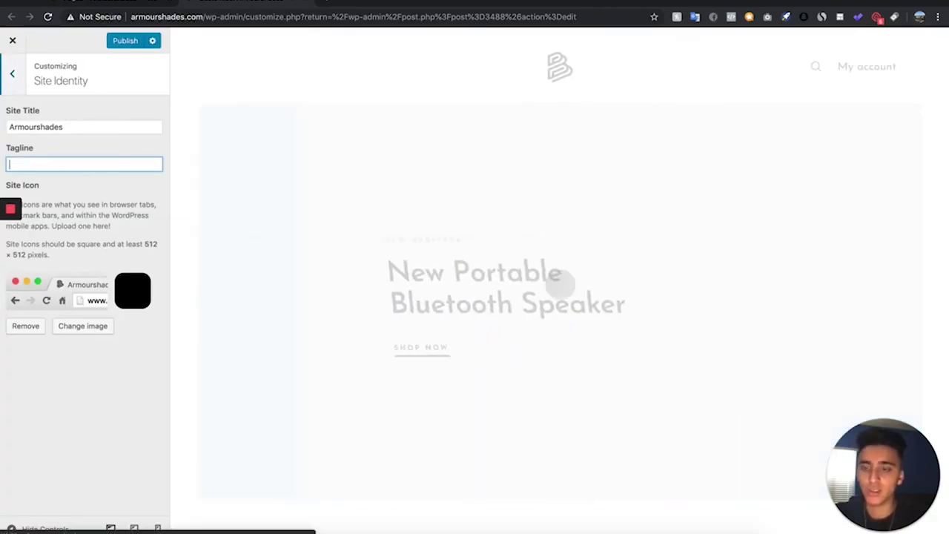
{"action": "key", "text": "super+v"}
Step: Change the site title to "ARMR Shades" and publish the Site Identity changes
{"action": "left_click", "coordinate": [39, 126]}
{"action": "key", "text": "BackSpace"}
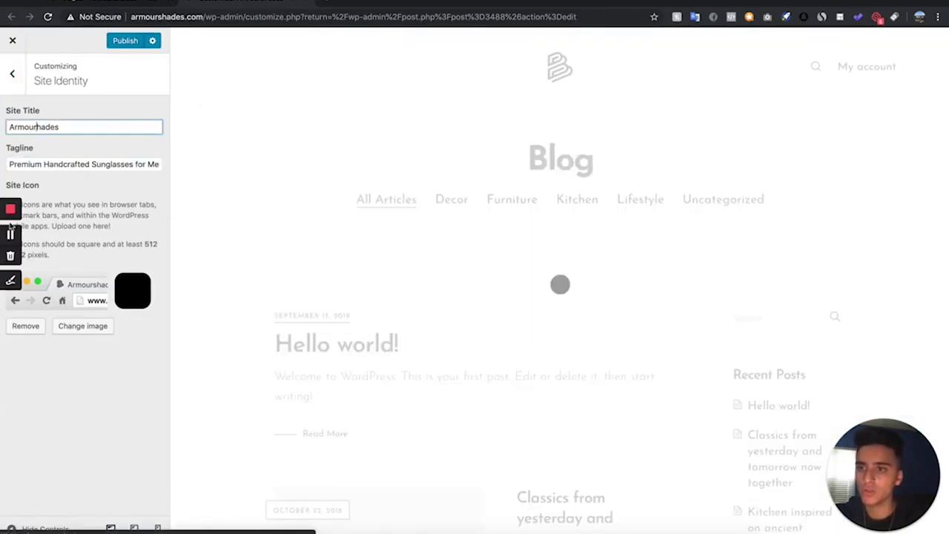
{"action": "type", "text": "S"}
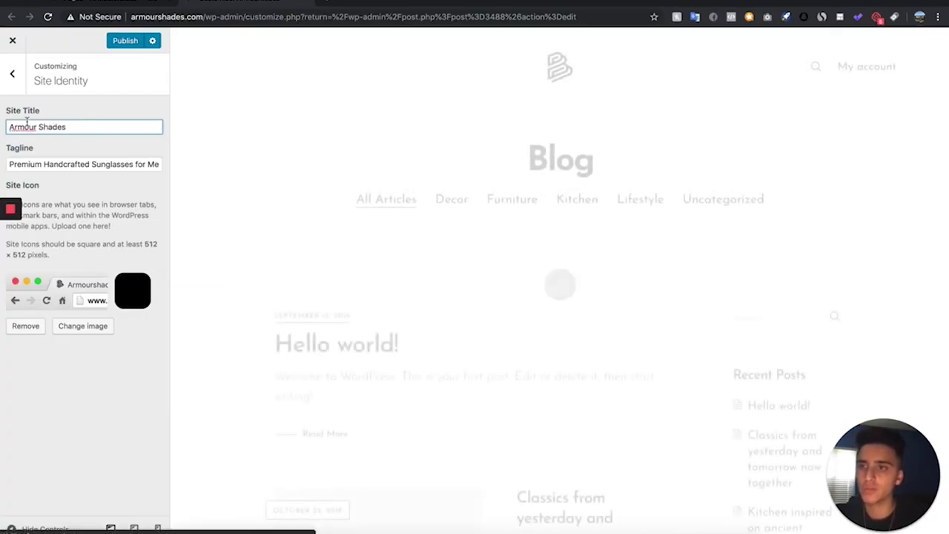
{"action": "left_click", "coordinate": [35, 126]}
{"action": "key", "text": "BackSpace"}
{"action": "key", "text": "BackSpace"}
{"action": "key", "text": "BackSpace"}
{"action": "key", "text": "BackSpace"}
{"action": "key", "text": "BackSpace"}
{"action": "type", "text": "ARMR"}
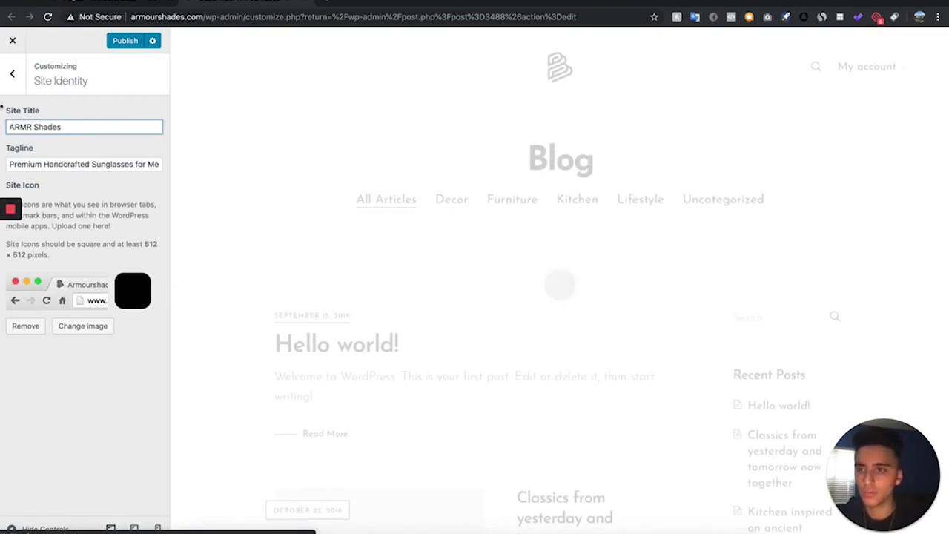
{"action": "left_click", "coordinate": [125, 41]}
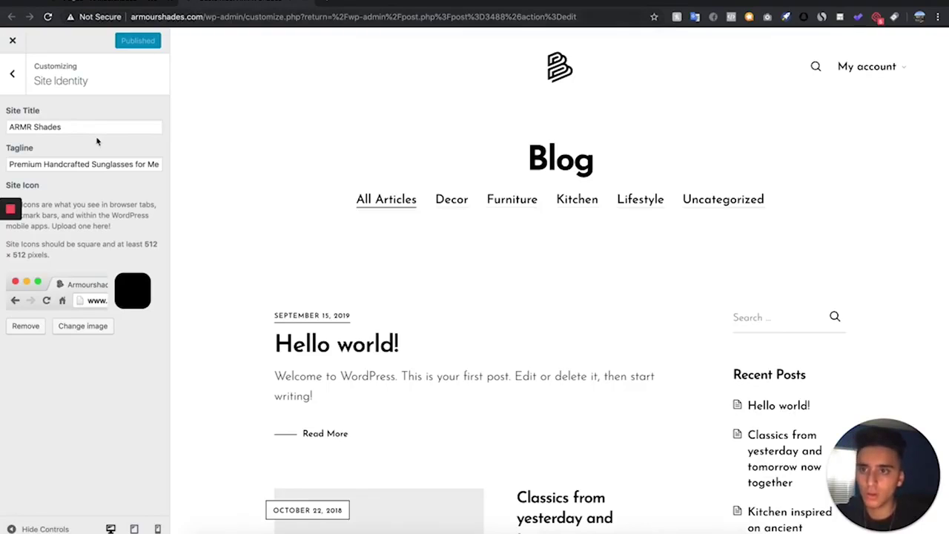
Step: Replace the site icon with a new image in Site Identity and publish the change
{"action": "left_click", "coordinate": [83, 327]}
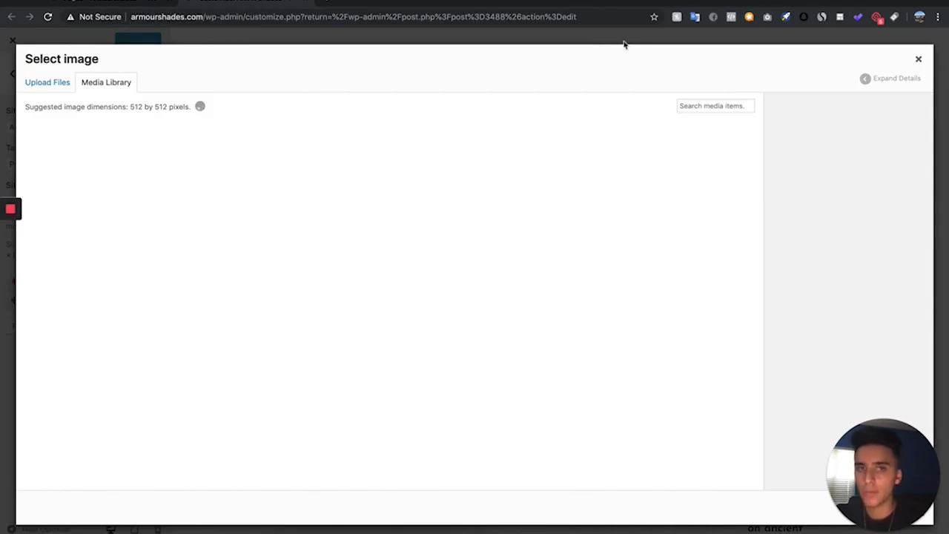
{"action": "left_click", "coordinate": [920, 59]}
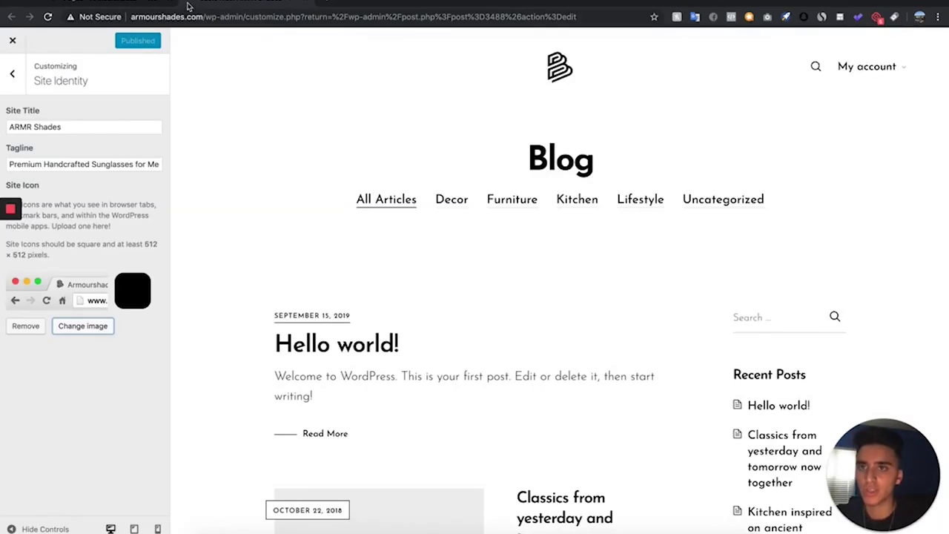
{"action": "left_click", "coordinate": [92, 326]}
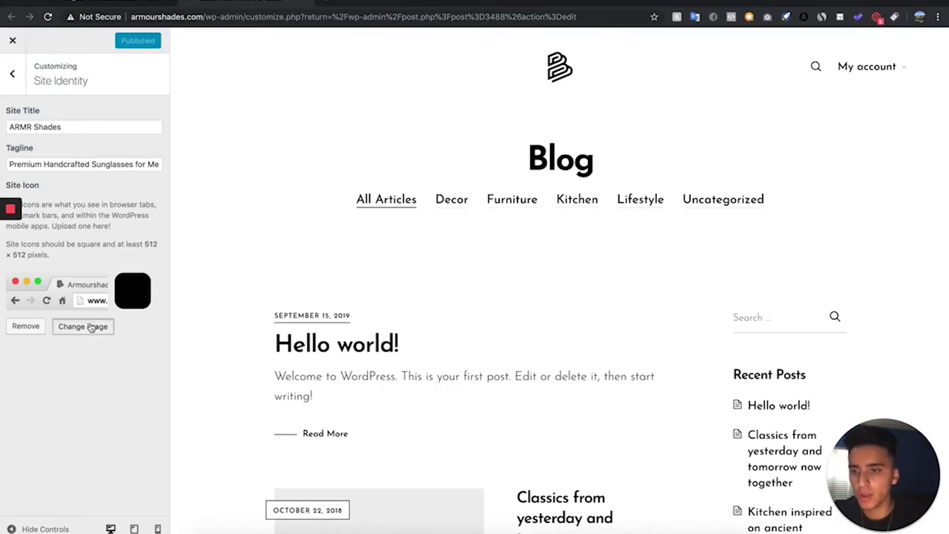
{"action": "left_click", "coordinate": [145, 174]}
{"action": "left_click", "coordinate": [151, 29]}
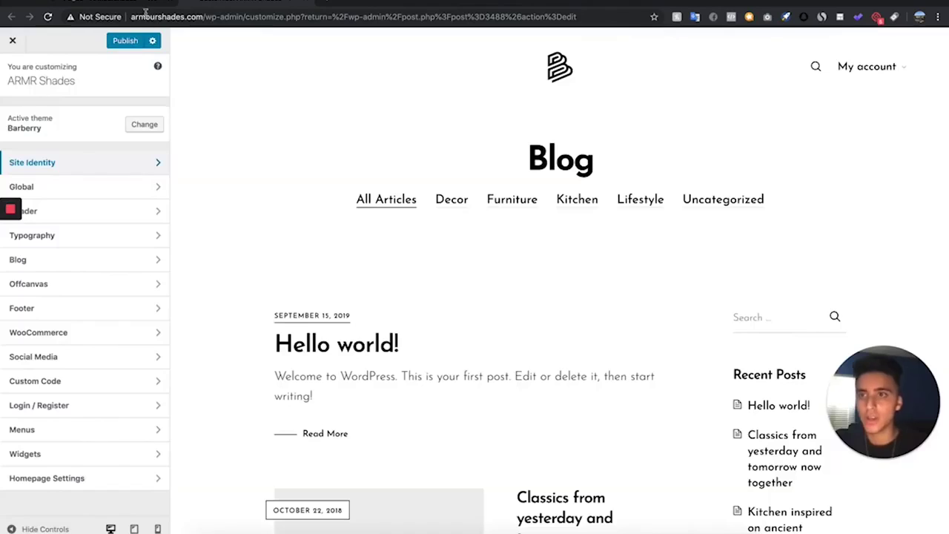
{"action": "left_click", "coordinate": [113, 40]}
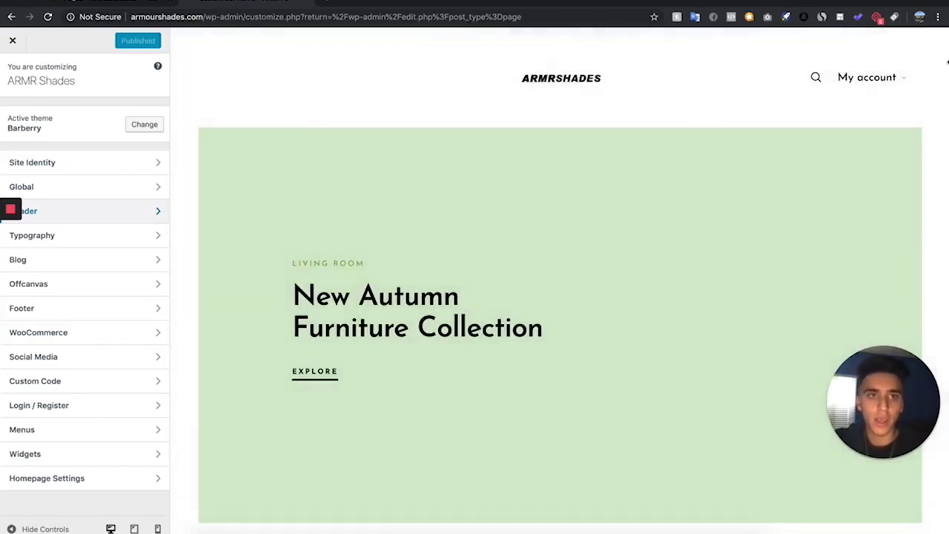
Step: Turn off the My Account and Wishlist header elements and publish the changes
{"action": "left_click", "coordinate": [121, 213]}
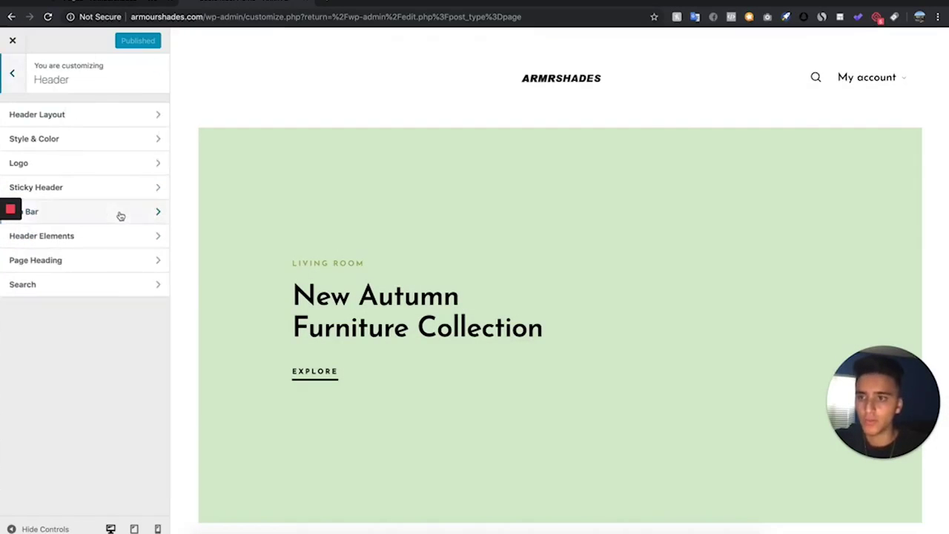
{"action": "left_click", "coordinate": [110, 240]}
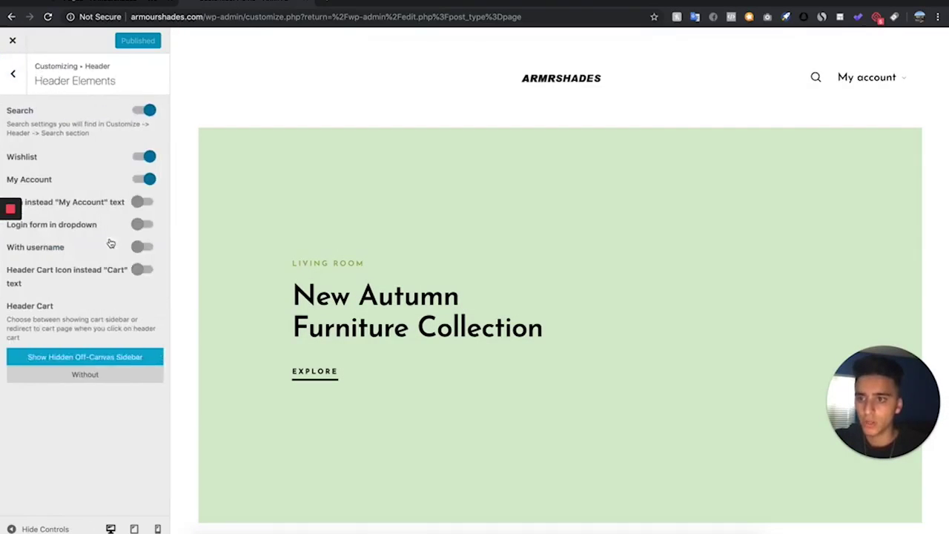
{"action": "left_click", "coordinate": [147, 179]}
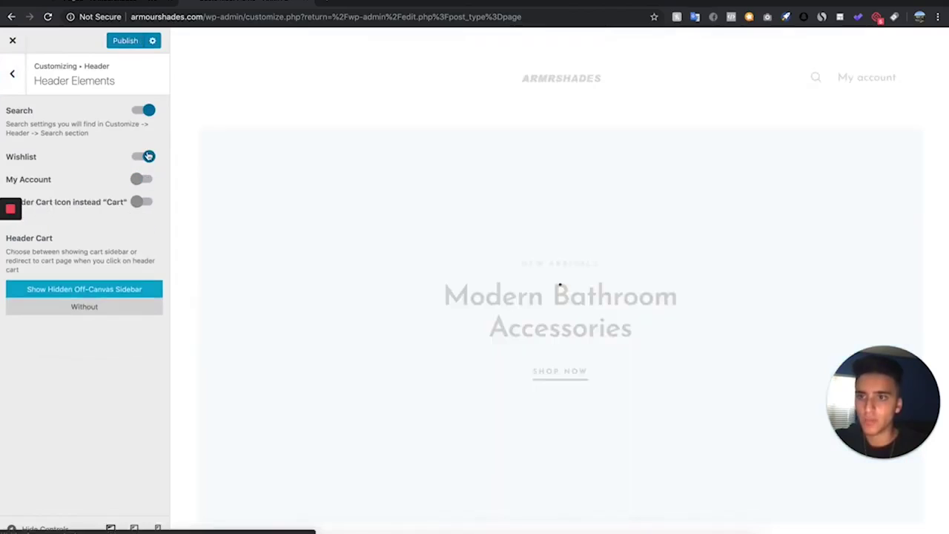
{"action": "left_click", "coordinate": [147, 157]}
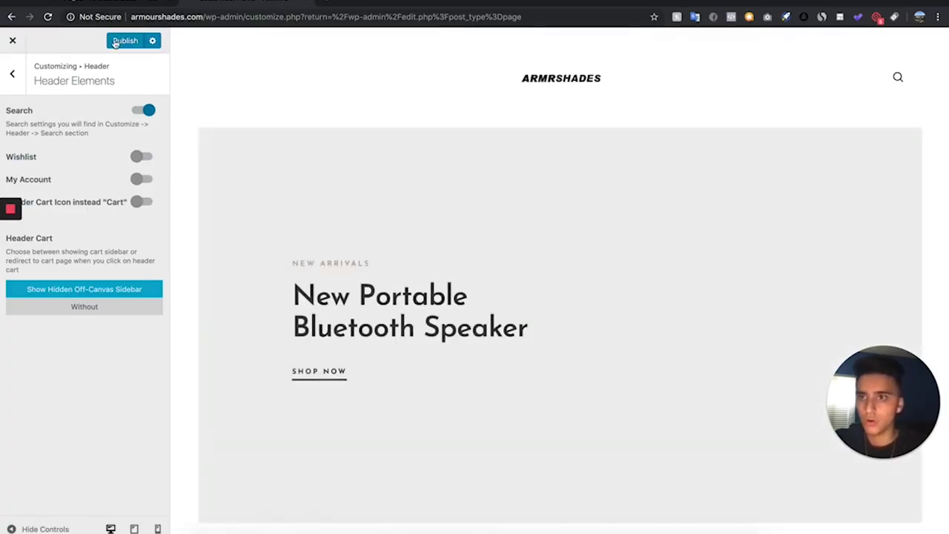
{"action": "left_click", "coordinate": [117, 42]}
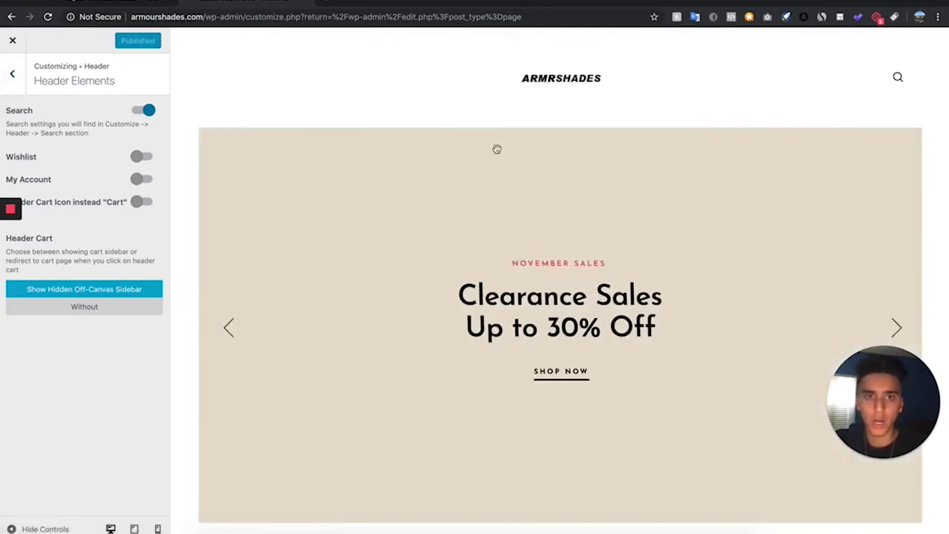
Step: Set the WooCommerce Shop Catalog's Product Grid Layout to Layout 1 and check how the products look in the shop preview
{"action": "scroll", "coordinate": [497, 149], "scroll_direction": "down", "scroll_amount": 10}
{"action": "left_click", "coordinate": [11, 73]}
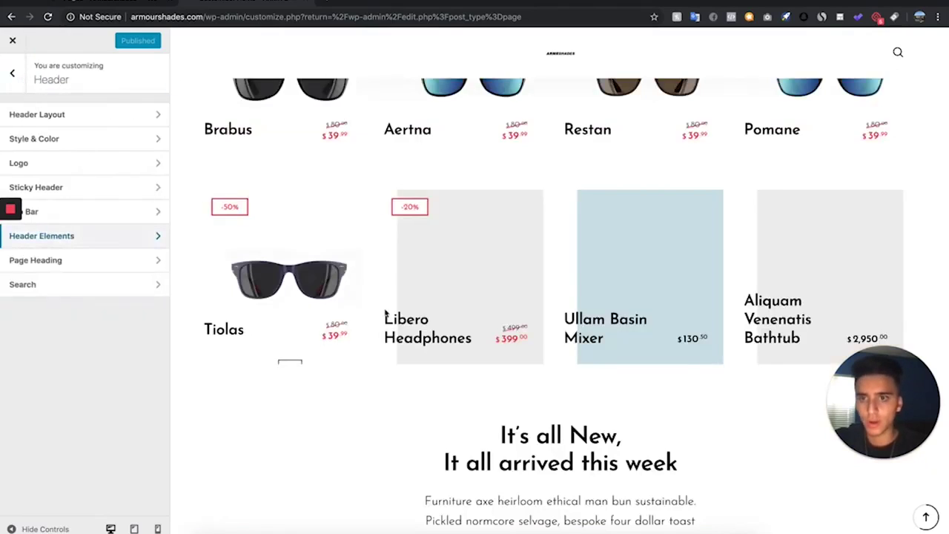
{"action": "scroll", "coordinate": [383, 311], "scroll_direction": "up", "scroll_amount": 2}
{"action": "scroll", "coordinate": [392, 276], "scroll_direction": "up", "scroll_amount": 1}
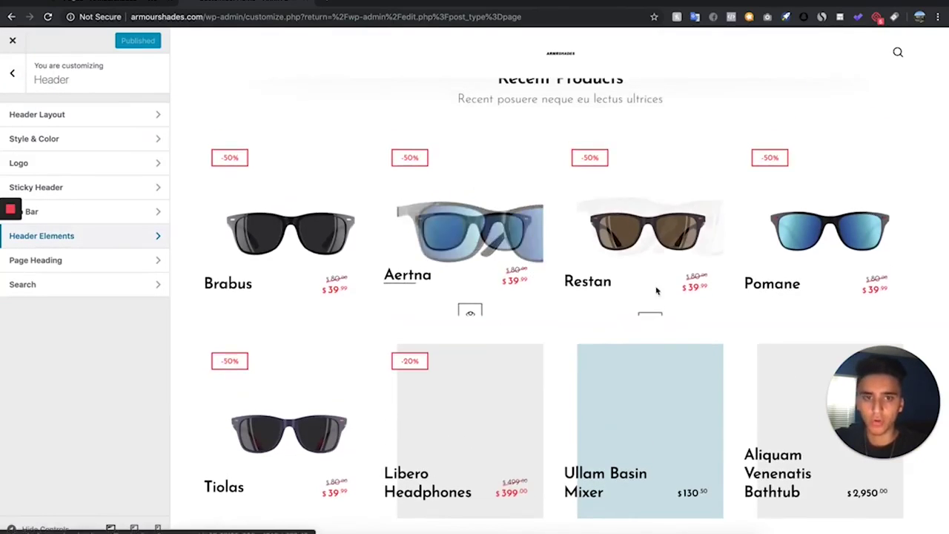
{"action": "left_click", "coordinate": [25, 80]}
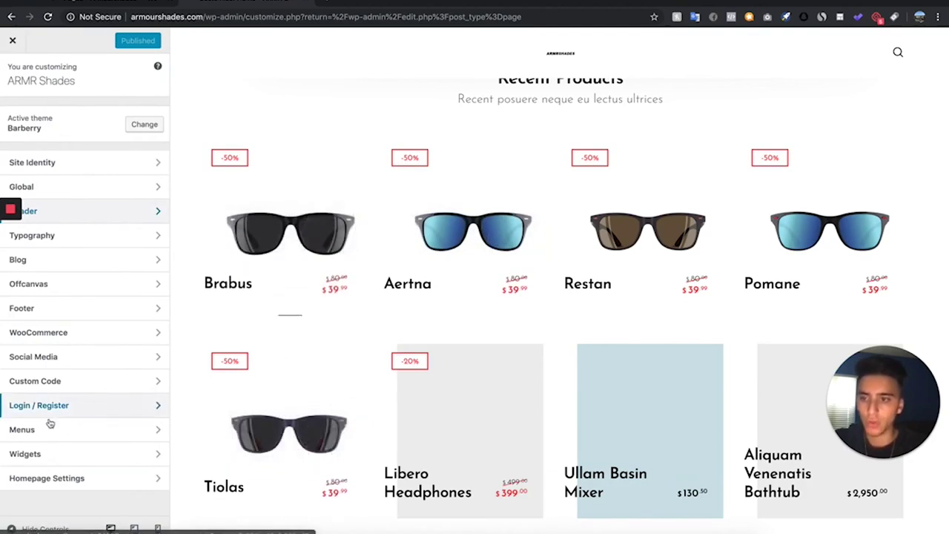
{"action": "left_click", "coordinate": [98, 332]}
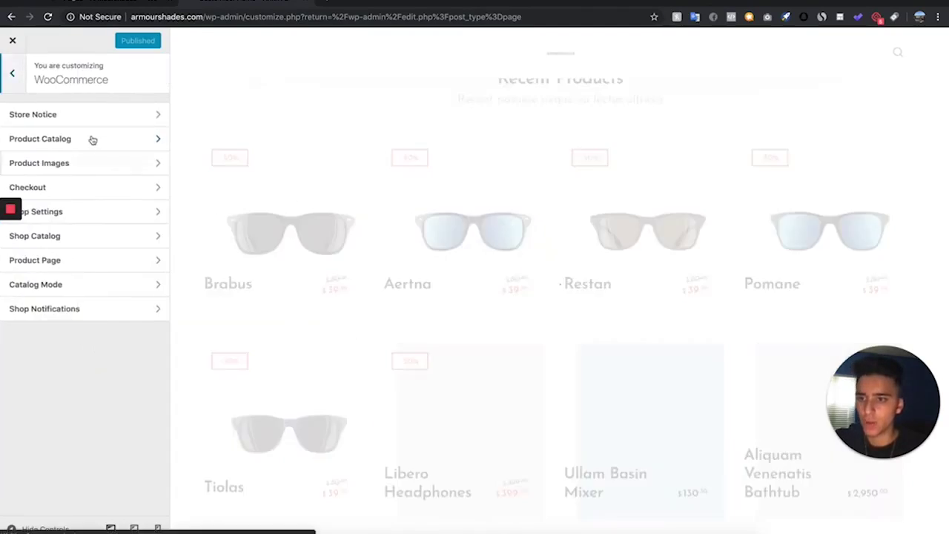
{"action": "left_click", "coordinate": [129, 238]}
{"action": "scroll", "coordinate": [130, 239], "scroll_direction": "down", "scroll_amount": 10}
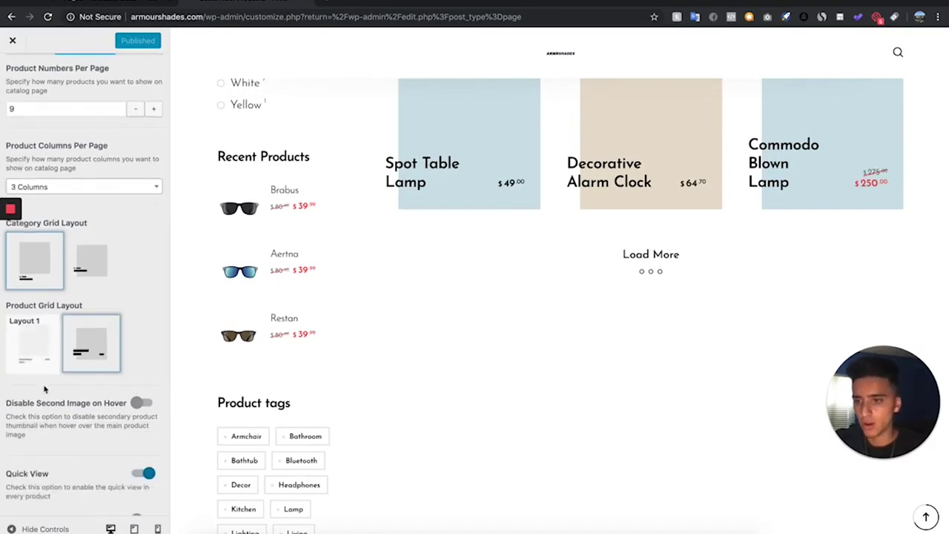
{"action": "left_click", "coordinate": [34, 342]}
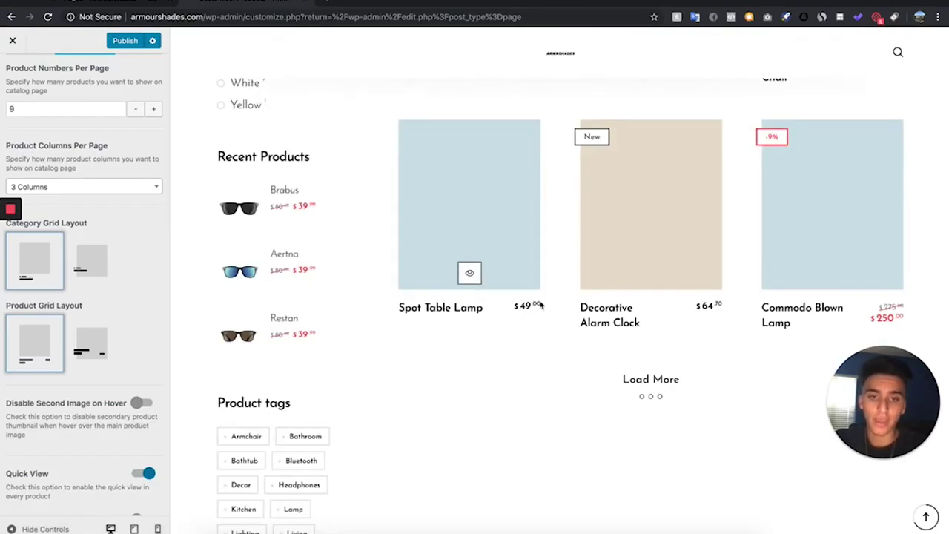
{"action": "scroll", "coordinate": [498, 312], "scroll_direction": "up", "scroll_amount": 10}
{"action": "scroll", "coordinate": [498, 312], "scroll_direction": "down", "scroll_amount": 4}
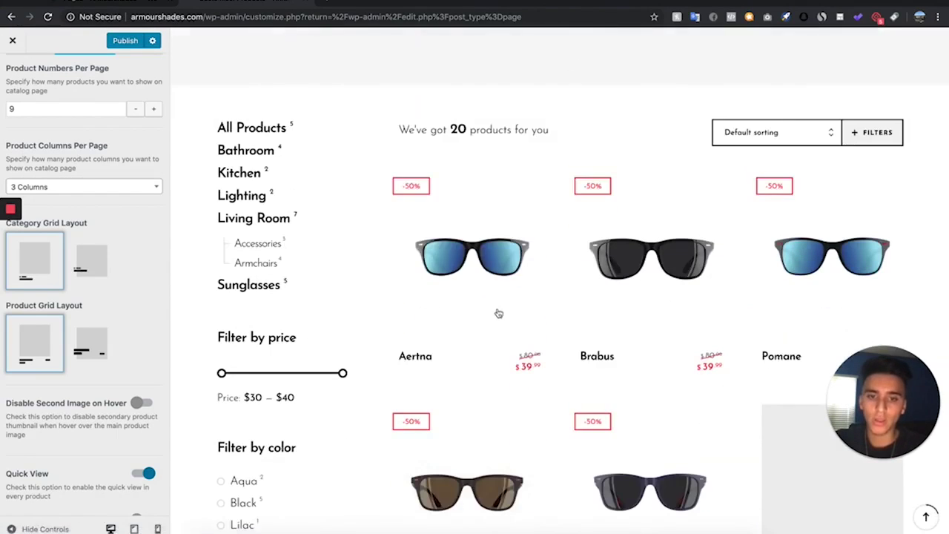
Step: Turn off Quick View and the Shop Sidebar in the Shop Catalog settings
{"action": "scroll", "coordinate": [44, 341], "scroll_direction": "down", "scroll_amount": 3}
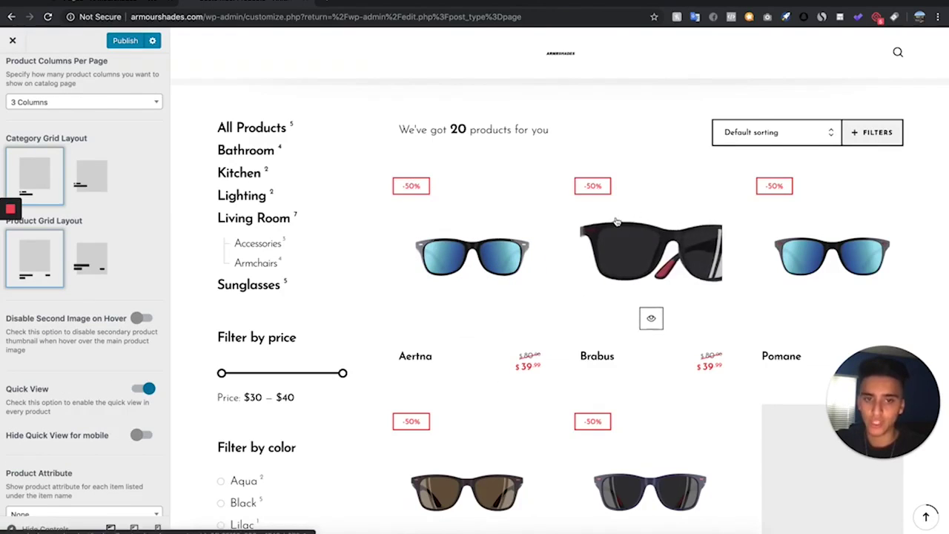
{"action": "left_click", "coordinate": [146, 388]}
{"action": "scroll", "coordinate": [146, 394], "scroll_direction": "up", "scroll_amount": 10}
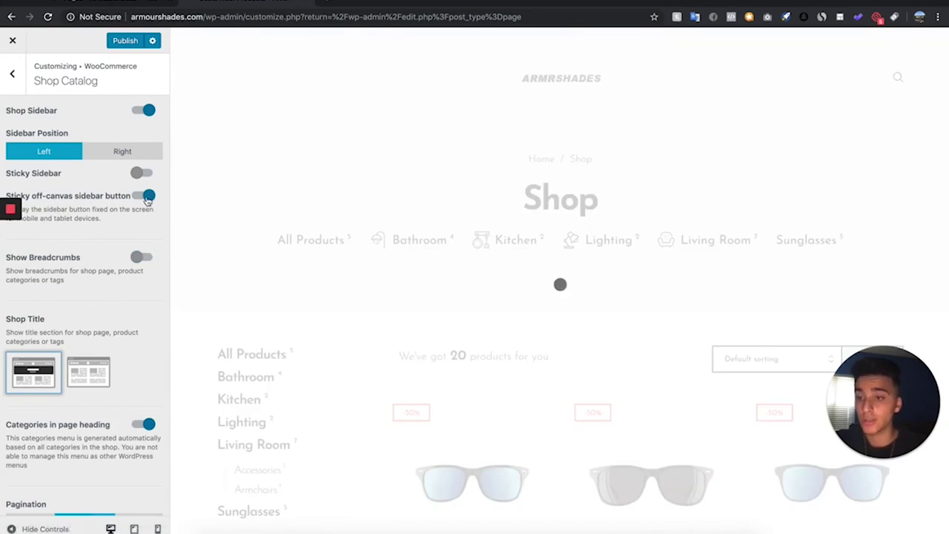
{"action": "left_click", "coordinate": [141, 112]}
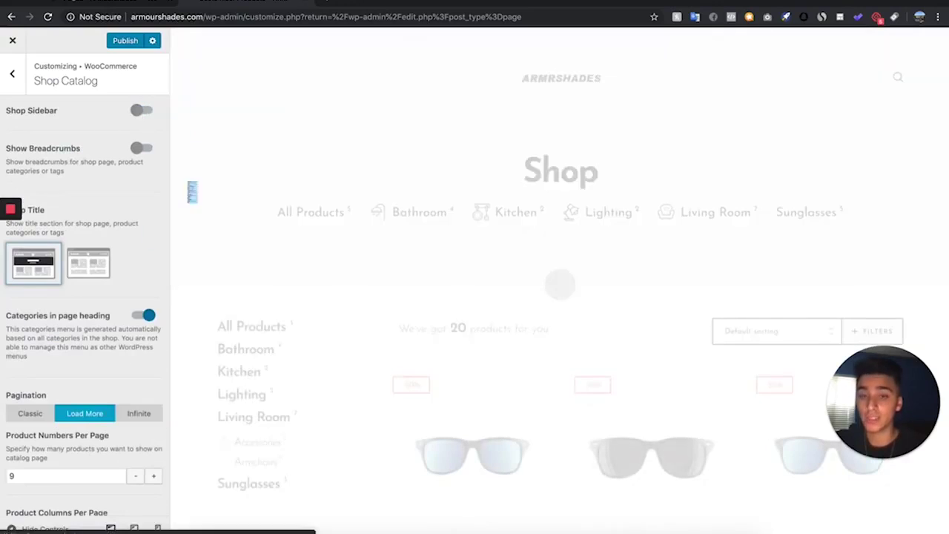
Step: Turn off Categories in page heading and set Shop Title to the layout without a title section
{"action": "scroll", "coordinate": [140, 289], "scroll_direction": "down", "scroll_amount": 1}
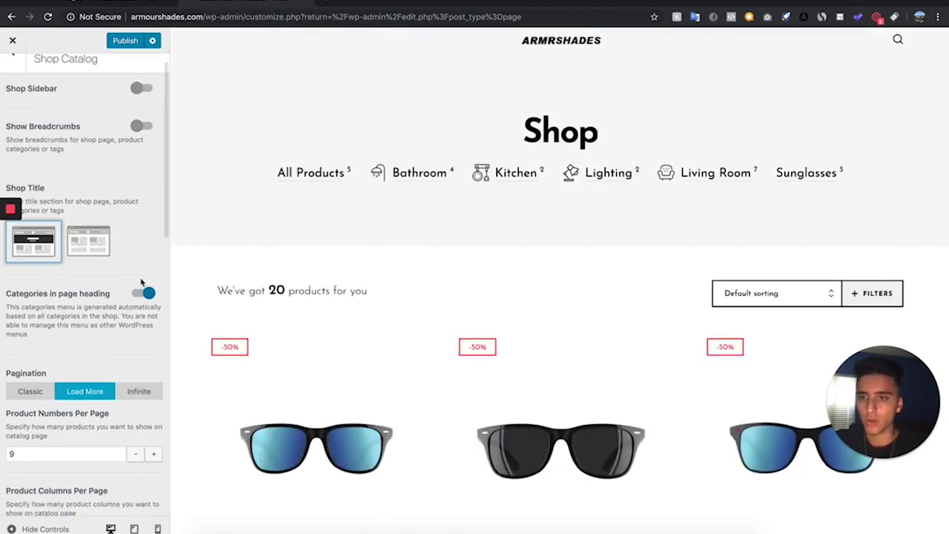
{"action": "left_click", "coordinate": [140, 294]}
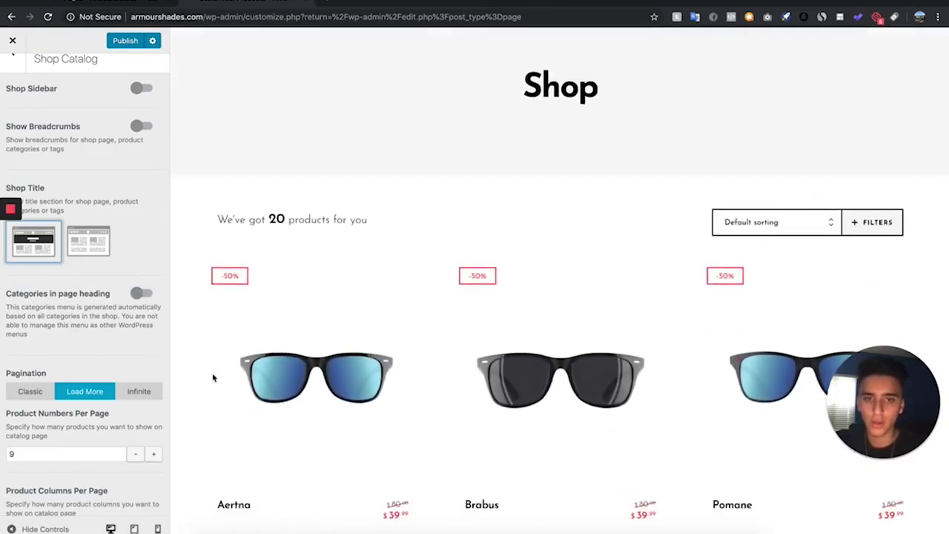
{"action": "scroll", "coordinate": [49, 279], "scroll_direction": "down", "scroll_amount": 2}
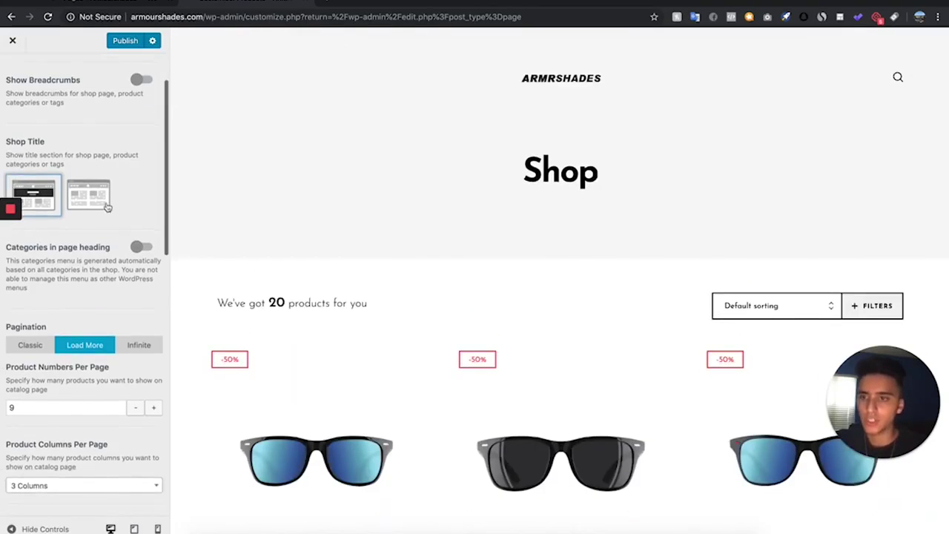
{"action": "scroll", "coordinate": [78, 204], "scroll_direction": "up", "scroll_amount": 3}
{"action": "left_click", "coordinate": [88, 274]}
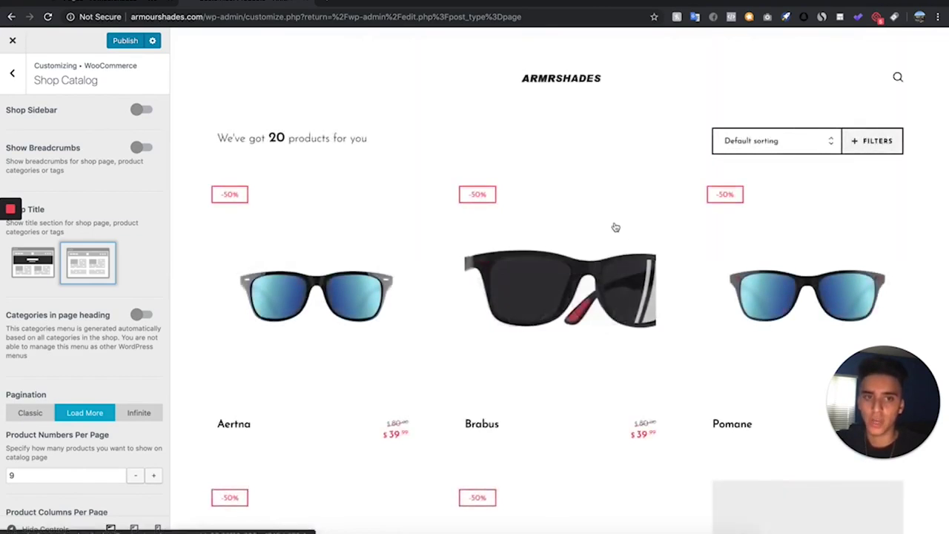
Step: Set the Shop Catalog's product labels to Solid, turn off the "New" label on products and publish the changes
{"action": "scroll", "coordinate": [615, 227], "scroll_direction": "down", "scroll_amount": 5}
{"action": "scroll", "coordinate": [75, 347], "scroll_direction": "down", "scroll_amount": 10}
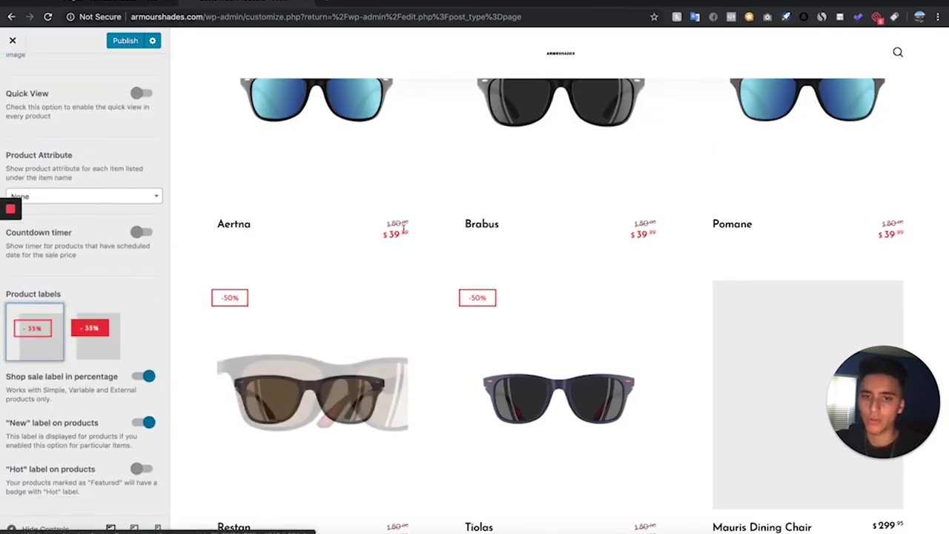
{"action": "scroll", "coordinate": [445, 244], "scroll_direction": "up", "scroll_amount": 5}
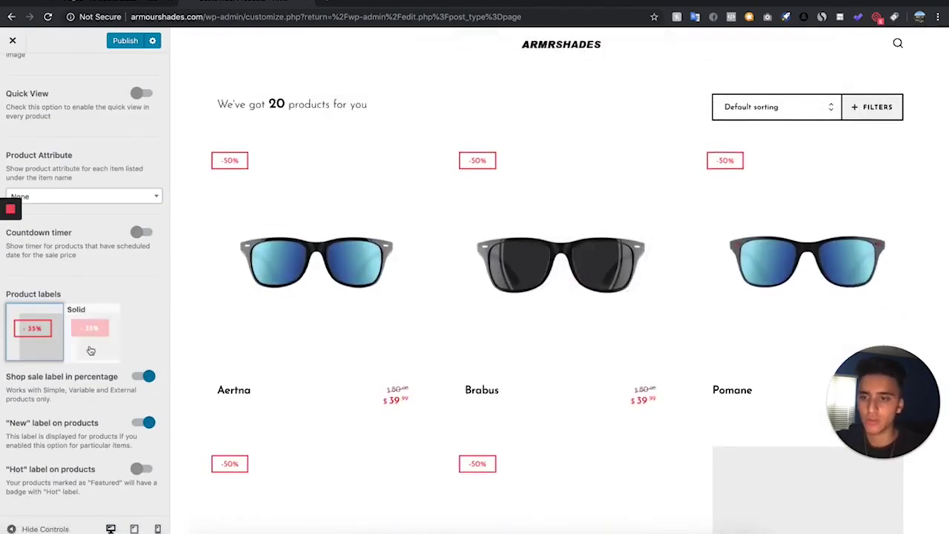
{"action": "left_click", "coordinate": [91, 348]}
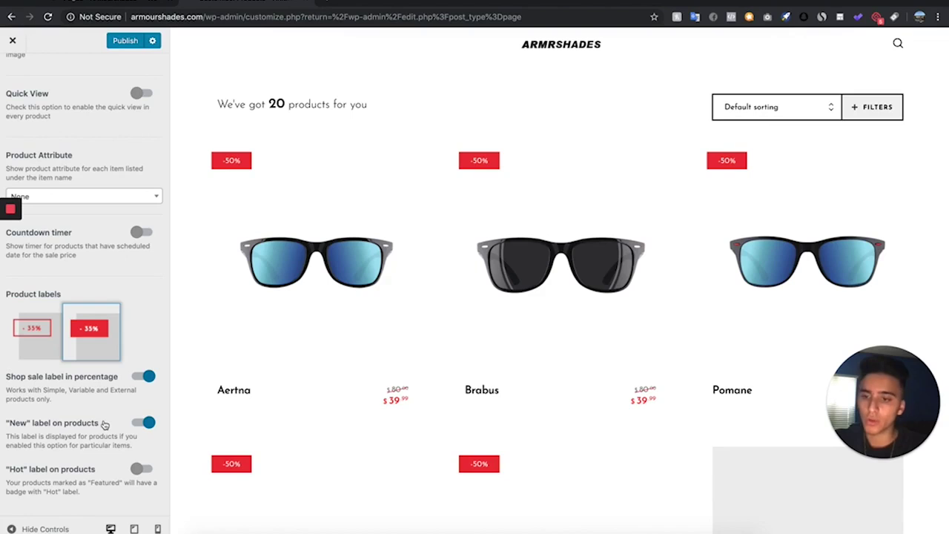
{"action": "left_click", "coordinate": [147, 423]}
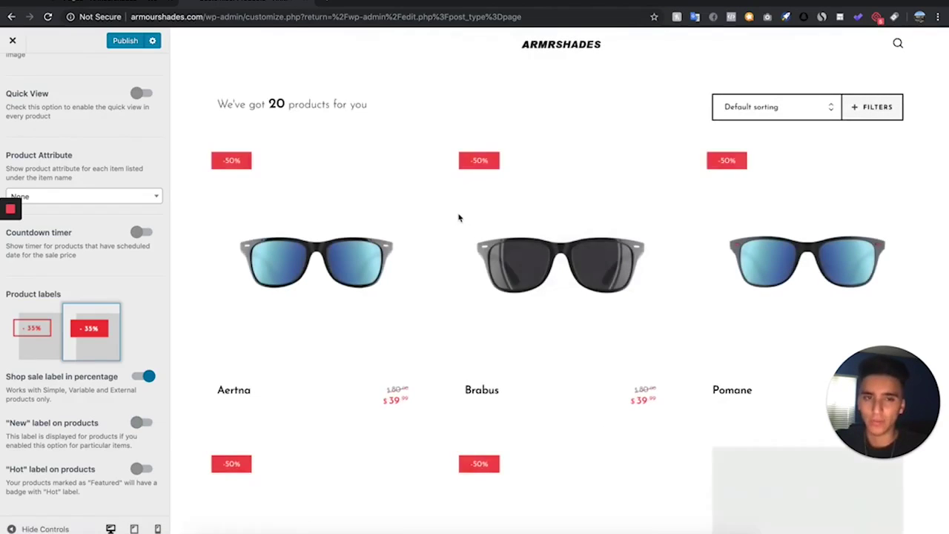
{"action": "scroll", "coordinate": [87, 237], "scroll_direction": "up", "scroll_amount": 10}
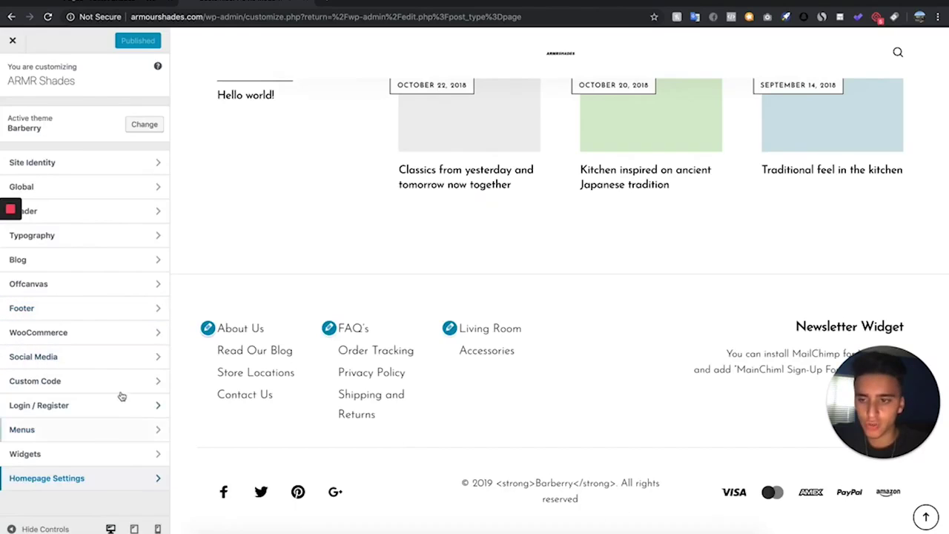
Step: Turn off the Footer Reveal Effect and replace the brand name in the Footnote / Copyright Text with "ARMR SHADES"
{"action": "left_click", "coordinate": [60, 307]}
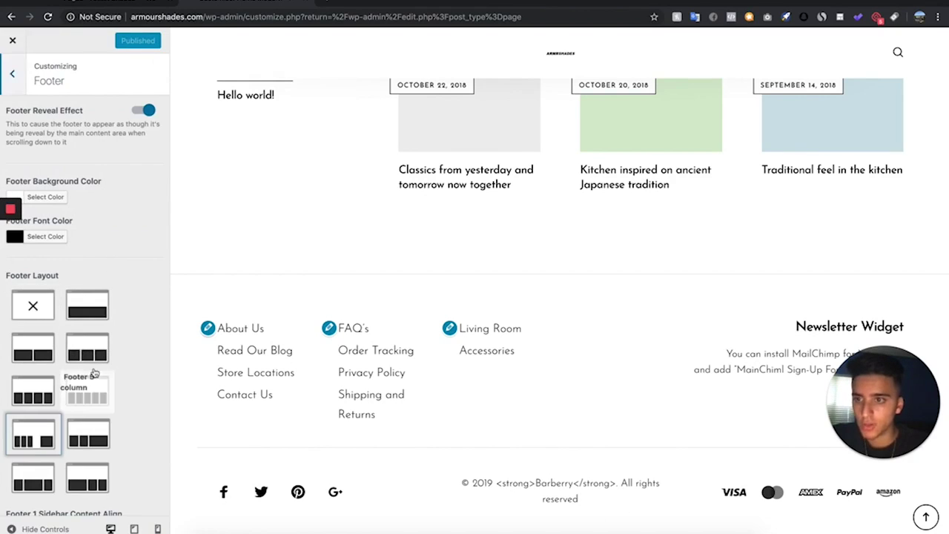
{"action": "scroll", "coordinate": [112, 208], "scroll_direction": "down", "scroll_amount": 1}
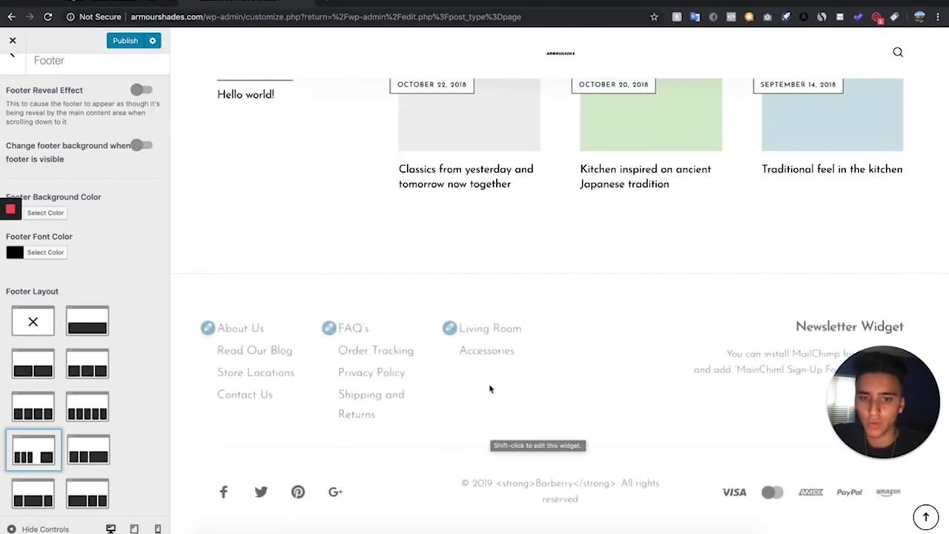
{"action": "scroll", "coordinate": [44, 288], "scroll_direction": "down", "scroll_amount": 8}
{"action": "scroll", "coordinate": [47, 290], "scroll_direction": "down", "scroll_amount": 6}
{"action": "mouse_move", "coordinate": [61, 236]}
{"action": "left_mouse_down"}
{"action": "mouse_move", "coordinate": [131, 237]}
{"action": "mouse_move", "coordinate": [67, 249]}
{"action": "left_mouse_up"}
{"action": "double_click", "coordinate": [87, 237]}
{"action": "key", "text": "BackSpace"}
{"action": "key", "text": "BackSpace"}
{"action": "key", "text": "BackSpace"}
{"action": "key", "text": "BackSpace"}
{"action": "key", "text": "BackSpace"}
{"action": "key", "text": "BackSpace"}
{"action": "key", "text": "BackSpace"}
{"action": "key", "text": "BackSpace"}
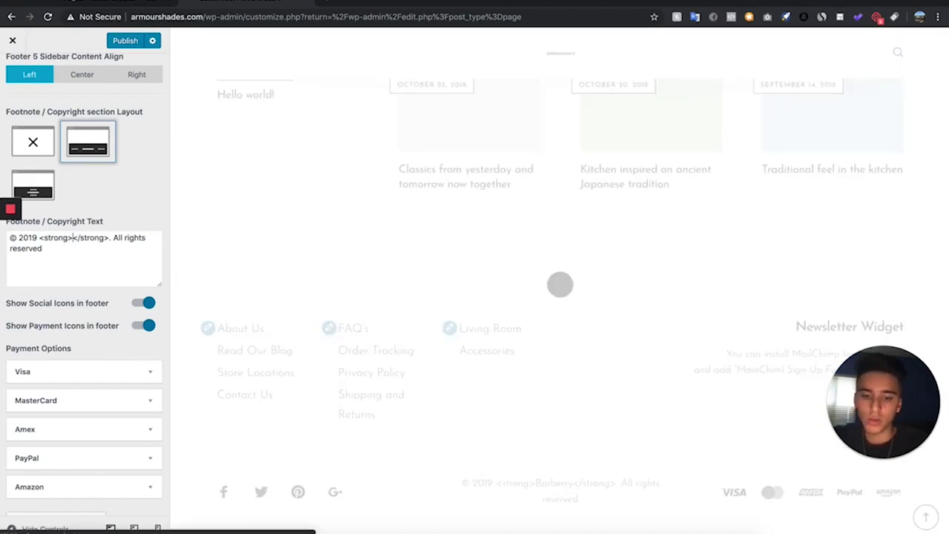
{"action": "type", "text": "ARMR SHADES"}
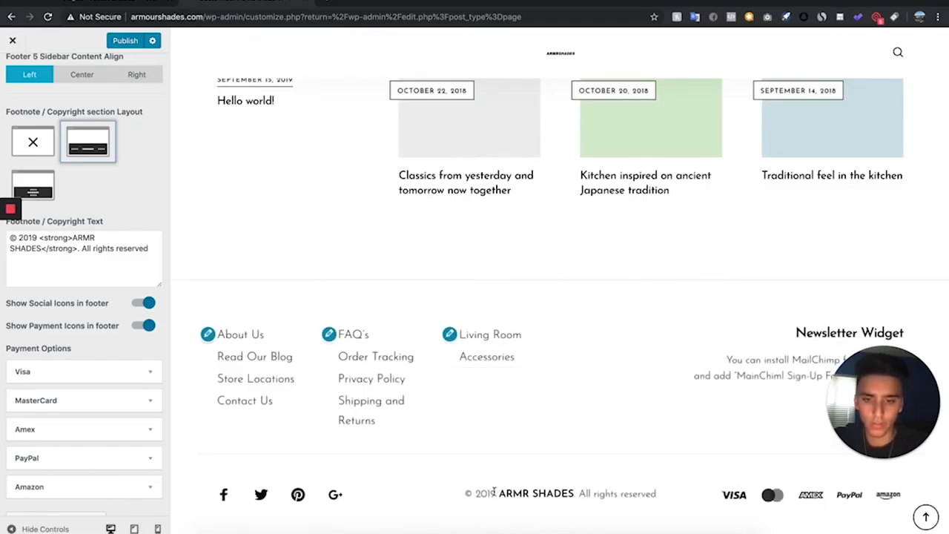
Step: Remove the PayPal and Amazon icons from the footer's payment options, publish the footer changes and close the Customizer
{"action": "scroll", "coordinate": [41, 258], "scroll_direction": "up", "scroll_amount": 3}
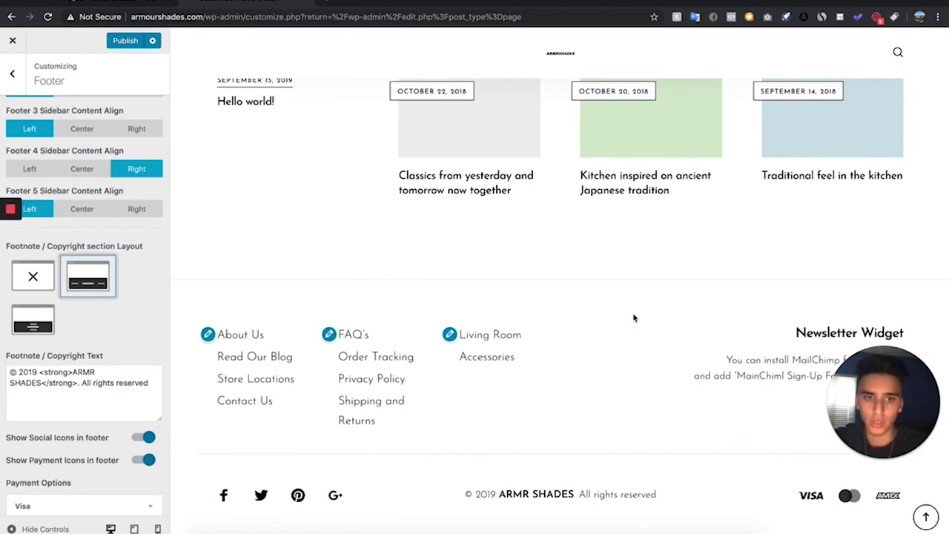
{"action": "scroll", "coordinate": [591, 280], "scroll_direction": "up", "scroll_amount": 5}
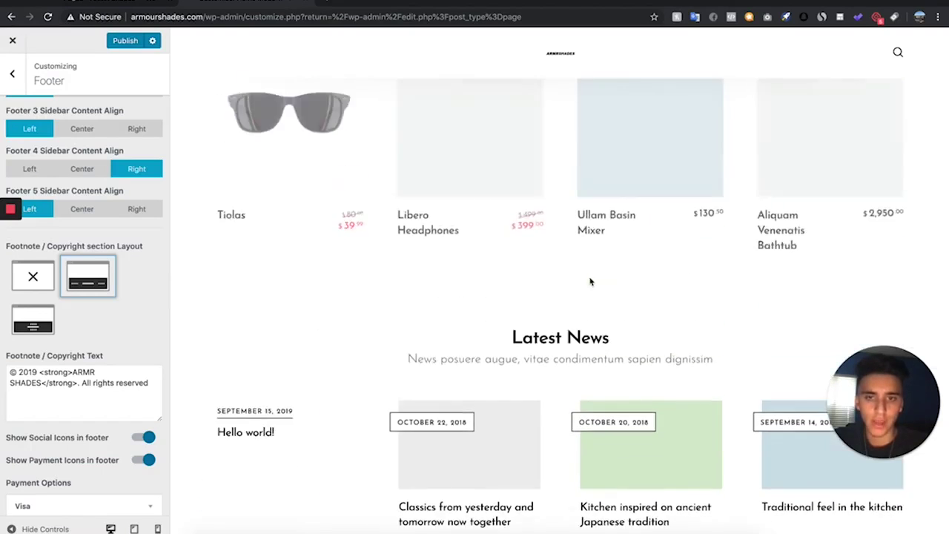
{"action": "left_click", "coordinate": [118, 44]}
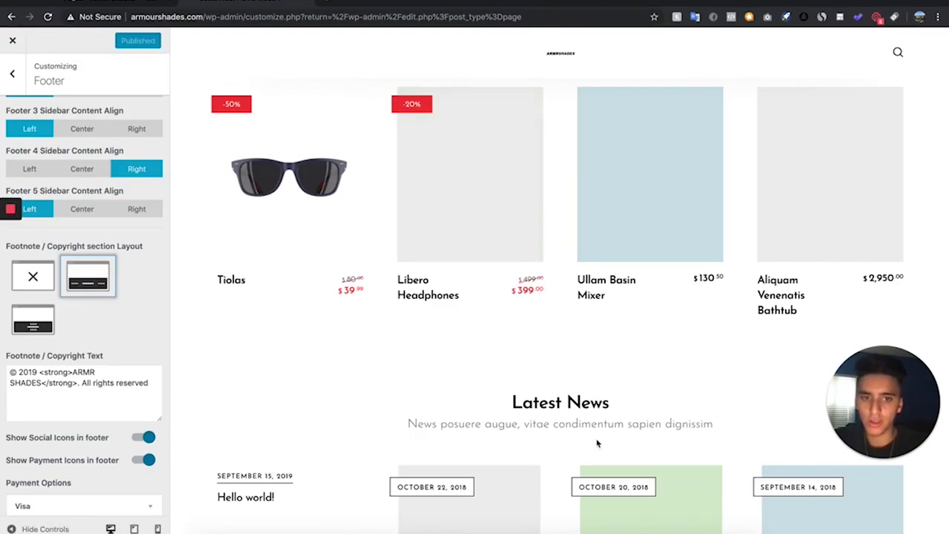
{"action": "left_click", "coordinate": [13, 40]}
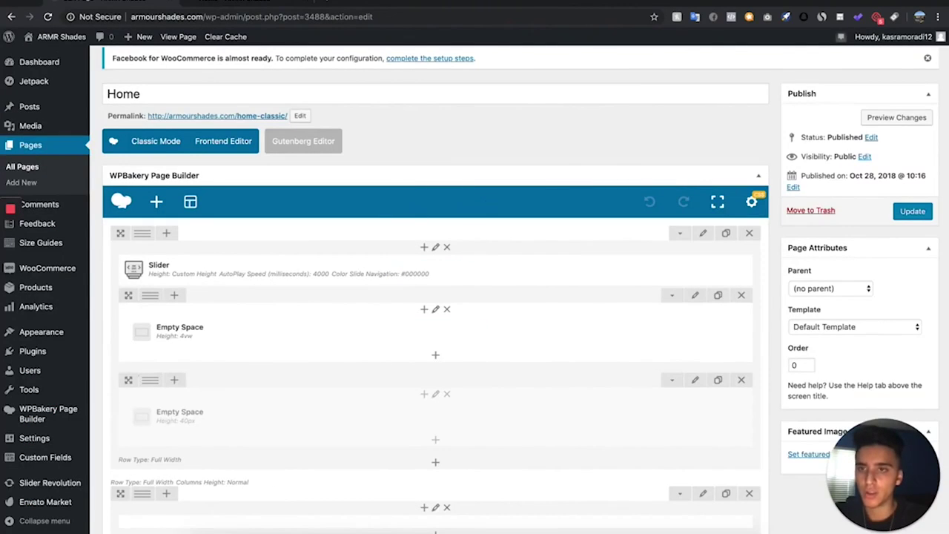
Step: Try removing the Slider element from the Home page, preview the page without it and undo the removal
{"action": "left_click", "coordinate": [237, 6]}
{"action": "left_click", "coordinate": [112, 2]}
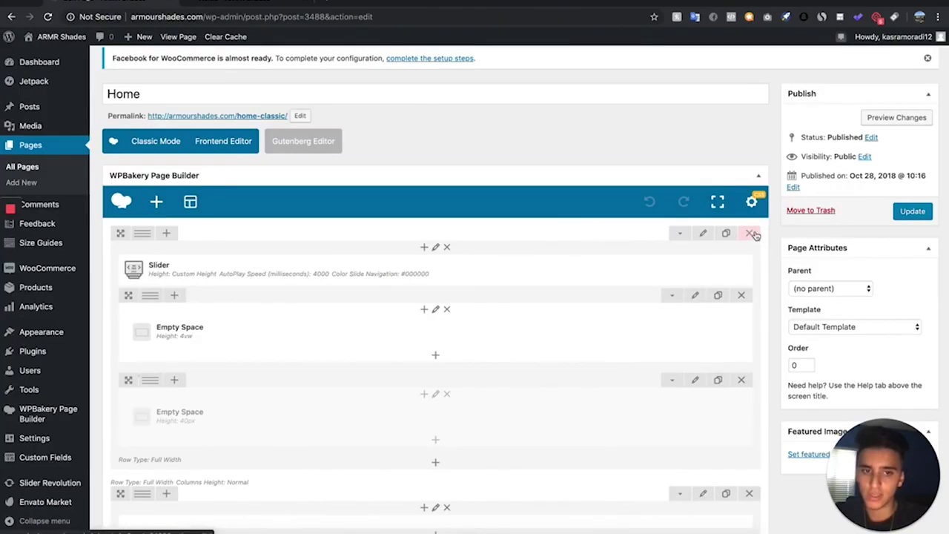
{"action": "left_click", "coordinate": [473, 269]}
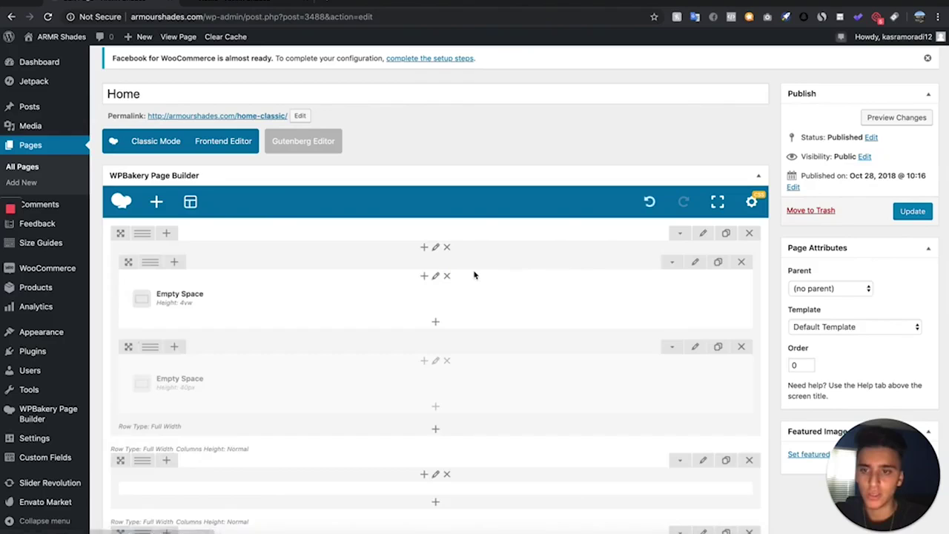
{"action": "left_click", "coordinate": [887, 119]}
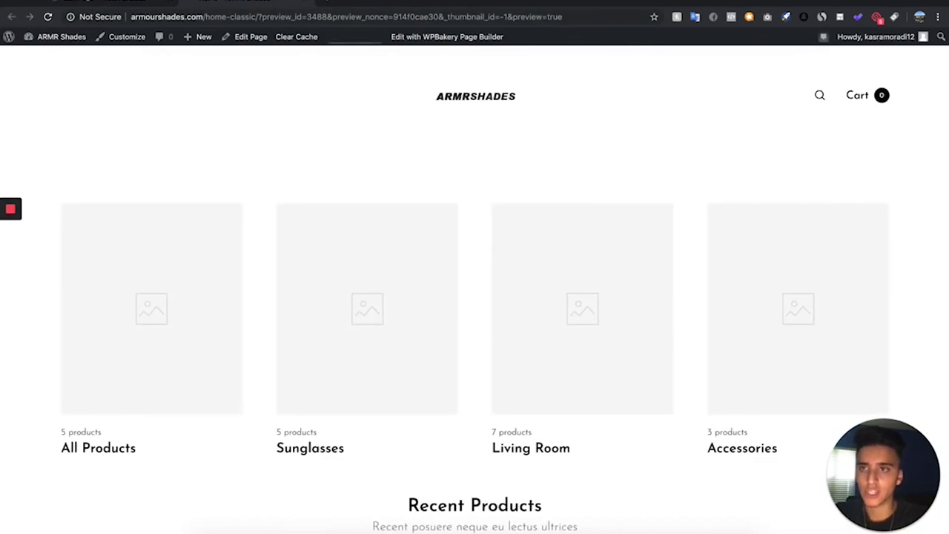
{"action": "left_click", "coordinate": [104, 2]}
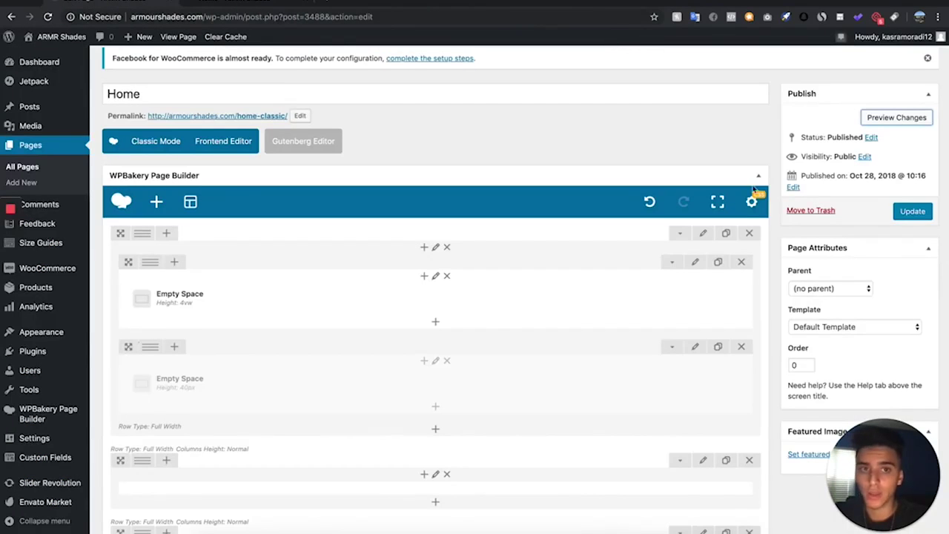
{"action": "left_click", "coordinate": [652, 202]}
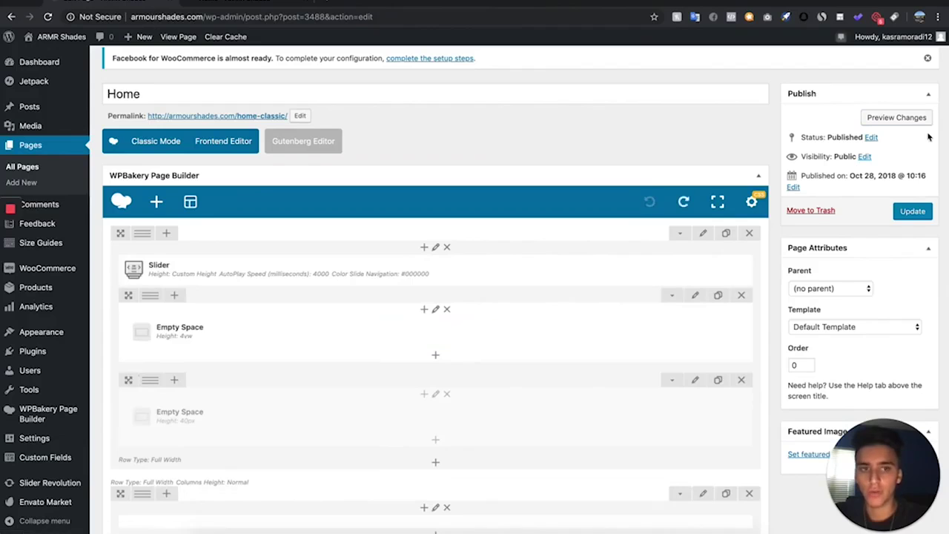
Step: Preview the Home page again, examine the slider banner above the product categories and return to the page editor
{"action": "left_click", "coordinate": [920, 118]}
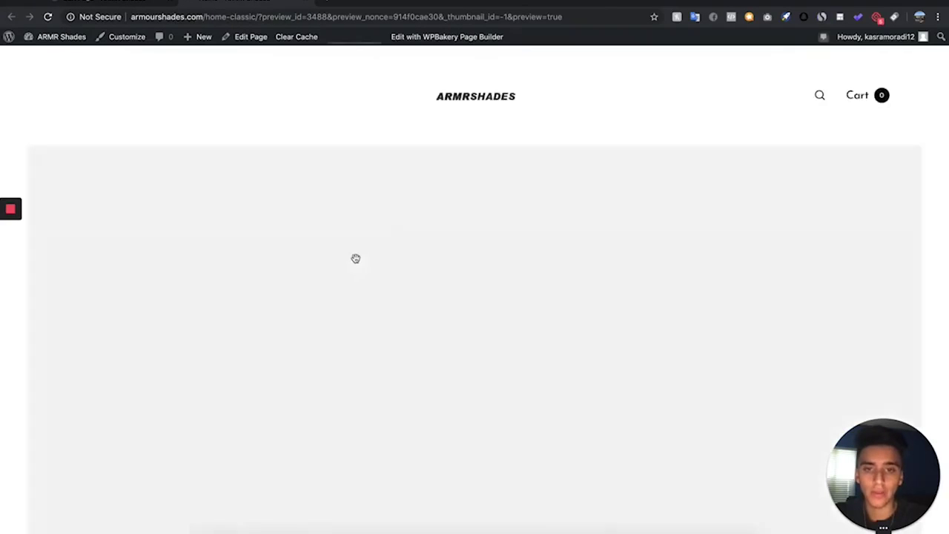
{"action": "scroll", "coordinate": [405, 391], "scroll_direction": "down", "scroll_amount": 3}
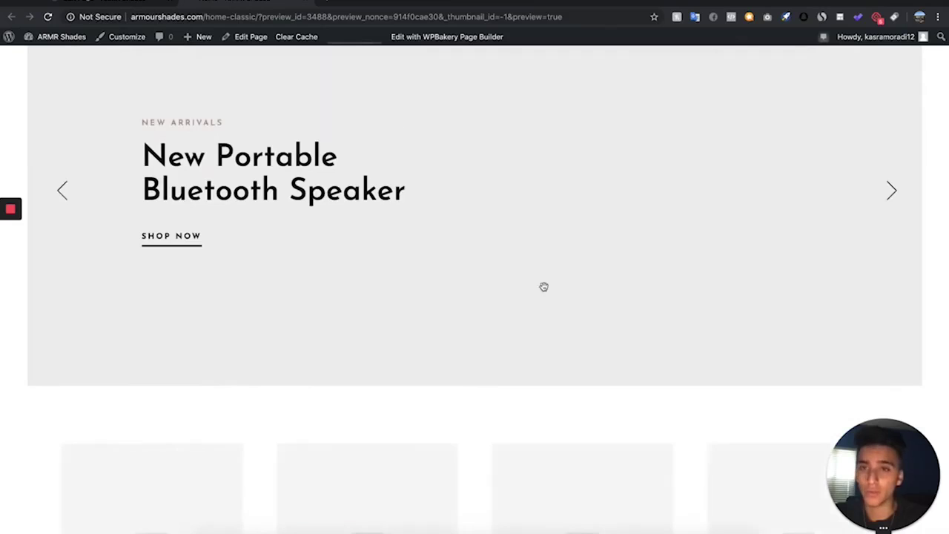
{"action": "left_click", "coordinate": [102, 2]}
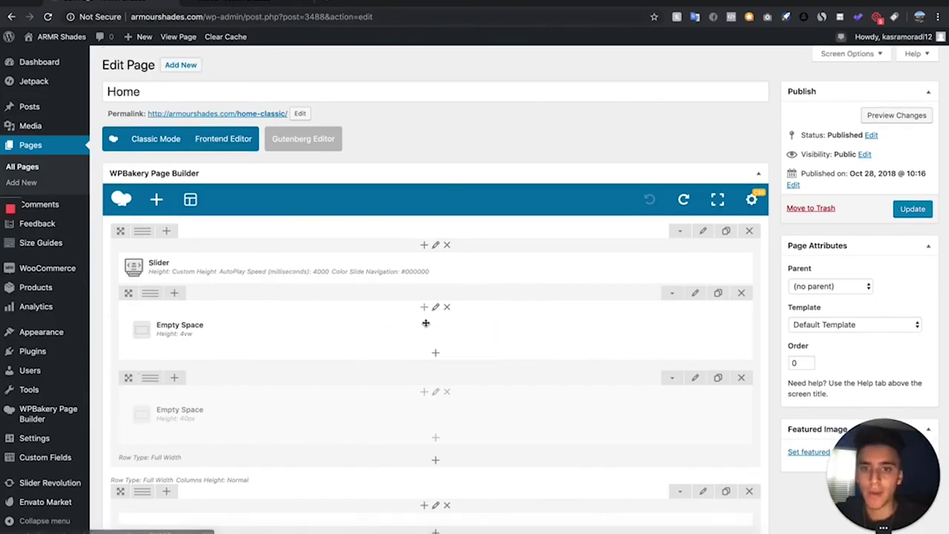
Step: Replace the Home page's Slider element with a Revolution Slider 6 element, leaving its module unselected
{"action": "left_click", "coordinate": [472, 268]}
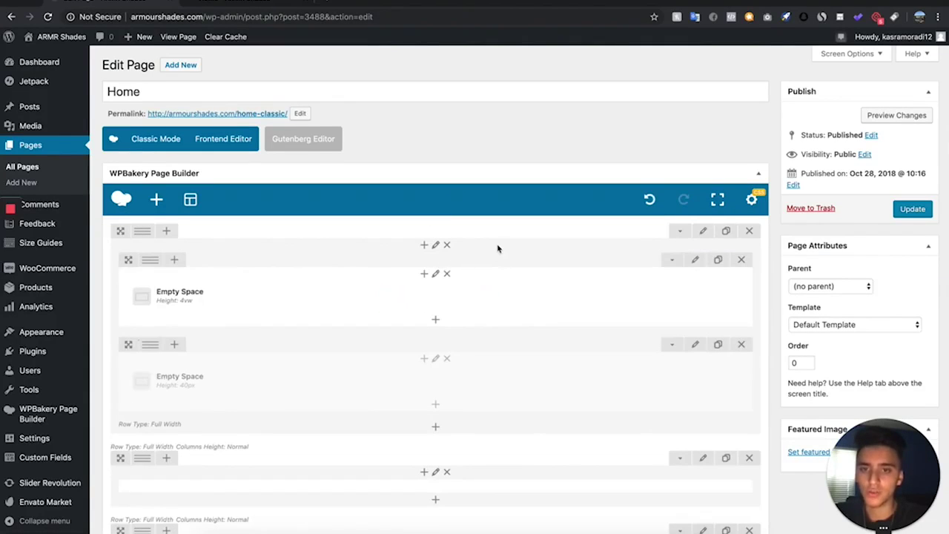
{"action": "left_click", "coordinate": [422, 245]}
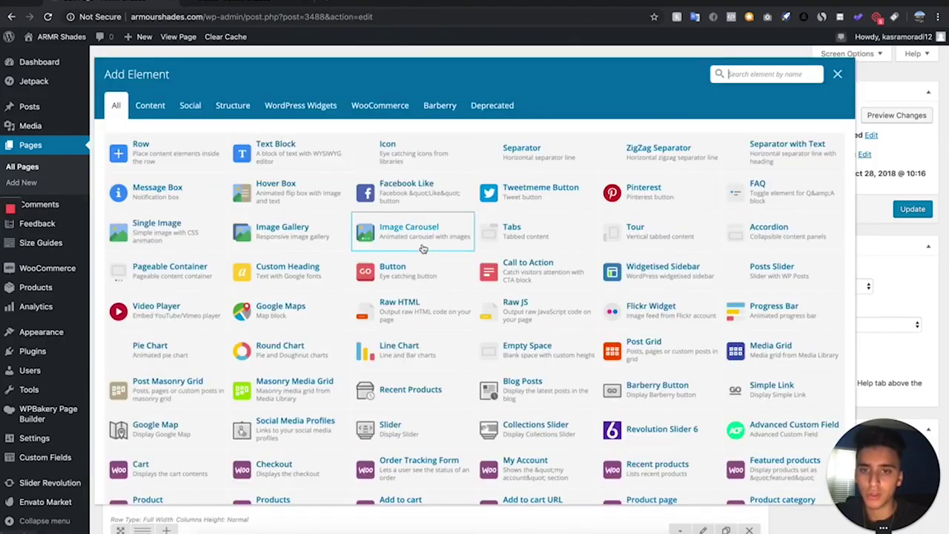
{"action": "scroll", "coordinate": [615, 296], "scroll_direction": "down", "scroll_amount": 1}
{"action": "left_click", "coordinate": [666, 399]}
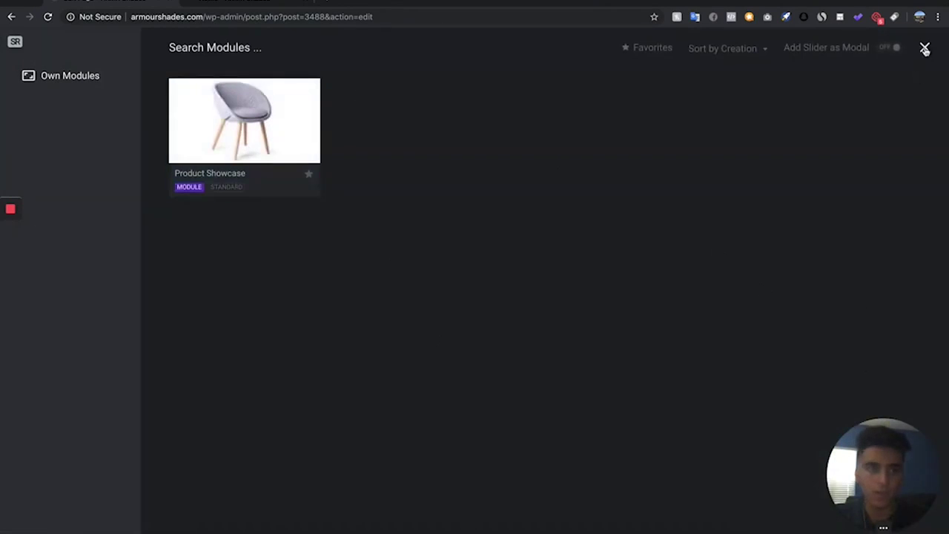
{"action": "left_click", "coordinate": [925, 49]}
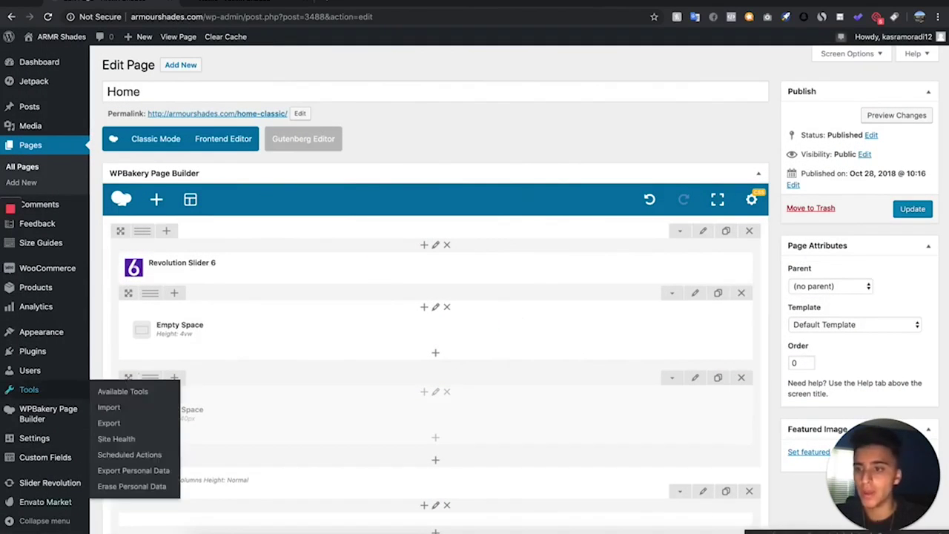
Step: Open the Slider Revolution dashboard in a new browser tab and switch to it
{"action": "scroll", "coordinate": [26, 412], "scroll_direction": "down", "scroll_amount": 1}
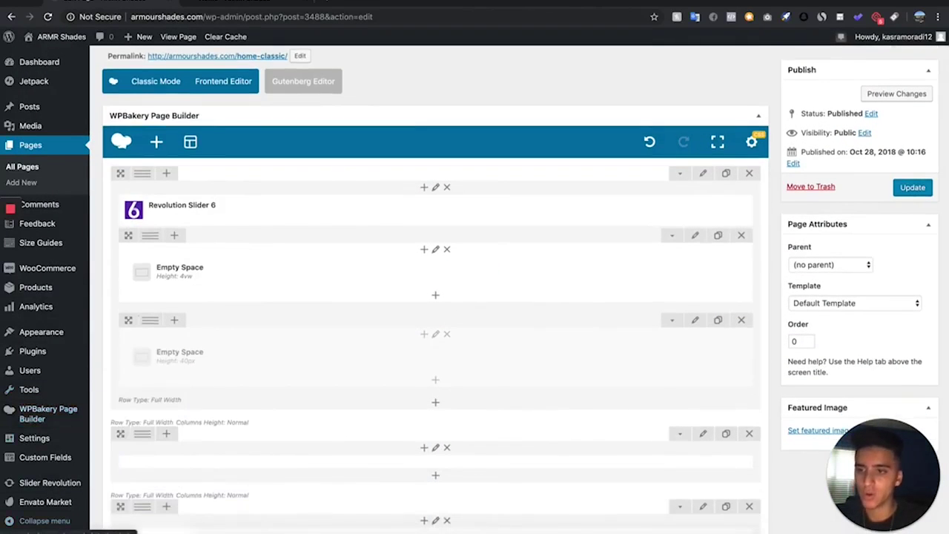
{"action": "right_click", "coordinate": [52, 486]}
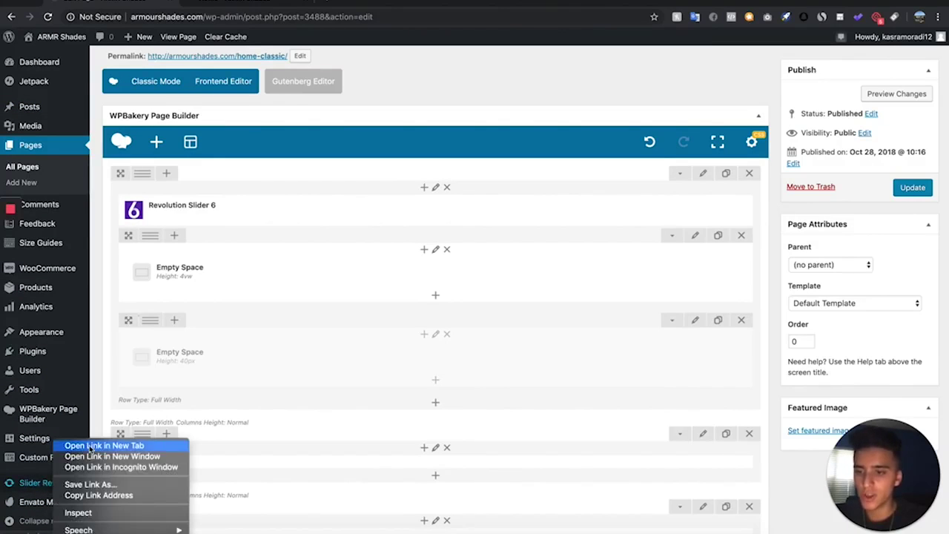
{"action": "left_click", "coordinate": [81, 446]}
{"action": "key", "text": "ctrl+Tab"}
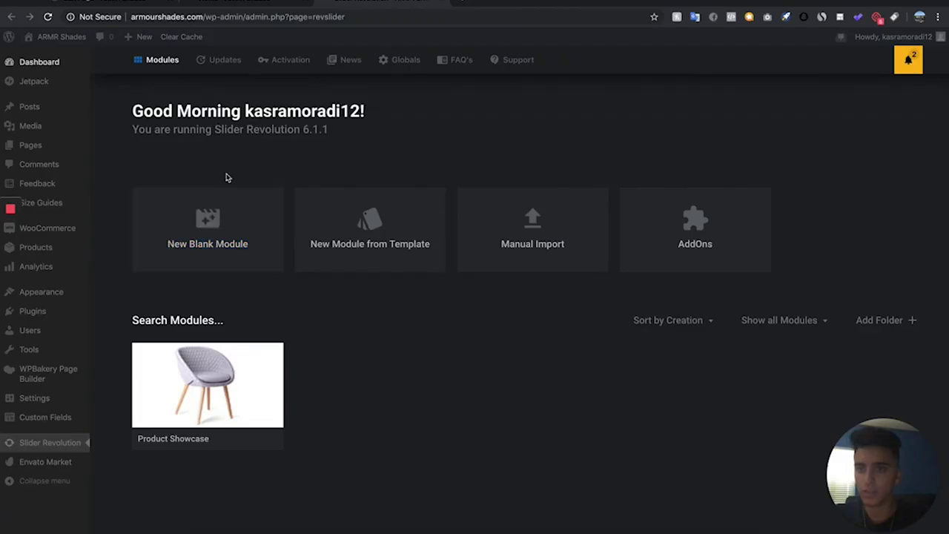
Step: Create a new blank slider module and dismiss the module creation guide
{"action": "left_click", "coordinate": [206, 248]}
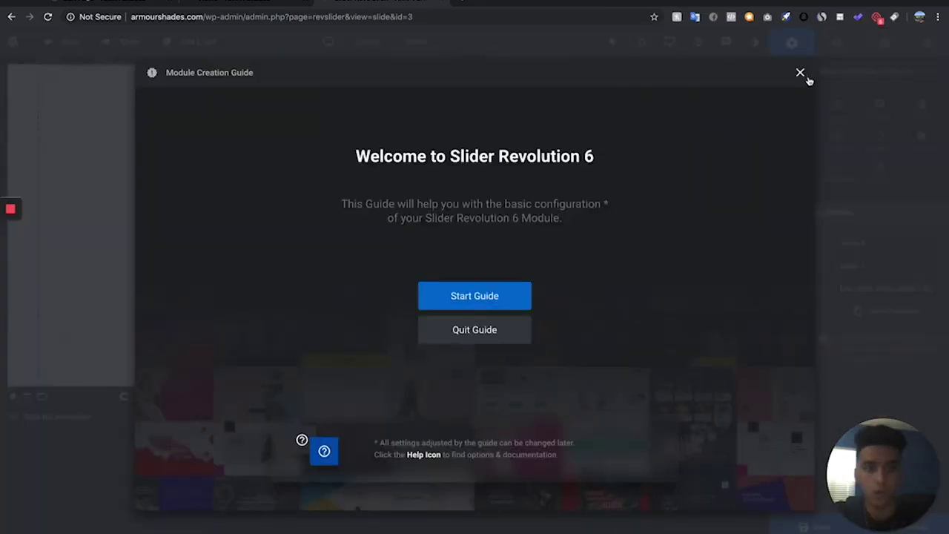
{"action": "left_click", "coordinate": [800, 73]}
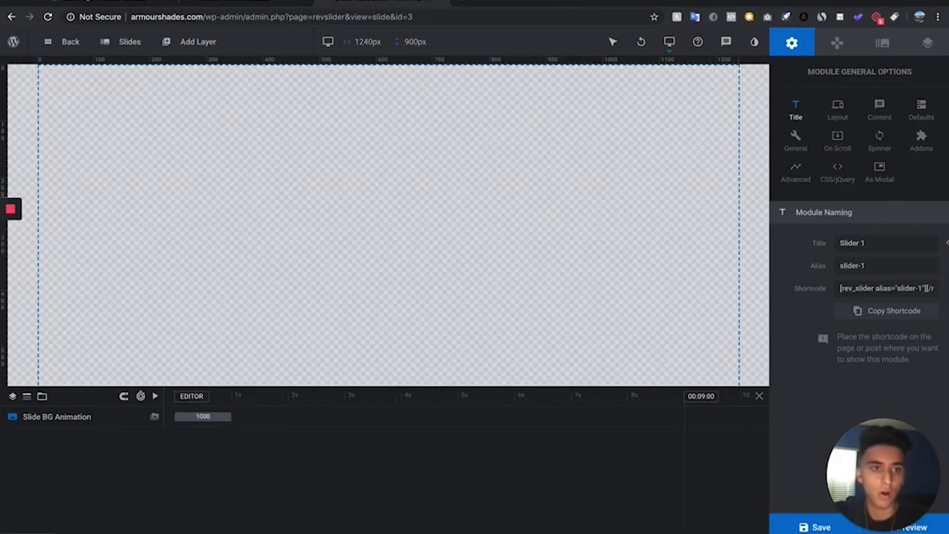
{"action": "left_click_drag", "start_coordinate": [874, 241], "coordinate": [808, 225]}
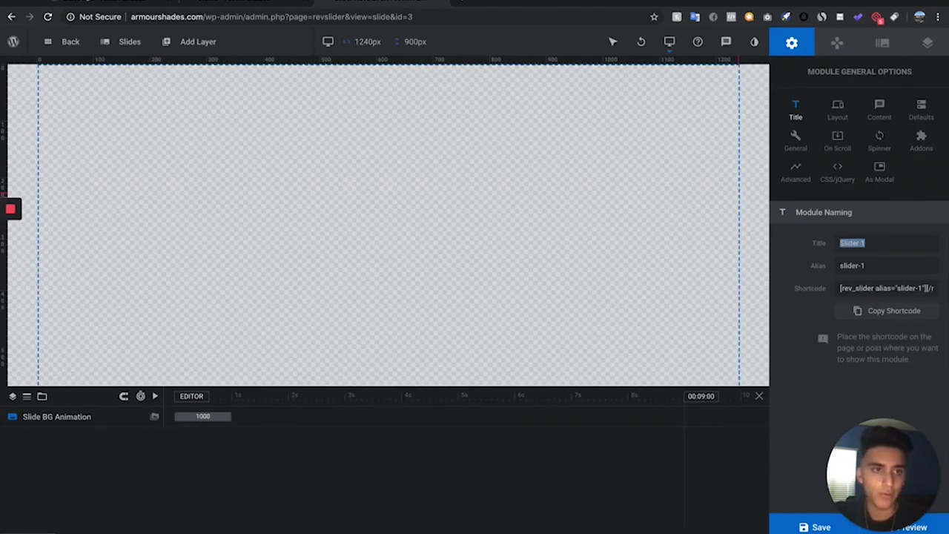
Step: Turn on Stop on Hover in the module's general slideshow settings
{"action": "left_click", "coordinate": [789, 147]}
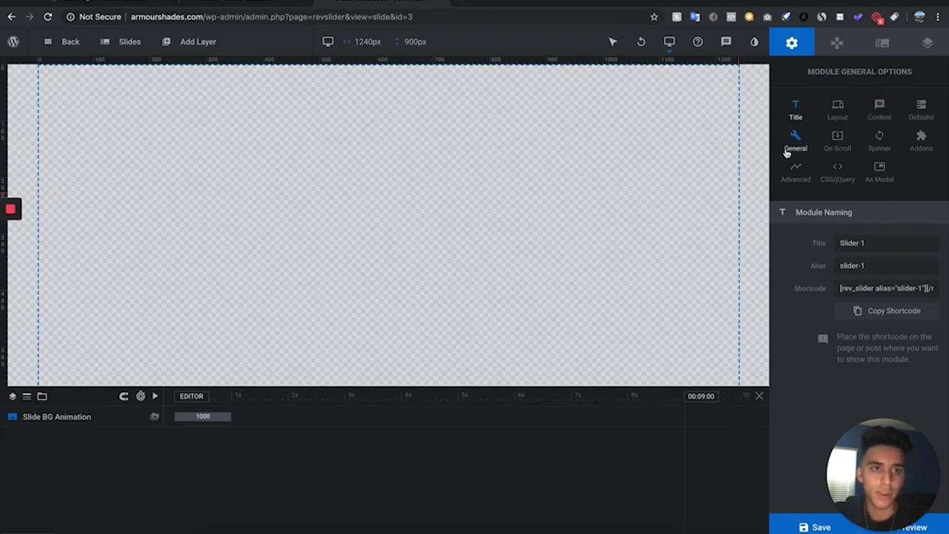
{"action": "scroll", "coordinate": [823, 378], "scroll_direction": "down", "scroll_amount": 2}
{"action": "scroll", "coordinate": [827, 387], "scroll_direction": "down", "scroll_amount": 1}
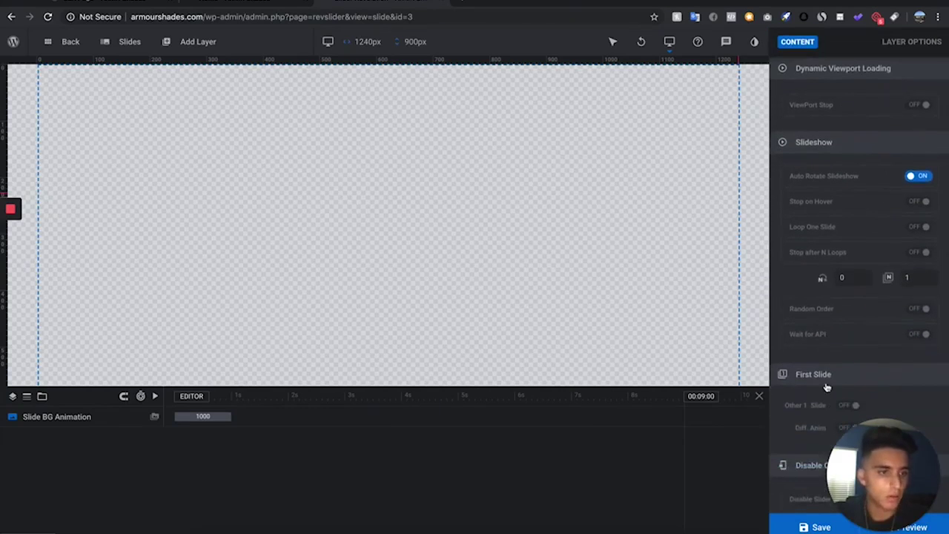
{"action": "left_click", "coordinate": [926, 202]}
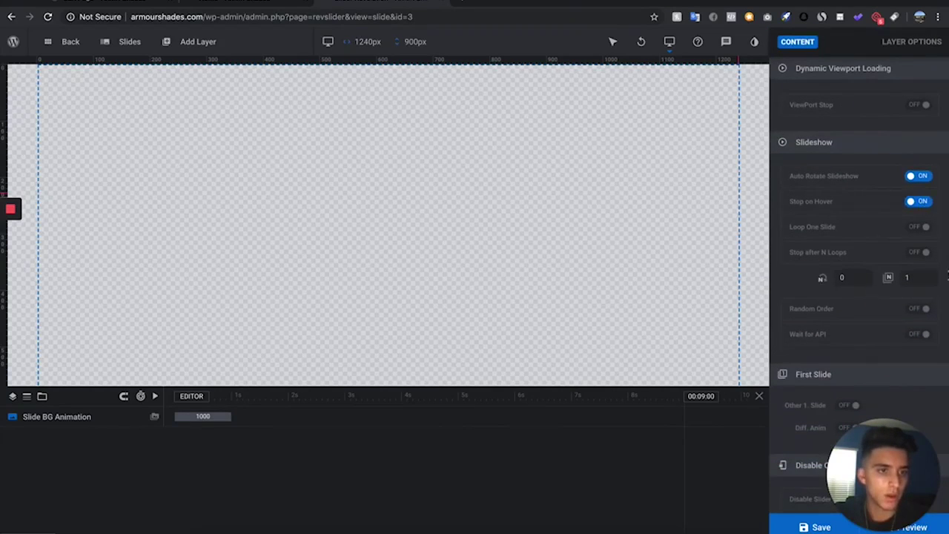
{"action": "scroll", "coordinate": [886, 138], "scroll_direction": "up", "scroll_amount": 3}
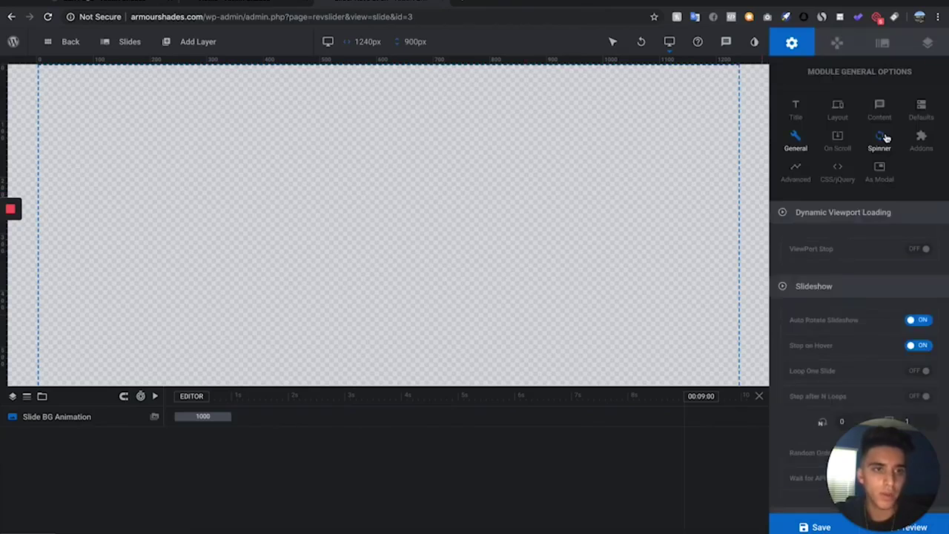
Step: Set the module's loading spinner to style 7
{"action": "left_click", "coordinate": [883, 137]}
{"action": "left_click", "coordinate": [900, 246]}
{"action": "scroll", "coordinate": [890, 337], "scroll_direction": "down", "scroll_amount": 1}
{"action": "left_click", "coordinate": [889, 337]}
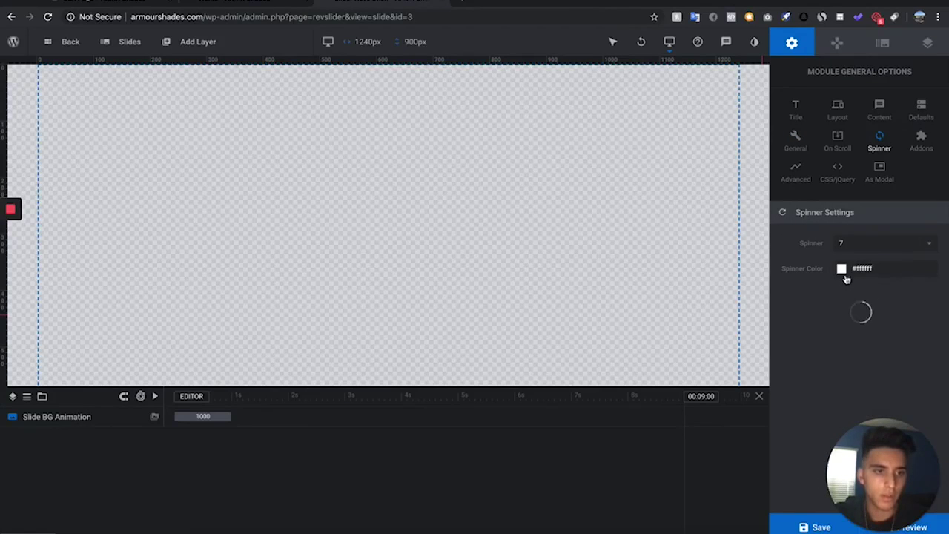
Step: Set the slide's background source type to Image and open the media library to choose a picture
{"action": "left_click", "coordinate": [795, 180]}
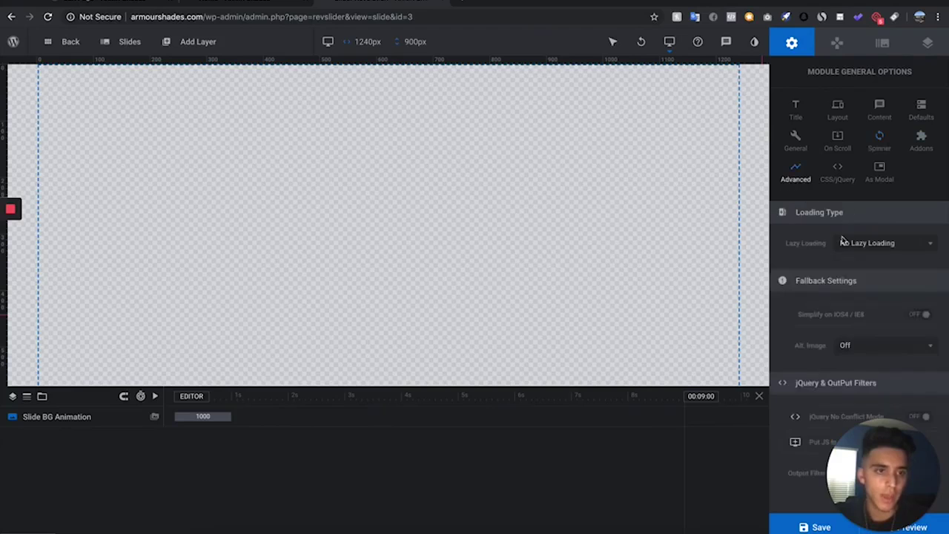
{"action": "left_click", "coordinate": [881, 46]}
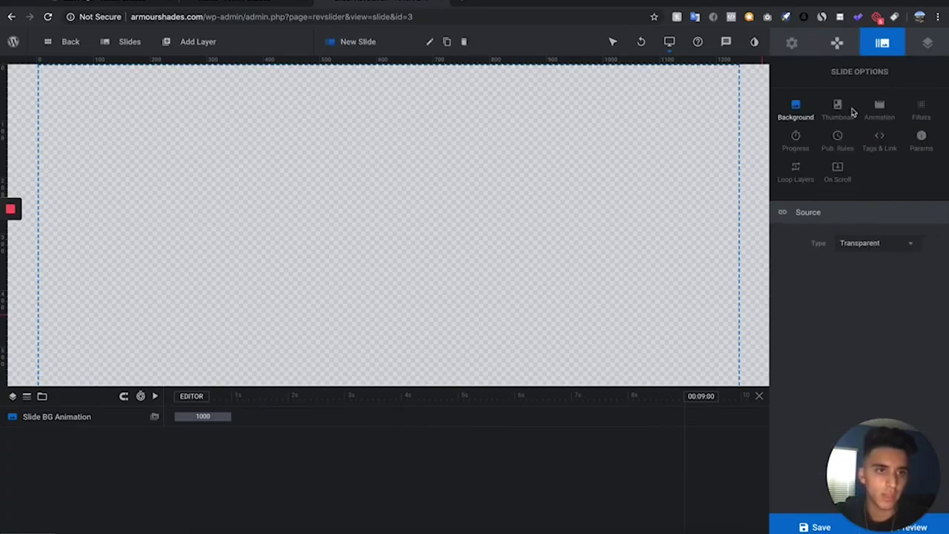
{"action": "left_click", "coordinate": [836, 42]}
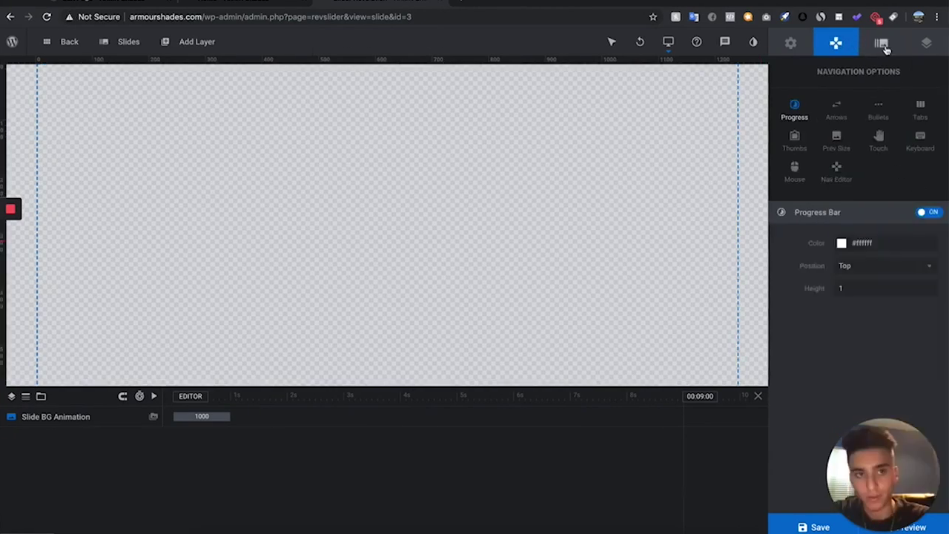
{"action": "left_click", "coordinate": [882, 43]}
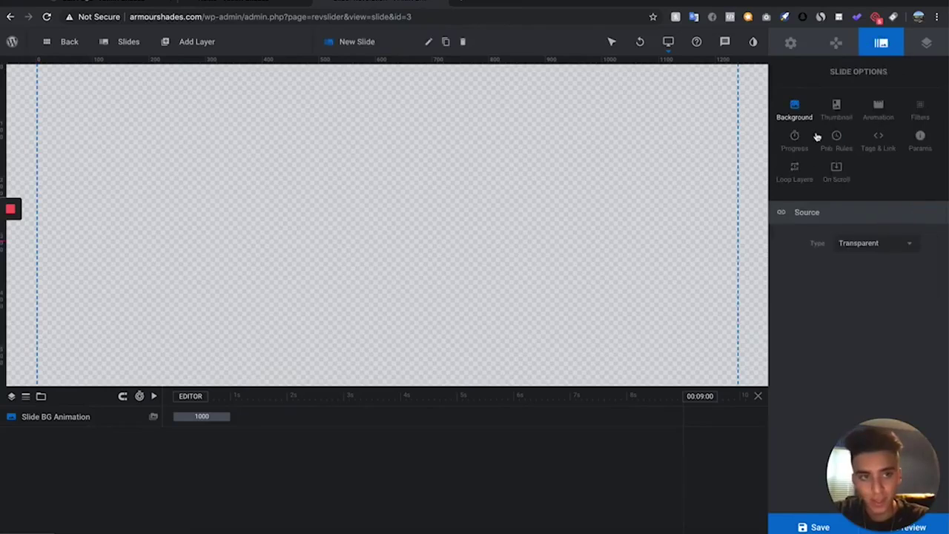
{"action": "left_click", "coordinate": [909, 245]}
{"action": "left_click", "coordinate": [848, 265]}
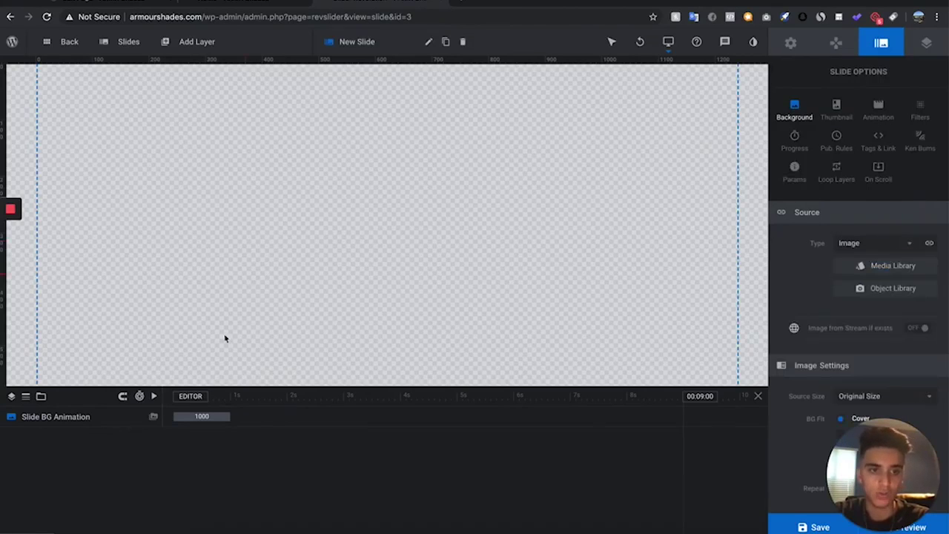
{"action": "left_click", "coordinate": [876, 243]}
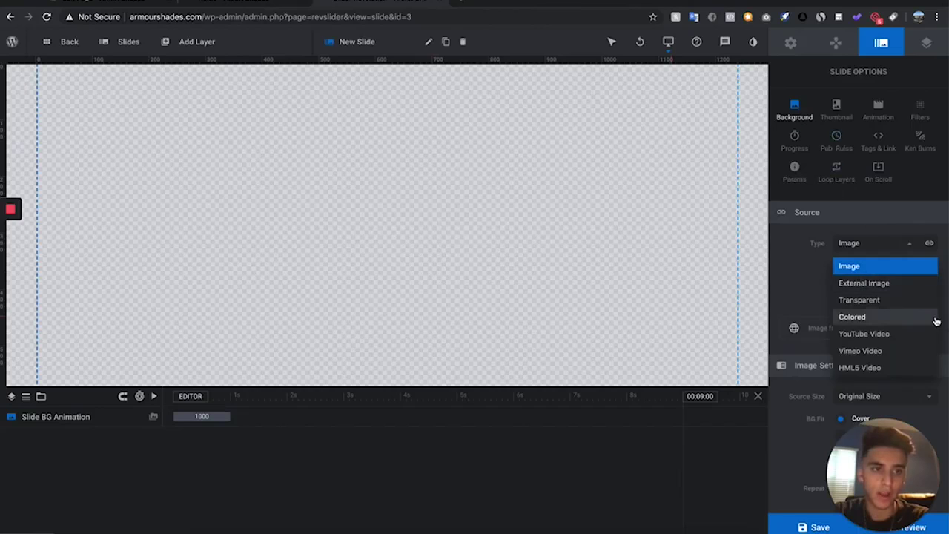
{"action": "left_click", "coordinate": [872, 270]}
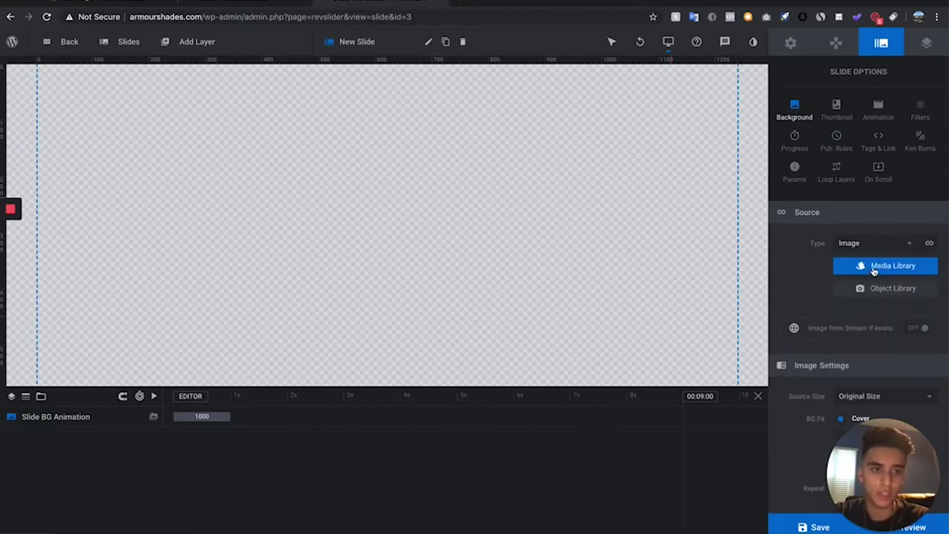
{"action": "left_click", "coordinate": [900, 267]}
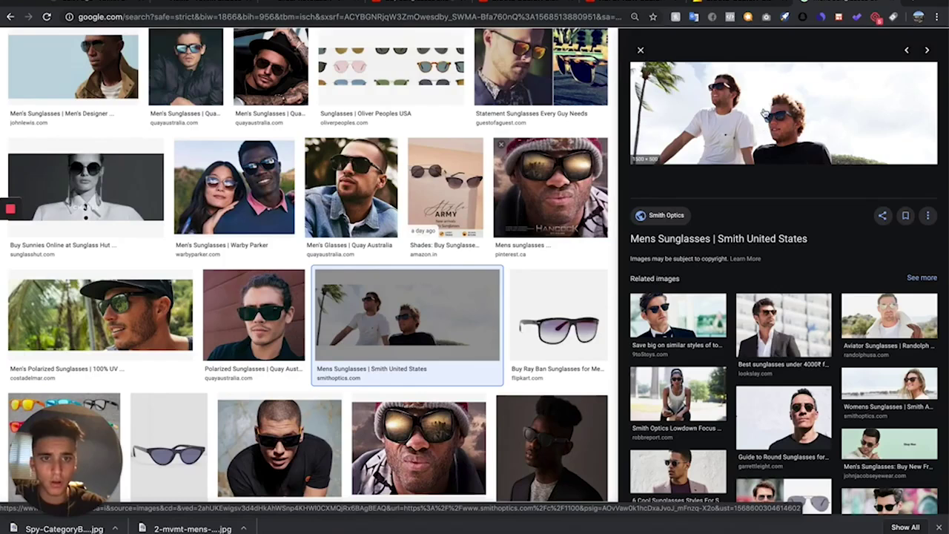
Step: Save the Smith Optics sunglasses photo of two men from the image search as the JPEG 2090409_1100_1500X500
{"action": "right_click", "coordinate": [770, 112]}
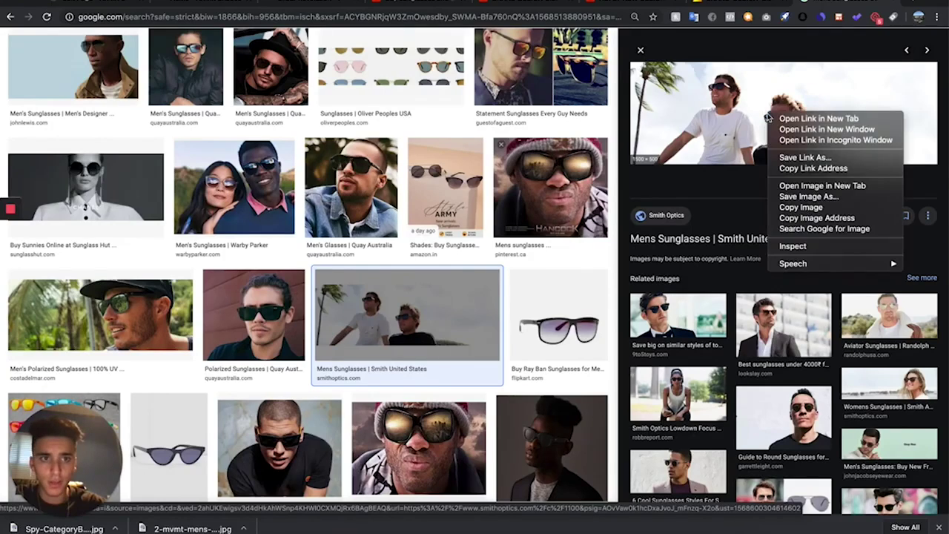
{"action": "left_click", "coordinate": [784, 197]}
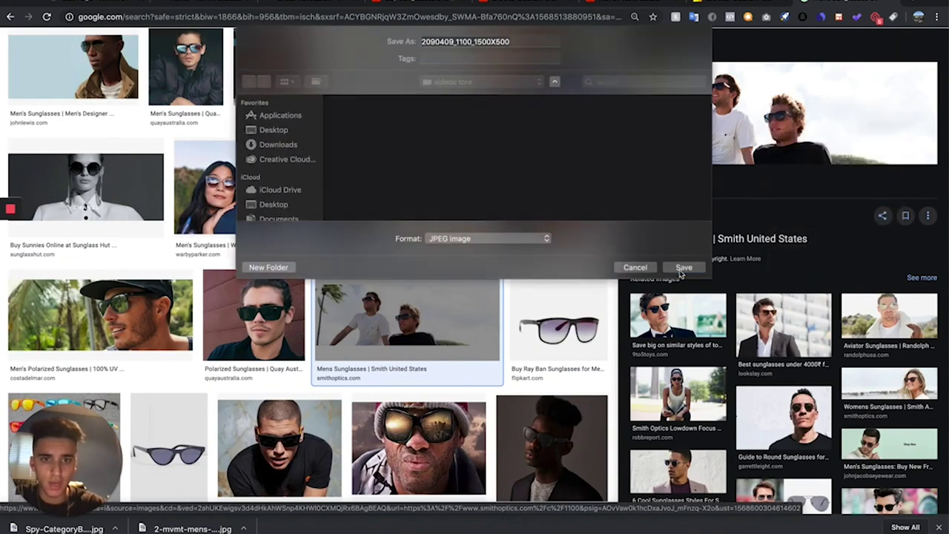
{"action": "left_click", "coordinate": [684, 267]}
{"action": "scroll", "coordinate": [385, 310], "scroll_direction": "up", "scroll_amount": 2}
{"action": "scroll", "coordinate": [384, 310], "scroll_direction": "up", "scroll_amount": 3}
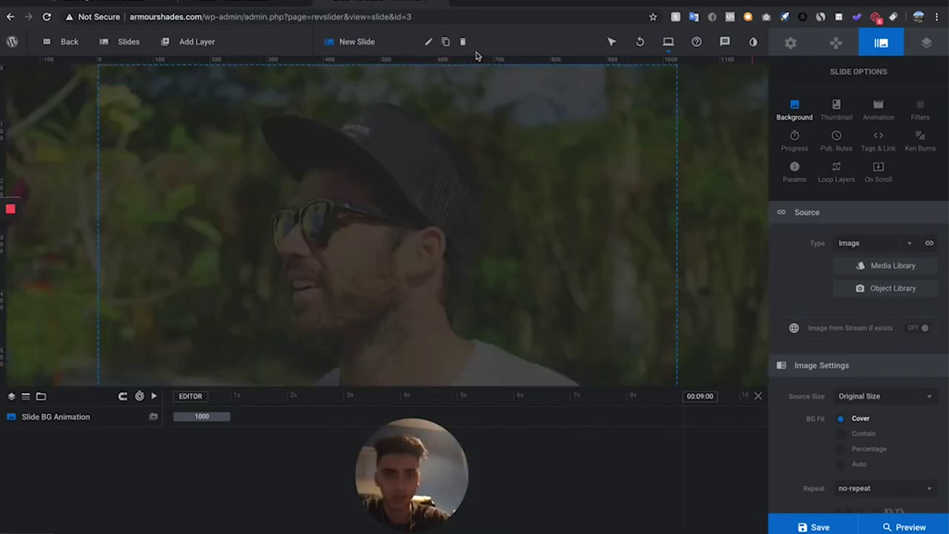
Step: Add a text layer to the slide in the uppercase Poppins 60px, weight 500 headline style
{"action": "left_click", "coordinate": [197, 42]}
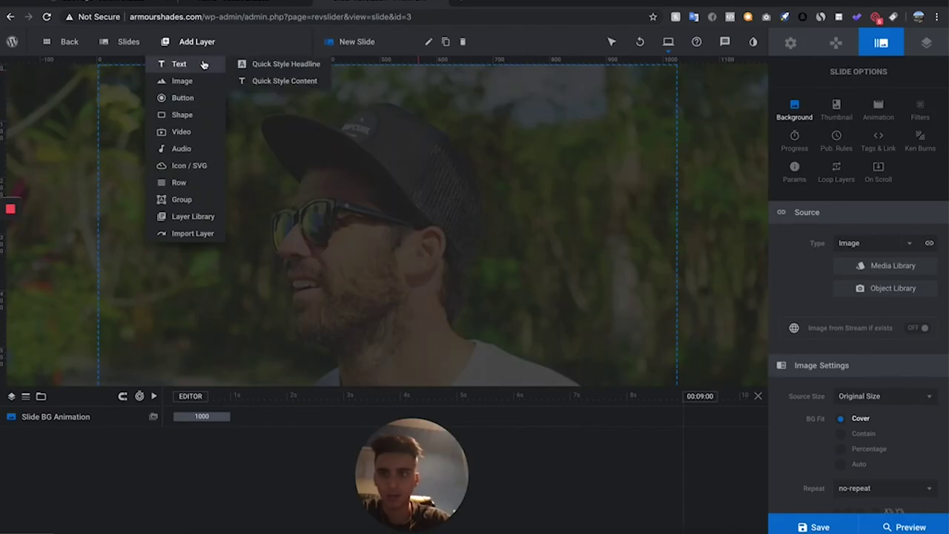
{"action": "left_click", "coordinate": [198, 65]}
{"action": "left_click", "coordinate": [303, 66]}
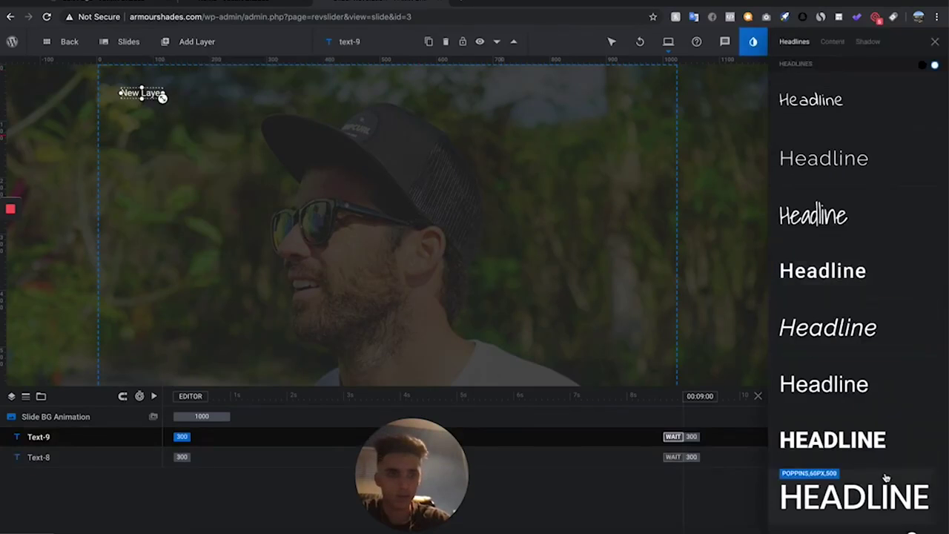
{"action": "scroll", "coordinate": [881, 442], "scroll_direction": "down", "scroll_amount": 1}
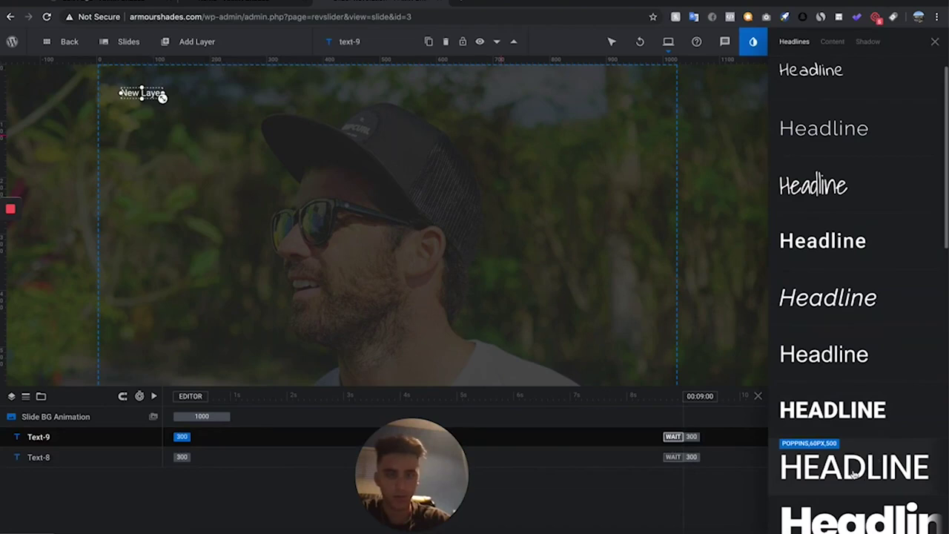
{"action": "left_click", "coordinate": [870, 478]}
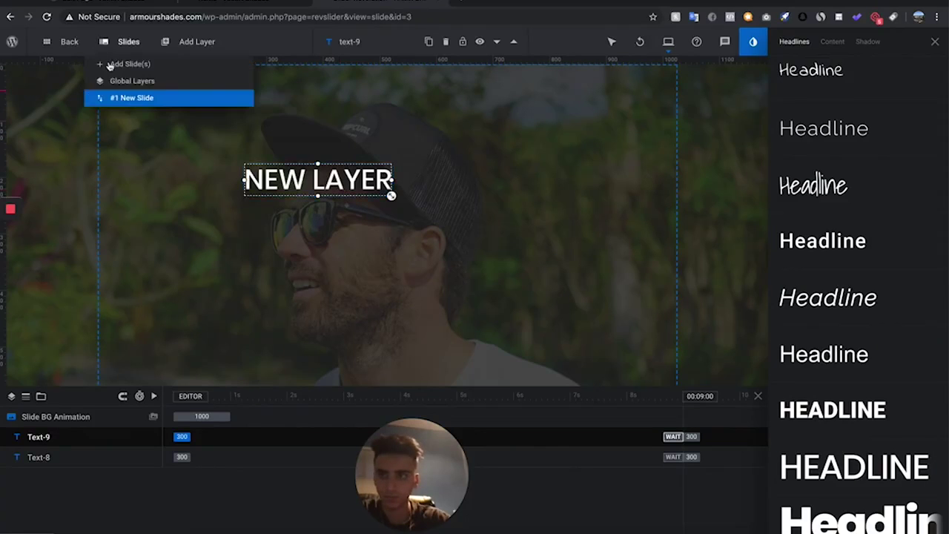
Step: Delete the extra small text layer from the slide's upper-left area and select the large headline layer
{"action": "left_click", "coordinate": [142, 93]}
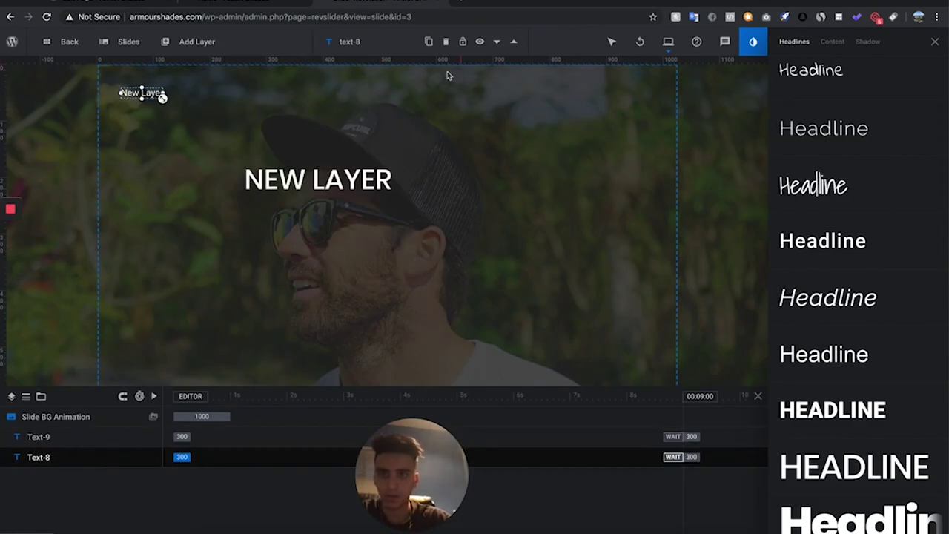
{"action": "left_click", "coordinate": [446, 42]}
{"action": "left_click", "coordinate": [345, 189]}
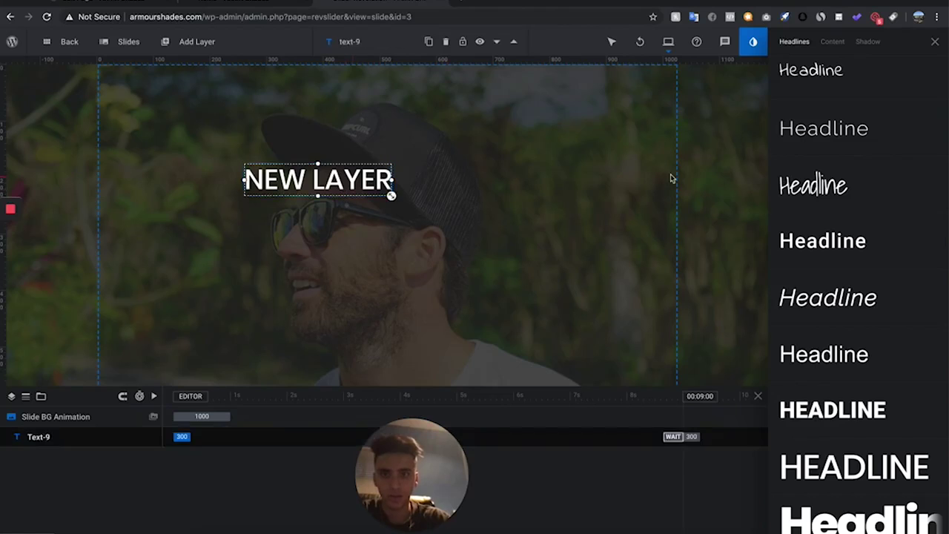
Step: Replace the headline layer's text with "fall 2019 collection"
{"action": "left_click", "coordinate": [936, 43]}
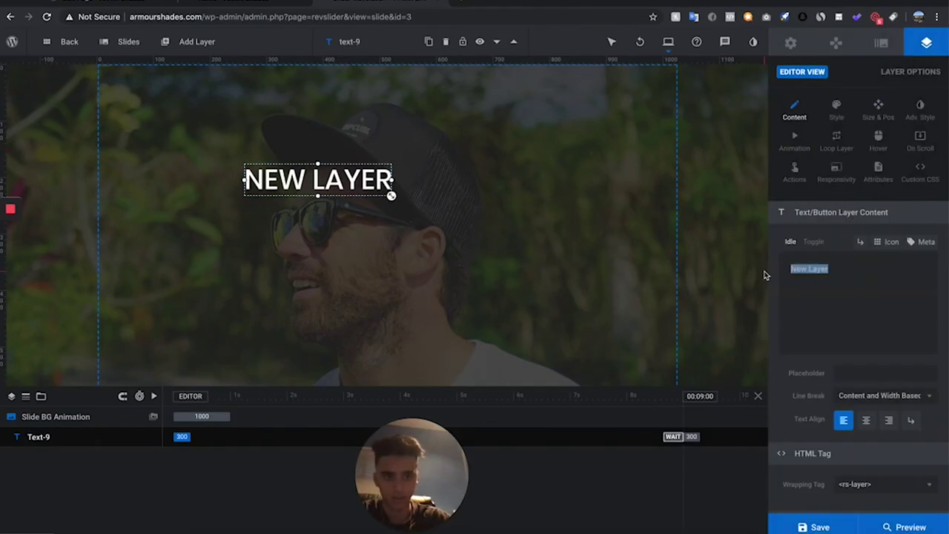
{"action": "type", "text": "fall"}
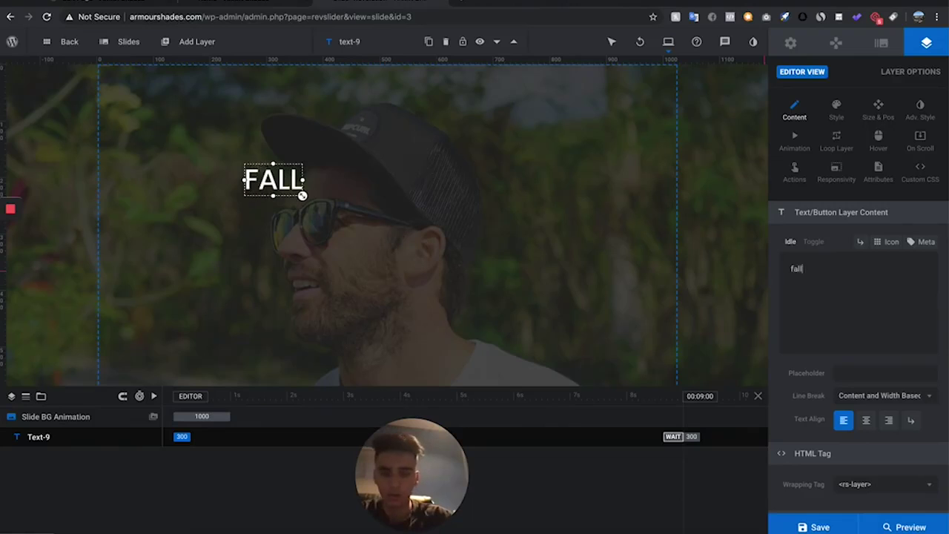
{"action": "type", "text": " 220"}
{"action": "key", "text": "BackSpace"}
{"action": "key", "text": "BackSpace"}
{"action": "type", "text": "019"}
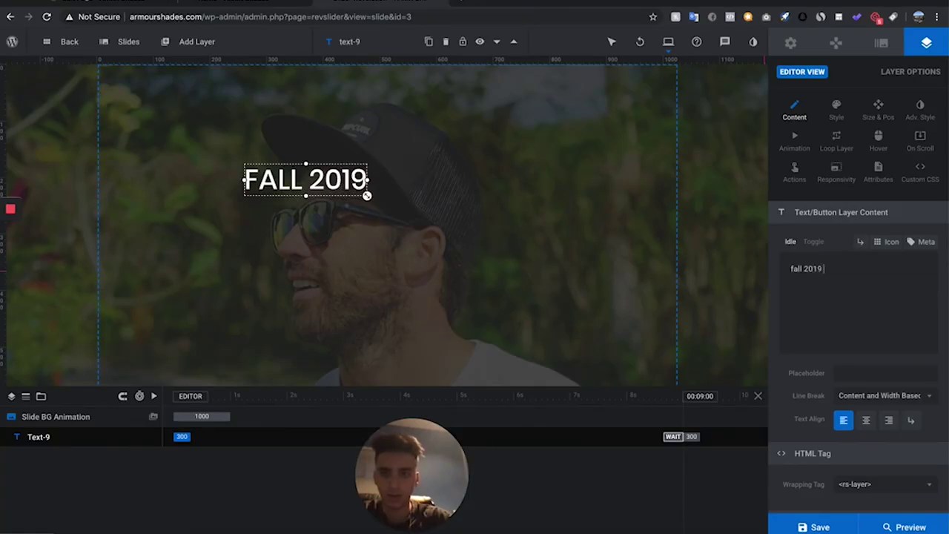
{"action": "type", "text": " collection"}
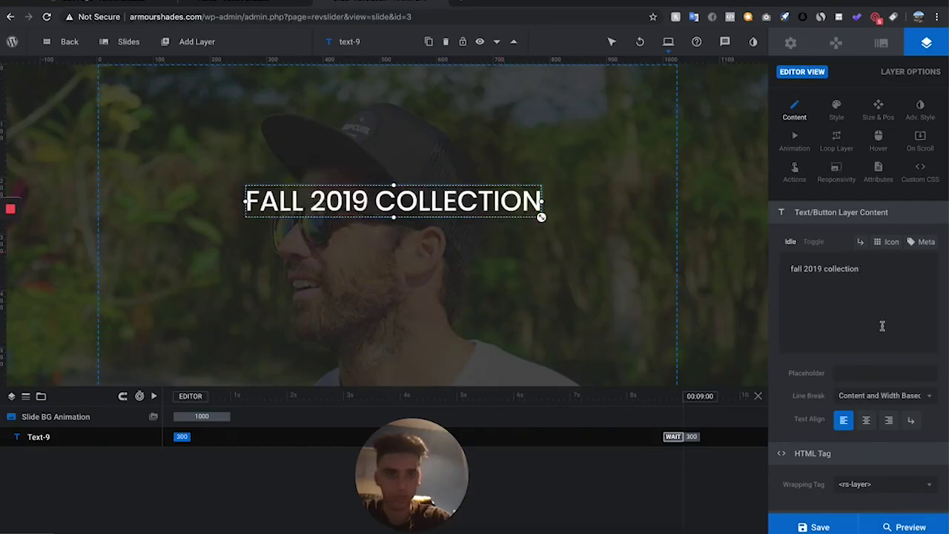
Step: Center the headline horizontally and vertically on the slide and enlarge it to a font size of about 65px
{"action": "left_click", "coordinate": [878, 113]}
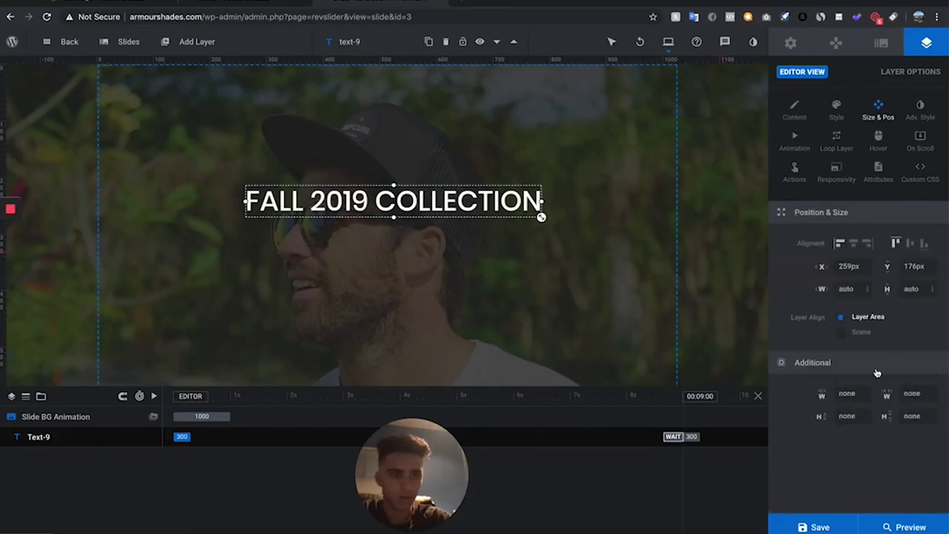
{"action": "left_click", "coordinate": [854, 246]}
{"action": "left_click", "coordinate": [909, 243]}
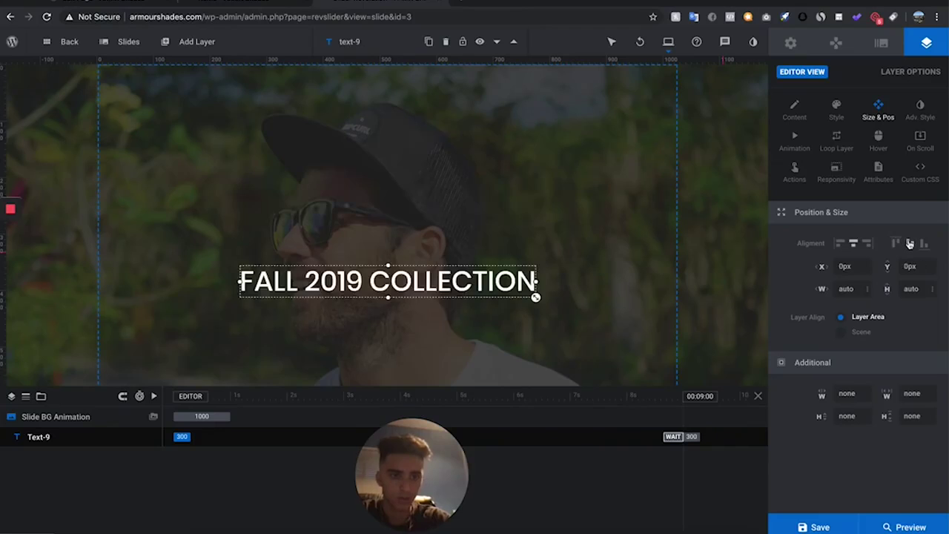
{"action": "scroll", "coordinate": [394, 255], "scroll_direction": "down", "scroll_amount": 2}
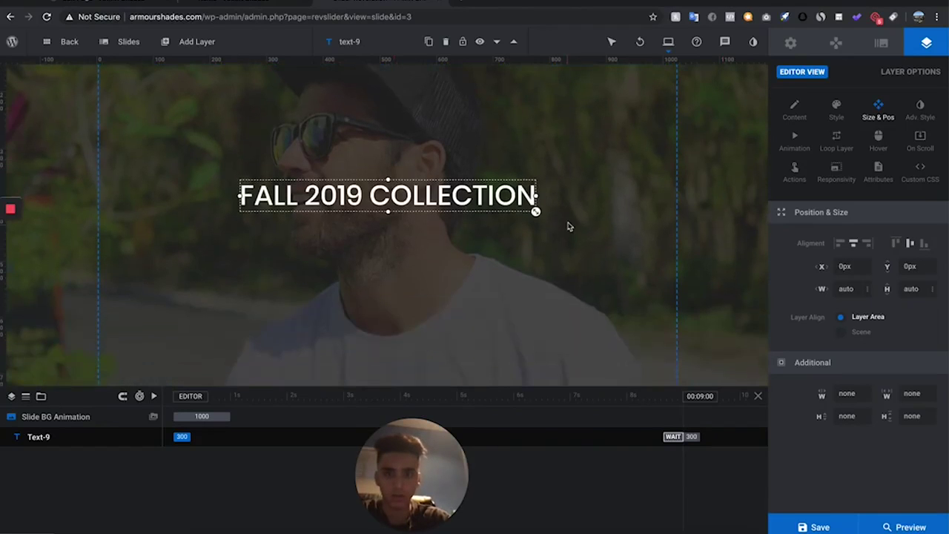
{"action": "mouse_move", "coordinate": [535, 212]}
{"action": "left_mouse_down"}
{"action": "mouse_move", "coordinate": [576, 232]}
{"action": "mouse_move", "coordinate": [545, 221]}
{"action": "left_mouse_up"}
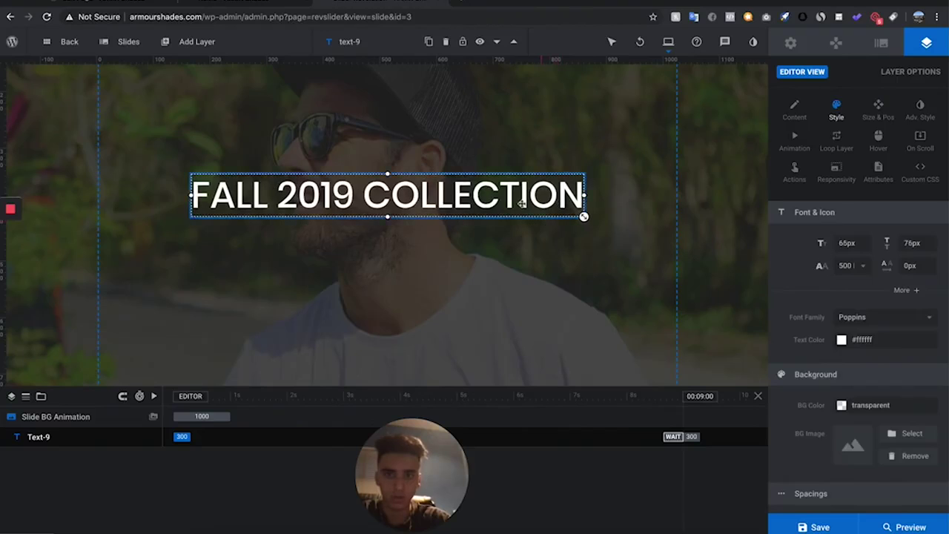
Step: Add a button layer to the slide in the small blue rectangular Click Here style, keeping its original size
{"action": "mouse_move", "coordinate": [191, 42]}
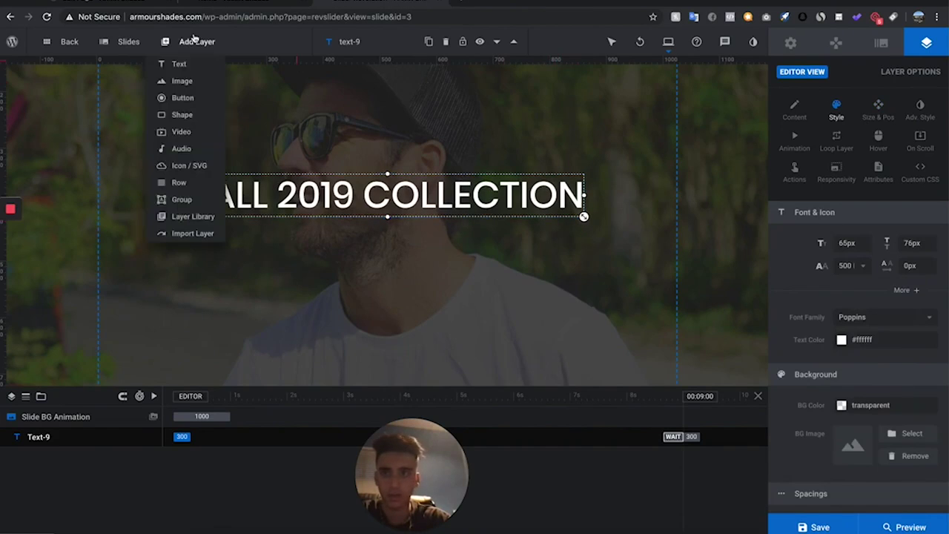
{"action": "left_click", "coordinate": [182, 97]}
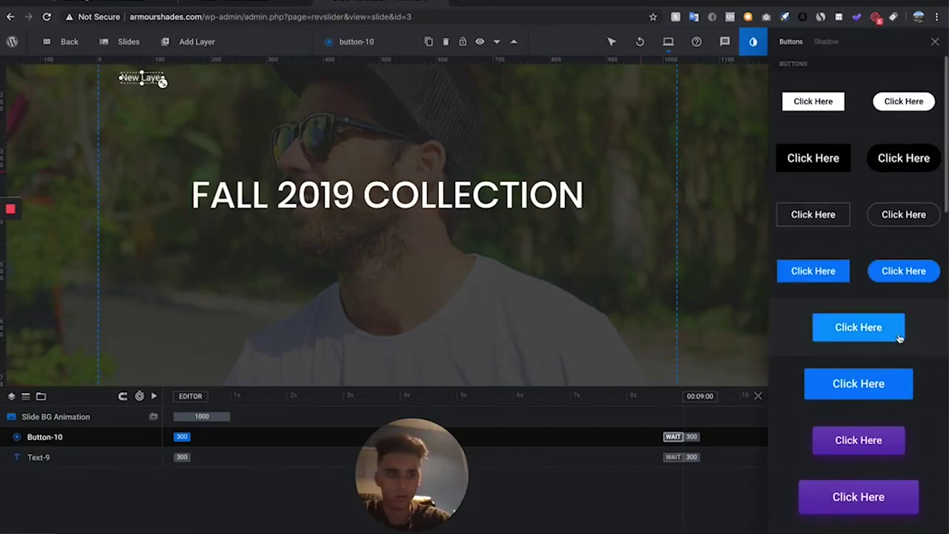
{"action": "scroll", "coordinate": [799, 427], "scroll_direction": "down", "scroll_amount": 3}
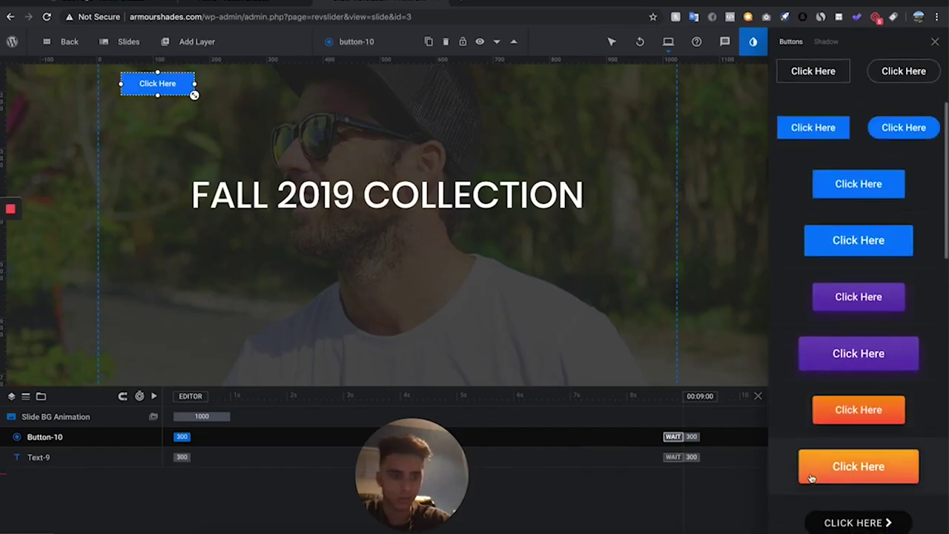
{"action": "left_click_drag", "start_coordinate": [194, 95], "coordinate": [193, 119]}
{"action": "key", "text": "ctrl+z"}
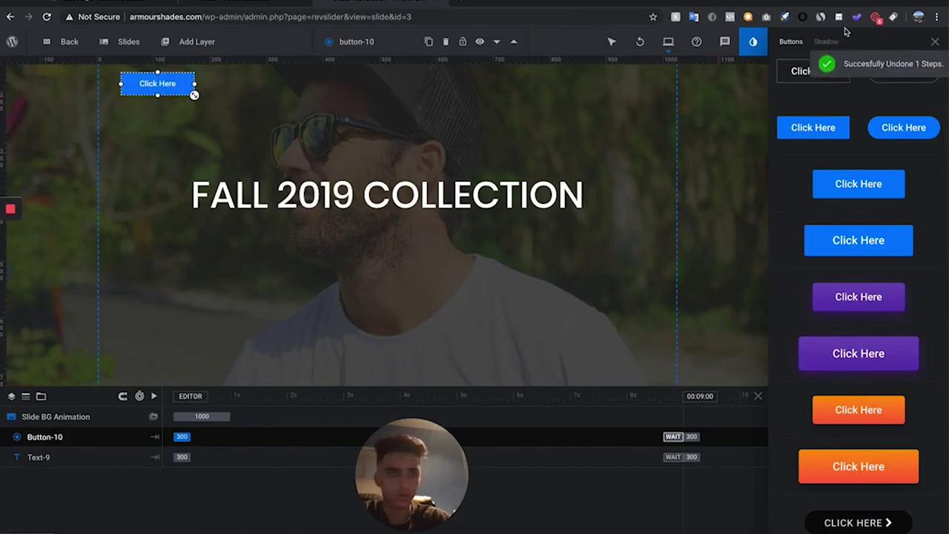
Step: Centre the Click Here button layer horizontally and vertically, and move it just below the FALL 2019 COLLECTION heading
{"action": "left_click", "coordinate": [934, 43]}
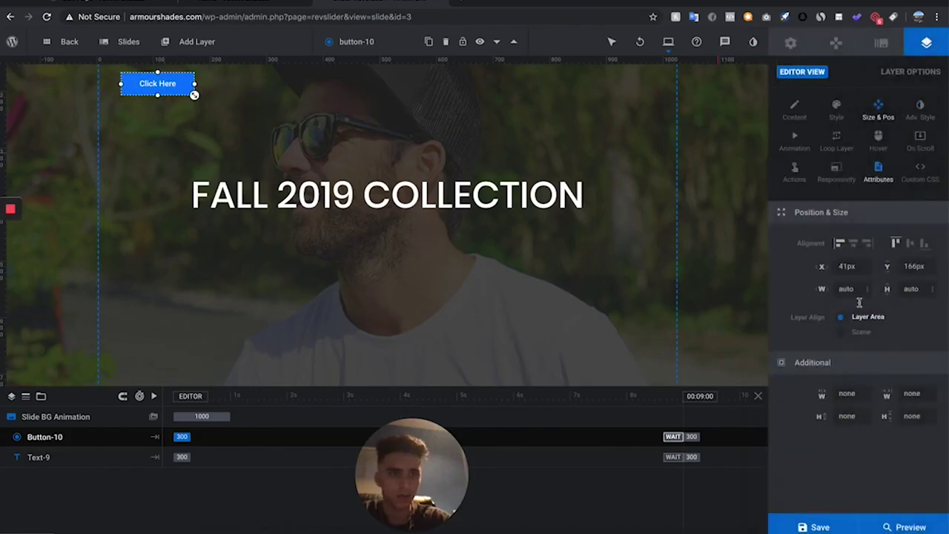
{"action": "left_click", "coordinate": [853, 243]}
{"action": "left_click", "coordinate": [910, 243]}
{"action": "left_click_drag", "start_coordinate": [404, 201], "coordinate": [402, 233]}
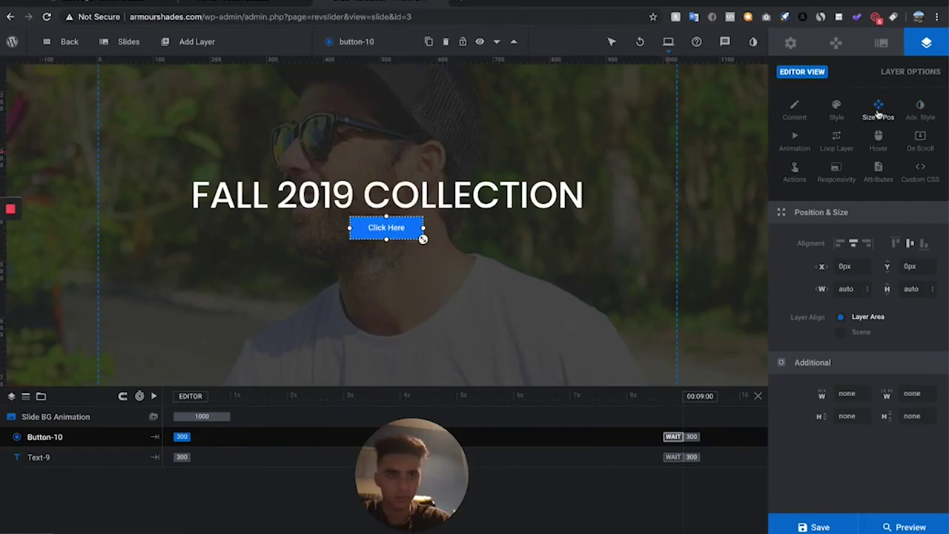
Step: Replace the button layer's text with "SHOP NOW"
{"action": "left_click", "coordinate": [789, 113]}
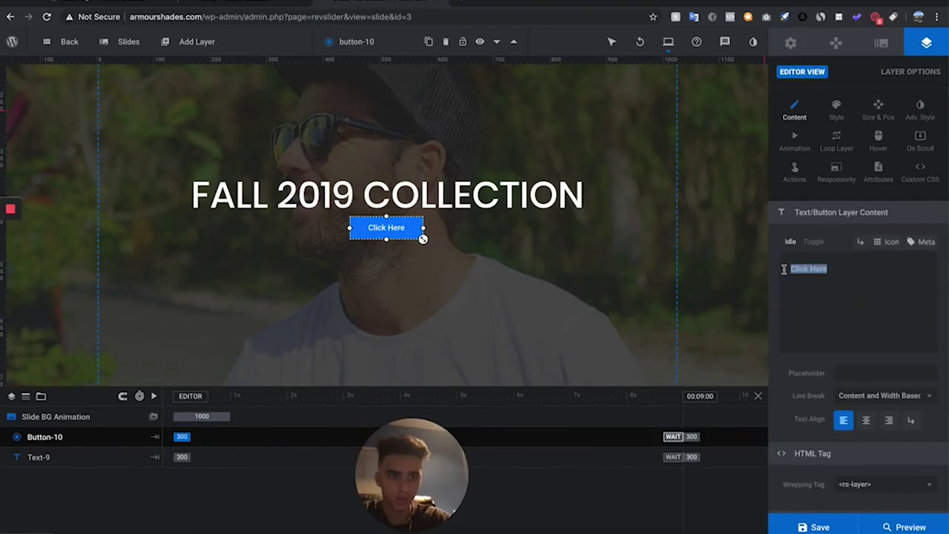
{"action": "key", "text": "BackSpace"}
{"action": "type", "text": "Shop"}
{"action": "key", "text": "BackSpace"}
{"action": "key", "text": "BackSpace"}
{"action": "key", "text": "BackSpace"}
{"action": "key", "text": "BackSpace"}
{"action": "type", "text": "SHOP NOW"}
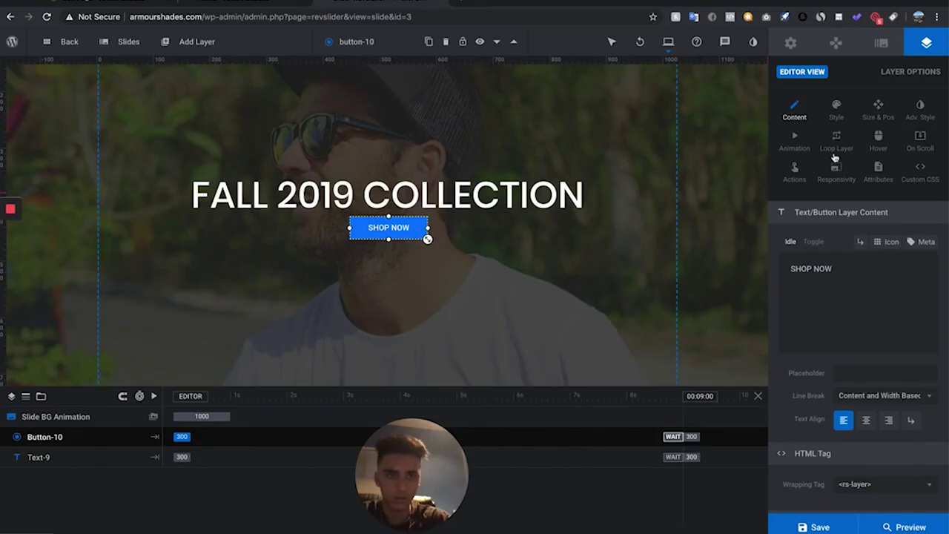
Step: Change the SHOP NOW button's background colour to the orange #ffb238
{"action": "left_click", "coordinate": [836, 113]}
{"action": "left_click", "coordinate": [864, 345]}
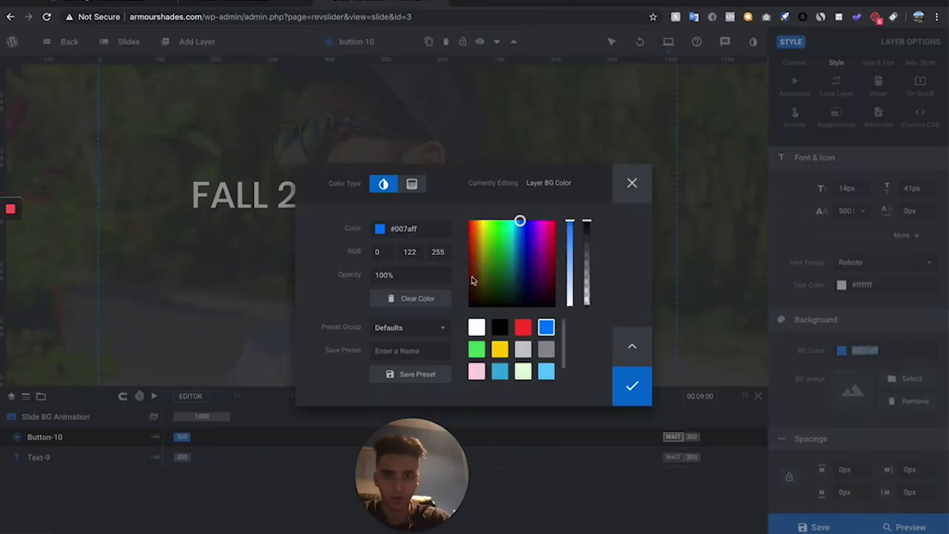
{"action": "left_click_drag", "start_coordinate": [492, 236], "coordinate": [478, 220]}
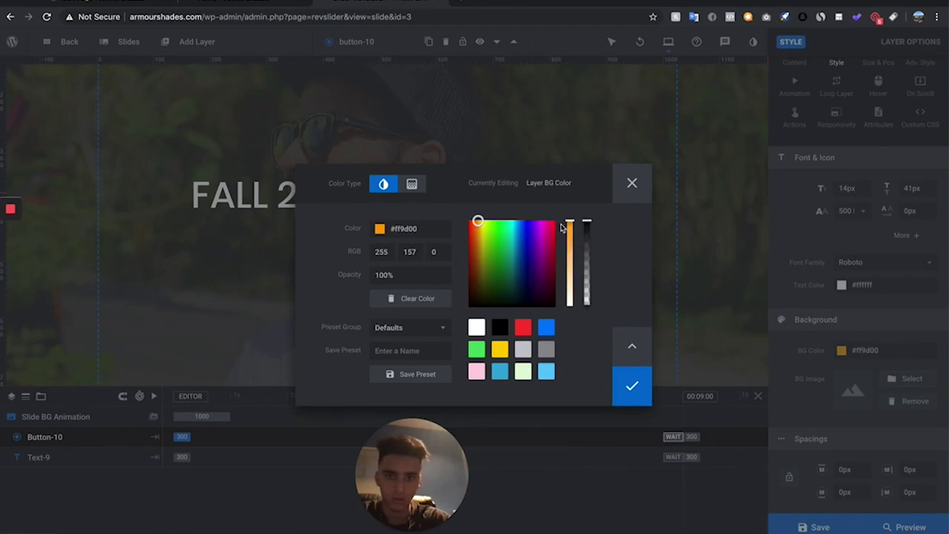
{"action": "left_click_drag", "start_coordinate": [568, 227], "coordinate": [571, 240]}
{"action": "left_click", "coordinate": [632, 385]}
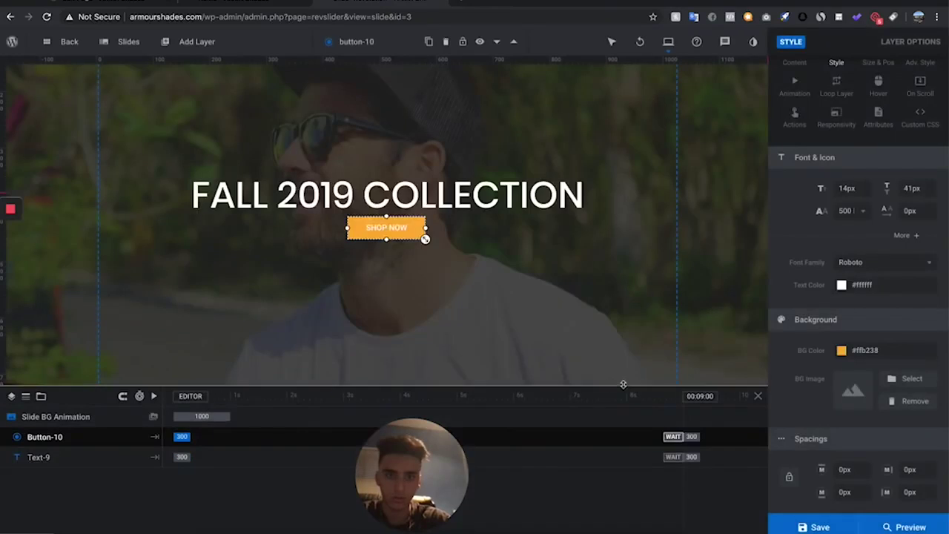
Step: Scale up the SHOP NOW button to a font size of about 17px, check its colour unselected, and save the slide
{"action": "mouse_move", "coordinate": [425, 240]}
{"action": "left_mouse_down"}
{"action": "mouse_move", "coordinate": [434, 254]}
{"action": "mouse_move", "coordinate": [415, 232]}
{"action": "left_mouse_up"}
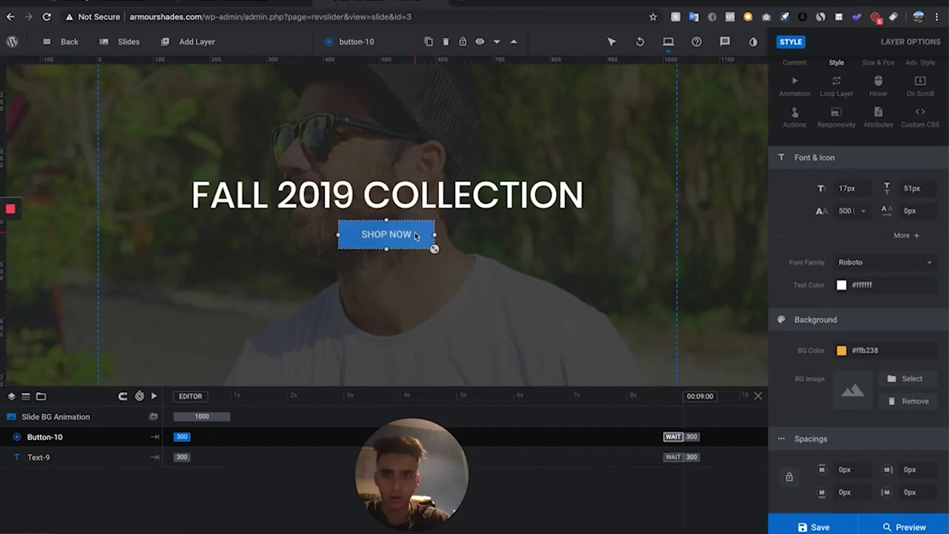
{"action": "left_click", "coordinate": [497, 287]}
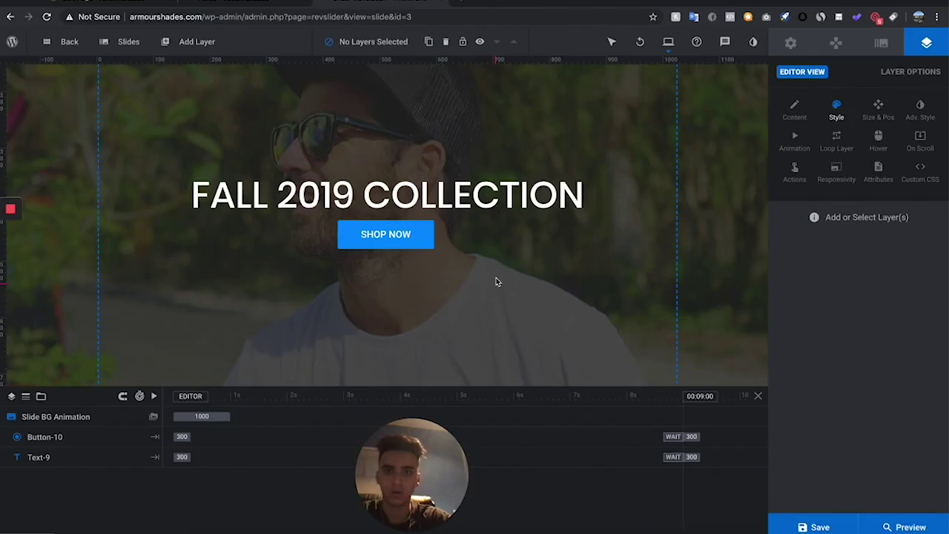
{"action": "left_click", "coordinate": [401, 234]}
{"action": "left_click", "coordinate": [635, 308]}
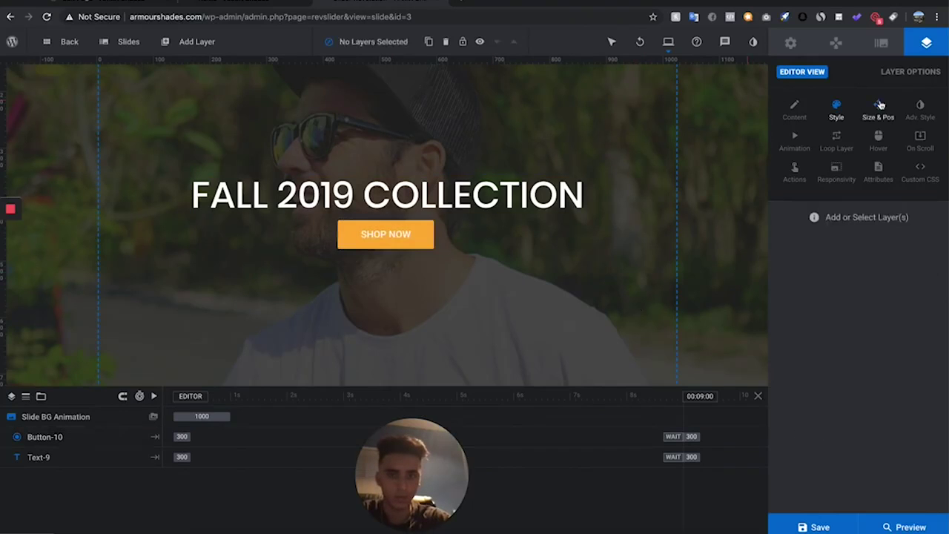
{"action": "key", "text": "ctrl+s"}
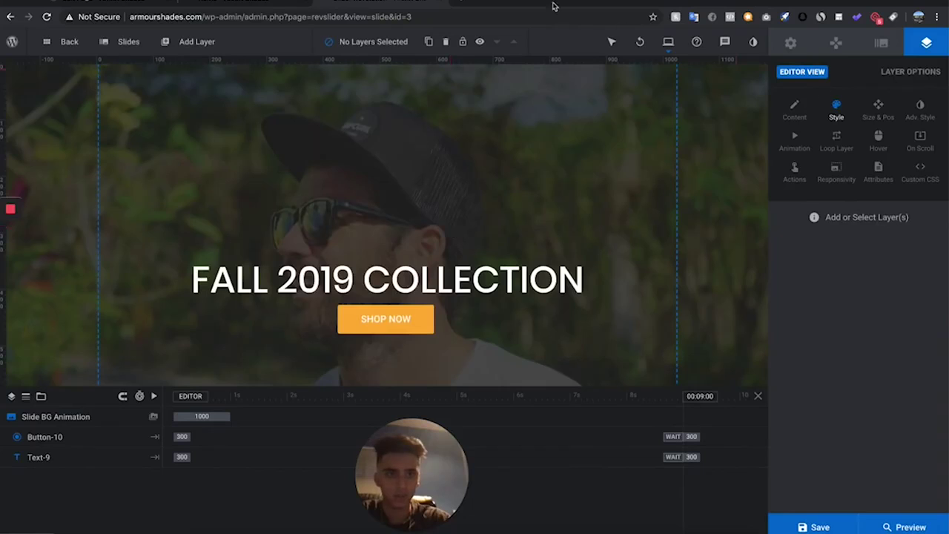
Step: Switch to the Desktop layout and centre the FALL 2019 COLLECTION heading horizontally and vertically
{"action": "mouse_move", "coordinate": [666, 43]}
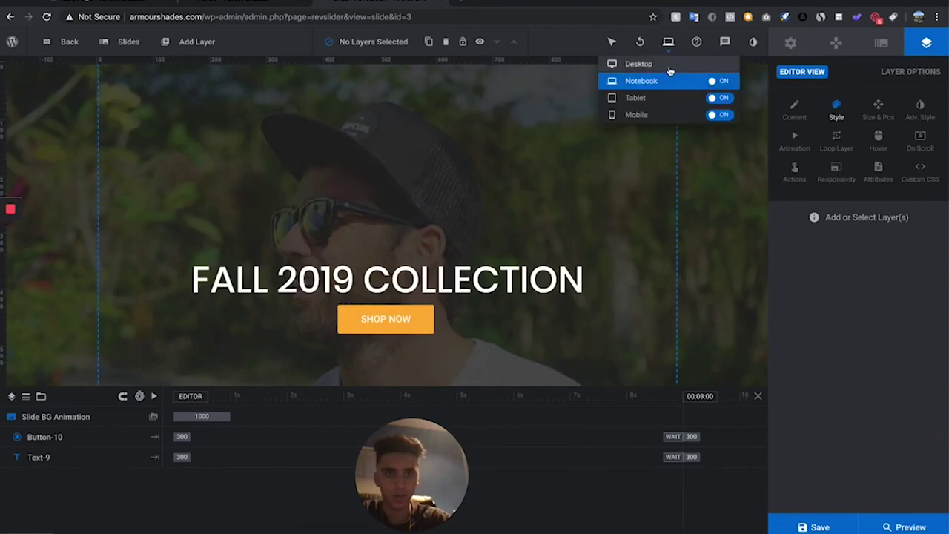
{"action": "left_click", "coordinate": [669, 66]}
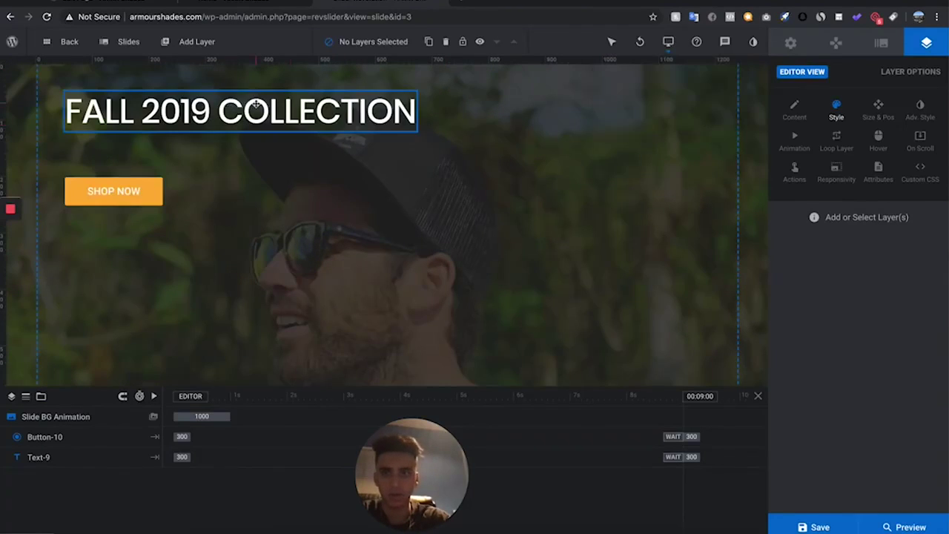
{"action": "left_click", "coordinate": [256, 105]}
{"action": "left_click", "coordinate": [864, 107]}
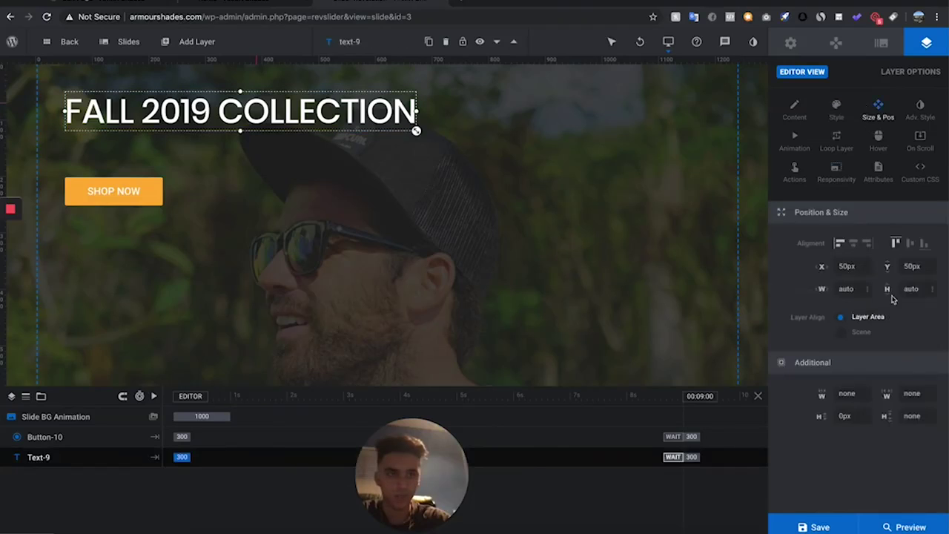
{"action": "left_click", "coordinate": [854, 245]}
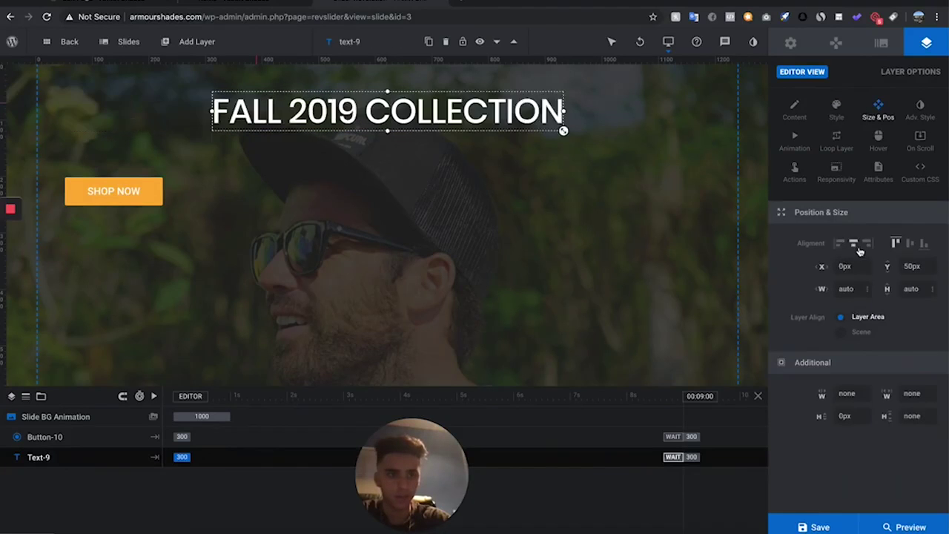
{"action": "left_click", "coordinate": [912, 245]}
Step: Scale up the FALL 2019 COLLECTION heading in the Desktop layout to a font size of about 79px
{"action": "left_click", "coordinate": [152, 194]}
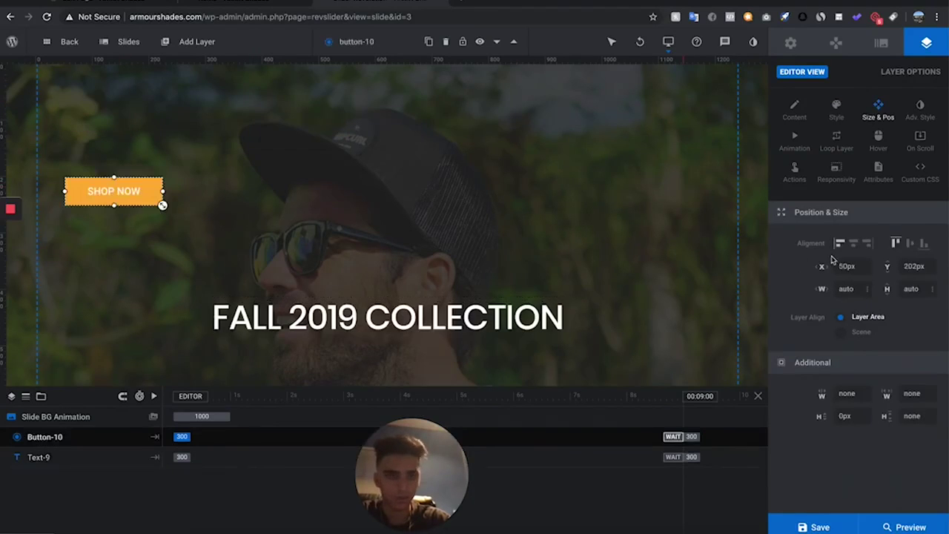
{"action": "left_click", "coordinate": [532, 327]}
{"action": "scroll", "coordinate": [551, 267], "scroll_direction": "down", "scroll_amount": 3}
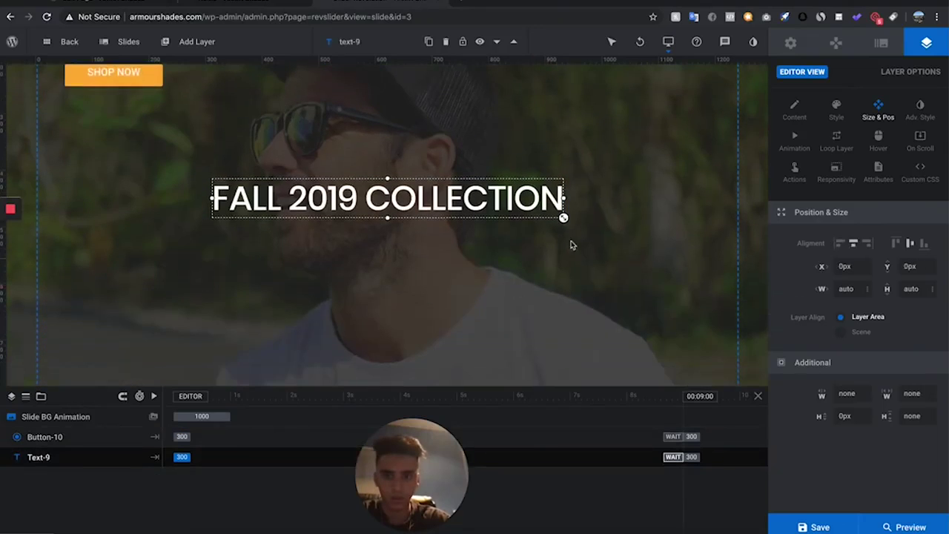
{"action": "left_click_drag", "start_coordinate": [565, 215], "coordinate": [620, 224]}
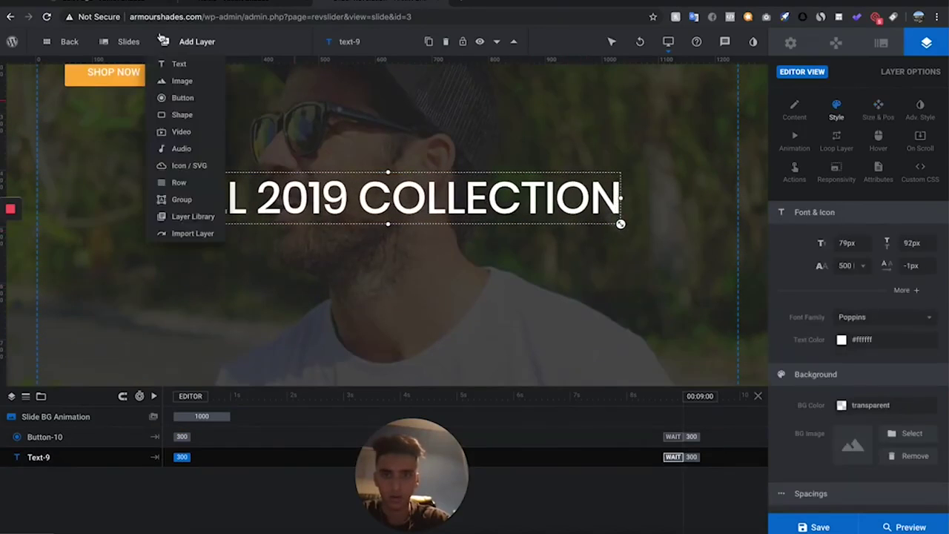
Step: Centre the SHOP NOW button in the Desktop layout and move it just below the heading
{"action": "left_click", "coordinate": [106, 84]}
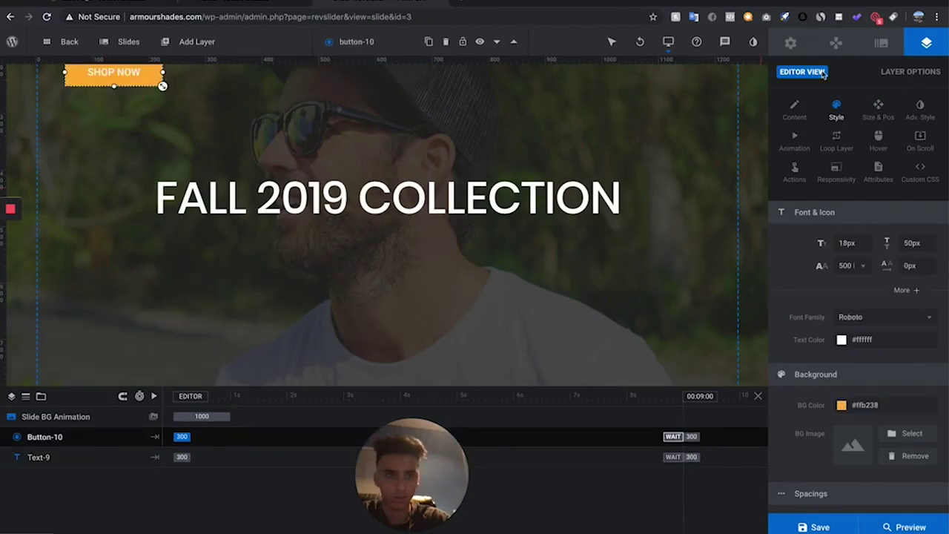
{"action": "left_click", "coordinate": [881, 113]}
{"action": "left_click", "coordinate": [855, 244]}
{"action": "left_click", "coordinate": [921, 244]}
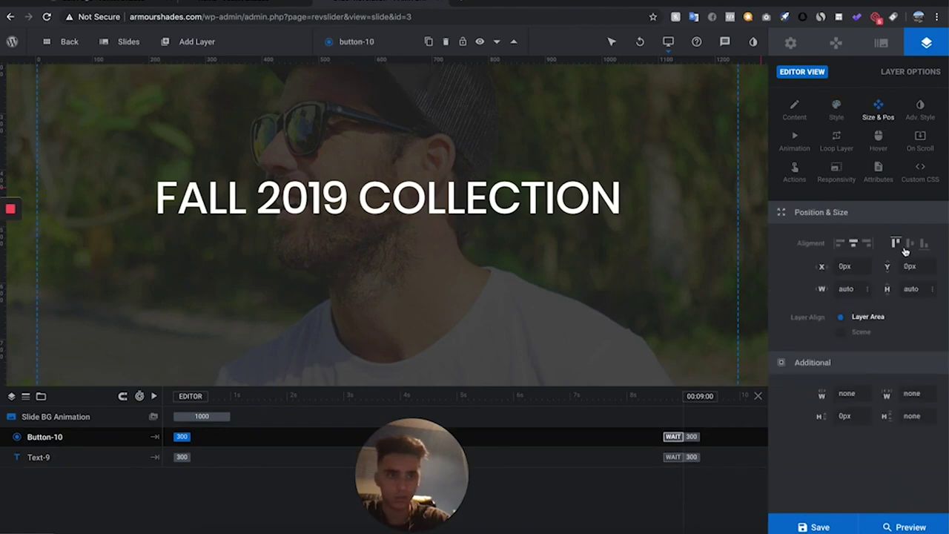
{"action": "left_click", "coordinate": [910, 245]}
{"action": "left_click_drag", "start_coordinate": [436, 212], "coordinate": [434, 251]}
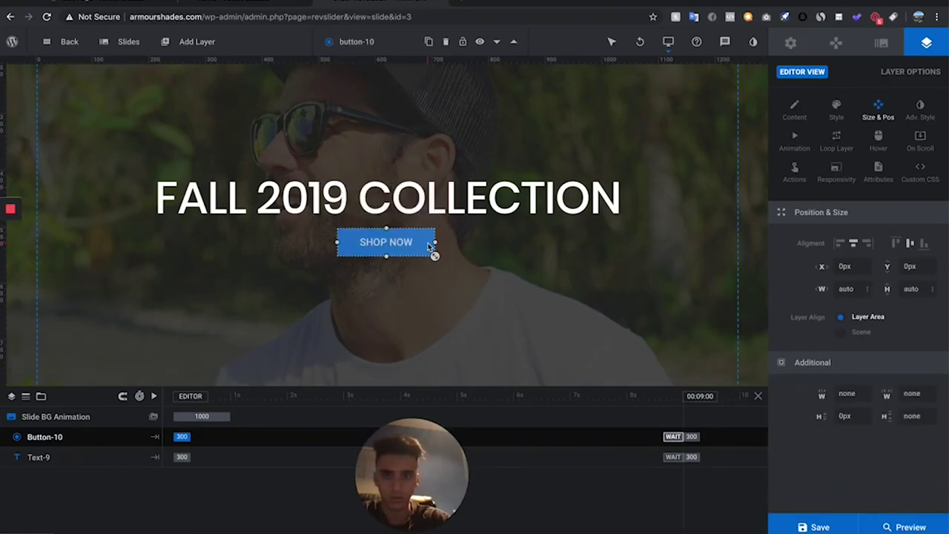
Step: Scale up the Desktop SHOP NOW button to a font size of about 21px and save the slide
{"action": "left_click", "coordinate": [836, 110]}
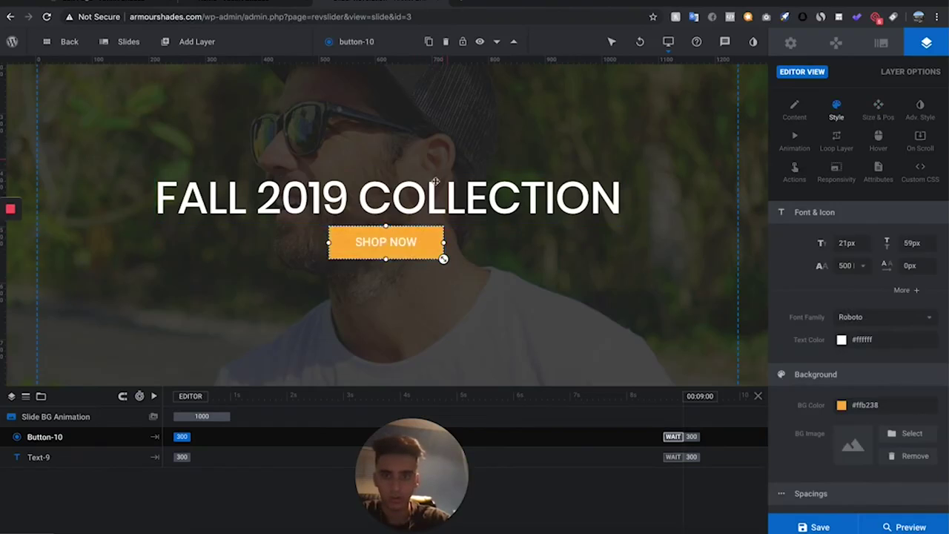
{"action": "scroll", "coordinate": [437, 185], "scroll_direction": "down", "scroll_amount": 3}
{"action": "scroll", "coordinate": [433, 194], "scroll_direction": "up", "scroll_amount": 5}
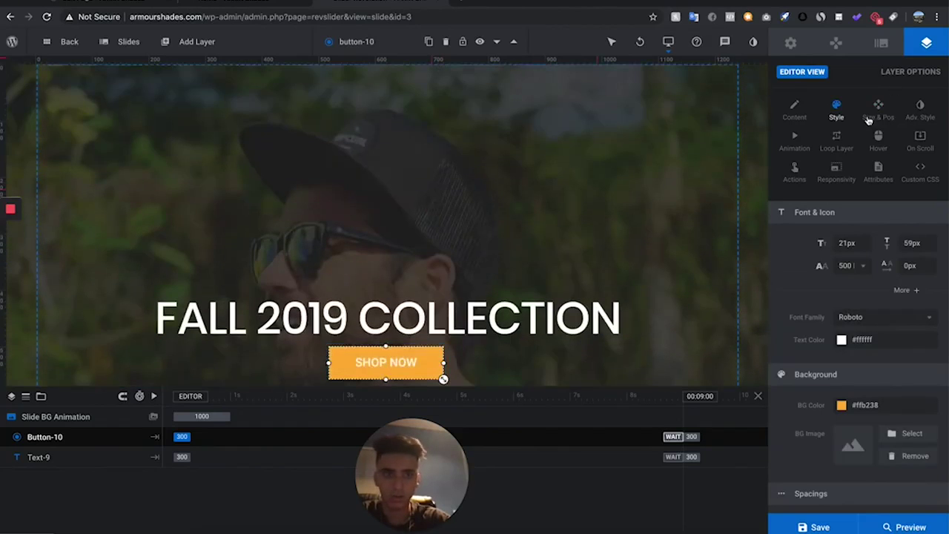
{"action": "key", "text": "ctrl+s"}
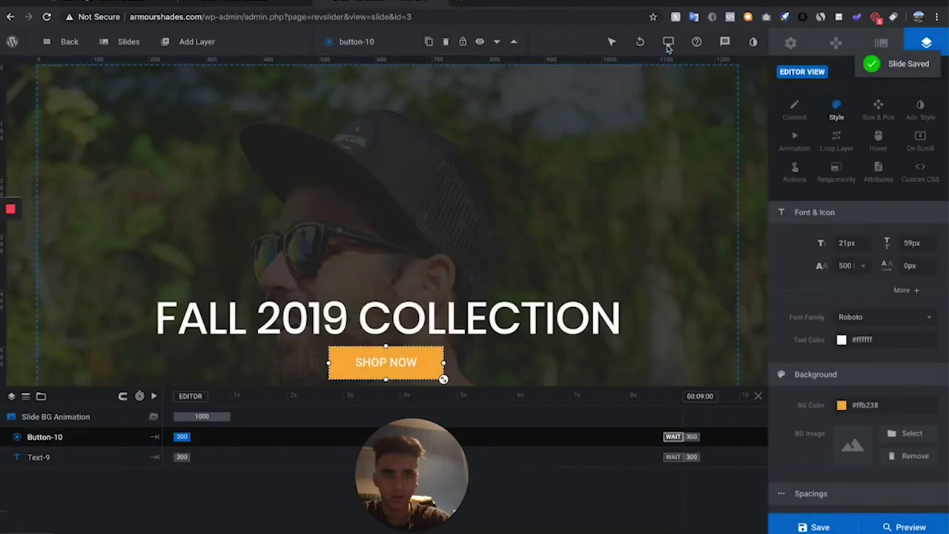
Step: Switch to the Tablet layout, check the heading and button placement, and save the slide
{"action": "mouse_move", "coordinate": [668, 42]}
{"action": "left_click", "coordinate": [623, 99]}
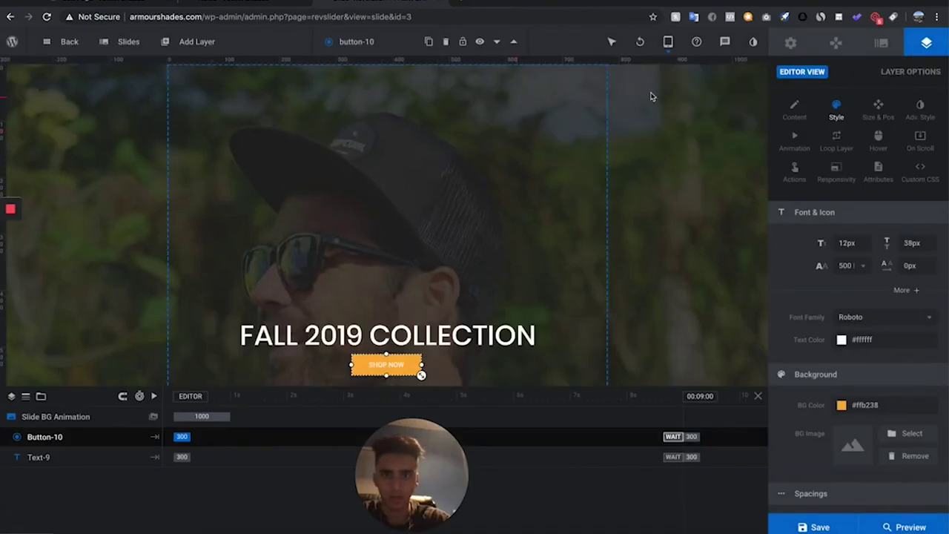
{"action": "scroll", "coordinate": [362, 225], "scroll_direction": "down", "scroll_amount": 2}
{"action": "left_click", "coordinate": [429, 264]}
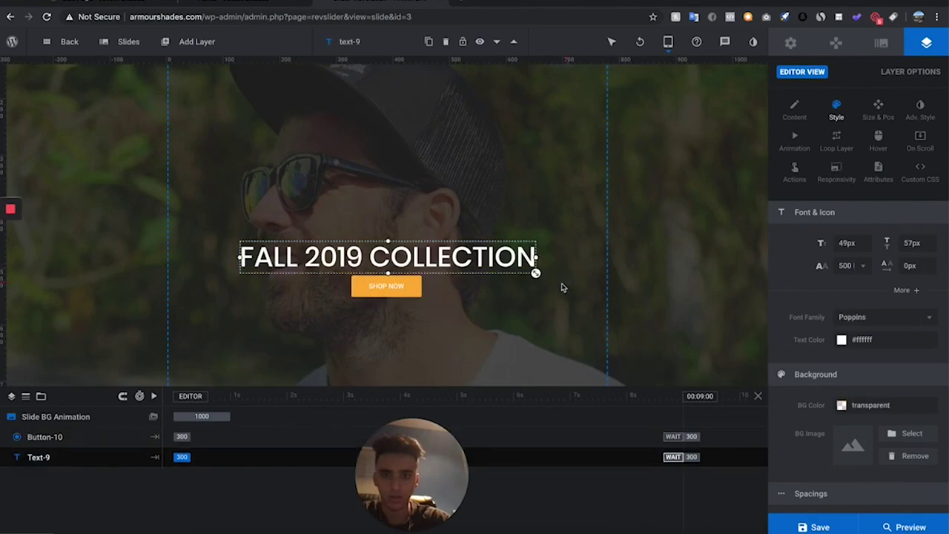
{"action": "left_click", "coordinate": [431, 293]}
{"action": "scroll", "coordinate": [430, 293], "scroll_direction": "down", "scroll_amount": 2}
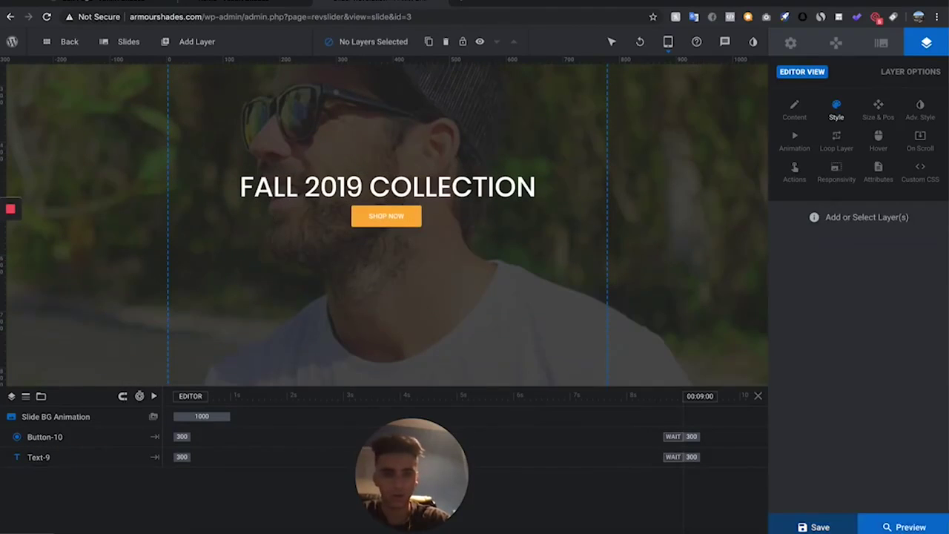
{"action": "key", "text": "ctrl+s"}
Step: Switch to the Mobile layout and scale up the FALL 2019 COLLECTION heading to a font size of about 37px
{"action": "mouse_move", "coordinate": [670, 48]}
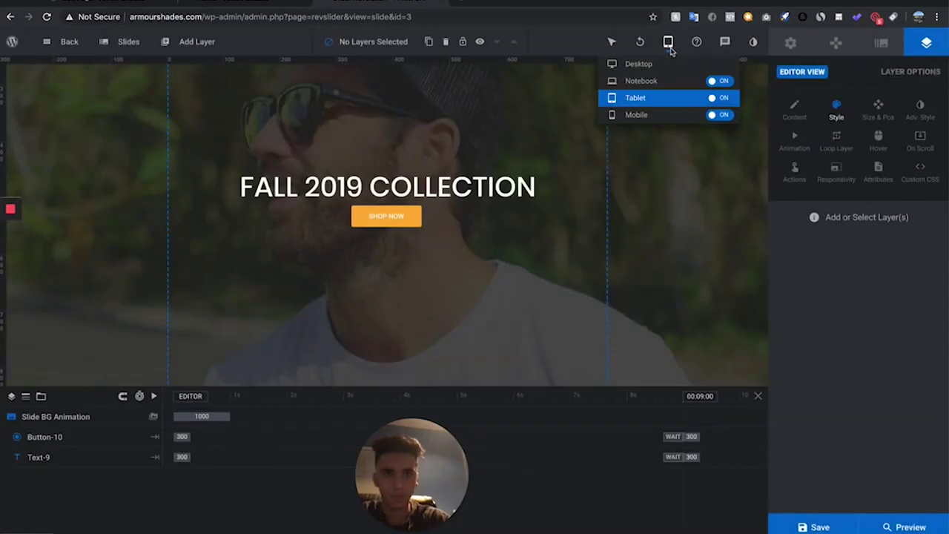
{"action": "left_click", "coordinate": [657, 115]}
{"action": "left_click", "coordinate": [477, 191]}
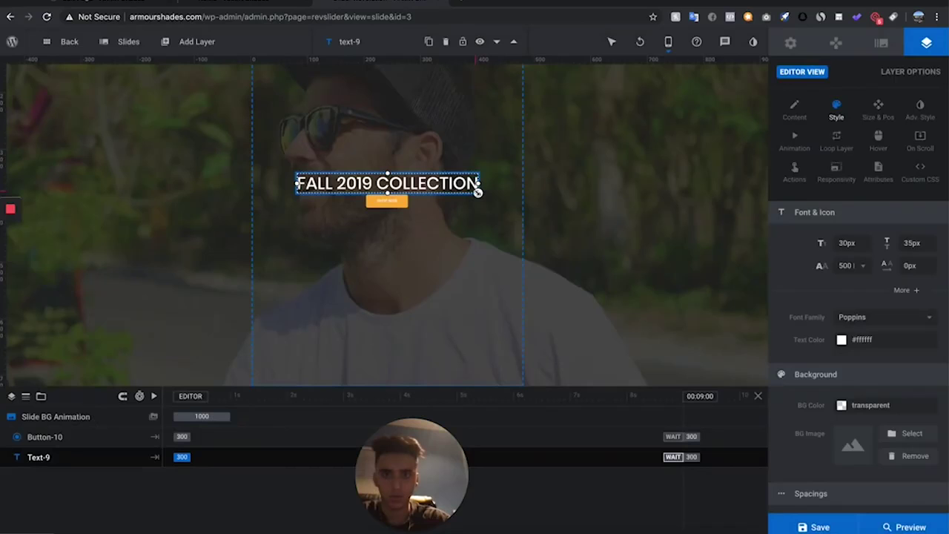
{"action": "left_click_drag", "start_coordinate": [477, 192], "coordinate": [500, 189]}
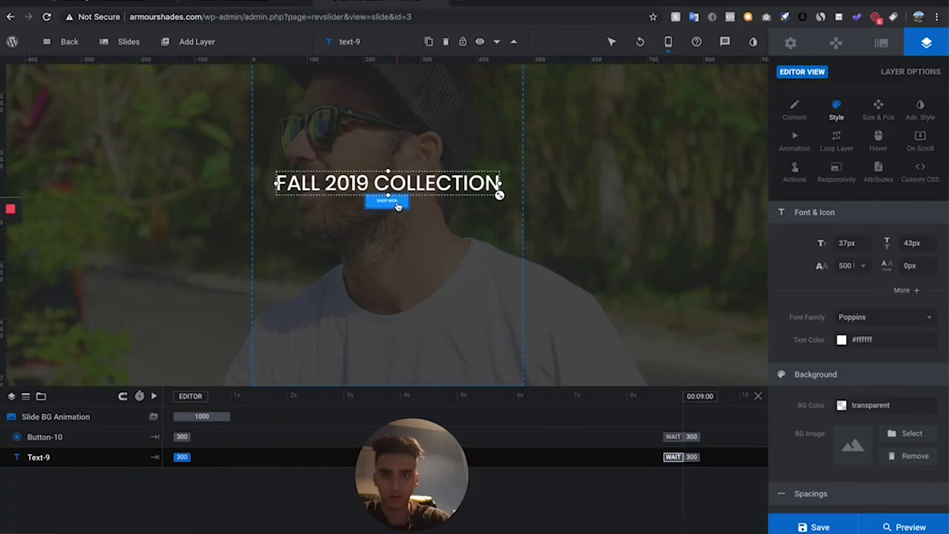
Step: Scale up the Mobile SHOP NOW button to a font size of about 10px, keeping it below the heading, and save the slide
{"action": "left_click", "coordinate": [397, 210]}
{"action": "left_click_drag", "start_coordinate": [407, 214], "coordinate": [419, 219]}
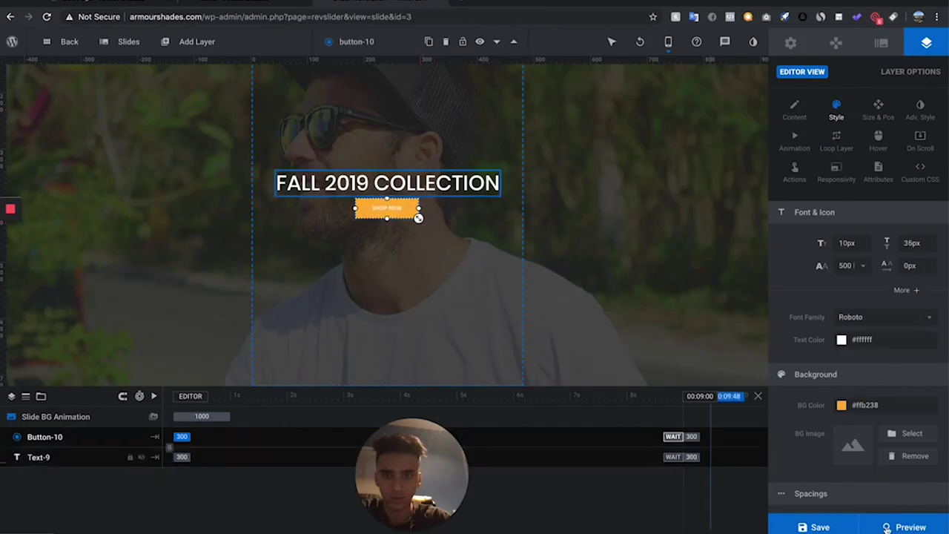
{"action": "left_click", "coordinate": [814, 528]}
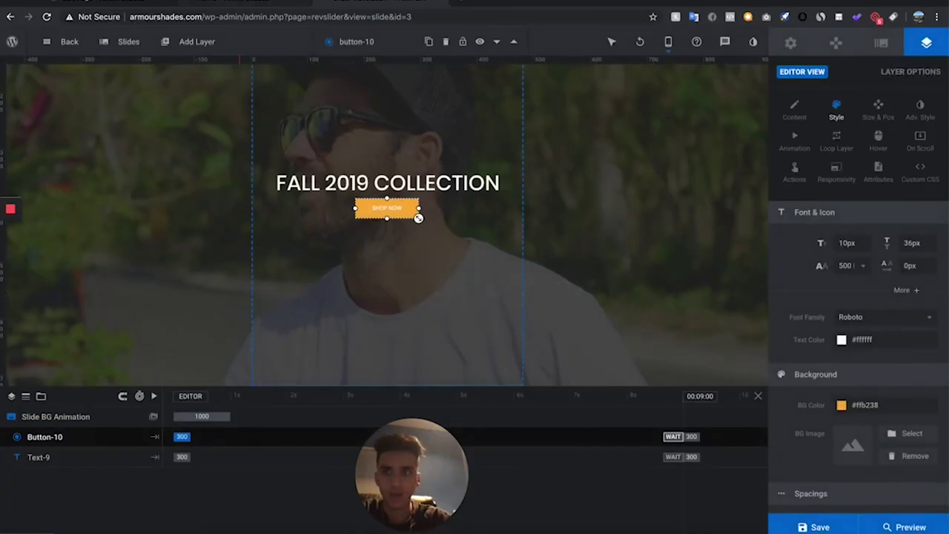
Step: Go to the Home page editor and select Slider 1 as the module for the Revolution Slider 6 element
{"action": "left_click", "coordinate": [87, 5]}
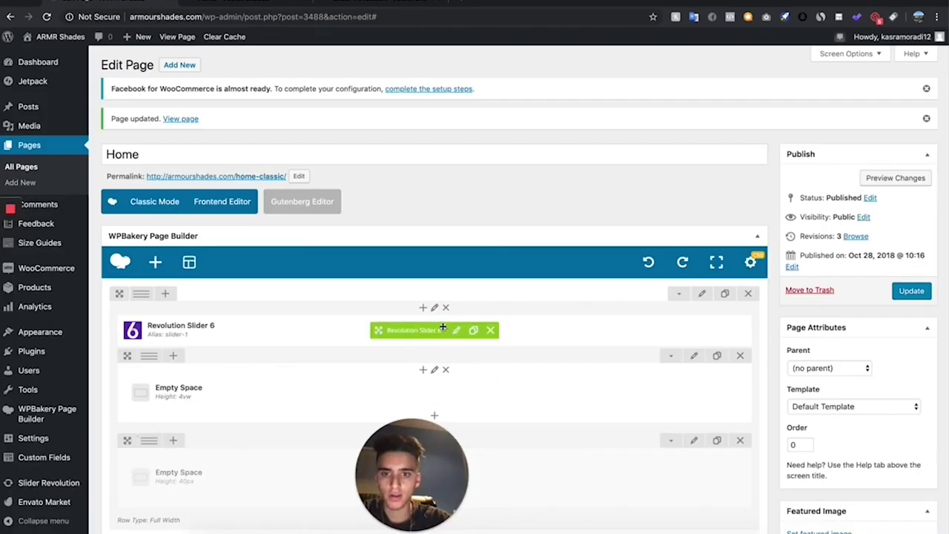
{"action": "left_click", "coordinate": [456, 329]}
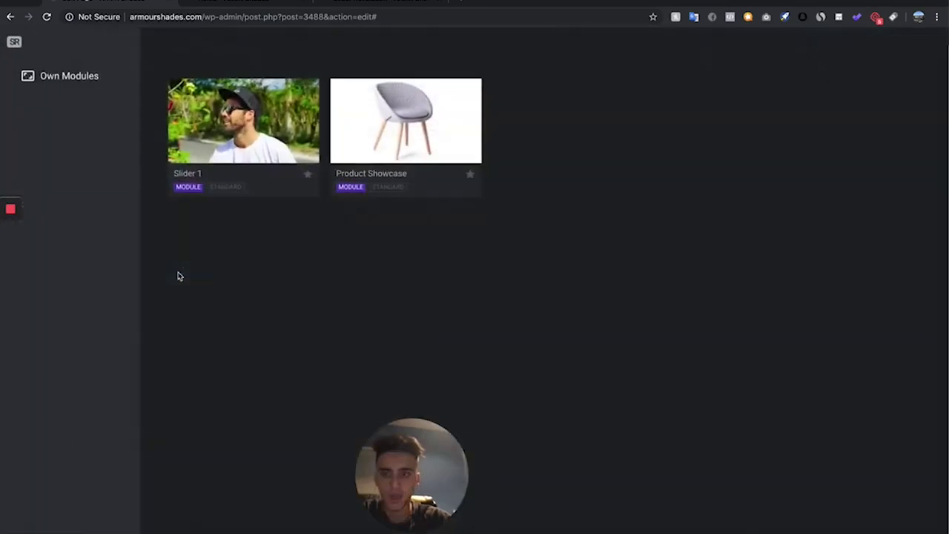
{"action": "left_click", "coordinate": [244, 121]}
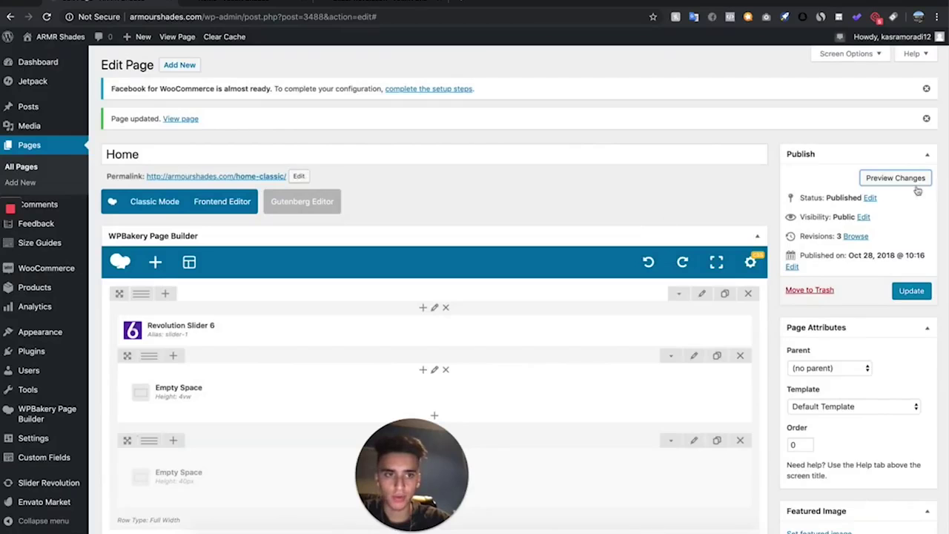
Step: Preview the Home page and check how the FALL 2019 COLLECTION slider and its SHOP NOW button look
{"action": "left_click", "coordinate": [895, 178]}
{"action": "scroll", "coordinate": [422, 207], "scroll_direction": "down", "scroll_amount": 2}
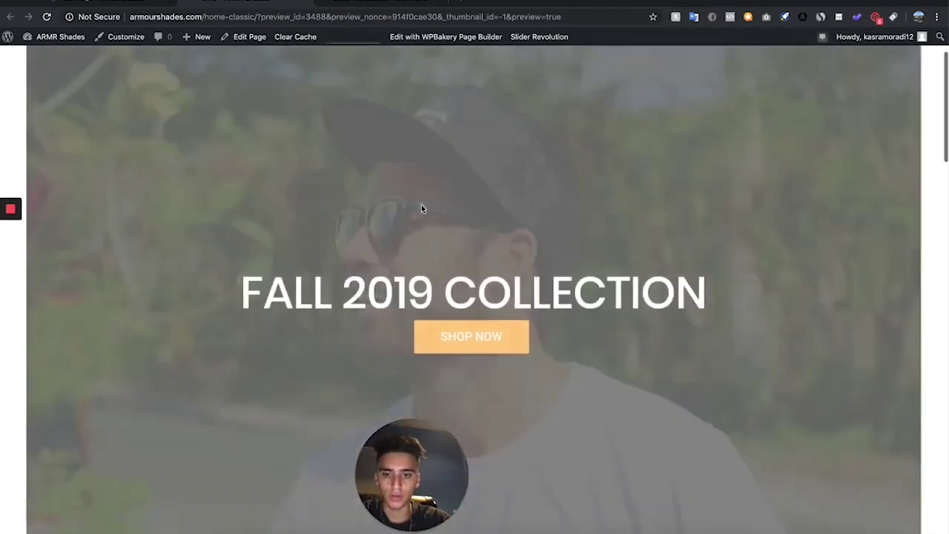
{"action": "scroll", "coordinate": [457, 310], "scroll_direction": "down", "scroll_amount": 3}
{"action": "scroll", "coordinate": [456, 310], "scroll_direction": "up", "scroll_amount": 4}
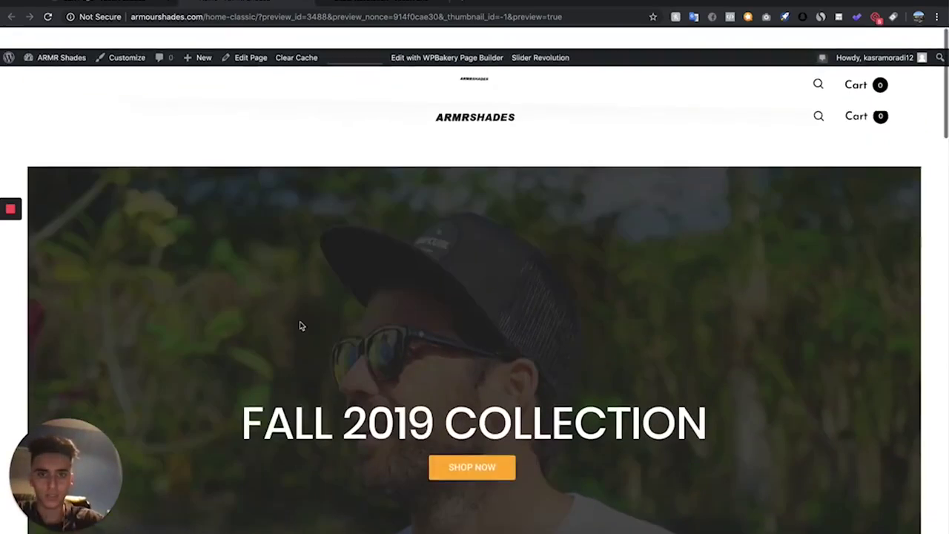
{"action": "scroll", "coordinate": [413, 437], "scroll_direction": "down", "scroll_amount": 1}
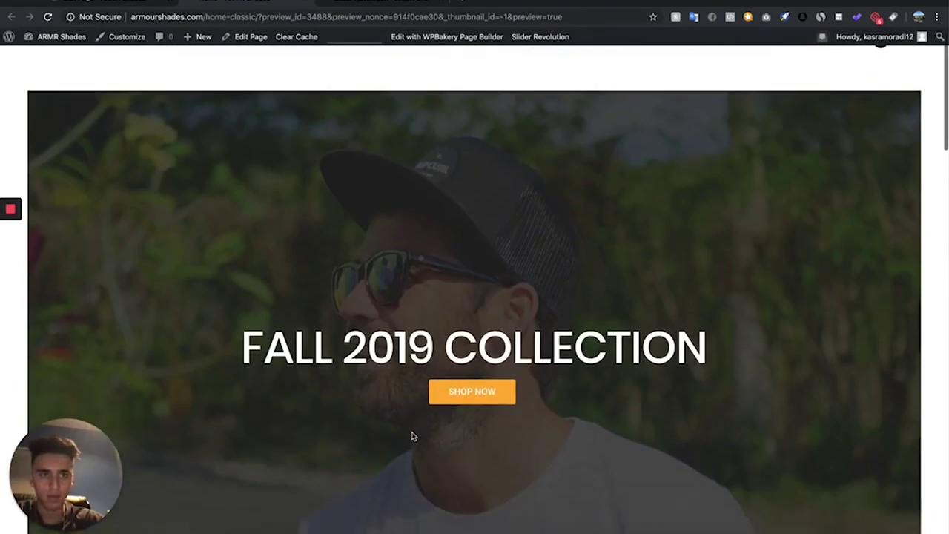
Step: Update the Home page and review the product categories section below the slider in the preview
{"action": "left_click", "coordinate": [113, 2]}
{"action": "left_click", "coordinate": [912, 292]}
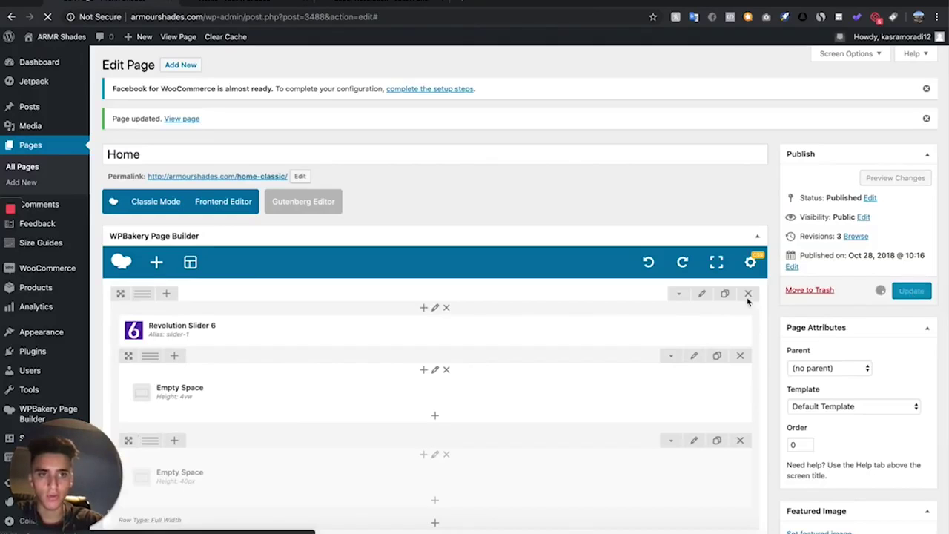
{"action": "key", "text": "ctrl+Tab"}
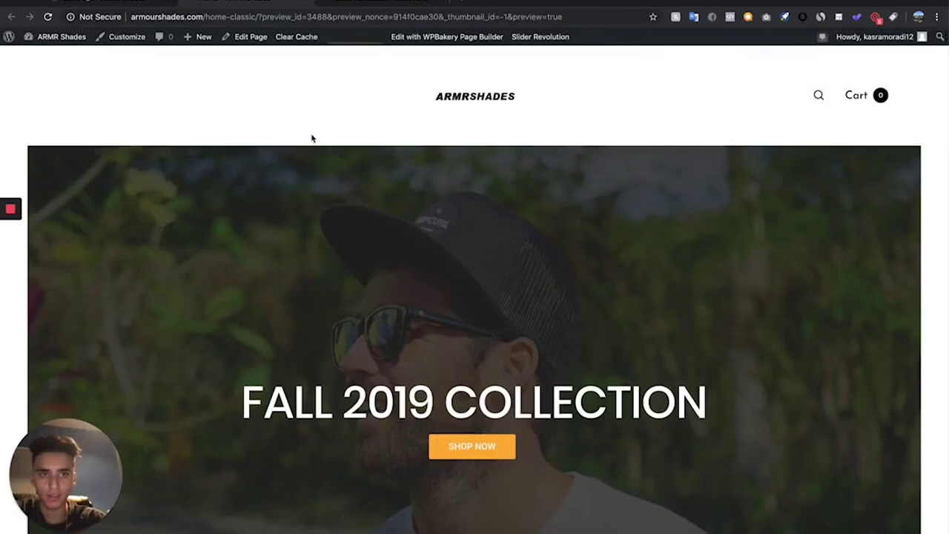
{"action": "scroll", "coordinate": [311, 138], "scroll_direction": "down", "scroll_amount": 2}
{"action": "scroll", "coordinate": [311, 138], "scroll_direction": "down", "scroll_amount": 5}
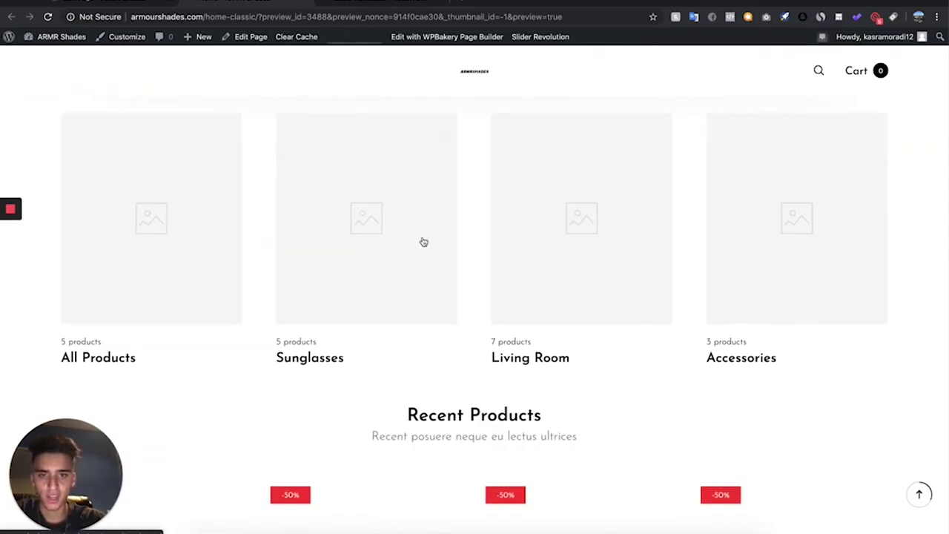
{"action": "scroll", "coordinate": [422, 241], "scroll_direction": "up", "scroll_amount": 1}
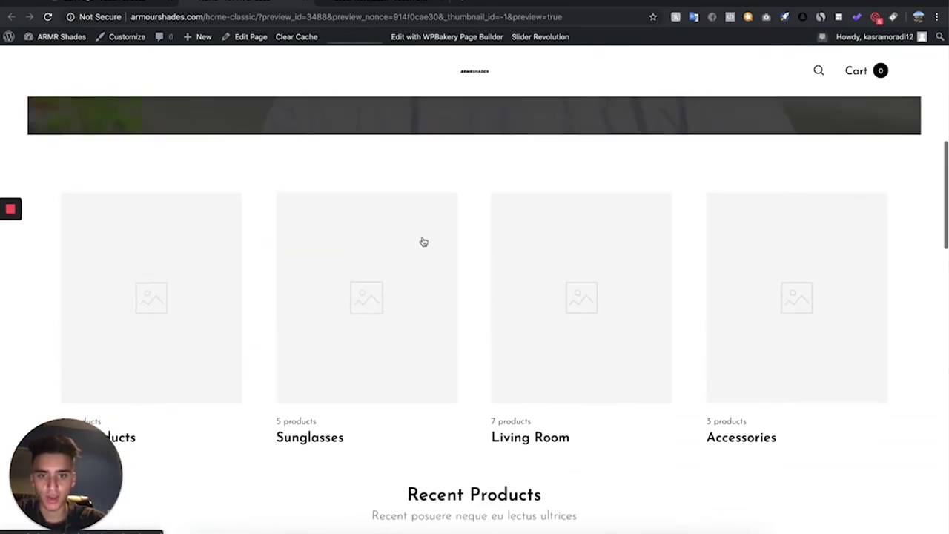
Step: Delete the Product categories row from the Home page layout and preview the page
{"action": "left_click", "coordinate": [111, 4]}
{"action": "scroll", "coordinate": [506, 399], "scroll_direction": "down", "scroll_amount": 4}
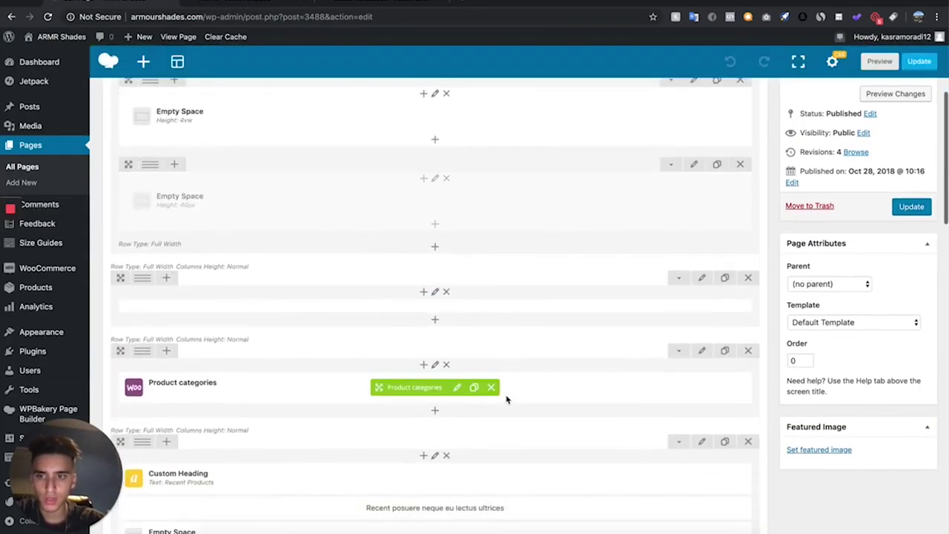
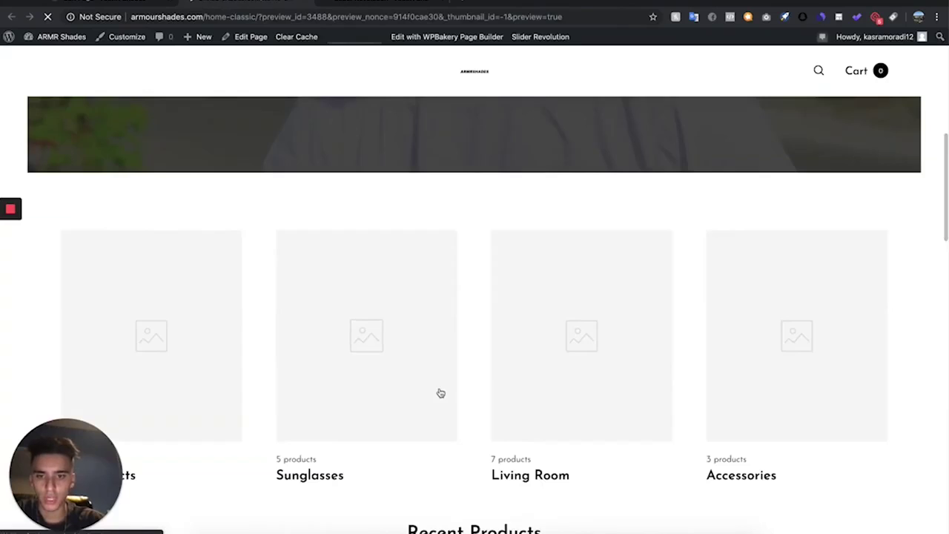
{"action": "scroll", "coordinate": [438, 392], "scroll_direction": "down", "scroll_amount": 6}
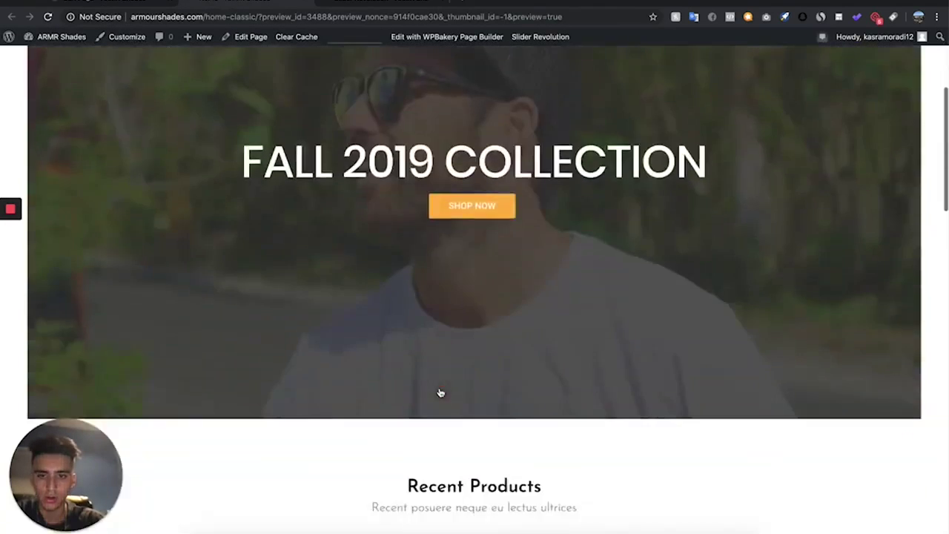
Step: Delete the subtitle text block below the Recent Products heading
{"action": "left_click", "coordinate": [119, 5]}
{"action": "left_click", "coordinate": [479, 294]}
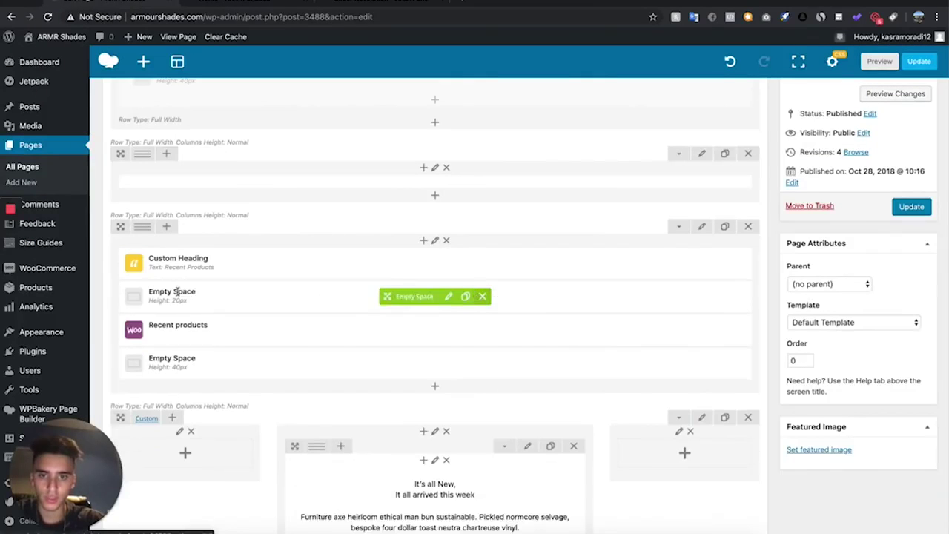
{"action": "left_click", "coordinate": [182, 3]}
{"action": "left_click", "coordinate": [141, 2]}
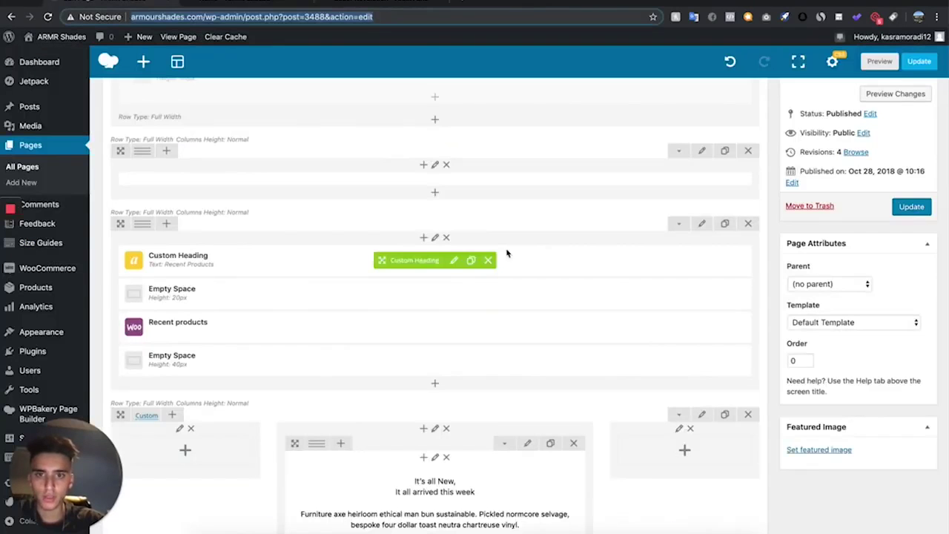
Step: Change the Recent Products custom heading text to BESTSELLERS and save the element's changes
{"action": "left_click", "coordinate": [453, 261]}
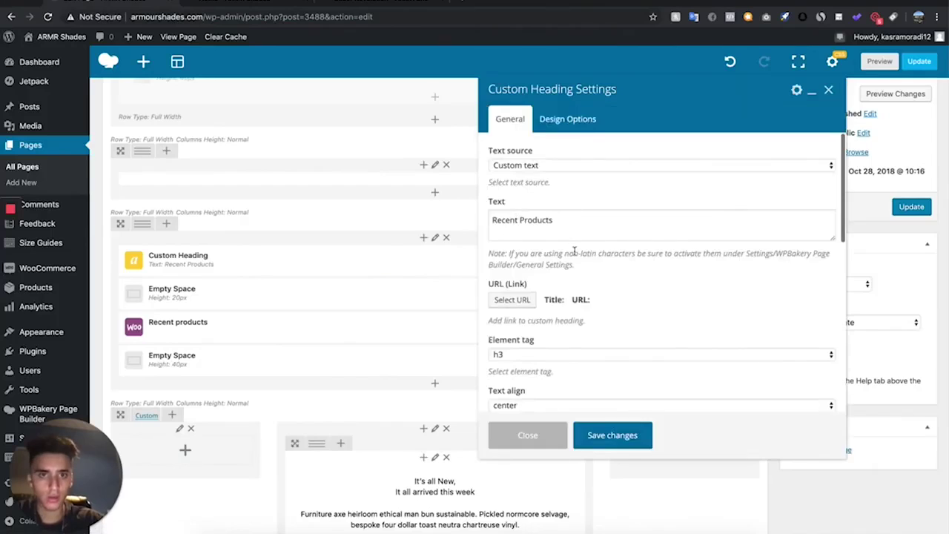
{"action": "left_click", "coordinate": [570, 220]}
{"action": "left_click_drag", "start_coordinate": [570, 220], "coordinate": [465, 220]}
{"action": "type", "text": "be"}
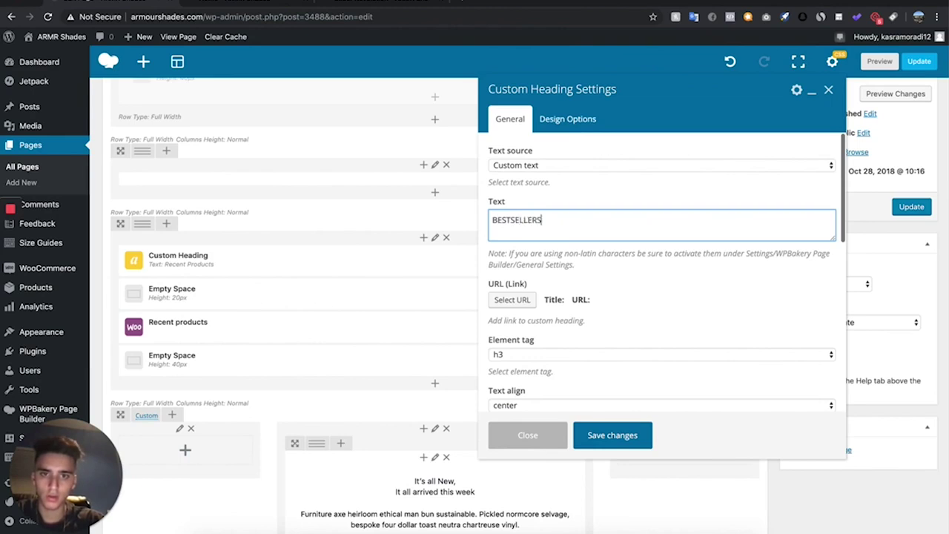
{"action": "left_click", "coordinate": [616, 437]}
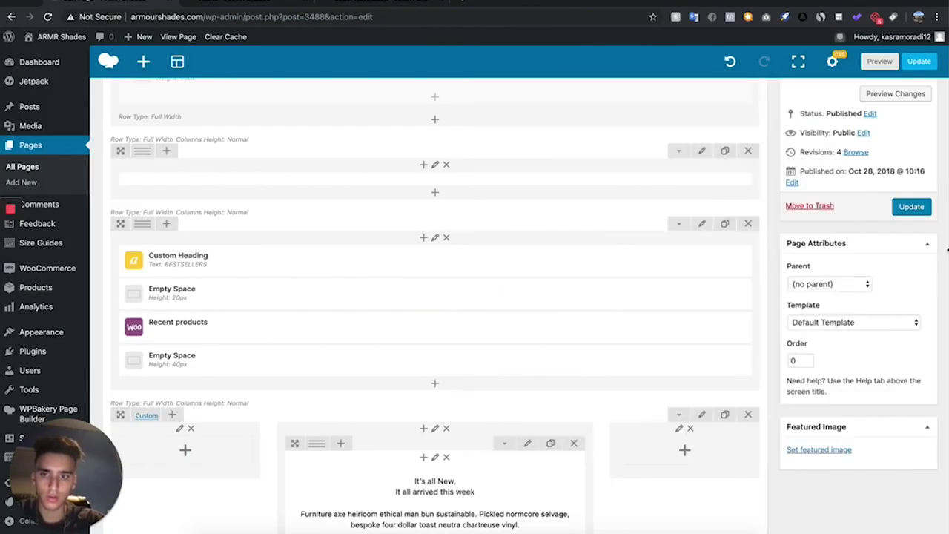
Step: Preview the Home page and review the BESTSELLERS product grid and the promotional section below it
{"action": "left_click", "coordinate": [892, 94]}
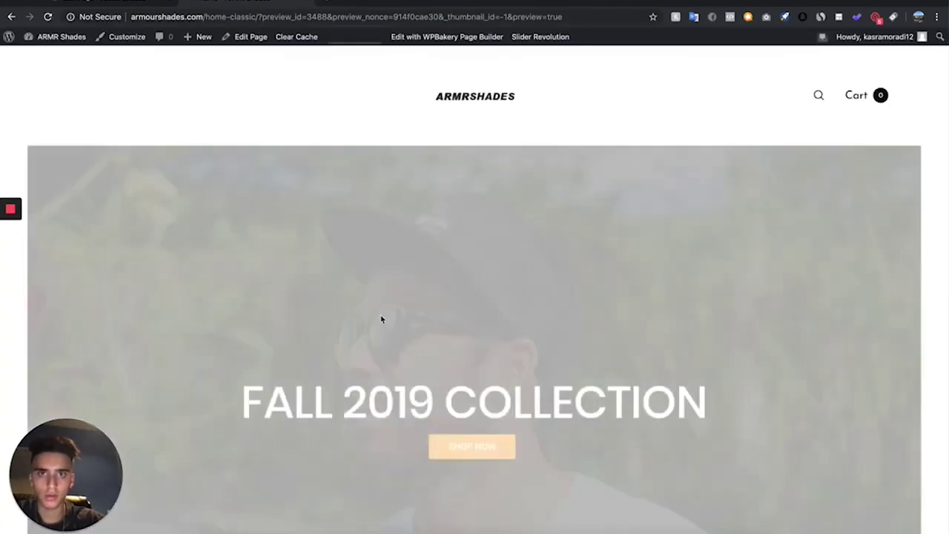
{"action": "scroll", "coordinate": [380, 319], "scroll_direction": "down", "scroll_amount": 3}
{"action": "scroll", "coordinate": [381, 319], "scroll_direction": "down", "scroll_amount": 5}
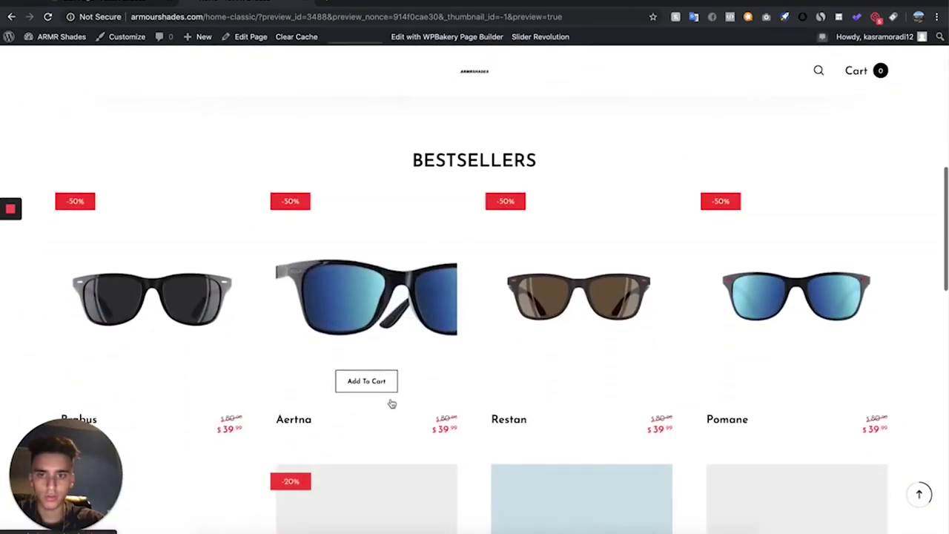
{"action": "scroll", "coordinate": [391, 404], "scroll_direction": "down", "scroll_amount": 5}
{"action": "scroll", "coordinate": [392, 403], "scroll_direction": "up", "scroll_amount": 5}
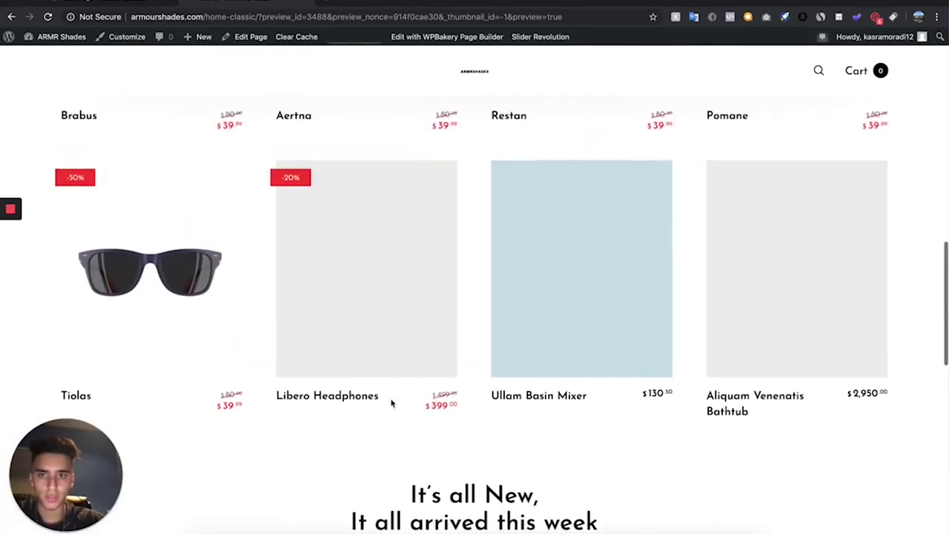
{"action": "scroll", "coordinate": [391, 403], "scroll_direction": "down", "scroll_amount": 2}
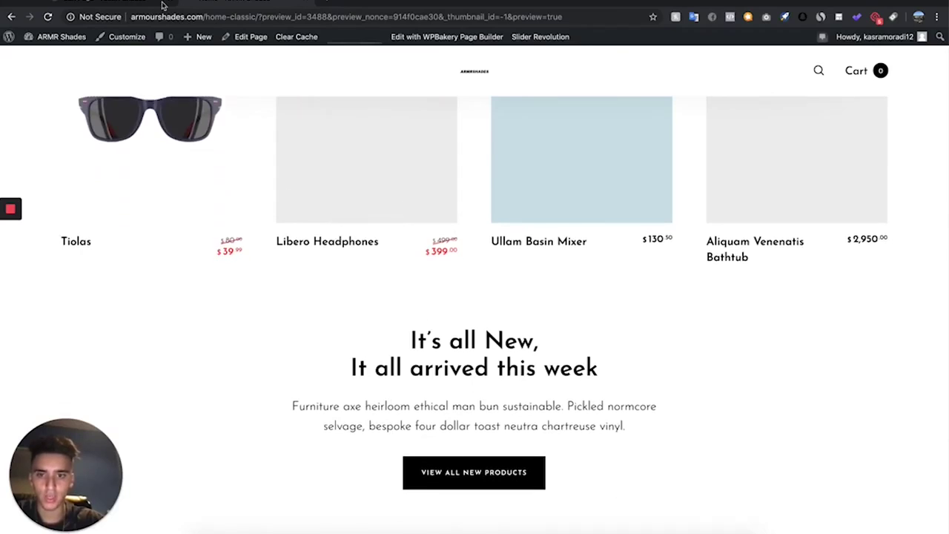
Step: Delete the row containing the "It's all New, It all arrived this week" text and its button
{"action": "left_click", "coordinate": [116, 4]}
{"action": "scroll", "coordinate": [291, 384], "scroll_direction": "down", "scroll_amount": 4}
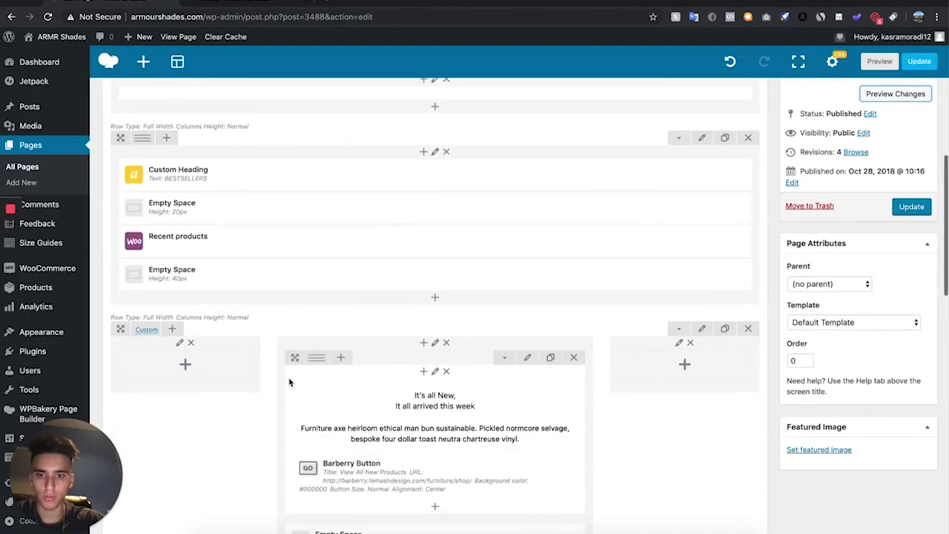
{"action": "left_click", "coordinate": [749, 269]}
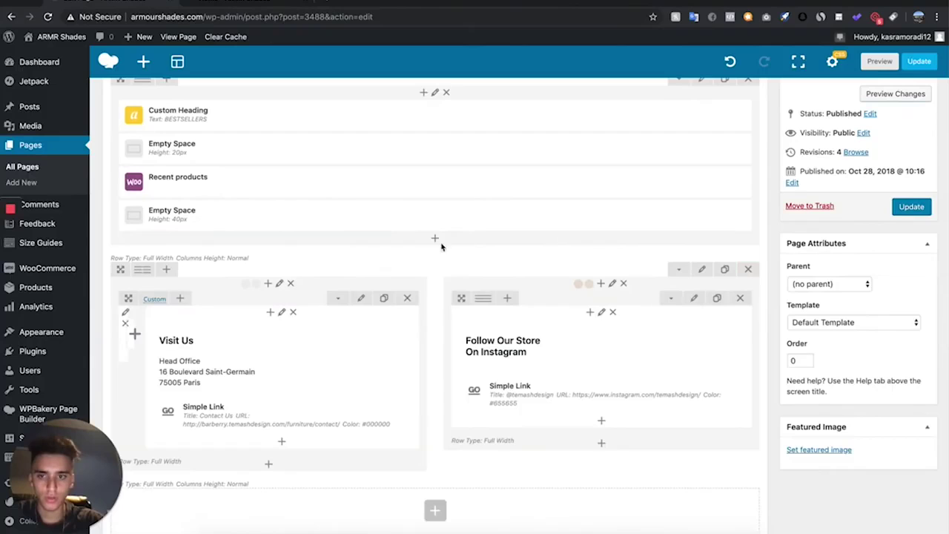
Step: Preview the Home page and review the Visit Us and Instagram blocks and the footer
{"action": "left_click", "coordinate": [907, 94]}
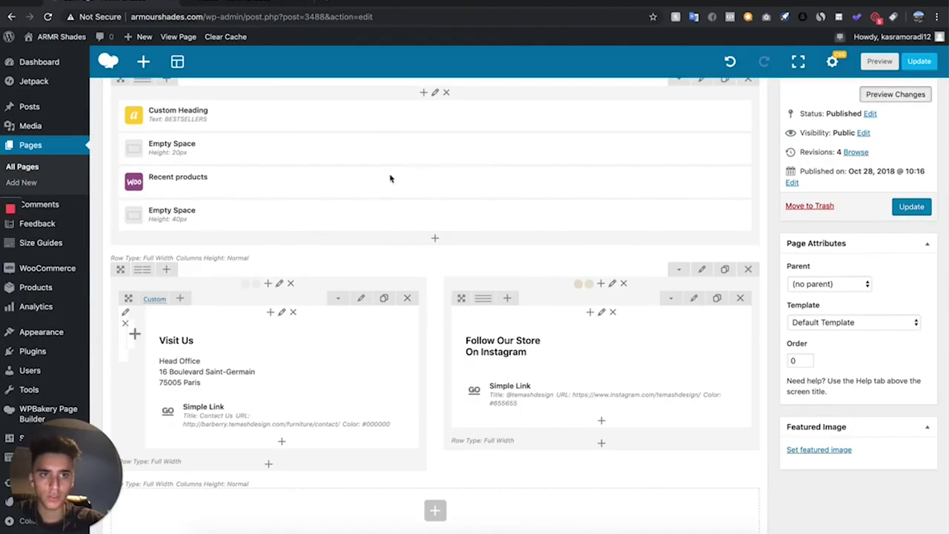
{"action": "scroll", "coordinate": [322, 317], "scroll_direction": "down", "scroll_amount": 2}
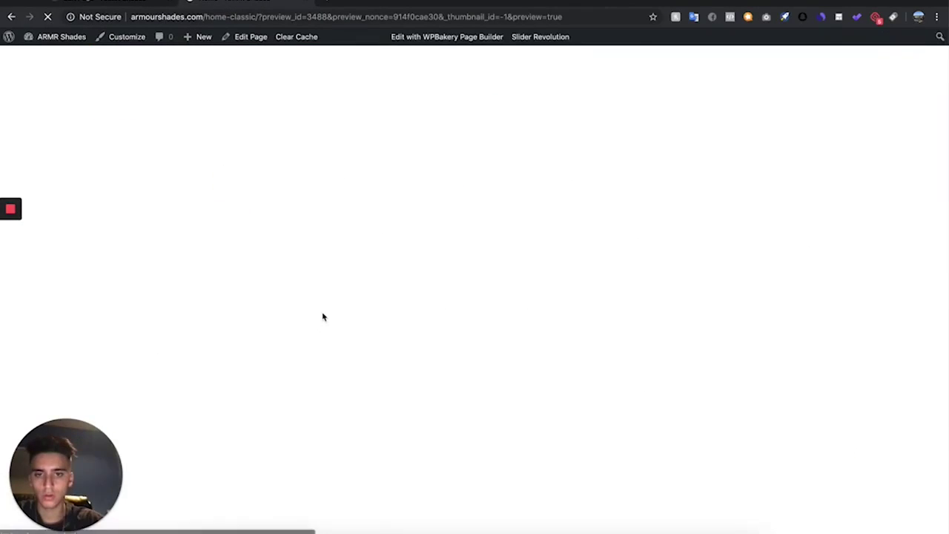
{"action": "scroll", "coordinate": [323, 317], "scroll_direction": "down", "scroll_amount": 7}
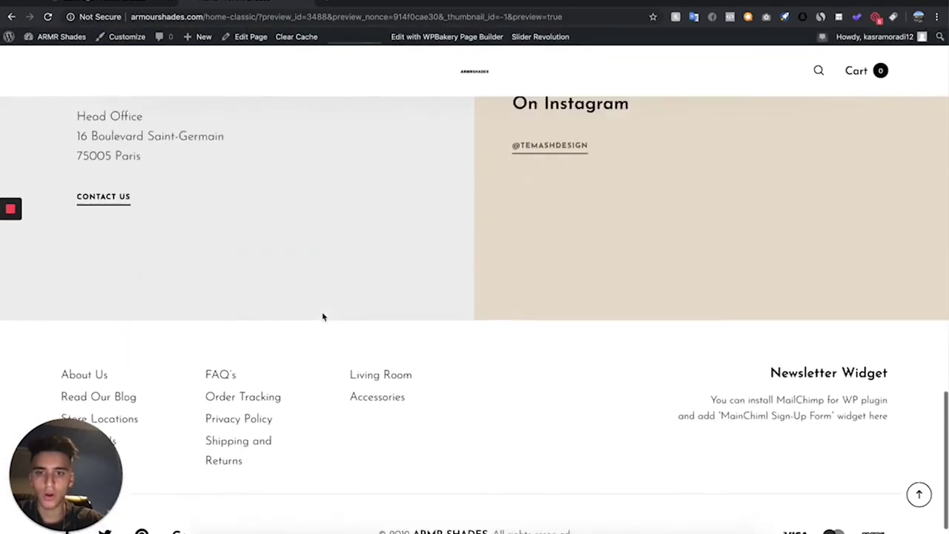
{"action": "scroll", "coordinate": [323, 317], "scroll_direction": "up", "scroll_amount": 5}
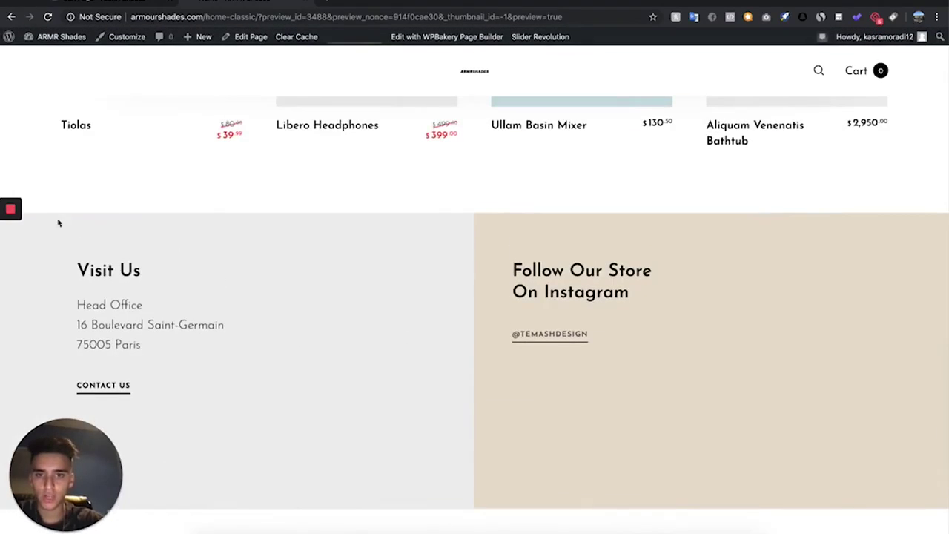
Step: Replace the Visit Us text block with a Contact Us heading, a bold Email label and the store's support e-mail, and save it
{"action": "left_click", "coordinate": [119, 4]}
{"action": "scroll", "coordinate": [373, 430], "scroll_direction": "down", "scroll_amount": 3}
{"action": "scroll", "coordinate": [373, 430], "scroll_direction": "up", "scroll_amount": 2}
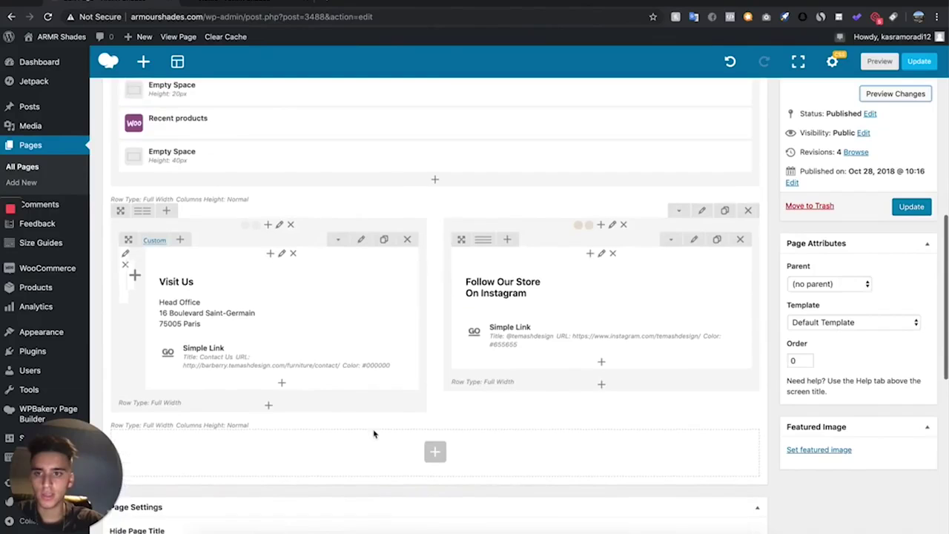
{"action": "left_click", "coordinate": [291, 297]}
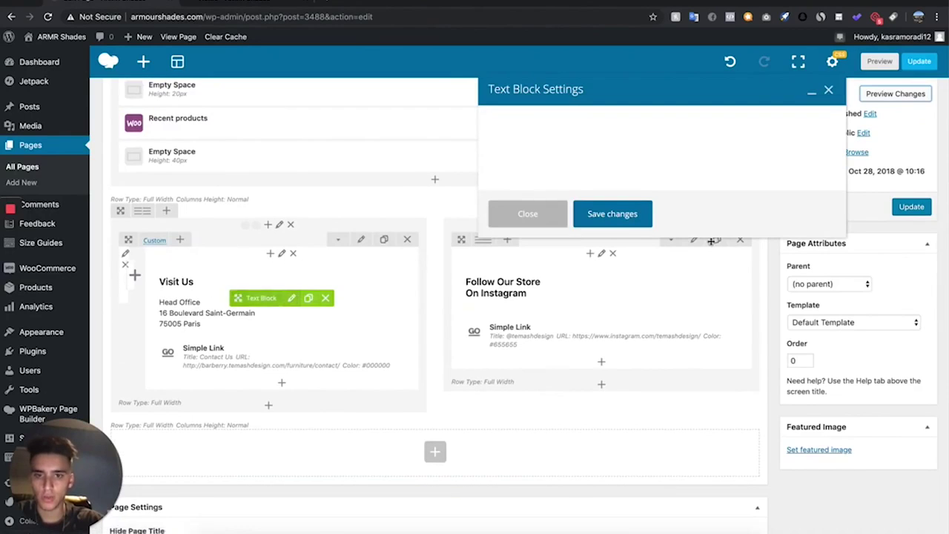
{"action": "left_click", "coordinate": [551, 218]}
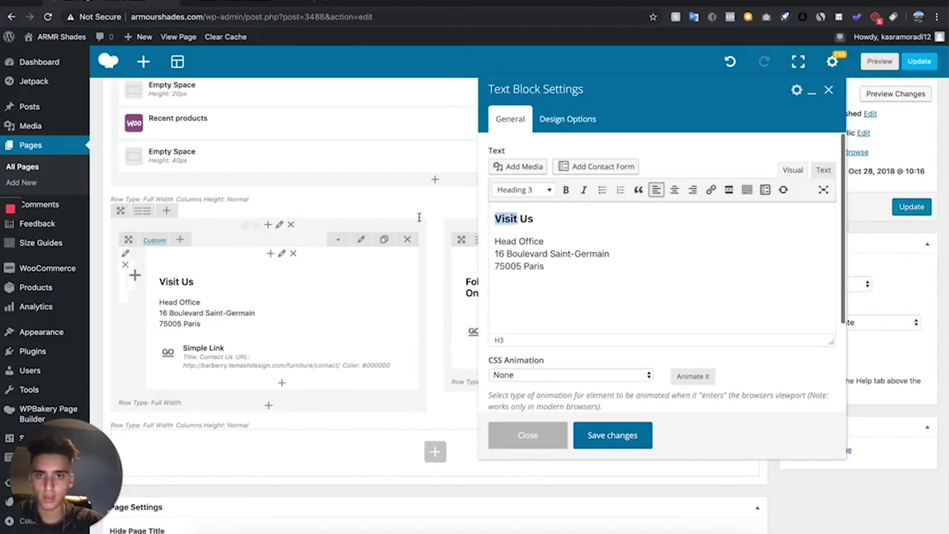
{"action": "key", "text": "BackSpace"}
{"action": "key", "text": "BackSpace"}
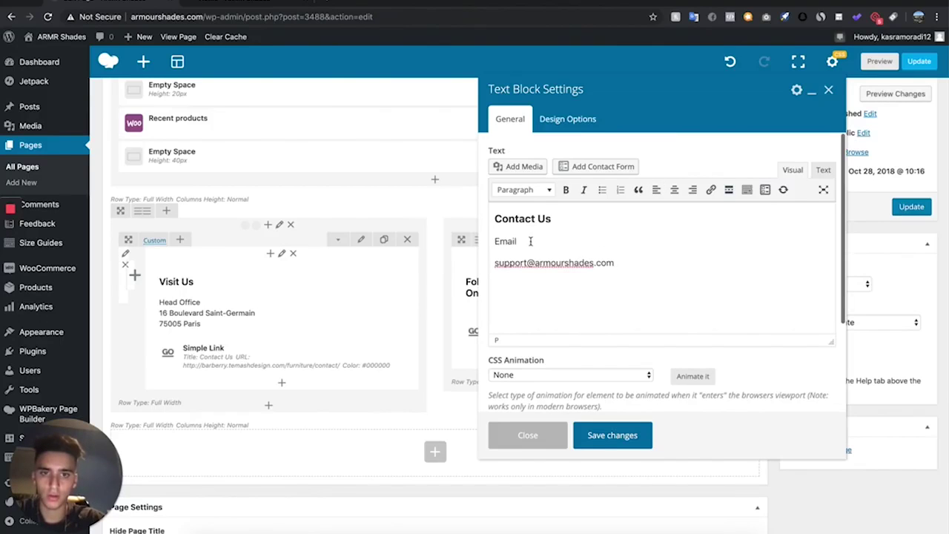
{"action": "left_click", "coordinate": [565, 190]}
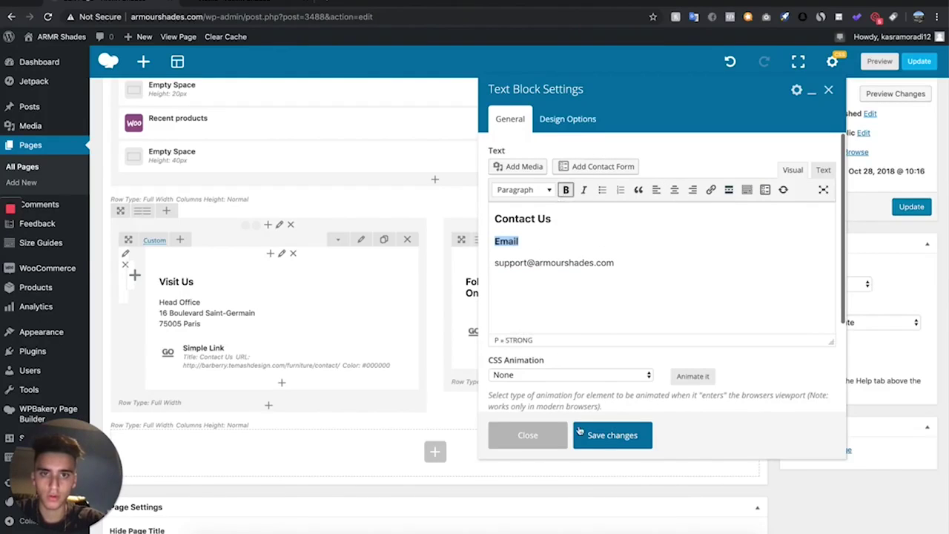
{"action": "left_click", "coordinate": [636, 436]}
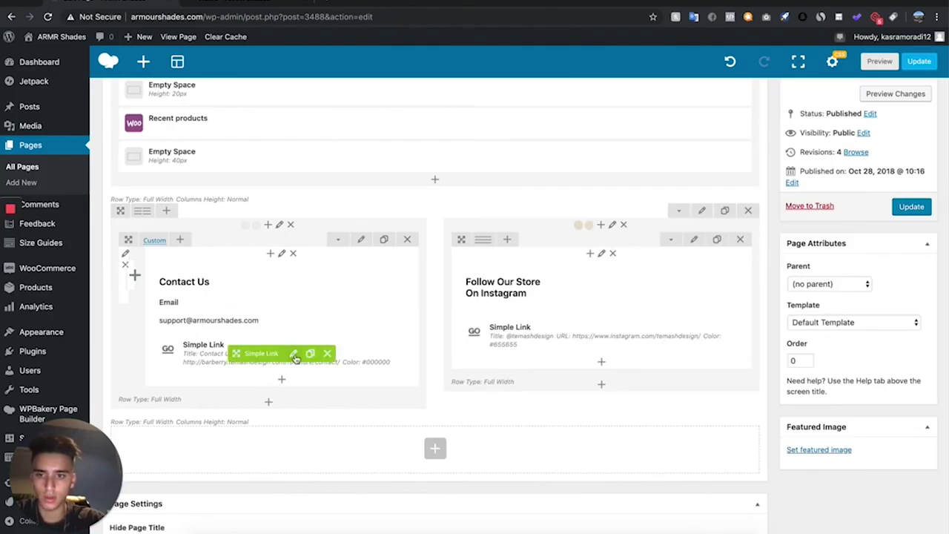
{"action": "left_click", "coordinate": [295, 355]}
{"action": "left_click", "coordinate": [710, 191]}
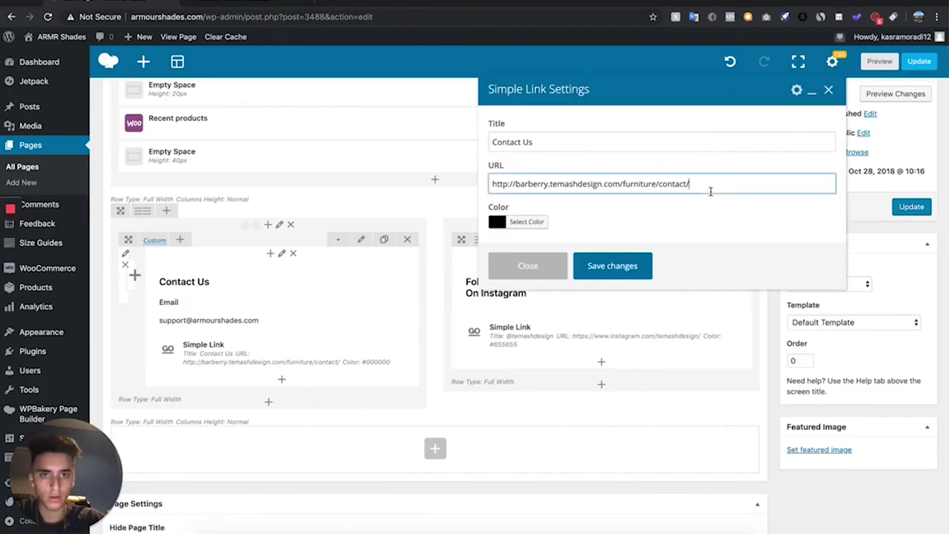
{"action": "left_click", "coordinate": [522, 266]}
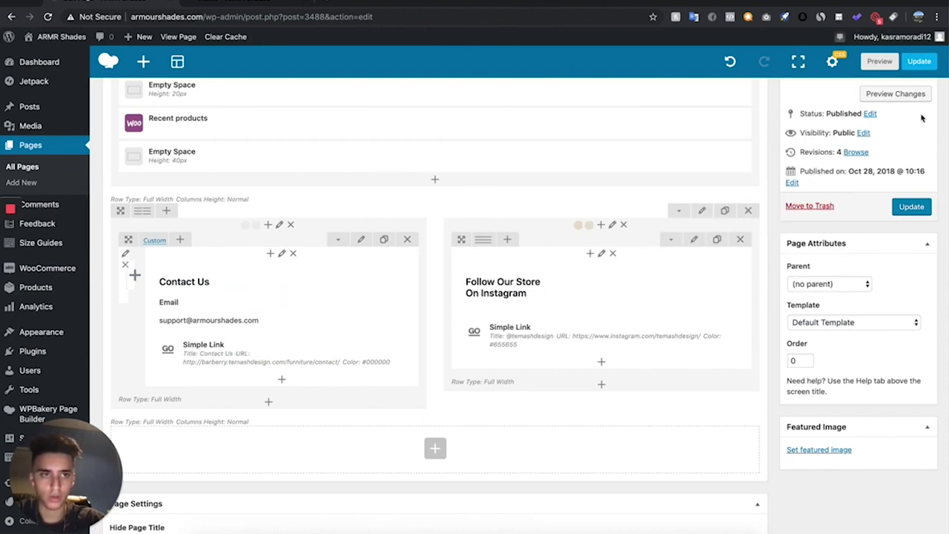
Step: Preview the Home page and review the updated Contact Us block beside the Instagram block
{"action": "left_click", "coordinate": [880, 62]}
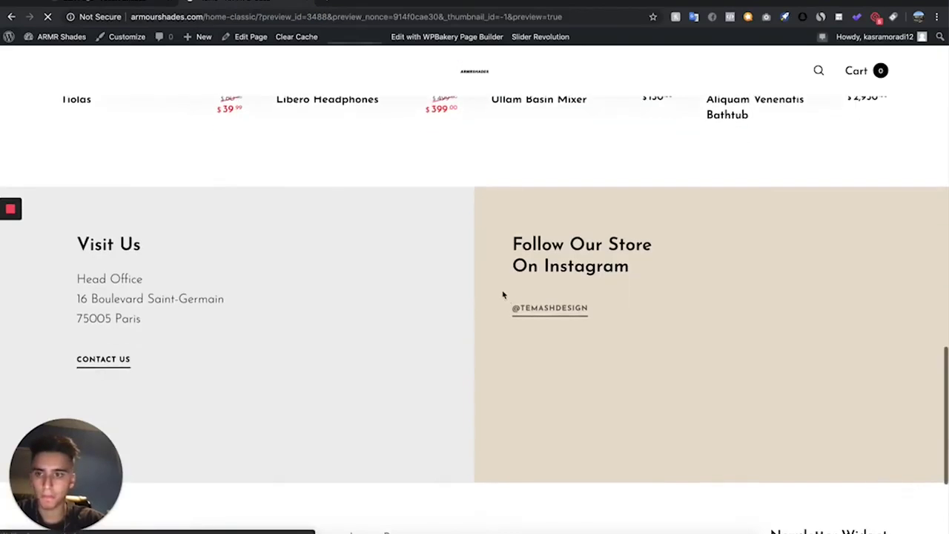
{"action": "scroll", "coordinate": [502, 293], "scroll_direction": "down", "scroll_amount": 5}
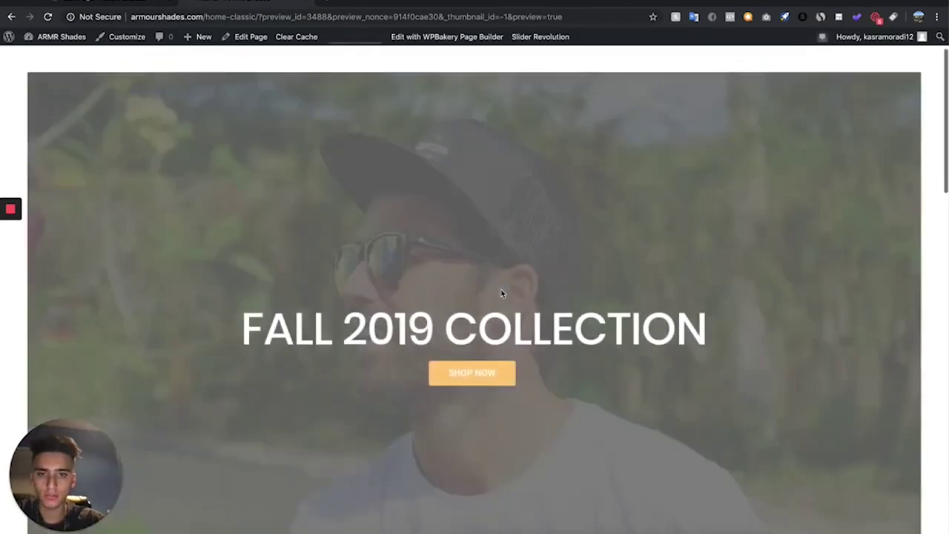
{"action": "scroll", "coordinate": [501, 294], "scroll_direction": "down", "scroll_amount": 10}
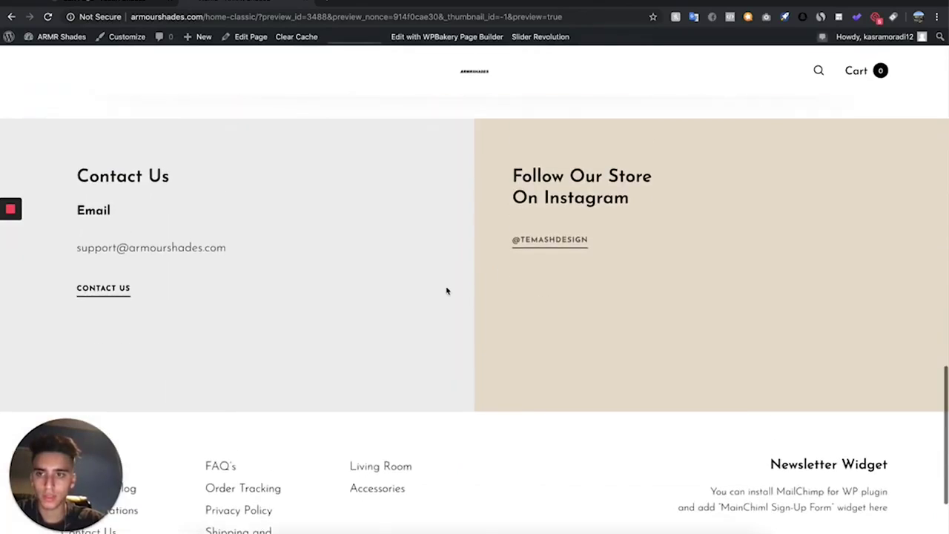
Step: Change the Instagram text block's heading to "Follow Us On Instagram" and save it
{"action": "left_click", "coordinate": [98, 4]}
{"action": "left_click", "coordinate": [611, 291]}
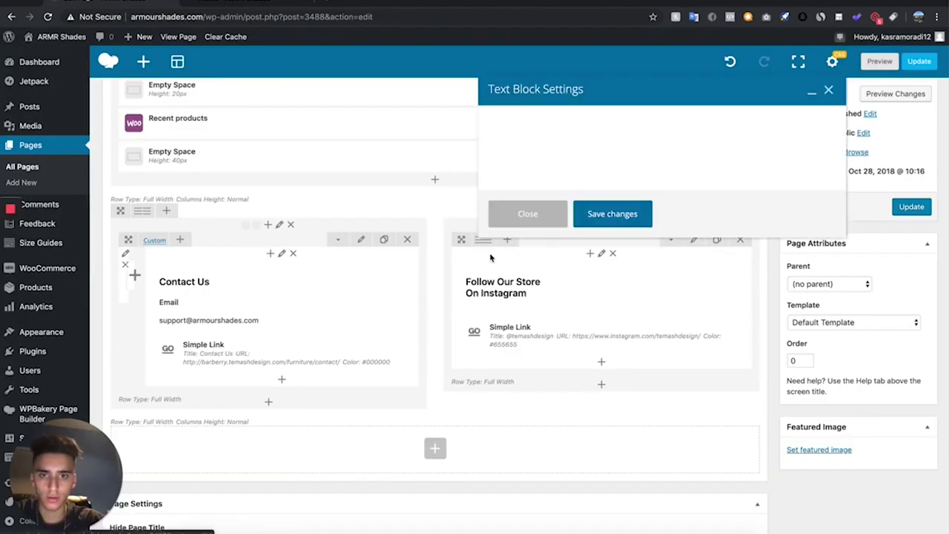
{"action": "left_click_drag", "start_coordinate": [563, 232], "coordinate": [527, 219]}
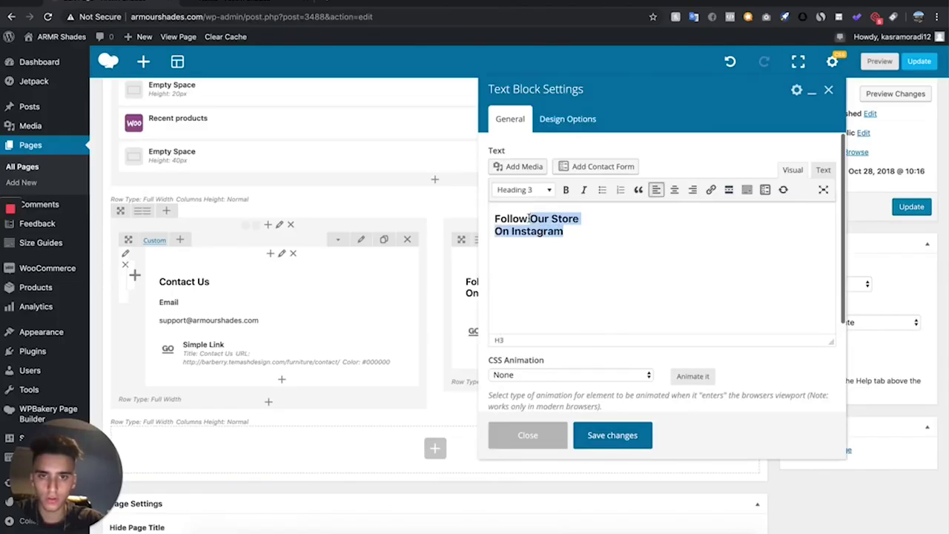
{"action": "type", "text": "u"}
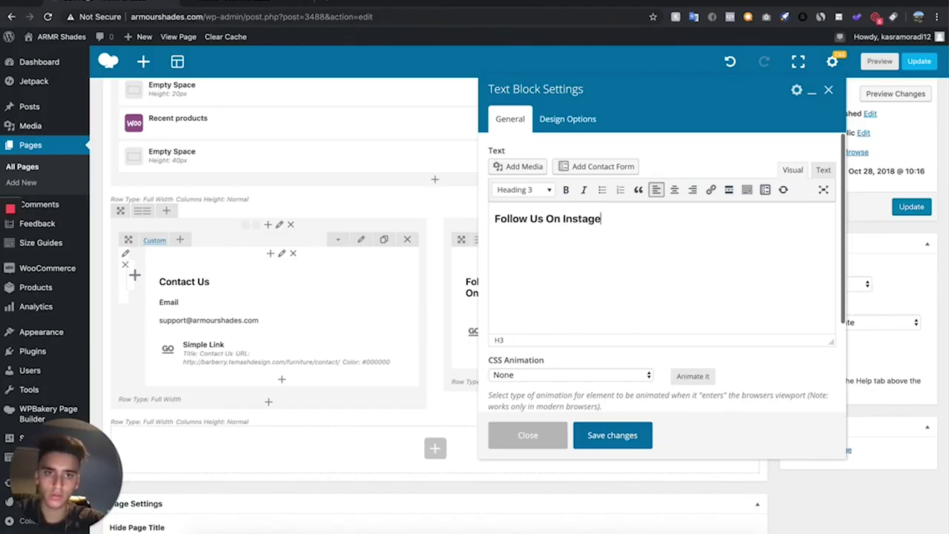
{"action": "left_click", "coordinate": [595, 435]}
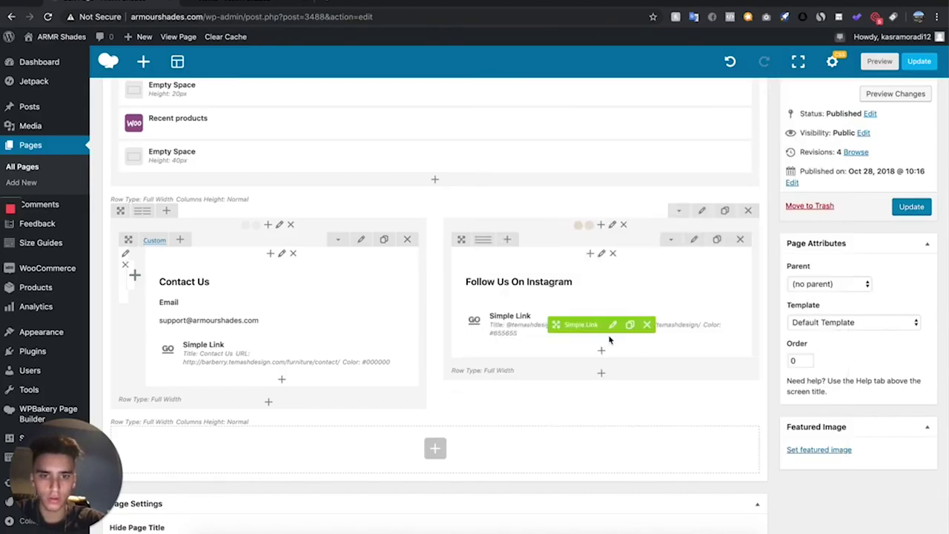
{"action": "left_click", "coordinate": [614, 327]}
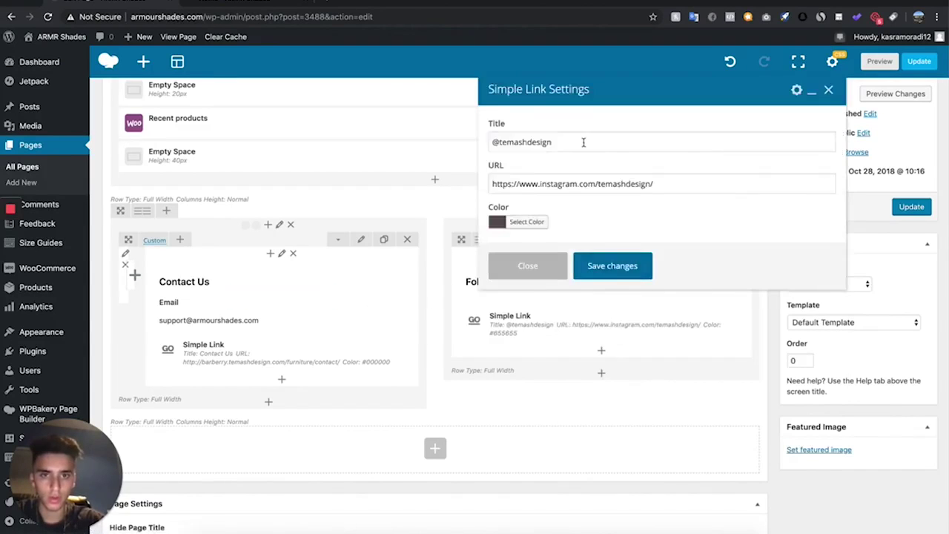
{"action": "triple_click", "coordinate": [583, 142]}
{"action": "type", "text": "a"}
{"action": "key", "text": "BackSpace"}
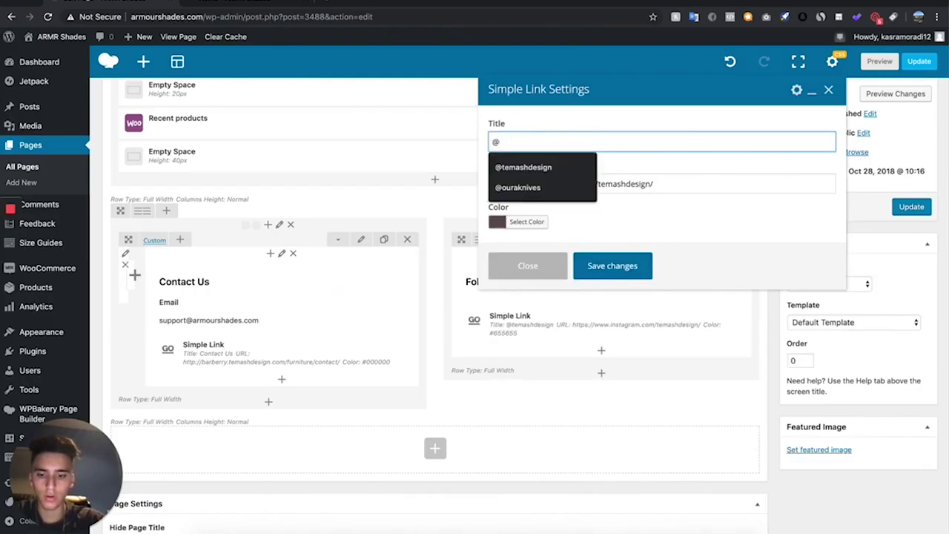
{"action": "type", "text": "ARMRSHADES"}
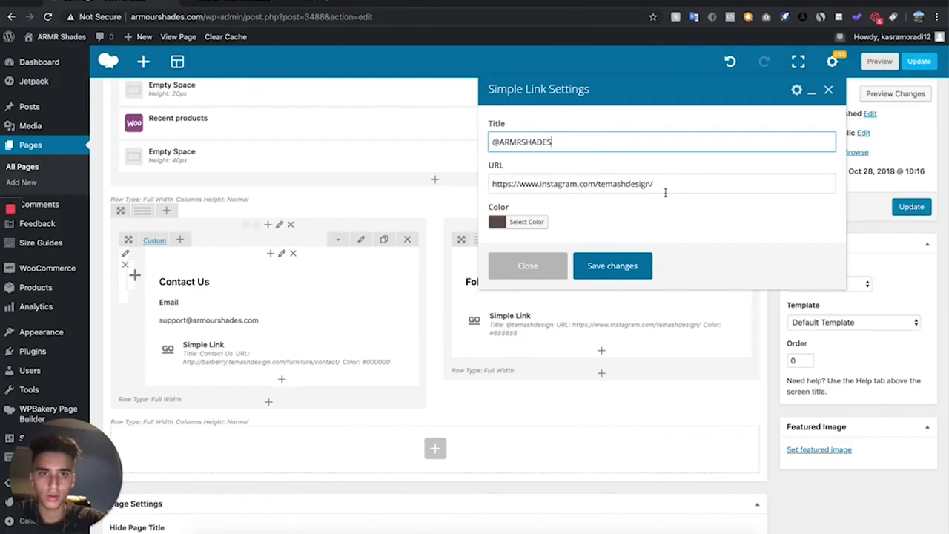
{"action": "left_click", "coordinate": [667, 185]}
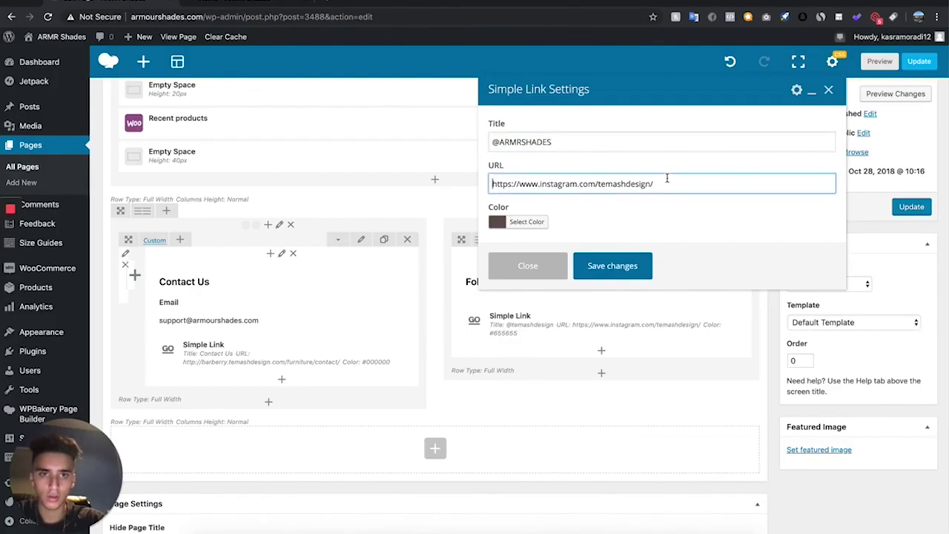
{"action": "triple_click", "coordinate": [662, 184]}
{"action": "left_click_drag", "start_coordinate": [661, 184], "coordinate": [603, 184]}
{"action": "key", "text": "BackSpace"}
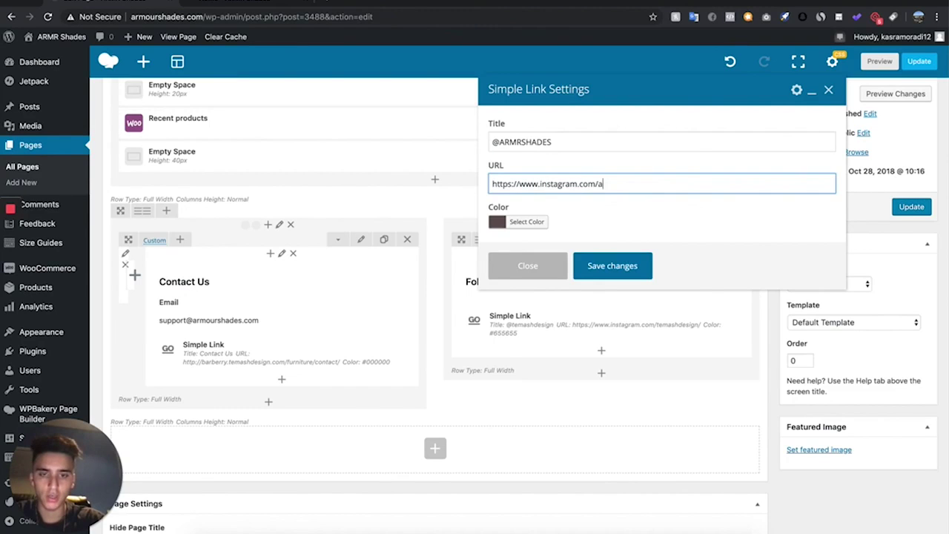
{"action": "type", "text": "ades"}
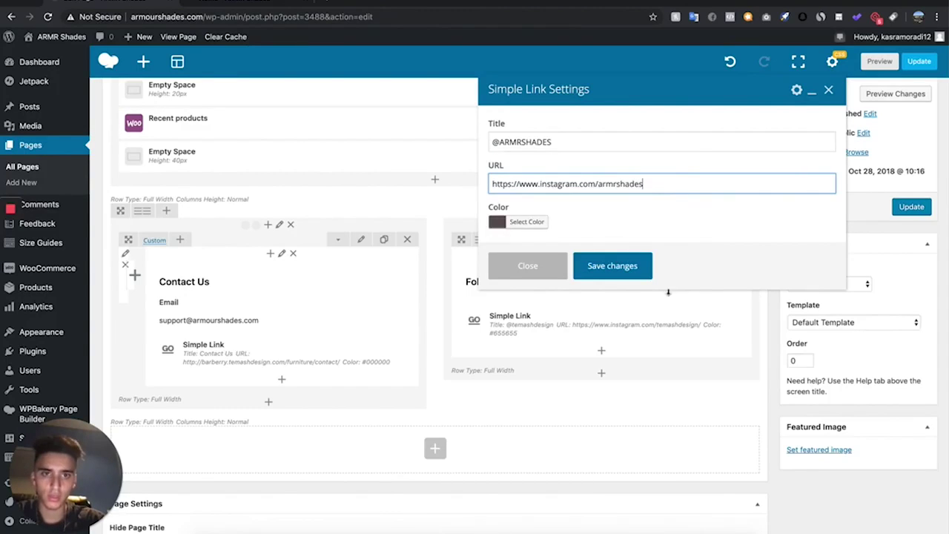
{"action": "left_click", "coordinate": [625, 264]}
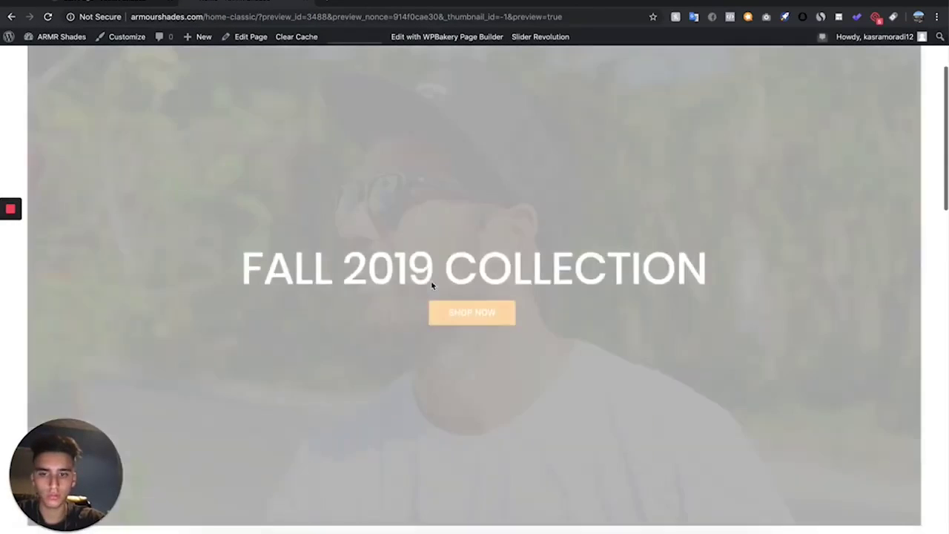
{"action": "scroll", "coordinate": [432, 285], "scroll_direction": "down", "scroll_amount": 20}
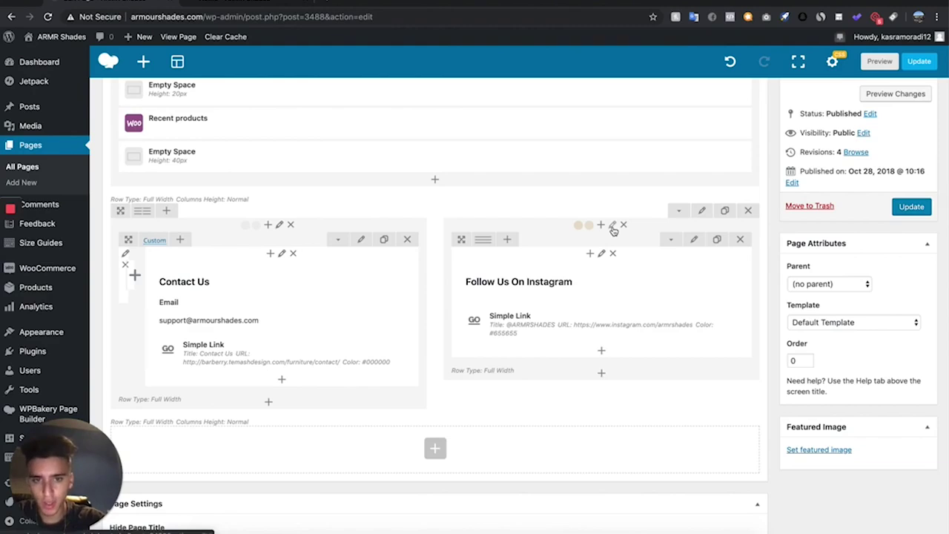
Step: Replace the Instagram column's beige background color with a light orange, about #ffba75, and save the column settings
{"action": "left_click", "coordinate": [613, 227]}
{"action": "left_click", "coordinate": [568, 125]}
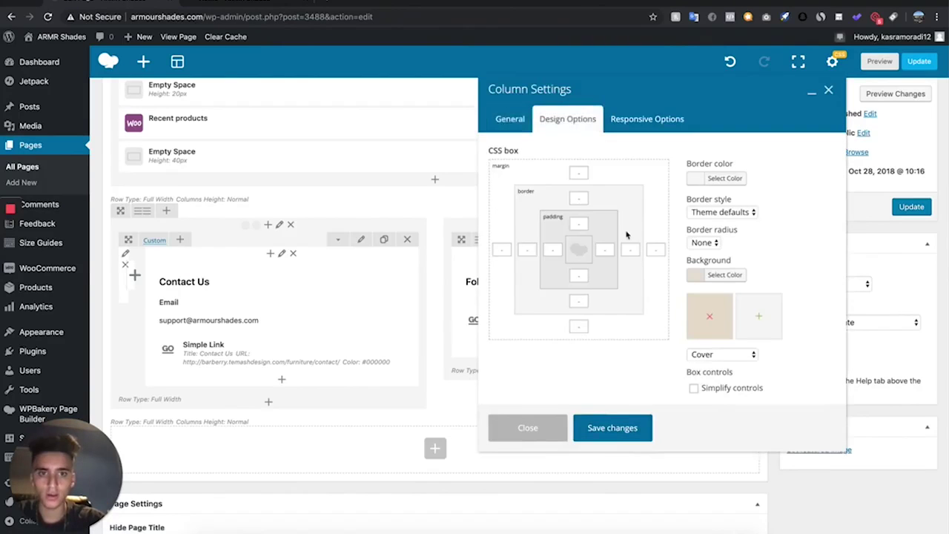
{"action": "left_click", "coordinate": [723, 275]}
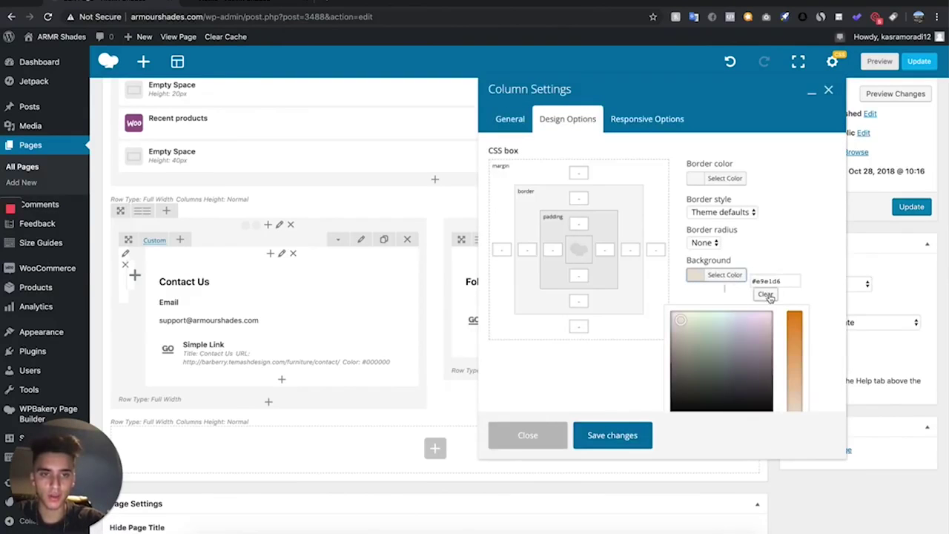
{"action": "left_click", "coordinate": [766, 294]}
{"action": "left_click", "coordinate": [734, 278]}
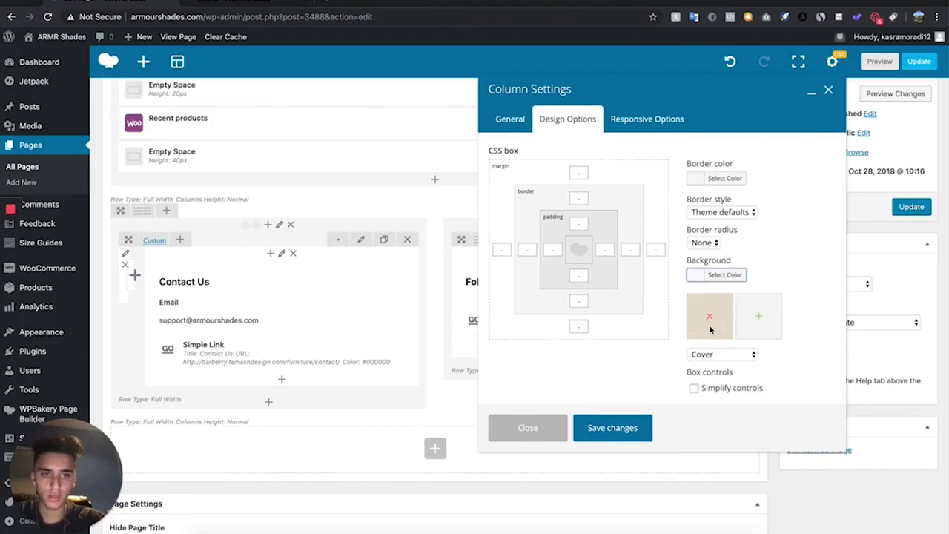
{"action": "left_click", "coordinate": [731, 278]}
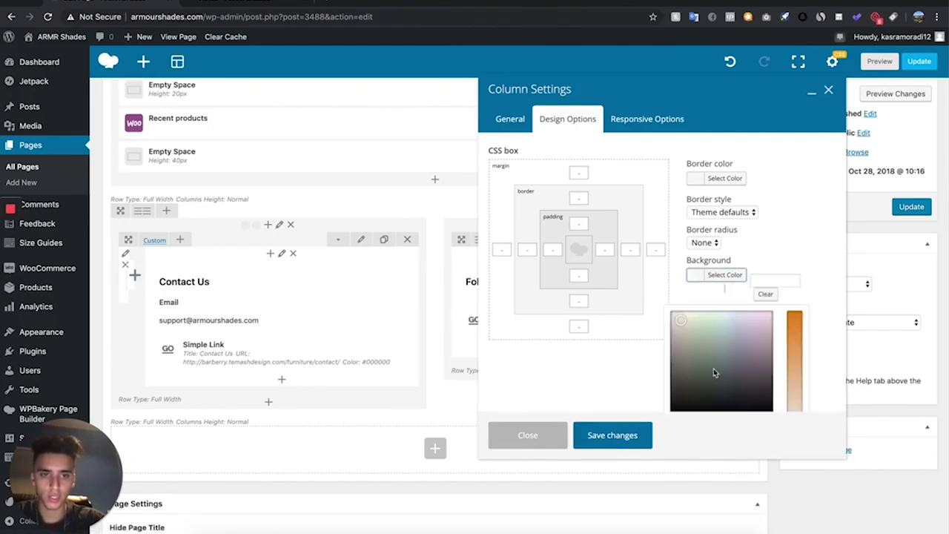
{"action": "scroll", "coordinate": [714, 371], "scroll_direction": "down", "scroll_amount": 3}
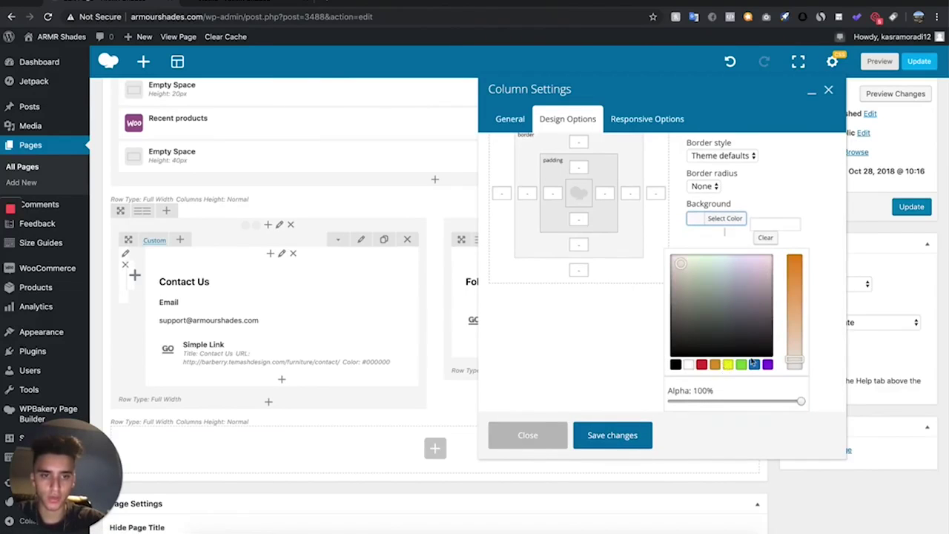
{"action": "left_click", "coordinate": [715, 365]}
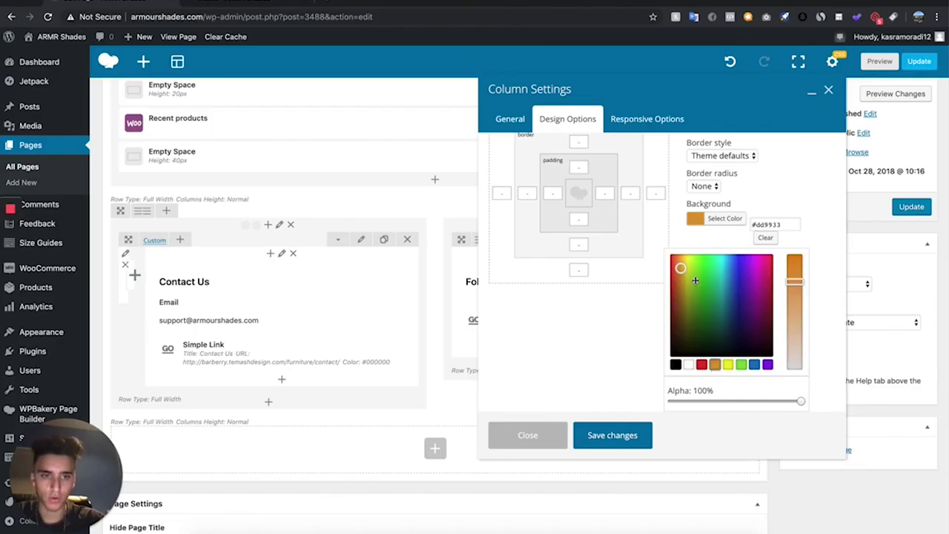
{"action": "left_click_drag", "start_coordinate": [695, 280], "coordinate": [682, 253]}
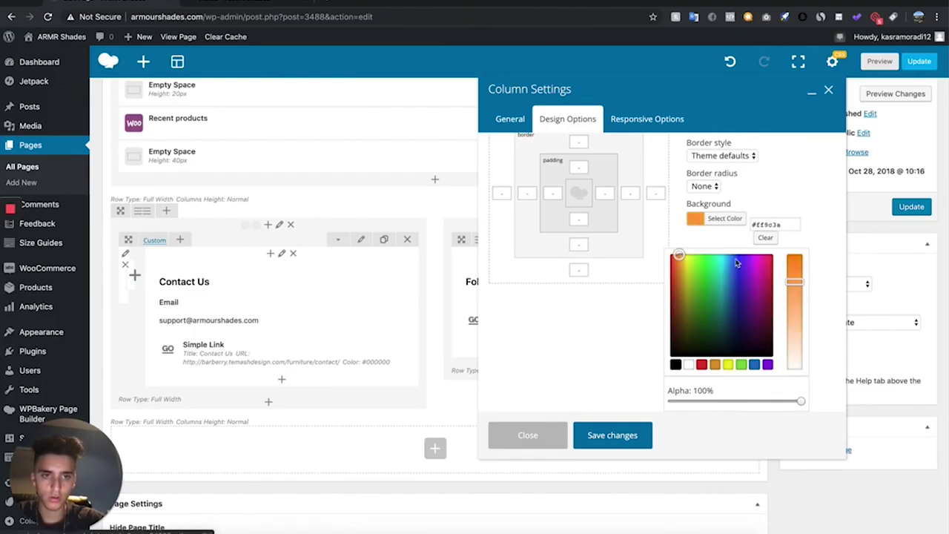
{"action": "left_click_drag", "start_coordinate": [794, 282], "coordinate": [796, 315]}
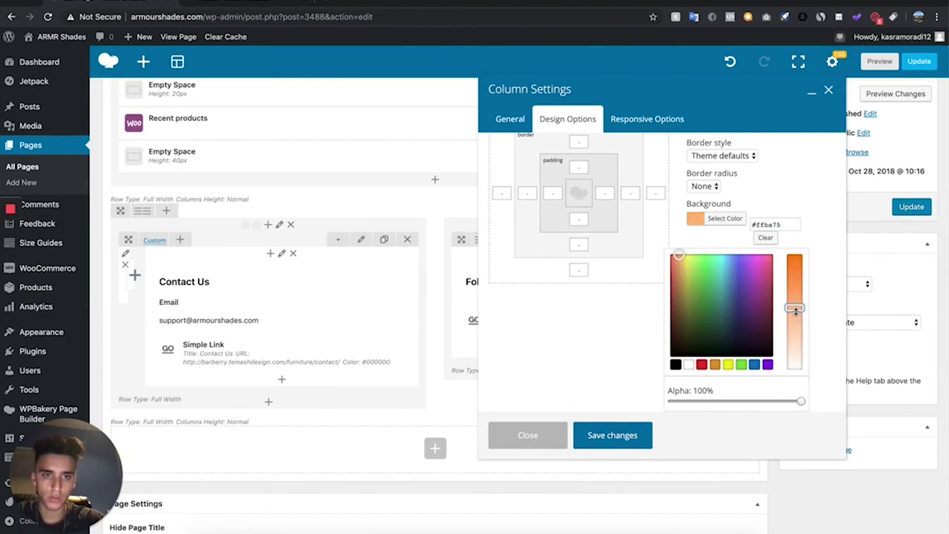
{"action": "left_click", "coordinate": [612, 436]}
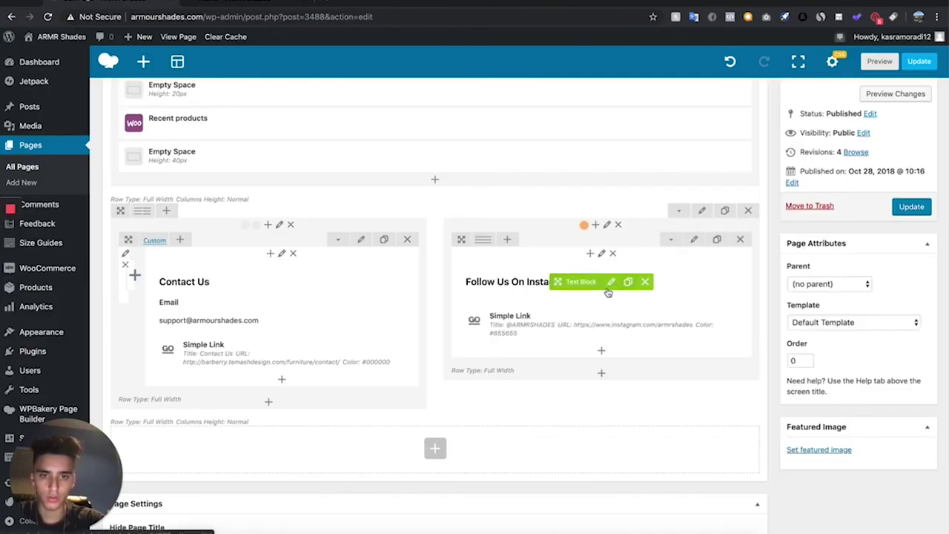
Step: Color the "Follow Us On Instagram" heading text white and save the text block
{"action": "left_click", "coordinate": [609, 287]}
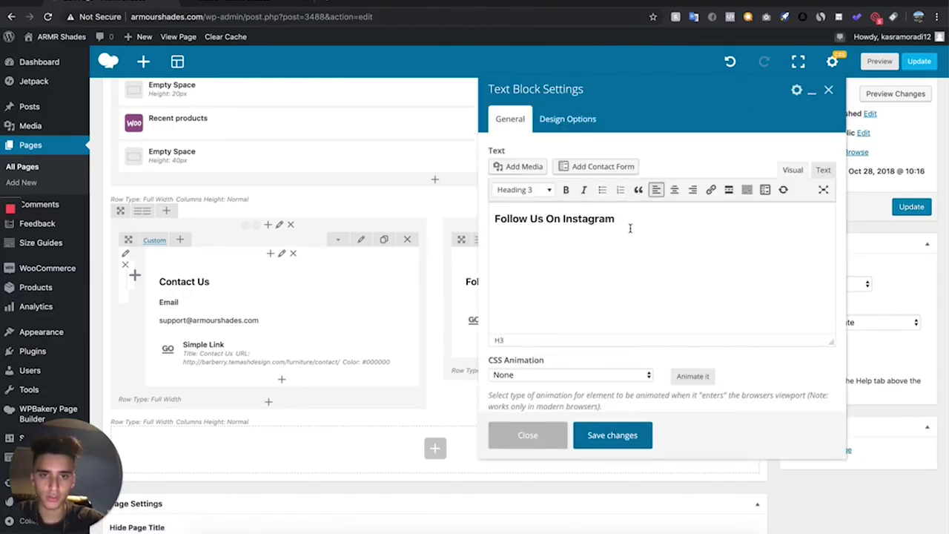
{"action": "triple_click", "coordinate": [582, 223]}
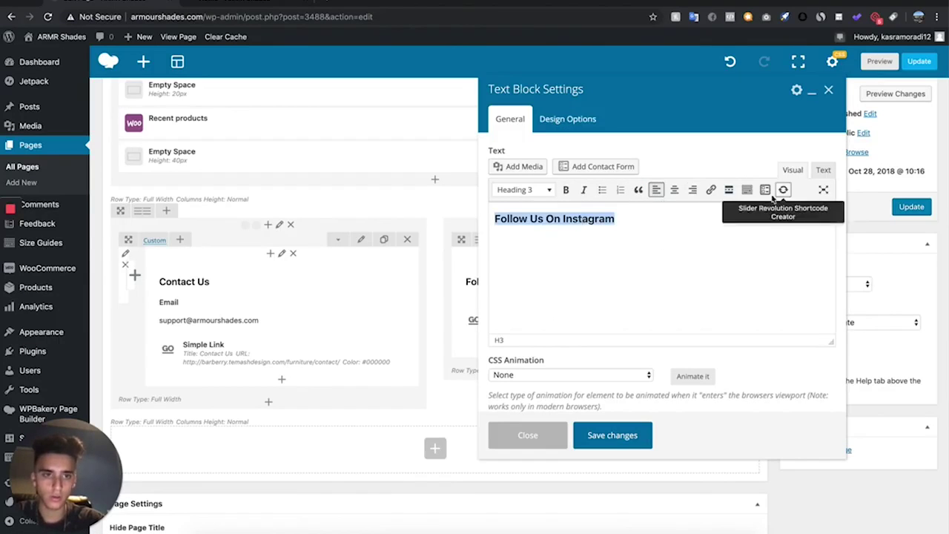
{"action": "left_click", "coordinate": [746, 190]}
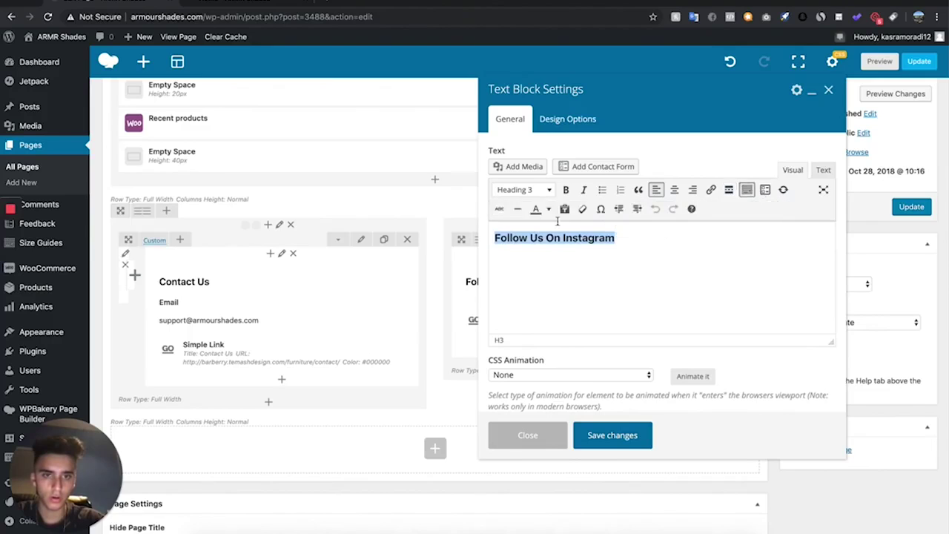
{"action": "left_click", "coordinate": [548, 209]}
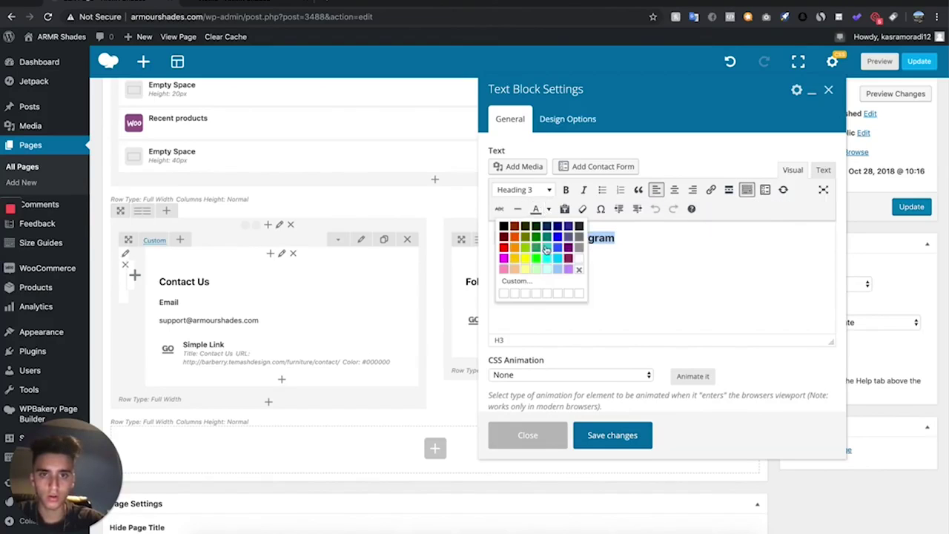
{"action": "left_click", "coordinate": [579, 266]}
{"action": "left_click", "coordinate": [613, 435]}
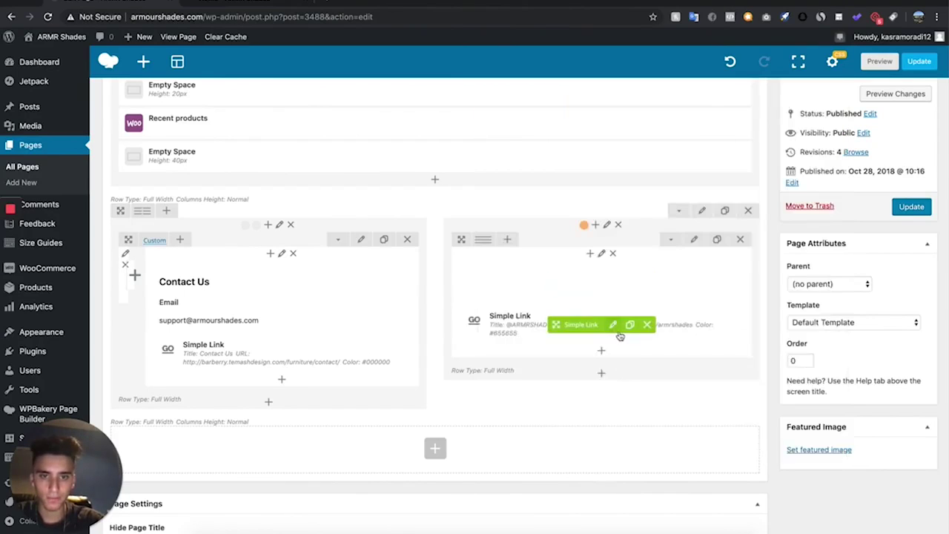
{"action": "left_click", "coordinate": [616, 326]}
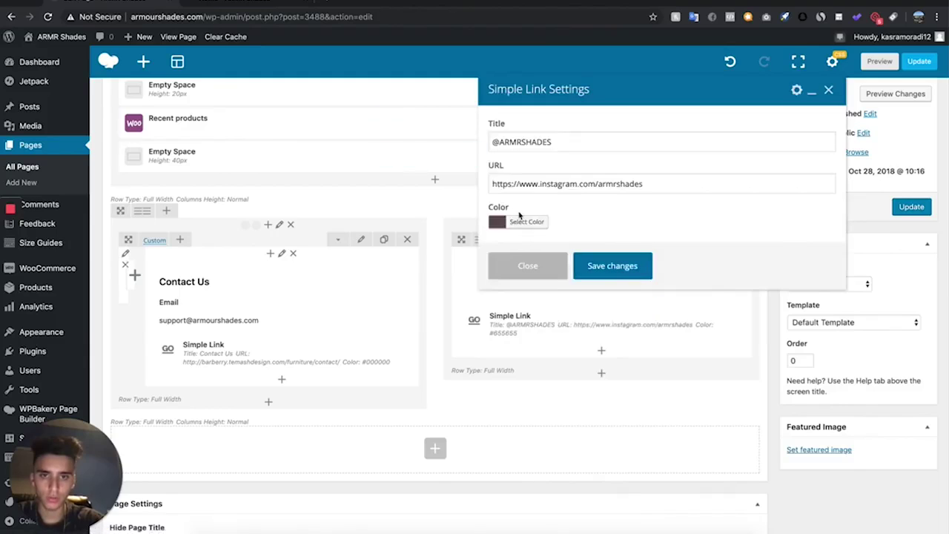
{"action": "left_click", "coordinate": [523, 221]}
{"action": "left_click", "coordinate": [536, 274]}
{"action": "left_click", "coordinate": [531, 204]}
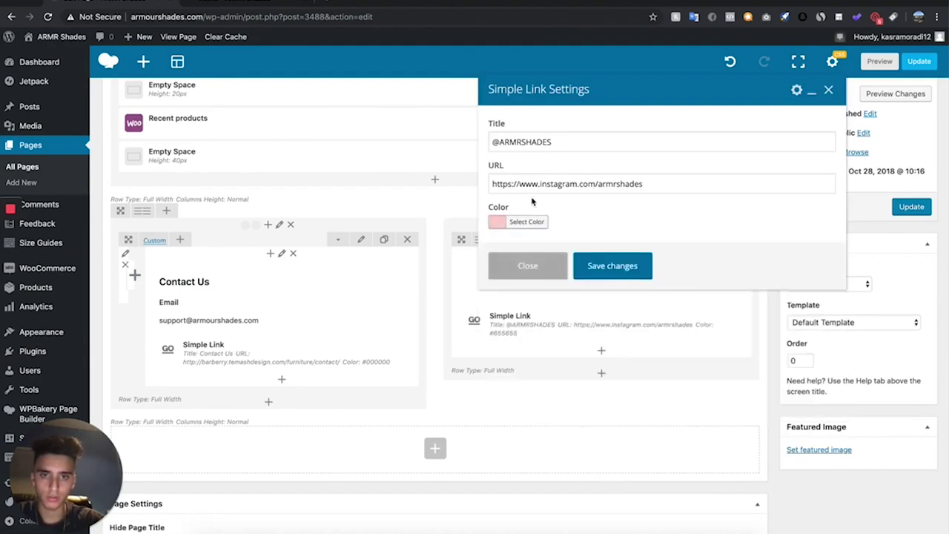
{"action": "left_click", "coordinate": [527, 221]}
{"action": "left_click", "coordinate": [513, 352]}
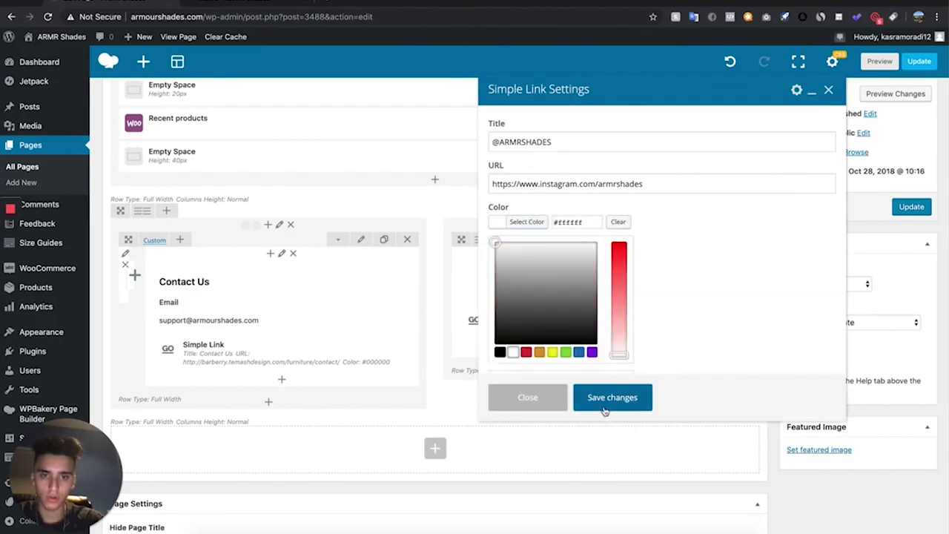
{"action": "left_click", "coordinate": [605, 406]}
Step: Preview the Home page and review the recolored Instagram block, the footer and the BESTSELLERS product grid
{"action": "left_click", "coordinate": [908, 94]}
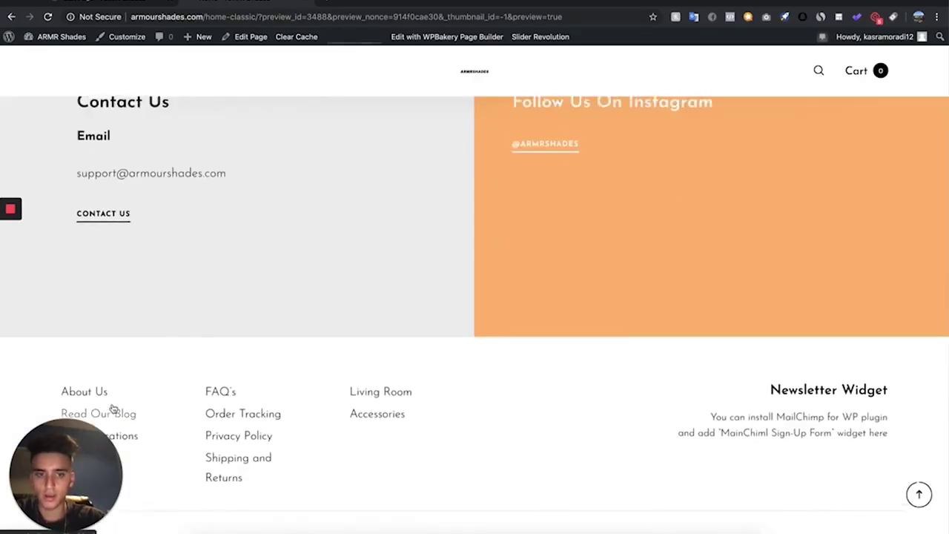
{"action": "scroll", "coordinate": [104, 406], "scroll_direction": "up", "scroll_amount": 15}
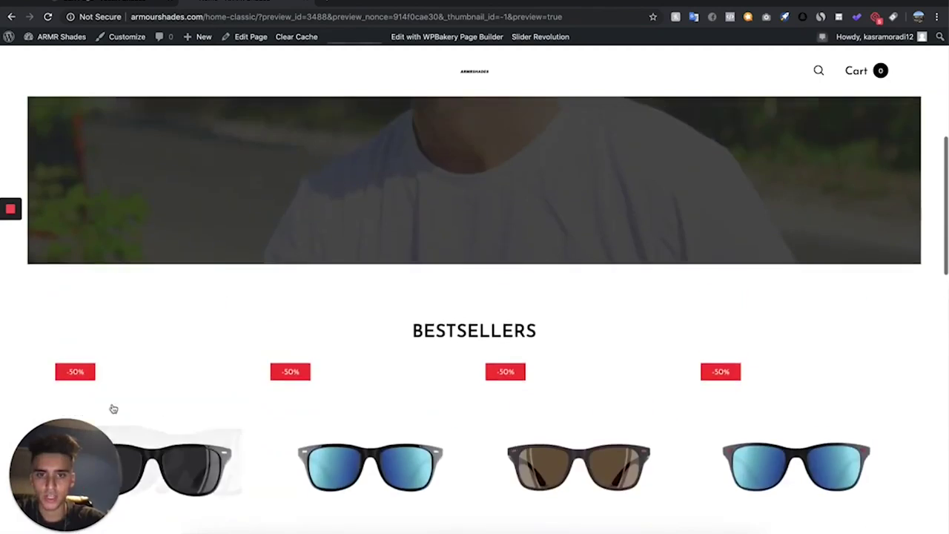
{"action": "scroll", "coordinate": [113, 408], "scroll_direction": "down", "scroll_amount": 10}
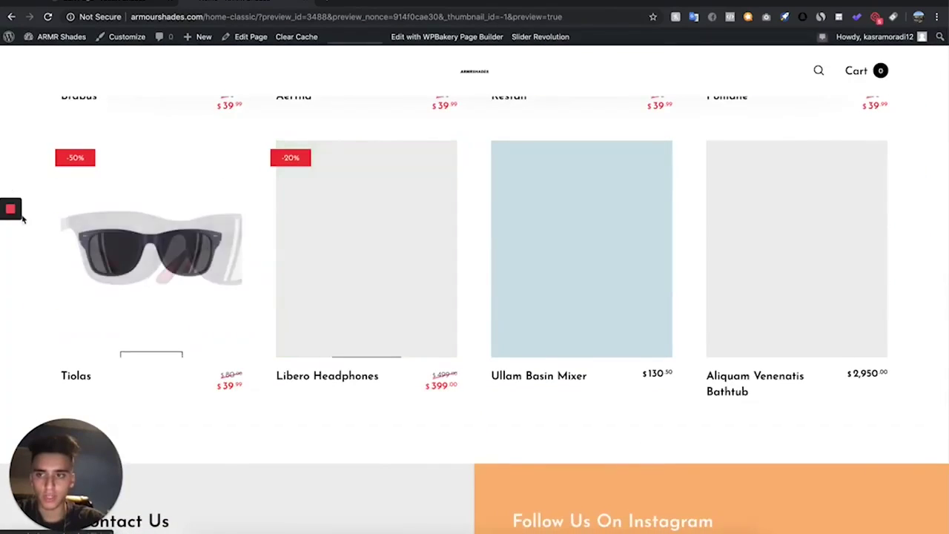
Step: Replace the Recent products element under the BESTSELLERS heading with a WooCommerce Product category element
{"action": "mouse_move", "coordinate": [4, 213]}
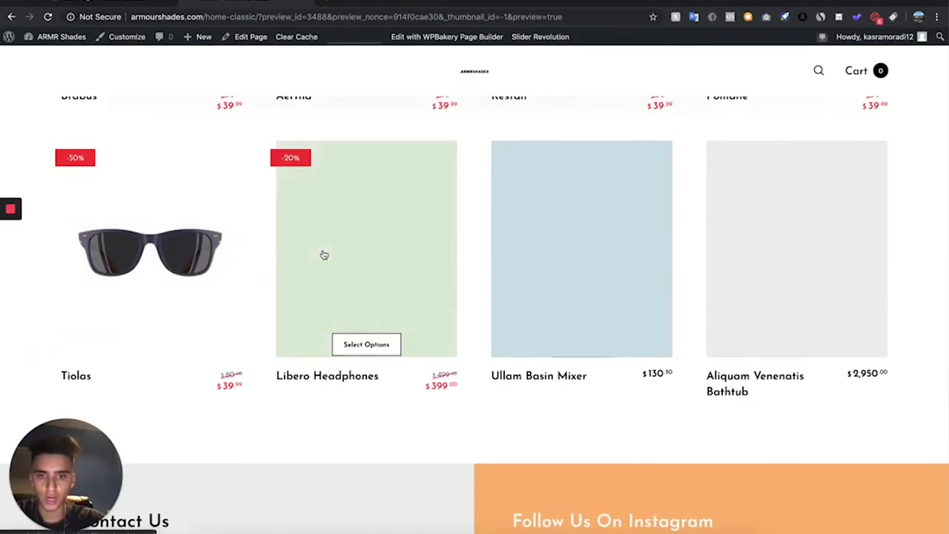
{"action": "scroll", "coordinate": [242, 301], "scroll_direction": "up", "scroll_amount": 3}
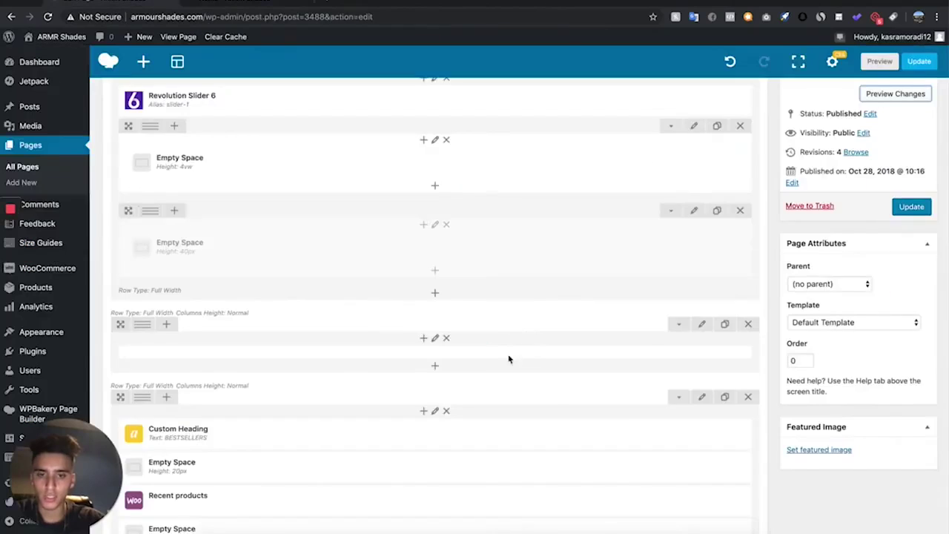
{"action": "scroll", "coordinate": [509, 360], "scroll_direction": "down", "scroll_amount": 5}
{"action": "left_click", "coordinate": [483, 271]}
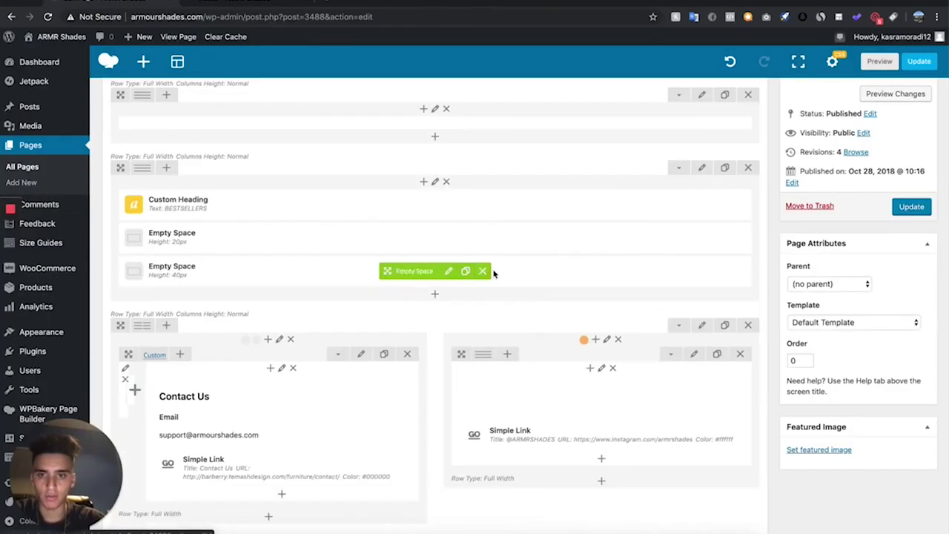
{"action": "left_click", "coordinate": [435, 297]}
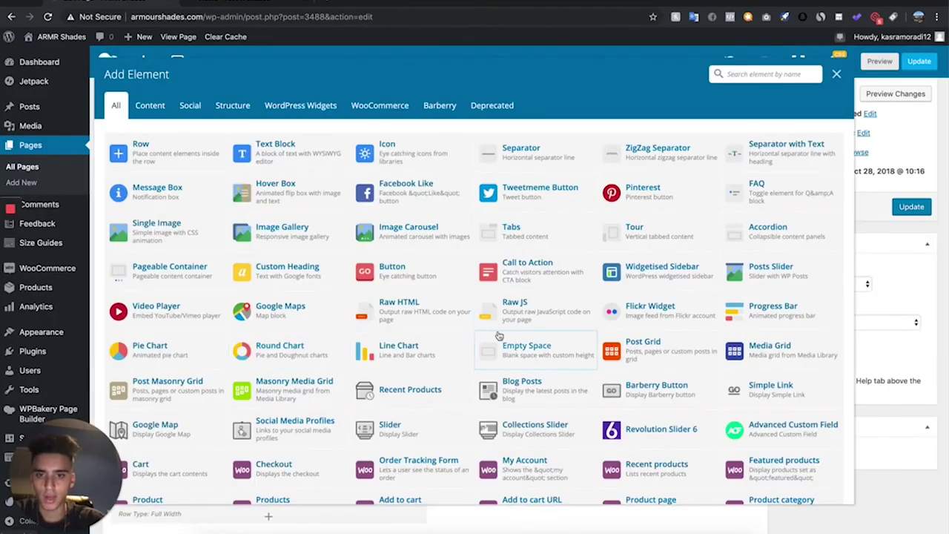
{"action": "scroll", "coordinate": [498, 335], "scroll_direction": "down", "scroll_amount": 5}
{"action": "scroll", "coordinate": [170, 352], "scroll_direction": "down", "scroll_amount": 1}
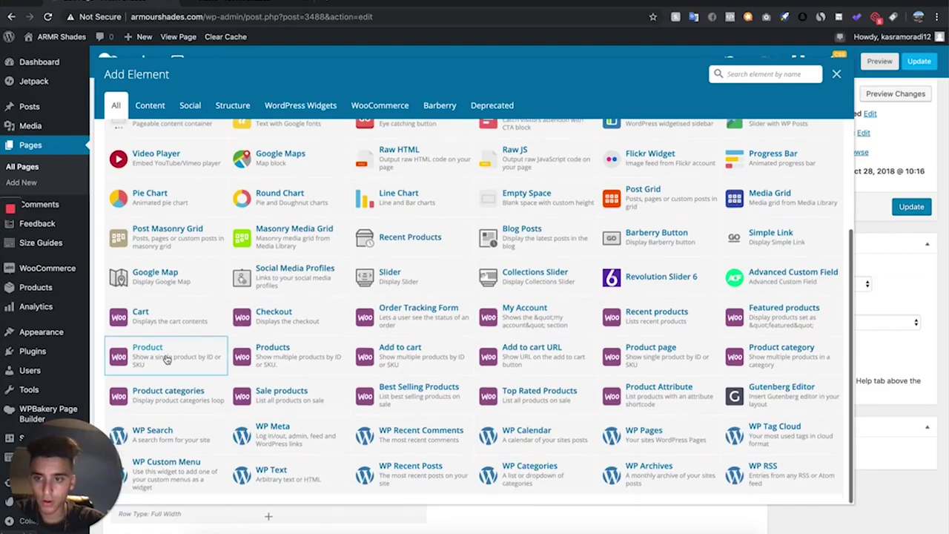
{"action": "left_click", "coordinate": [815, 364]}
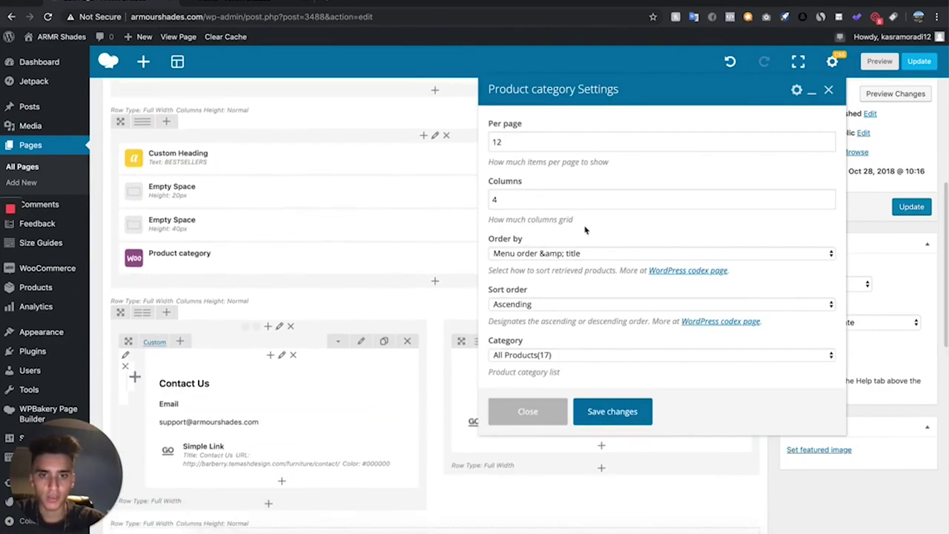
Step: Save the product category settings with 12 items per page, 4 columns and All Products, and place the element between the two empty spaces
{"action": "left_click", "coordinate": [577, 256]}
{"action": "left_click", "coordinate": [563, 257]}
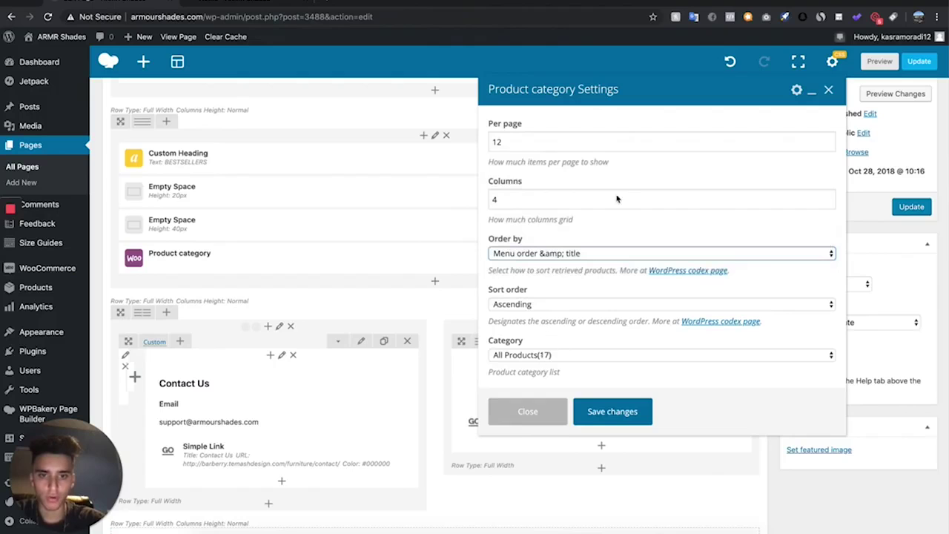
{"action": "left_click", "coordinate": [497, 144]}
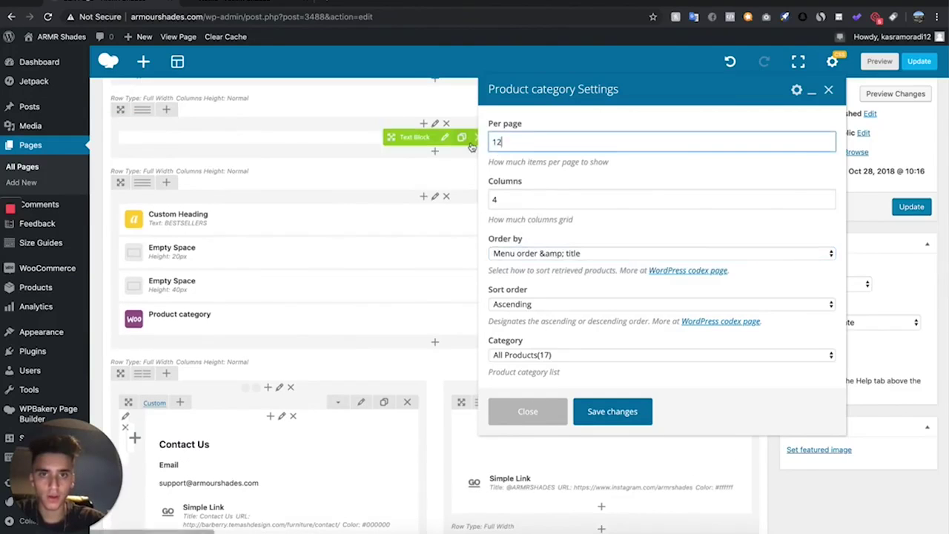
{"action": "key", "text": "Tab"}
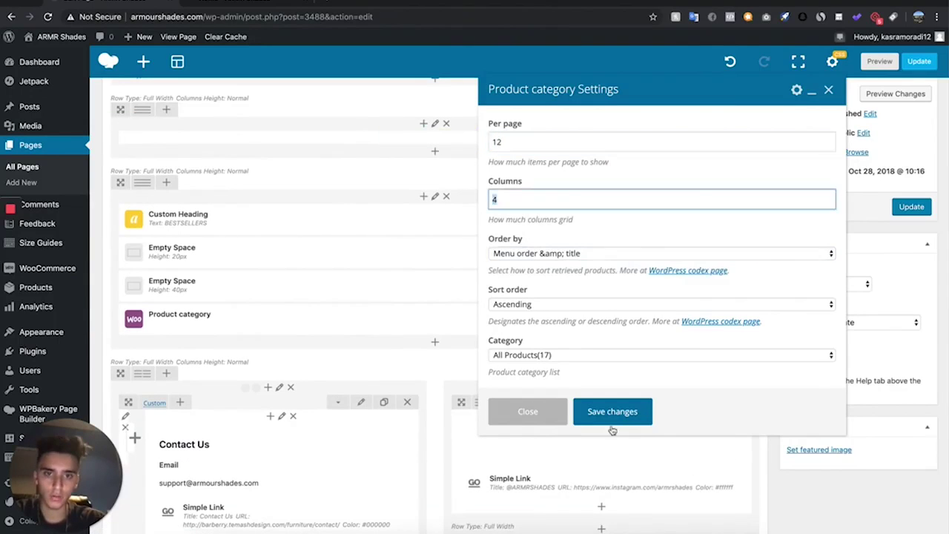
{"action": "left_click", "coordinate": [613, 412]}
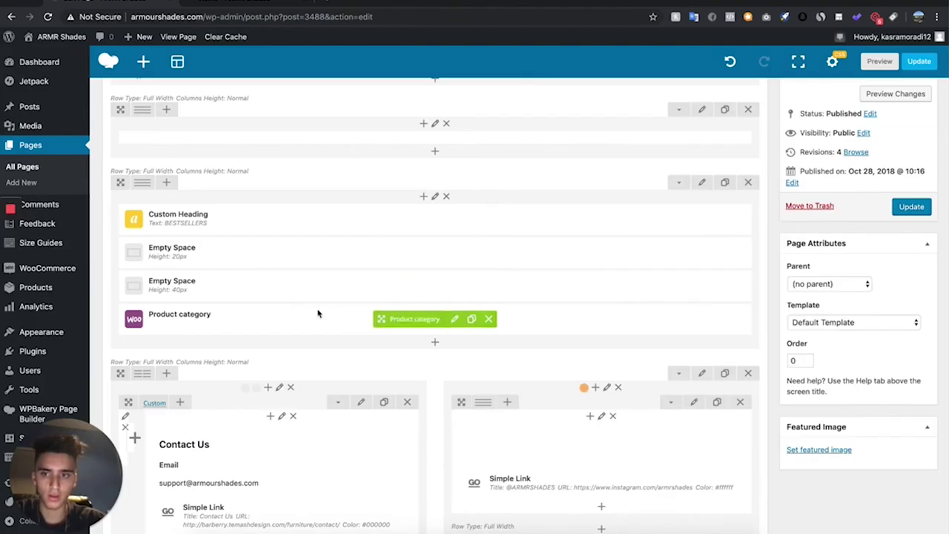
{"action": "left_click_drag", "start_coordinate": [437, 321], "coordinate": [433, 268]}
Step: Preview the Home page and review the new bestsellers product grid, the slider, the contact and Instagram blocks and the footer
{"action": "left_click", "coordinate": [896, 94]}
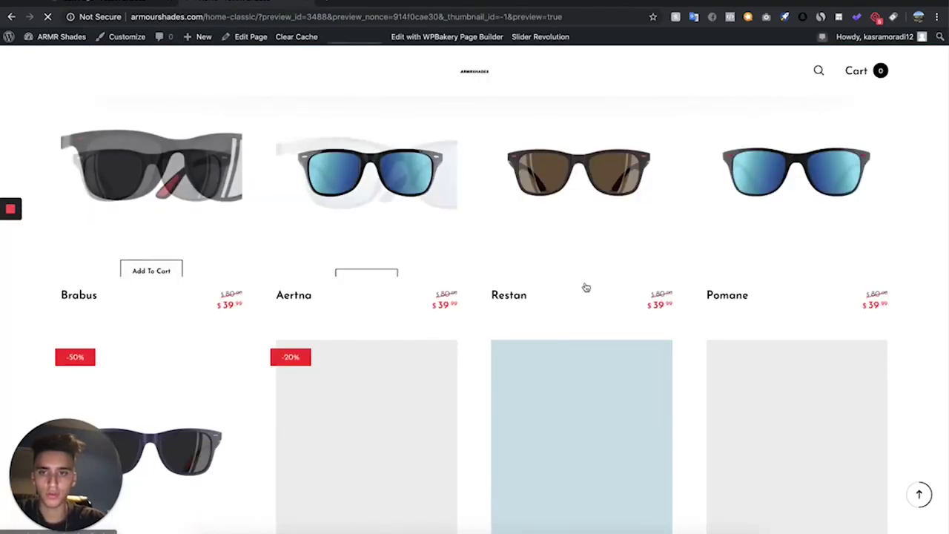
{"action": "scroll", "coordinate": [585, 286], "scroll_direction": "down", "scroll_amount": 5}
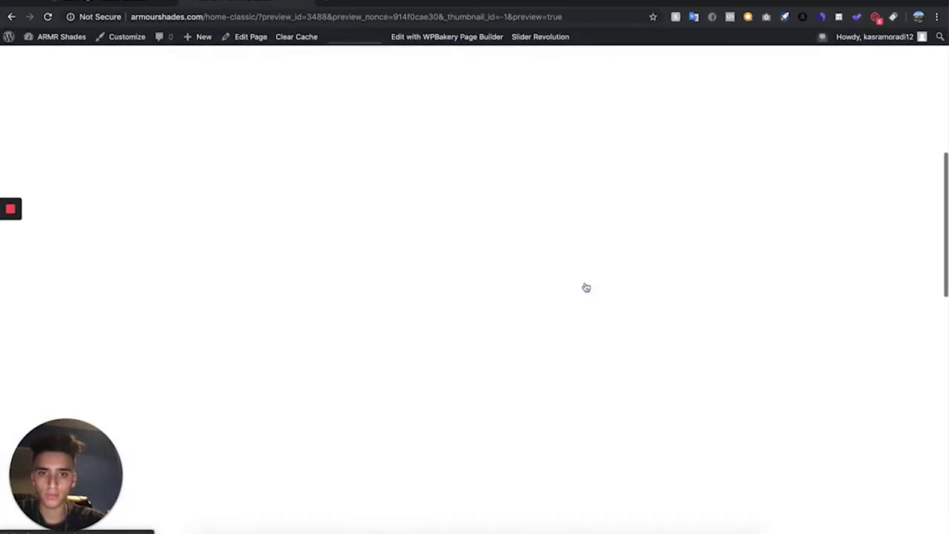
{"action": "scroll", "coordinate": [586, 287], "scroll_direction": "up", "scroll_amount": 7}
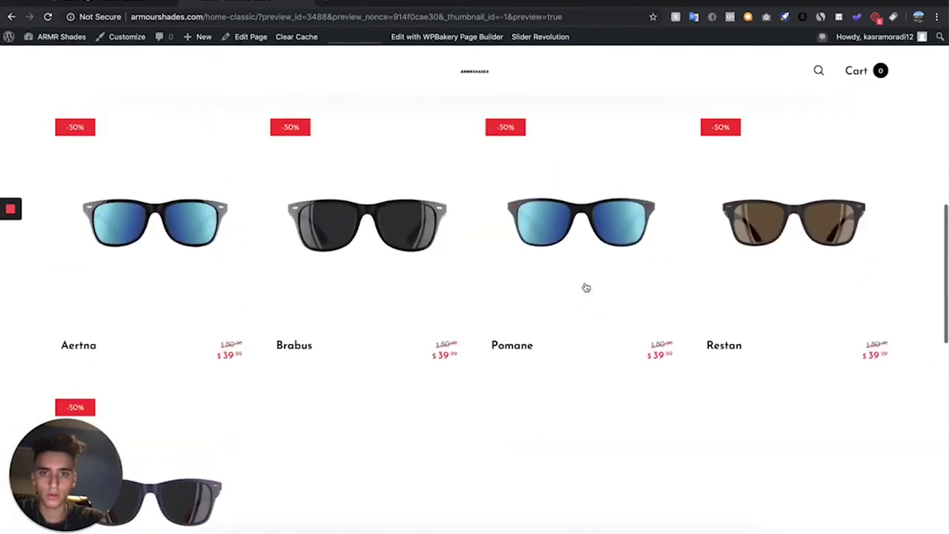
{"action": "scroll", "coordinate": [586, 287], "scroll_direction": "down", "scroll_amount": 2}
{"action": "scroll", "coordinate": [368, 352], "scroll_direction": "down", "scroll_amount": 2}
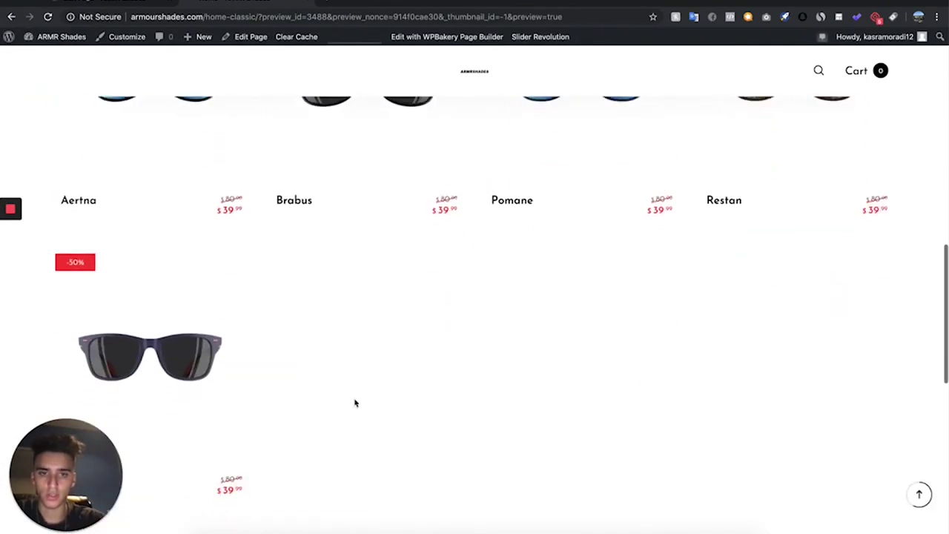
{"action": "scroll", "coordinate": [354, 398], "scroll_direction": "up", "scroll_amount": 5}
{"action": "scroll", "coordinate": [355, 398], "scroll_direction": "down", "scroll_amount": 6}
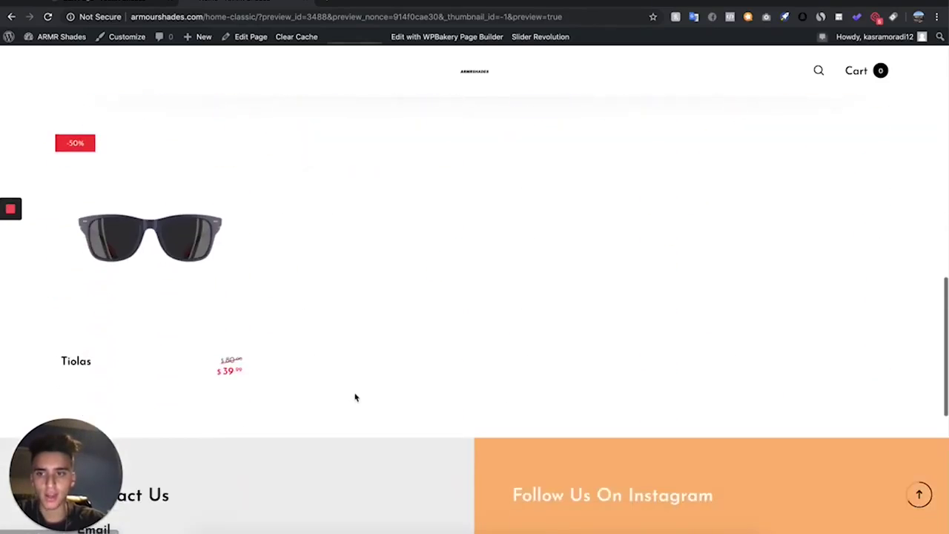
{"action": "scroll", "coordinate": [354, 397], "scroll_direction": "up", "scroll_amount": 9}
{"action": "scroll", "coordinate": [353, 396], "scroll_direction": "down", "scroll_amount": 5}
{"action": "scroll", "coordinate": [354, 396], "scroll_direction": "up", "scroll_amount": 6}
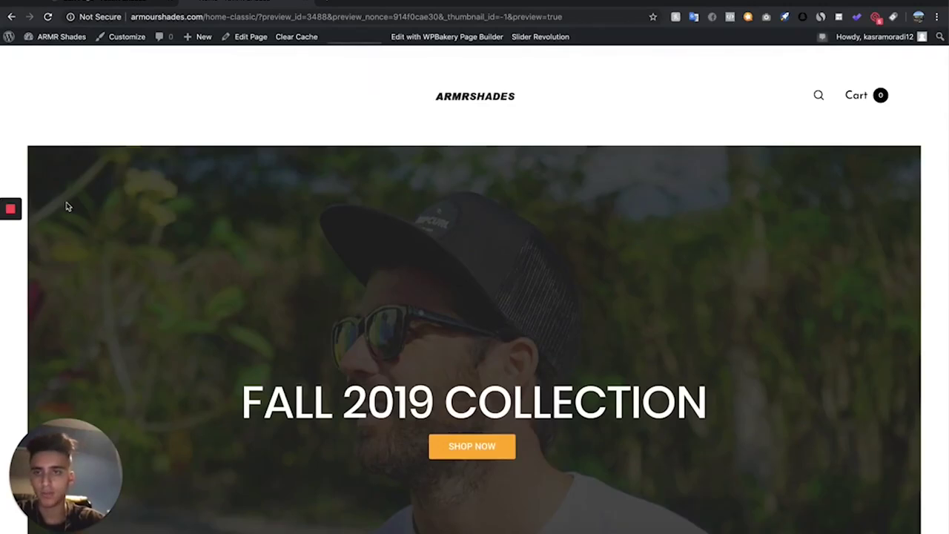
{"action": "scroll", "coordinate": [282, 119], "scroll_direction": "down", "scroll_amount": 2}
{"action": "scroll", "coordinate": [282, 119], "scroll_direction": "down", "scroll_amount": 3}
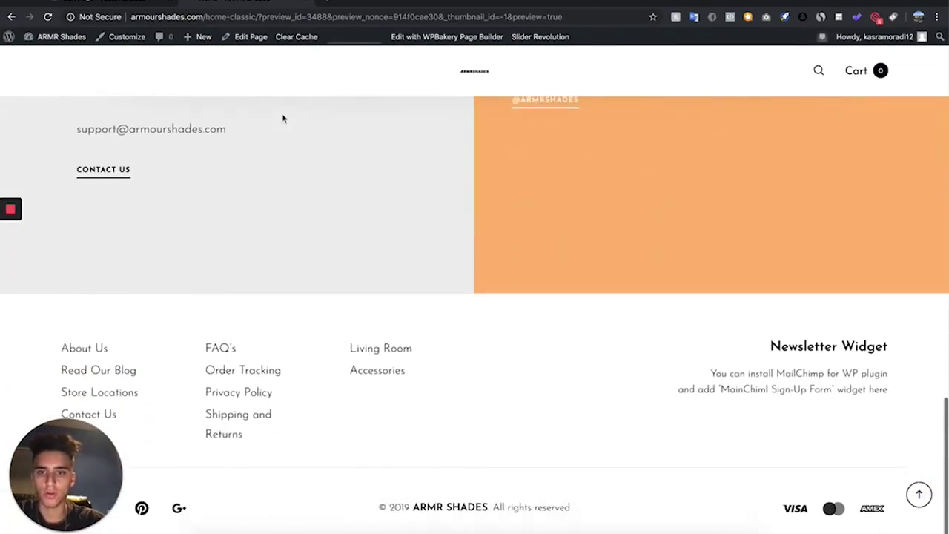
{"action": "key", "text": "super+w"}
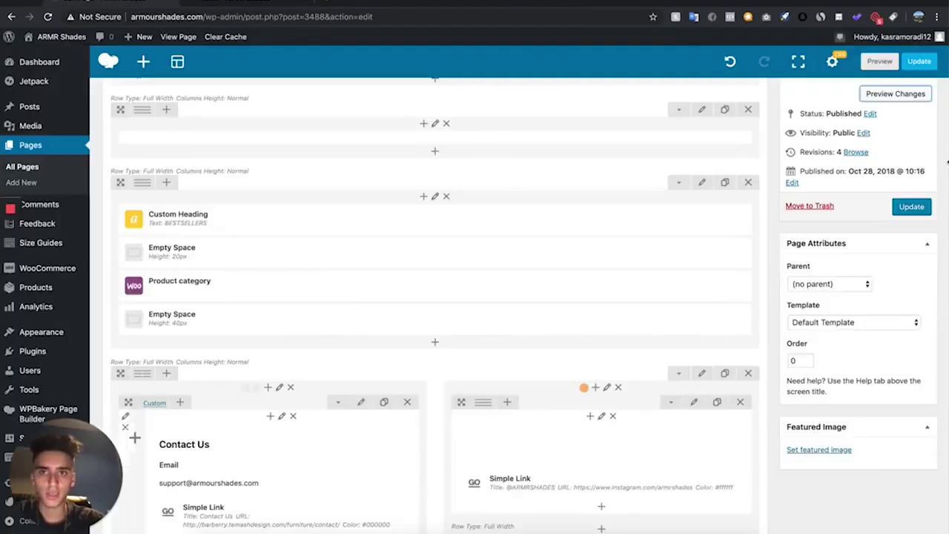
Step: Update the Home page and open the list of all pages
{"action": "left_click", "coordinate": [925, 210]}
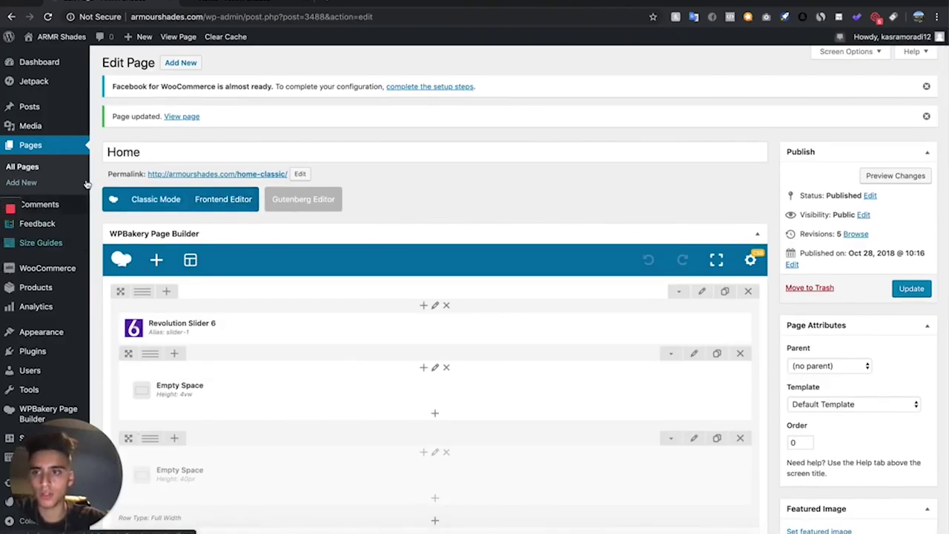
{"action": "left_click", "coordinate": [13, 170]}
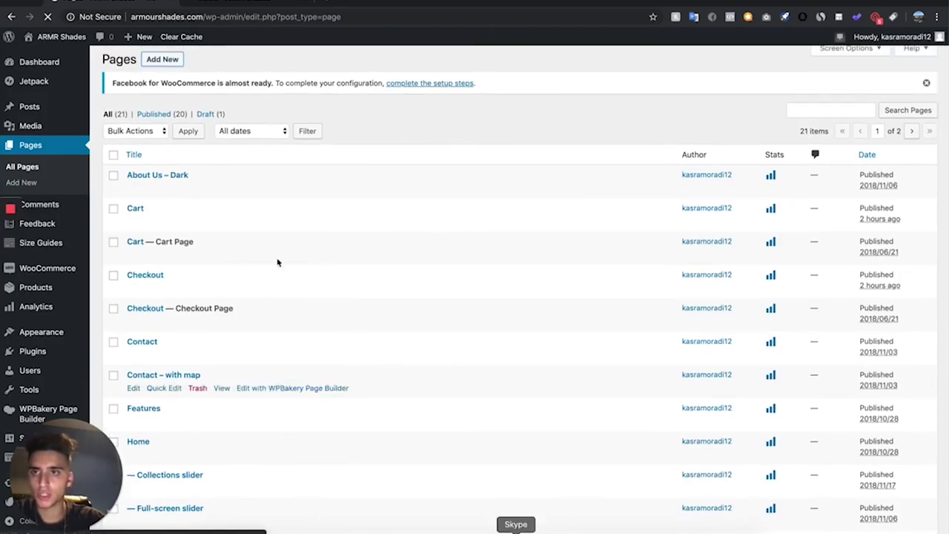
Step: Switch to the Terms Of Service Template in Google Docs and find the occurrences of the company name "armour"
{"action": "left_click", "coordinate": [283, 1]}
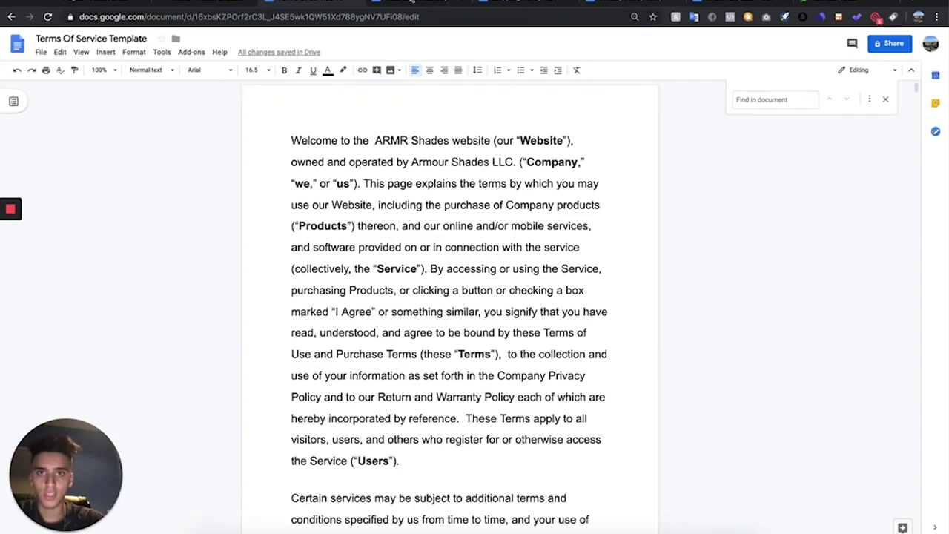
{"action": "key", "text": "Escape"}
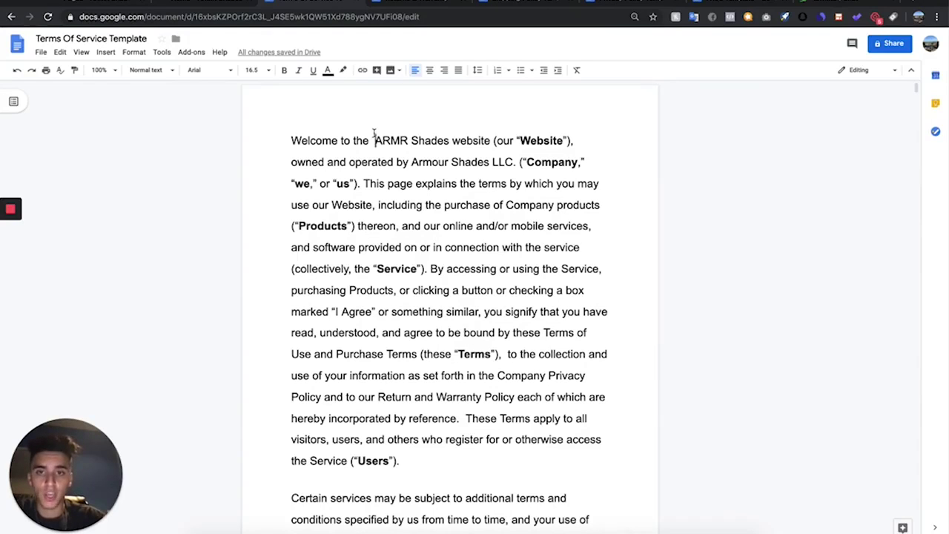
{"action": "left_click_drag", "start_coordinate": [374, 135], "coordinate": [455, 143]}
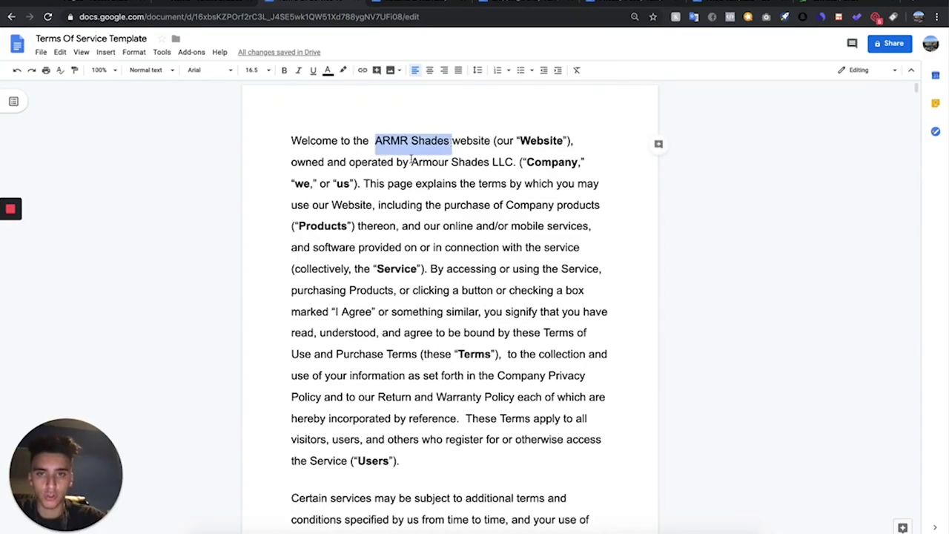
{"action": "key", "text": "ctrl+f"}
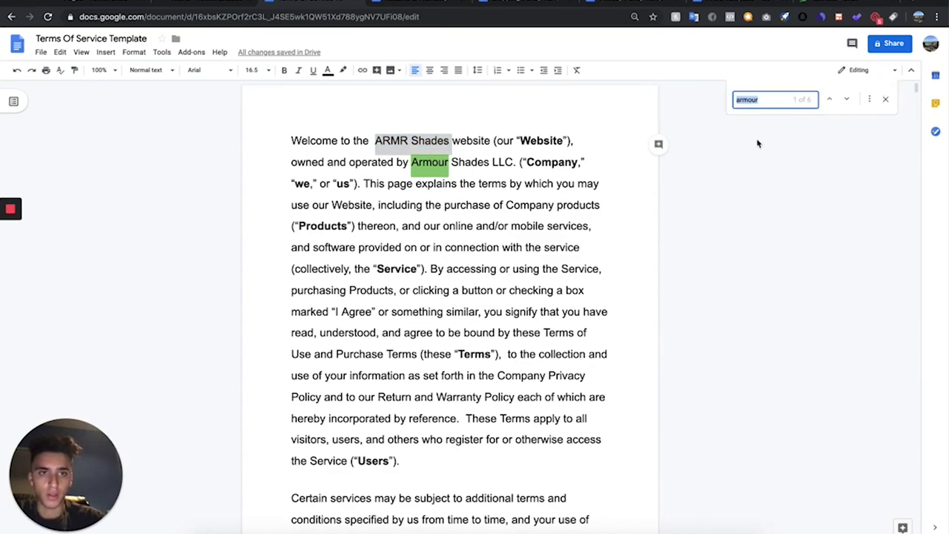
{"action": "key", "text": "Return"}
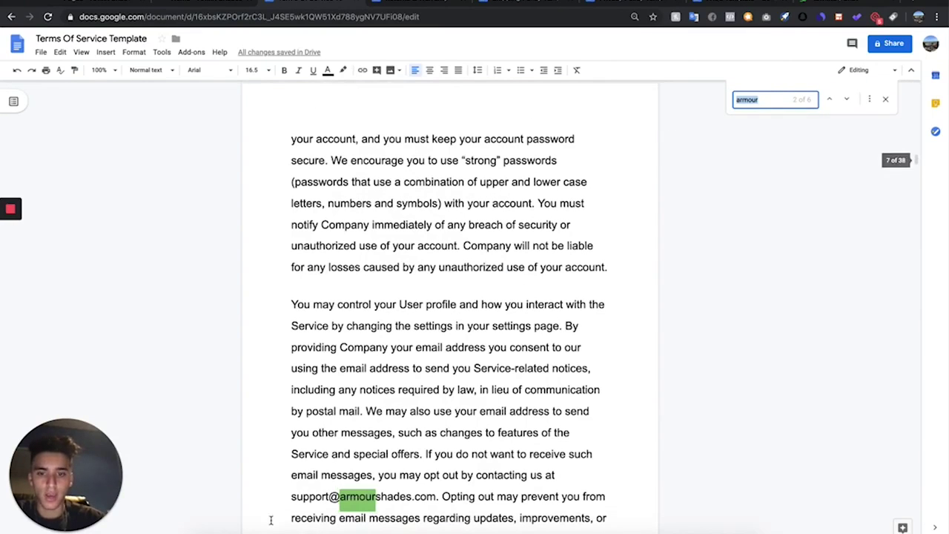
Step: Look through the other open policy documents, including the Privacy Policy Template
{"action": "left_click", "coordinate": [420, 9]}
{"action": "left_click", "coordinate": [606, 7]}
{"action": "left_click", "coordinate": [615, 8]}
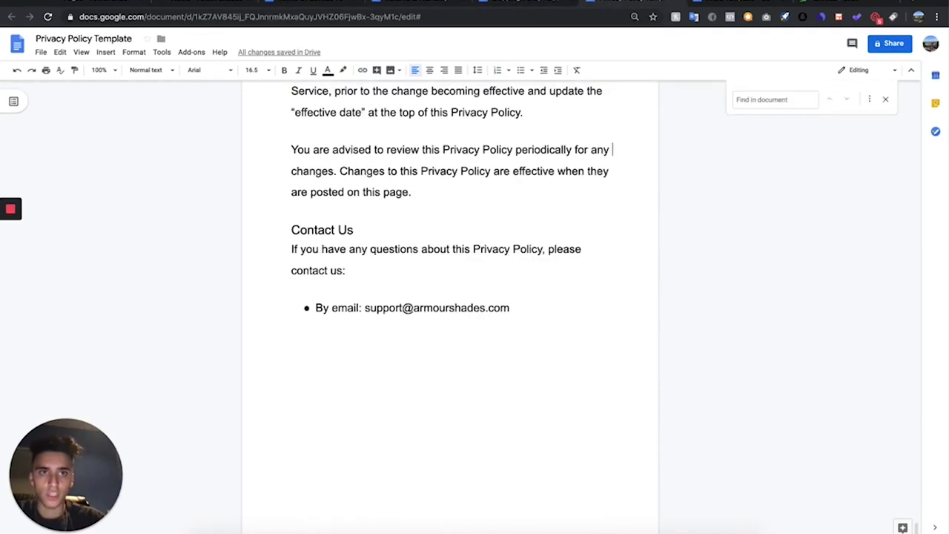
Step: Copy the entire text of the Terms Of Service Template document
{"action": "left_click", "coordinate": [330, 4]}
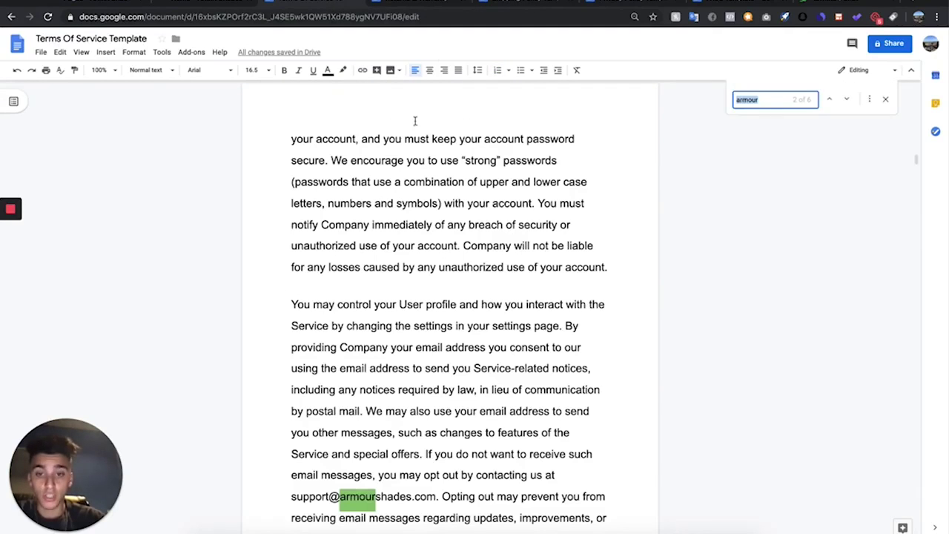
{"action": "scroll", "coordinate": [415, 120], "scroll_direction": "up", "scroll_amount": 20}
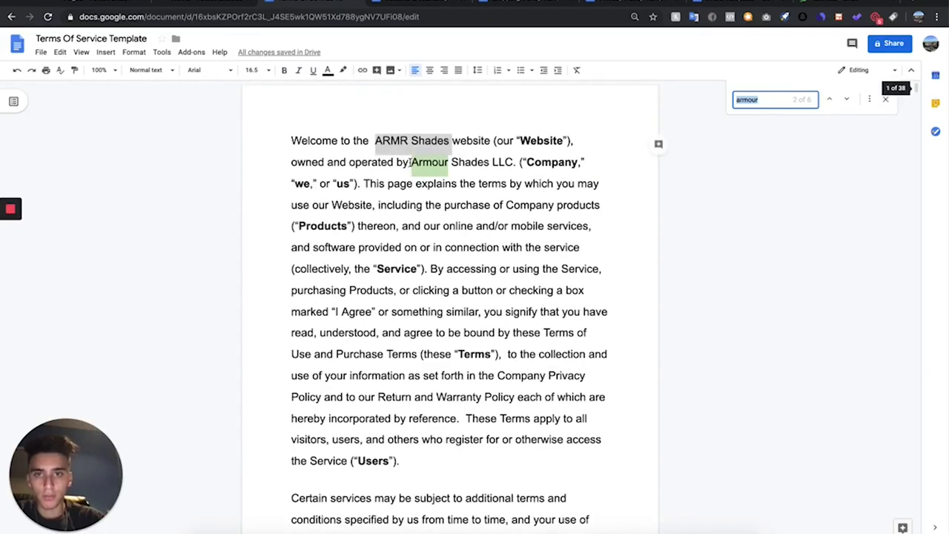
{"action": "left_click", "coordinate": [322, 156]}
{"action": "key", "text": "ctrl+a"}
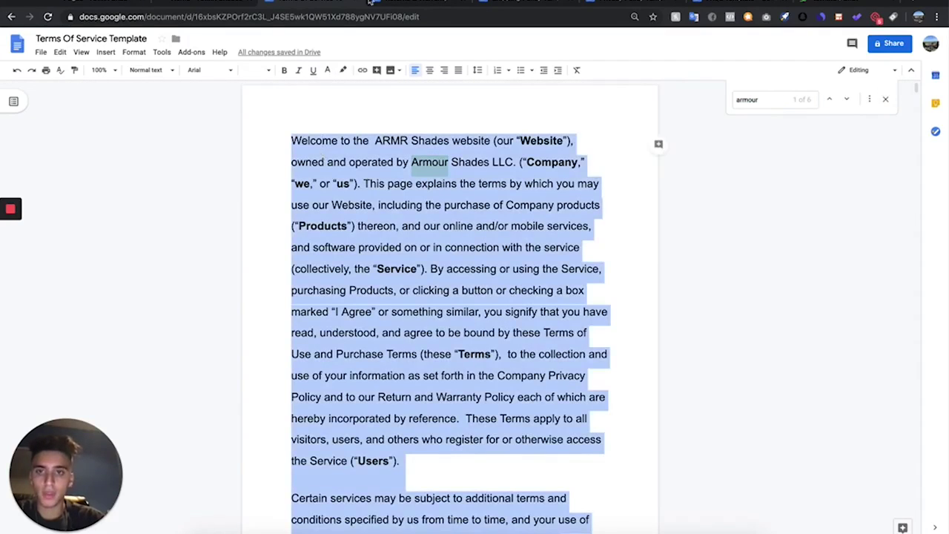
Step: Create a new WordPress page titled "Terms Of Service" and paste the copied terms text as its content
{"action": "left_click", "coordinate": [85, 3]}
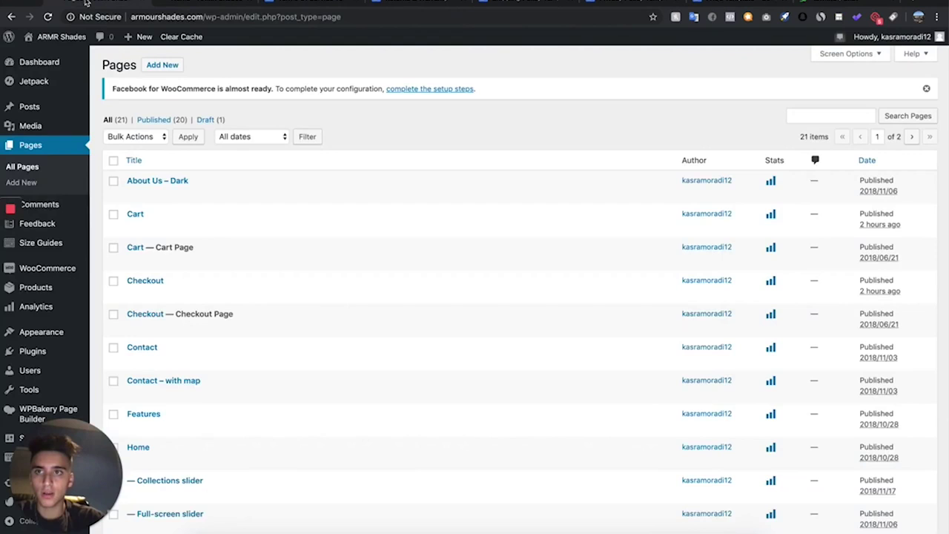
{"action": "left_click", "coordinate": [162, 65]}
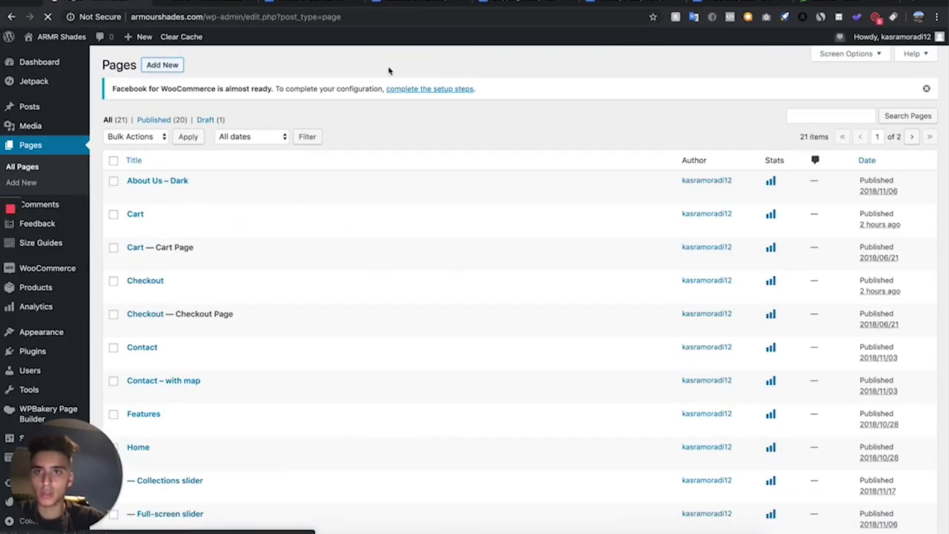
{"action": "type", "text": "Terms Of Service"}
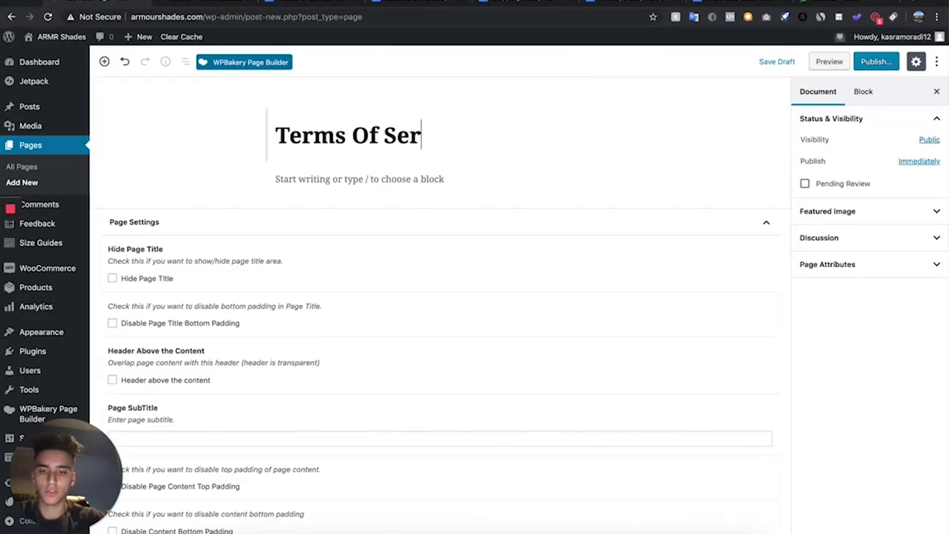
{"action": "left_click", "coordinate": [327, 179]}
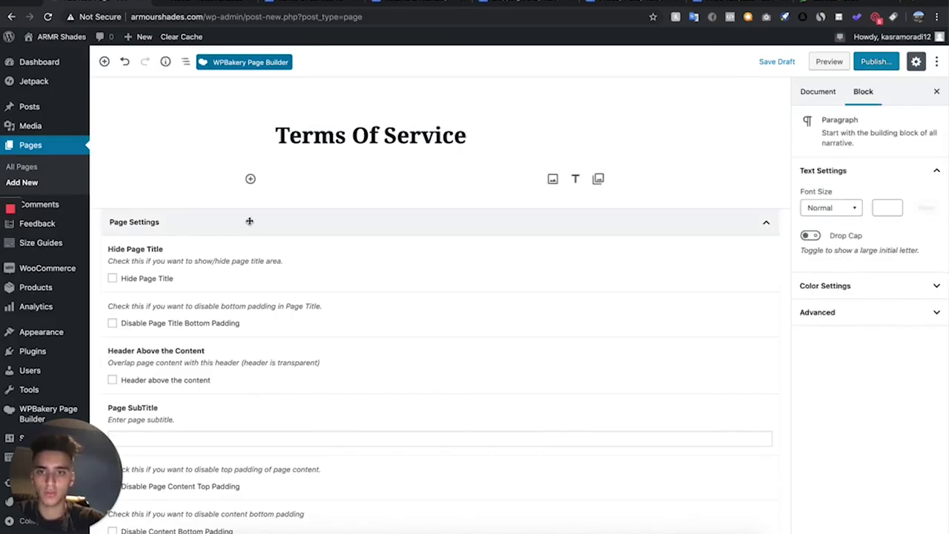
{"action": "key", "text": "super+v"}
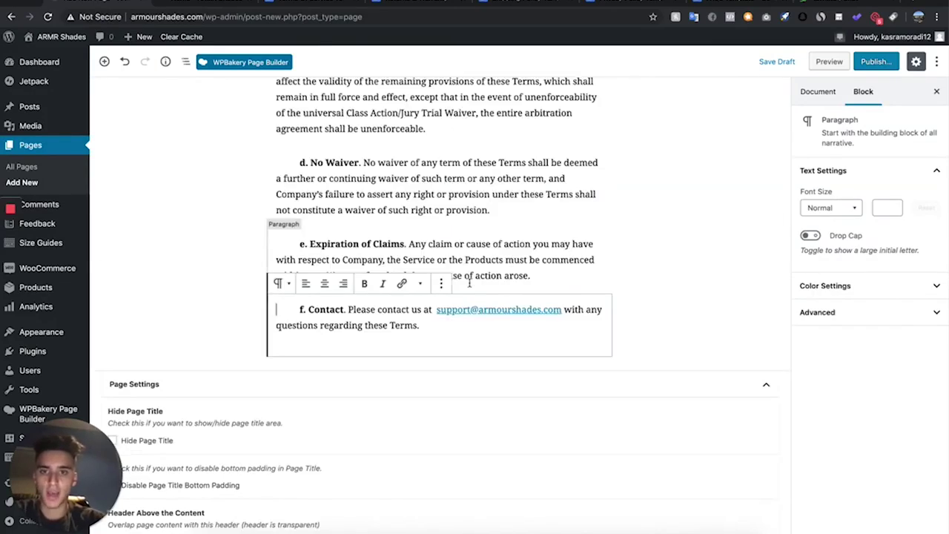
{"action": "scroll", "coordinate": [469, 284], "scroll_direction": "up", "scroll_amount": 20}
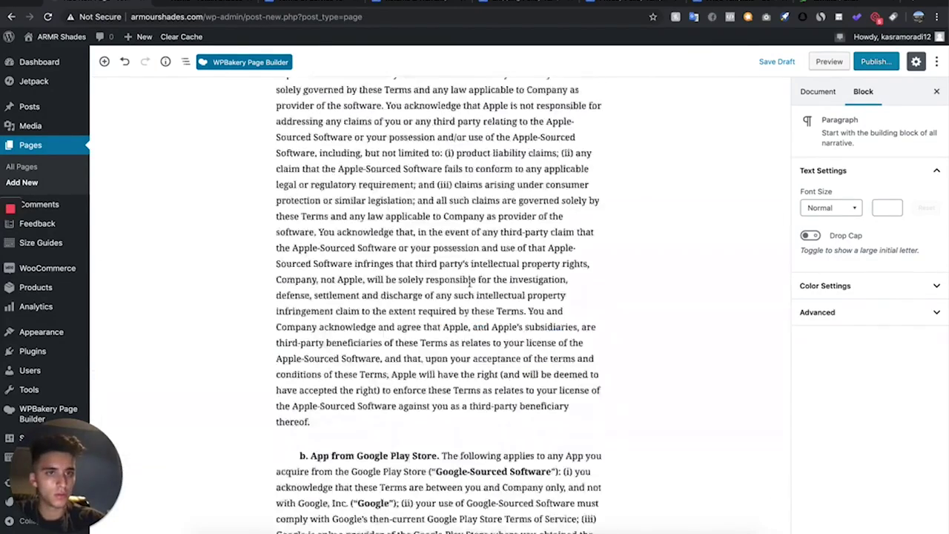
Step: Publish the Terms Of Service page
{"action": "scroll", "coordinate": [468, 285], "scroll_direction": "up", "scroll_amount": 20}
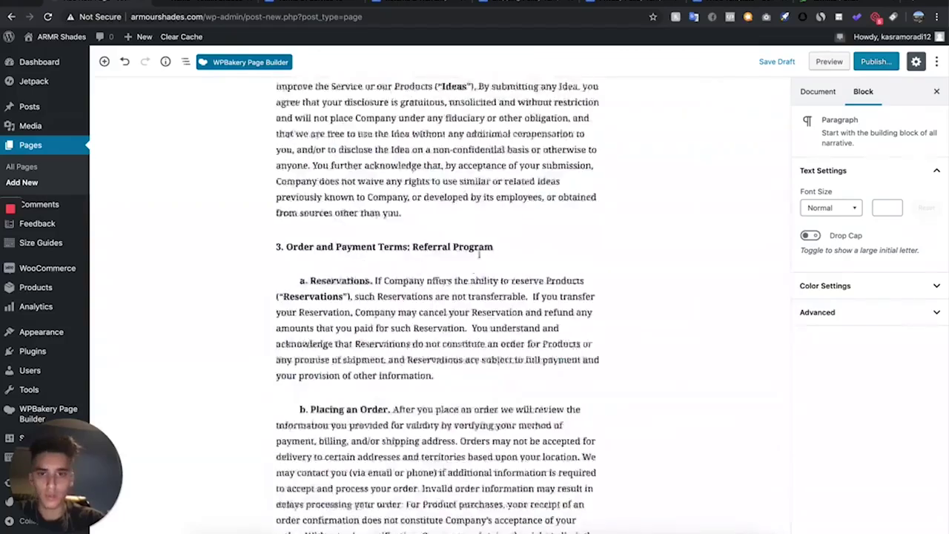
{"action": "left_click", "coordinate": [875, 63]}
{"action": "left_click", "coordinate": [898, 66]}
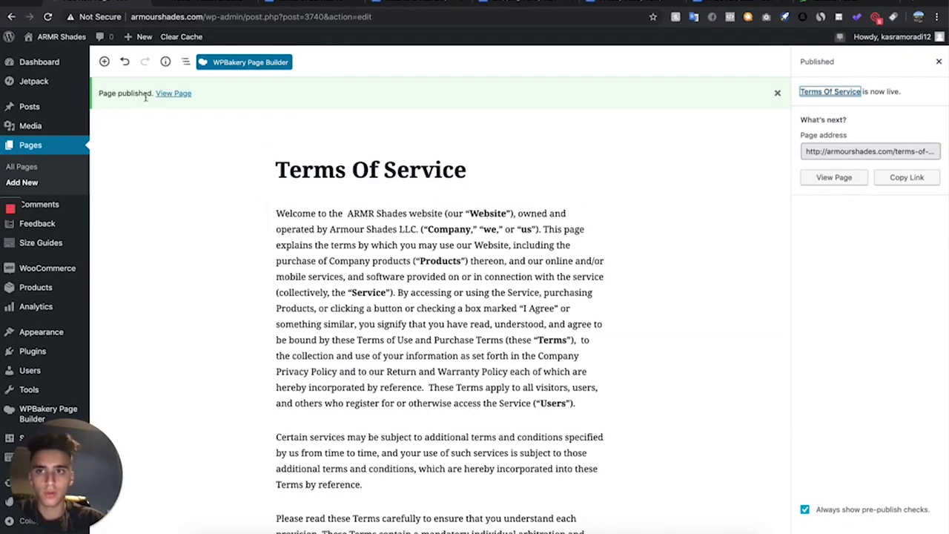
Step: View the published Terms Of Service page in a separate browser tab, and close that tab
{"action": "right_click", "coordinate": [165, 97]}
{"action": "left_click", "coordinate": [194, 102]}
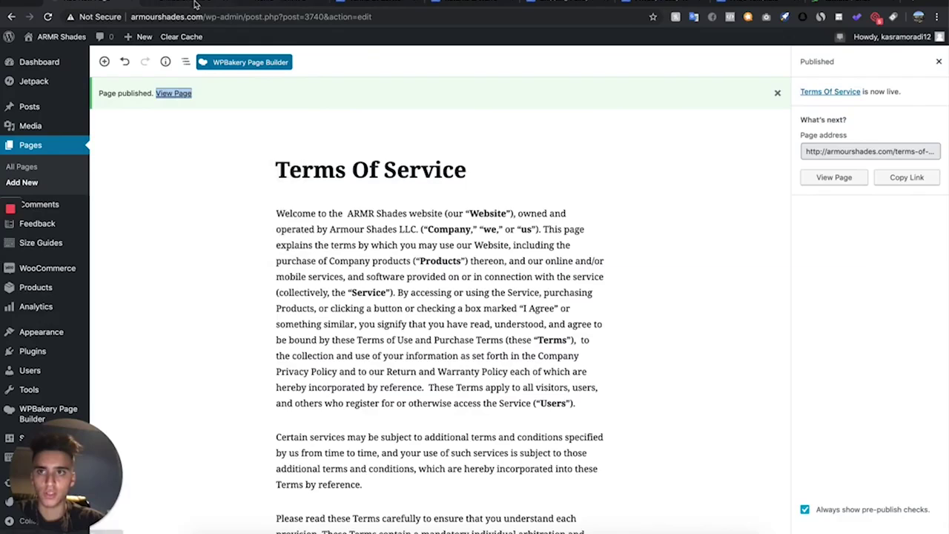
{"action": "left_click", "coordinate": [191, 5]}
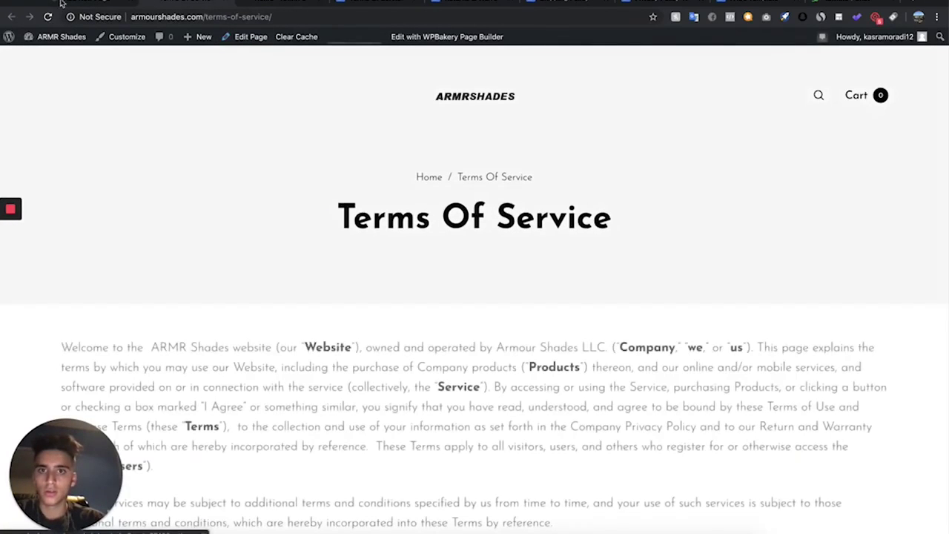
{"action": "key", "text": "ctrl+w"}
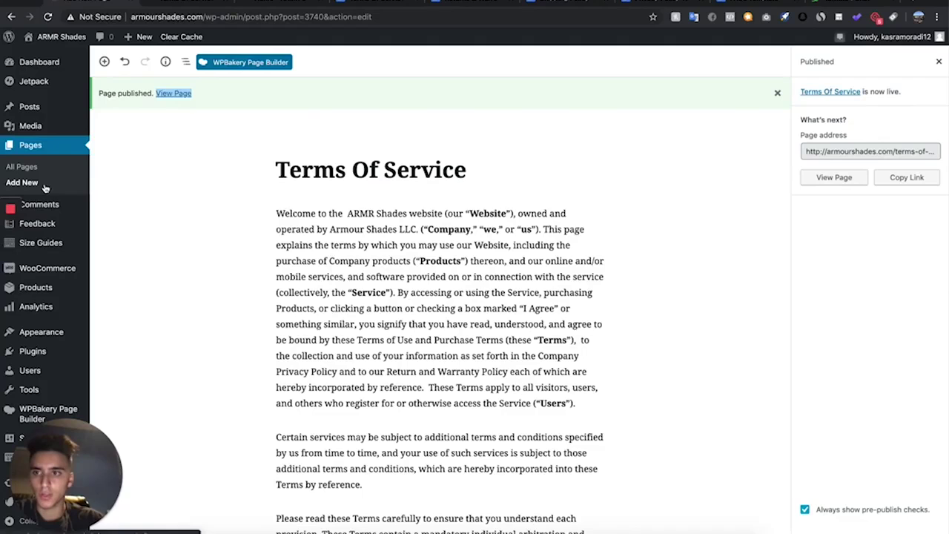
{"action": "key", "text": "ctrl+w"}
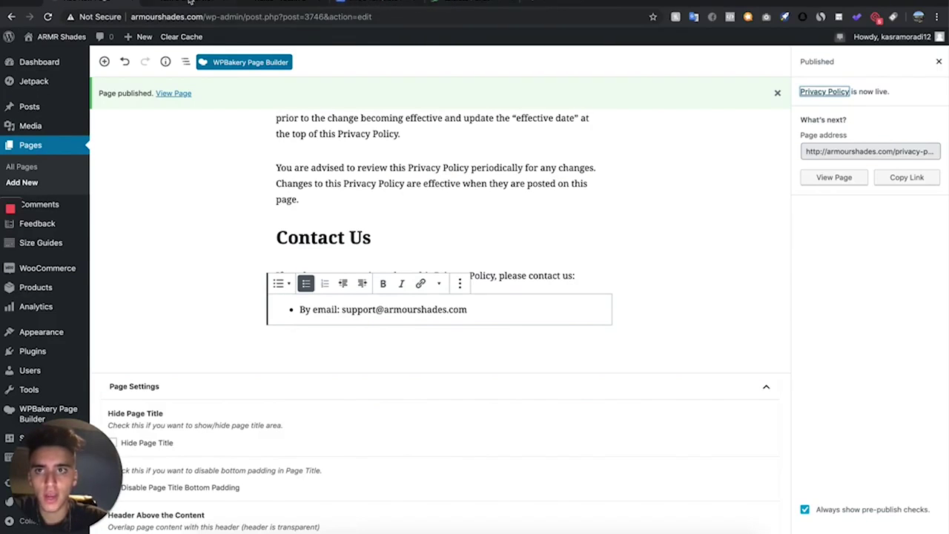
Step: Start a new page titled "FAQS" and open it in WPBakery Page Builder, leaving the block editor without saving
{"action": "left_click", "coordinate": [58, 184]}
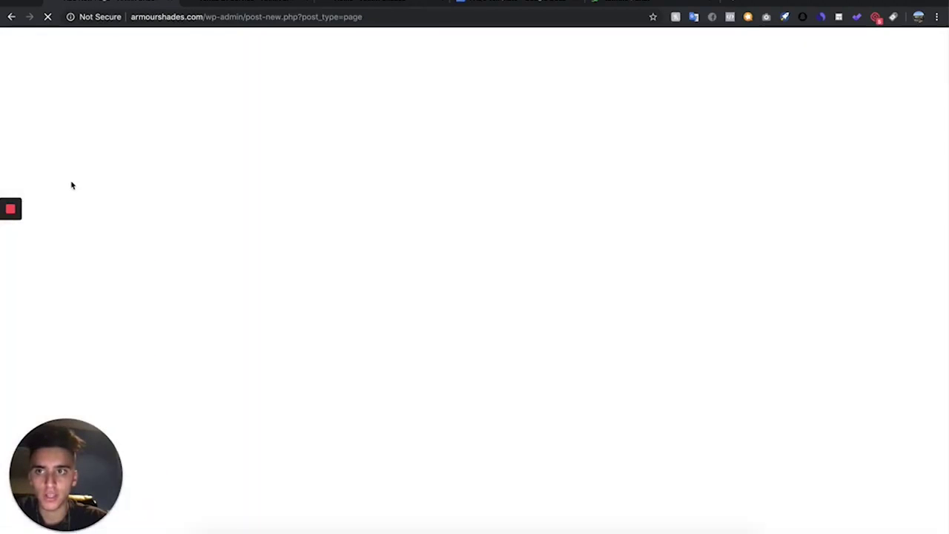
{"action": "type", "text": "FQ"}
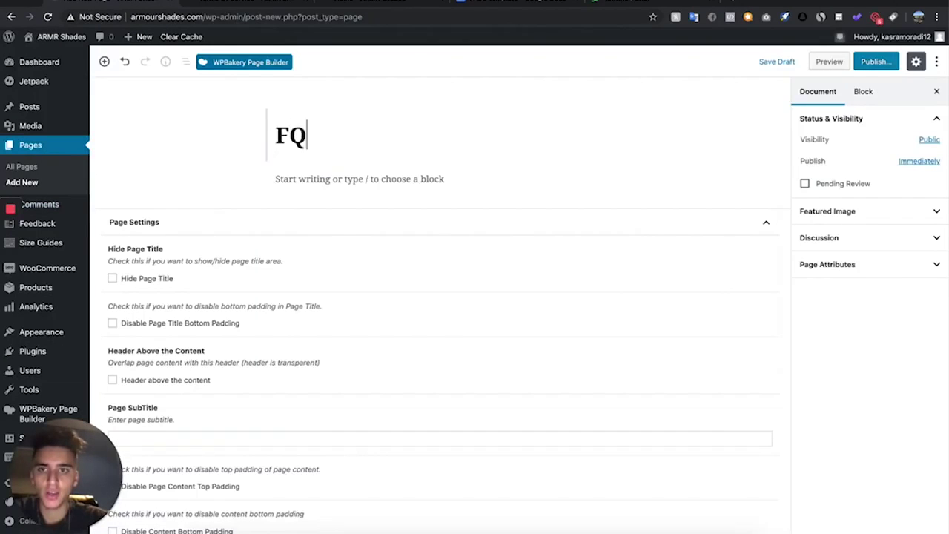
{"action": "key", "text": "BackSpace"}
{"action": "type", "text": "AQS"}
{"action": "left_click", "coordinate": [282, 191]}
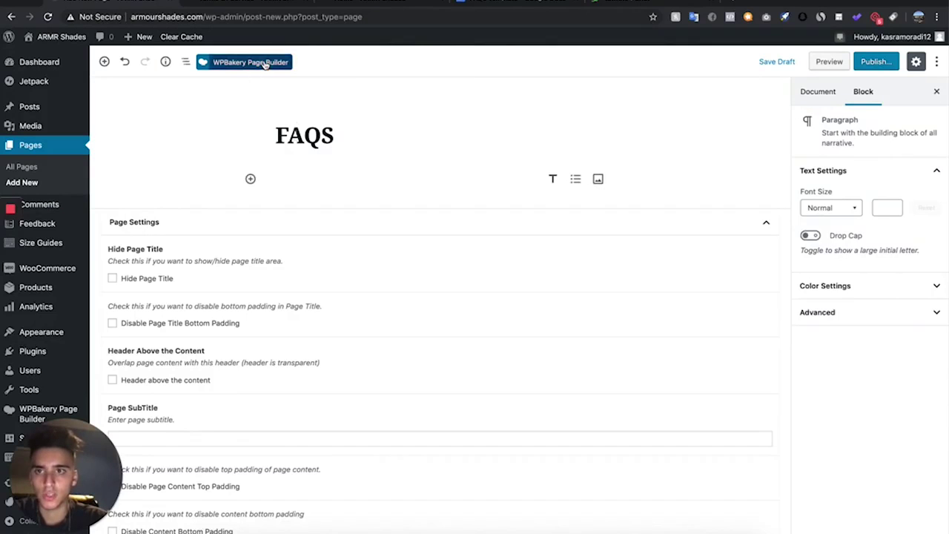
{"action": "left_click", "coordinate": [330, 37]}
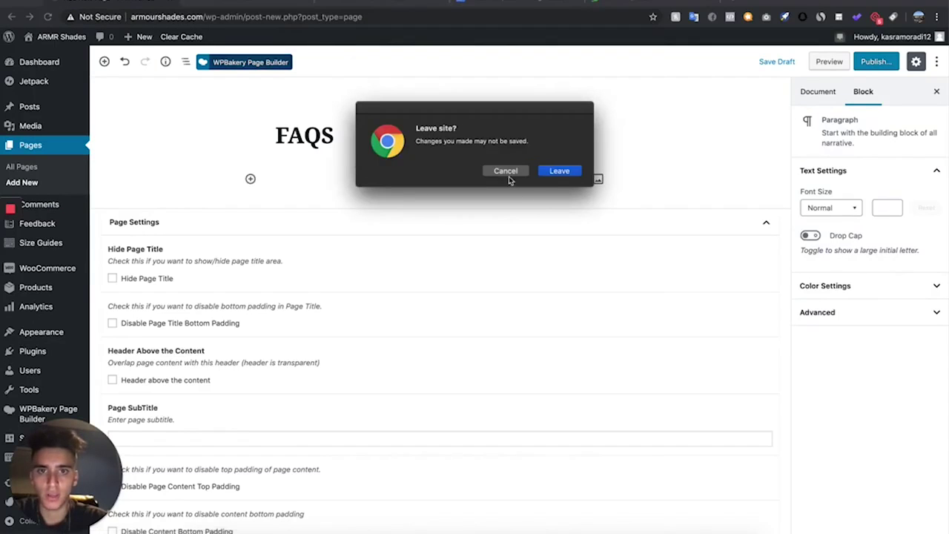
{"action": "left_click", "coordinate": [567, 170]}
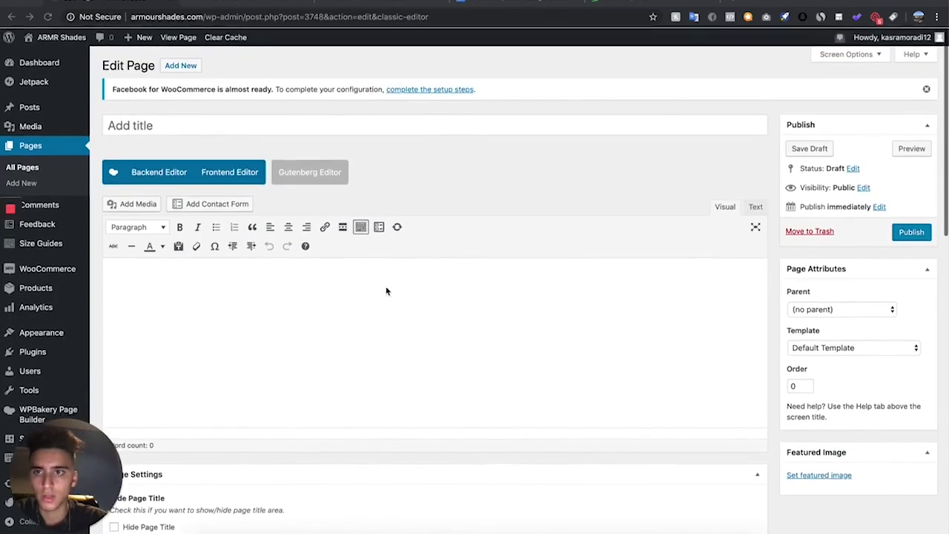
Step: Title the page "FAQs" and switch it to the WPBakery backend editor
{"action": "left_click", "coordinate": [169, 124]}
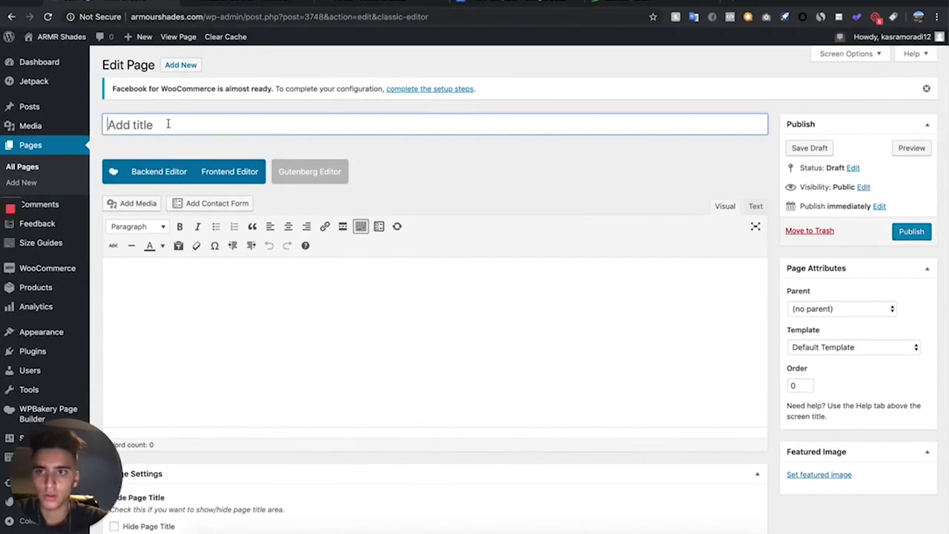
{"action": "type", "text": "FAQs"}
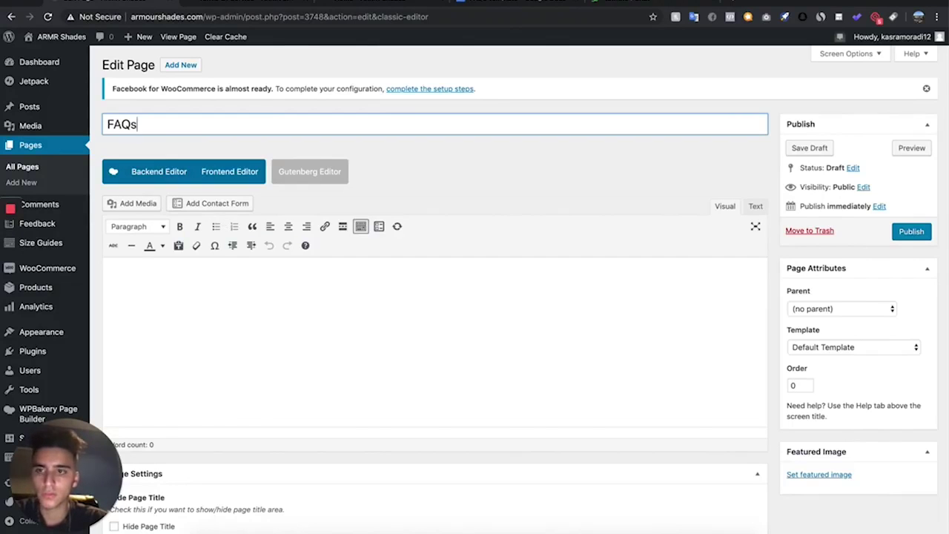
{"action": "left_click", "coordinate": [138, 171]}
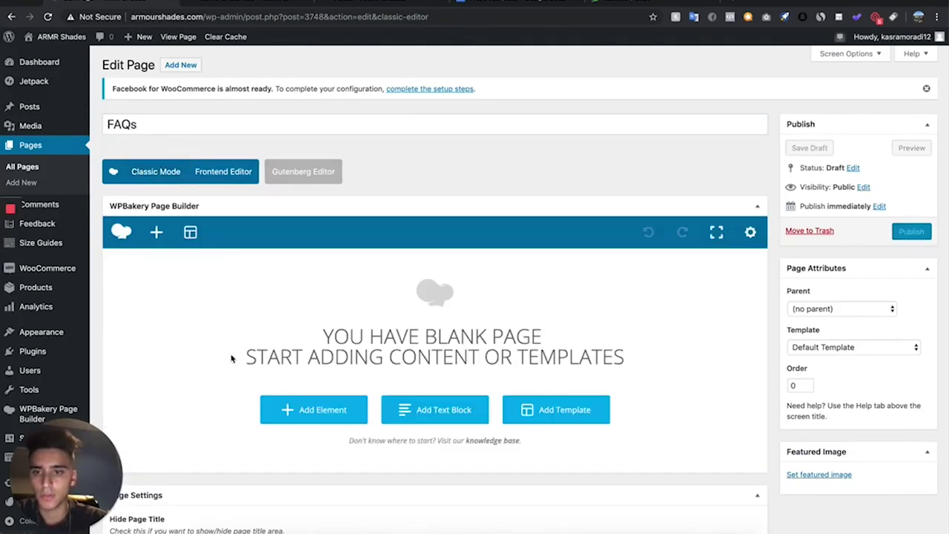
Step: Search the page builder's elements for "faq" and add an FAQ element to the blank page
{"action": "left_click", "coordinate": [318, 409]}
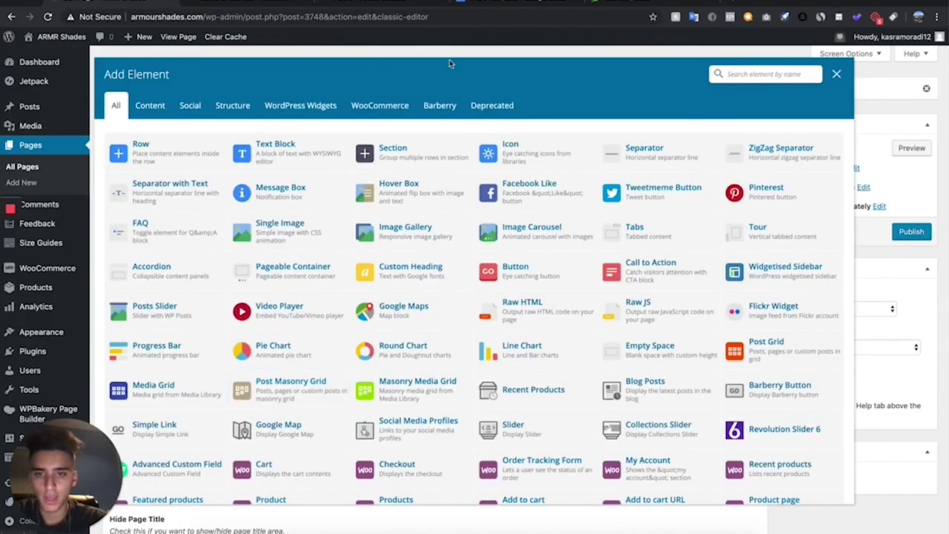
{"action": "type", "text": "faq"}
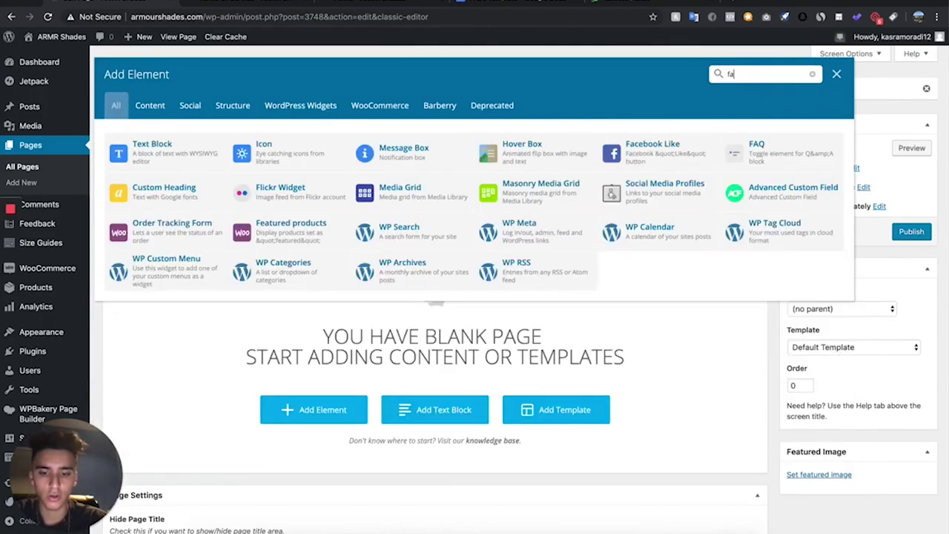
{"action": "left_click", "coordinate": [289, 149]}
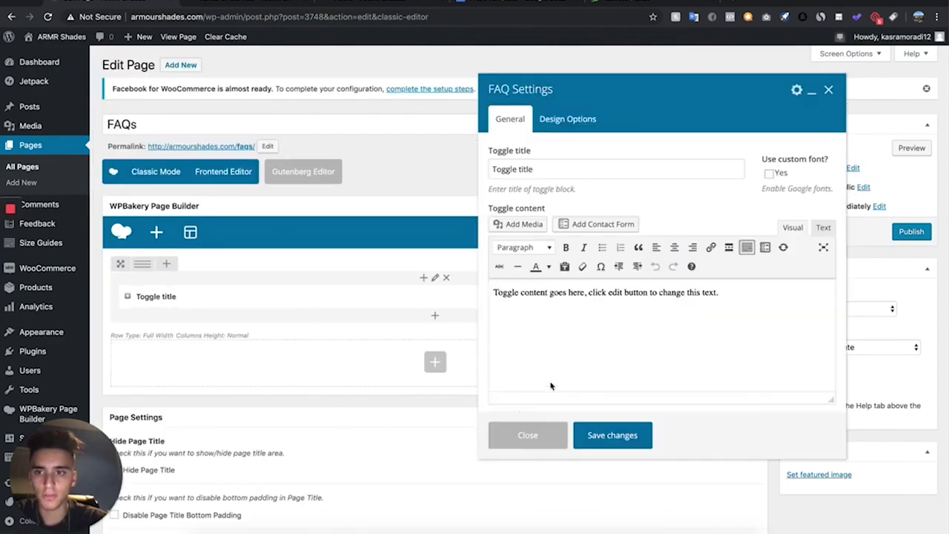
Step: Copy the question "Why was my order cancelled?" from the FAQs Template in Google Docs and paste it as the FAQ toggle title
{"action": "left_click", "coordinate": [276, 11]}
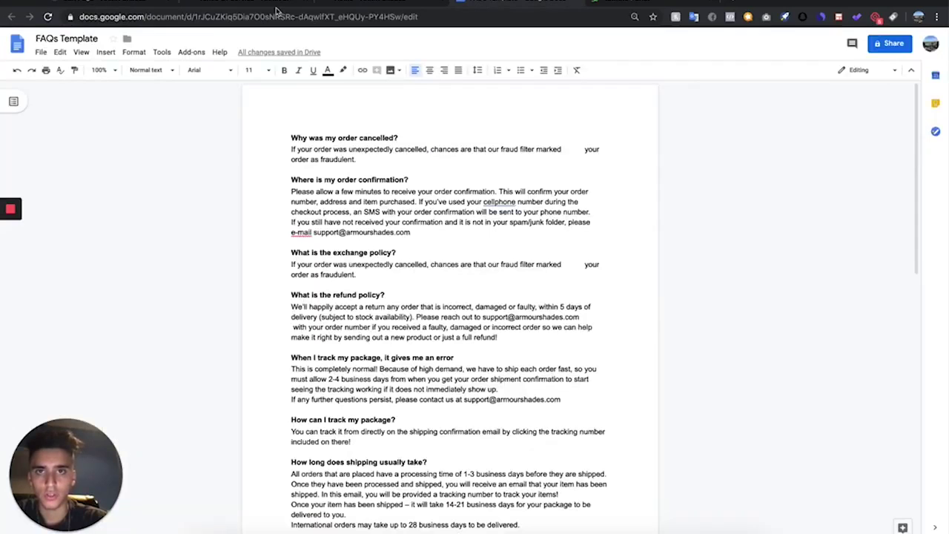
{"action": "left_click", "coordinate": [146, 2]}
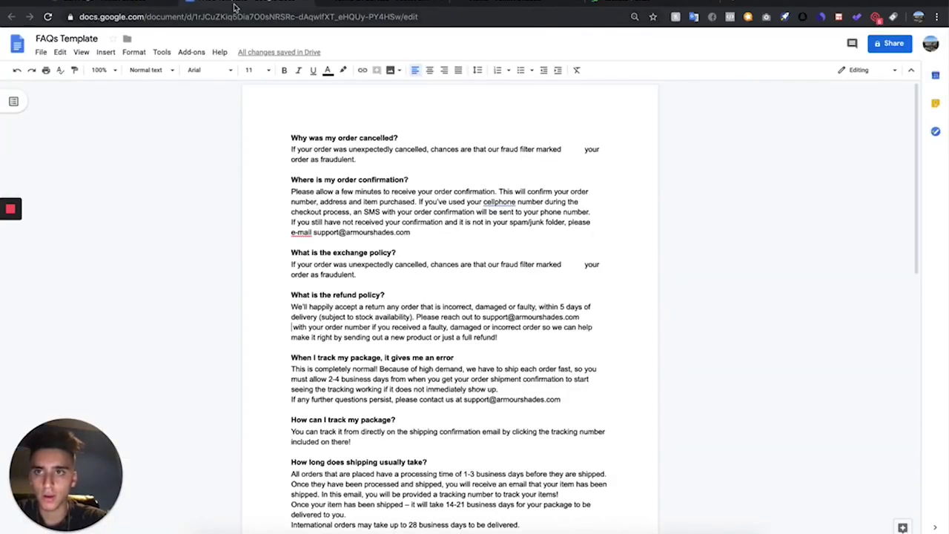
{"action": "left_click_drag", "start_coordinate": [234, 8], "coordinate": [112, 6]}
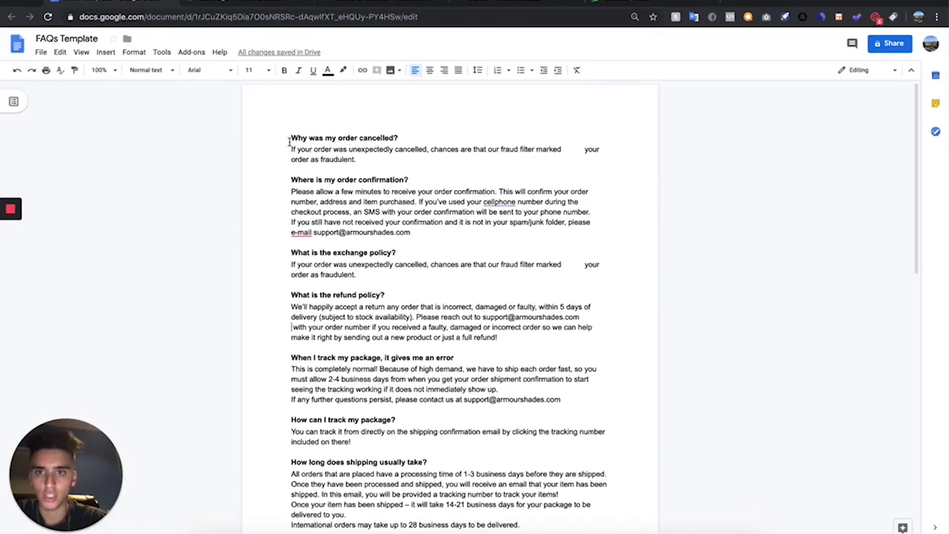
{"action": "left_click_drag", "start_coordinate": [289, 141], "coordinate": [403, 135]}
{"action": "key", "text": "super+c"}
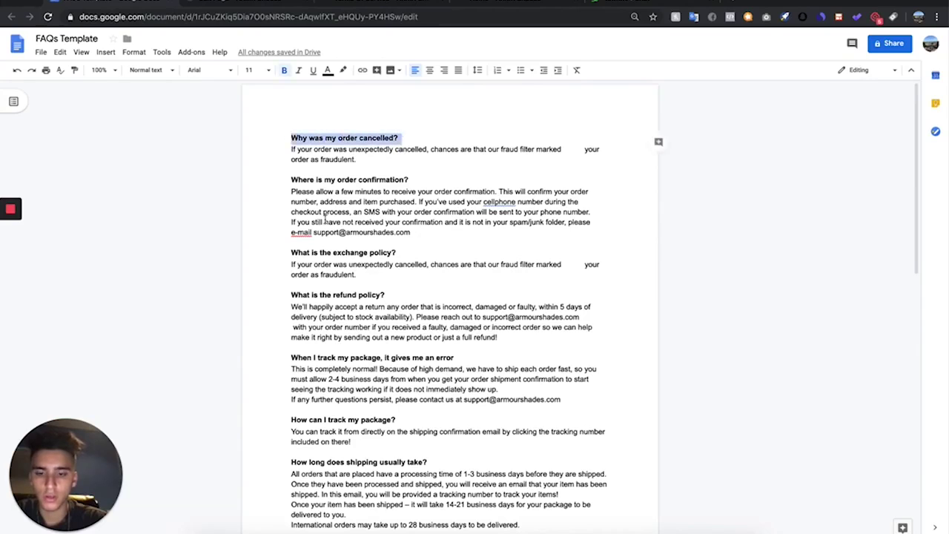
{"action": "left_click", "coordinate": [215, 4]}
{"action": "left_click_drag", "start_coordinate": [556, 172], "coordinate": [498, 170]}
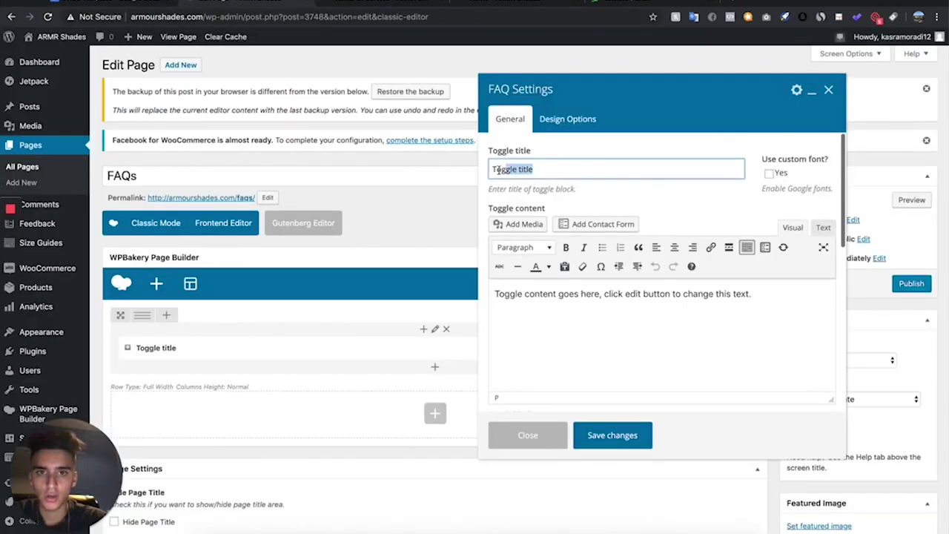
{"action": "key", "text": "super+v"}
Step: Replace the toggle content with the template's answer to "Why was my order cancelled?" and save the FAQ element
{"action": "left_click", "coordinate": [115, 4]}
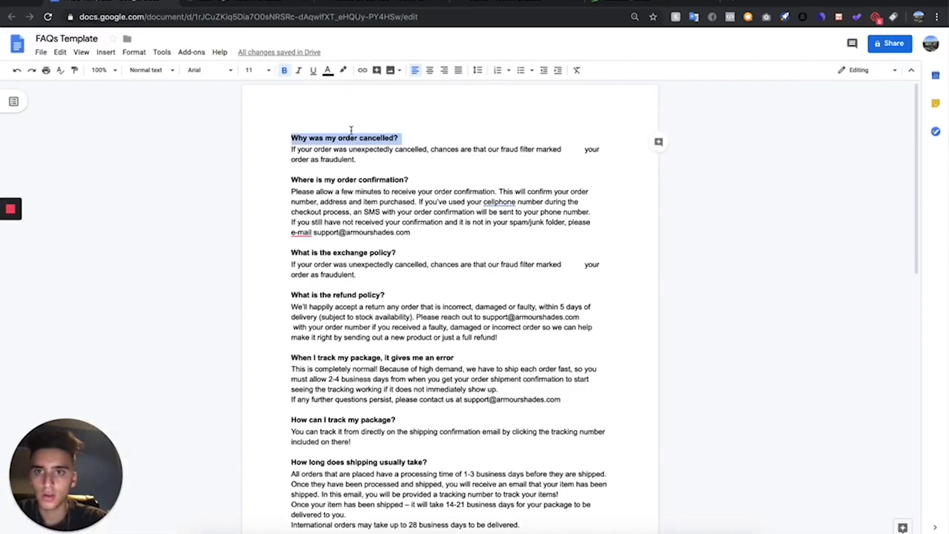
{"action": "left_click_drag", "start_coordinate": [357, 159], "coordinate": [287, 147]}
{"action": "key", "text": "ctrl+c"}
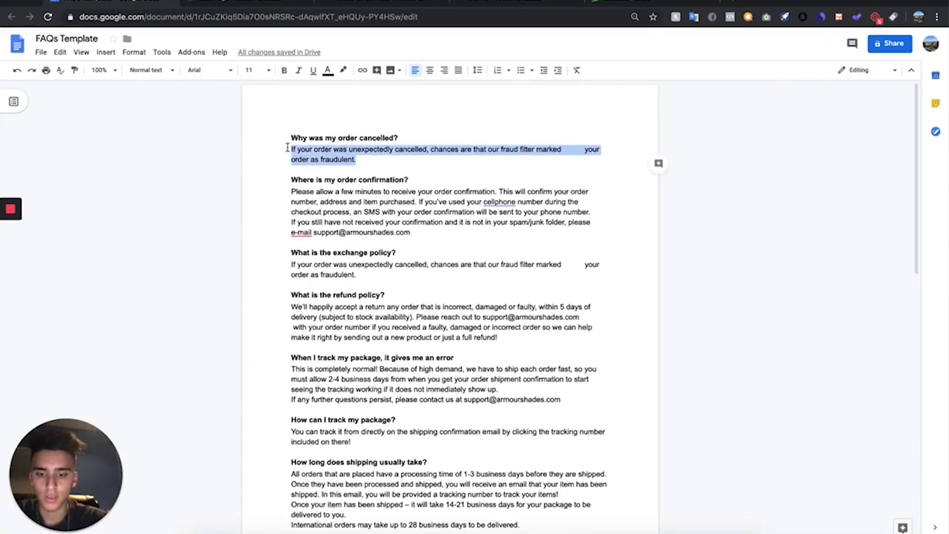
{"action": "left_click", "coordinate": [246, 11]}
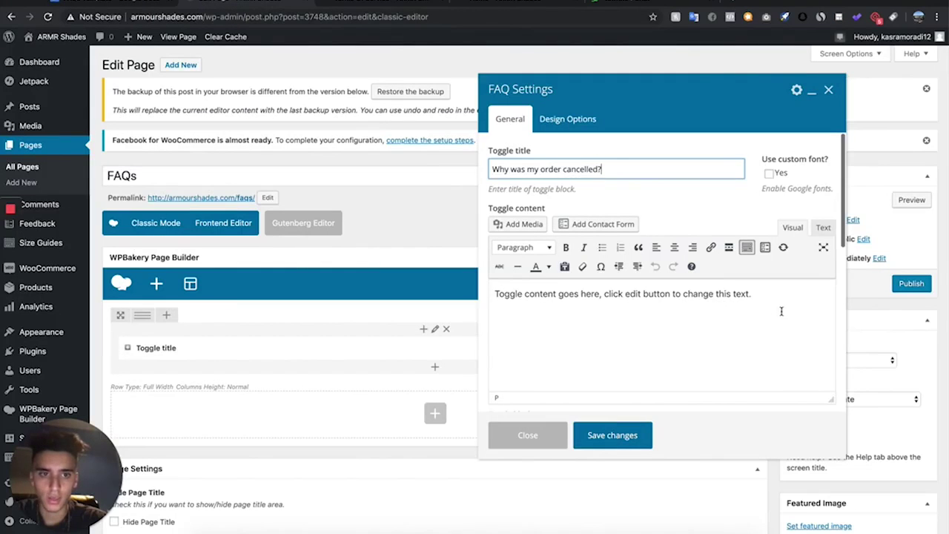
{"action": "left_click_drag", "start_coordinate": [782, 312], "coordinate": [461, 286]}
{"action": "key", "text": "ctrl+v"}
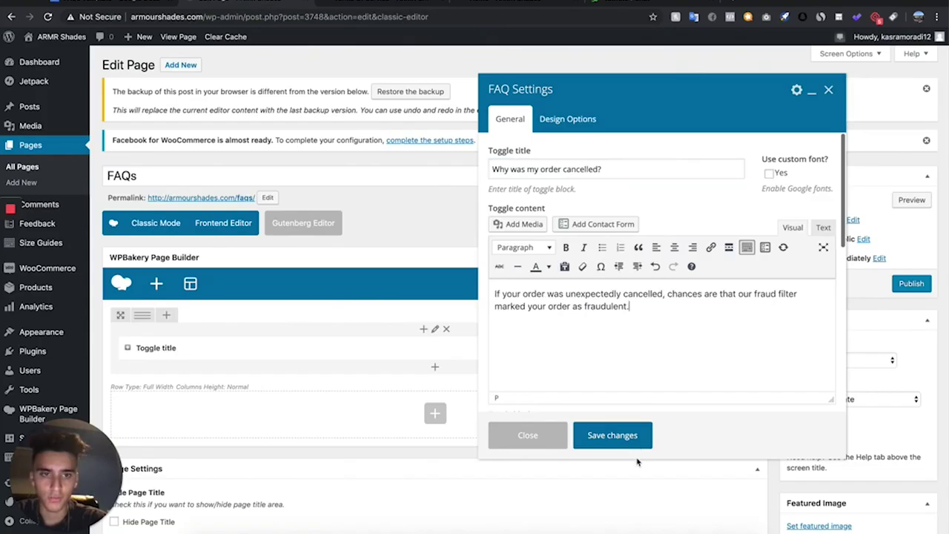
{"action": "left_click", "coordinate": [613, 434]}
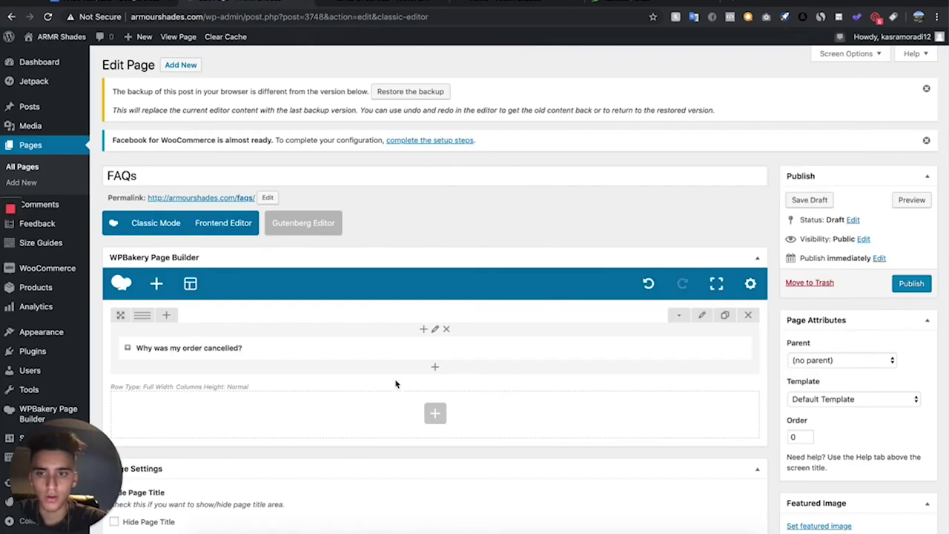
Step: Duplicate the "Why was my order cancelled?" FAQ element four times
{"action": "left_click", "coordinate": [453, 348]}
{"action": "left_click", "coordinate": [453, 349]}
{"action": "left_click", "coordinate": [453, 348]}
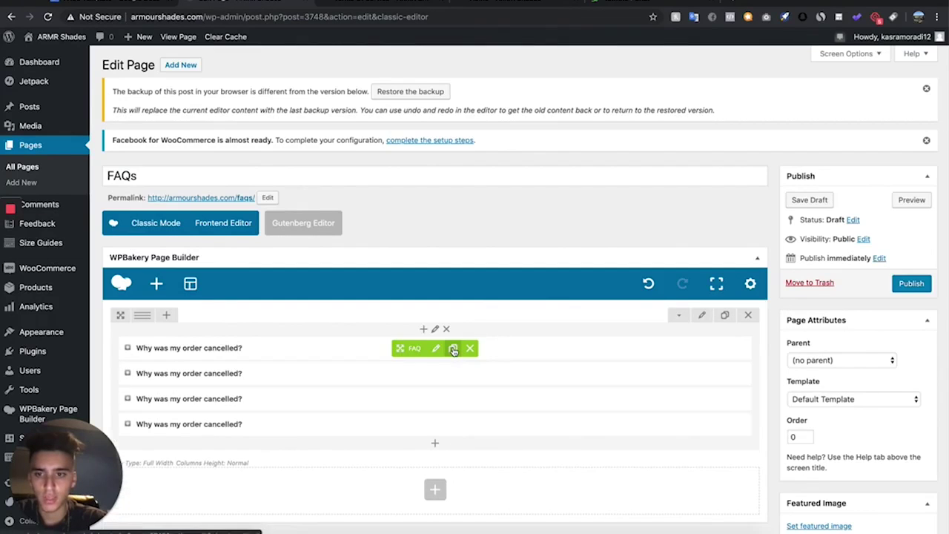
{"action": "left_click", "coordinate": [453, 349]}
{"action": "scroll", "coordinate": [277, 319], "scroll_direction": "down", "scroll_amount": 1}
Step: Copy "Where is my order confirmation?" from the FAQs Template and use it as the second FAQ element's toggle title
{"action": "left_click", "coordinate": [115, 4]}
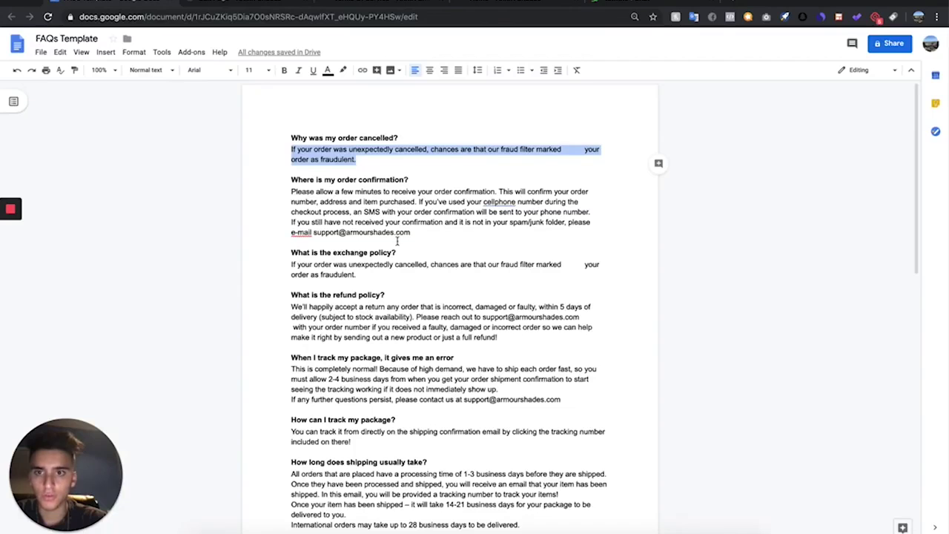
{"action": "left_click_drag", "start_coordinate": [413, 179], "coordinate": [254, 179]}
{"action": "key", "text": "ctrl+c"}
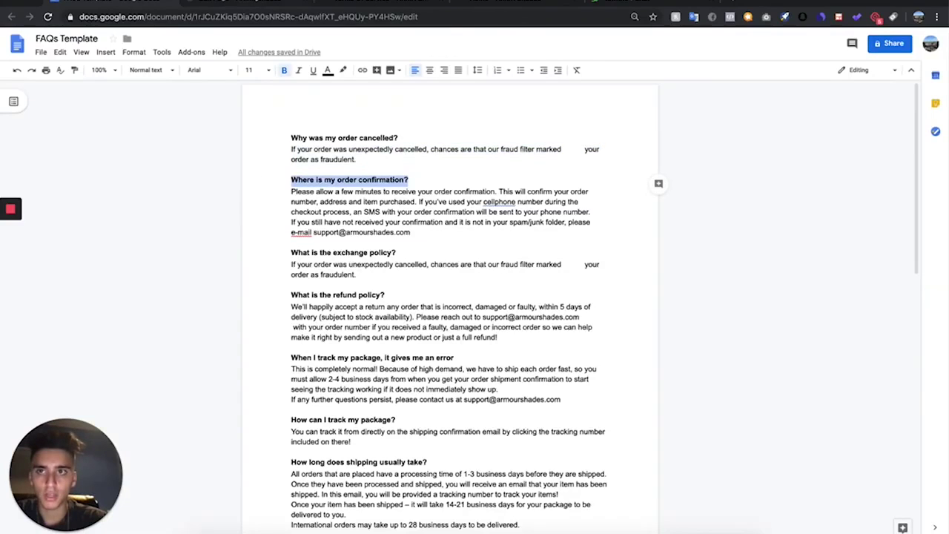
{"action": "left_click", "coordinate": [248, 4]}
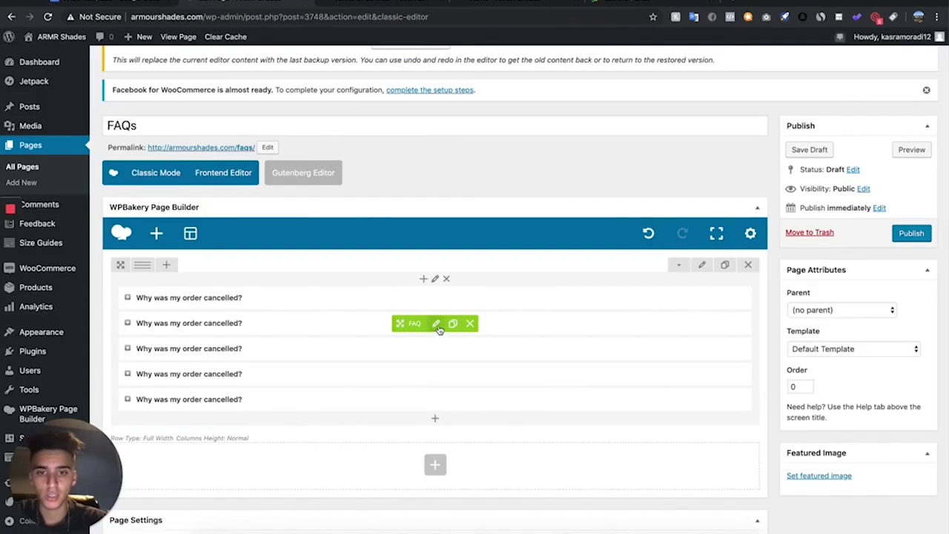
{"action": "left_click", "coordinate": [437, 324]}
{"action": "left_click", "coordinate": [614, 168]}
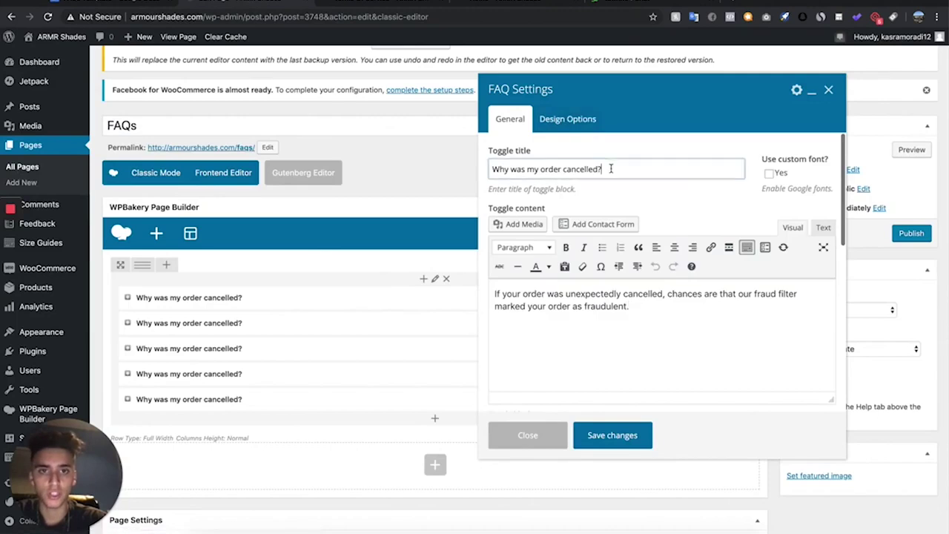
{"action": "key", "text": "ctrl+a"}
{"action": "key", "text": "ctrl+v"}
Step: Replace the second FAQ's toggle content with the template's answer to "Where is my order confirmation?" and save the element
{"action": "left_click", "coordinate": [124, 3]}
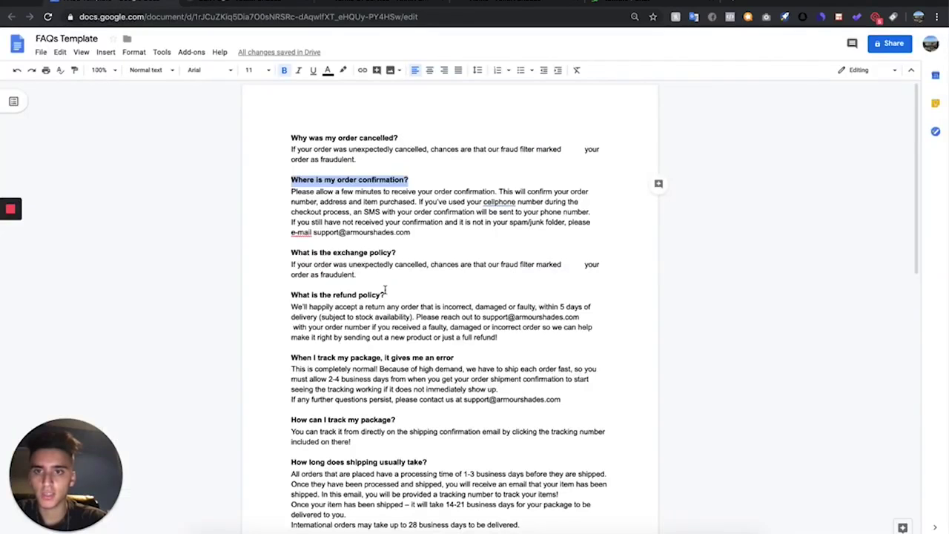
{"action": "left_click_drag", "start_coordinate": [417, 232], "coordinate": [259, 190]}
{"action": "key", "text": "ctrl+c"}
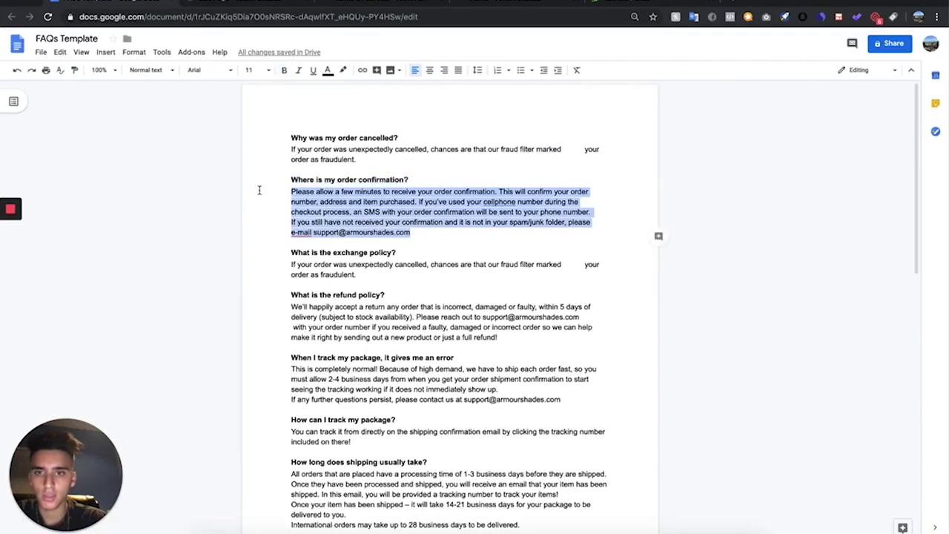
{"action": "left_click", "coordinate": [276, 6]}
{"action": "left_click", "coordinate": [660, 322]}
{"action": "key", "text": "ctrl+a"}
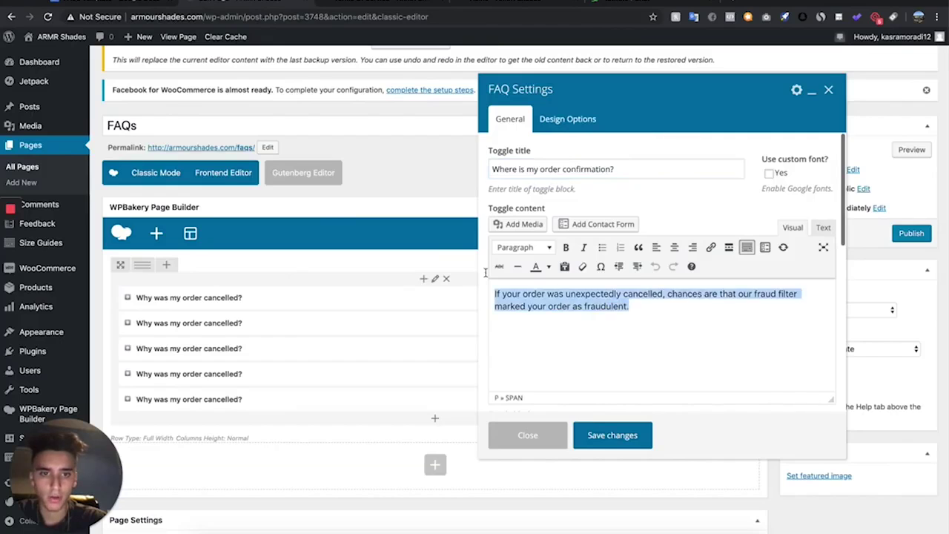
{"action": "key", "text": "ctrl+v"}
{"action": "left_click", "coordinate": [612, 435]}
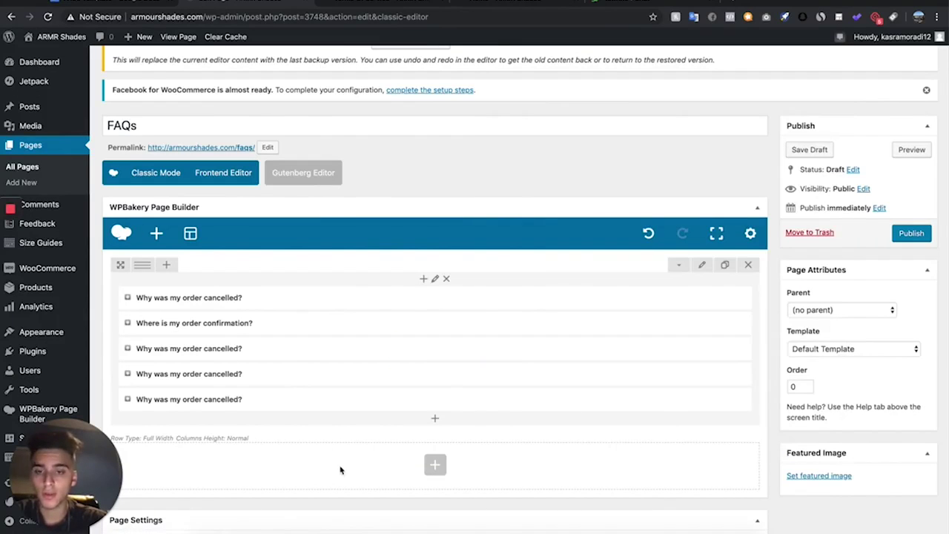
Step: Fill the remaining FAQ elements with the template's refund, tracking and shipping questions, and publish the FAQs page
{"action": "left_click", "coordinate": [451, 374]}
{"action": "left_click", "coordinate": [451, 374]}
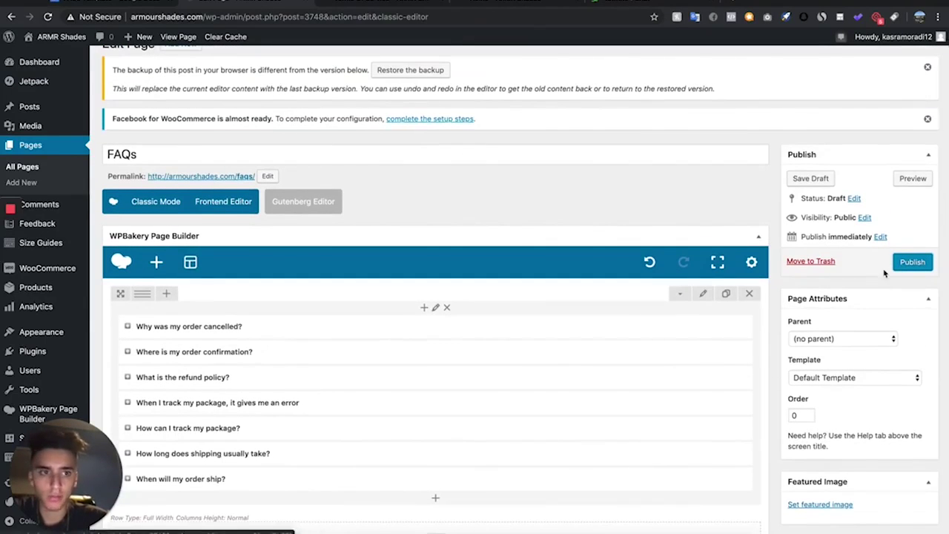
{"action": "left_click", "coordinate": [910, 262]}
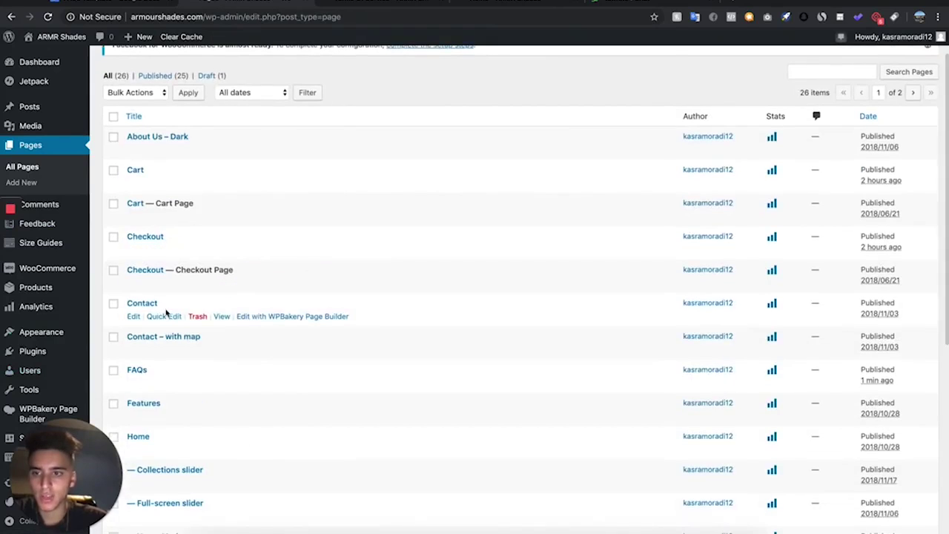
Step: Open the Contact page for editing and examine its live version in a separate tab
{"action": "left_click", "coordinate": [132, 316]}
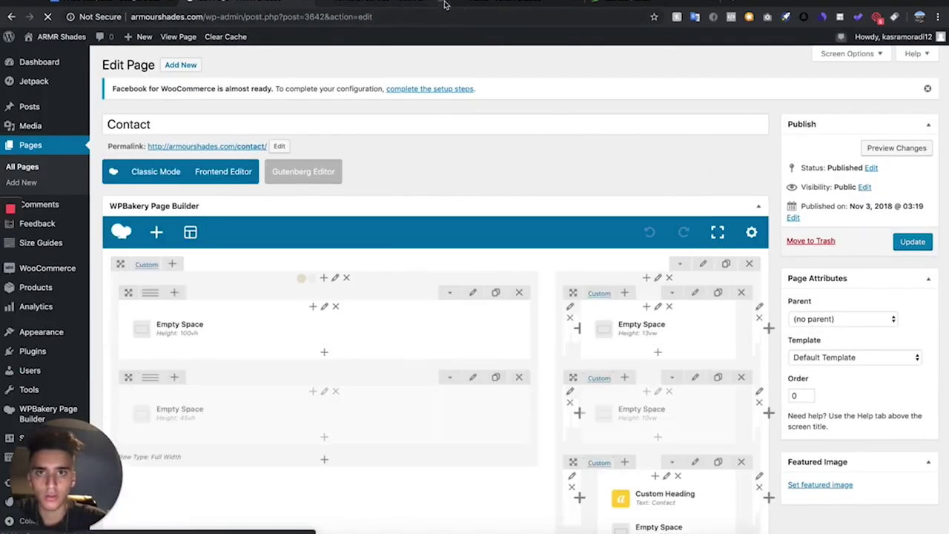
{"action": "scroll", "coordinate": [205, 264], "scroll_direction": "down", "scroll_amount": 1}
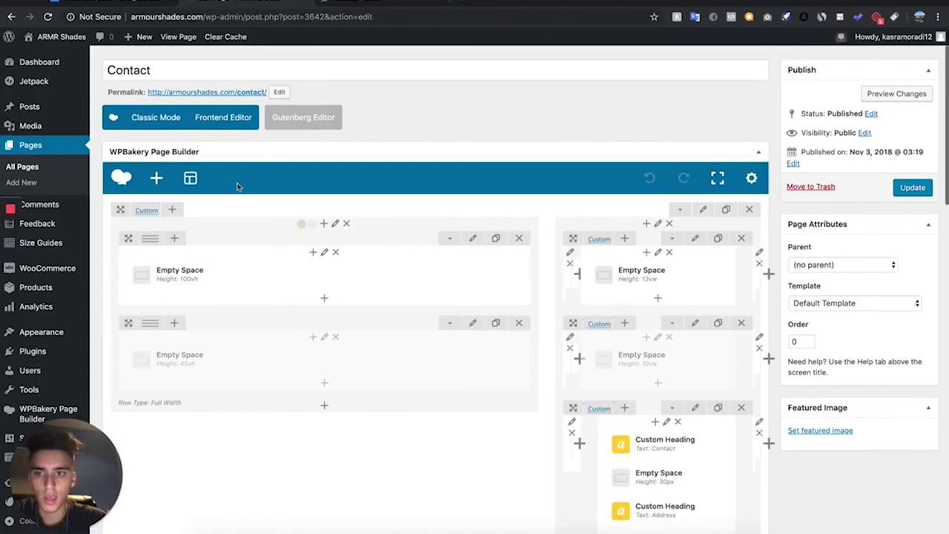
{"action": "right_click", "coordinate": [244, 93]}
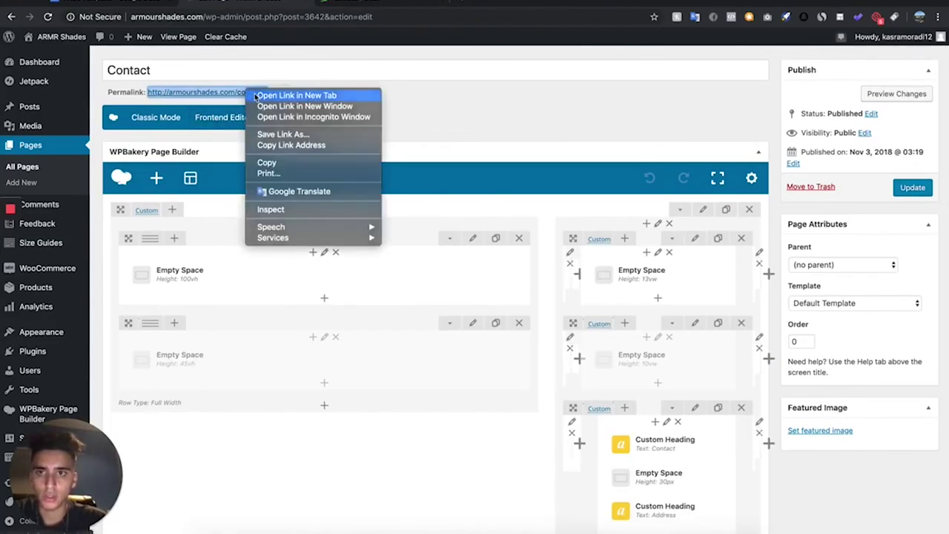
{"action": "left_click", "coordinate": [267, 93]}
{"action": "left_click", "coordinate": [352, 6]}
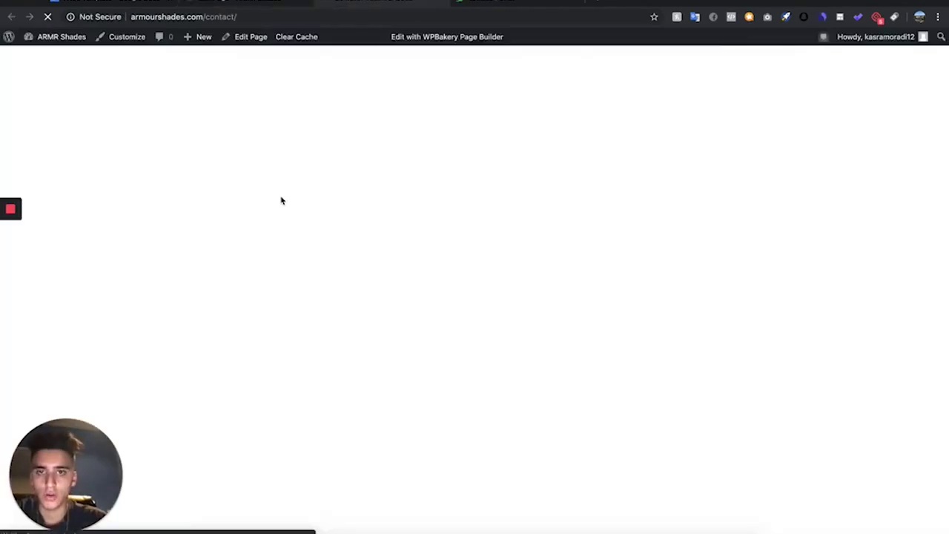
{"action": "scroll", "coordinate": [282, 199], "scroll_direction": "down", "scroll_amount": 2}
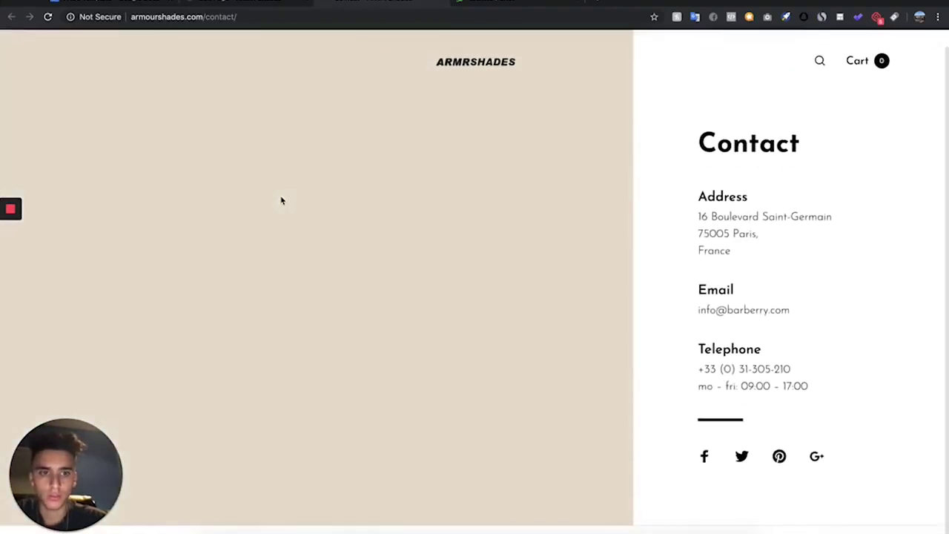
{"action": "scroll", "coordinate": [653, 104], "scroll_direction": "up", "scroll_amount": 1}
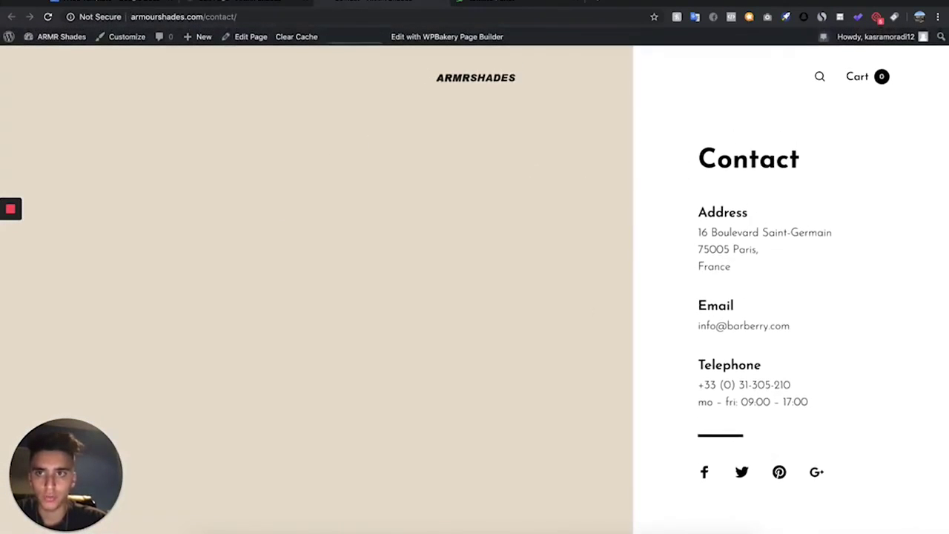
{"action": "left_click", "coordinate": [232, 3]}
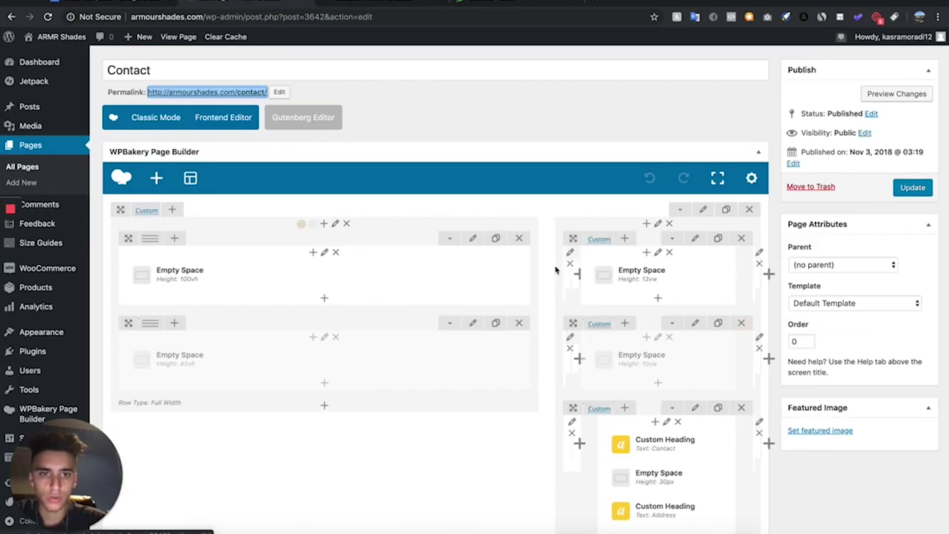
Step: Delete the address and telephone headings and their surplus empty spaces from the Contact page's details column
{"action": "scroll", "coordinate": [558, 270], "scroll_direction": "down", "scroll_amount": 5}
{"action": "scroll", "coordinate": [556, 270], "scroll_direction": "up", "scroll_amount": 10}
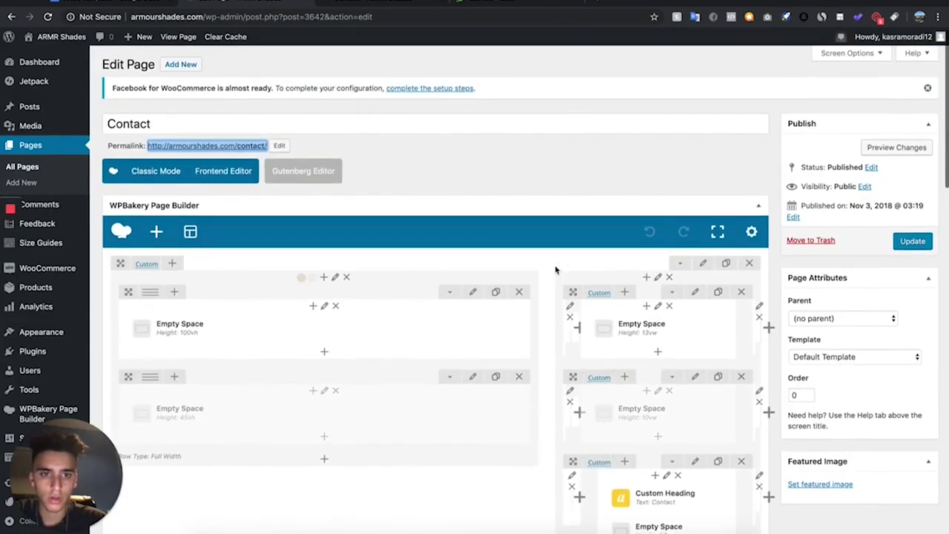
{"action": "scroll", "coordinate": [556, 270], "scroll_direction": "down", "scroll_amount": 3}
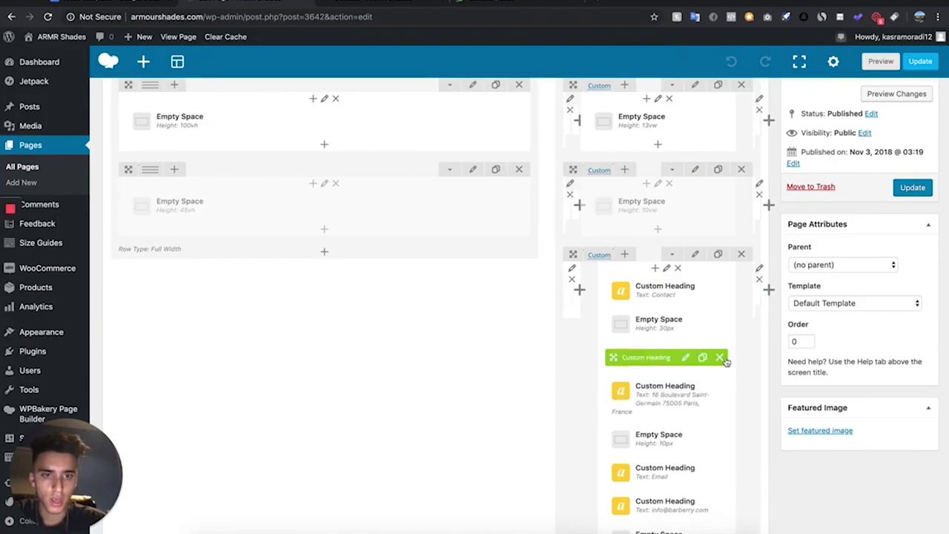
{"action": "left_click_drag", "start_coordinate": [714, 358], "coordinate": [591, 272]}
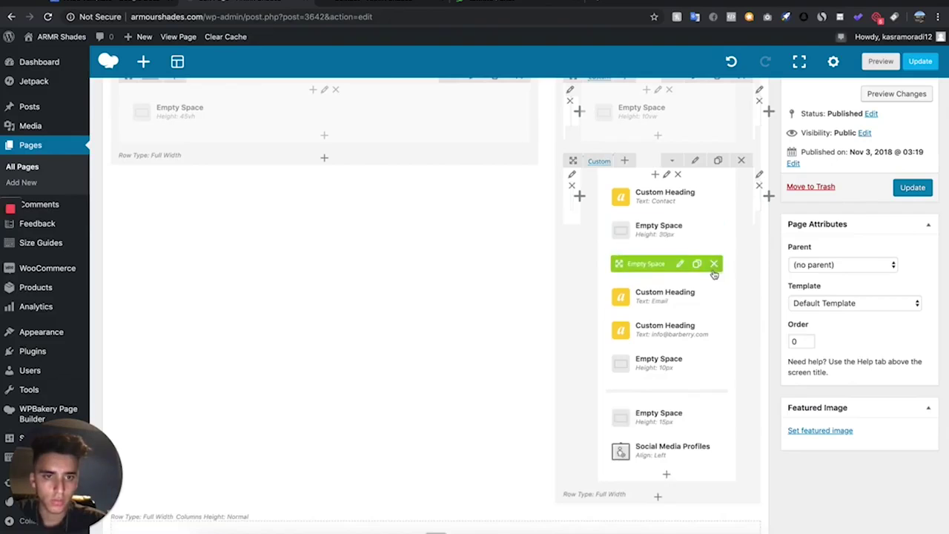
{"action": "left_click", "coordinate": [720, 263]}
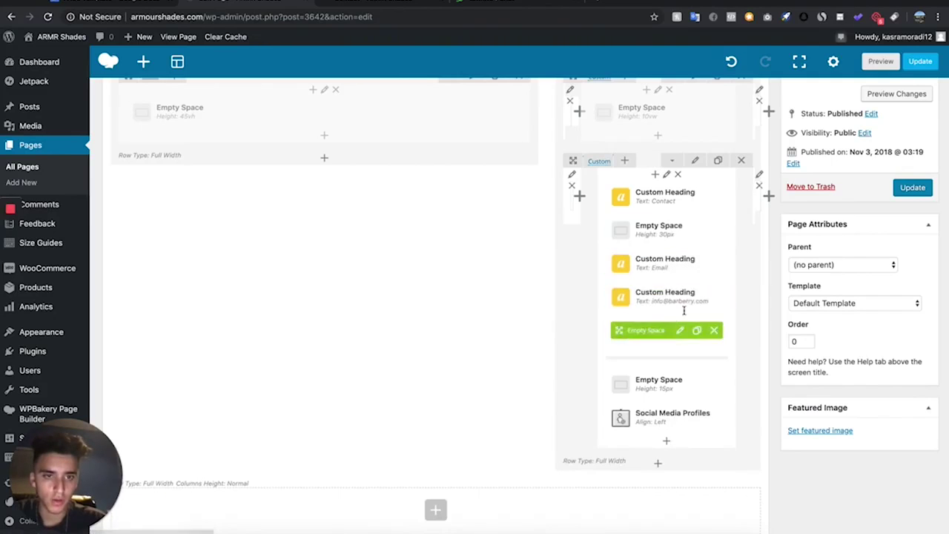
Step: Replace the placeholder e-mail heading text with the store's support e-mail address and save the heading
{"action": "left_click", "coordinate": [685, 297]}
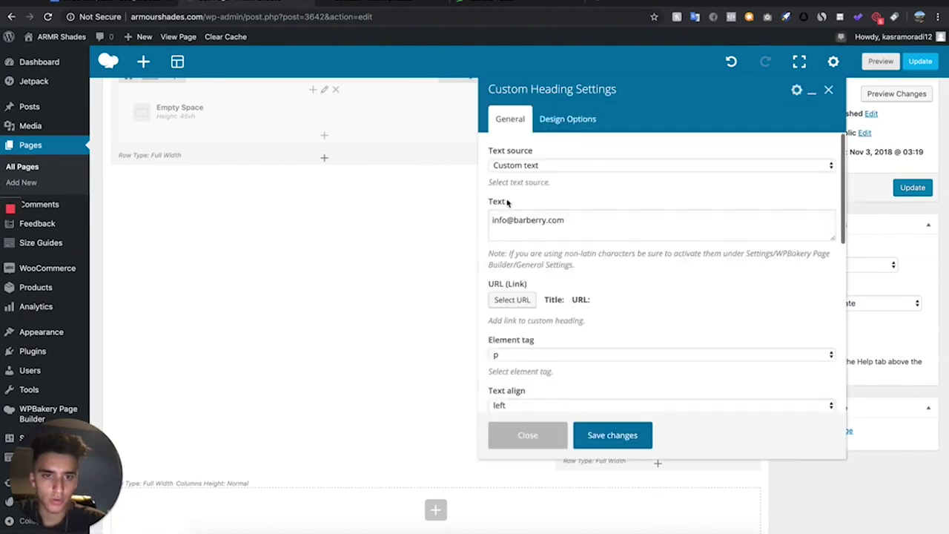
{"action": "left_click_drag", "start_coordinate": [570, 217], "coordinate": [460, 218]}
{"action": "type", "text": "support"}
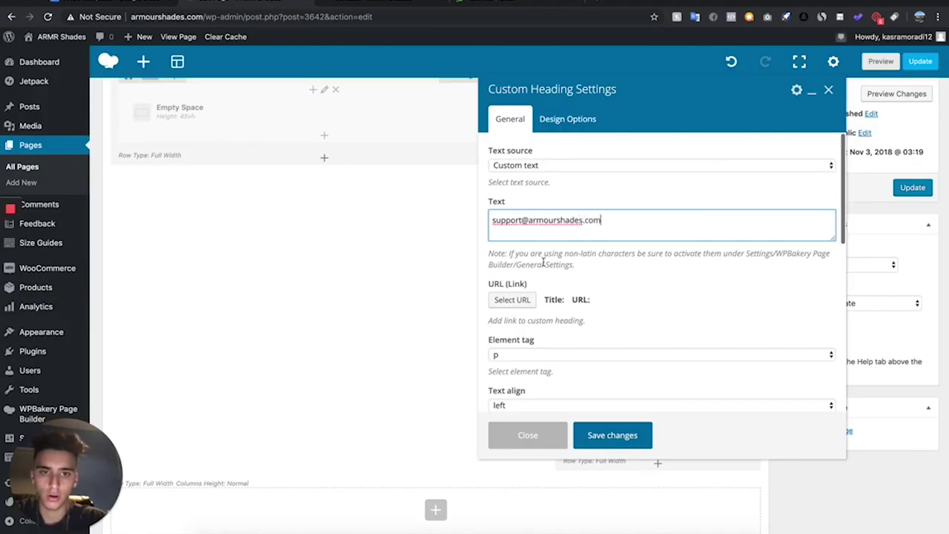
{"action": "scroll", "coordinate": [553, 267], "scroll_direction": "down", "scroll_amount": 5}
{"action": "left_click", "coordinate": [613, 435]}
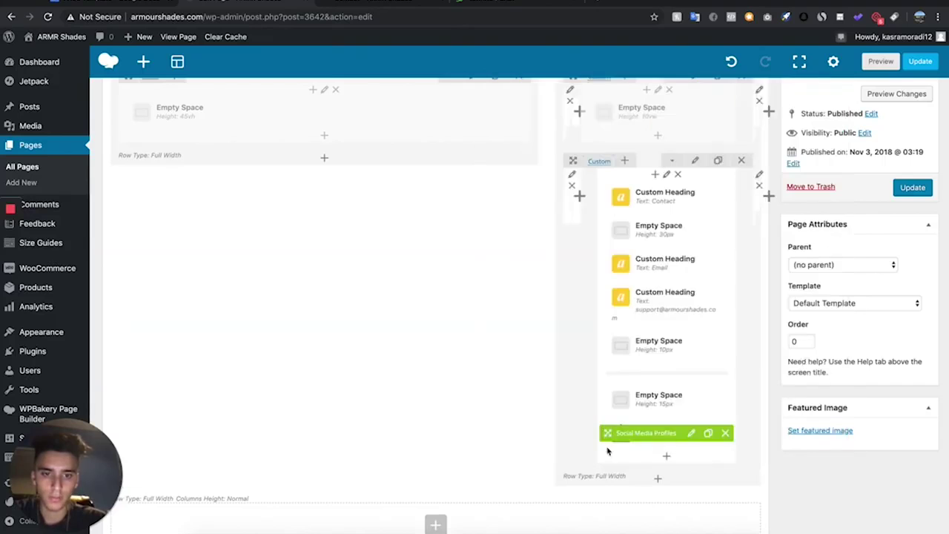
Step: Replace the wide empty column's background image with YO.png from the media library, save the column settings and preview the Contact page
{"action": "left_click_drag", "start_coordinate": [607, 451], "coordinate": [608, 338]}
{"action": "scroll", "coordinate": [607, 326], "scroll_direction": "down", "scroll_amount": 1}
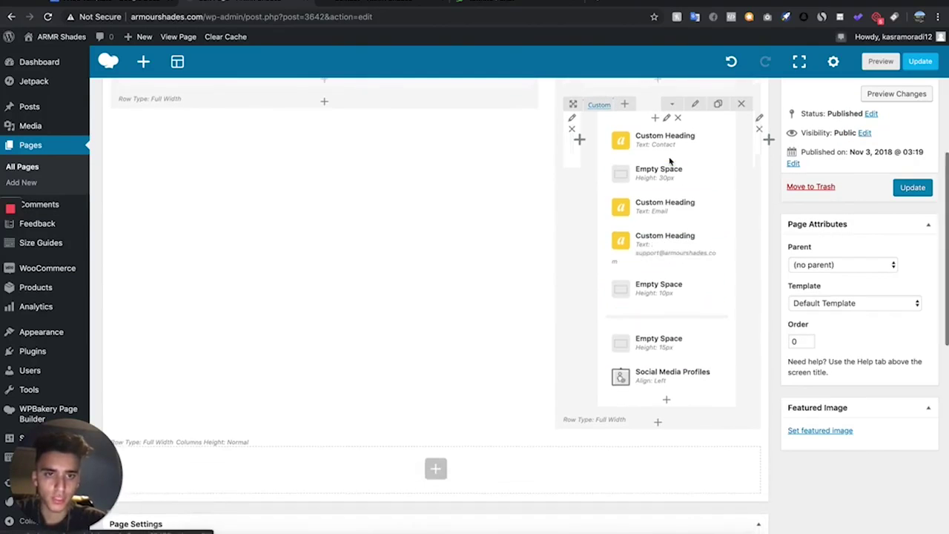
{"action": "scroll", "coordinate": [669, 161], "scroll_direction": "up", "scroll_amount": 5}
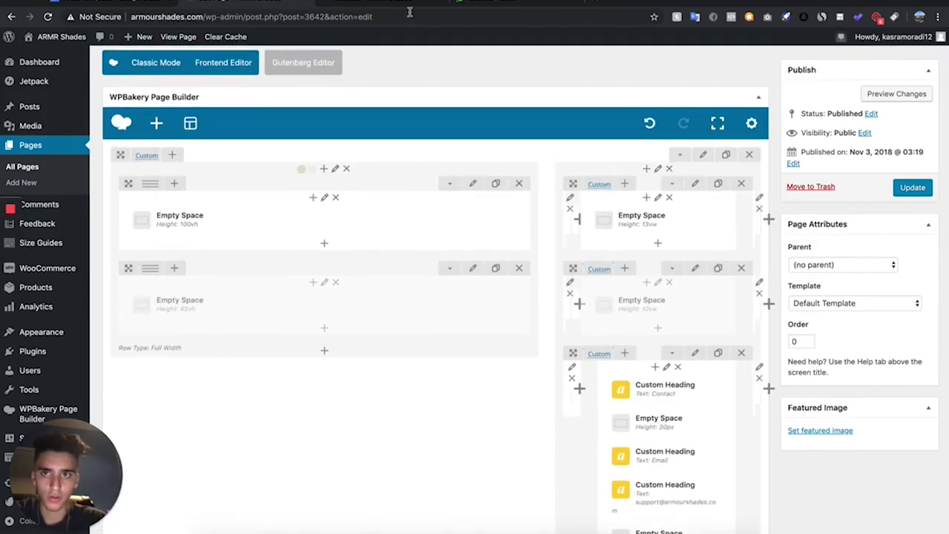
{"action": "left_click", "coordinate": [406, 8]}
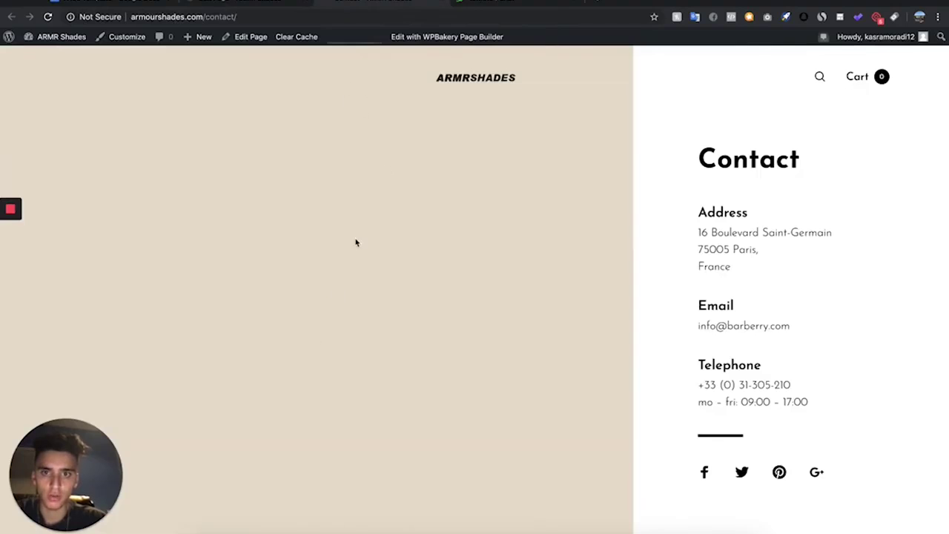
{"action": "left_click", "coordinate": [232, 4]}
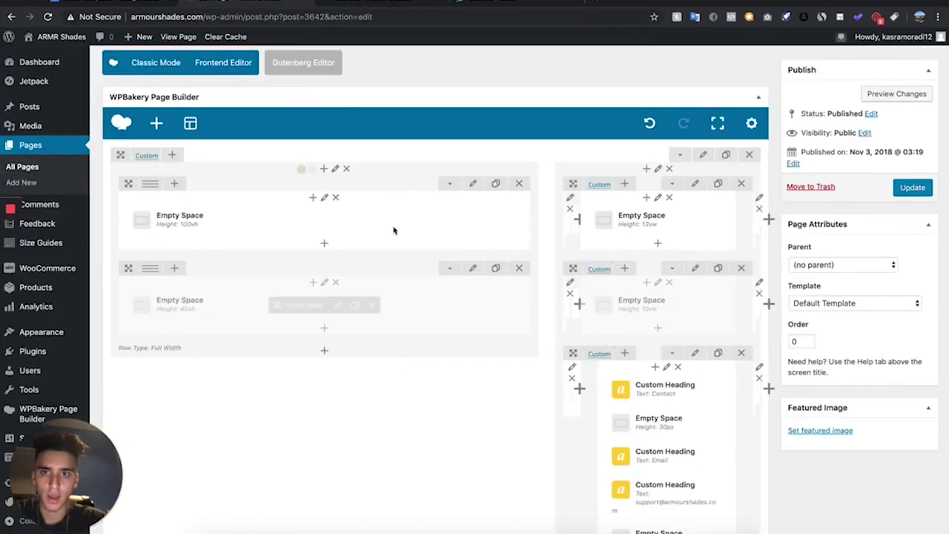
{"action": "left_click", "coordinate": [335, 170]}
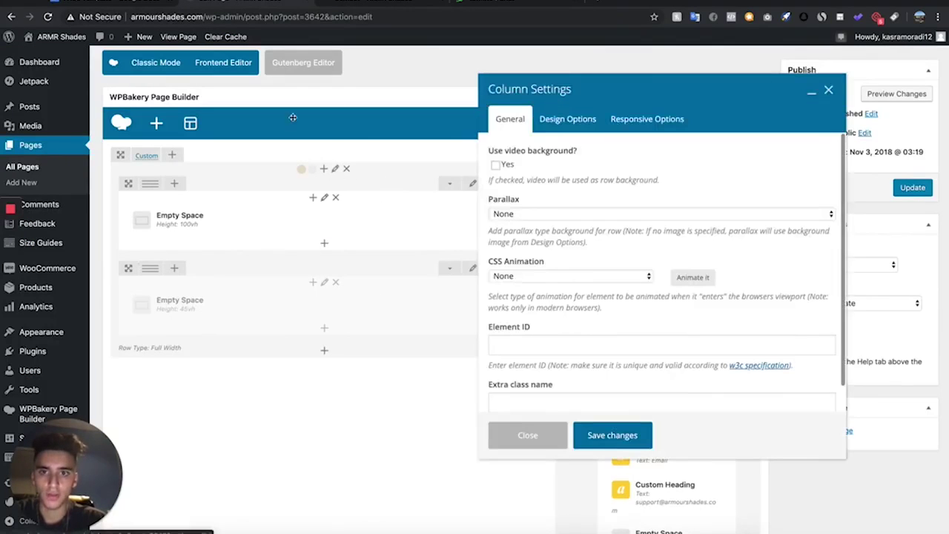
{"action": "left_click", "coordinate": [558, 121]}
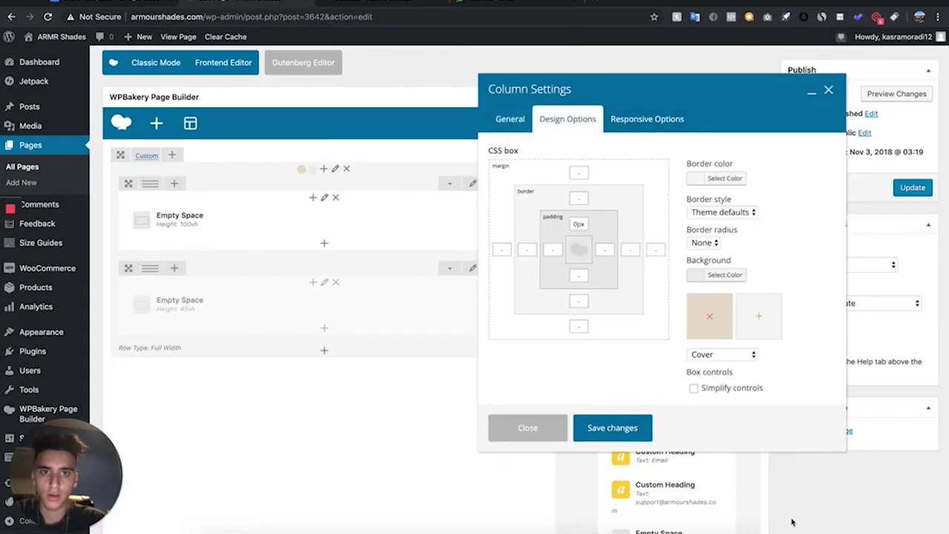
{"action": "left_click", "coordinate": [710, 318]}
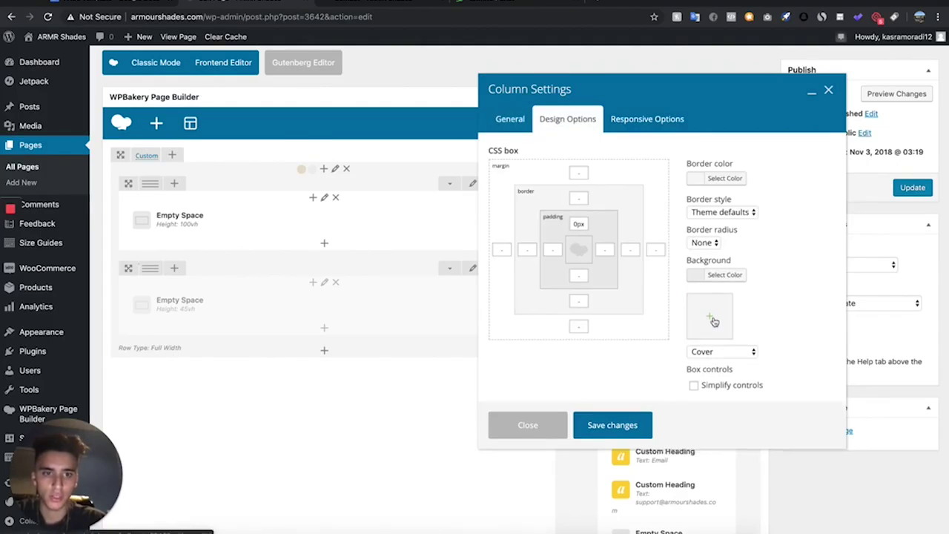
{"action": "left_click", "coordinate": [714, 319]}
{"action": "left_click", "coordinate": [74, 155]}
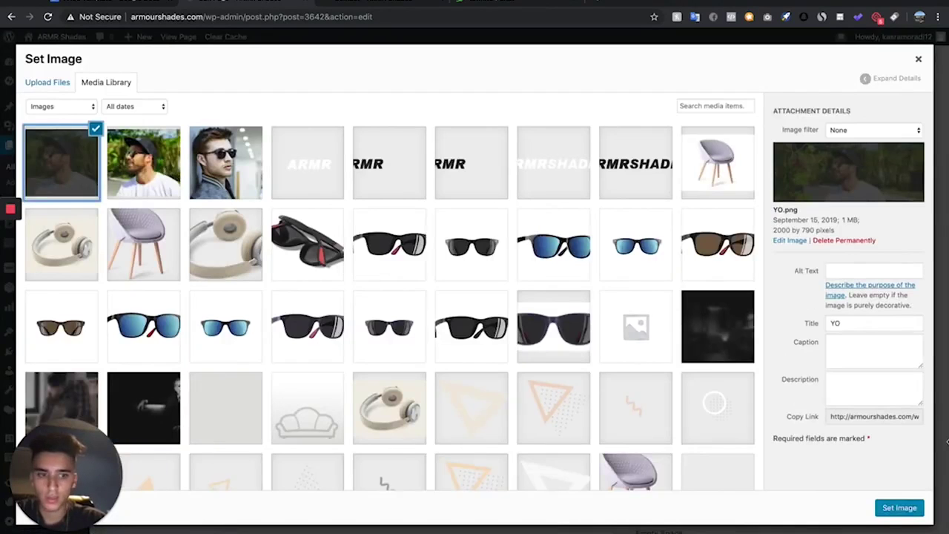
{"action": "left_click", "coordinate": [890, 510]}
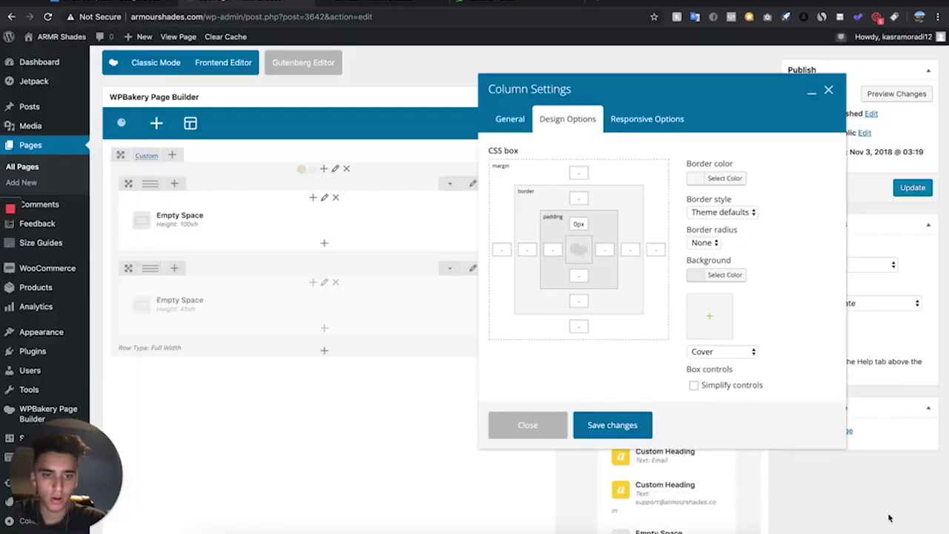
{"action": "left_click", "coordinate": [599, 437]}
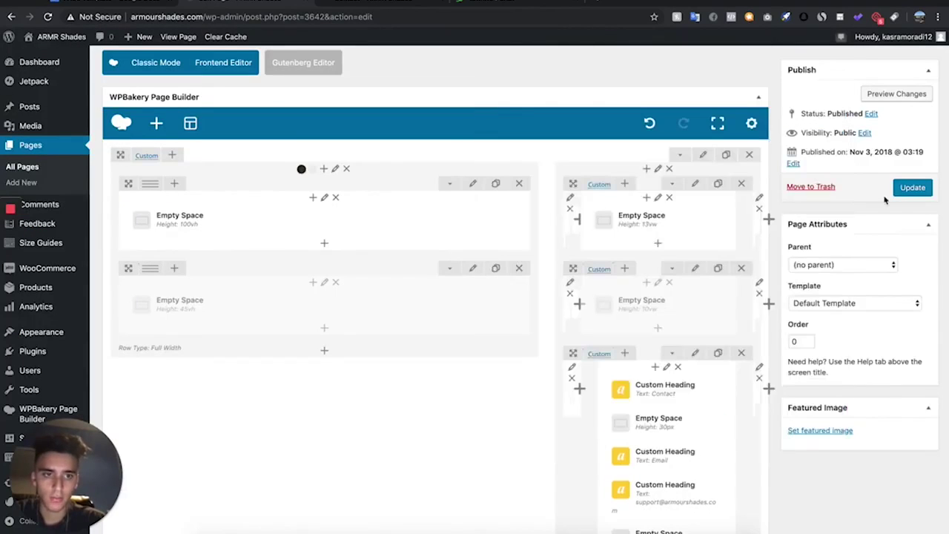
{"action": "left_click", "coordinate": [897, 94]}
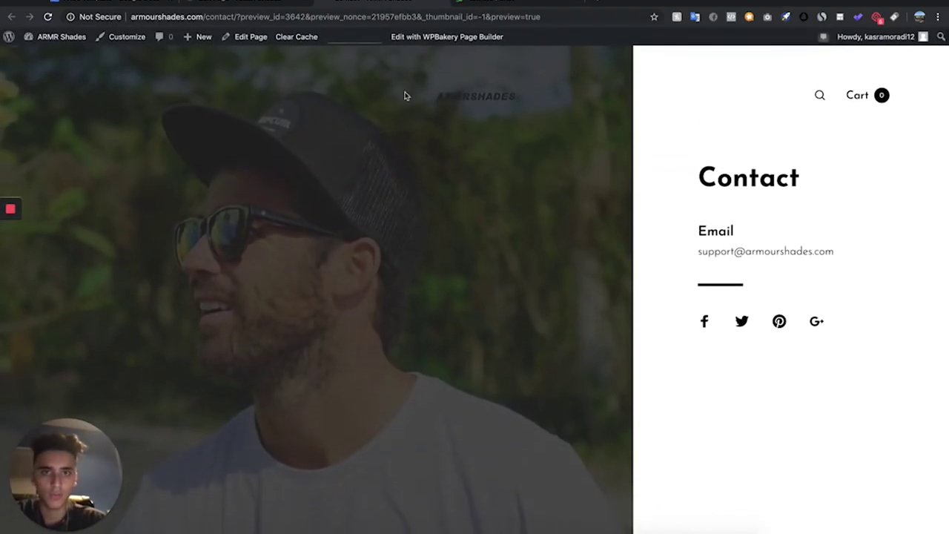
Step: Set the Contact page's Header Elements Color Scheme to Light and preview the page
{"action": "left_click", "coordinate": [245, 4]}
{"action": "scroll", "coordinate": [298, 258], "scroll_direction": "down", "scroll_amount": 15}
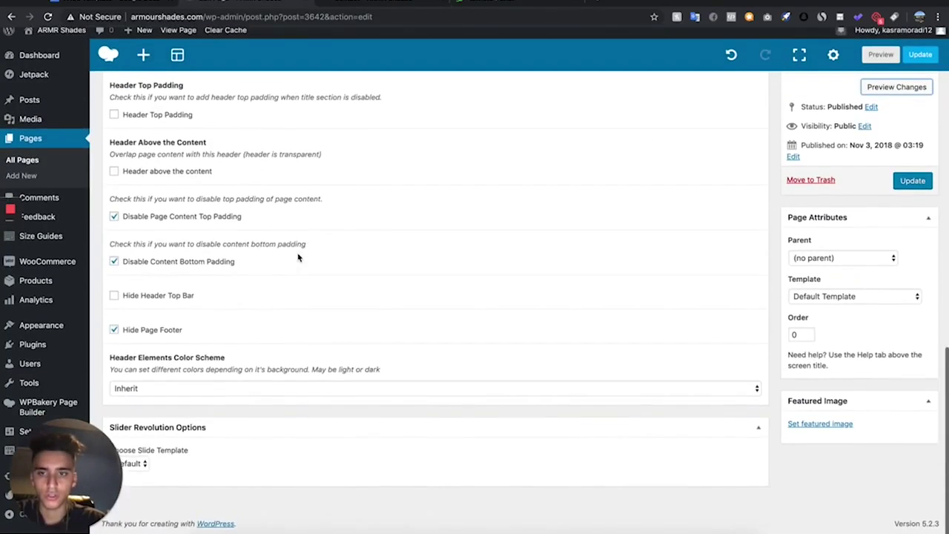
{"action": "left_click", "coordinate": [198, 393]}
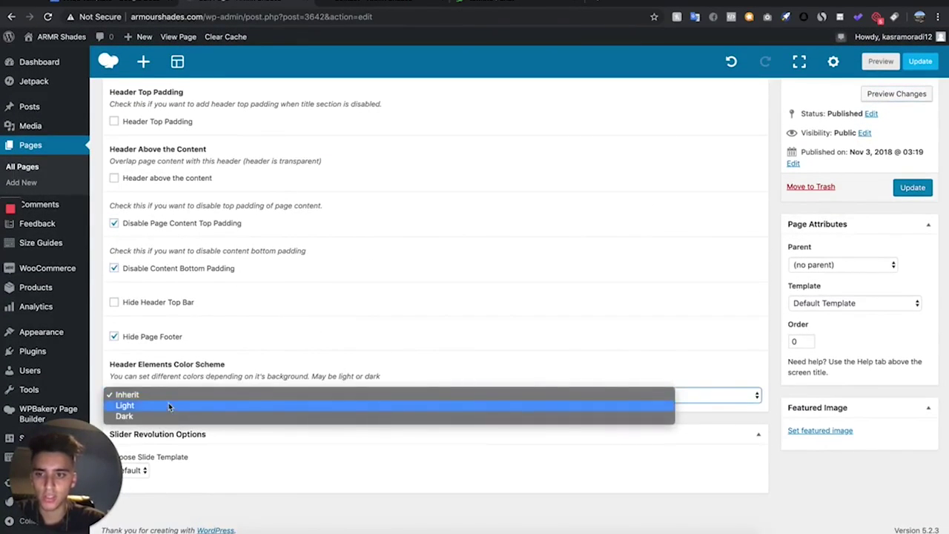
{"action": "left_click", "coordinate": [169, 405]}
{"action": "left_click", "coordinate": [896, 94]}
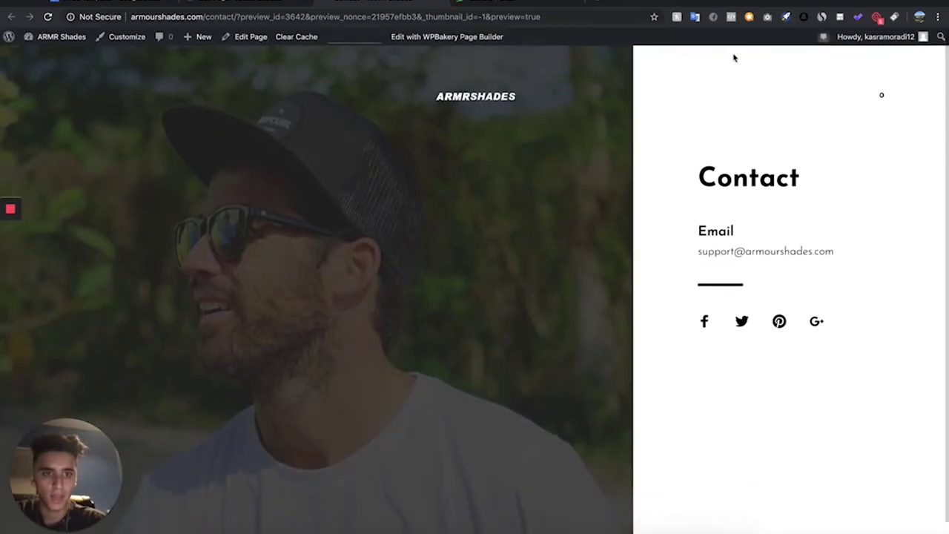
{"action": "left_click", "coordinate": [232, 6]}
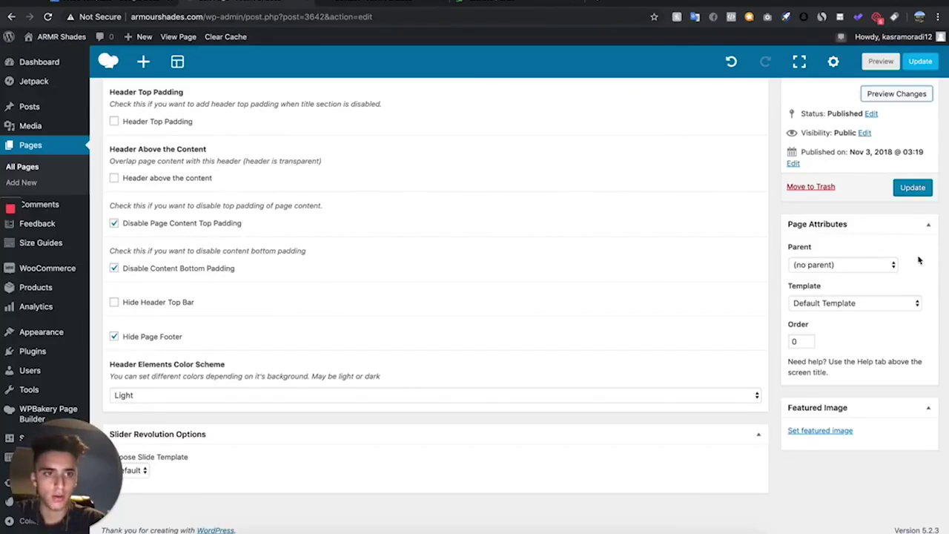
Step: Update the Contact page and go to the site's menu editor
{"action": "left_click", "coordinate": [912, 190]}
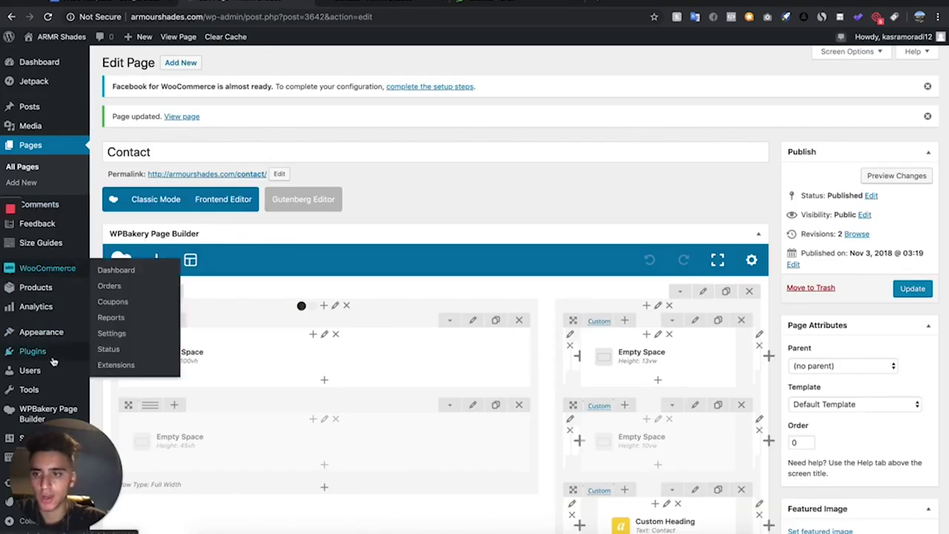
{"action": "mouse_move", "coordinate": [76, 329]}
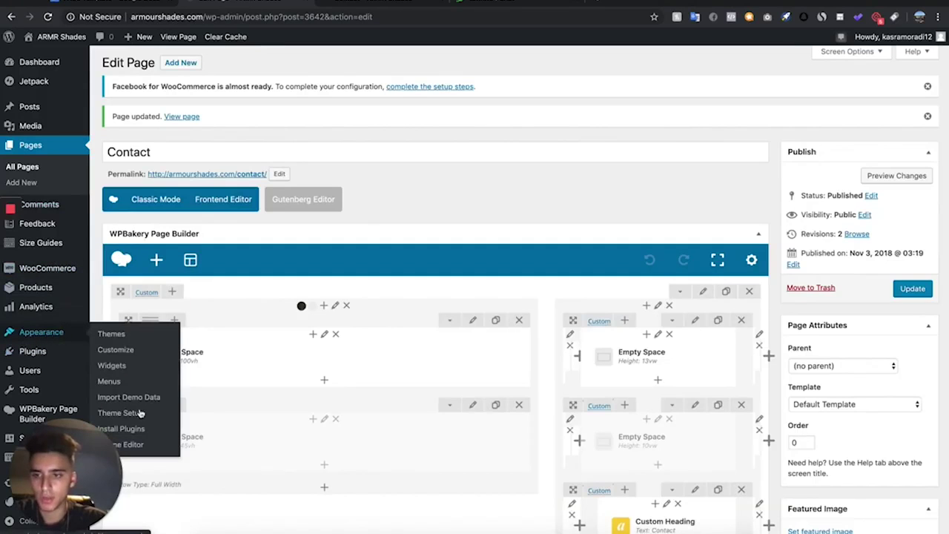
{"action": "left_click", "coordinate": [110, 381]}
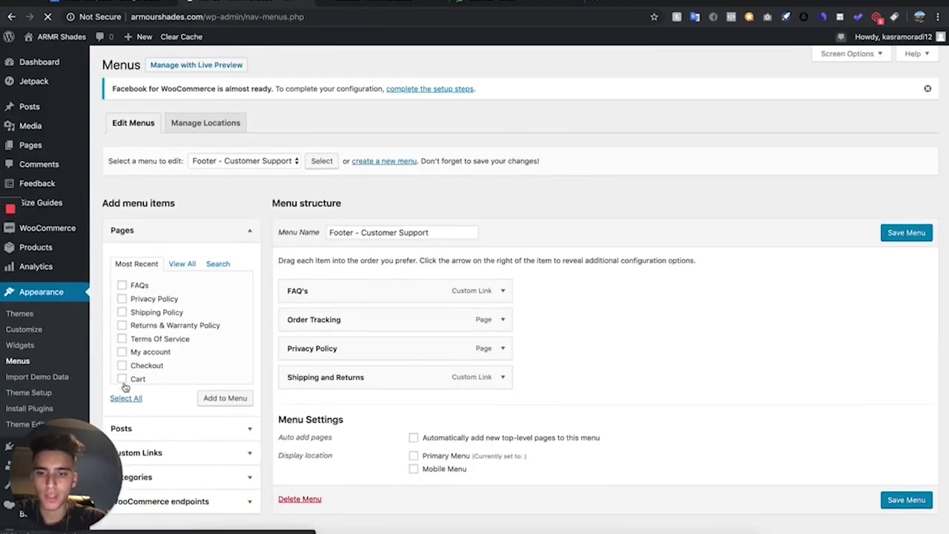
Step: Load the demo Primary Menu for editing and permanently delete it
{"action": "left_click", "coordinate": [219, 154]}
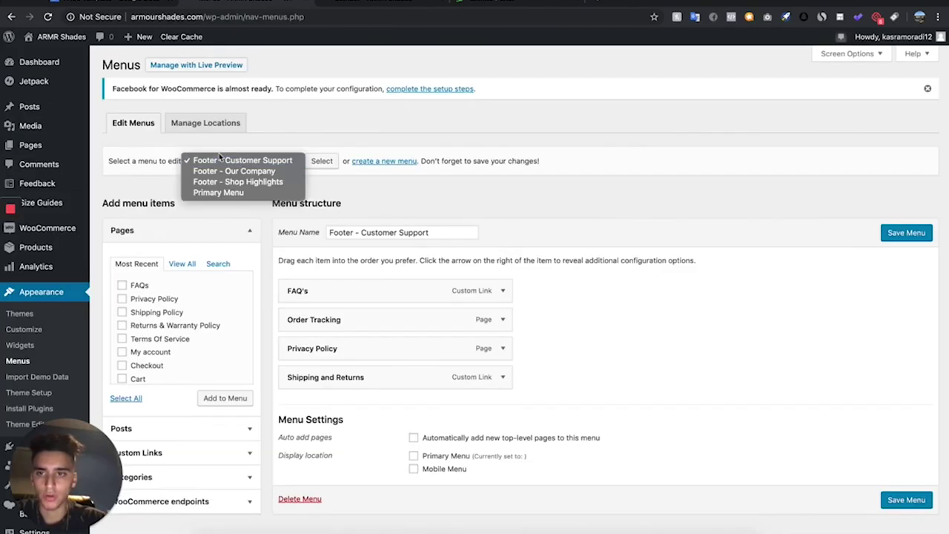
{"action": "left_click", "coordinate": [223, 192]}
{"action": "left_click", "coordinate": [320, 162]}
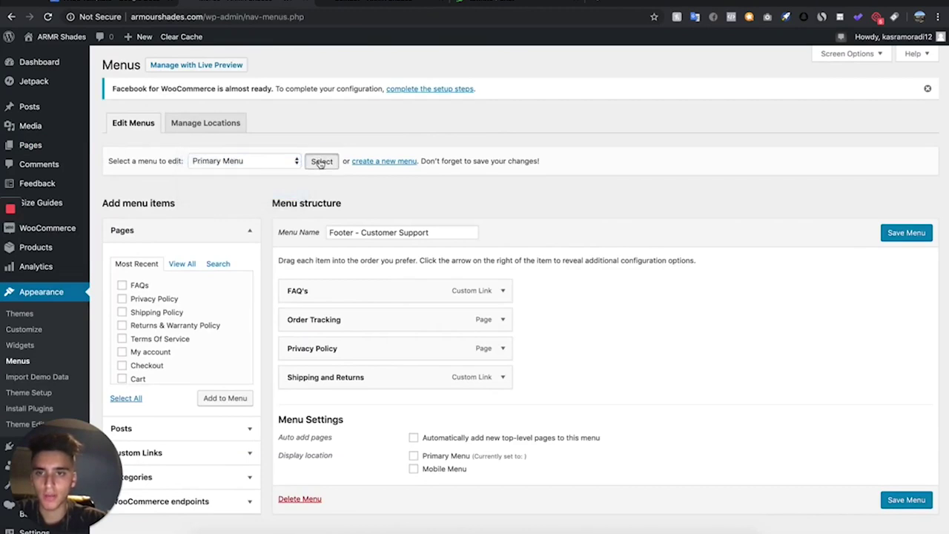
{"action": "scroll", "coordinate": [403, 381], "scroll_direction": "down", "scroll_amount": 10}
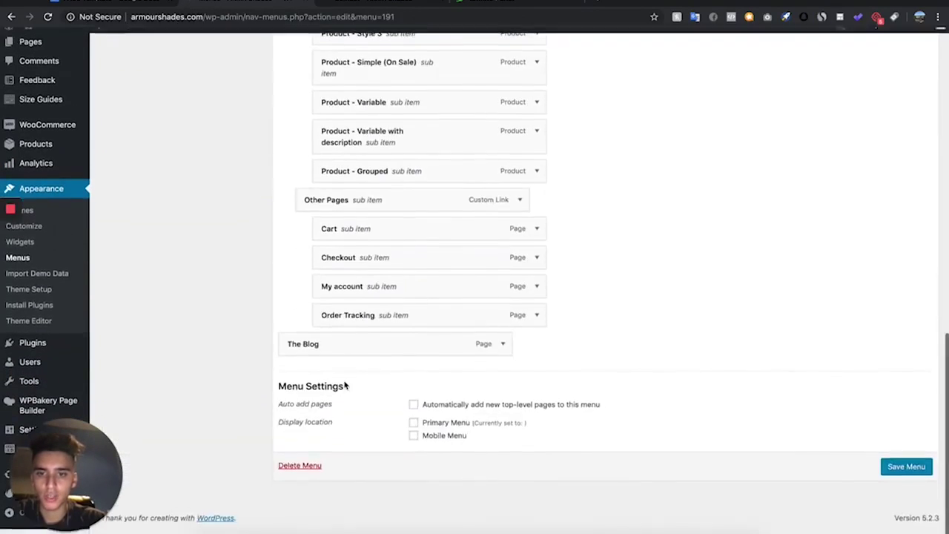
{"action": "scroll", "coordinate": [345, 385], "scroll_direction": "up", "scroll_amount": 15}
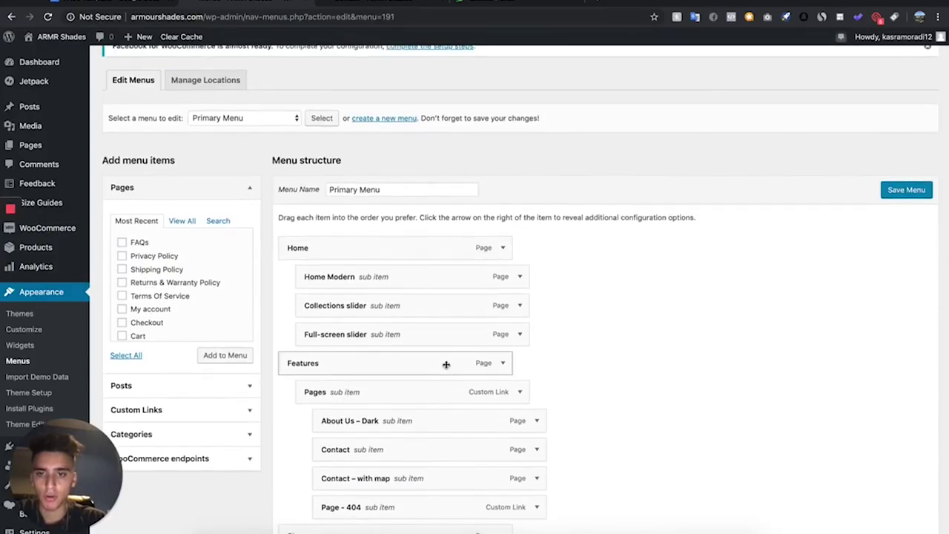
{"action": "scroll", "coordinate": [446, 364], "scroll_direction": "down", "scroll_amount": 15}
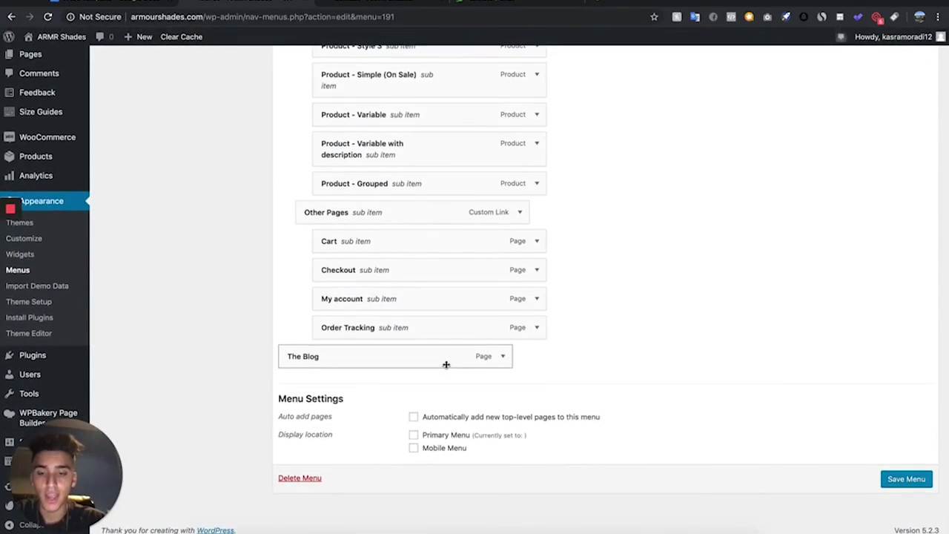
{"action": "left_click", "coordinate": [299, 478]}
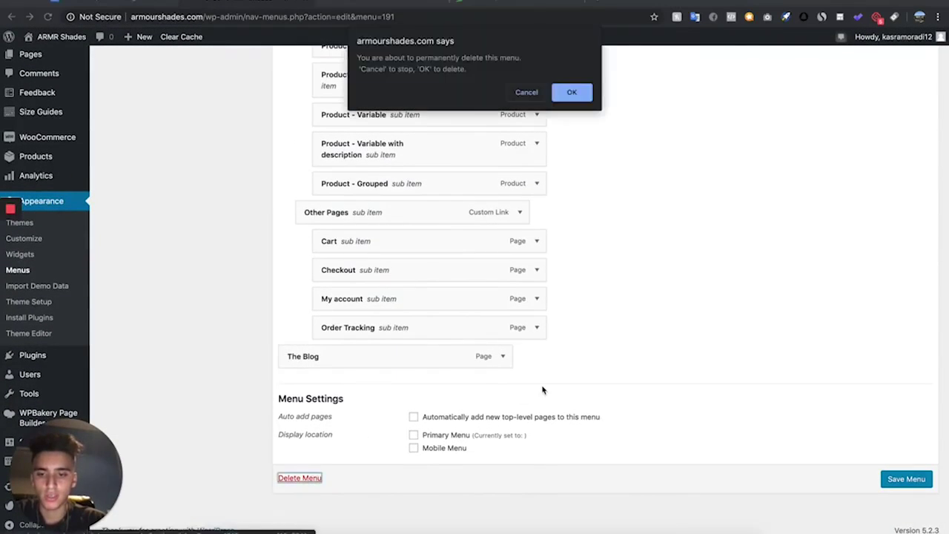
{"action": "left_click", "coordinate": [566, 91]}
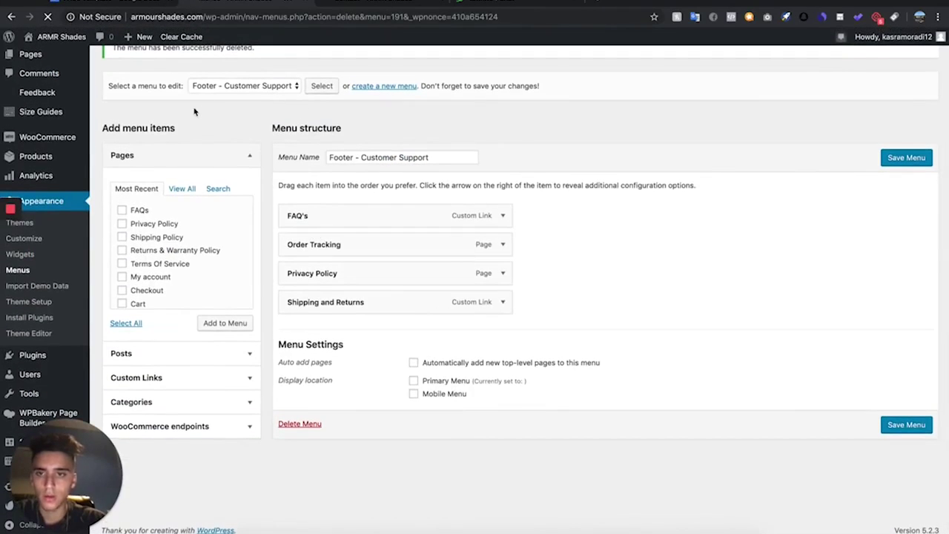
Step: Create a new navigation menu named Main Menu
{"action": "scroll", "coordinate": [318, 99], "scroll_direction": "up", "scroll_amount": 2}
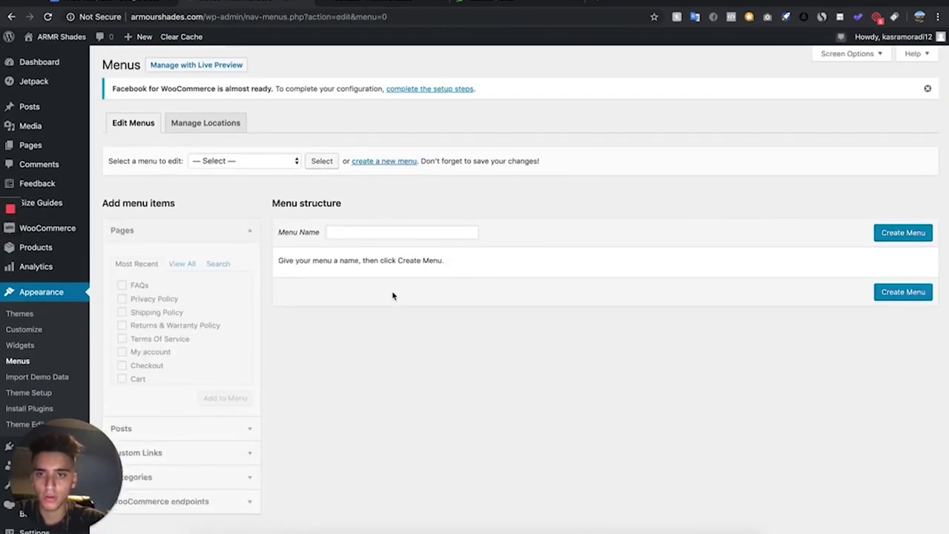
{"action": "left_click", "coordinate": [399, 232]}
{"action": "type", "text": "Main "}
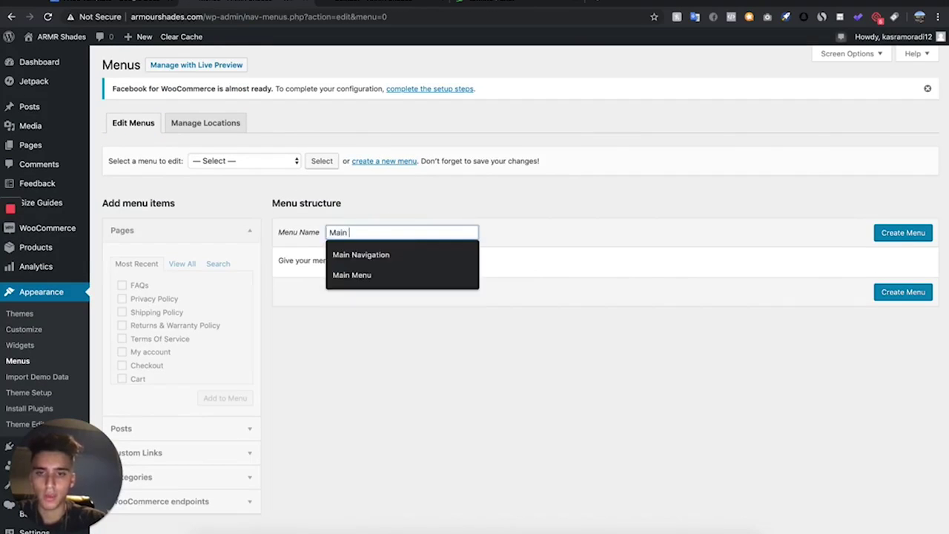
{"action": "type", "text": "Menu"}
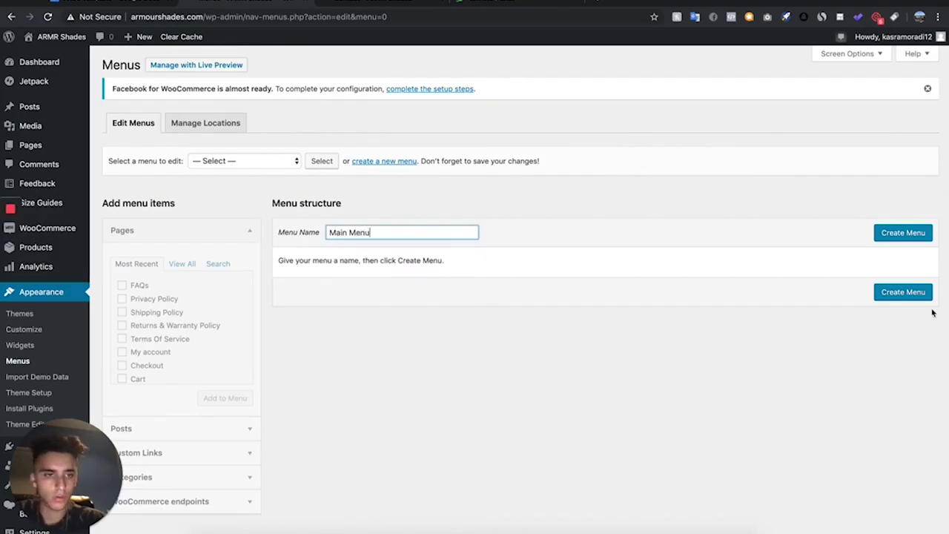
{"action": "left_click", "coordinate": [896, 234]}
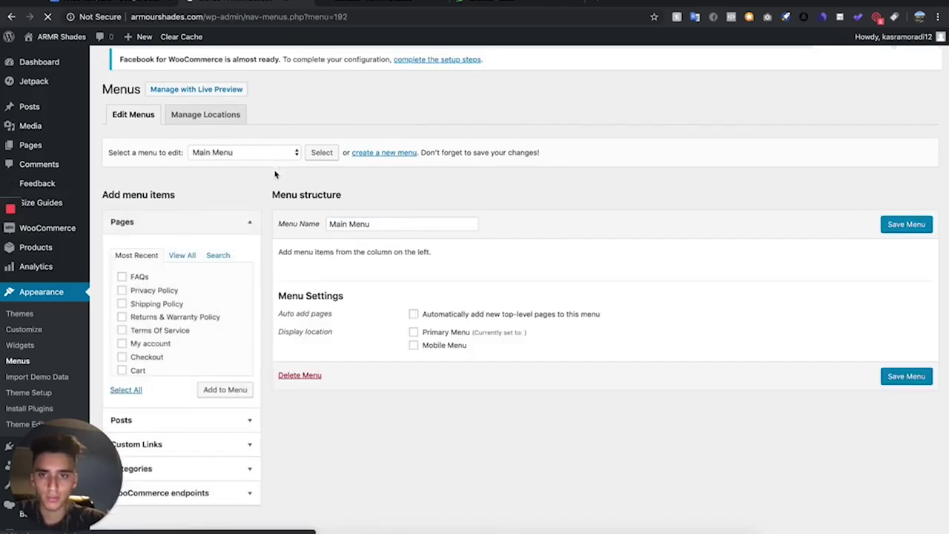
Step: Add the Home, FAQs and Contact pages to Main Menu and arrange them in that order
{"action": "scroll", "coordinate": [182, 333], "scroll_direction": "down", "scroll_amount": 3}
{"action": "left_click", "coordinate": [121, 370]}
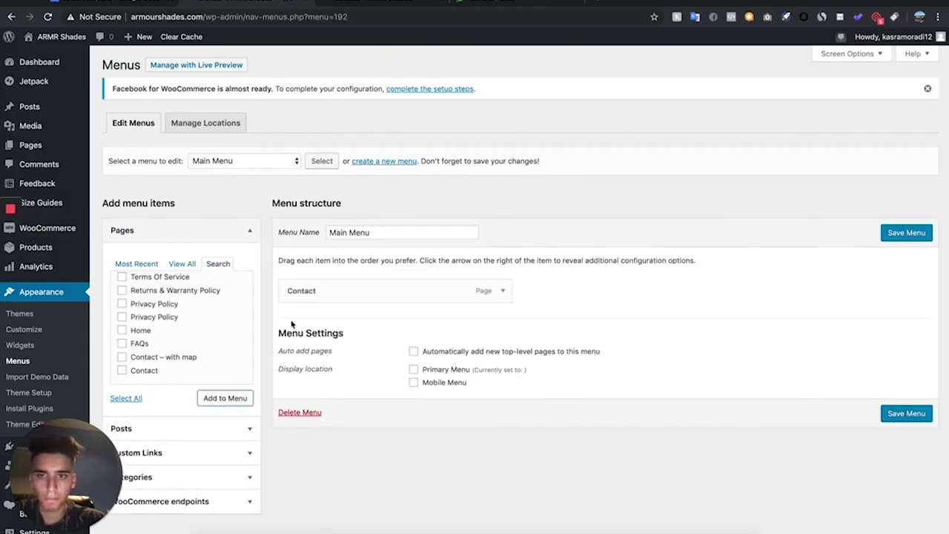
{"action": "scroll", "coordinate": [126, 334], "scroll_direction": "up", "scroll_amount": 2}
{"action": "scroll", "coordinate": [137, 347], "scroll_direction": "down", "scroll_amount": 2}
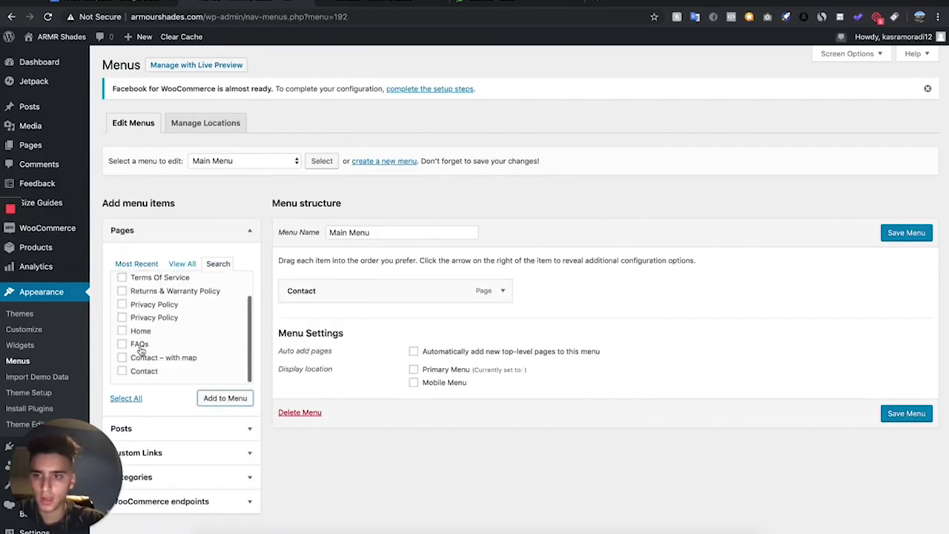
{"action": "left_click", "coordinate": [249, 401]}
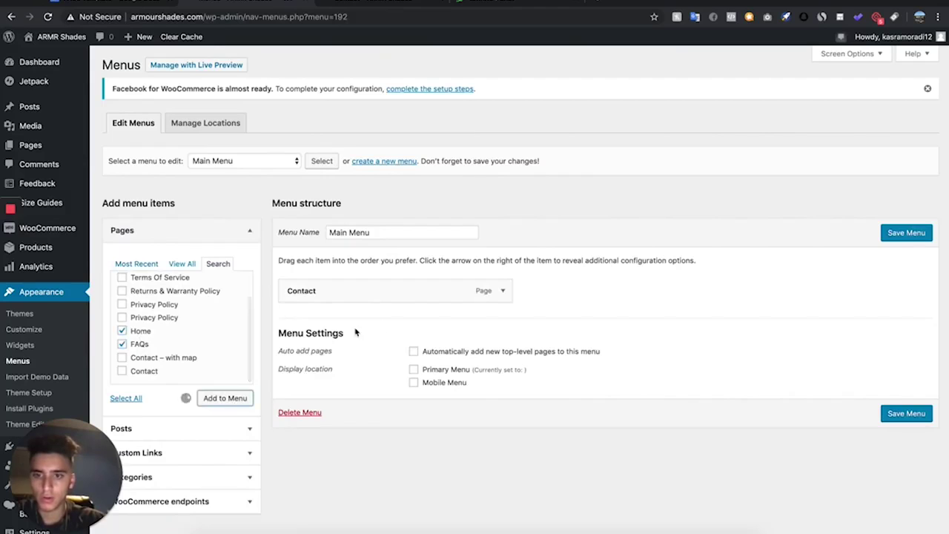
{"action": "left_click_drag", "start_coordinate": [290, 321], "coordinate": [289, 283]}
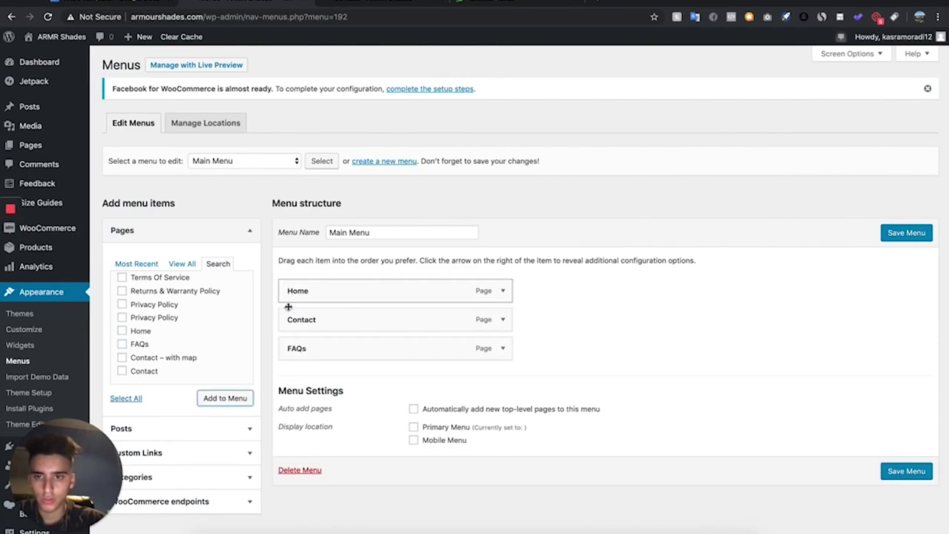
{"action": "left_click_drag", "start_coordinate": [288, 348], "coordinate": [291, 313]}
Step: Open the product categories in a new tab and get the All Products category's store page address
{"action": "scroll", "coordinate": [296, 316], "scroll_direction": "down", "scroll_amount": 2}
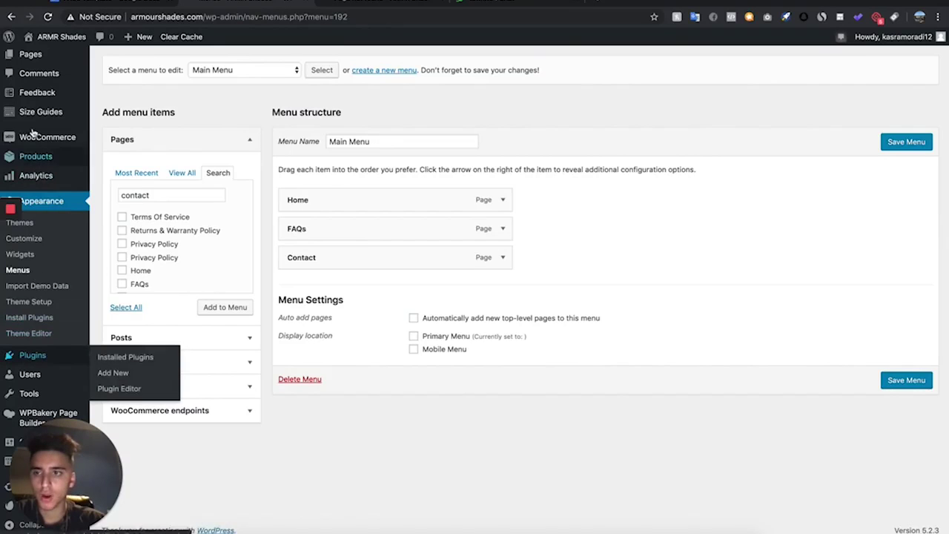
{"action": "mouse_move", "coordinate": [28, 176]}
{"action": "scroll", "coordinate": [28, 175], "scroll_direction": "up", "scroll_amount": 1}
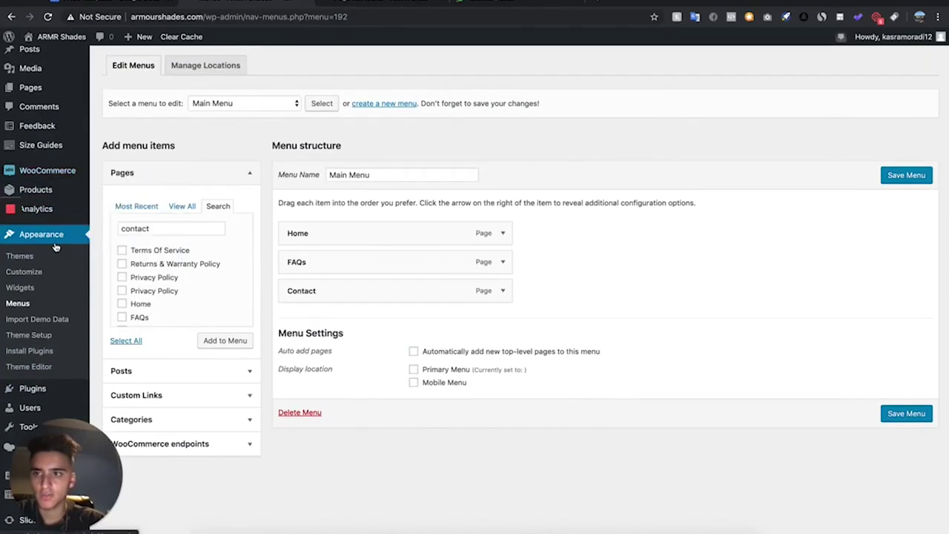
{"action": "mouse_move", "coordinate": [36, 191]}
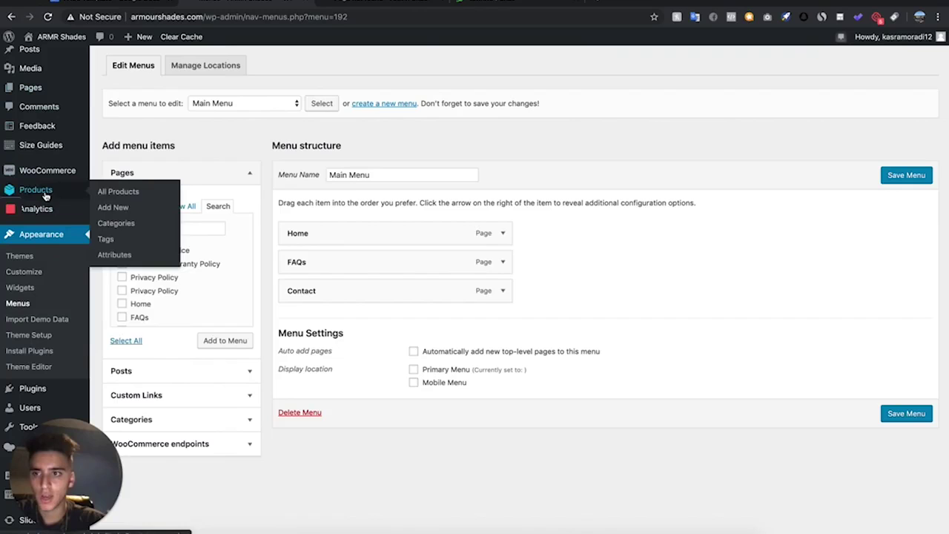
{"action": "right_click", "coordinate": [116, 233]}
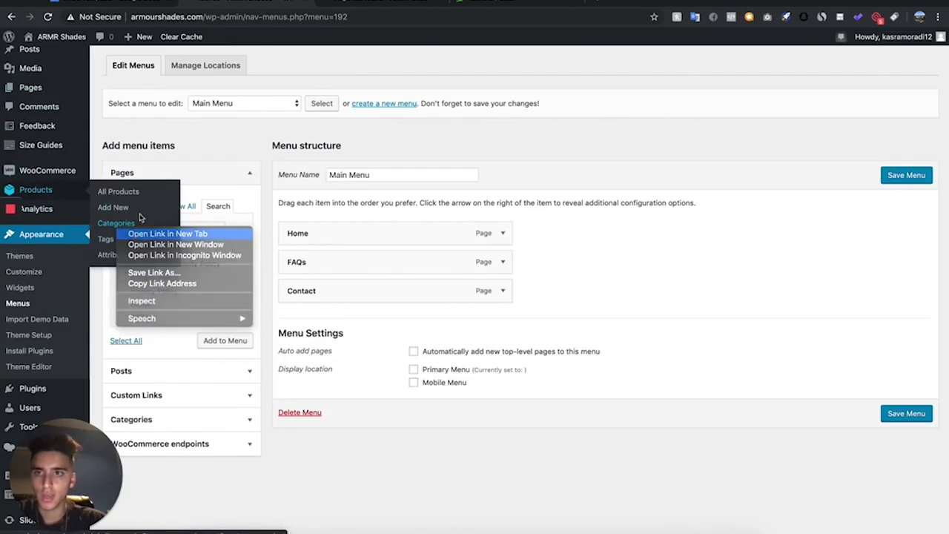
{"action": "left_click", "coordinate": [145, 236]}
{"action": "left_click", "coordinate": [378, 2]}
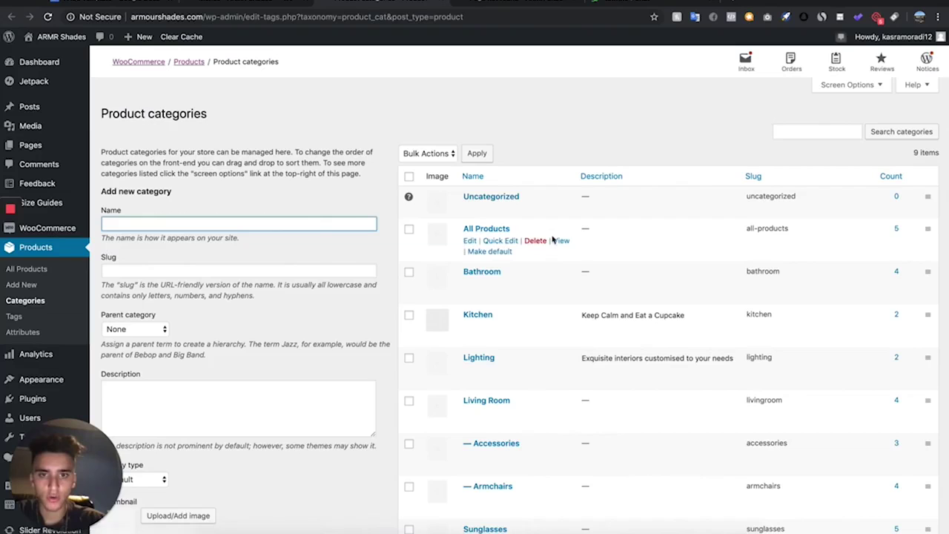
{"action": "right_click", "coordinate": [556, 241]}
{"action": "left_click", "coordinate": [586, 243]}
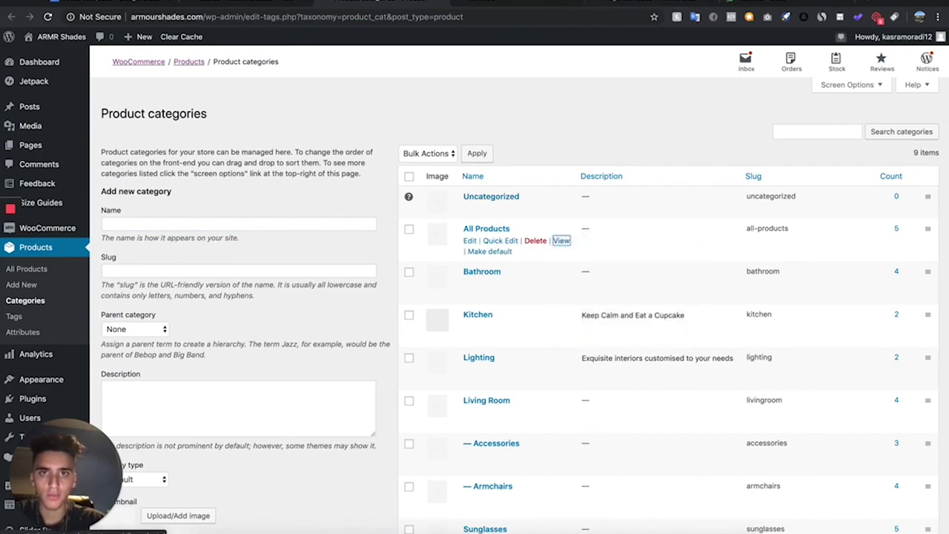
{"action": "left_click", "coordinate": [508, 9]}
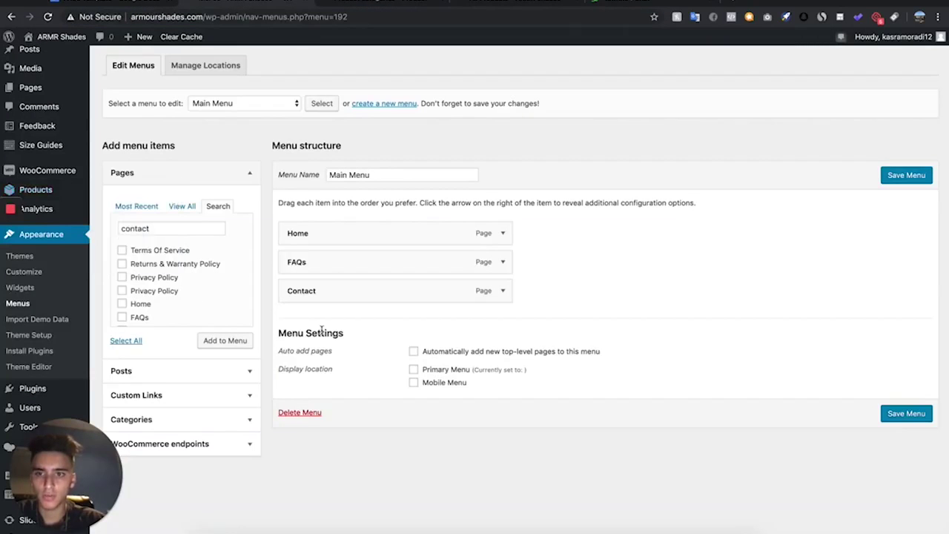
{"action": "left_click", "coordinate": [133, 396]}
{"action": "left_click", "coordinate": [203, 262]}
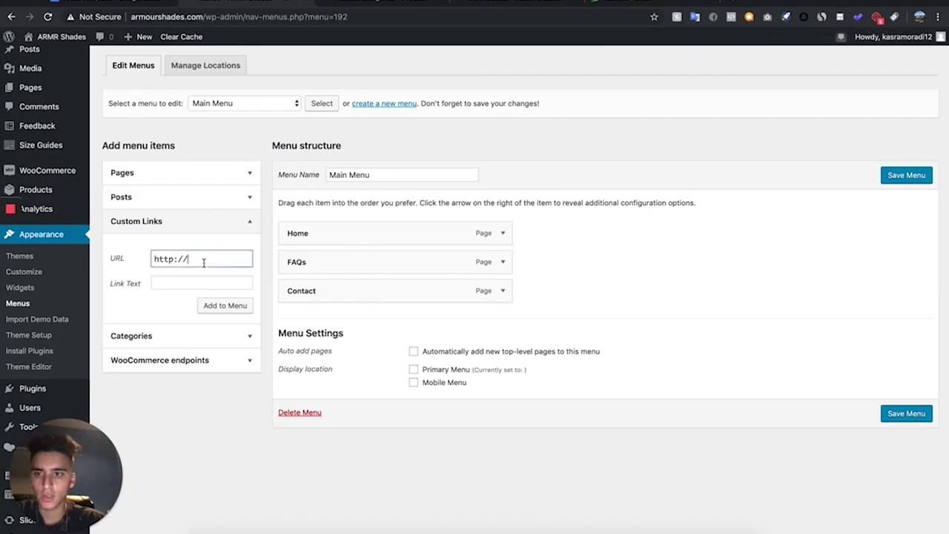
{"action": "type", "text": "http://armourshades.com/product-category/all-products/"}
{"action": "left_click", "coordinate": [187, 282]}
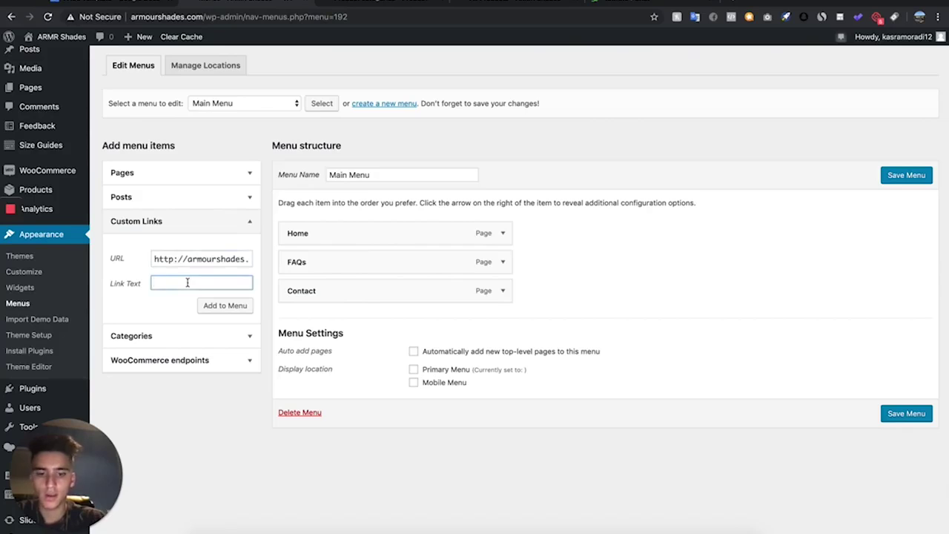
{"action": "left_click", "coordinate": [235, 307]}
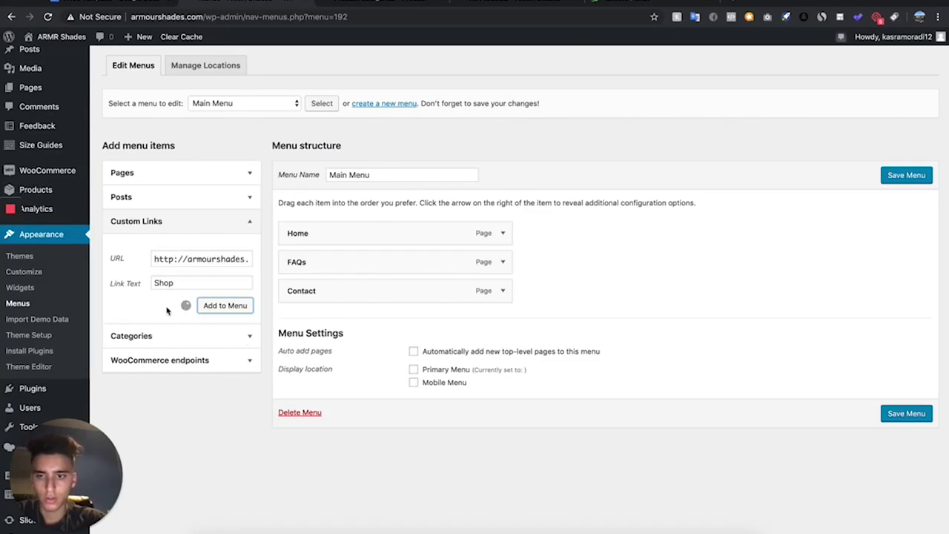
{"action": "left_click_drag", "start_coordinate": [320, 322], "coordinate": [294, 259]}
Step: Save Main Menu and assign it to the Primary Menu and Mobile Menu display locations
{"action": "left_click", "coordinate": [901, 445]}
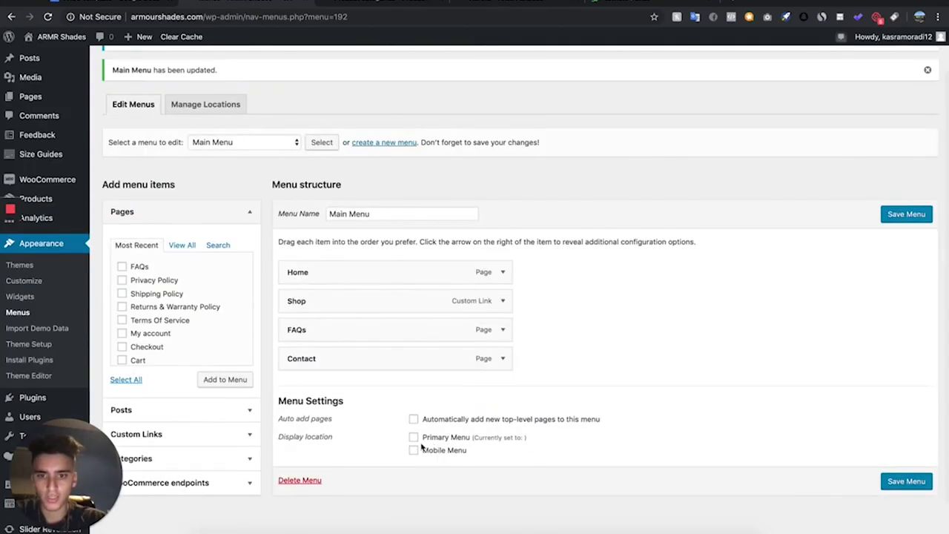
{"action": "left_click", "coordinate": [897, 483]}
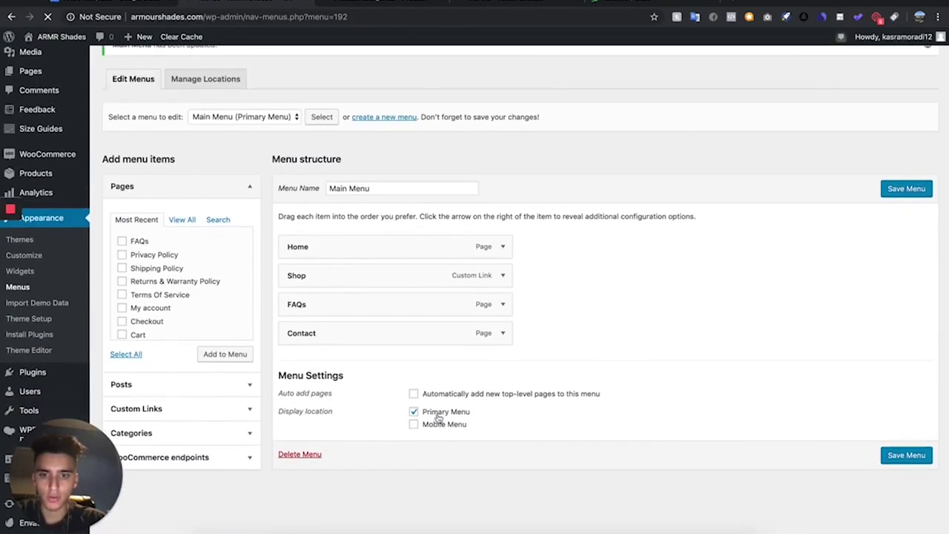
{"action": "left_click", "coordinate": [413, 424]}
{"action": "left_click", "coordinate": [913, 455]}
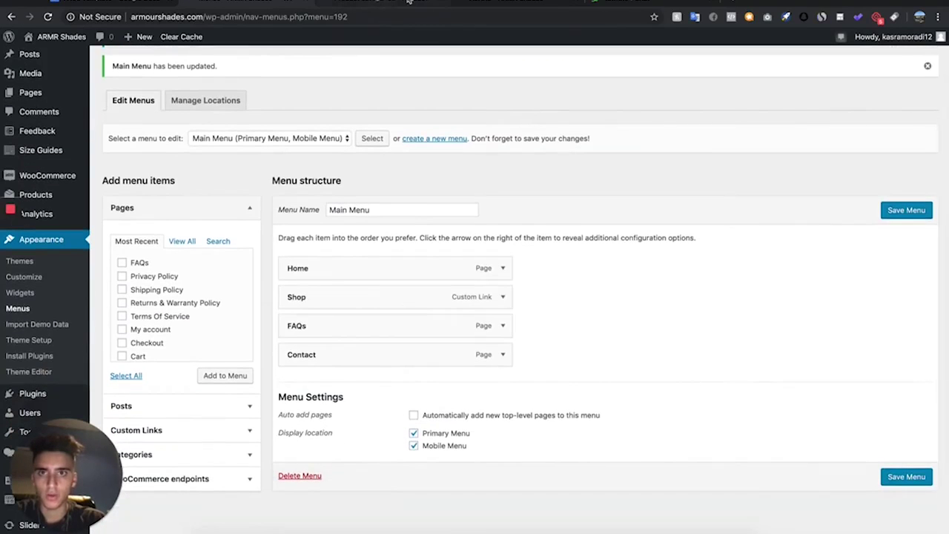
Step: Reload the Aertna product page on the storefront and check its header navigation and footer links
{"action": "left_click", "coordinate": [475, 4]}
{"action": "left_click", "coordinate": [48, 17]}
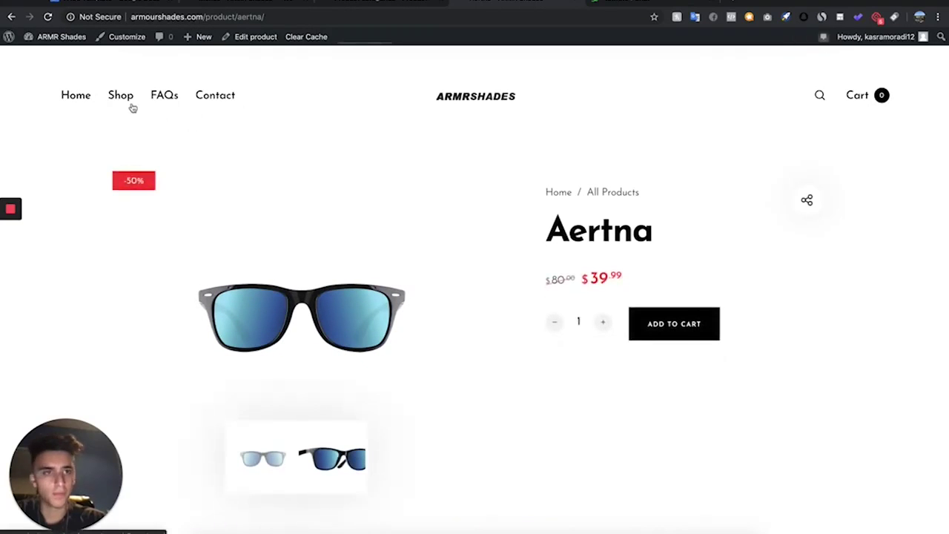
{"action": "scroll", "coordinate": [225, 372], "scroll_direction": "down", "scroll_amount": 15}
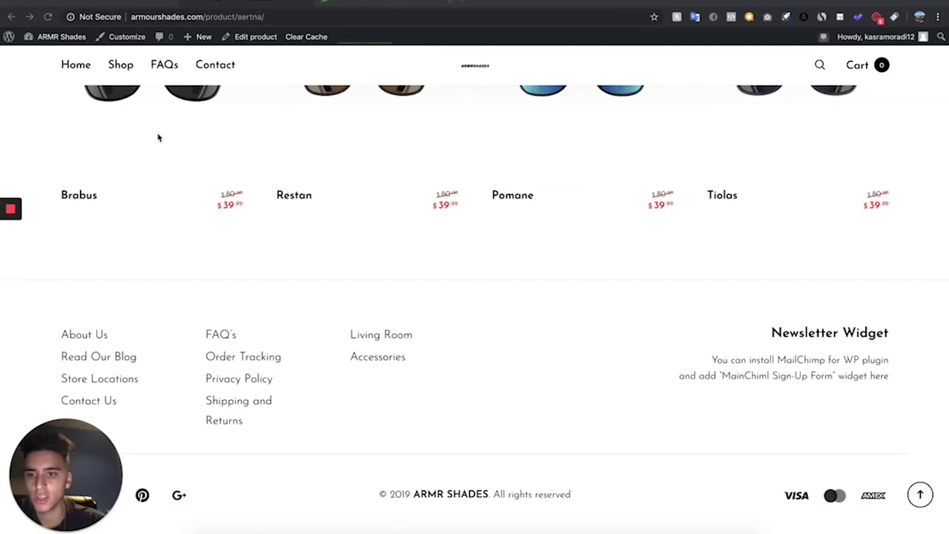
Step: Select the Footer - Customer Support menu for editing and delete it permanently
{"action": "left_click", "coordinate": [104, 3]}
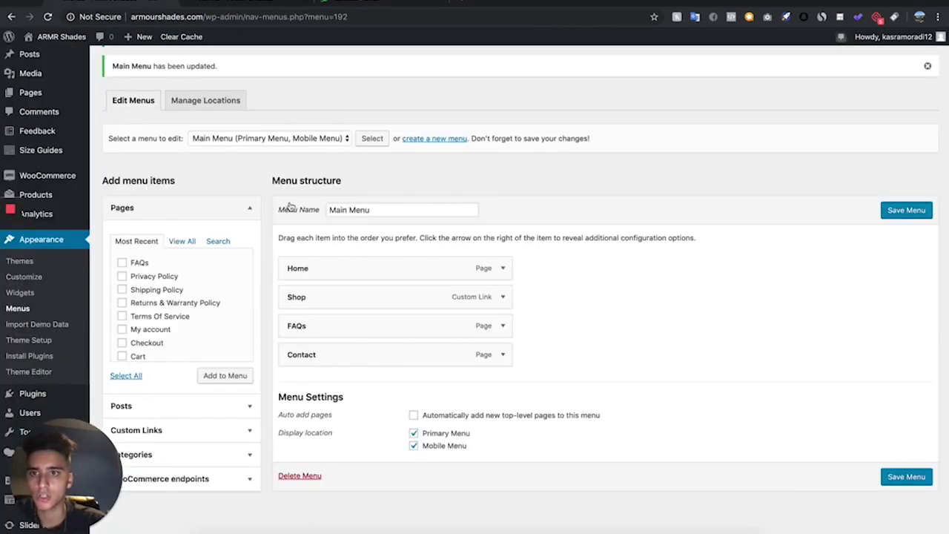
{"action": "left_click", "coordinate": [319, 138]}
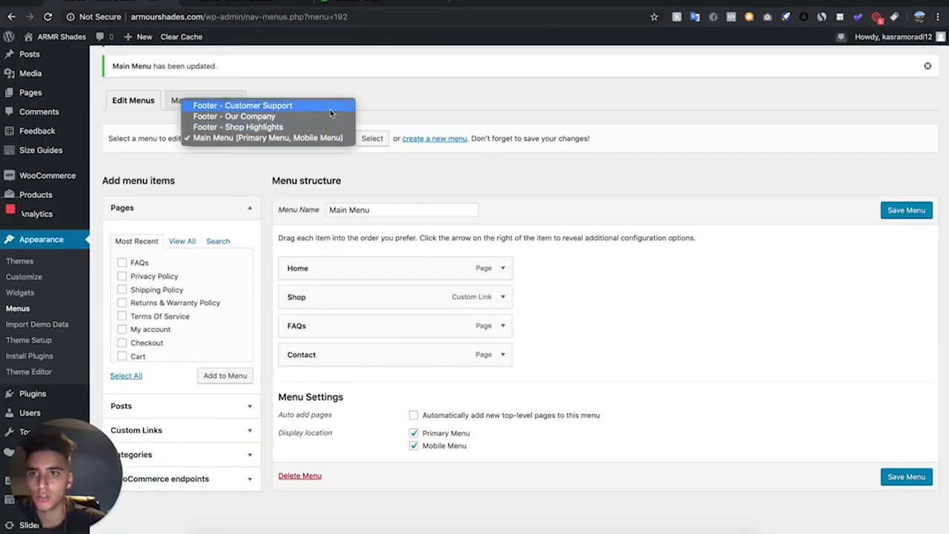
{"action": "left_click", "coordinate": [330, 106]}
{"action": "left_click", "coordinate": [373, 139]}
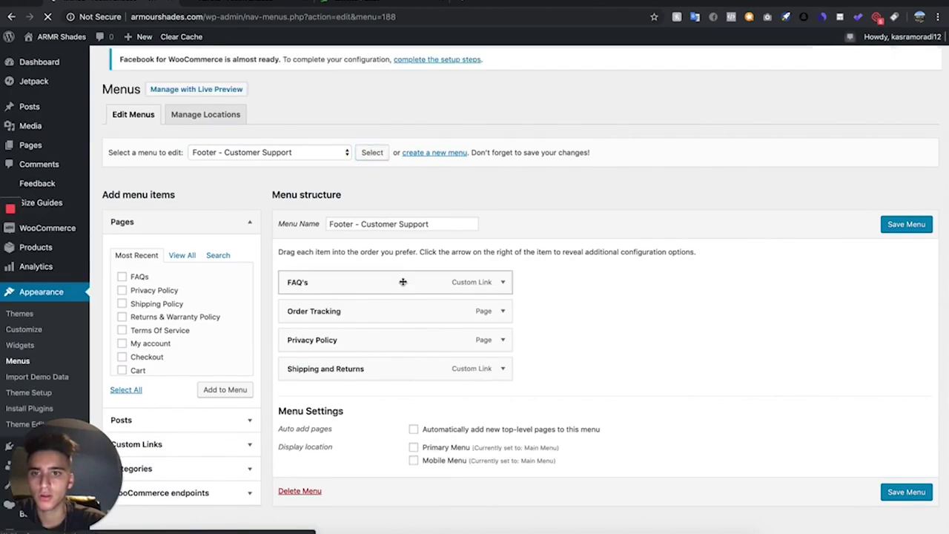
{"action": "left_click", "coordinate": [303, 499]}
{"action": "left_click", "coordinate": [572, 93]}
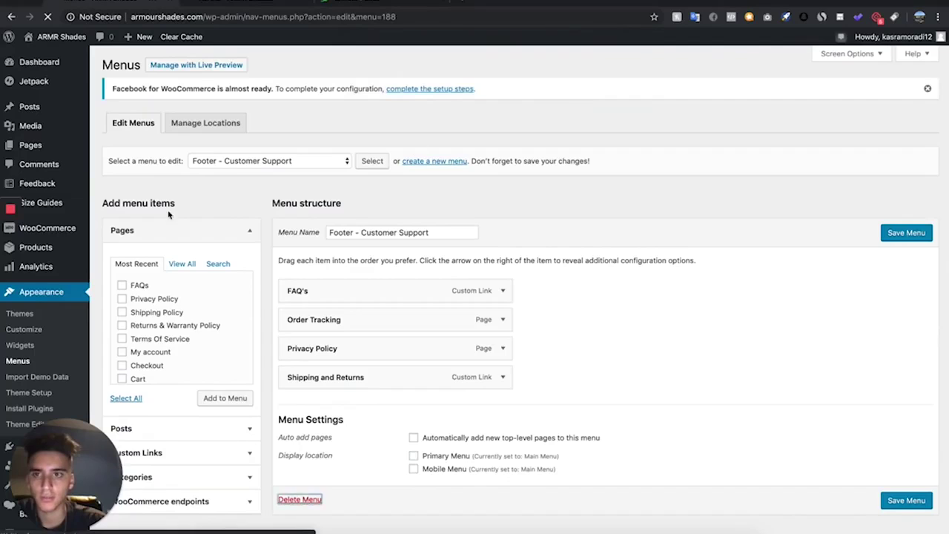
Step: Delete the Footer - Our Company menu permanently
{"action": "scroll", "coordinate": [319, 489], "scroll_direction": "down", "scroll_amount": 3}
{"action": "left_click", "coordinate": [313, 478]}
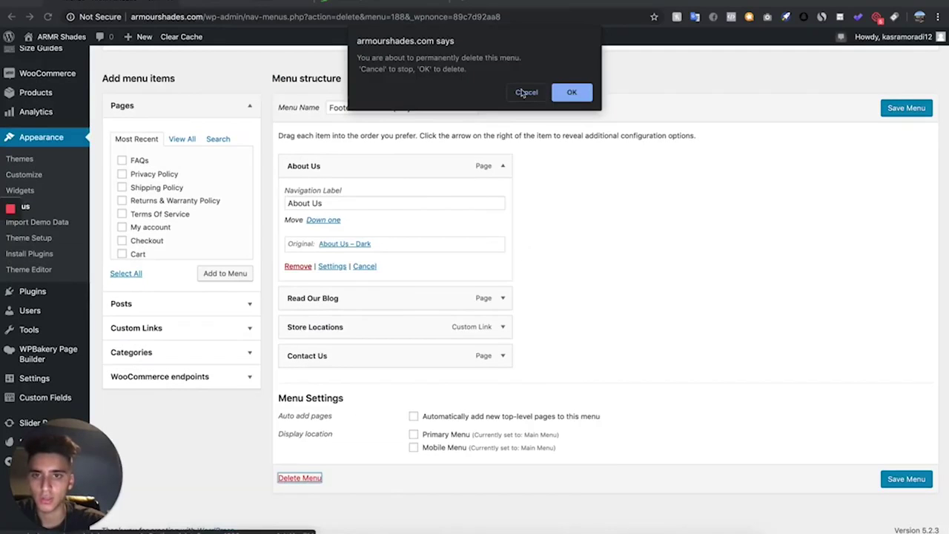
{"action": "left_click", "coordinate": [572, 93]}
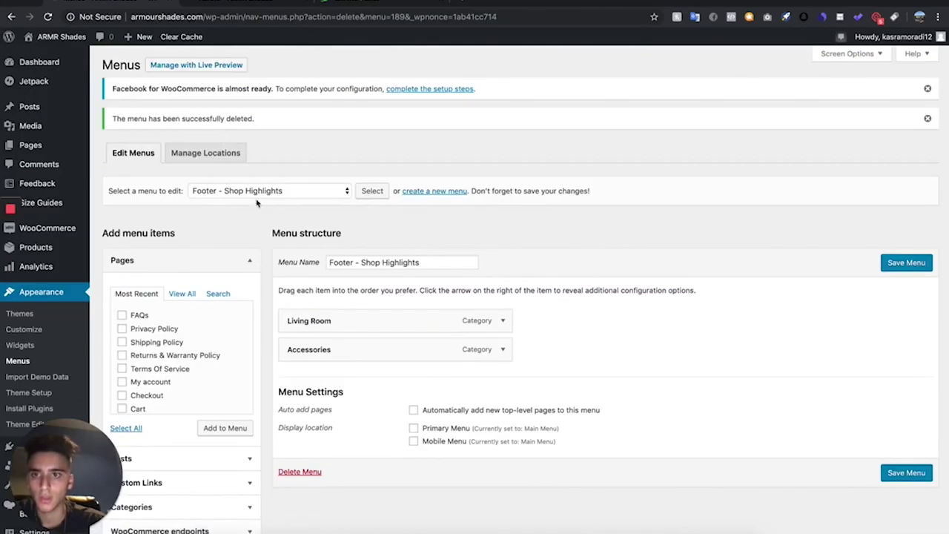
Step: Remove the Living Room and Accessories category items from the Footer - Shop Highlights menu
{"action": "left_click", "coordinate": [304, 191]}
{"action": "left_click", "coordinate": [384, 394]}
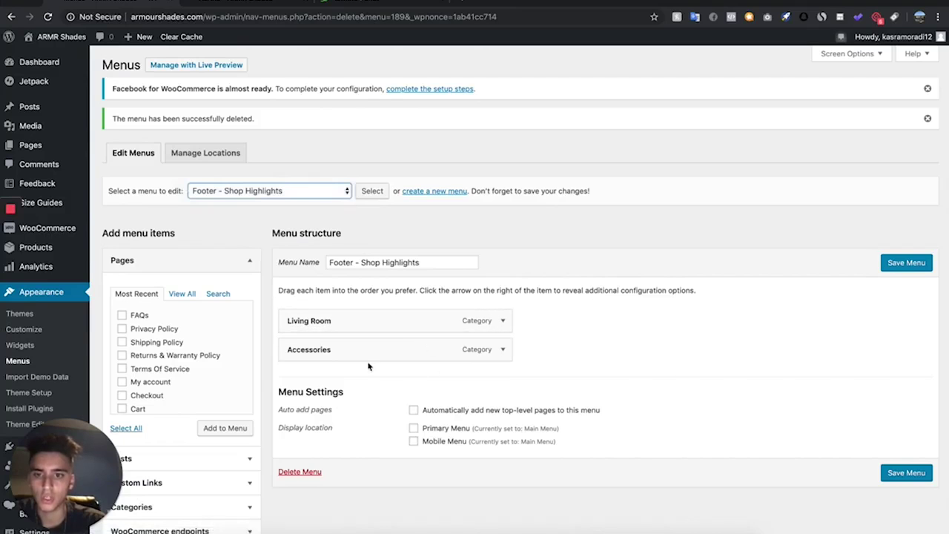
{"action": "left_click", "coordinate": [499, 327]}
{"action": "left_click", "coordinate": [309, 421]}
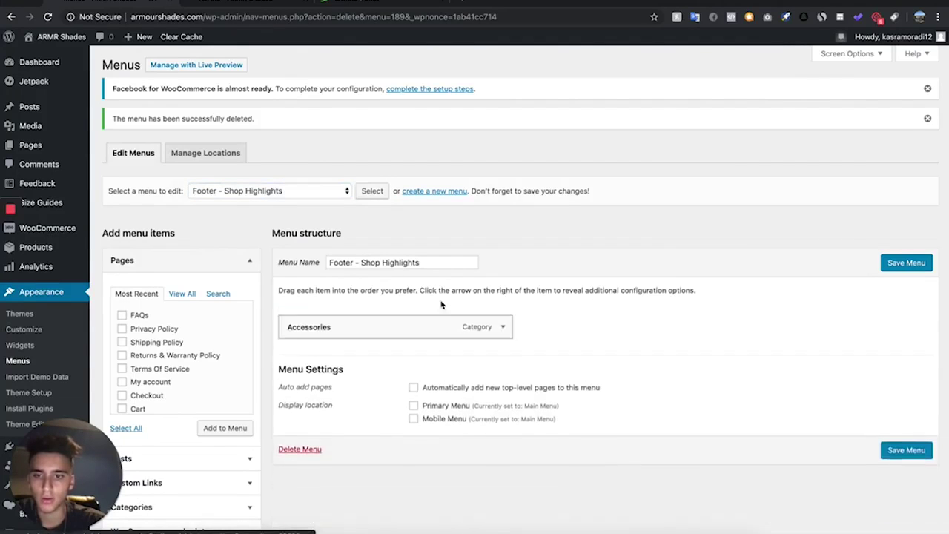
{"action": "left_click", "coordinate": [502, 320]}
{"action": "left_click", "coordinate": [297, 405]}
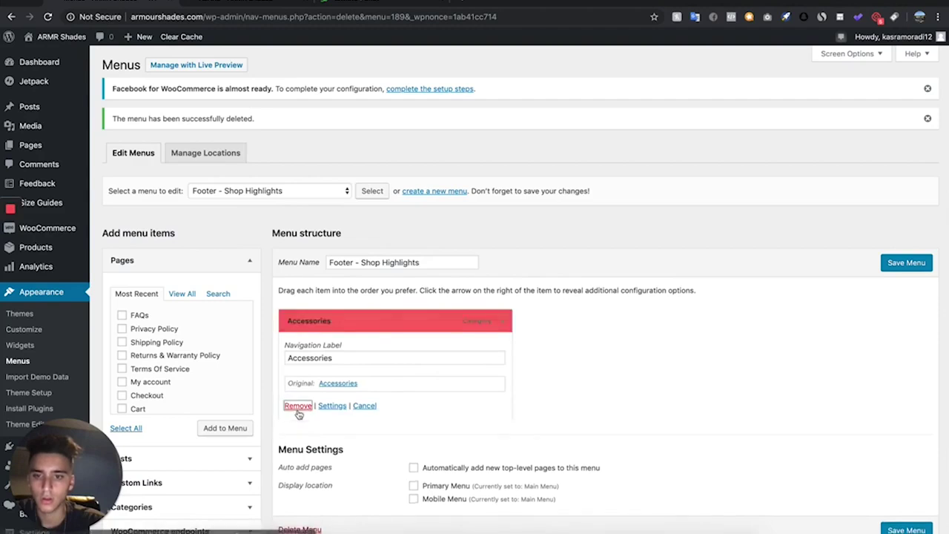
Step: Add both Privacy Policy pages, Shipping Policy and Terms Of Service to the Footer - Shop Highlights menu and save it
{"action": "scroll", "coordinate": [133, 358], "scroll_direction": "down", "scroll_amount": 3}
{"action": "scroll", "coordinate": [136, 358], "scroll_direction": "down", "scroll_amount": 1}
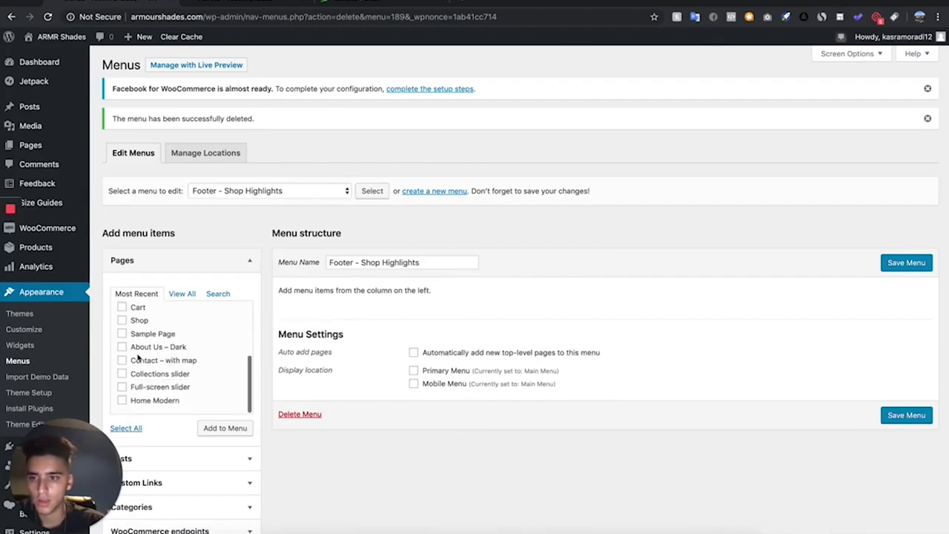
{"action": "scroll", "coordinate": [143, 391], "scroll_direction": "up", "scroll_amount": 5}
{"action": "left_click", "coordinate": [186, 295]}
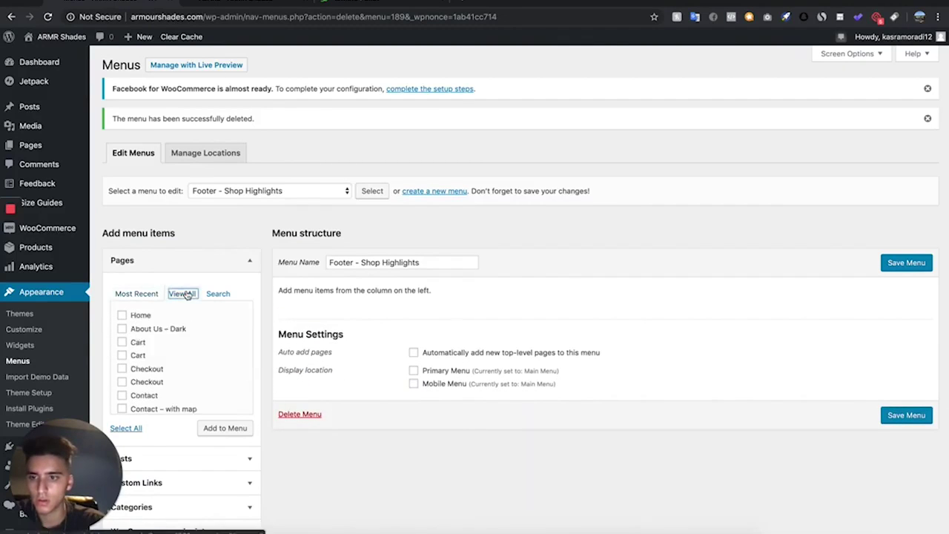
{"action": "scroll", "coordinate": [172, 338], "scroll_direction": "down", "scroll_amount": 5}
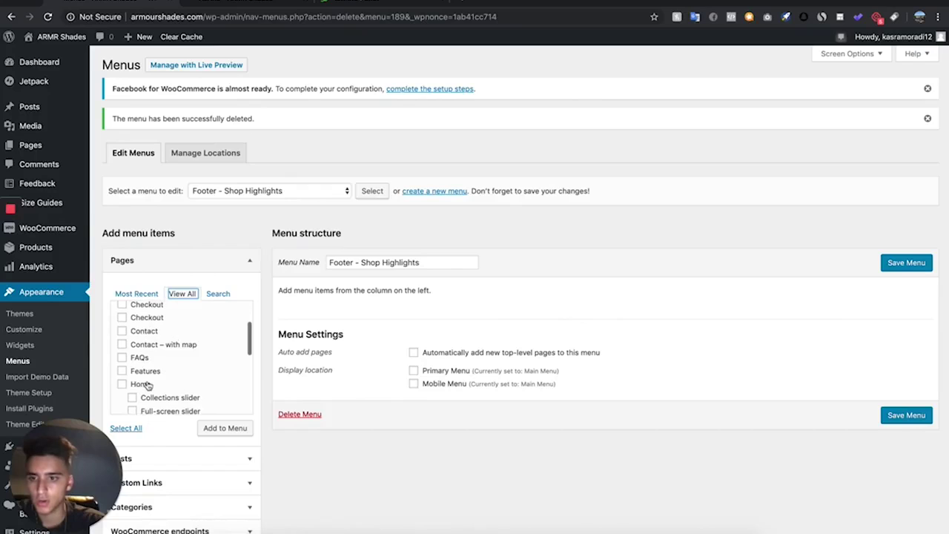
{"action": "scroll", "coordinate": [147, 385], "scroll_direction": "down", "scroll_amount": 1}
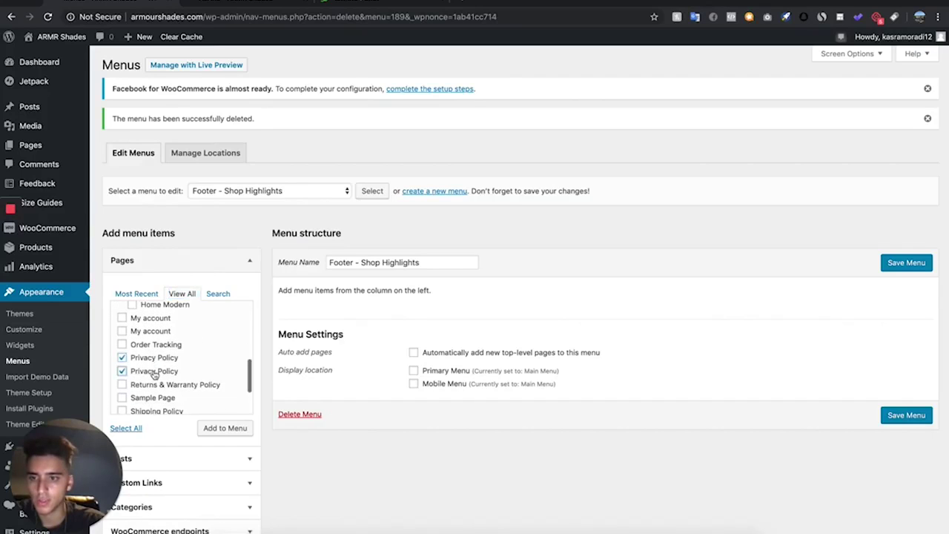
{"action": "scroll", "coordinate": [155, 375], "scroll_direction": "down", "scroll_amount": 3}
{"action": "double_click", "coordinate": [165, 349]}
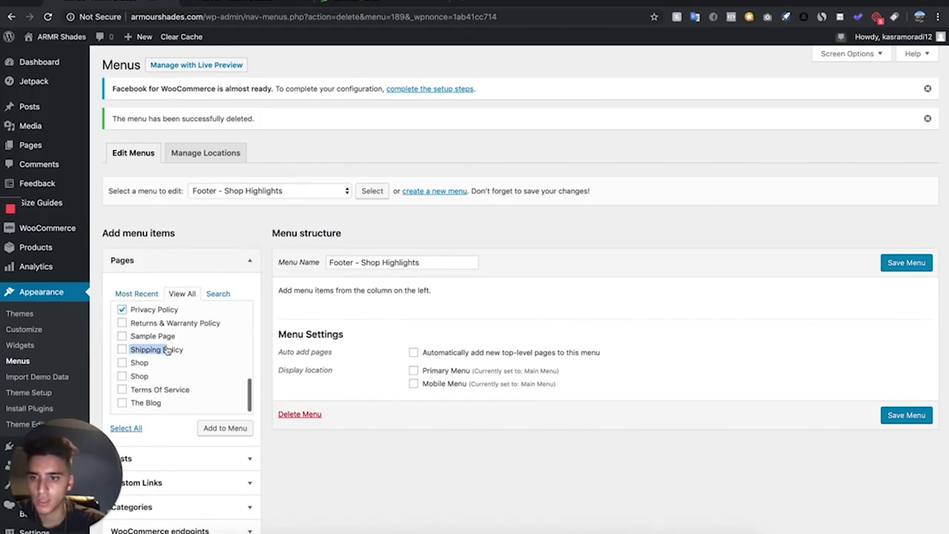
{"action": "left_click", "coordinate": [222, 429]}
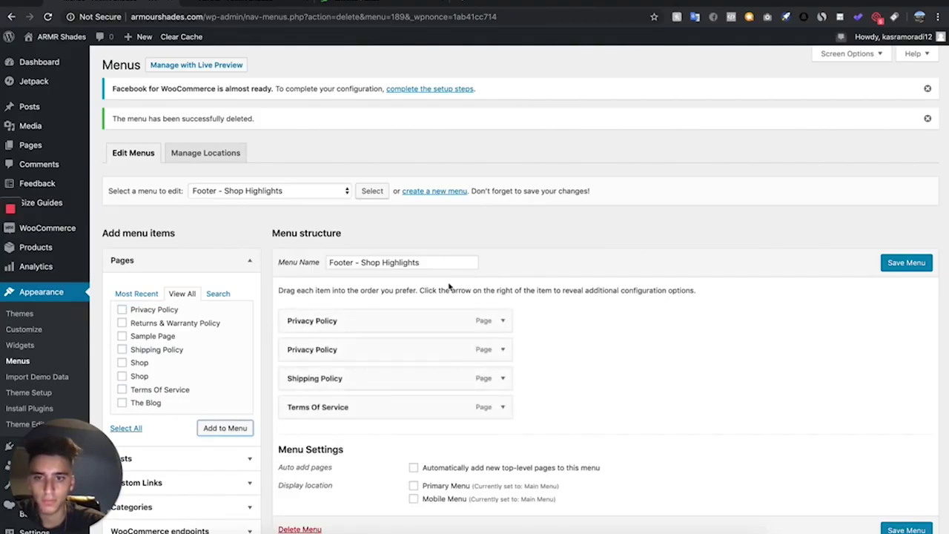
{"action": "left_click", "coordinate": [906, 529]}
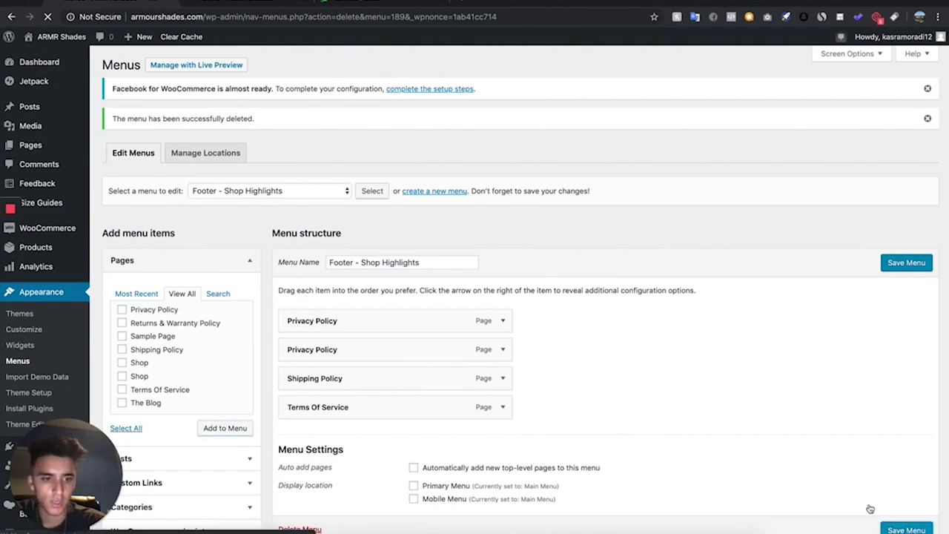
Step: Reload the Aertna product page on the storefront to check its footer links, and return to the menu editor
{"action": "left_click", "coordinate": [213, 3]}
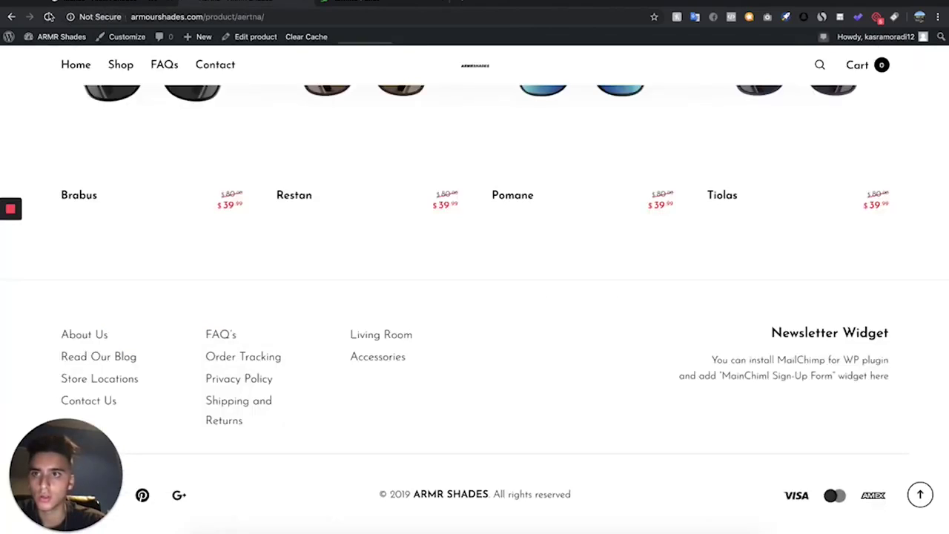
{"action": "key", "text": "super+r"}
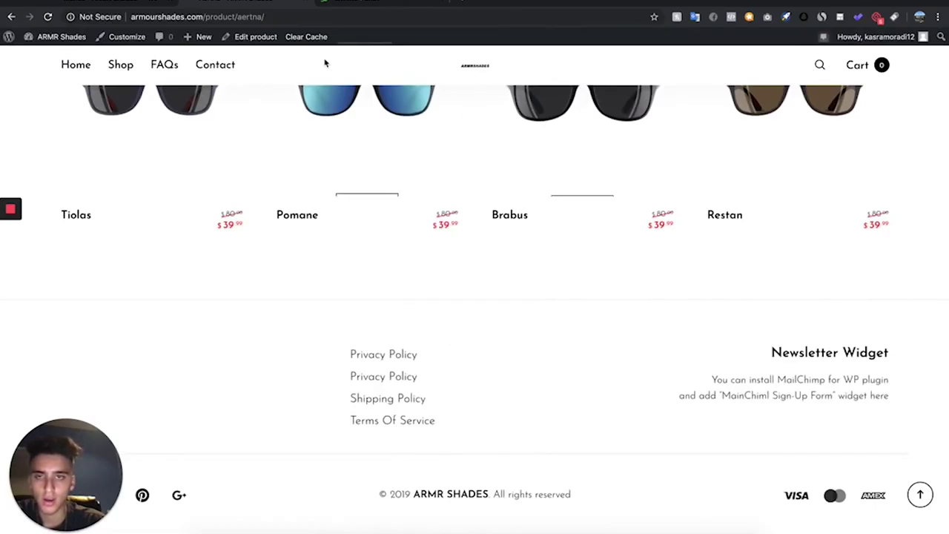
{"action": "left_click", "coordinate": [139, 1]}
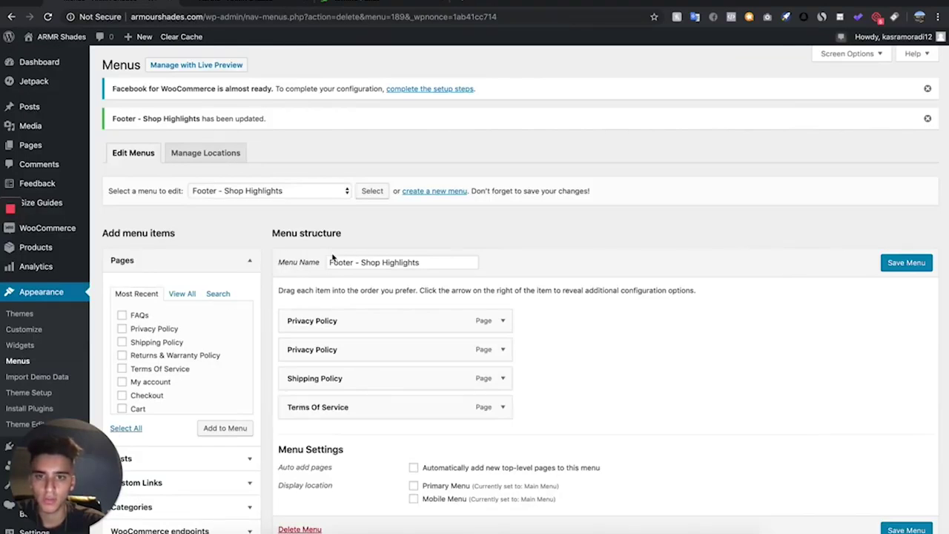
Step: Customize the footer as three equal columns with Footer 2 content aligned right and Footer 3 content centered, publish it and close the customizer
{"action": "left_click", "coordinate": [44, 331]}
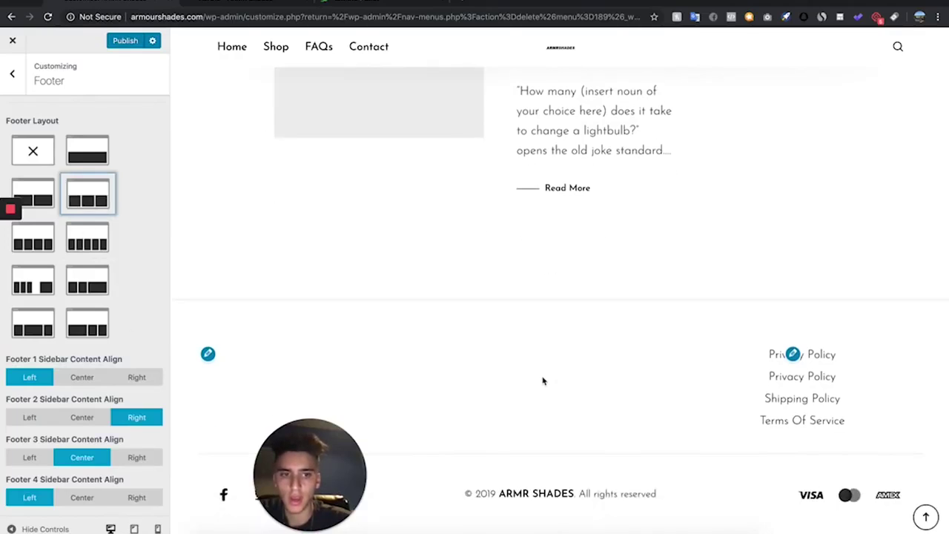
{"action": "scroll", "coordinate": [542, 381], "scroll_direction": "up", "scroll_amount": 10}
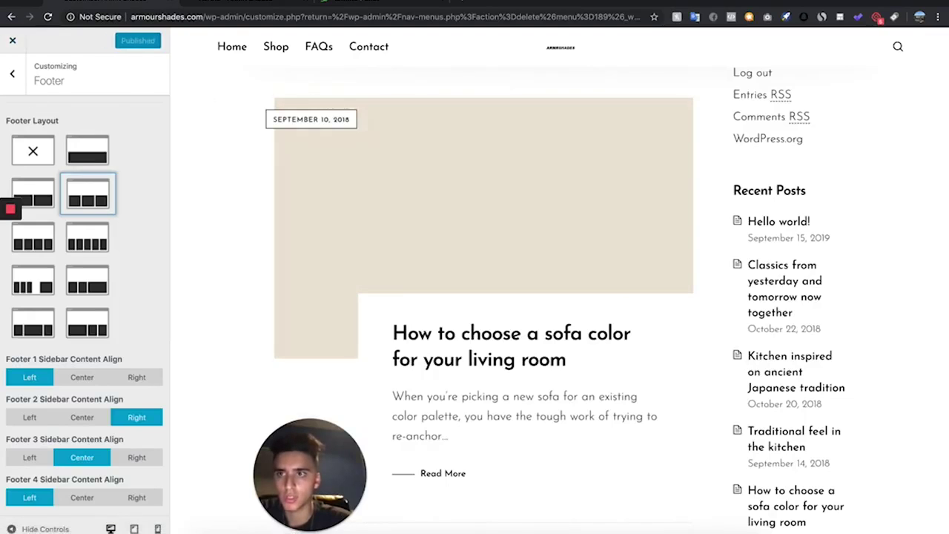
{"action": "left_click", "coordinate": [12, 45]}
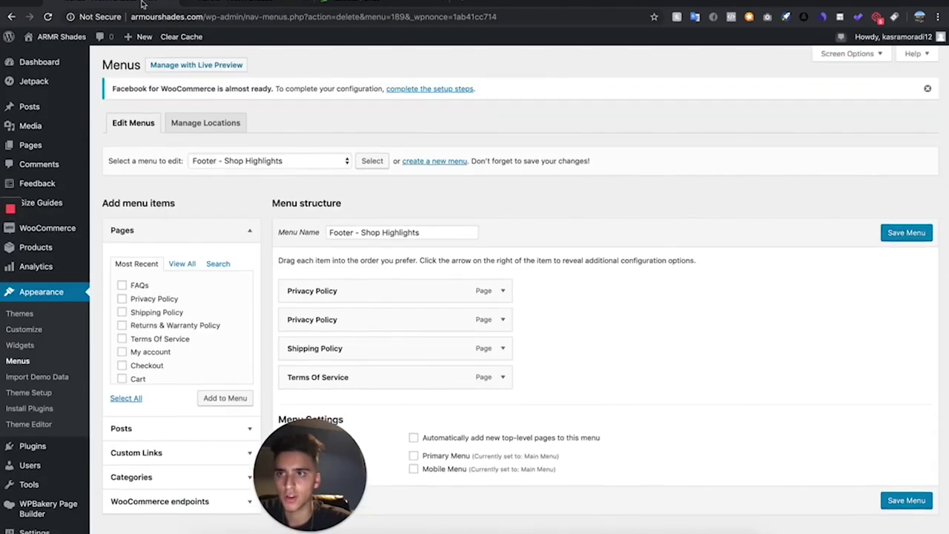
Step: Reload the Aertna product page on the storefront and examine its breadcrumbs, description and category line
{"action": "left_click", "coordinate": [142, 3]}
{"action": "left_click", "coordinate": [47, 16]}
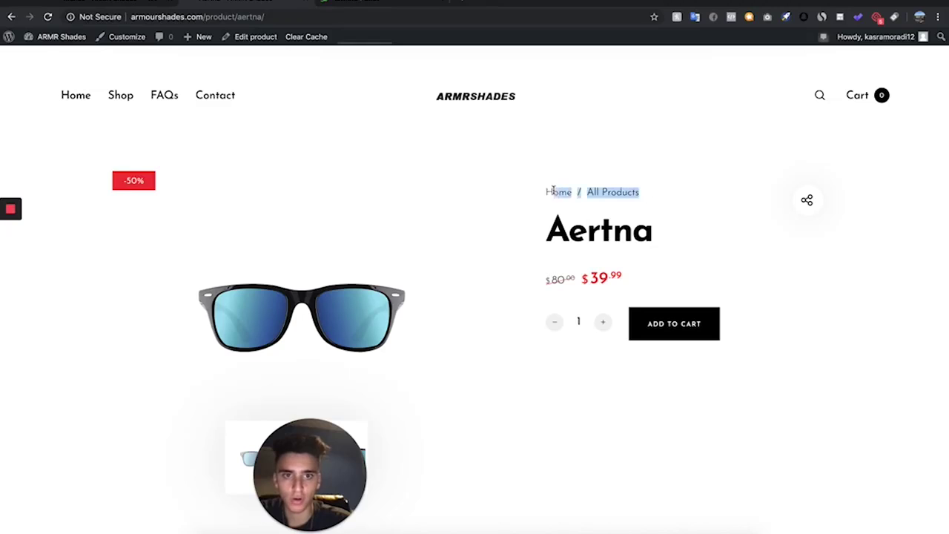
{"action": "scroll", "coordinate": [555, 454], "scroll_direction": "down", "scroll_amount": 5}
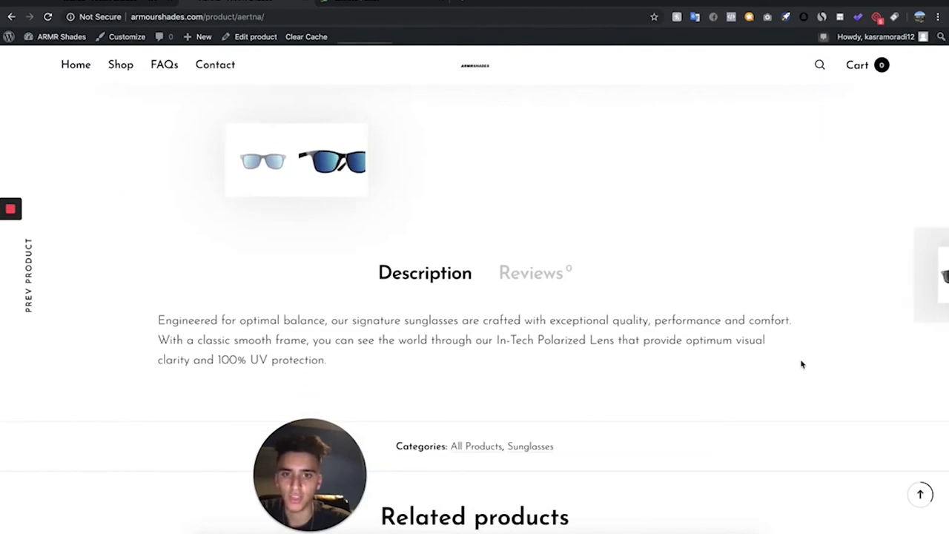
{"action": "scroll", "coordinate": [800, 363], "scroll_direction": "down", "scroll_amount": 2}
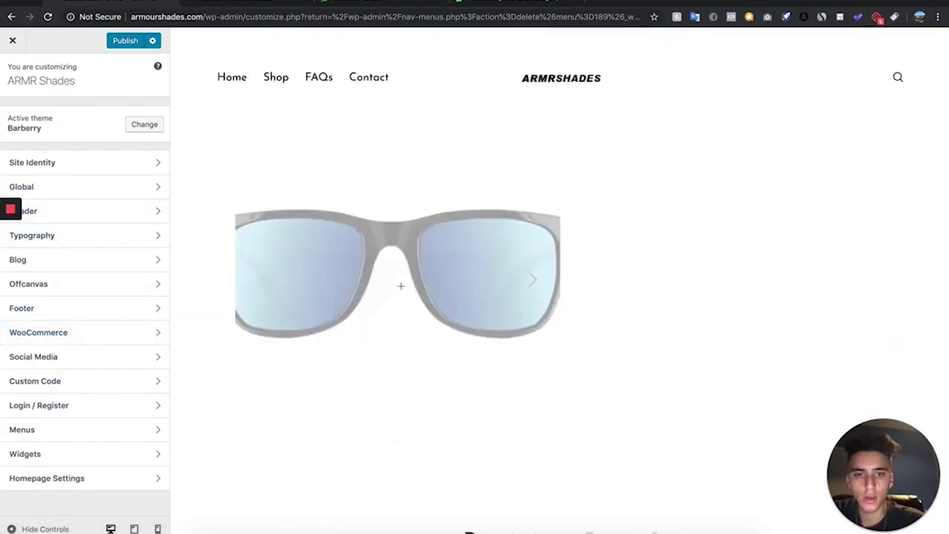
Step: Add the custom CSS rule .product_meta { display:none; } to hide the product category line, and check the product page preview
{"action": "left_click", "coordinate": [74, 380]}
{"action": "scroll", "coordinate": [418, 280], "scroll_direction": "down", "scroll_amount": 5}
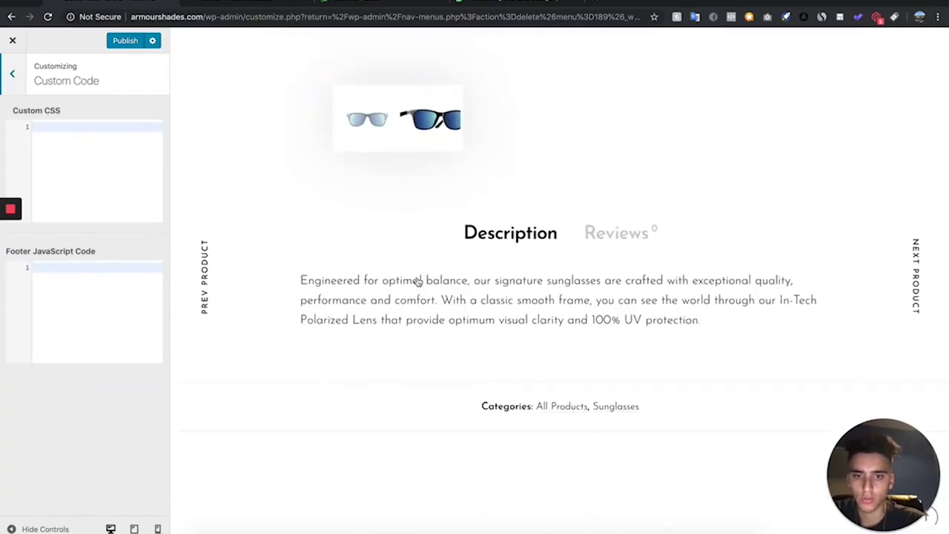
{"action": "scroll", "coordinate": [418, 281], "scroll_direction": "down", "scroll_amount": 1}
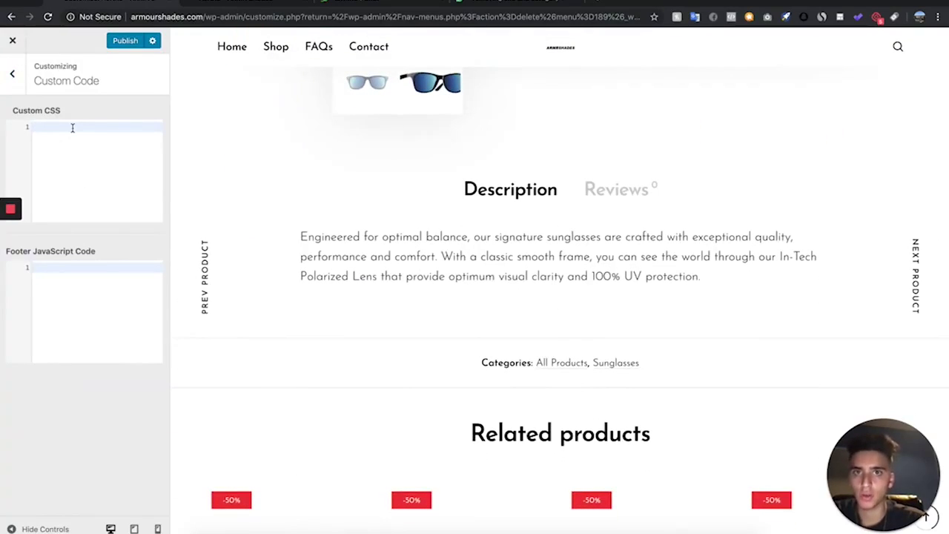
{"action": "type", "text": ".product_meta {     display:none; }"}
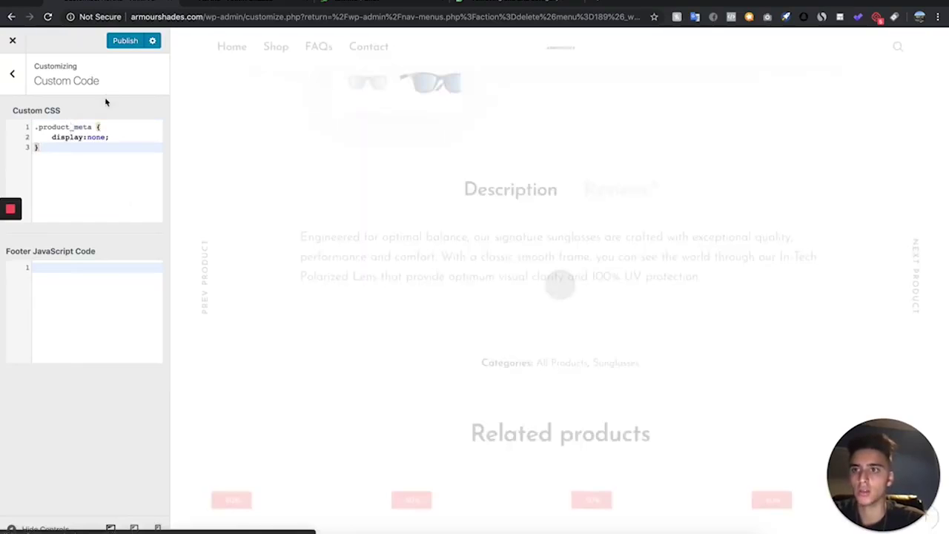
{"action": "scroll", "coordinate": [195, 153], "scroll_direction": "down", "scroll_amount": 2}
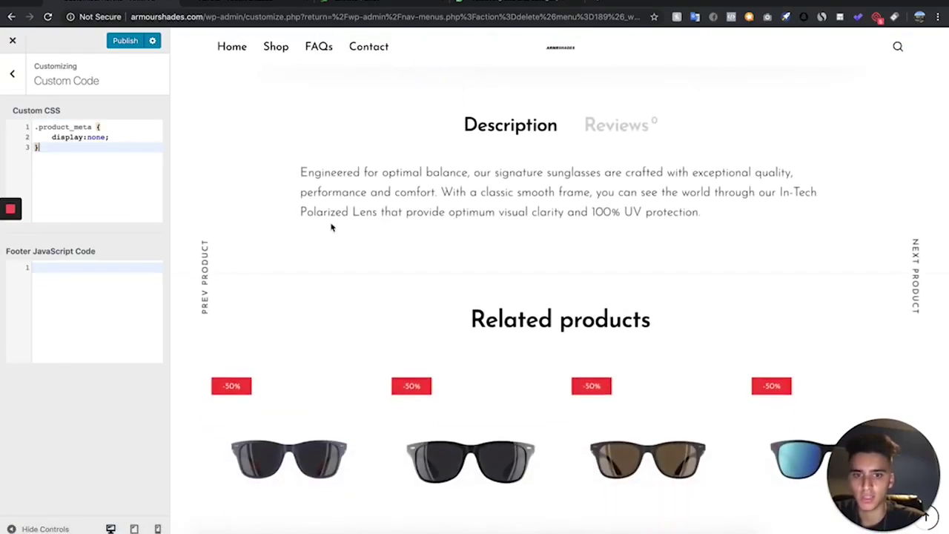
{"action": "scroll", "coordinate": [331, 229], "scroll_direction": "up", "scroll_amount": 5}
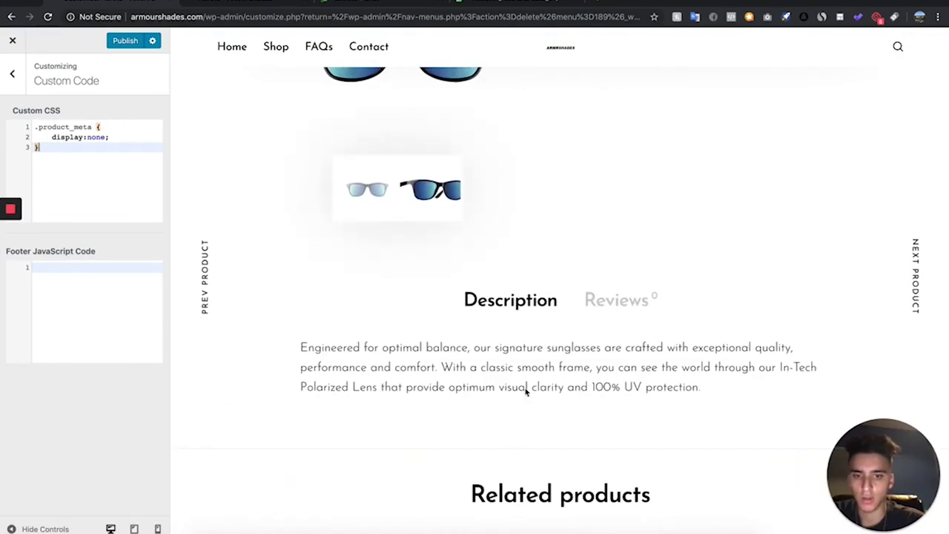
{"action": "scroll", "coordinate": [586, 325], "scroll_direction": "up", "scroll_amount": 2}
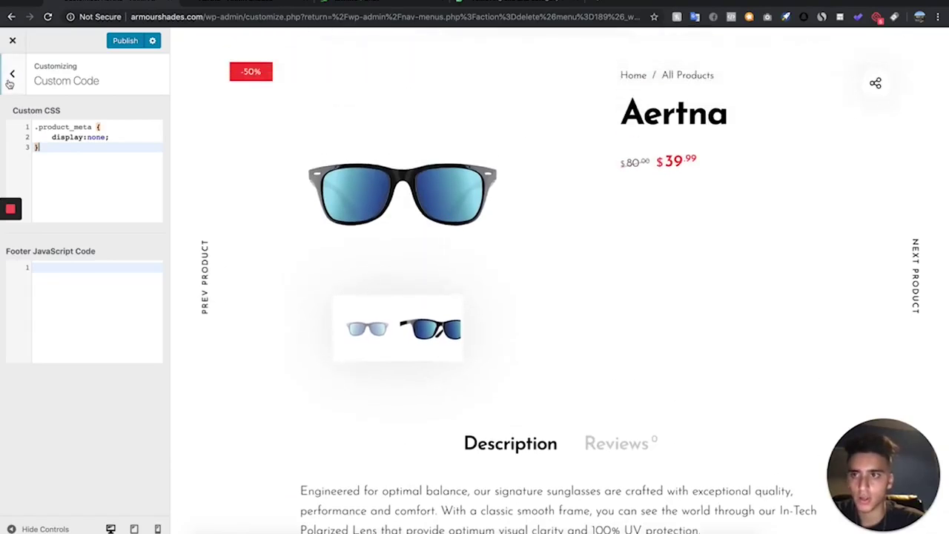
Step: Turn off Show Breadcrumbs in the WooCommerce product page settings
{"action": "key", "text": "Escape"}
{"action": "left_click", "coordinate": [91, 335]}
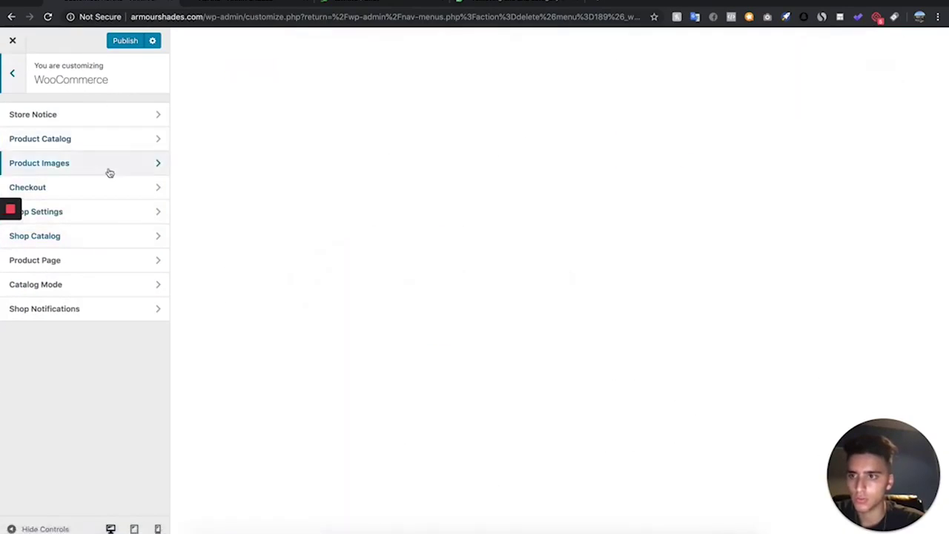
{"action": "left_click", "coordinate": [89, 259]}
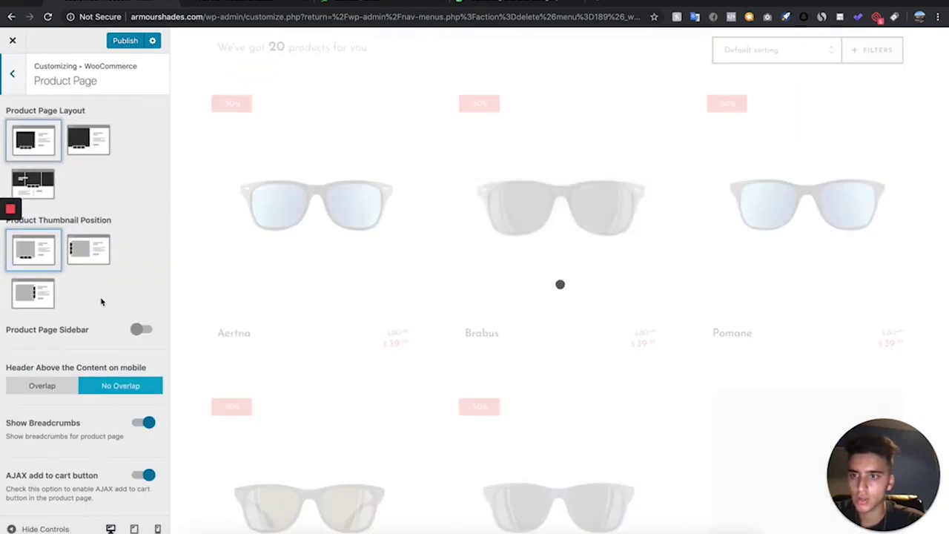
{"action": "scroll", "coordinate": [82, 355], "scroll_direction": "down", "scroll_amount": 4}
{"action": "scroll", "coordinate": [80, 367], "scroll_direction": "down", "scroll_amount": 1}
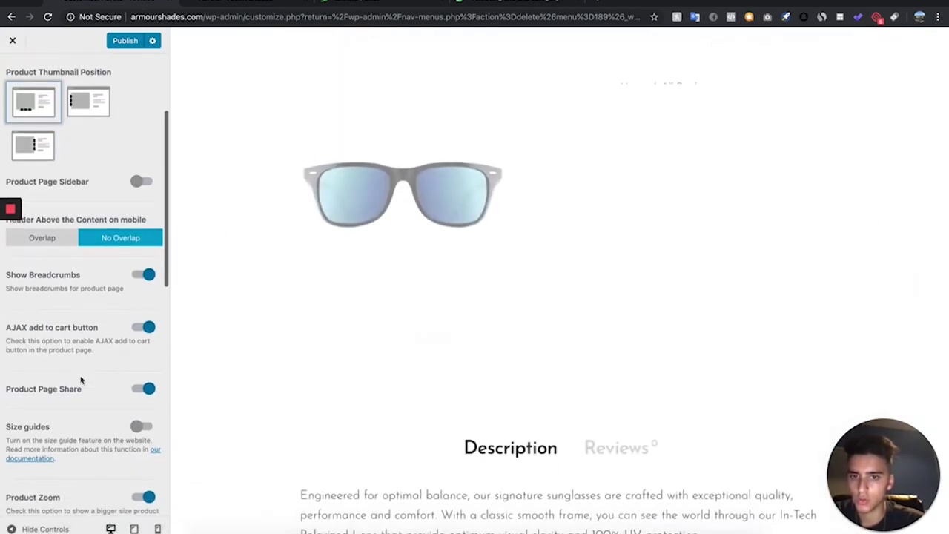
{"action": "scroll", "coordinate": [95, 323], "scroll_direction": "up", "scroll_amount": 5}
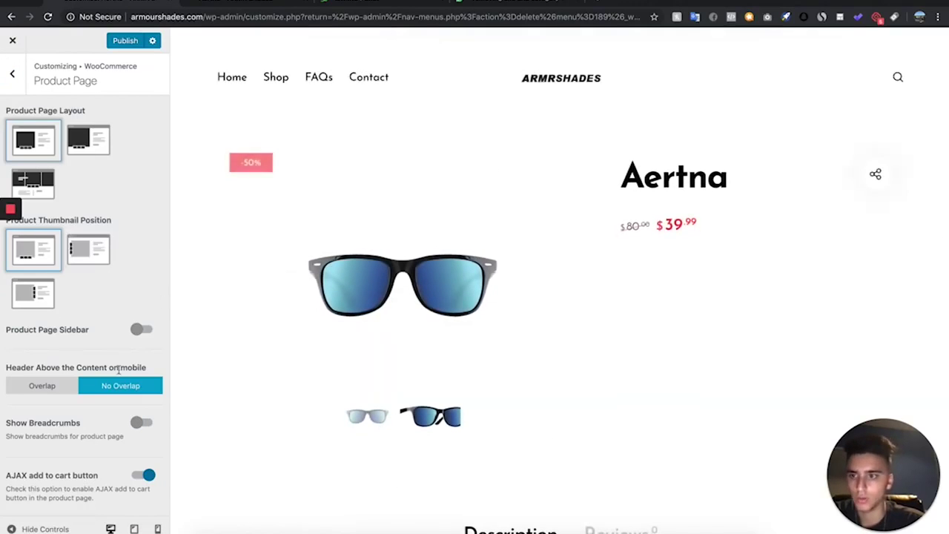
Step: Turn off Product Zoom and Product Navigation in the WooCommerce product page settings
{"action": "scroll", "coordinate": [119, 370], "scroll_direction": "down", "scroll_amount": 1}
{"action": "scroll", "coordinate": [119, 369], "scroll_direction": "down", "scroll_amount": 4}
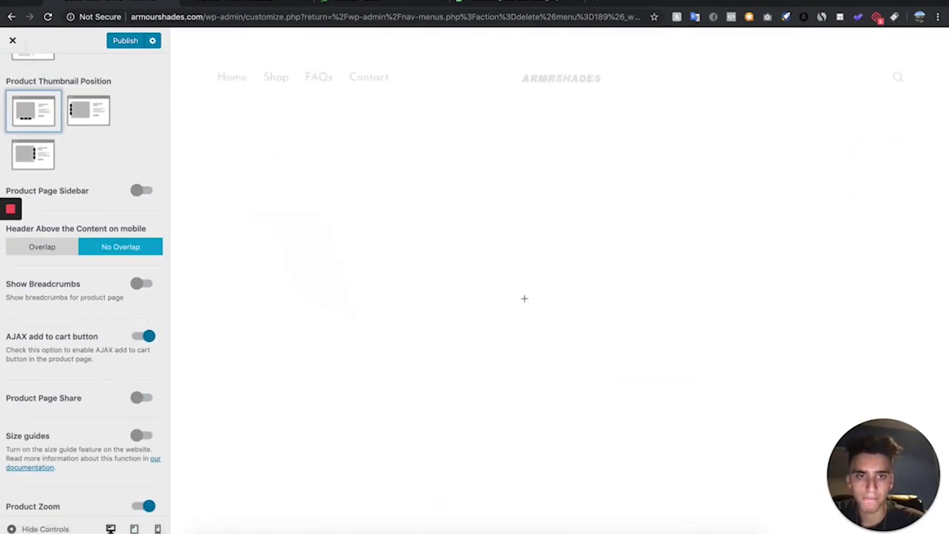
{"action": "scroll", "coordinate": [524, 298], "scroll_direction": "down", "scroll_amount": 4}
{"action": "scroll", "coordinate": [524, 298], "scroll_direction": "down", "scroll_amount": 3}
{"action": "scroll", "coordinate": [523, 296], "scroll_direction": "up", "scroll_amount": 2}
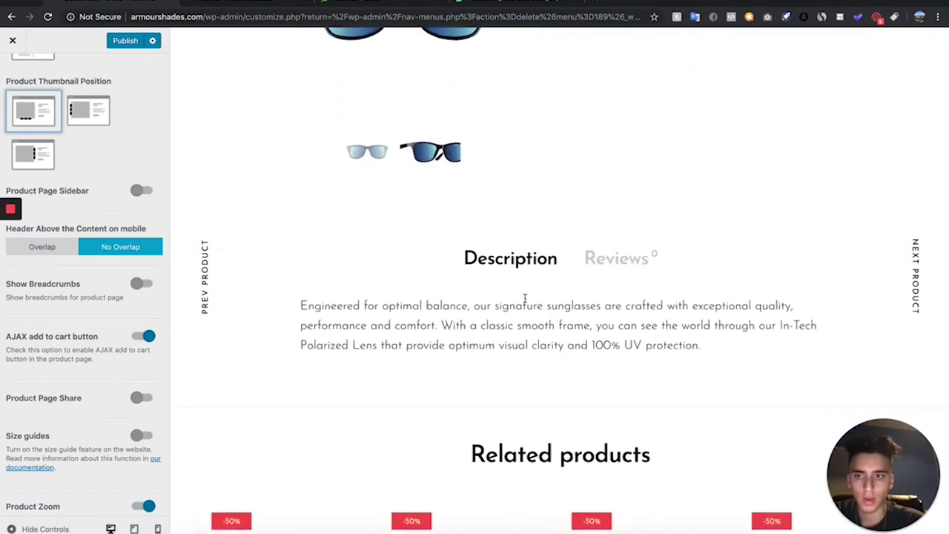
{"action": "scroll", "coordinate": [106, 435], "scroll_direction": "down", "scroll_amount": 1}
{"action": "scroll", "coordinate": [92, 456], "scroll_direction": "down", "scroll_amount": 1}
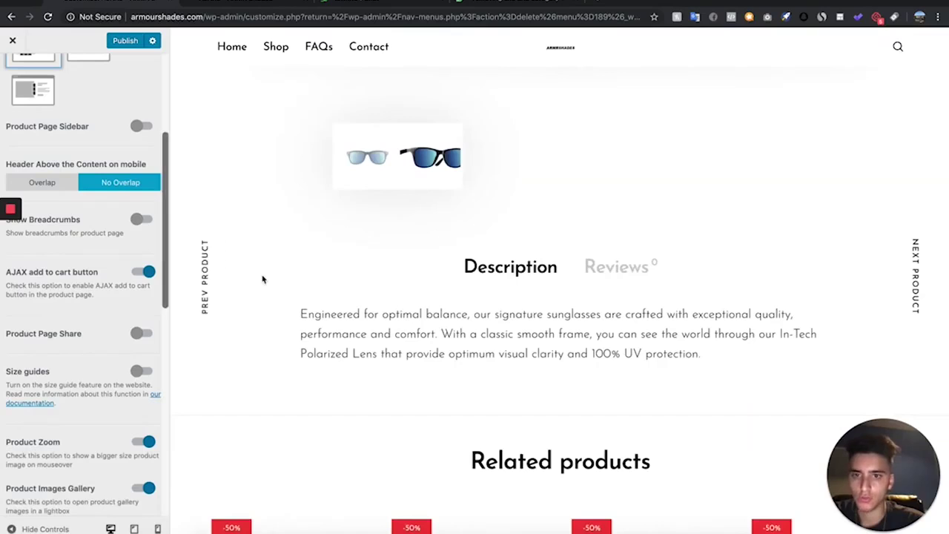
{"action": "scroll", "coordinate": [261, 279], "scroll_direction": "up", "scroll_amount": 3}
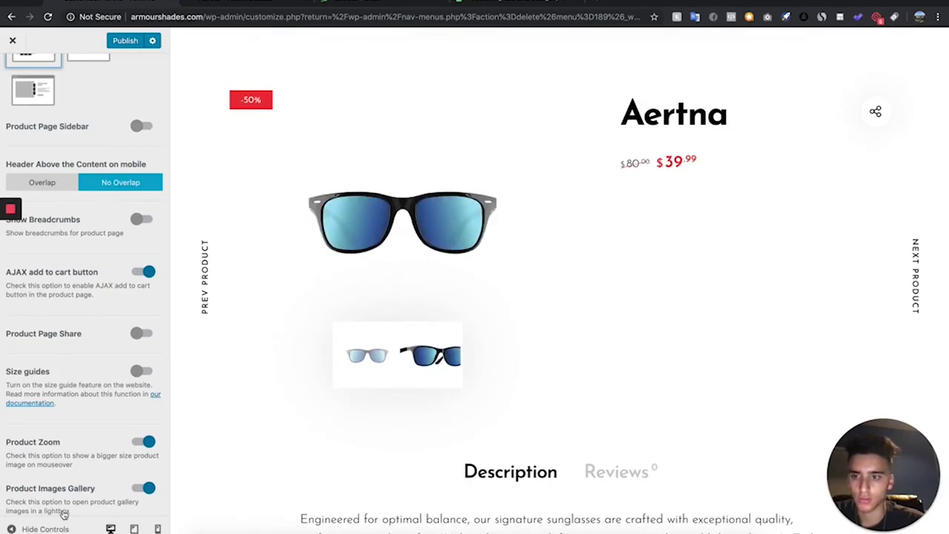
{"action": "left_click", "coordinate": [147, 442]}
{"action": "scroll", "coordinate": [74, 470], "scroll_direction": "down", "scroll_amount": 5}
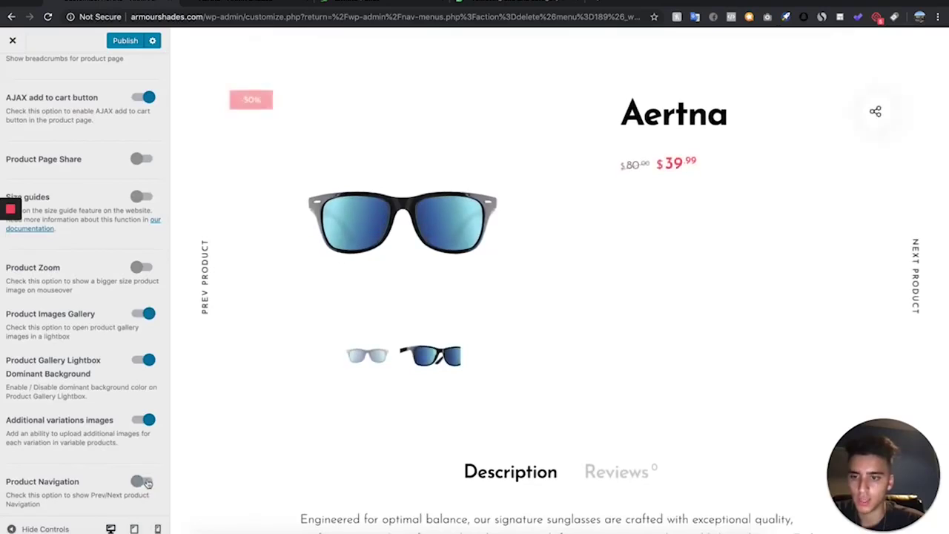
{"action": "left_click", "coordinate": [143, 481]}
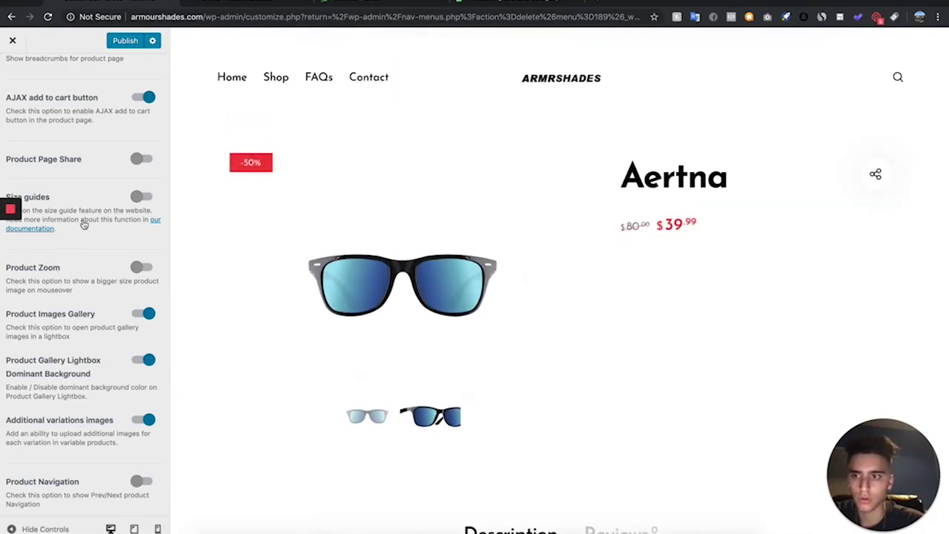
Step: Turn off Upsells Products in the product page settings and publish the customizer changes
{"action": "scroll", "coordinate": [85, 222], "scroll_direction": "up", "scroll_amount": 2}
{"action": "scroll", "coordinate": [119, 228], "scroll_direction": "down", "scroll_amount": 6}
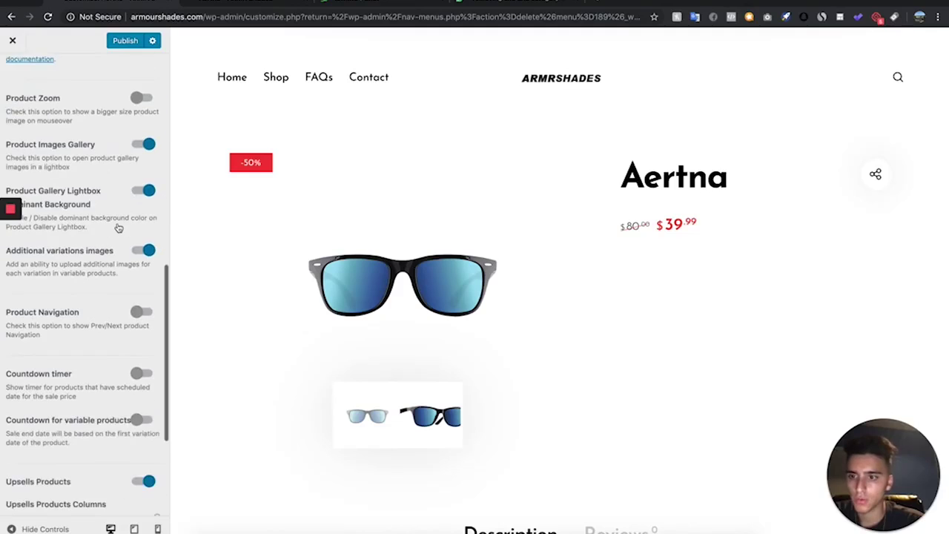
{"action": "scroll", "coordinate": [119, 228], "scroll_direction": "down", "scroll_amount": 5}
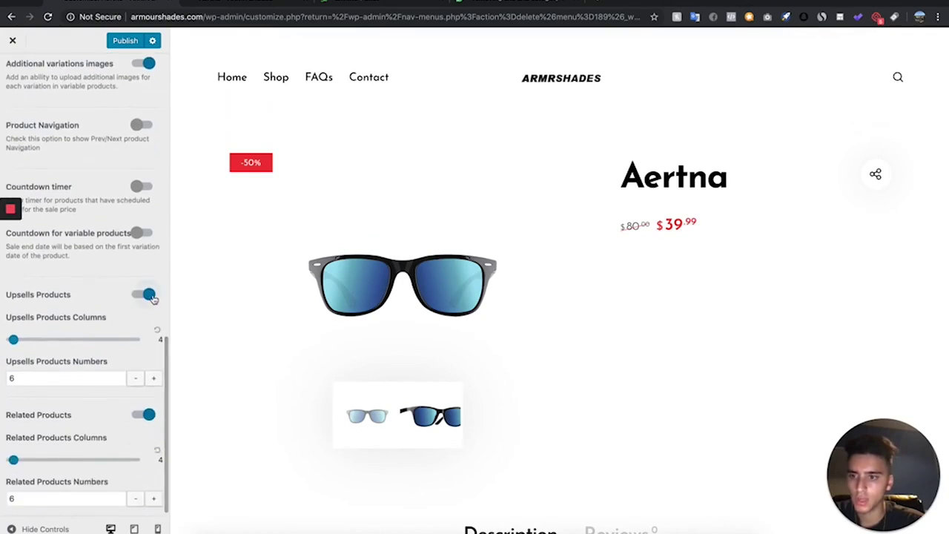
{"action": "left_click", "coordinate": [149, 294]}
{"action": "scroll", "coordinate": [77, 360], "scroll_direction": "up", "scroll_amount": 2}
{"action": "scroll", "coordinate": [77, 360], "scroll_direction": "up", "scroll_amount": 3}
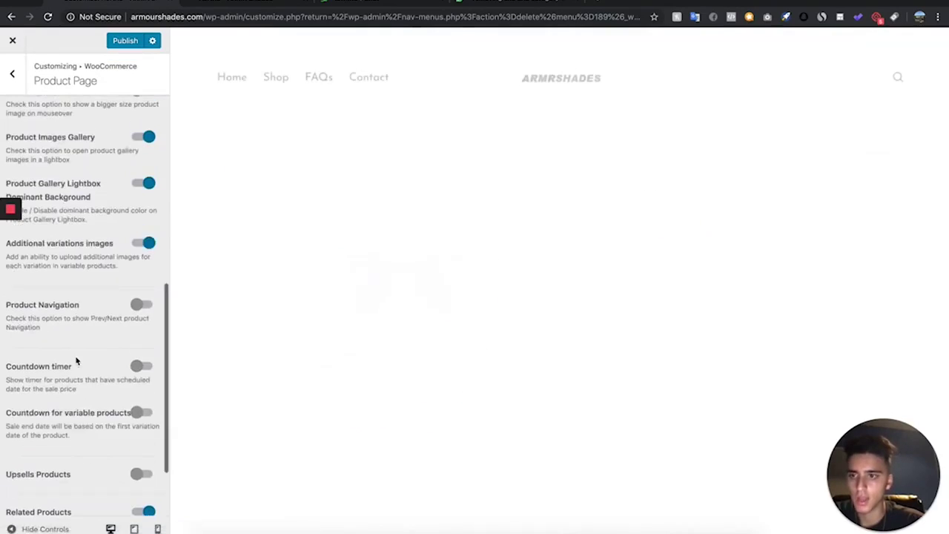
{"action": "scroll", "coordinate": [76, 361], "scroll_direction": "up", "scroll_amount": 12}
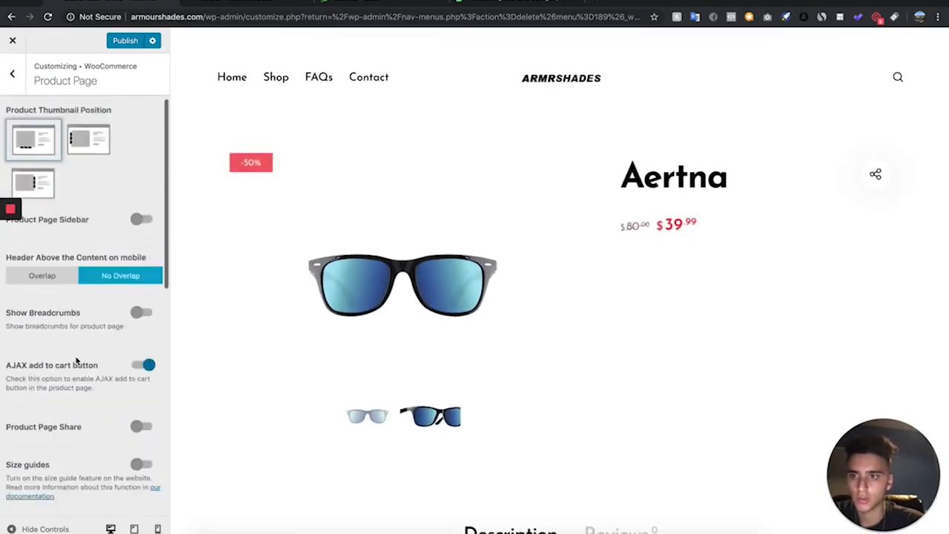
{"action": "scroll", "coordinate": [77, 361], "scroll_direction": "up", "scroll_amount": 3}
{"action": "scroll", "coordinate": [76, 363], "scroll_direction": "down", "scroll_amount": 6}
{"action": "left_click", "coordinate": [125, 40]}
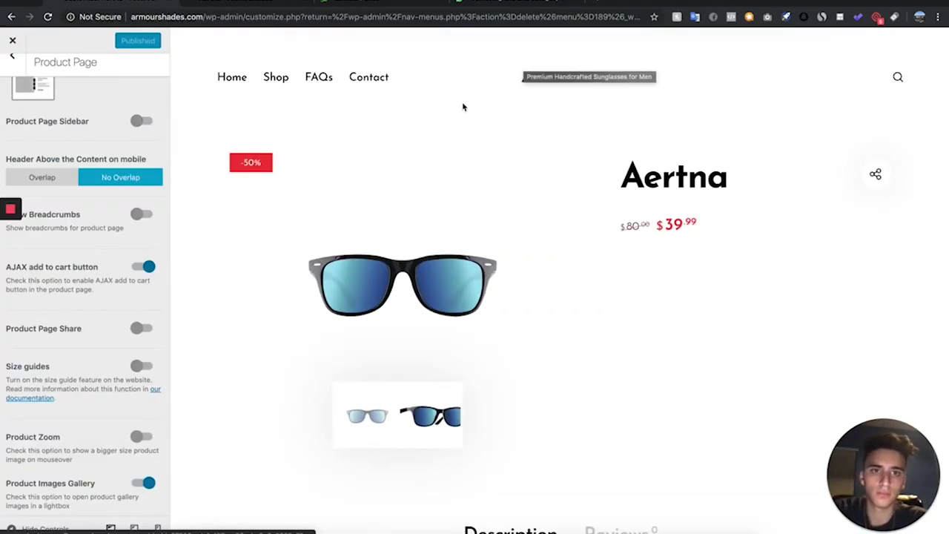
Step: Reload the Aertna product page on the storefront and check its header area, description, category line and product navigation
{"action": "left_click", "coordinate": [49, 4]}
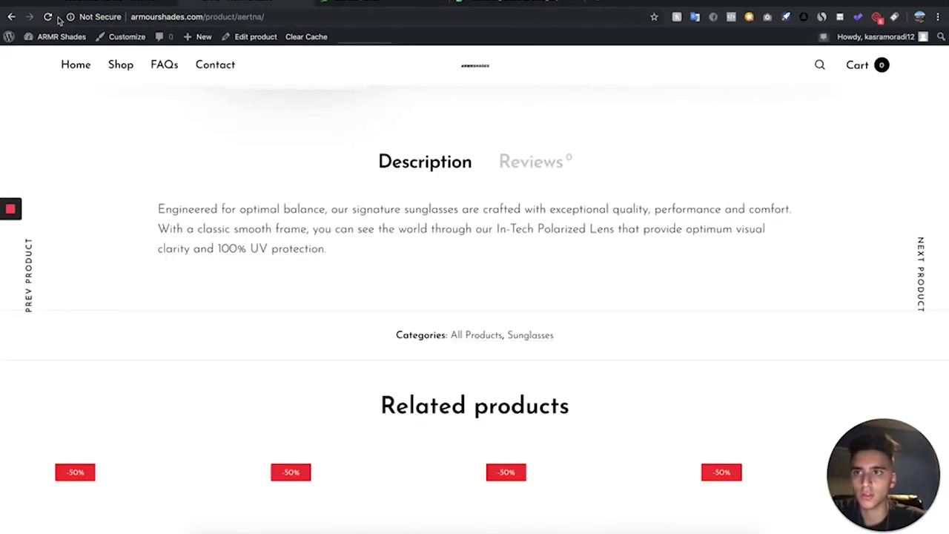
{"action": "left_click", "coordinate": [47, 17]}
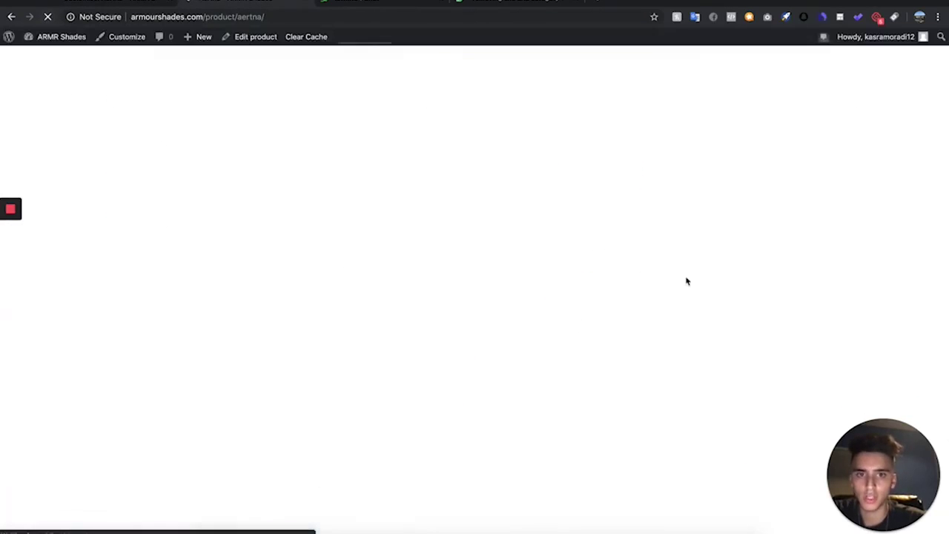
{"action": "scroll", "coordinate": [808, 267], "scroll_direction": "down", "scroll_amount": 1}
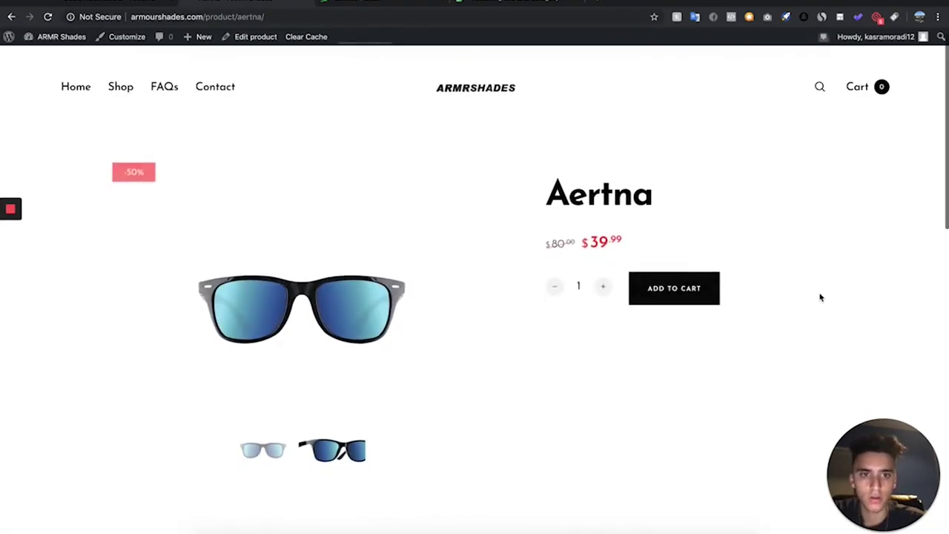
{"action": "scroll", "coordinate": [835, 330], "scroll_direction": "down", "scroll_amount": 8}
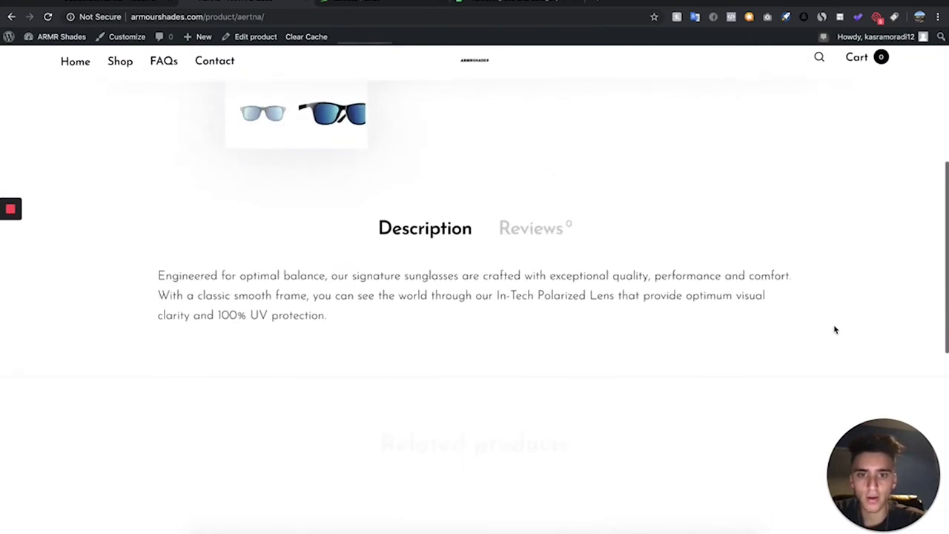
{"action": "scroll", "coordinate": [835, 330], "scroll_direction": "down", "scroll_amount": 1}
{"action": "scroll", "coordinate": [835, 330], "scroll_direction": "up", "scroll_amount": 9}
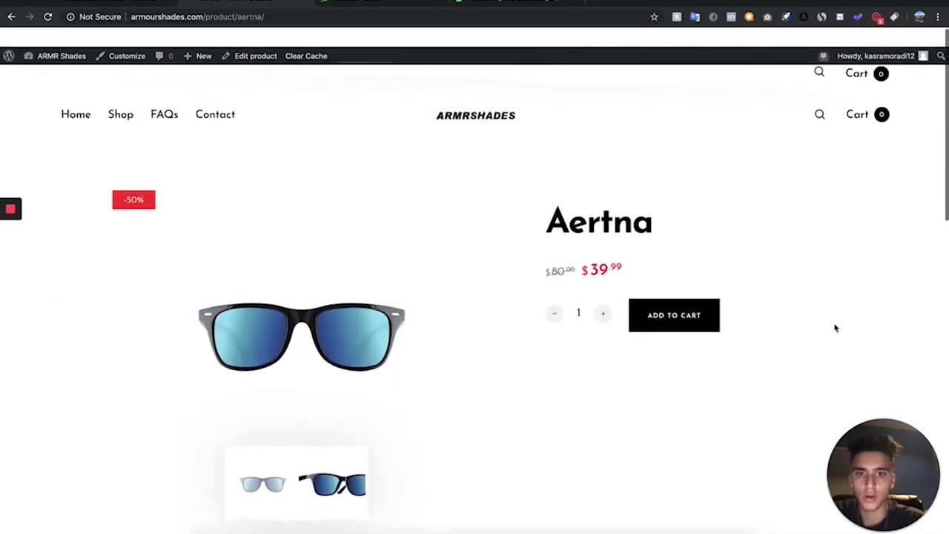
{"action": "scroll", "coordinate": [835, 326], "scroll_direction": "down", "scroll_amount": 4}
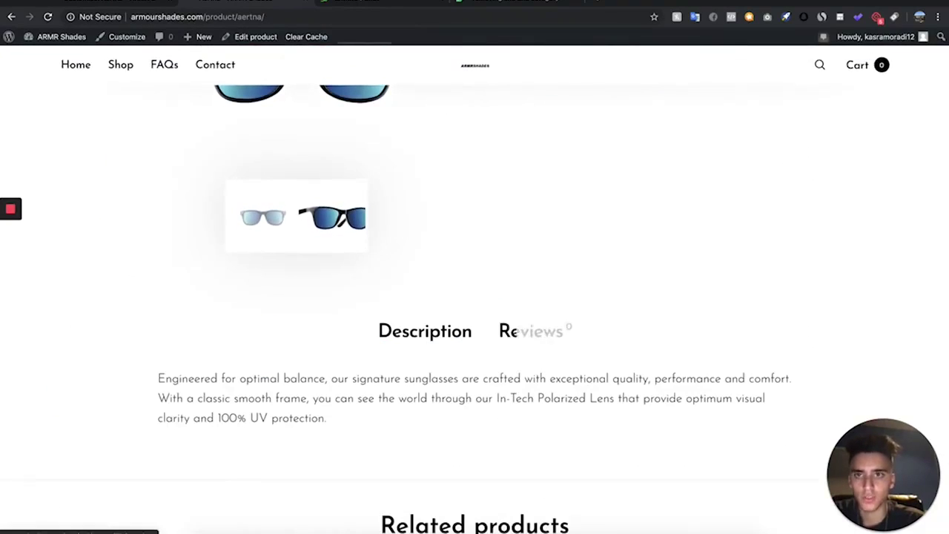
Step: Disable product reviews in the WooCommerce Products settings and save the changes
{"action": "left_click", "coordinate": [124, 2]}
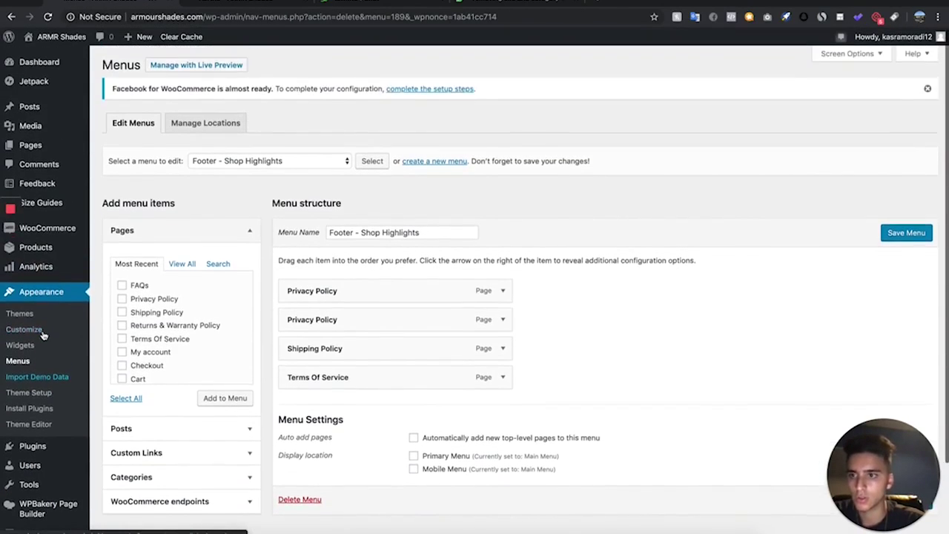
{"action": "mouse_move", "coordinate": [48, 227]}
{"action": "left_click", "coordinate": [111, 293]}
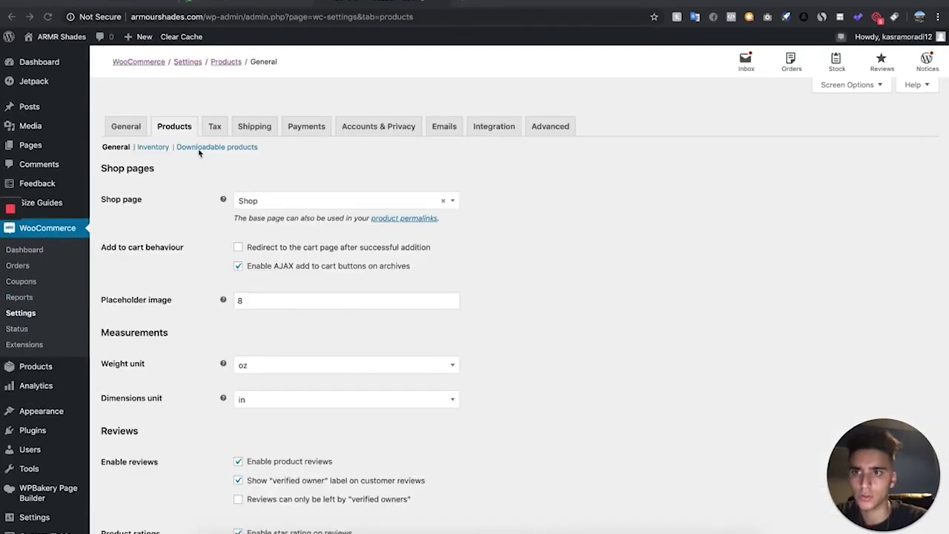
{"action": "scroll", "coordinate": [211, 175], "scroll_direction": "down", "scroll_amount": 3}
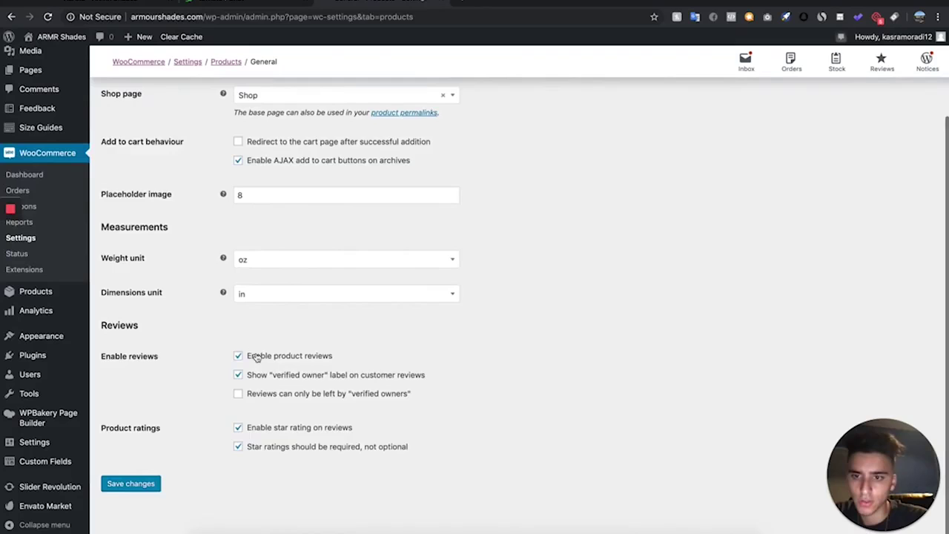
{"action": "left_click", "coordinate": [255, 355]}
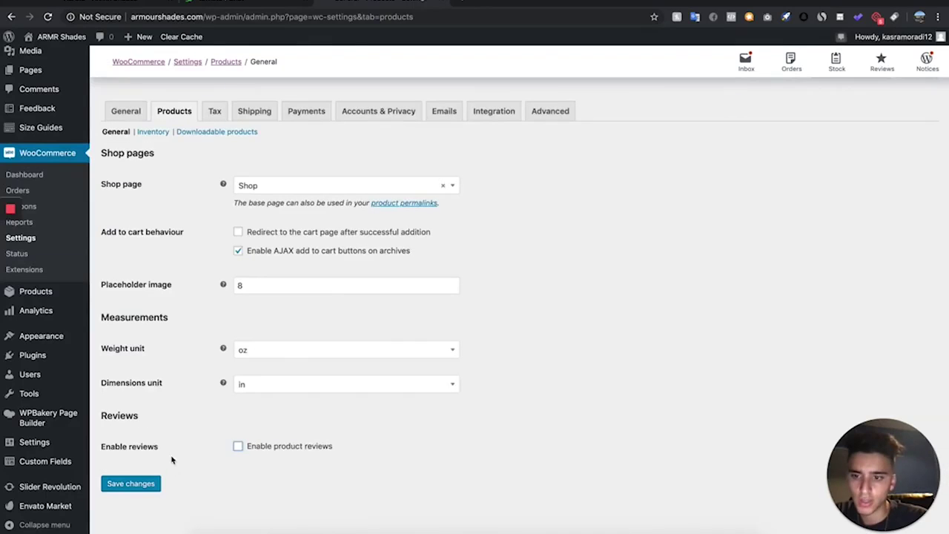
{"action": "left_click", "coordinate": [136, 480]}
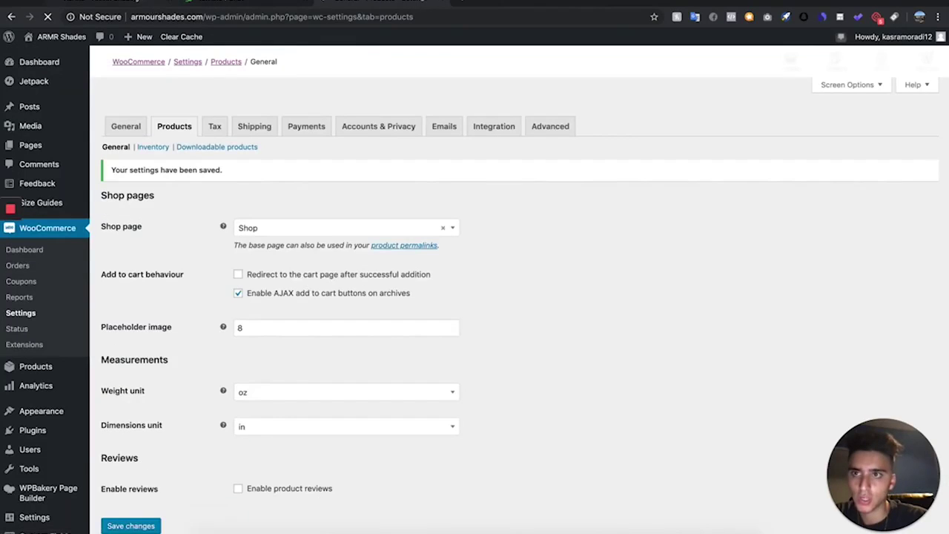
Step: Reload the Aertna product page on the storefront and check the description section, related products and footer
{"action": "left_click", "coordinate": [465, 3]}
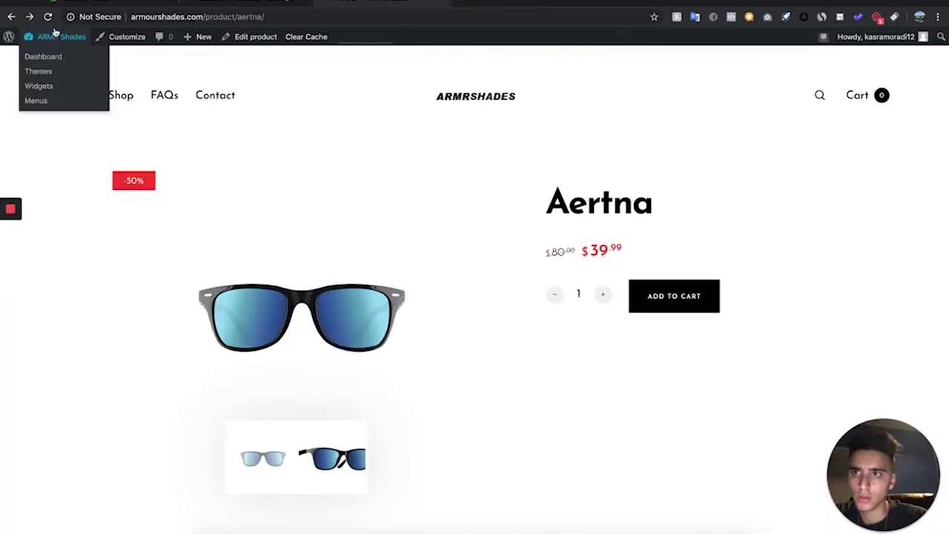
{"action": "left_click", "coordinate": [48, 16]}
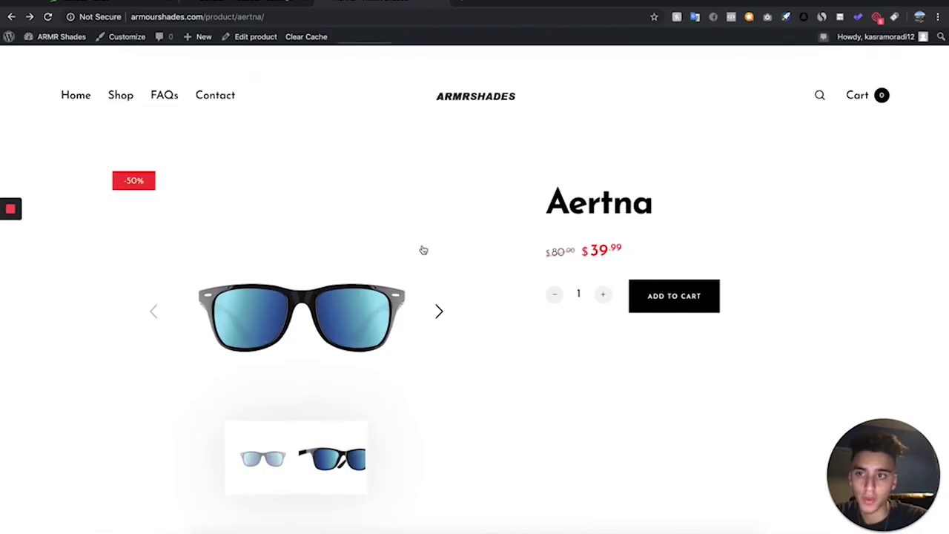
{"action": "scroll", "coordinate": [423, 250], "scroll_direction": "down", "scroll_amount": 3}
{"action": "scroll", "coordinate": [159, 377], "scroll_direction": "down", "scroll_amount": 15}
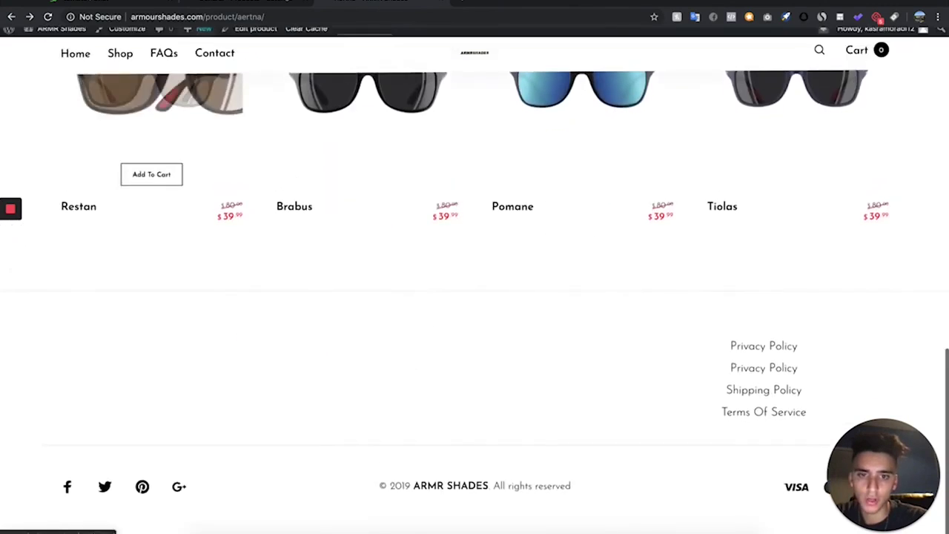
{"action": "scroll", "coordinate": [328, 282], "scroll_direction": "up", "scroll_amount": 6}
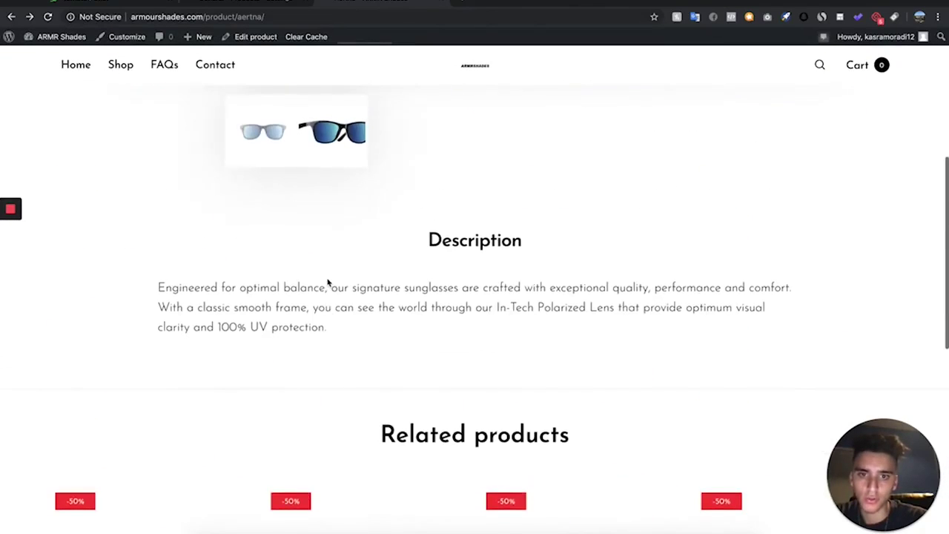
{"action": "scroll", "coordinate": [467, 239], "scroll_direction": "up", "scroll_amount": 5}
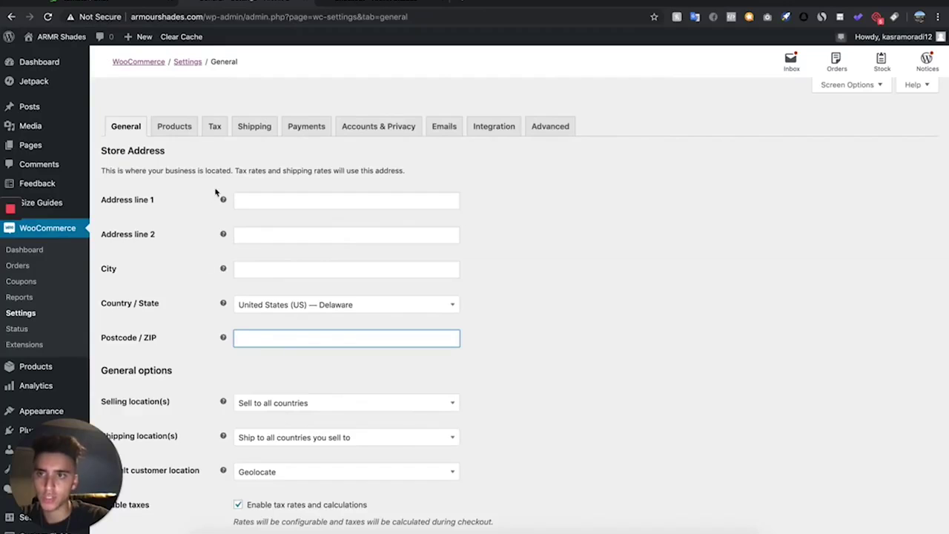
Step: Disable tax rates and calculations in the WooCommerce General settings and save the changes
{"action": "scroll", "coordinate": [214, 190], "scroll_direction": "down", "scroll_amount": 2}
{"action": "scroll", "coordinate": [215, 191], "scroll_direction": "up", "scroll_amount": 2}
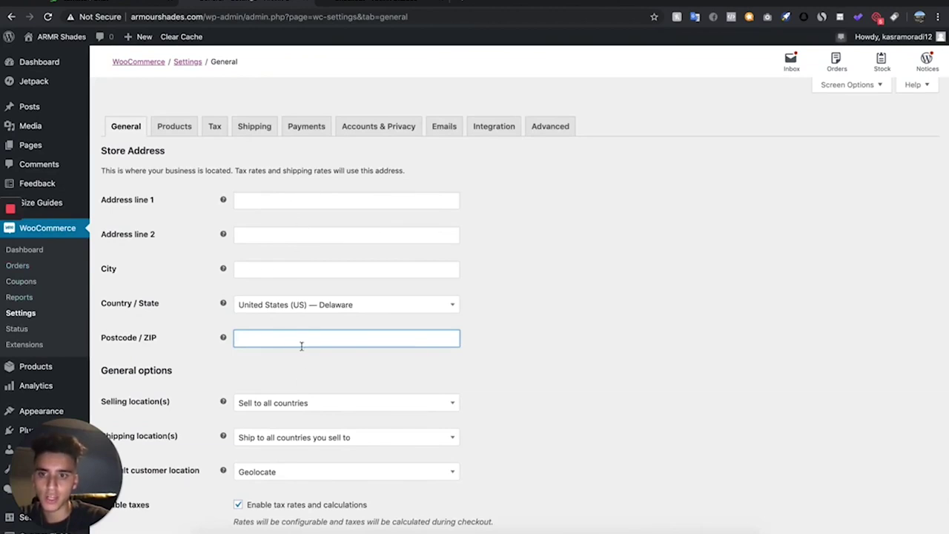
{"action": "scroll", "coordinate": [490, 312], "scroll_direction": "down", "scroll_amount": 3}
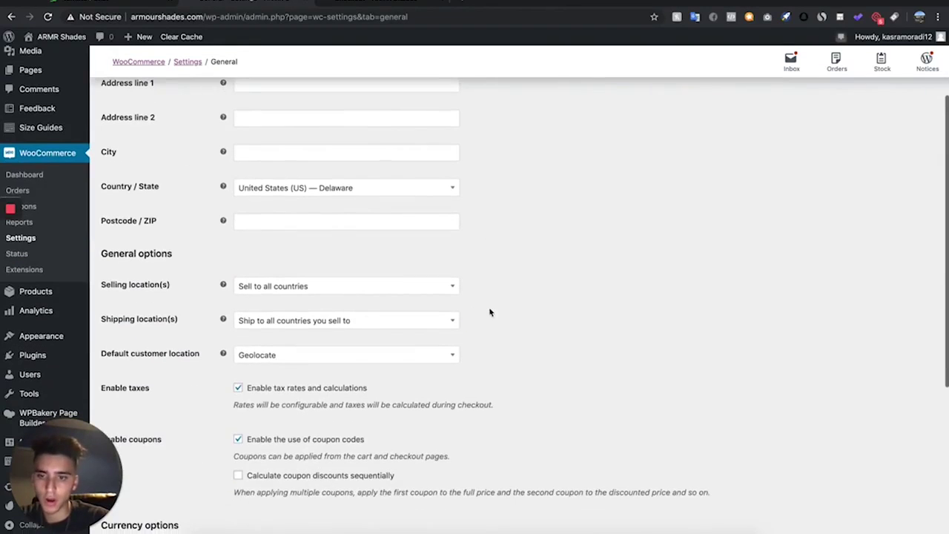
{"action": "scroll", "coordinate": [489, 312], "scroll_direction": "down", "scroll_amount": 2}
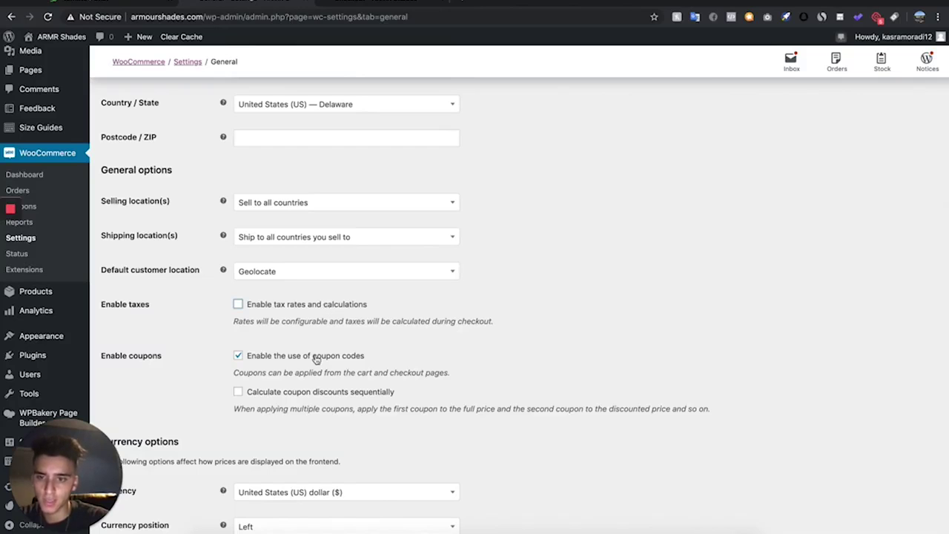
{"action": "scroll", "coordinate": [322, 390], "scroll_direction": "down", "scroll_amount": 5}
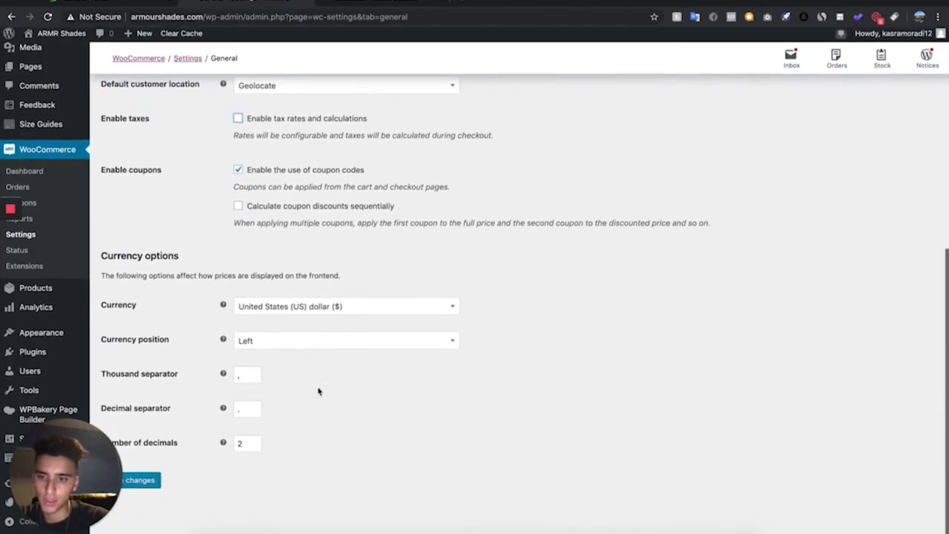
{"action": "left_click", "coordinate": [141, 484]}
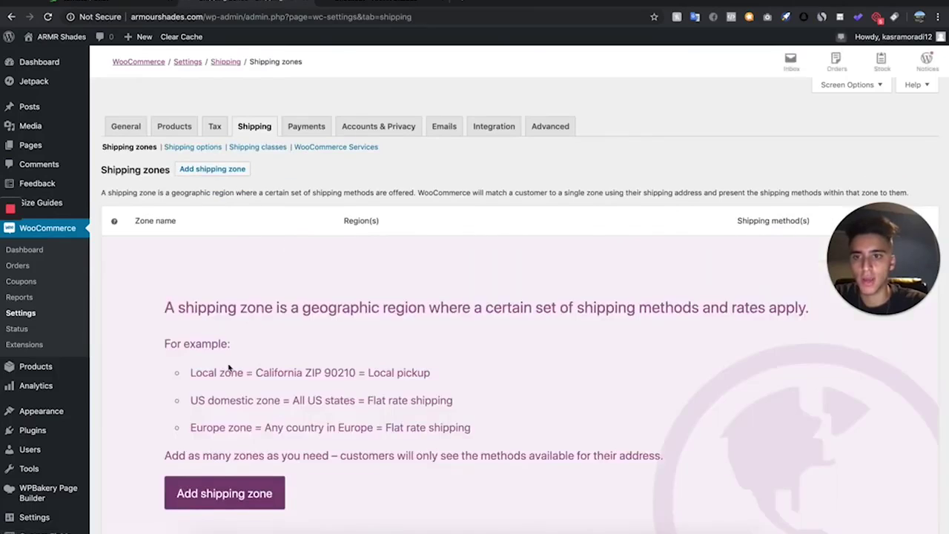
Step: Start a new shipping zone in the WooCommerce Shipping settings and name it Shipping
{"action": "scroll", "coordinate": [219, 444], "scroll_direction": "down", "scroll_amount": 3}
{"action": "left_click", "coordinate": [246, 379]}
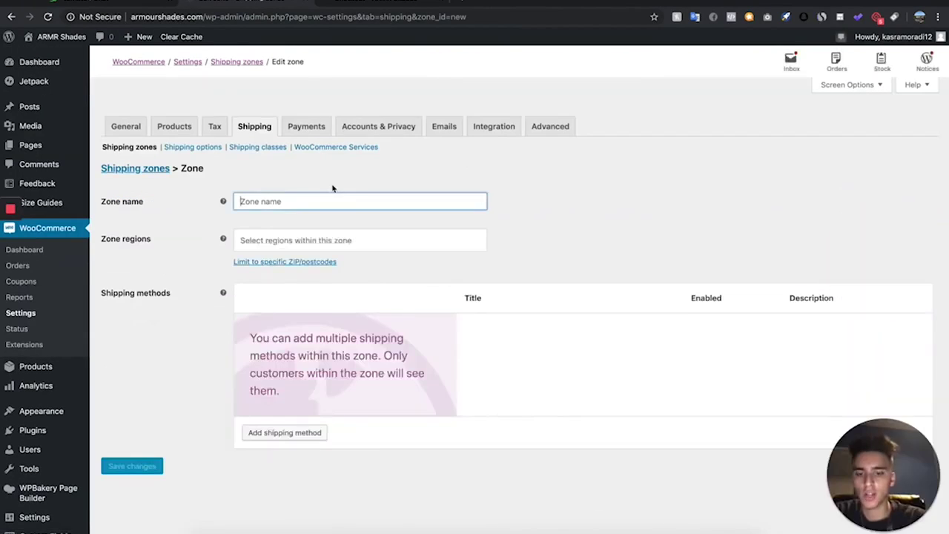
{"action": "type", "text": "Shipp"}
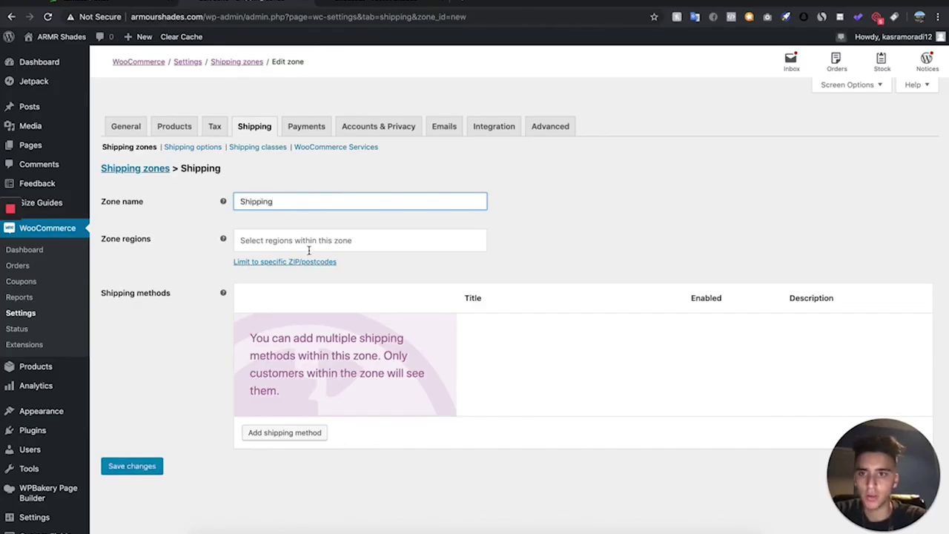
{"action": "type", "text": "ing"}
{"action": "left_click", "coordinate": [308, 245]}
{"action": "left_click", "coordinate": [499, 272]}
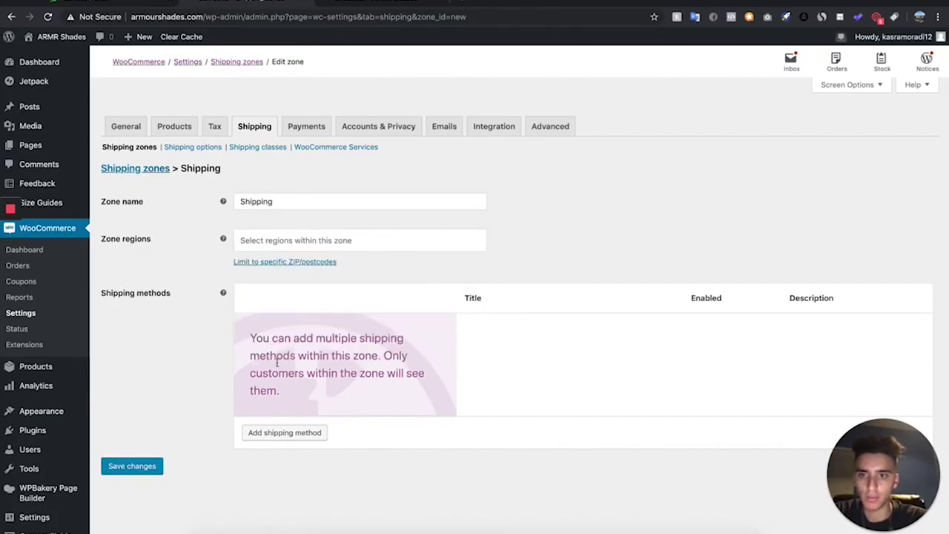
Step: Add a Free shipping method to the Shipping zone and save it with the title Free Tracked Shipping
{"action": "left_click", "coordinate": [286, 434]}
{"action": "left_click", "coordinate": [361, 289]}
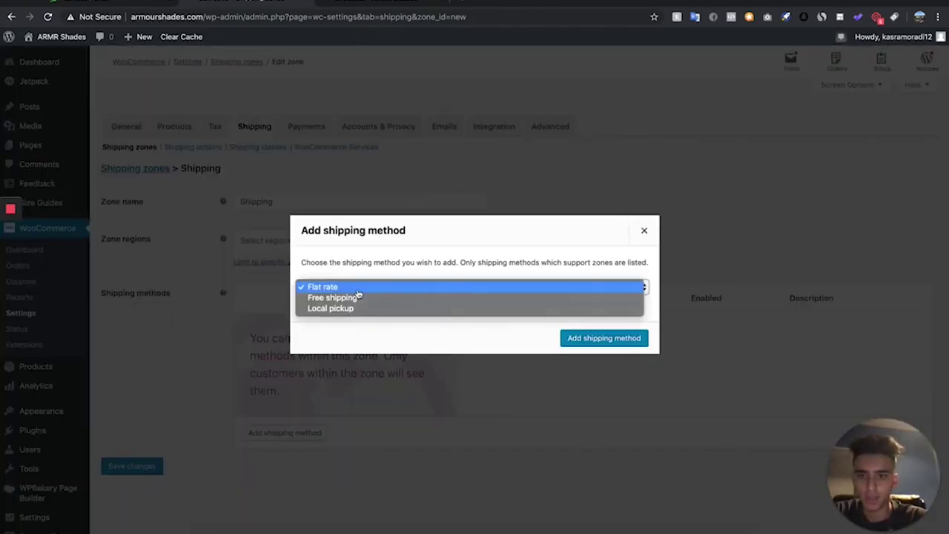
{"action": "left_click", "coordinate": [356, 307]}
{"action": "left_click", "coordinate": [362, 283]}
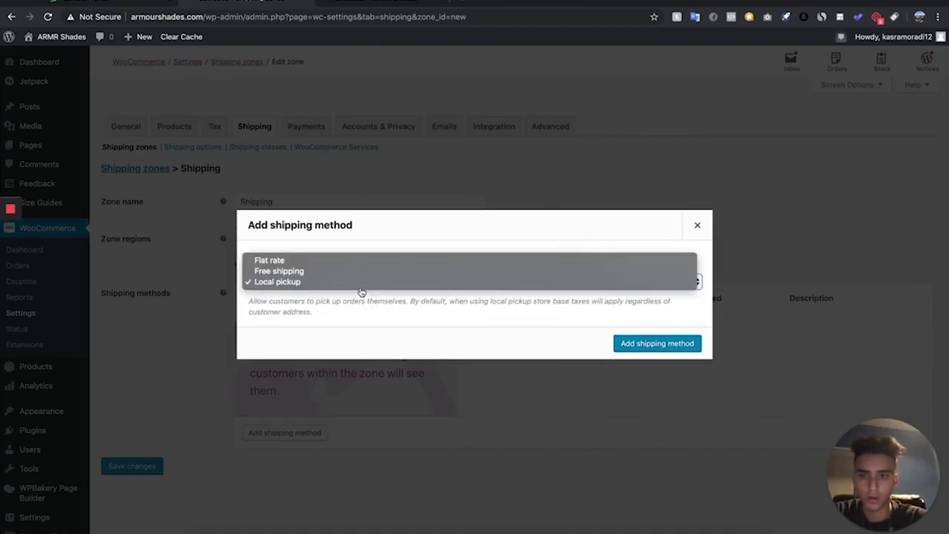
{"action": "left_click", "coordinate": [363, 272]}
{"action": "left_click", "coordinate": [604, 337]}
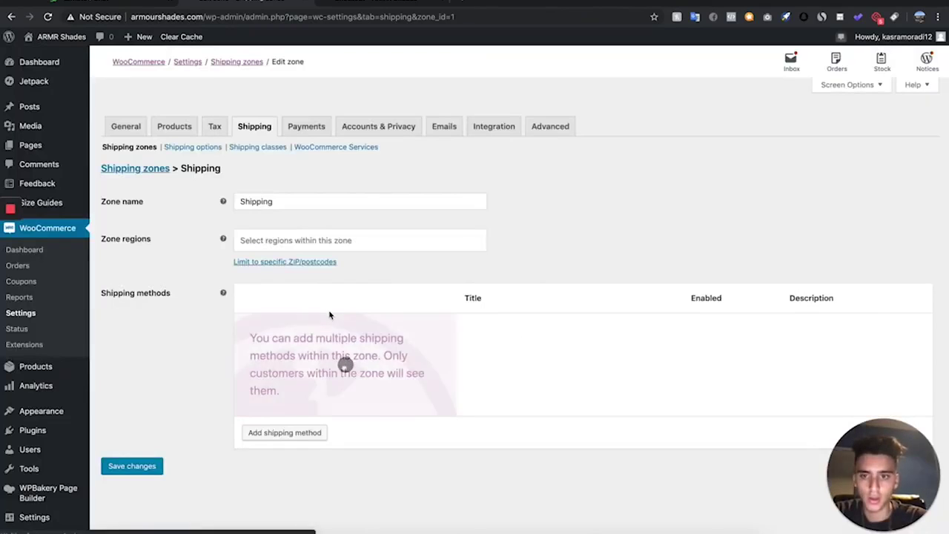
{"action": "left_click", "coordinate": [275, 358]}
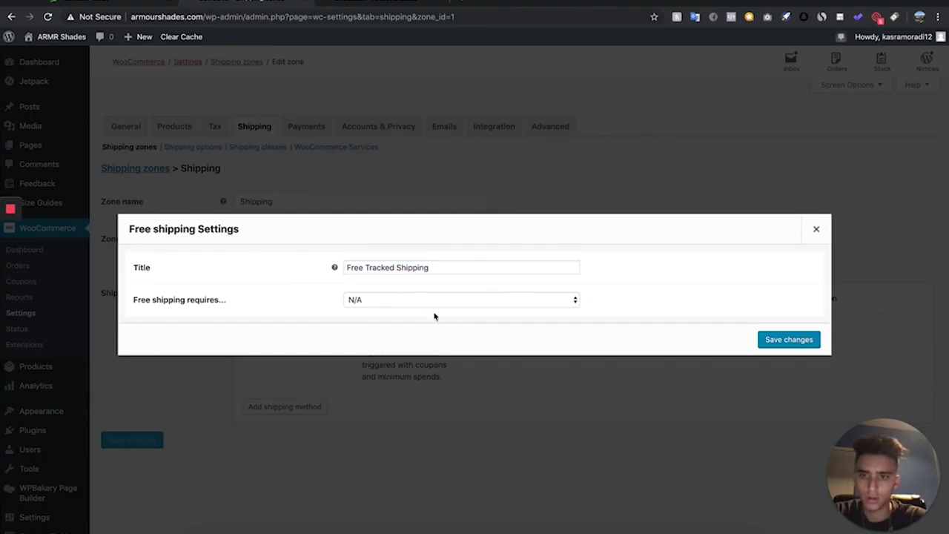
{"action": "left_click", "coordinate": [774, 344]}
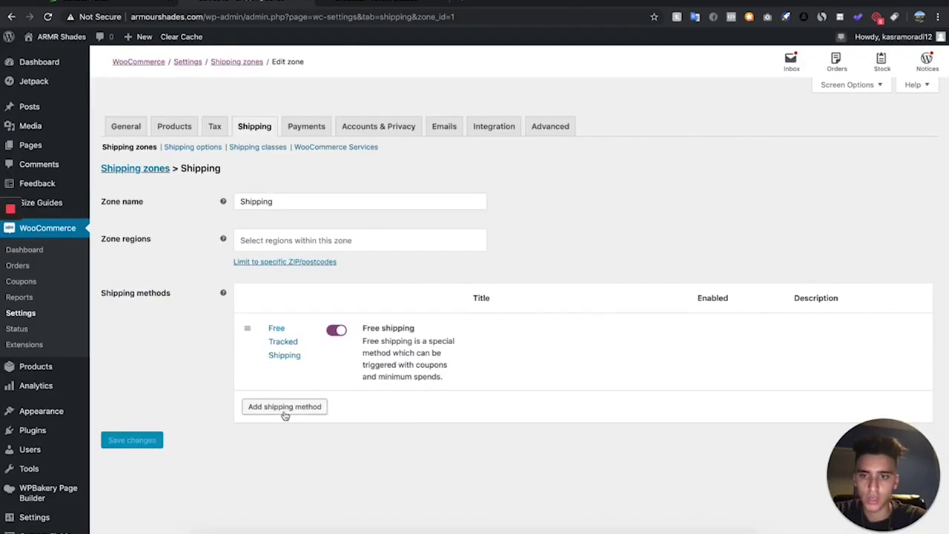
Step: Start adding a second shipping method to the Shipping zone
{"action": "left_click", "coordinate": [285, 407]}
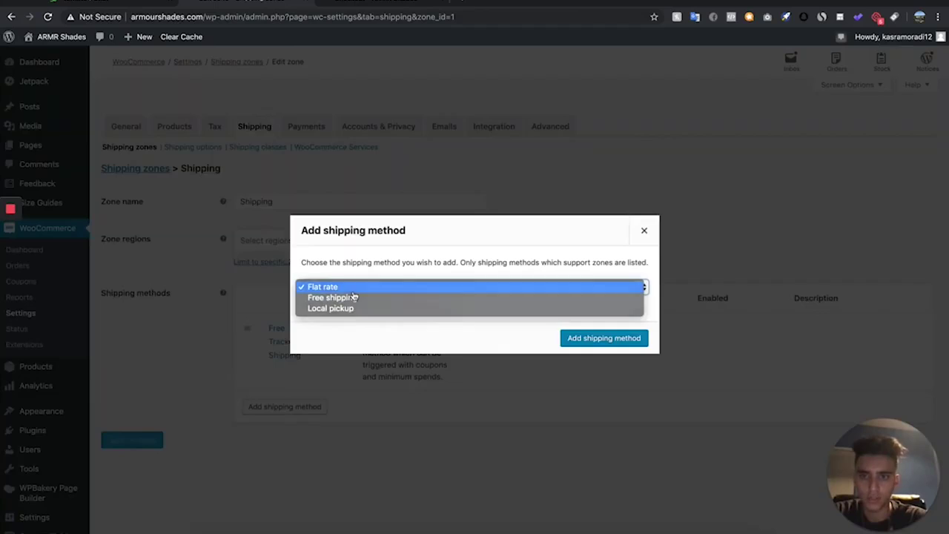
Step: Add a flat rate method to the Shipping zone and title it "Shipping & Handling + Express Processing (SKIP THE LINE!)"
{"action": "left_click", "coordinate": [327, 286]}
{"action": "left_click", "coordinate": [616, 338]}
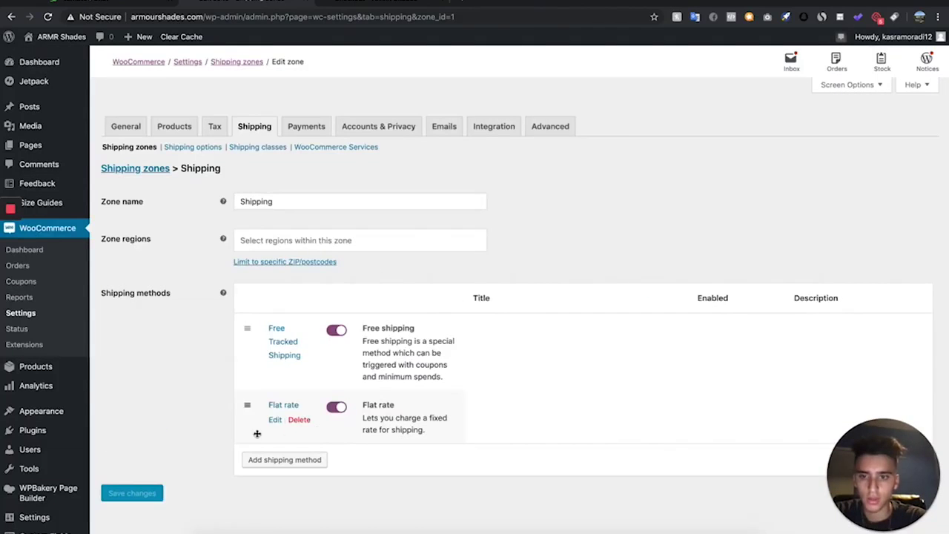
{"action": "left_click", "coordinate": [275, 420]}
{"action": "left_click_drag", "start_coordinate": [398, 254], "coordinate": [313, 255]}
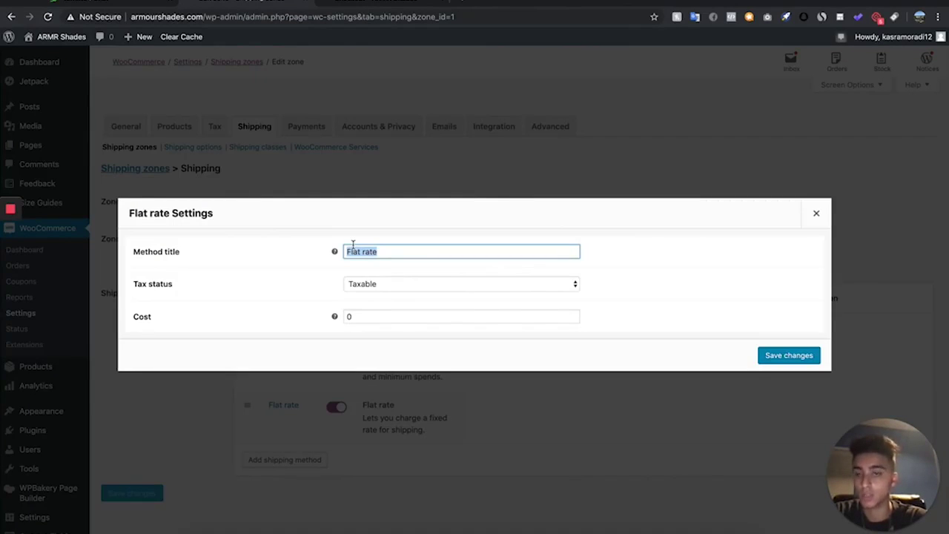
{"action": "type", "text": "Shippin"}
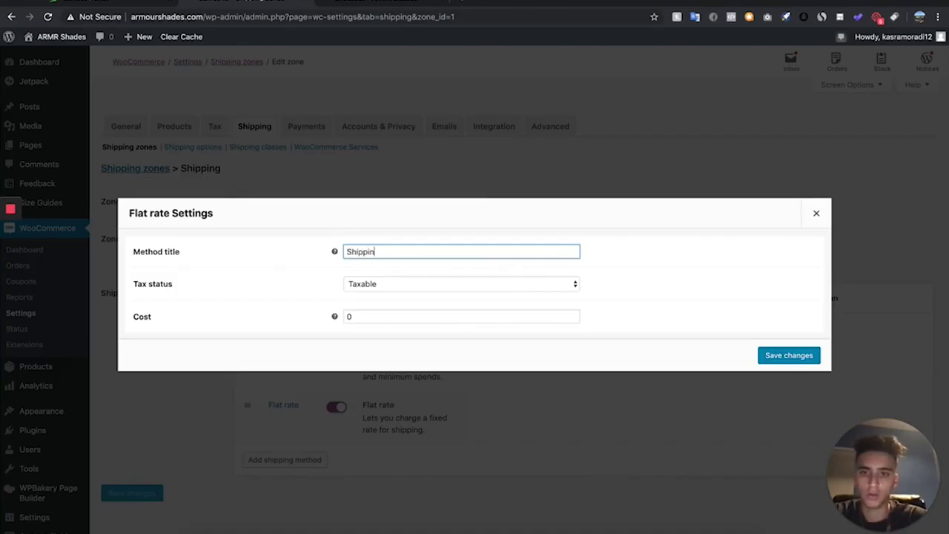
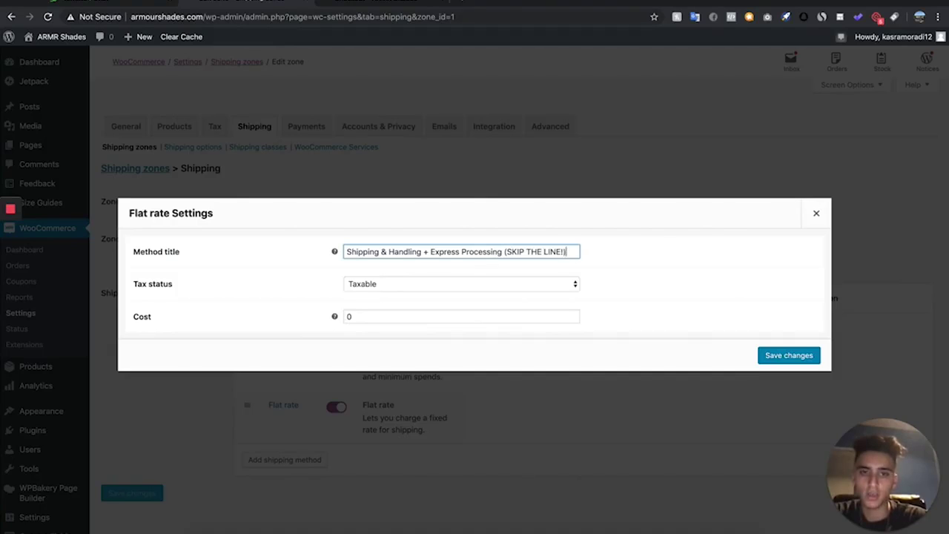
Step: Set the SKIP THE LINE flat rate's cost to 4.95 and its tax status to None, and save the method
{"action": "double_click", "coordinate": [375, 316]}
{"action": "mouse_move", "coordinate": [334, 316]}
{"action": "type", "text": "9"}
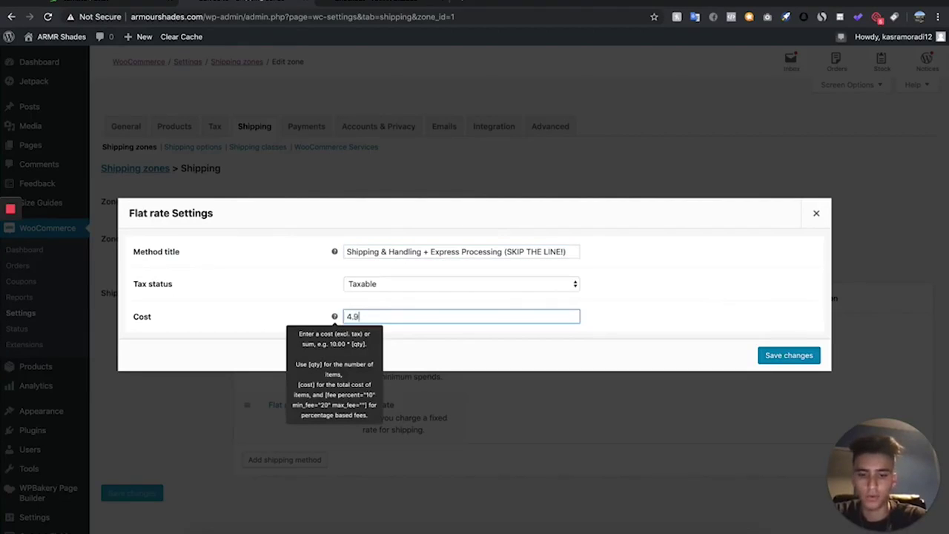
{"action": "type", "text": "5"}
{"action": "left_click", "coordinate": [576, 286]}
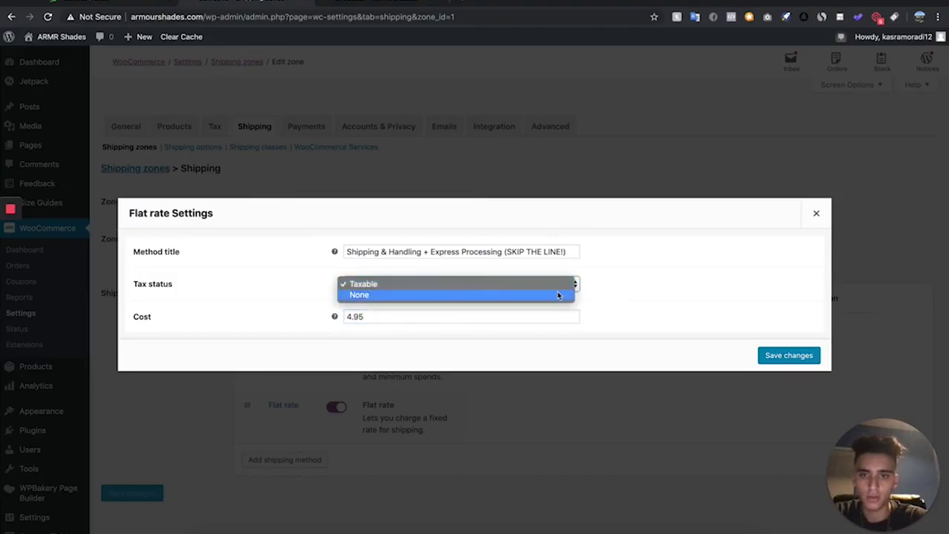
{"action": "left_click", "coordinate": [559, 295]}
{"action": "left_click", "coordinate": [790, 355]}
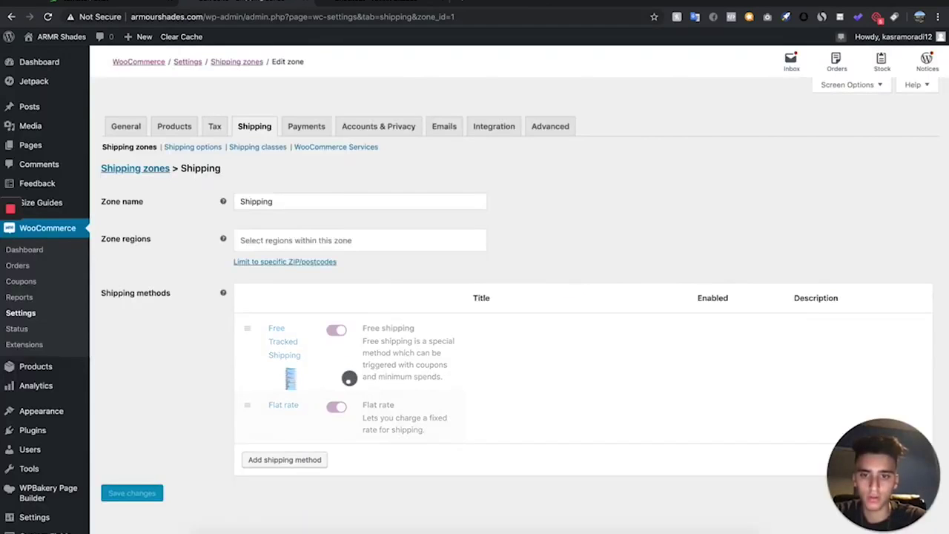
Step: Add a second flat rate shipping method to the Shipping zone
{"action": "left_click", "coordinate": [311, 518]}
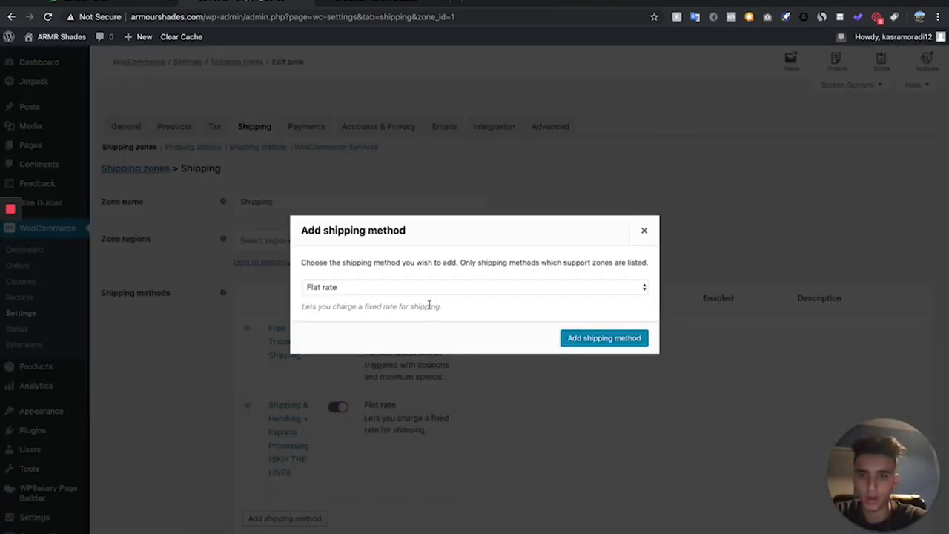
{"action": "left_click", "coordinate": [405, 287]}
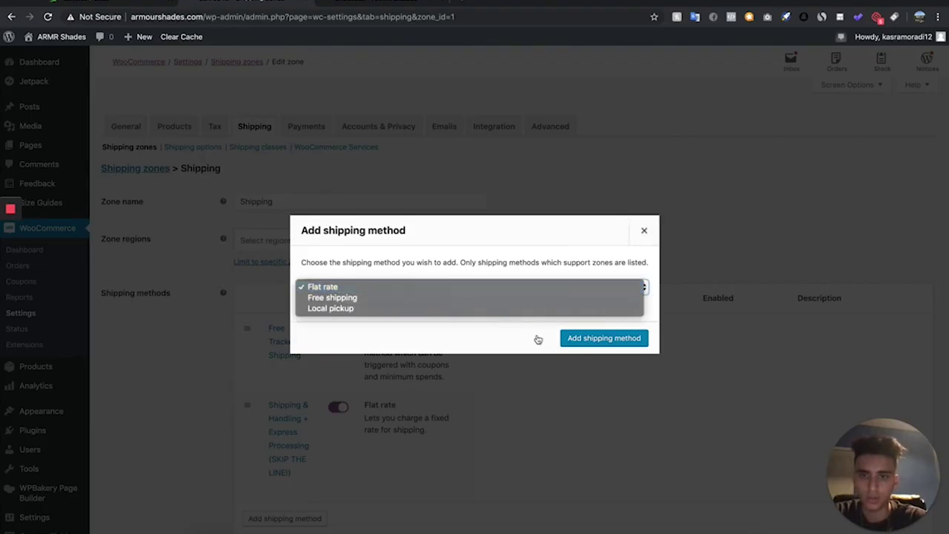
{"action": "left_click", "coordinate": [570, 335]}
{"action": "left_click", "coordinate": [572, 339]}
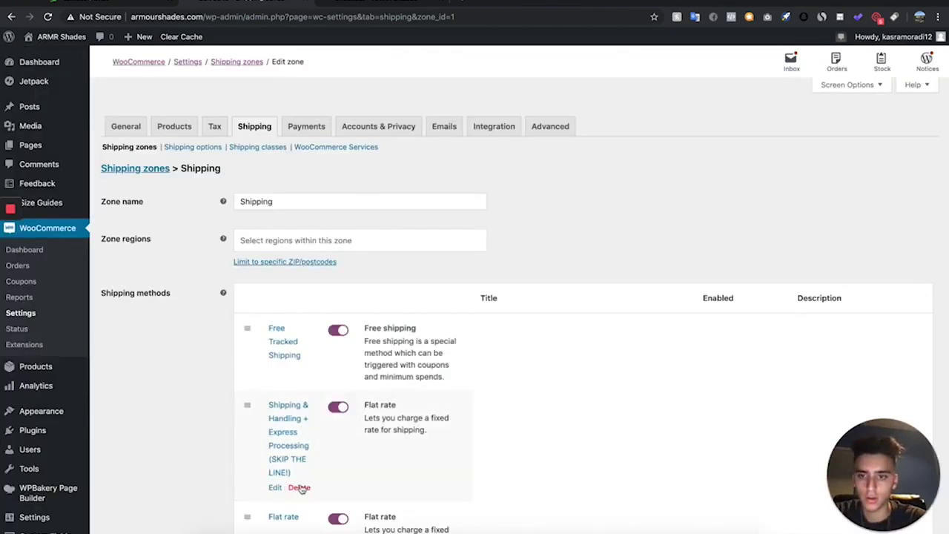
Step: Title the new flat rate method "Express Shipping & Handling + Express Processing (SKIP BOTH LINES!)"
{"action": "scroll", "coordinate": [289, 505], "scroll_direction": "down", "scroll_amount": 1}
{"action": "left_click", "coordinate": [274, 516]}
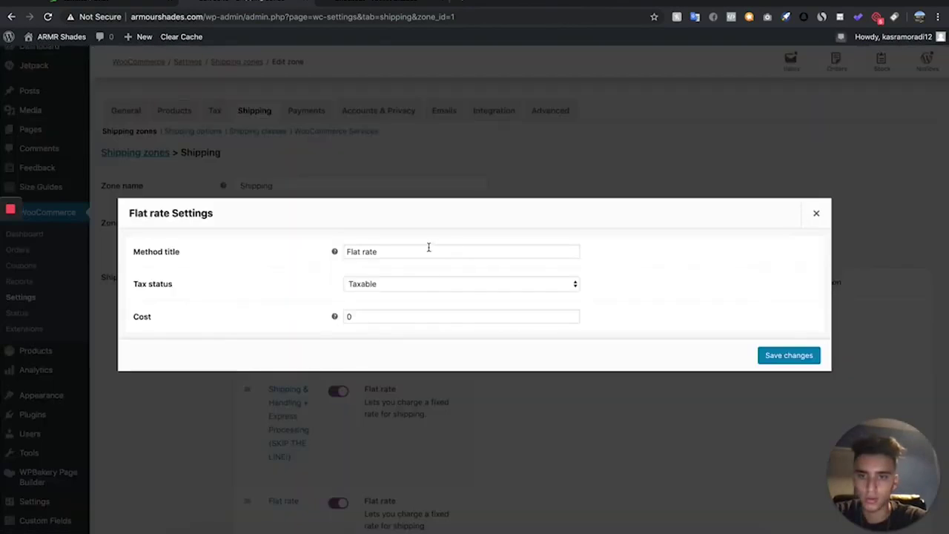
{"action": "left_click_drag", "start_coordinate": [428, 247], "coordinate": [304, 247]}
{"action": "type", "text": "Exp"}
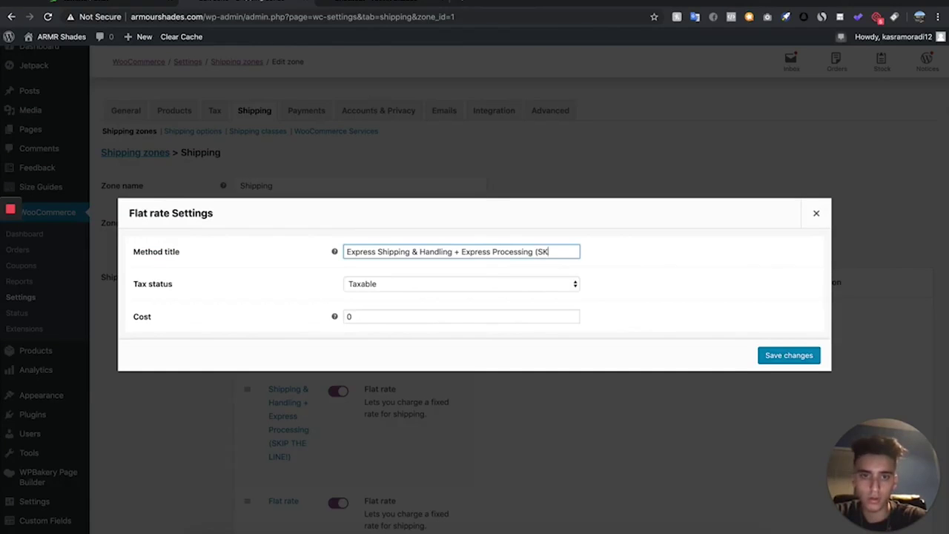
{"action": "type", "text": "BOTH LI"}
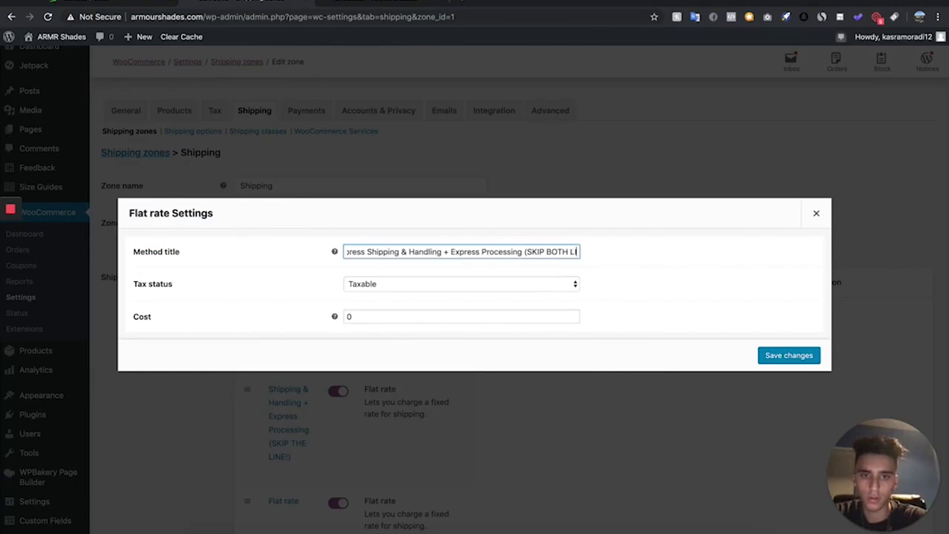
{"action": "type", "text": "NES!)"}
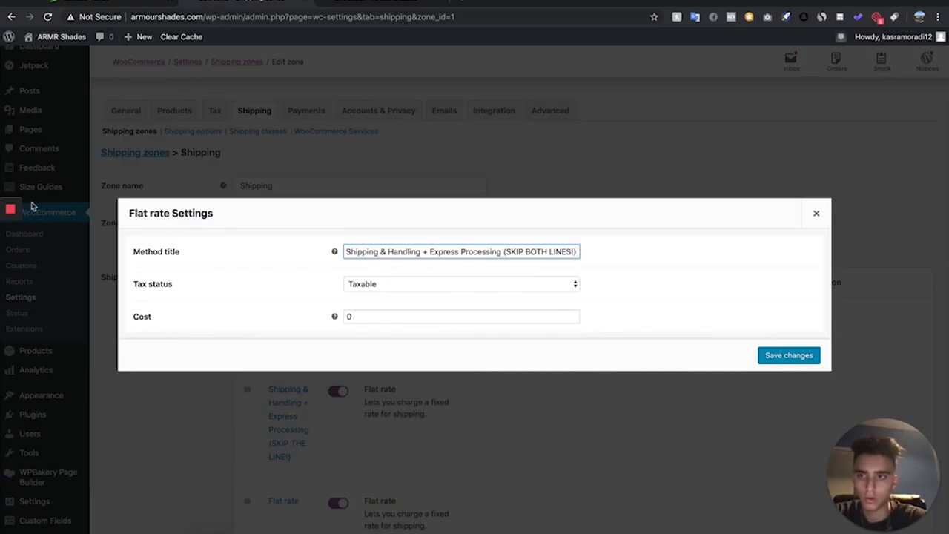
Step: Set the SKIP BOTH LINES method's tax status to None and its cost to 7.95, and save it
{"action": "left_click", "coordinate": [453, 286]}
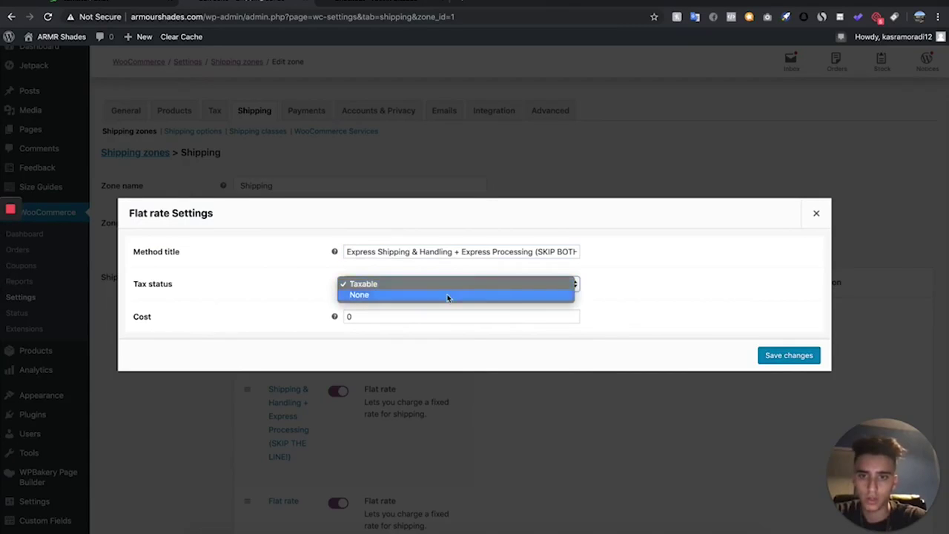
{"action": "left_click", "coordinate": [447, 295]}
{"action": "key", "text": "Tab"}
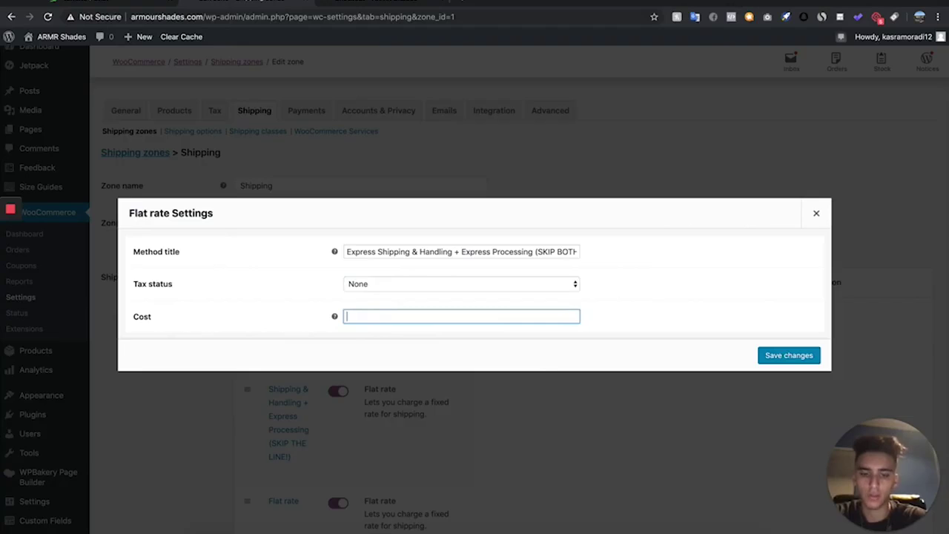
{"action": "left_click", "coordinate": [789, 356]}
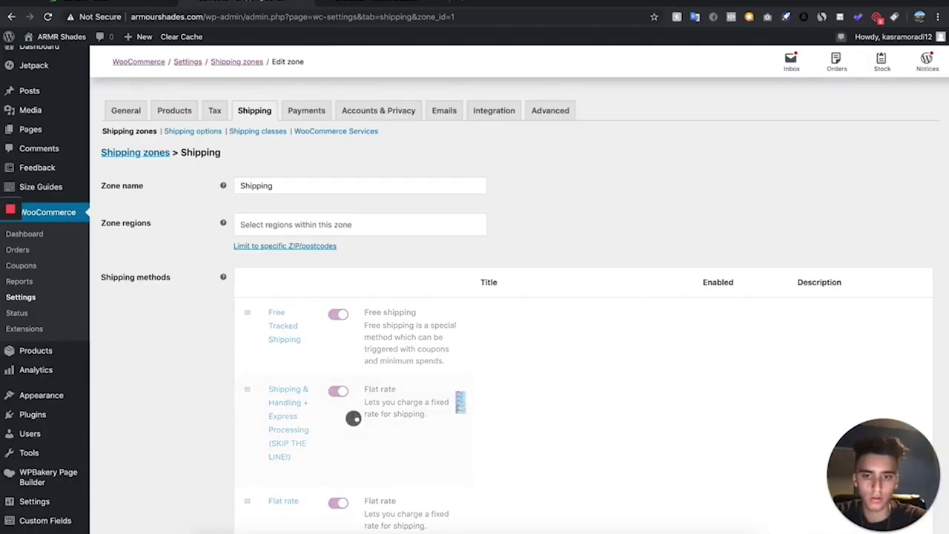
Step: Reload the Shipping zone page and review its list of shipping methods
{"action": "scroll", "coordinate": [401, 428], "scroll_direction": "down", "scroll_amount": 3}
{"action": "scroll", "coordinate": [401, 429], "scroll_direction": "down", "scroll_amount": 1}
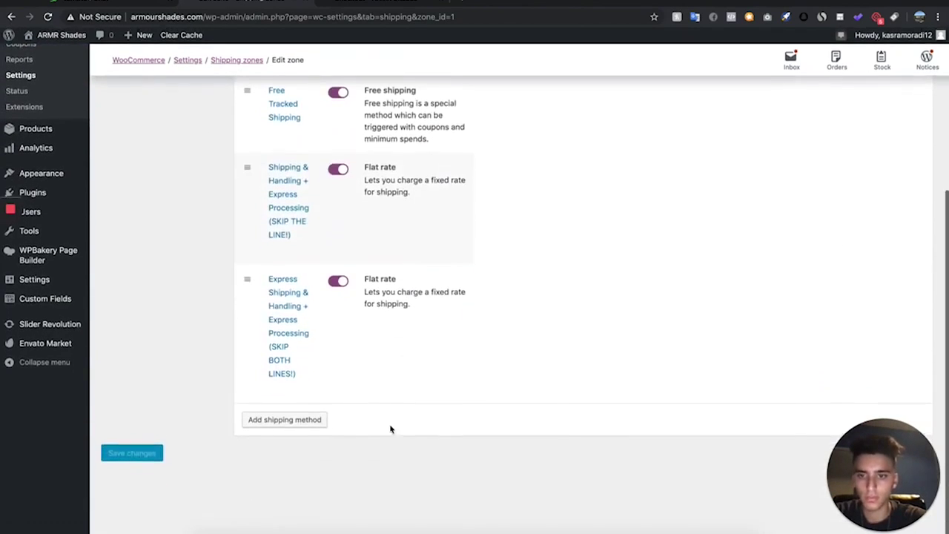
{"action": "scroll", "coordinate": [249, 448], "scroll_direction": "up", "scroll_amount": 5}
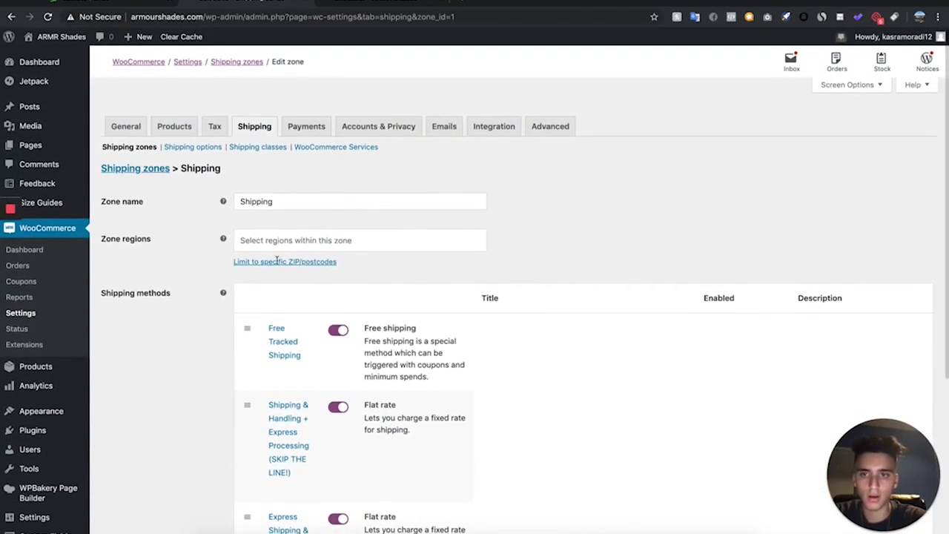
{"action": "left_click", "coordinate": [49, 17]}
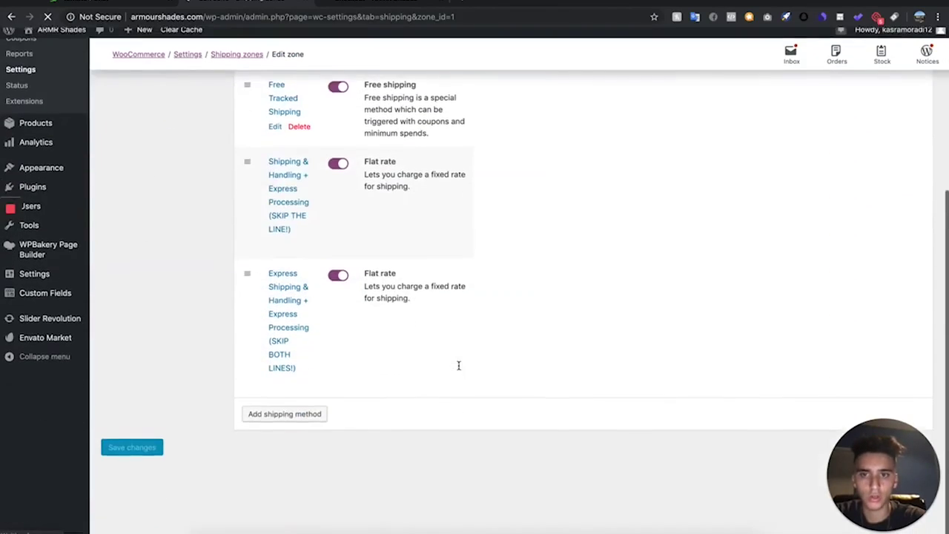
{"action": "scroll", "coordinate": [458, 364], "scroll_direction": "down", "scroll_amount": 4}
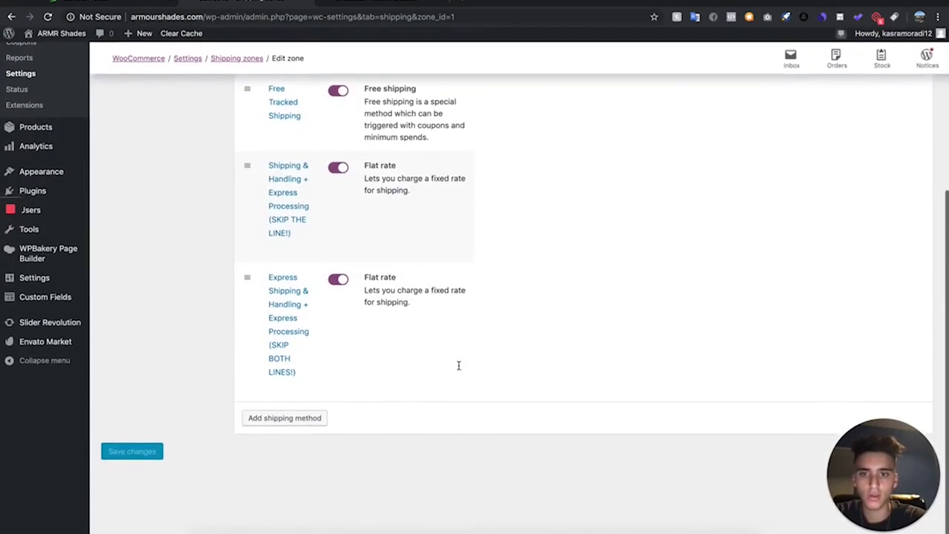
{"action": "scroll", "coordinate": [355, 101], "scroll_direction": "up", "scroll_amount": 2}
{"action": "scroll", "coordinate": [354, 102], "scroll_direction": "up", "scroll_amount": 3}
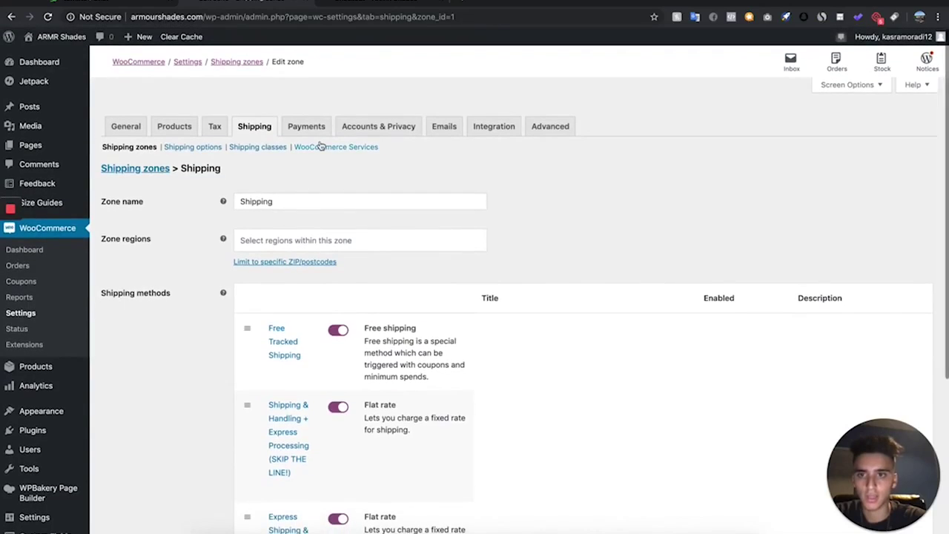
Step: Clear the selected privacy page in the Accounts & Privacy settings
{"action": "left_click", "coordinate": [378, 126]}
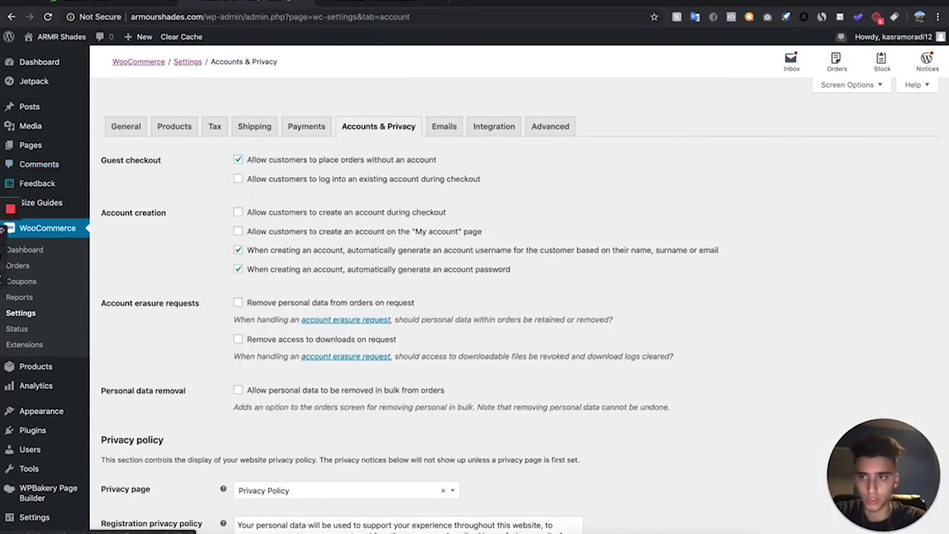
{"action": "scroll", "coordinate": [393, 145], "scroll_direction": "down", "scroll_amount": 5}
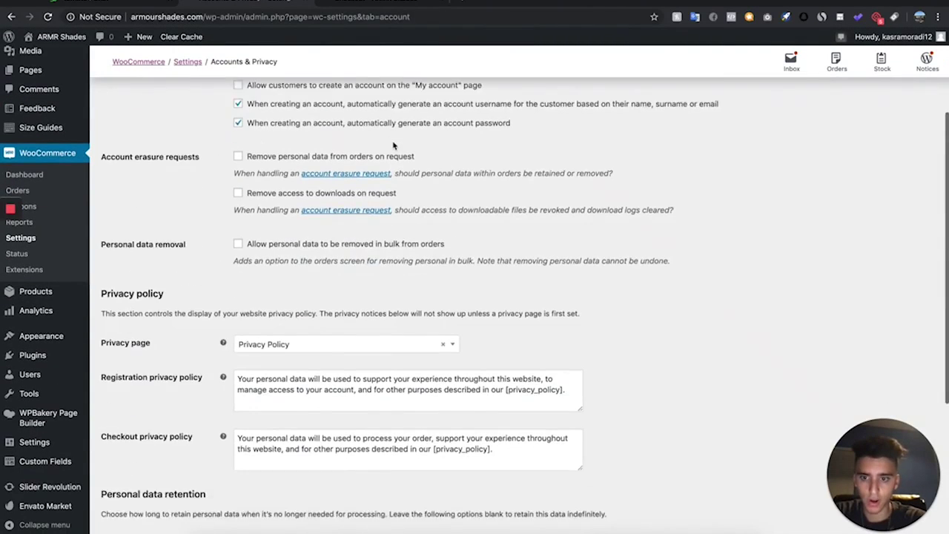
{"action": "left_click", "coordinate": [448, 289]}
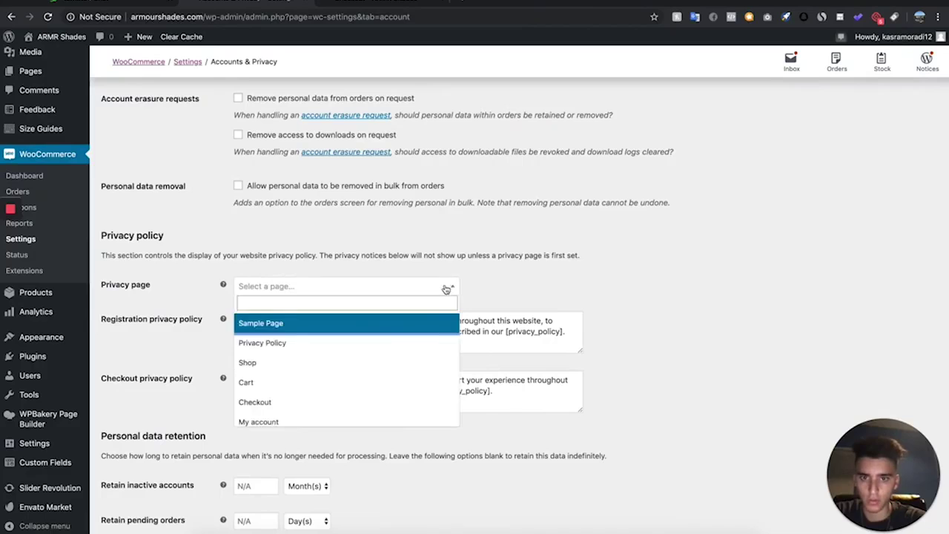
{"action": "left_click", "coordinate": [584, 299]}
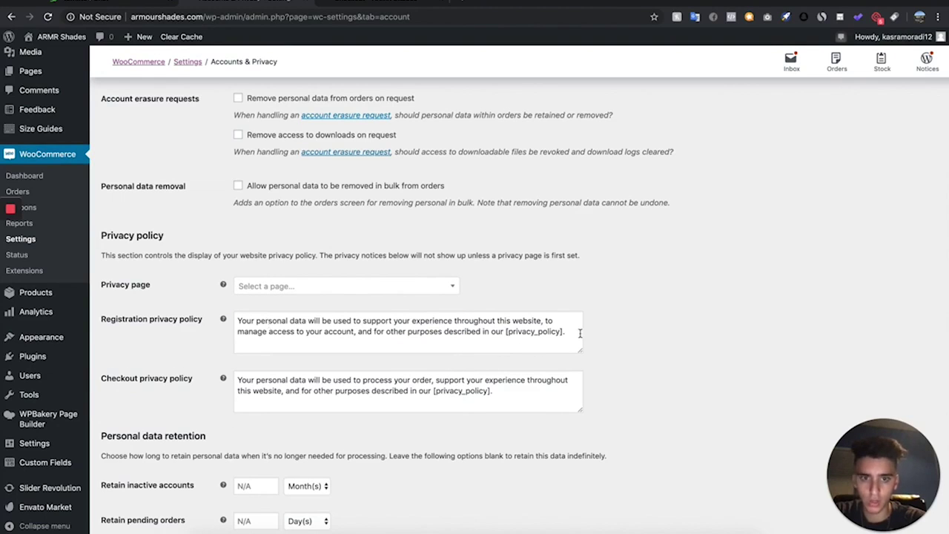
Step: Delete the registration and checkout privacy policy texts and save the Accounts & Privacy settings
{"action": "left_click_drag", "start_coordinate": [580, 333], "coordinate": [238, 318]}
{"action": "key", "text": "BackSpace"}
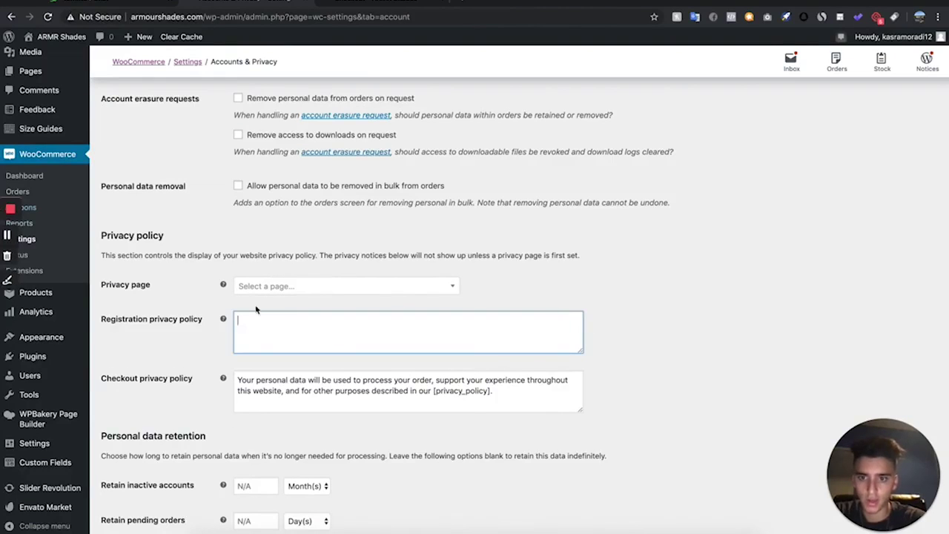
{"action": "triple_click", "coordinate": [492, 380]}
{"action": "key", "text": "BackSpace"}
{"action": "scroll", "coordinate": [373, 398], "scroll_direction": "down", "scroll_amount": 5}
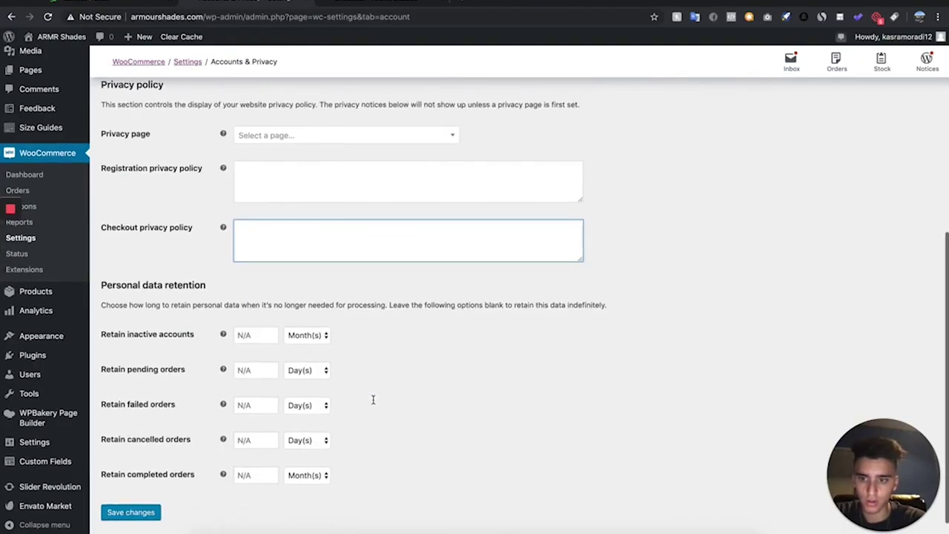
{"action": "left_click", "coordinate": [131, 486]}
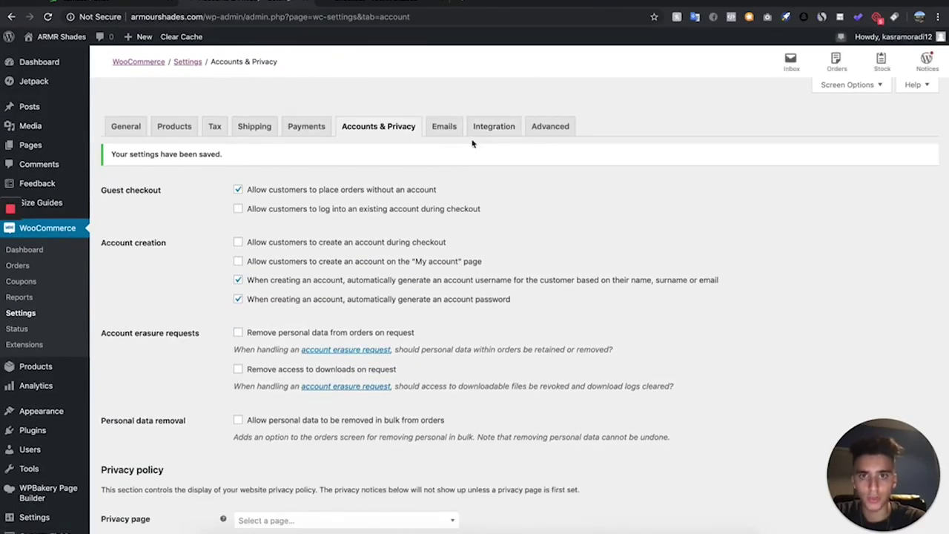
Step: Check the shipping options on the store's checkout page and select the Express Shipping & Handling (SKIP BOTH LINES!) option
{"action": "mouse_move", "coordinate": [49, 156]}
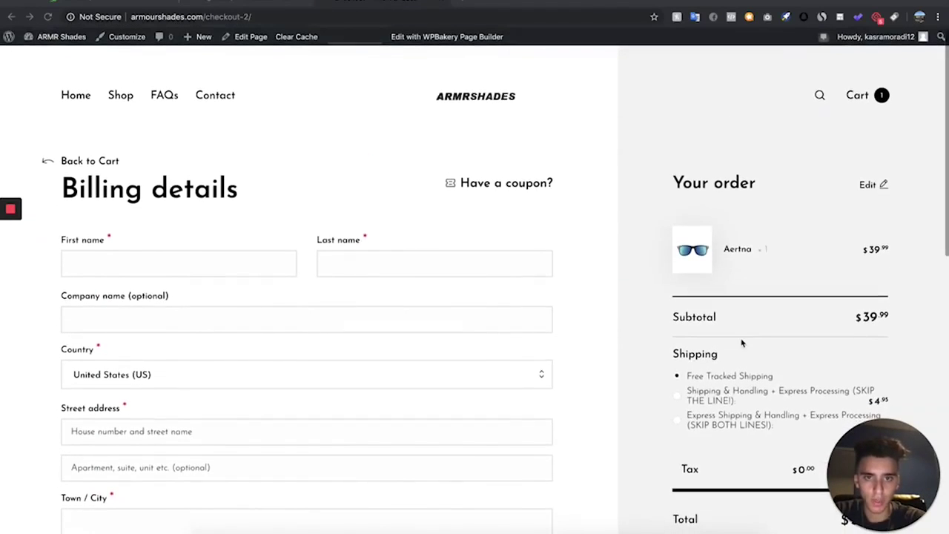
{"action": "scroll", "coordinate": [838, 417], "scroll_direction": "down", "scroll_amount": 3}
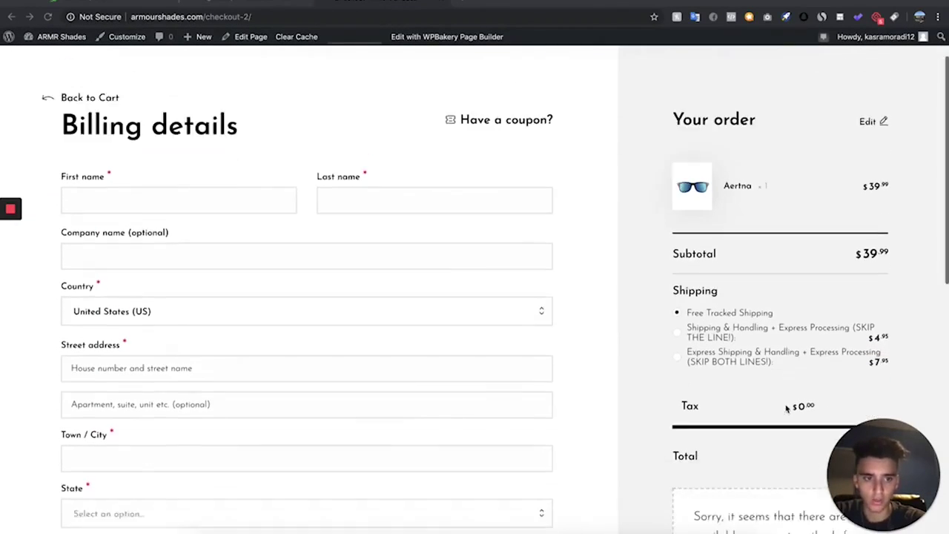
{"action": "left_click", "coordinate": [677, 312]}
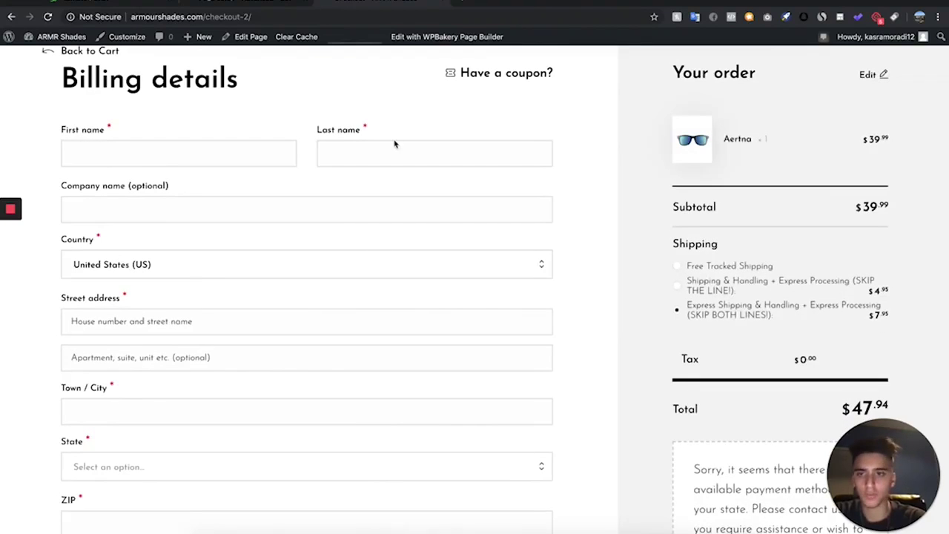
{"action": "scroll", "coordinate": [138, 182], "scroll_direction": "up", "scroll_amount": 3}
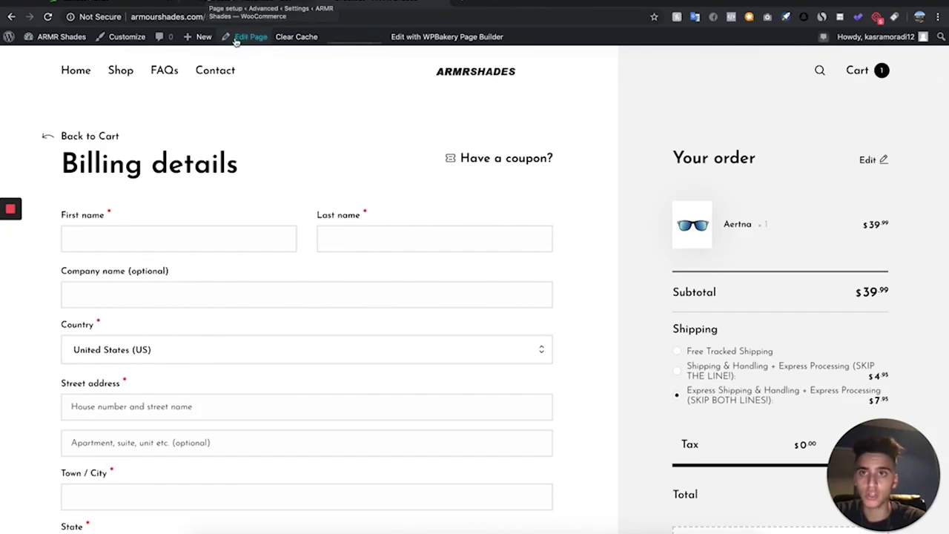
Step: Open the WooCommerce Checkout settings in the theme customizer from the store's admin area
{"action": "left_click", "coordinate": [247, 2]}
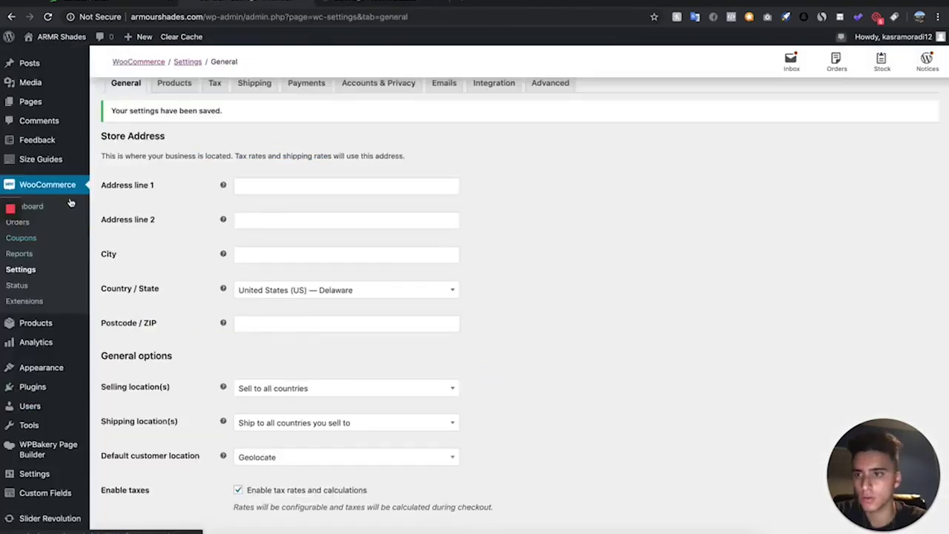
{"action": "scroll", "coordinate": [73, 193], "scroll_direction": "down", "scroll_amount": 2}
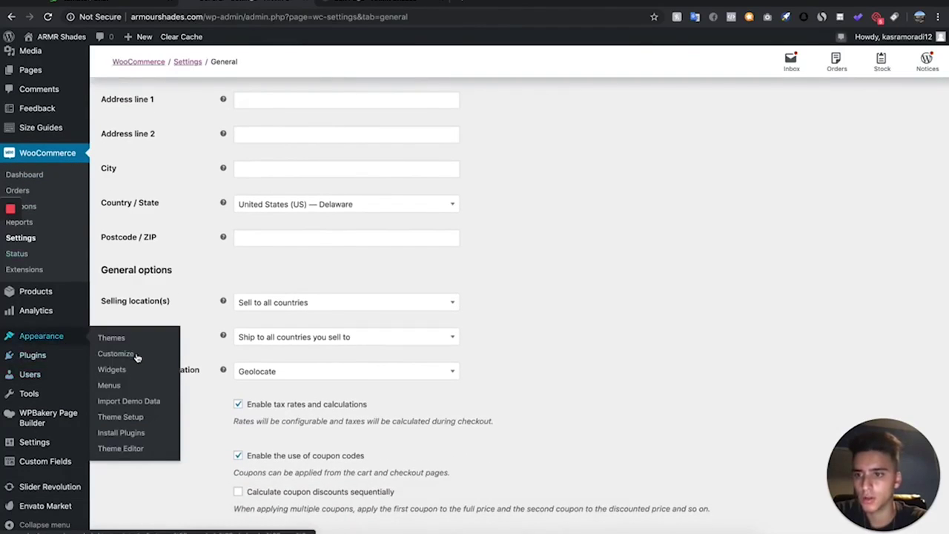
{"action": "left_click", "coordinate": [135, 356]}
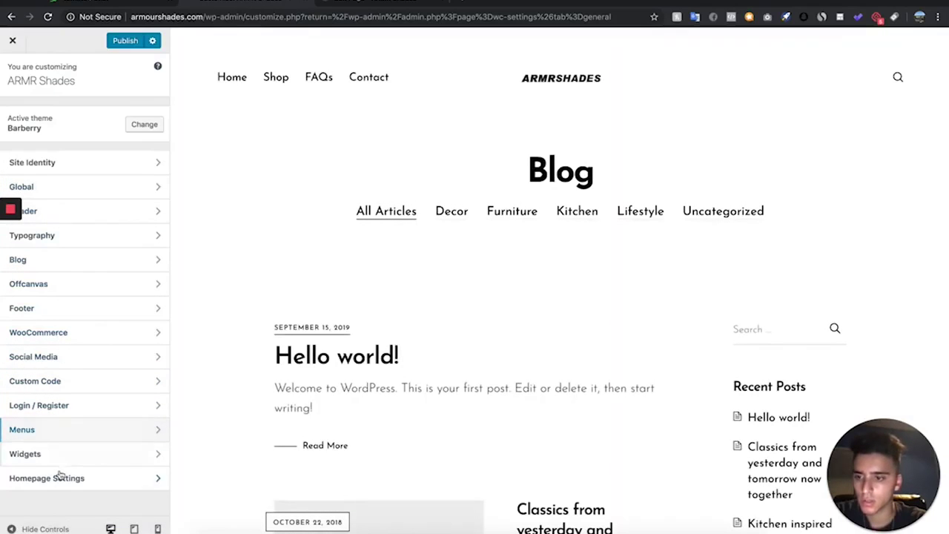
{"action": "left_click", "coordinate": [94, 337]}
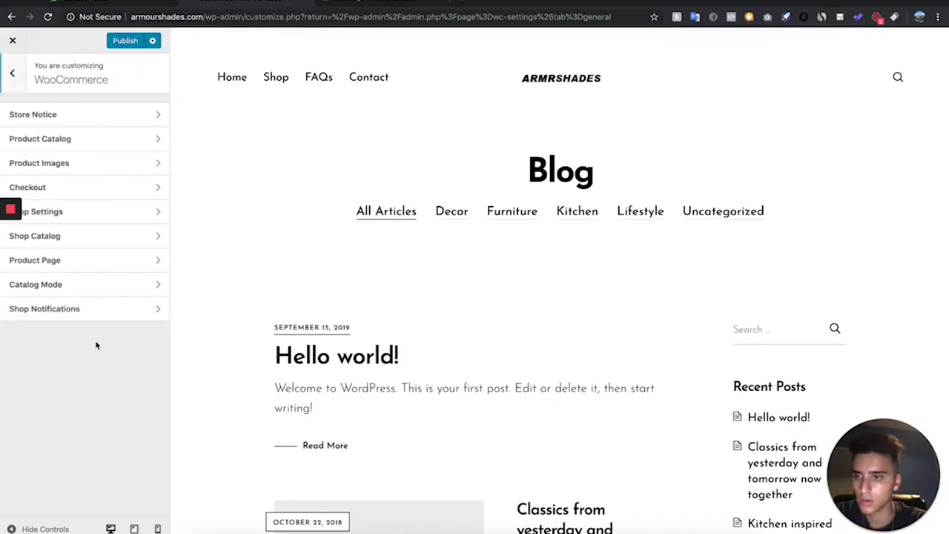
{"action": "left_click", "coordinate": [110, 188]}
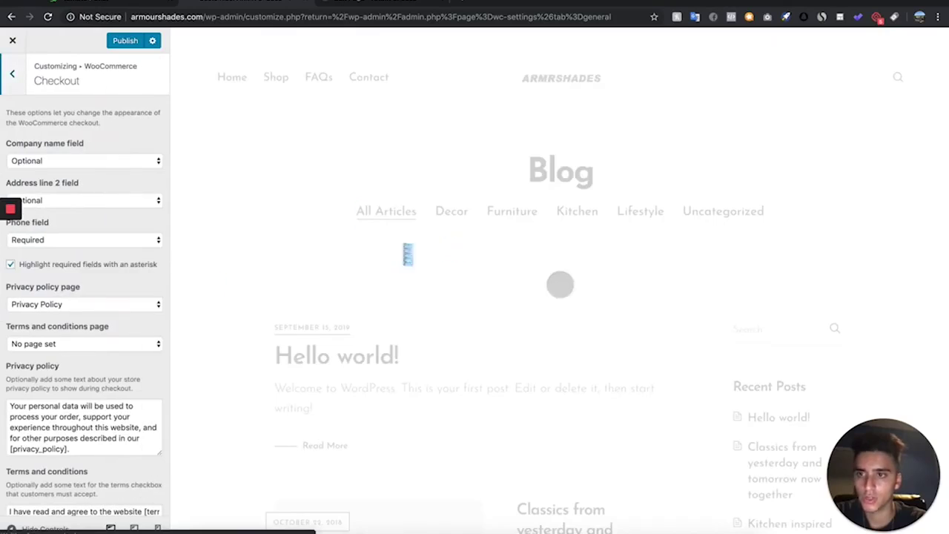
Step: Set the checkout's company name field to Hidden and the privacy policy page to No page set
{"action": "left_click", "coordinate": [77, 161]}
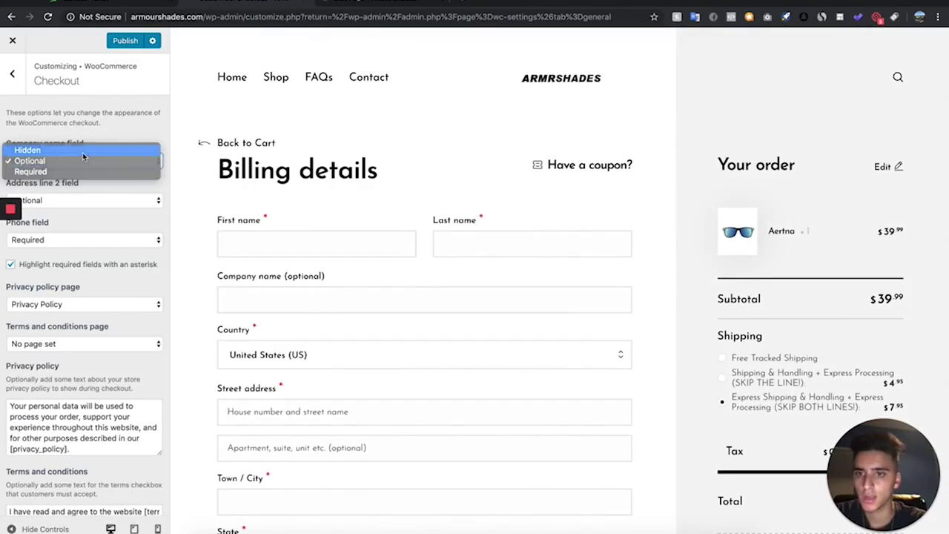
{"action": "left_click", "coordinate": [82, 151]}
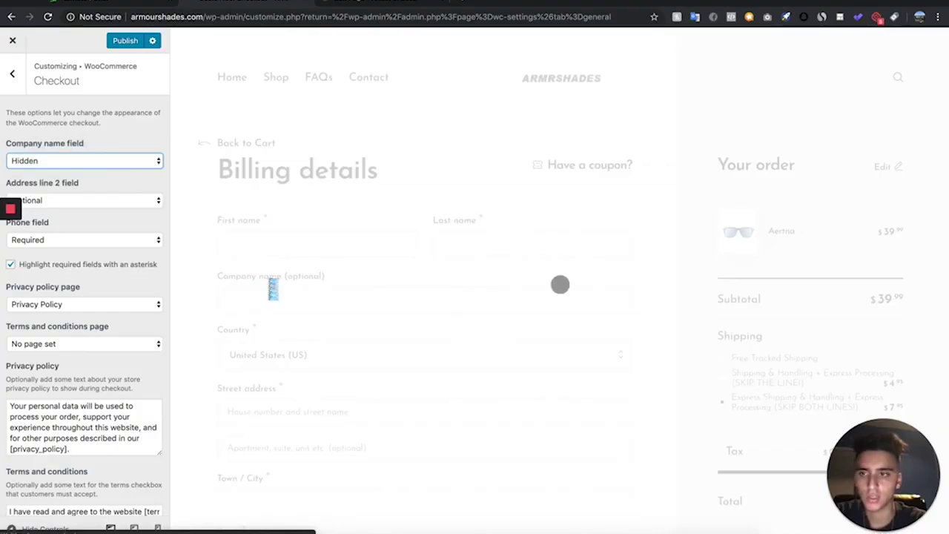
{"action": "scroll", "coordinate": [50, 234], "scroll_direction": "down", "scroll_amount": 1}
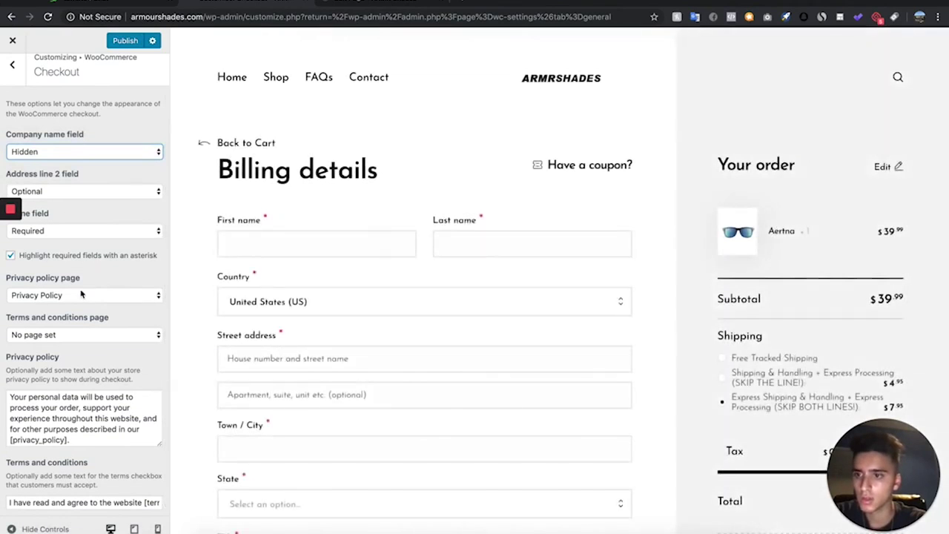
{"action": "left_click", "coordinate": [84, 297]}
{"action": "left_click", "coordinate": [96, 124]}
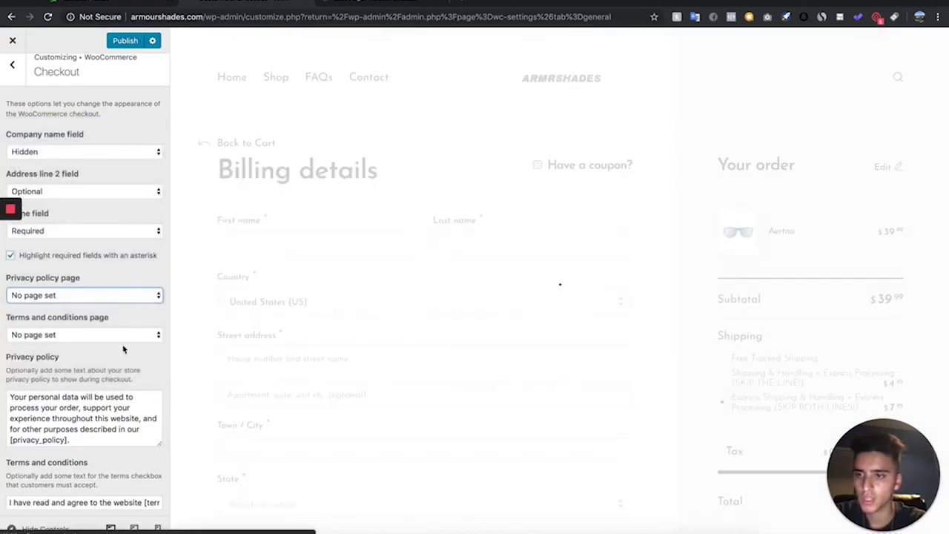
Step: Delete the terms and conditions checkbox text and publish the checkout customizations
{"action": "left_click_drag", "start_coordinate": [152, 382], "coordinate": [124, 370]}
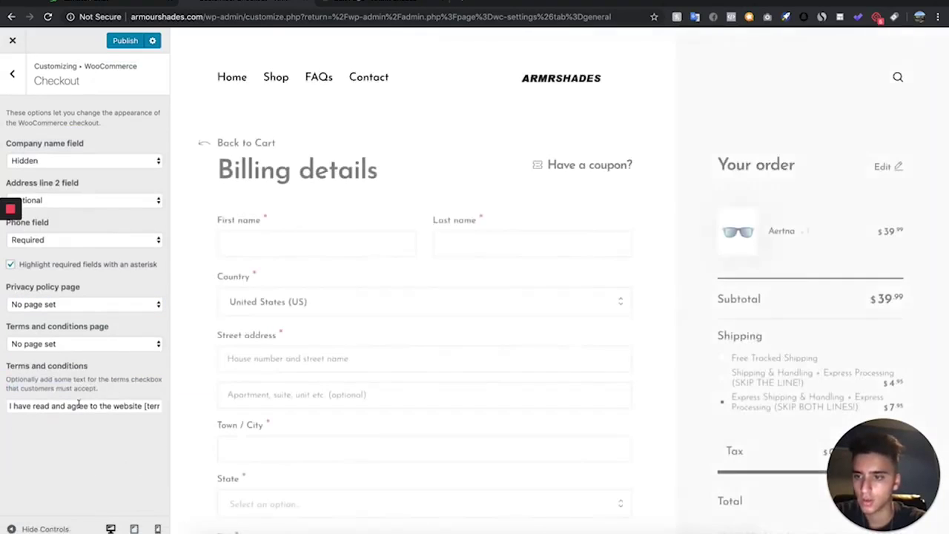
{"action": "left_click", "coordinate": [30, 405]}
{"action": "key", "text": "ctrl+a"}
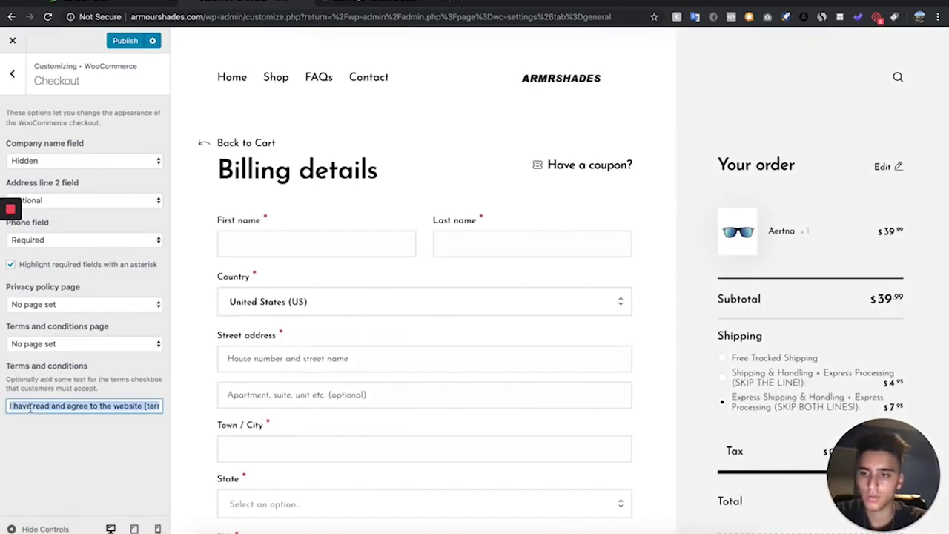
{"action": "key", "text": "BackSpace"}
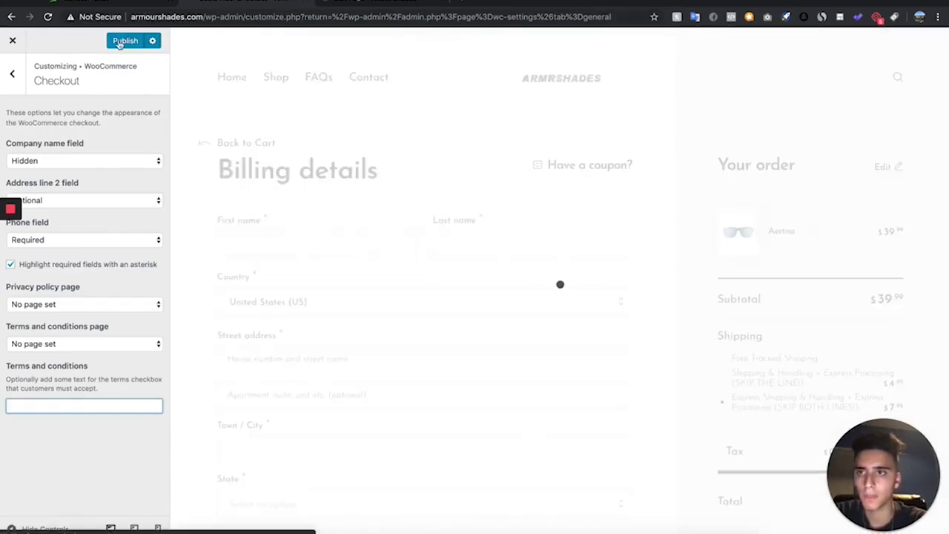
{"action": "left_click", "coordinate": [120, 40]}
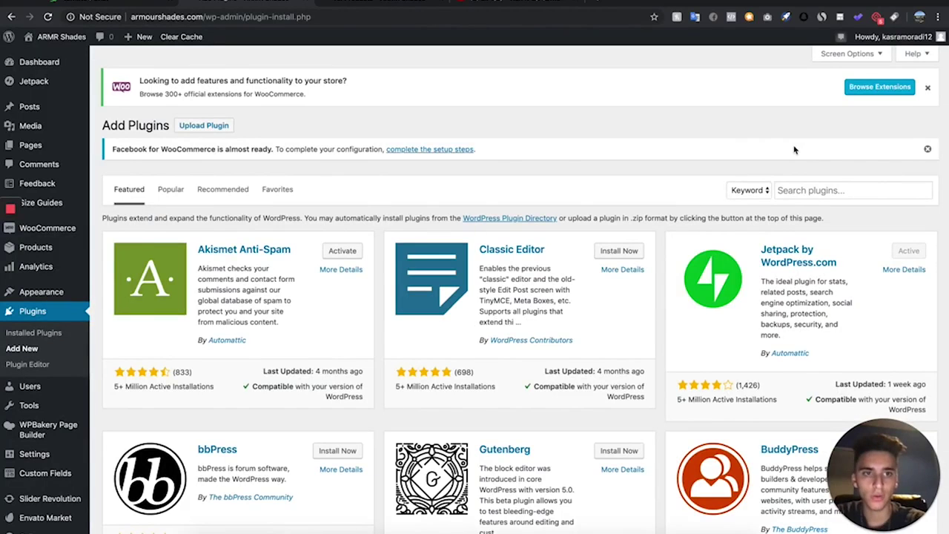
Step: Search the plugin directory for TOP BAR, then install and activate the Top Bar plugin by WP Darko
{"action": "left_click", "coordinate": [823, 189]}
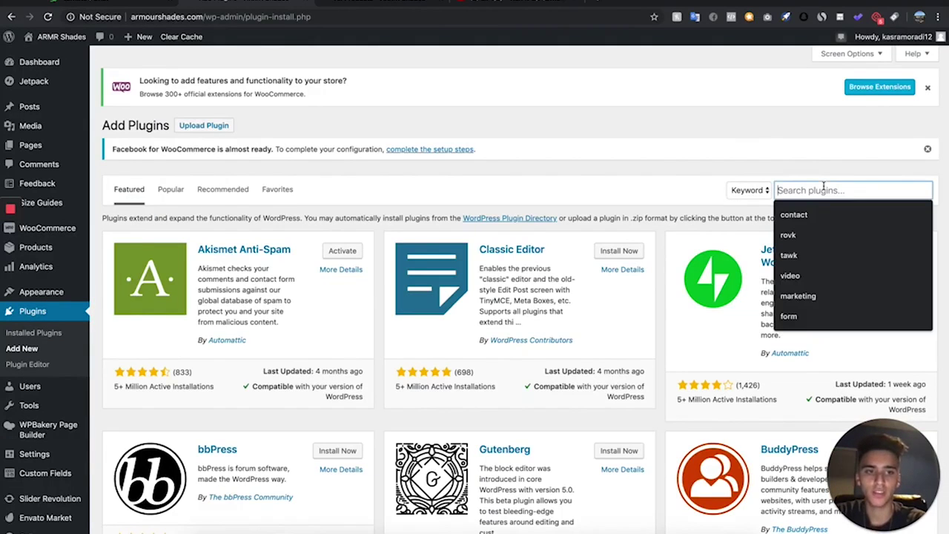
{"action": "type", "text": "TOP "}
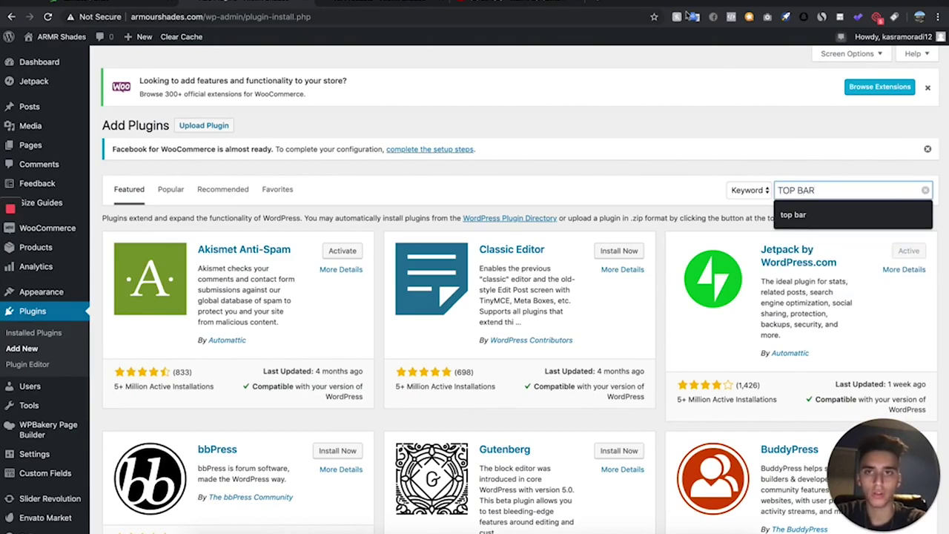
{"action": "type", "text": "BAR"}
{"action": "key", "text": "Return"}
{"action": "left_click", "coordinate": [361, 7]}
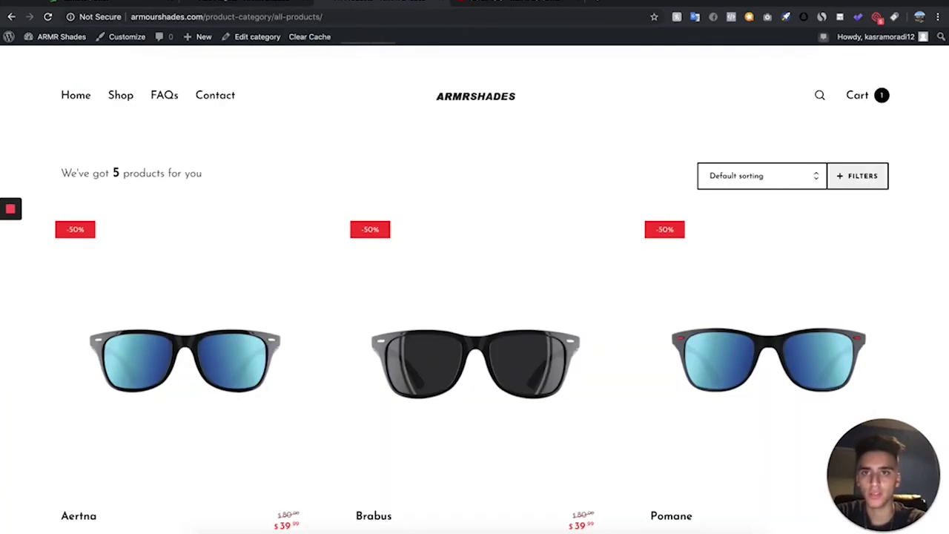
{"action": "key", "text": "ctrl+shift+Tab"}
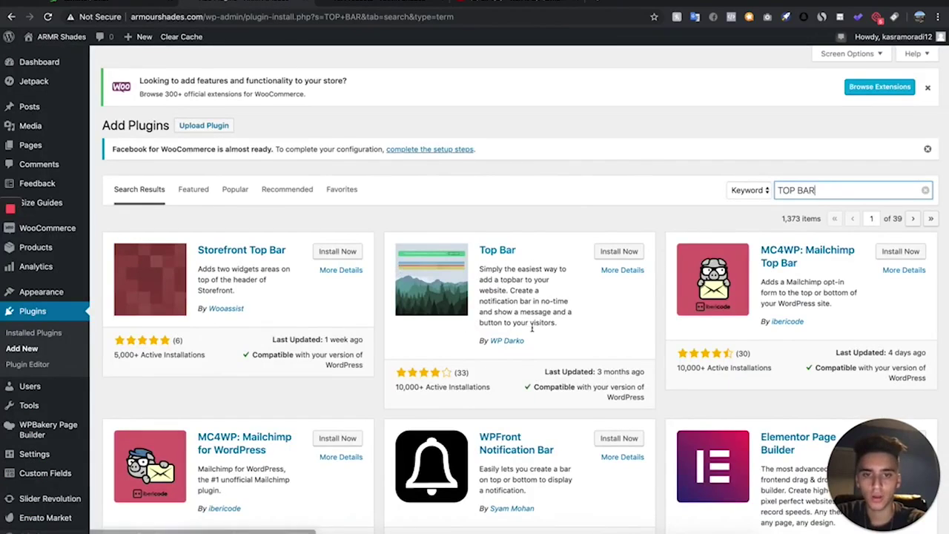
{"action": "left_click", "coordinate": [618, 253]}
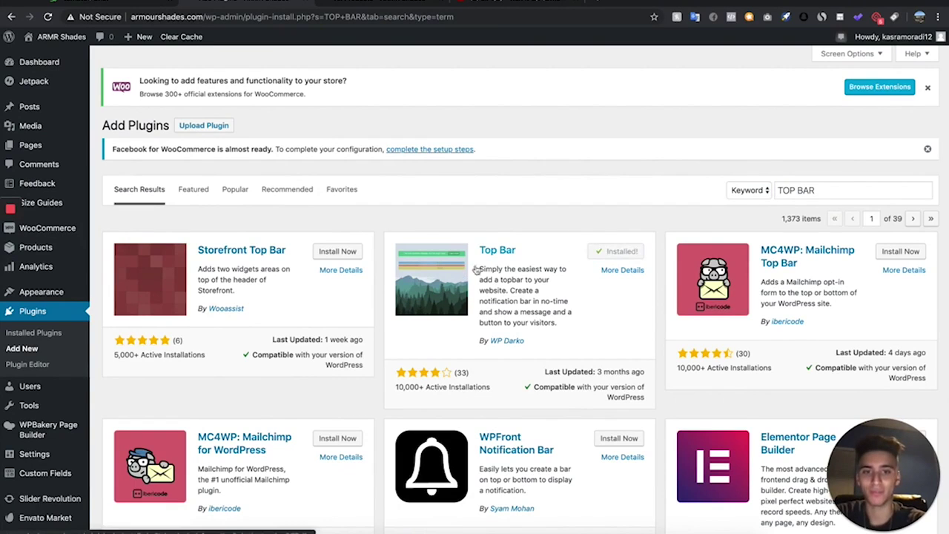
{"action": "left_click", "coordinate": [639, 255]}
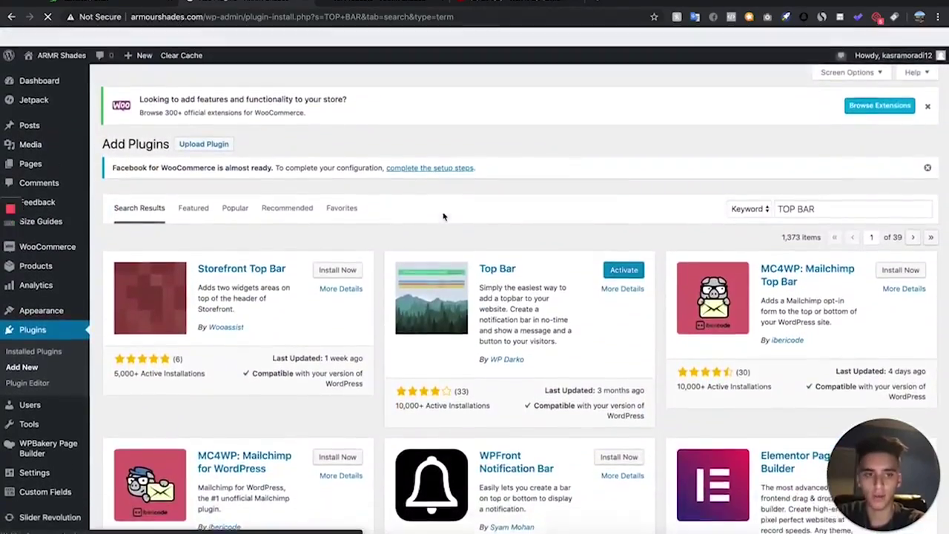
Step: Open the Top Bar plugin's options and enter FREE SHIPPING ON ALL ORDERS as its message
{"action": "scroll", "coordinate": [210, 283], "scroll_direction": "down", "scroll_amount": 1}
{"action": "scroll", "coordinate": [210, 282], "scroll_direction": "down", "scroll_amount": 10}
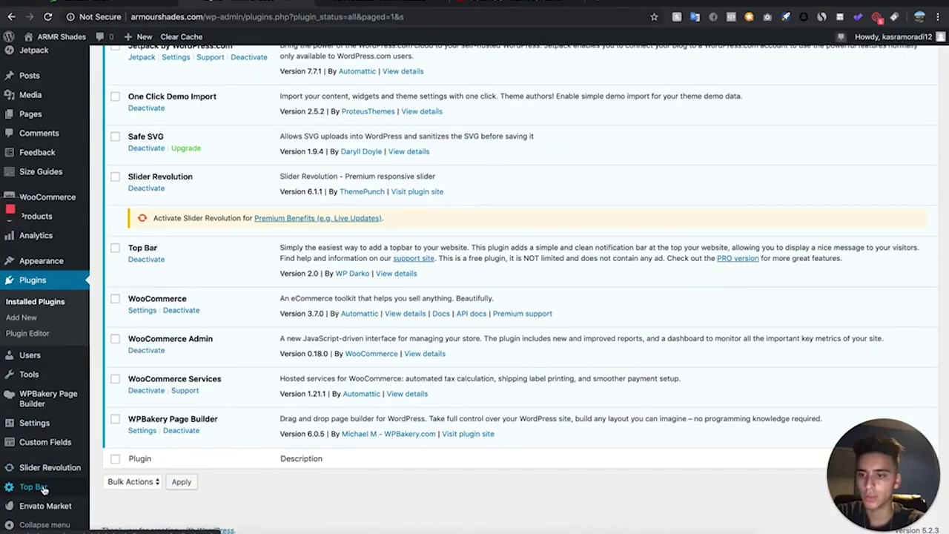
{"action": "left_click", "coordinate": [34, 488]}
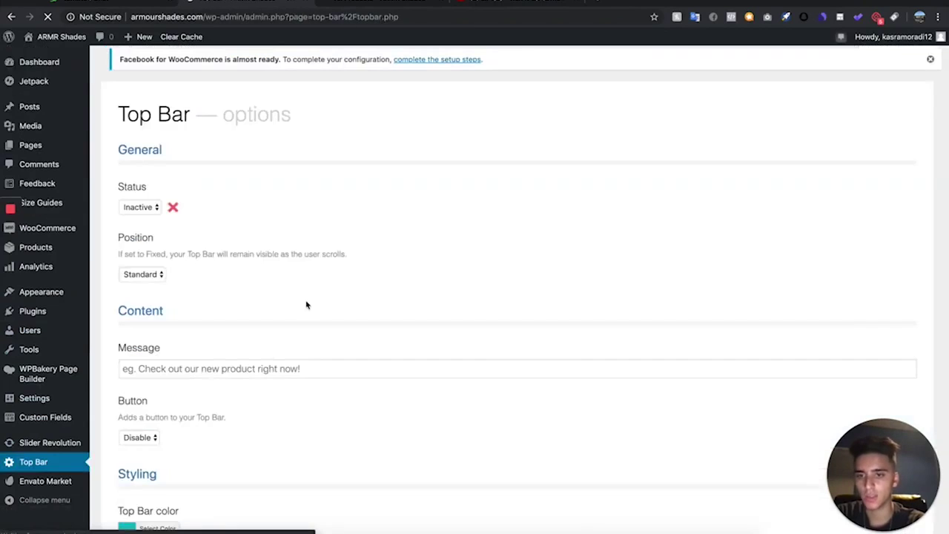
{"action": "left_click", "coordinate": [224, 369]}
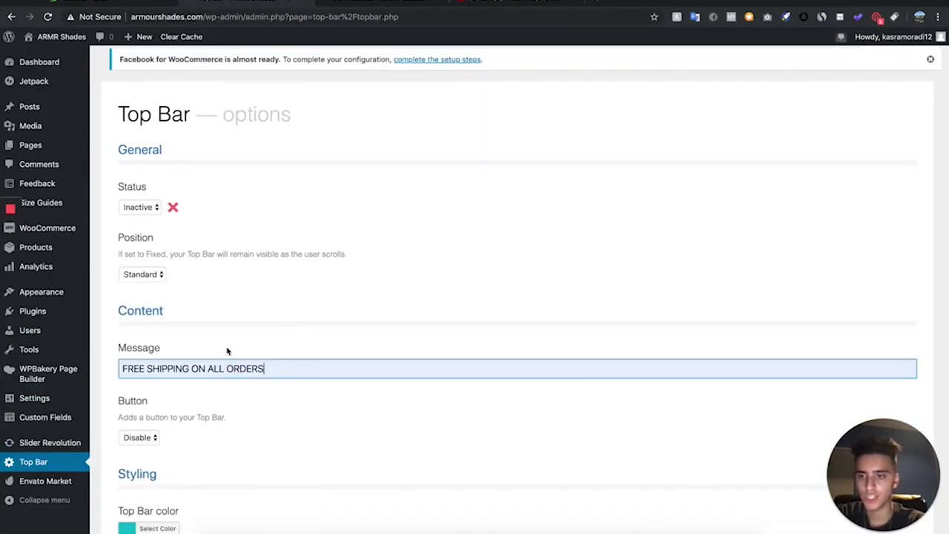
Step: Set the Top Bar color to black and save the plugin's options
{"action": "scroll", "coordinate": [256, 444], "scroll_direction": "down", "scroll_amount": 1}
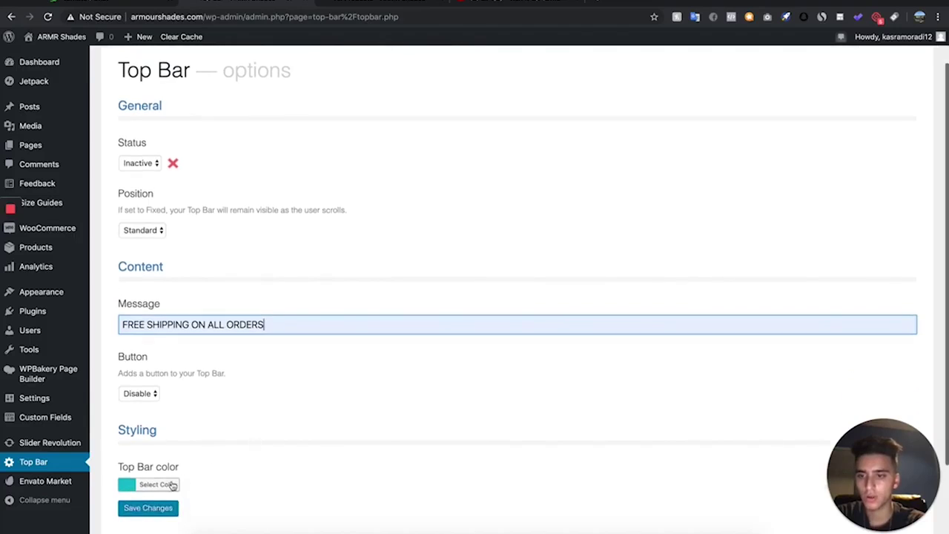
{"action": "left_click", "coordinate": [167, 484]}
{"action": "scroll", "coordinate": [270, 458], "scroll_direction": "down", "scroll_amount": 3}
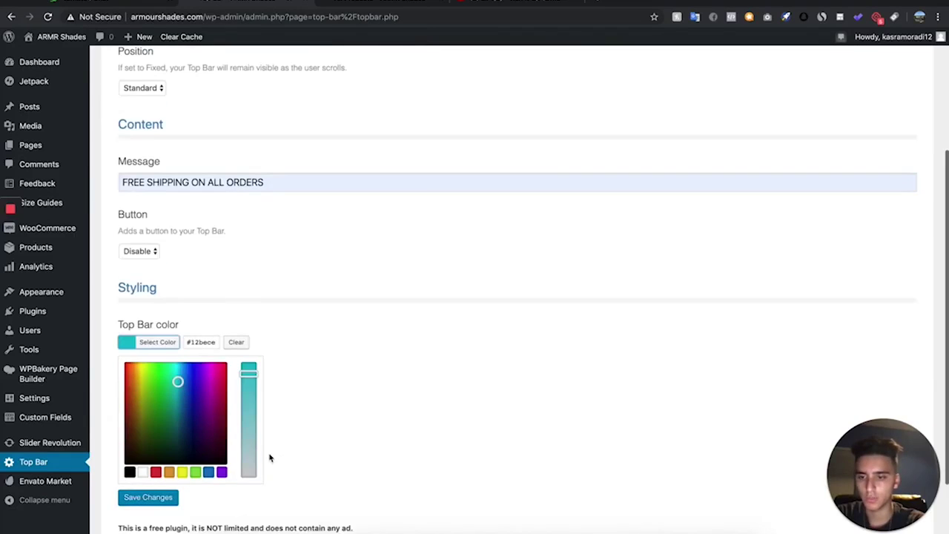
{"action": "left_click", "coordinate": [128, 471]}
{"action": "left_click", "coordinate": [147, 497]}
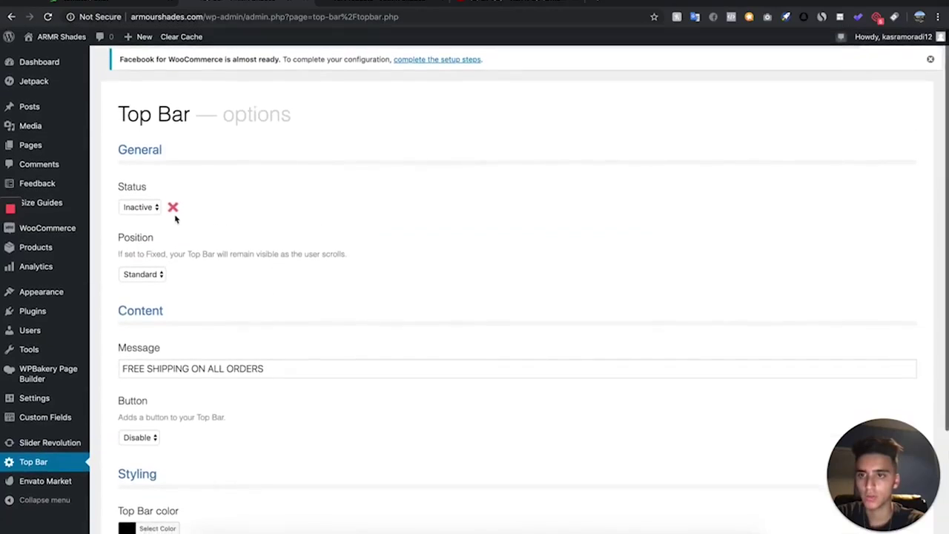
Step: Set the Top Bar's status to Active and save the changes
{"action": "left_click", "coordinate": [138, 208]}
{"action": "left_click", "coordinate": [136, 217]}
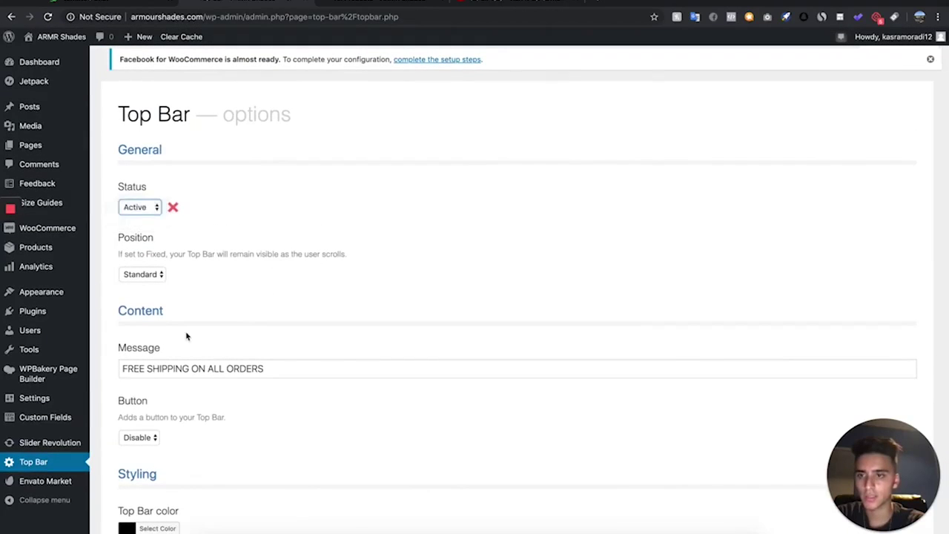
{"action": "scroll", "coordinate": [186, 336], "scroll_direction": "down", "scroll_amount": 2}
{"action": "left_click", "coordinate": [173, 474]}
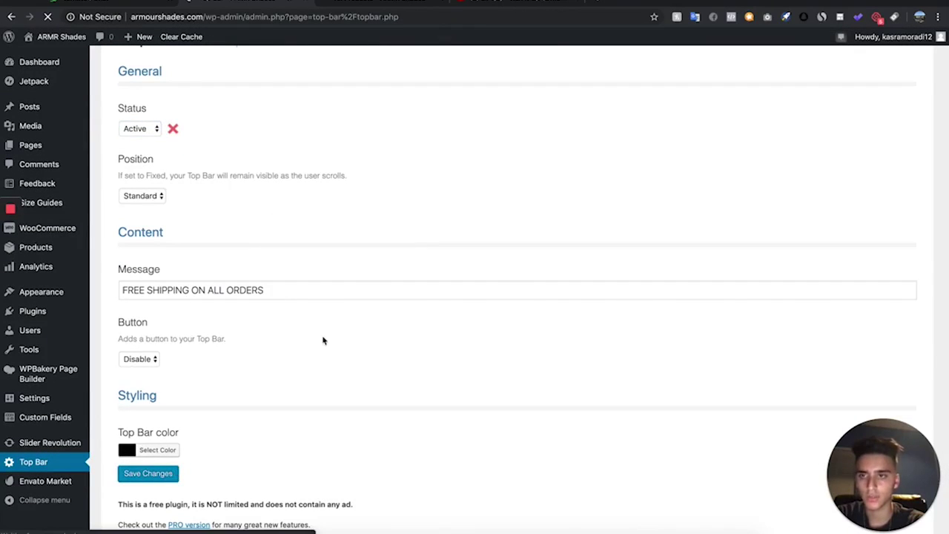
Step: Reload the storefront and check the announcement bar above the home page header
{"action": "left_click", "coordinate": [362, 4]}
{"action": "left_click", "coordinate": [47, 16]}
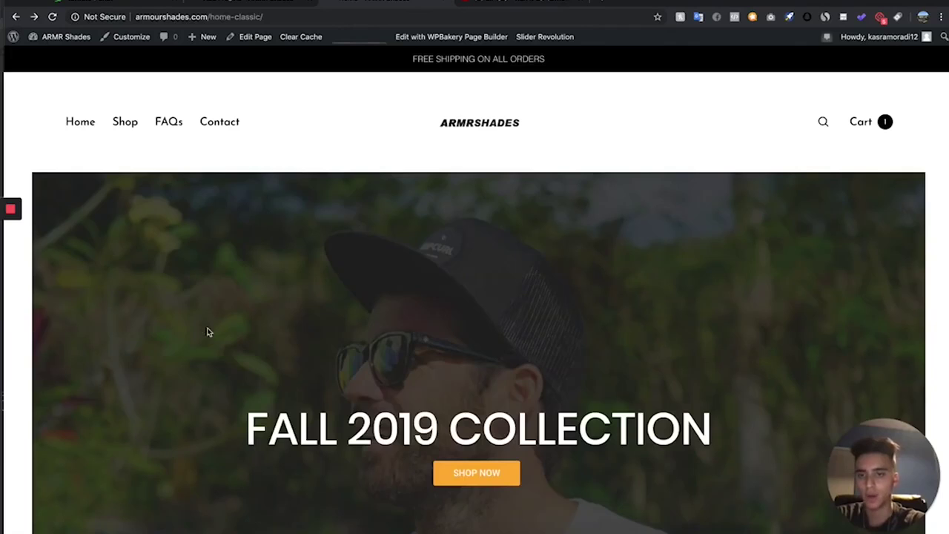
{"action": "scroll", "coordinate": [209, 332], "scroll_direction": "down", "scroll_amount": 1}
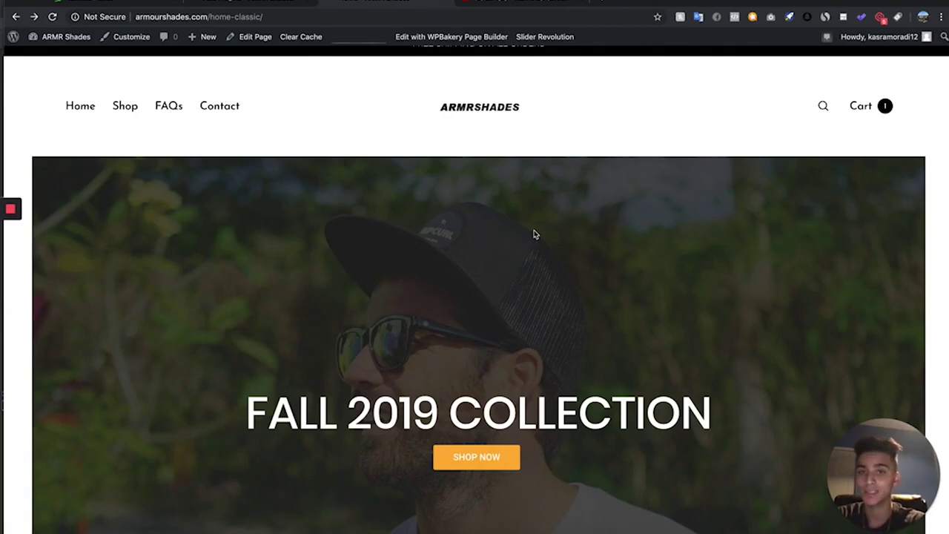
{"action": "scroll", "coordinate": [425, 324], "scroll_direction": "up", "scroll_amount": 1}
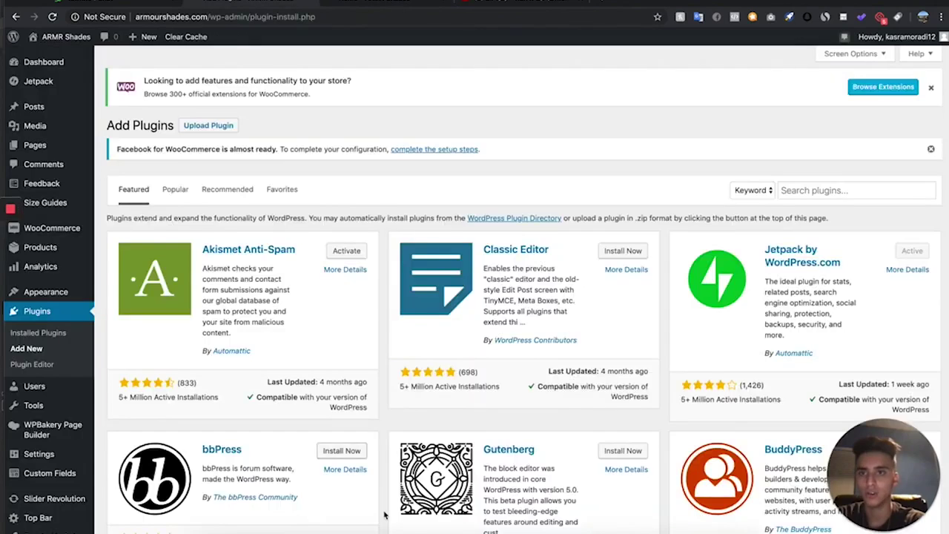
Step: Install and activate Beeketing's Live Sales Notification plugin from a plugin search for sales pop, and connect the store to it
{"action": "scroll", "coordinate": [383, 514], "scroll_direction": "down", "scroll_amount": 3}
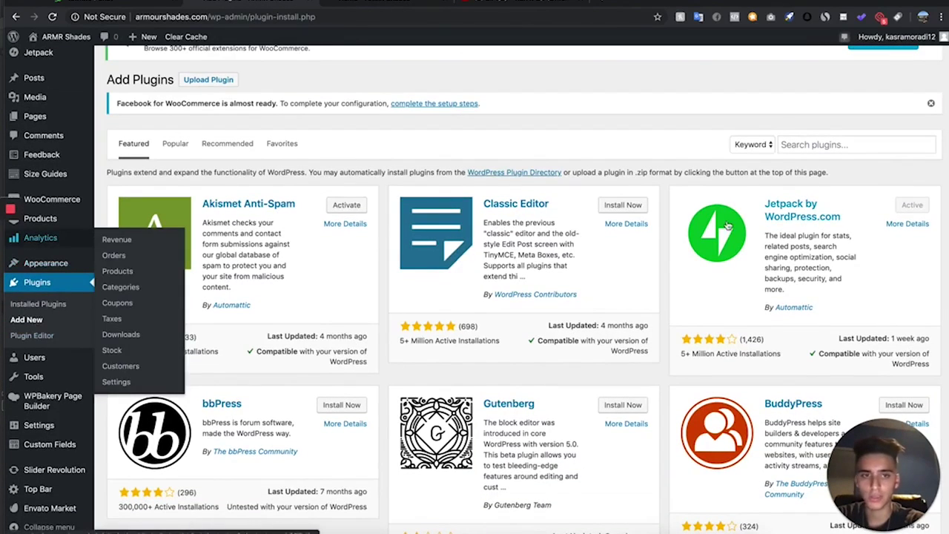
{"action": "left_click", "coordinate": [858, 145]}
{"action": "type", "text": "sales pop"}
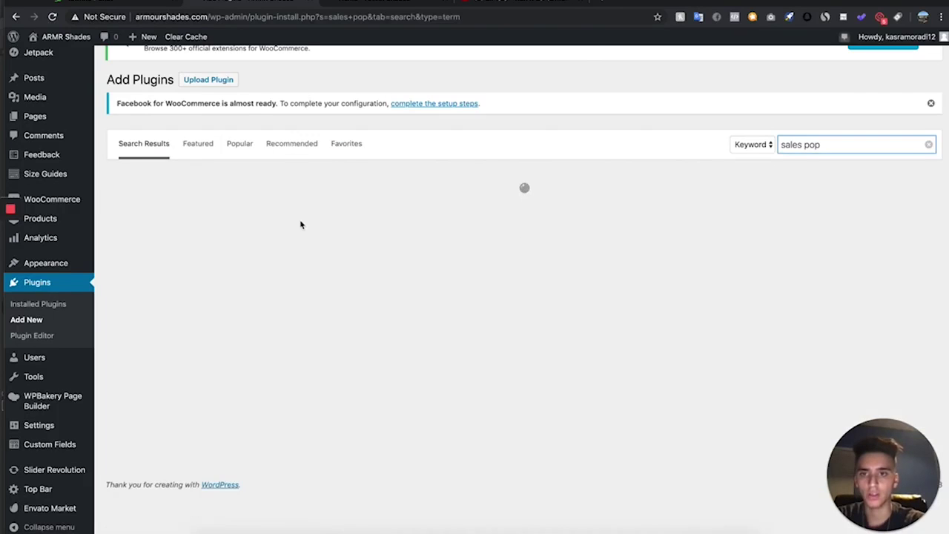
{"action": "scroll", "coordinate": [302, 222], "scroll_direction": "up", "scroll_amount": 1}
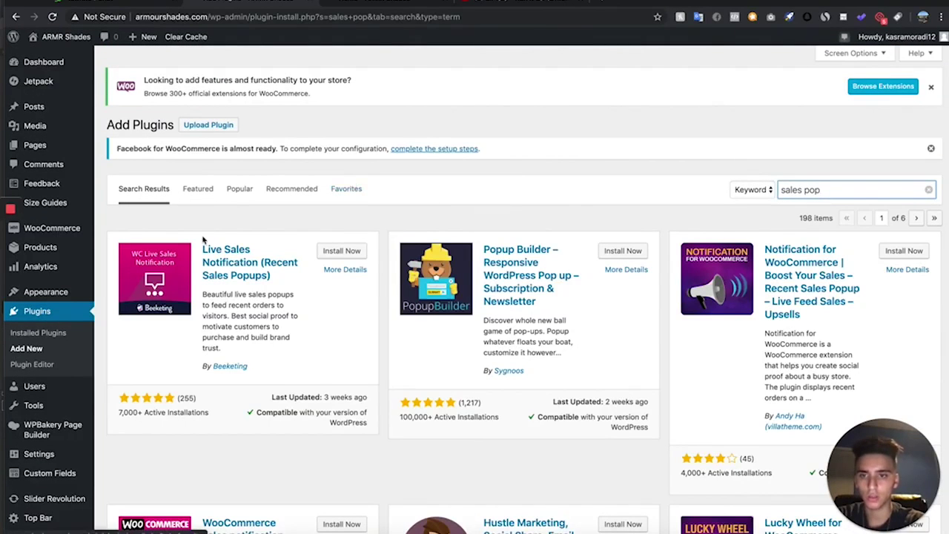
{"action": "left_click", "coordinate": [344, 251]}
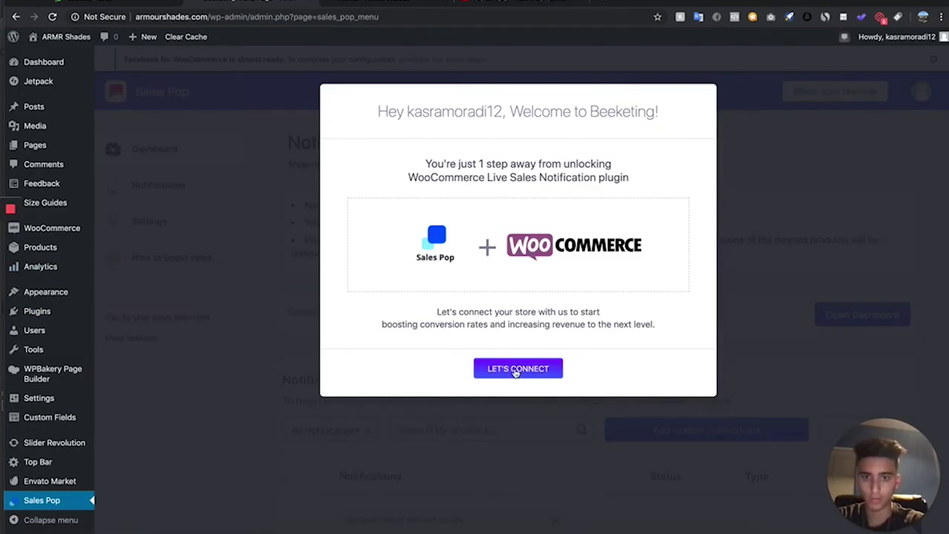
{"action": "left_click", "coordinate": [516, 369]}
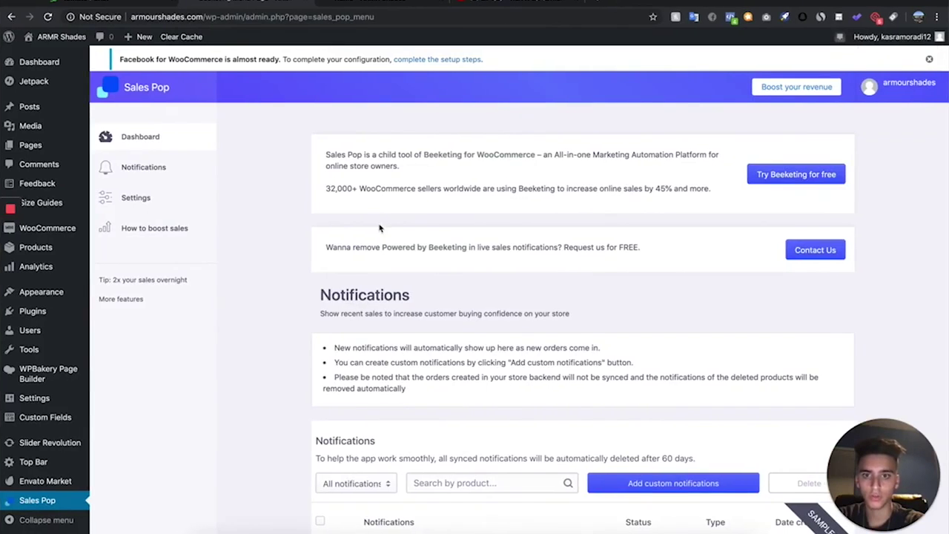
Step: Start a custom notification in Sales Pop and choose the Sunglasses collection as its product source
{"action": "scroll", "coordinate": [245, 201], "scroll_direction": "down", "scroll_amount": 1}
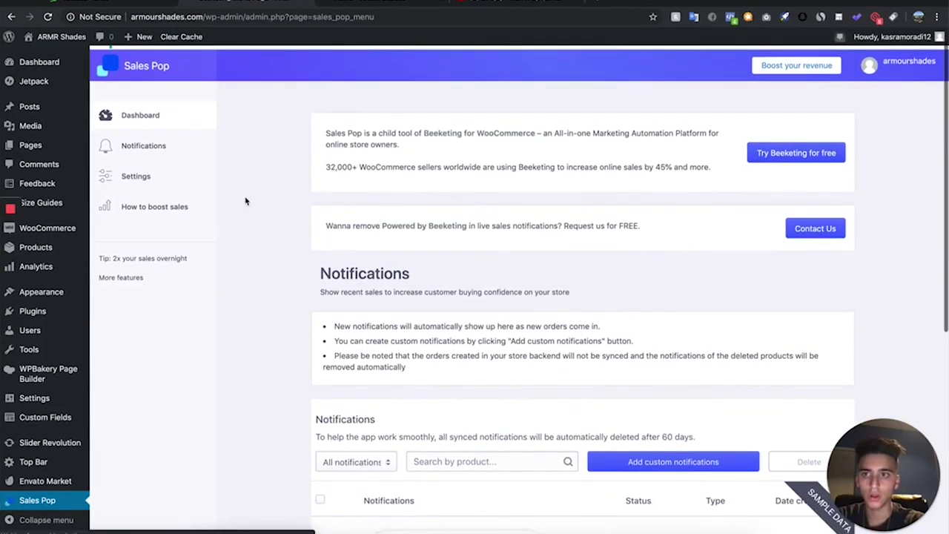
{"action": "left_click", "coordinate": [151, 147]}
{"action": "left_click", "coordinate": [672, 245]}
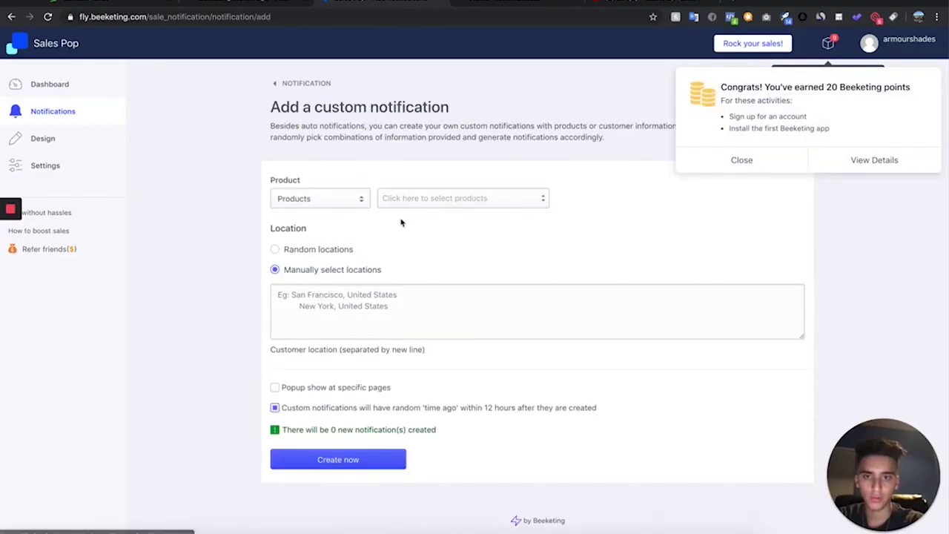
{"action": "left_click", "coordinate": [326, 186]}
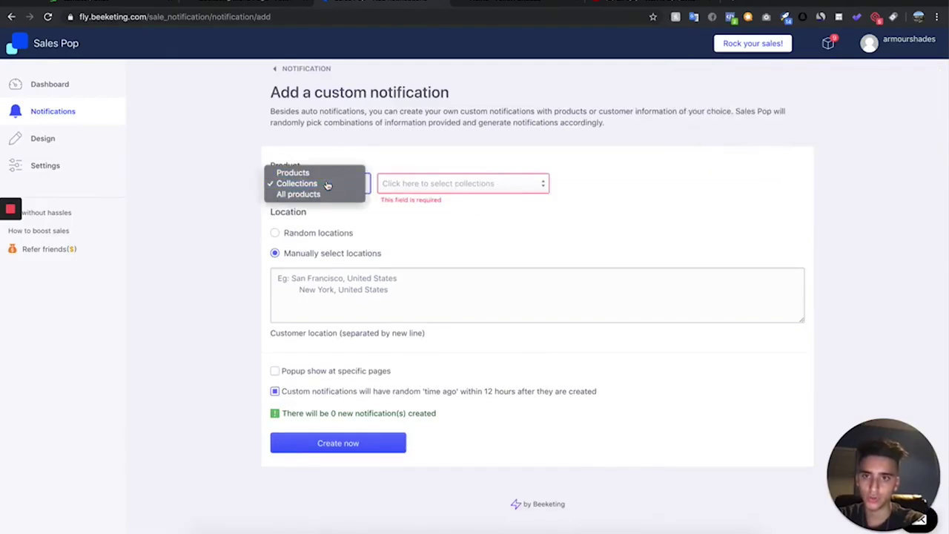
{"action": "left_click", "coordinate": [328, 184]}
{"action": "left_click", "coordinate": [416, 185]}
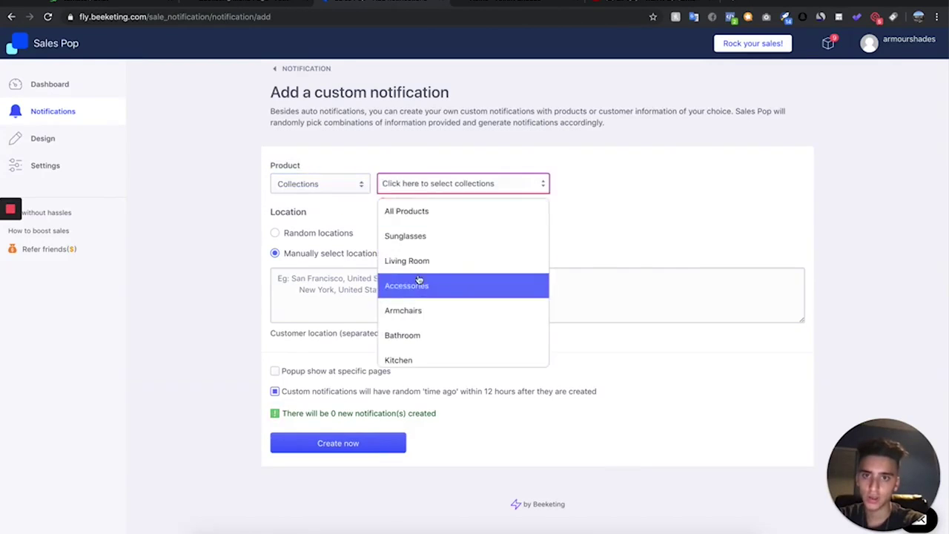
{"action": "left_click", "coordinate": [472, 237]}
{"action": "left_click", "coordinate": [593, 212]}
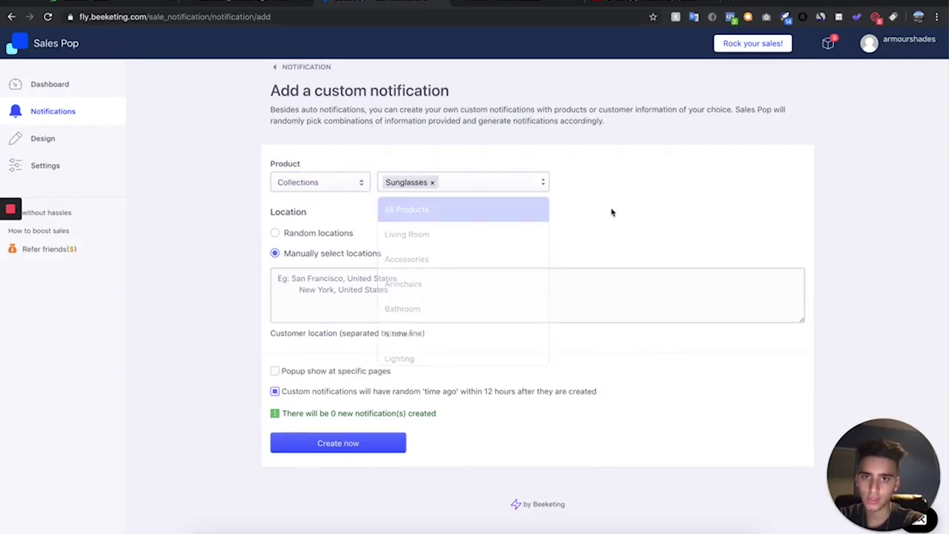
Step: Switch the custom notification to random locations and add United States as a country
{"action": "left_click", "coordinate": [334, 236]}
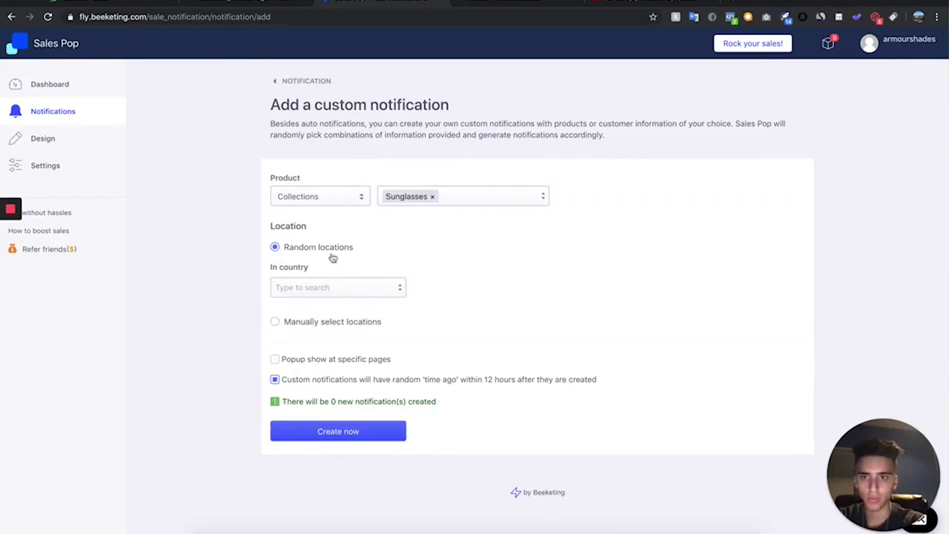
{"action": "left_click", "coordinate": [328, 289]}
{"action": "left_click", "coordinate": [324, 260]}
{"action": "left_click", "coordinate": [316, 295]}
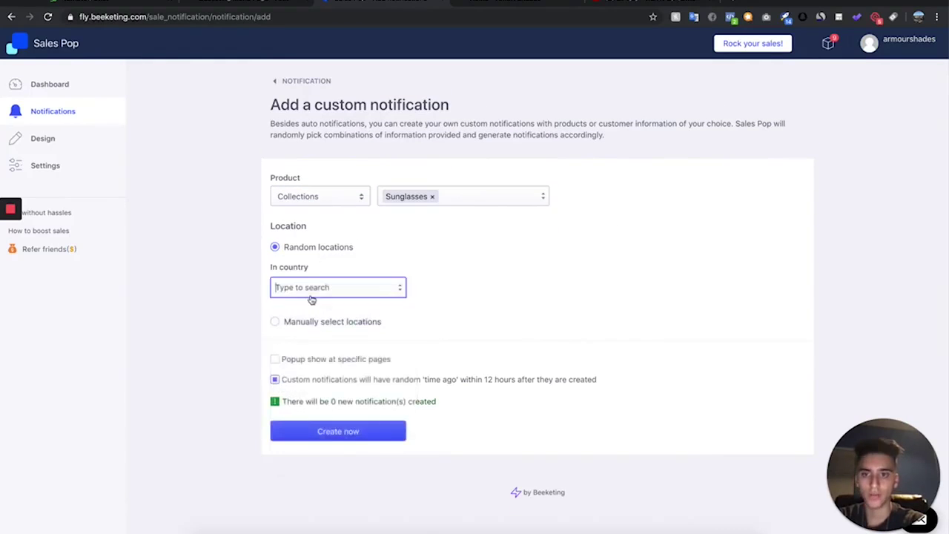
{"action": "type", "text": "United"}
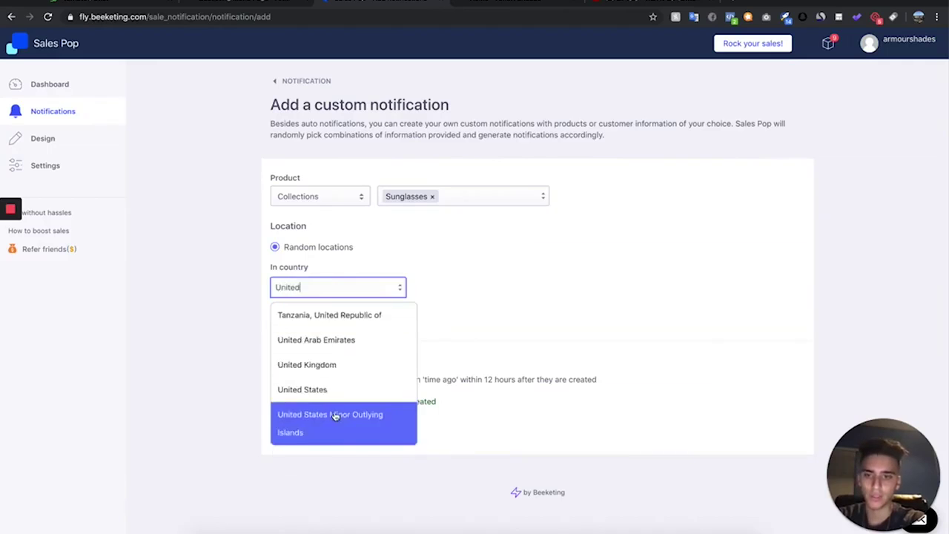
{"action": "left_click", "coordinate": [341, 390]}
{"action": "left_click", "coordinate": [456, 318]}
{"action": "left_click", "coordinate": [334, 288]}
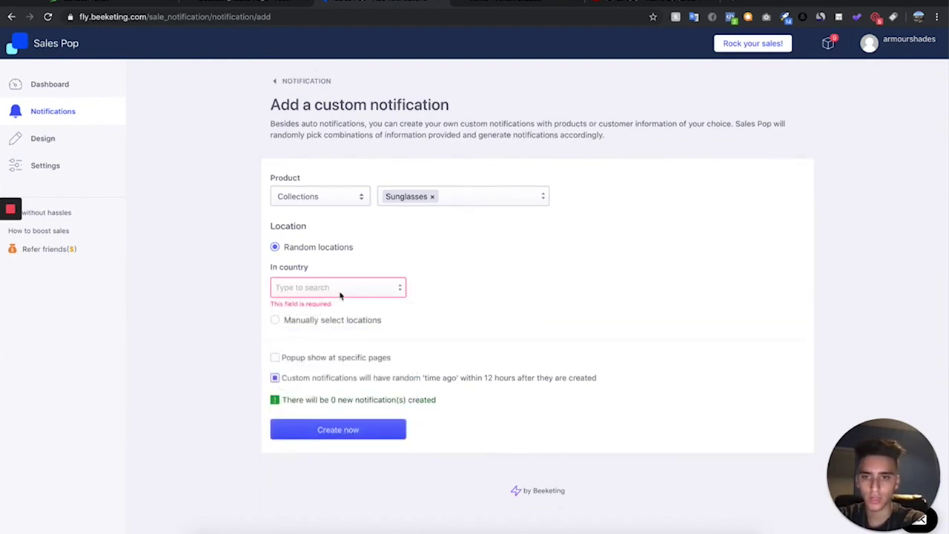
{"action": "left_click", "coordinate": [340, 296]}
{"action": "type", "text": "United"}
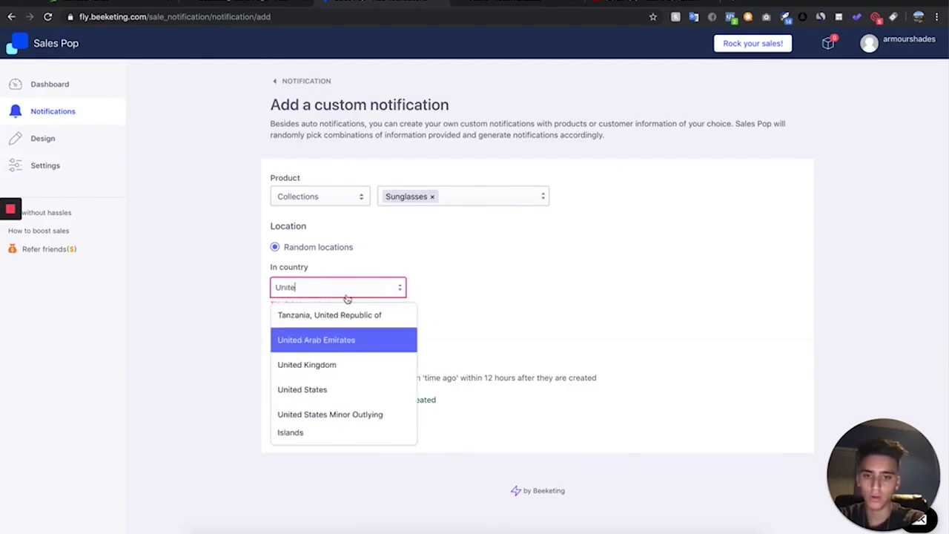
{"action": "left_click", "coordinate": [352, 389]}
Step: Add United Kingdom and Canada to the countries used for the notification's random locations
{"action": "type", "text": "United"}
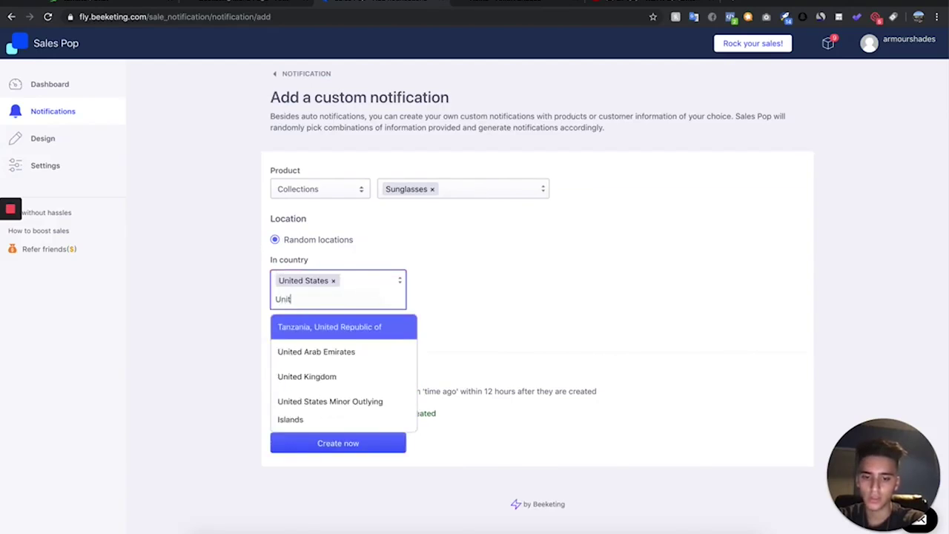
{"action": "left_click", "coordinate": [360, 377]}
{"action": "type", "text": "Canada"}
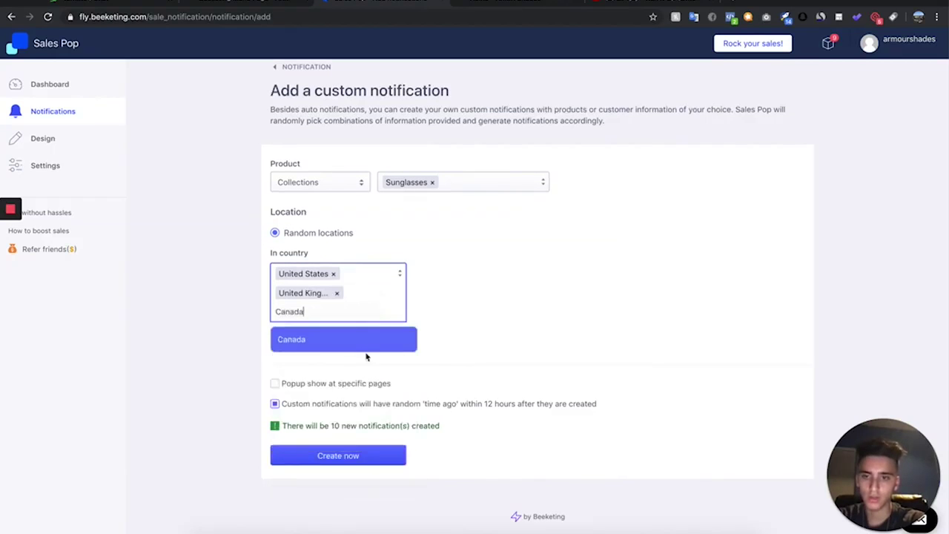
{"action": "left_click", "coordinate": [365, 356]}
{"action": "left_click", "coordinate": [539, 375]}
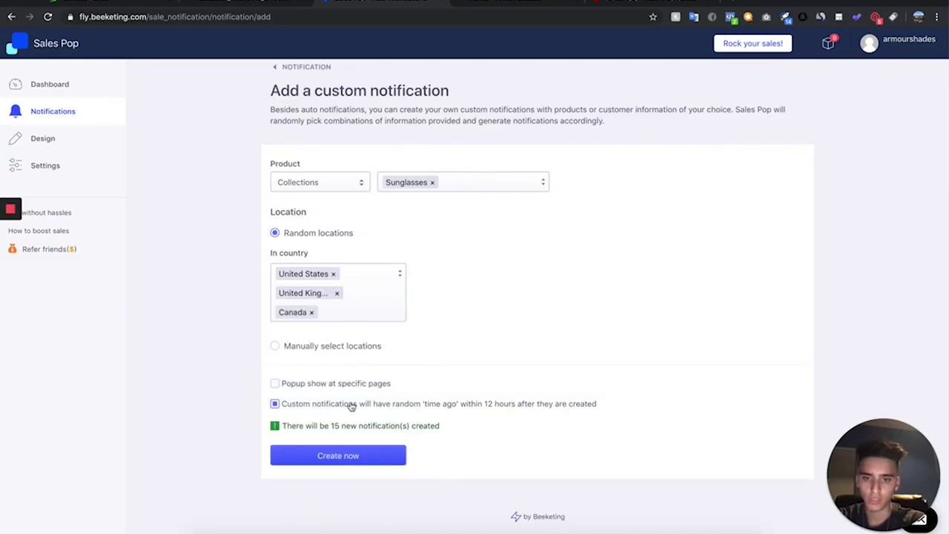
Step: Create the custom notifications with the random 'time ago' option turned off and look through the notifications list
{"action": "left_click", "coordinate": [352, 406]}
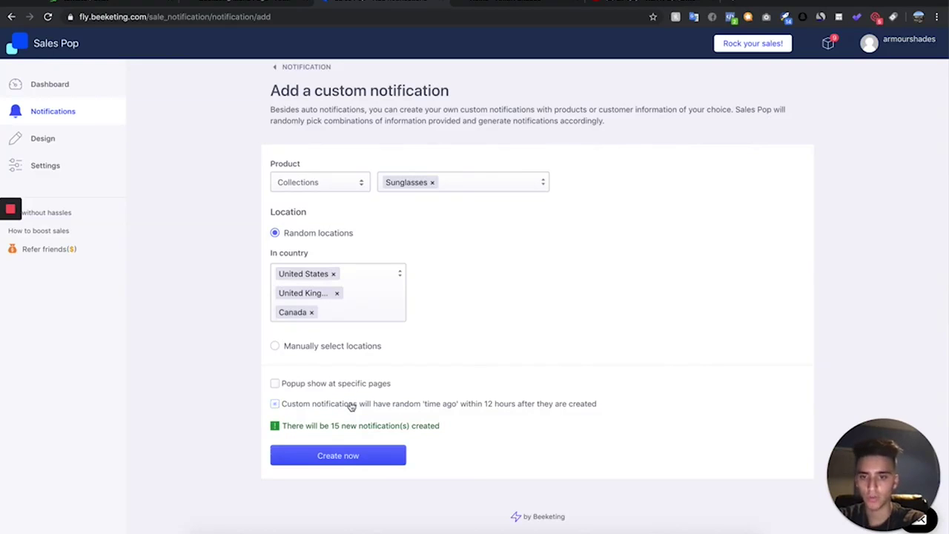
{"action": "left_click", "coordinate": [346, 459]}
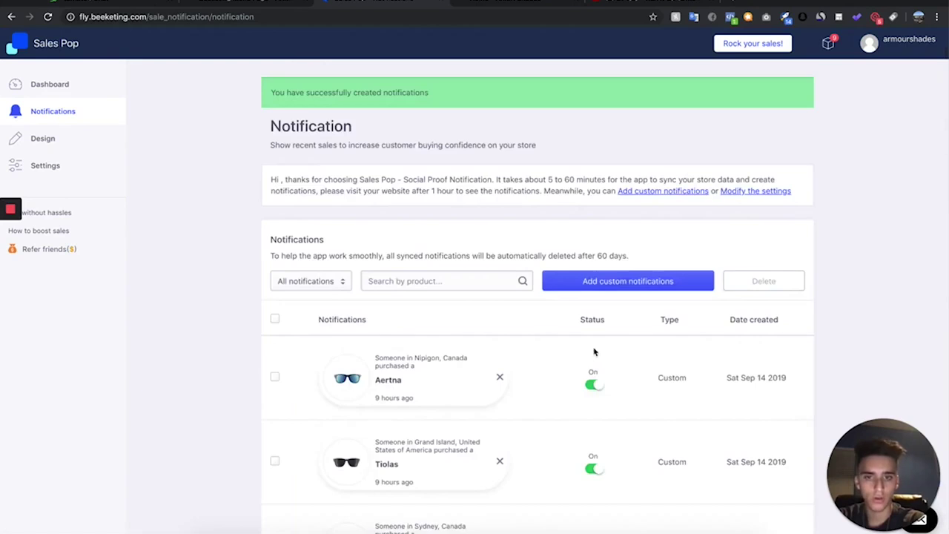
{"action": "scroll", "coordinate": [594, 351], "scroll_direction": "down", "scroll_amount": 1}
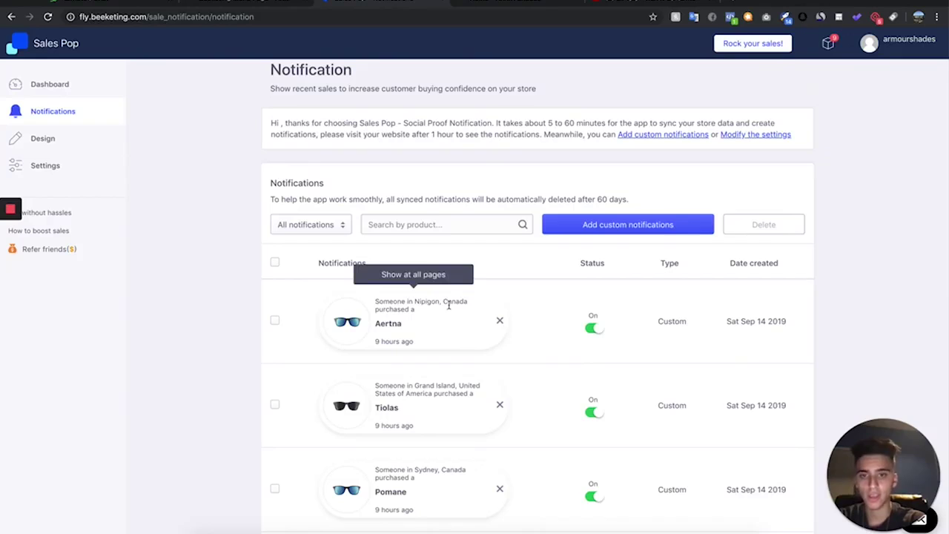
{"action": "scroll", "coordinate": [460, 347], "scroll_direction": "down", "scroll_amount": 1}
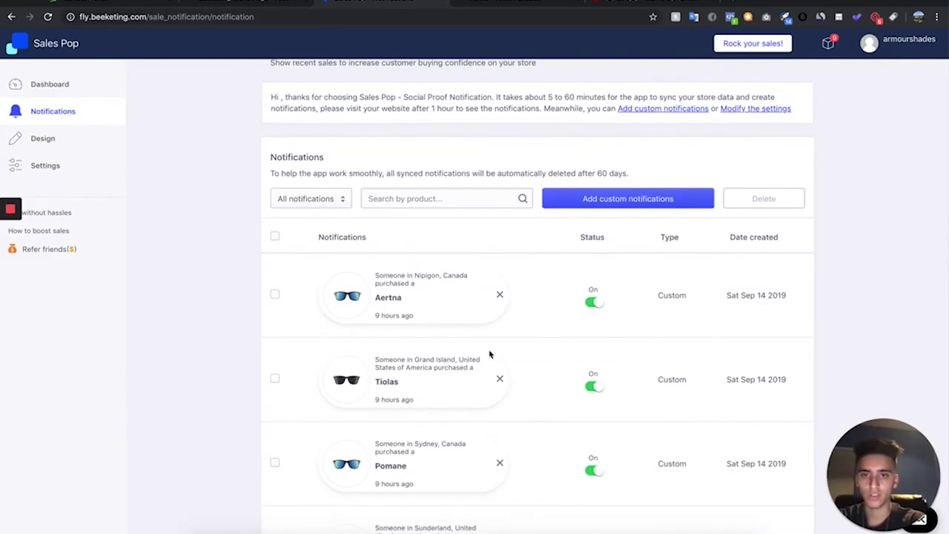
{"action": "scroll", "coordinate": [584, 350], "scroll_direction": "down", "scroll_amount": 1}
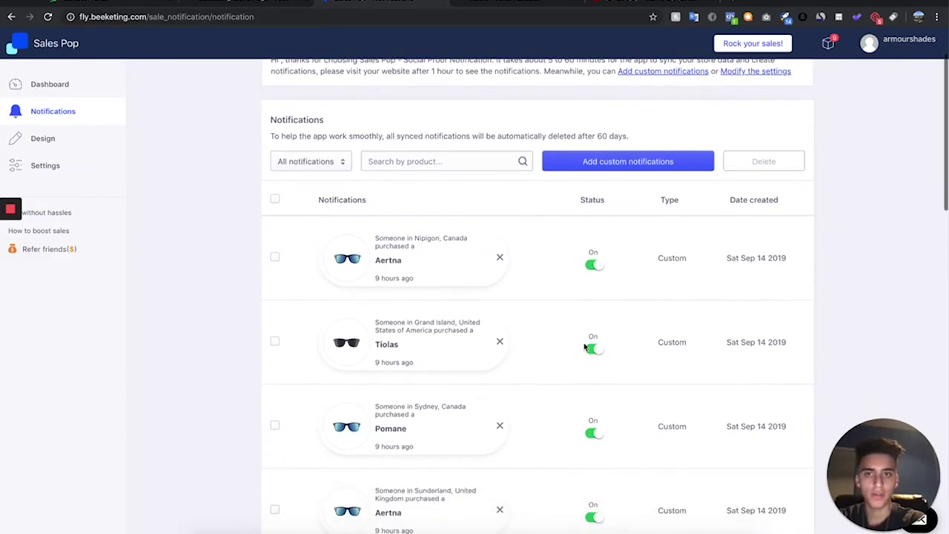
Step: Set the notification display time to 3 seconds in Sales Pop's general display settings and save
{"action": "left_click", "coordinate": [64, 166]}
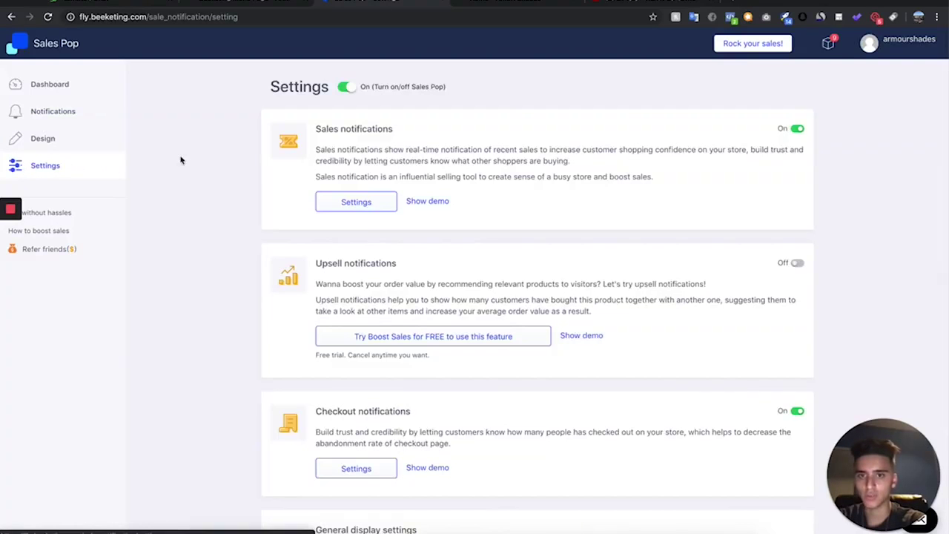
{"action": "scroll", "coordinate": [383, 197], "scroll_direction": "down", "scroll_amount": 2}
{"action": "scroll", "coordinate": [386, 201], "scroll_direction": "up", "scroll_amount": 2}
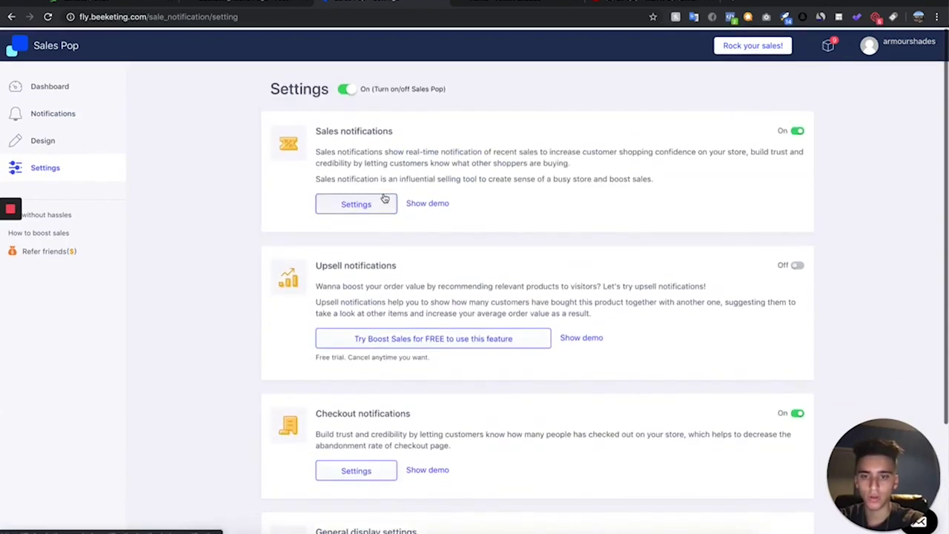
{"action": "scroll", "coordinate": [382, 297], "scroll_direction": "down", "scroll_amount": 4}
{"action": "left_click", "coordinate": [376, 427]}
{"action": "scroll", "coordinate": [378, 333], "scroll_direction": "down", "scroll_amount": 1}
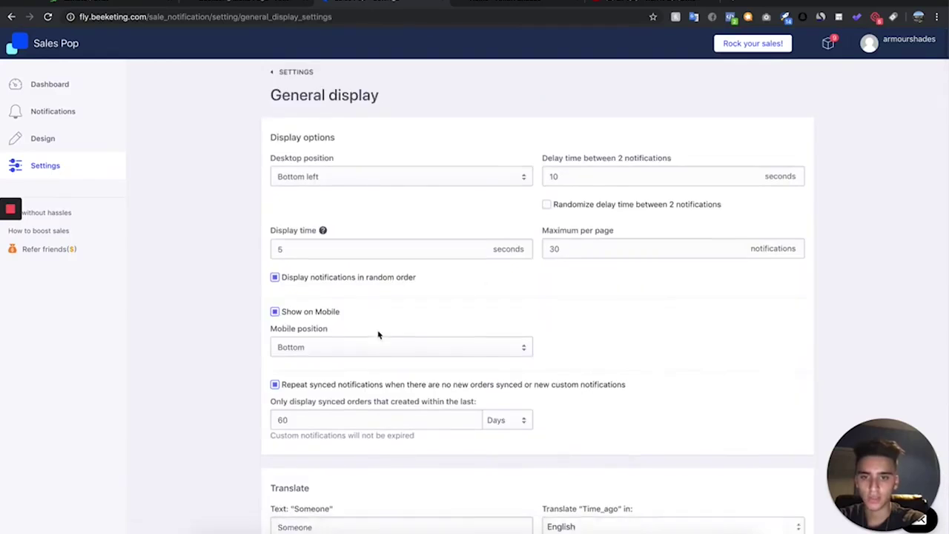
{"action": "scroll", "coordinate": [378, 335], "scroll_direction": "up", "scroll_amount": 2}
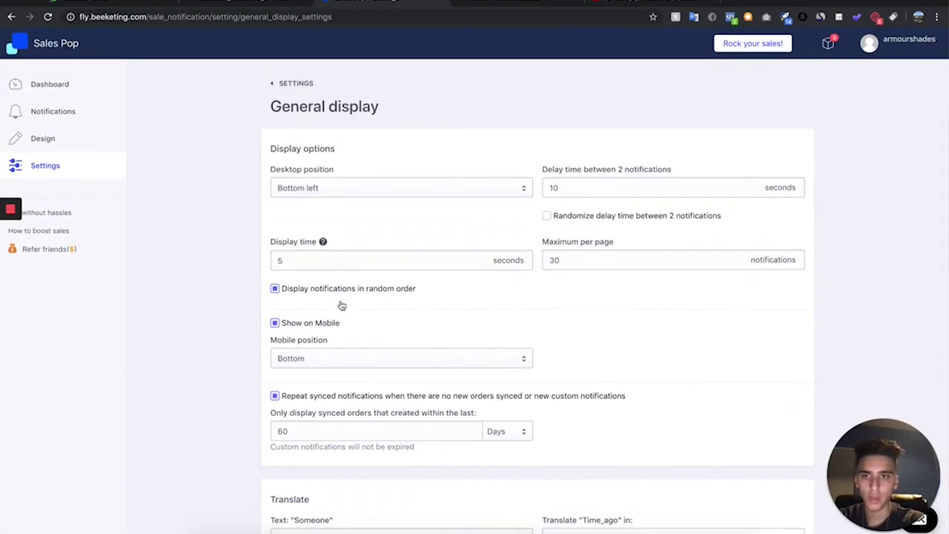
{"action": "scroll", "coordinate": [366, 333], "scroll_direction": "down", "scroll_amount": 5}
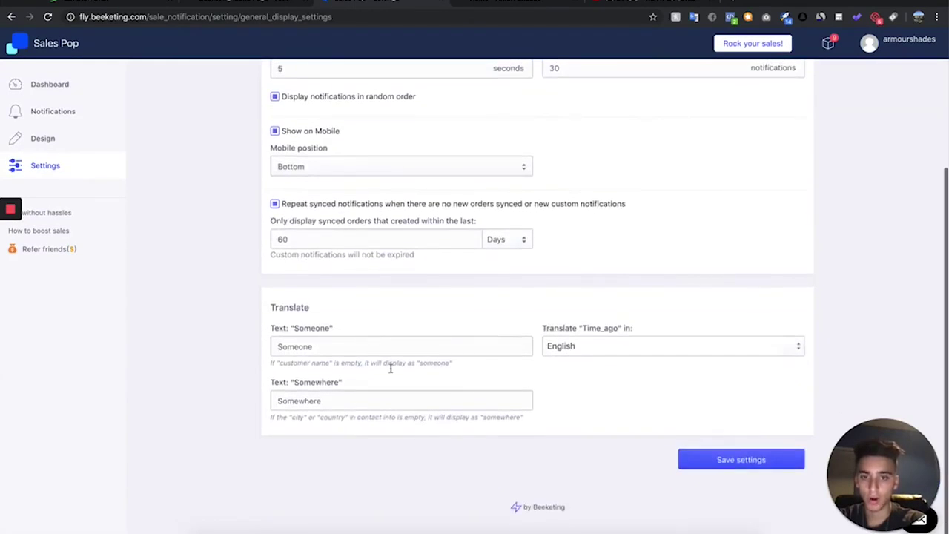
{"action": "scroll", "coordinate": [400, 349], "scroll_direction": "up", "scroll_amount": 4}
{"action": "double_click", "coordinate": [319, 258]}
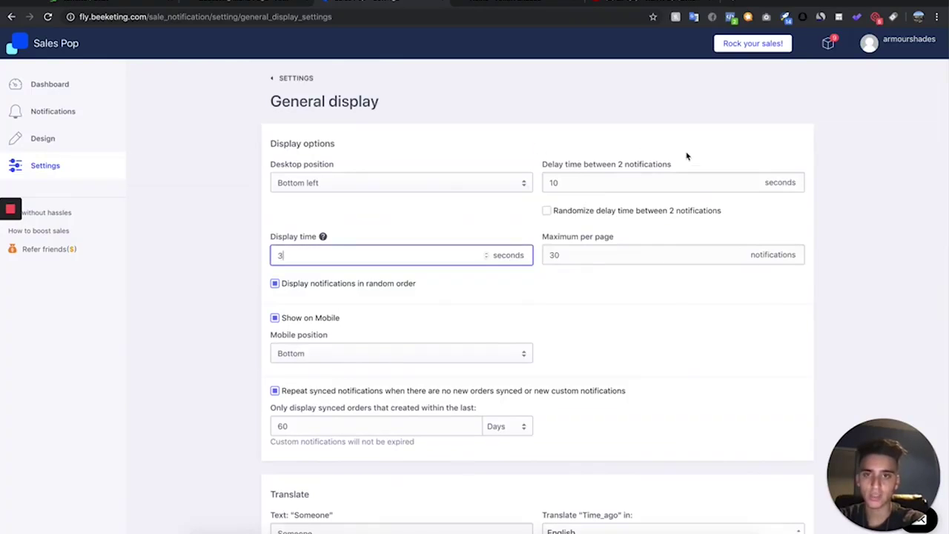
{"action": "scroll", "coordinate": [643, 161], "scroll_direction": "down", "scroll_amount": 5}
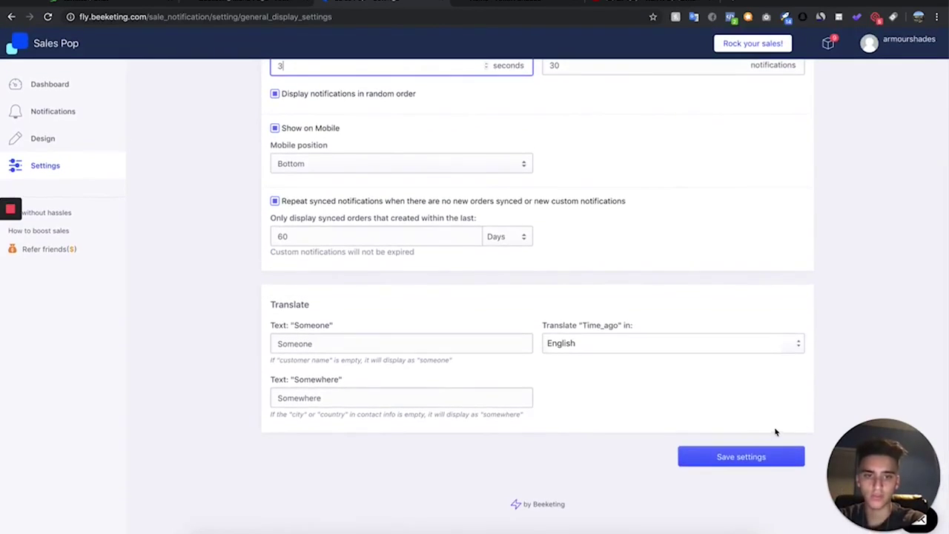
{"action": "left_click", "coordinate": [771, 464]}
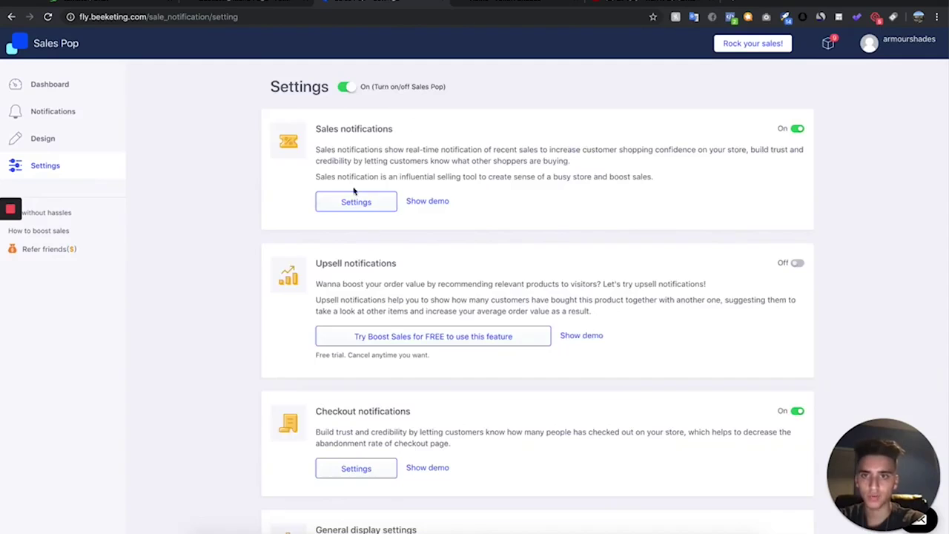
Step: Clear the Time text from the sales notifications message and save the settings
{"action": "left_click", "coordinate": [370, 203]}
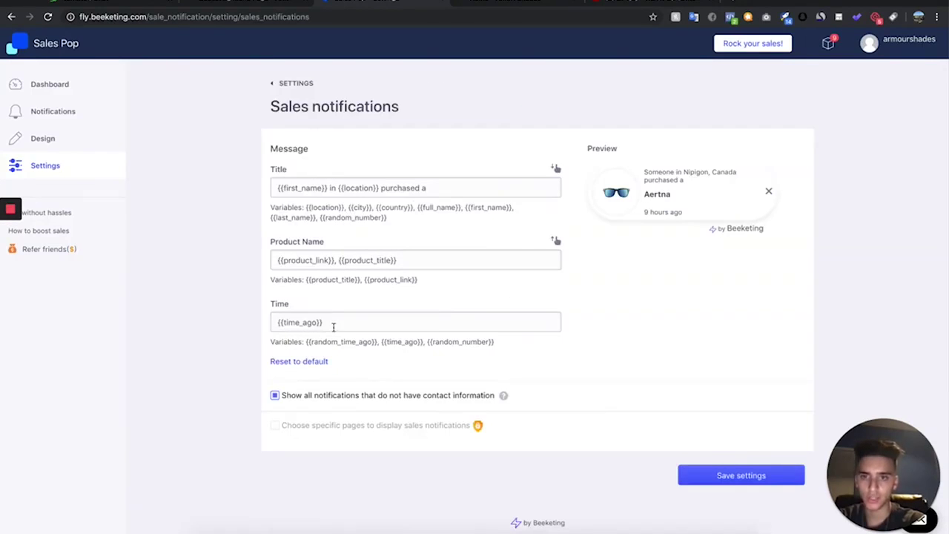
{"action": "left_click_drag", "start_coordinate": [334, 327], "coordinate": [131, 301]}
{"action": "type", "text": "{"}
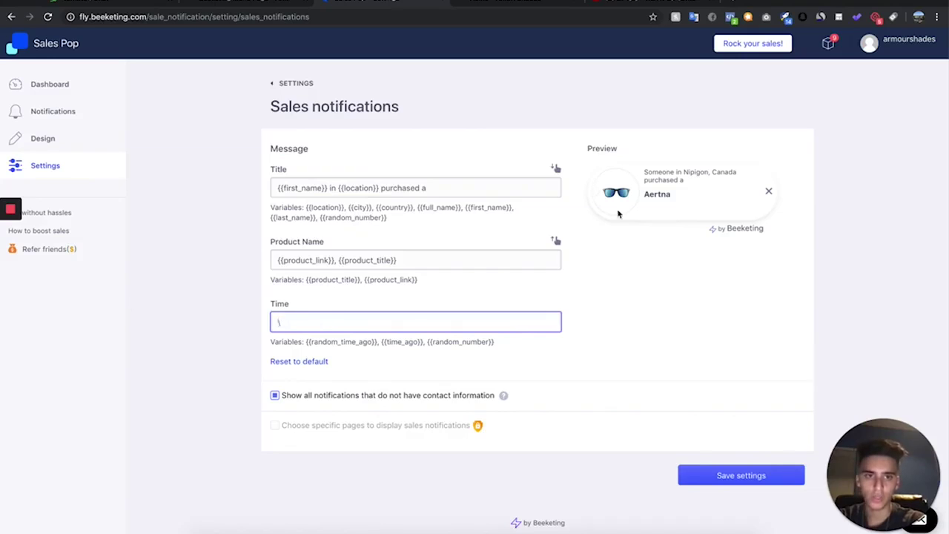
{"action": "key", "text": "ctrl+z"}
{"action": "key", "text": "BackSpace"}
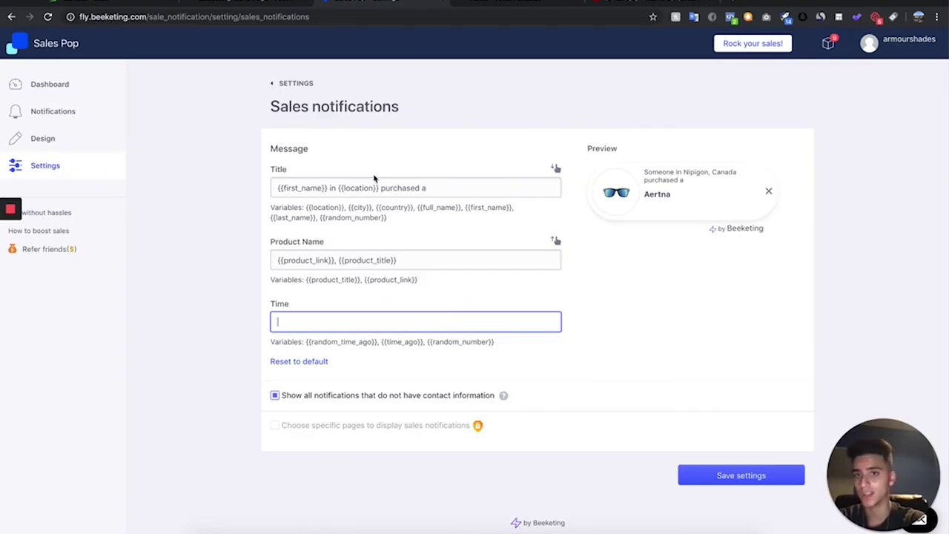
{"action": "key", "text": "ctrl+z"}
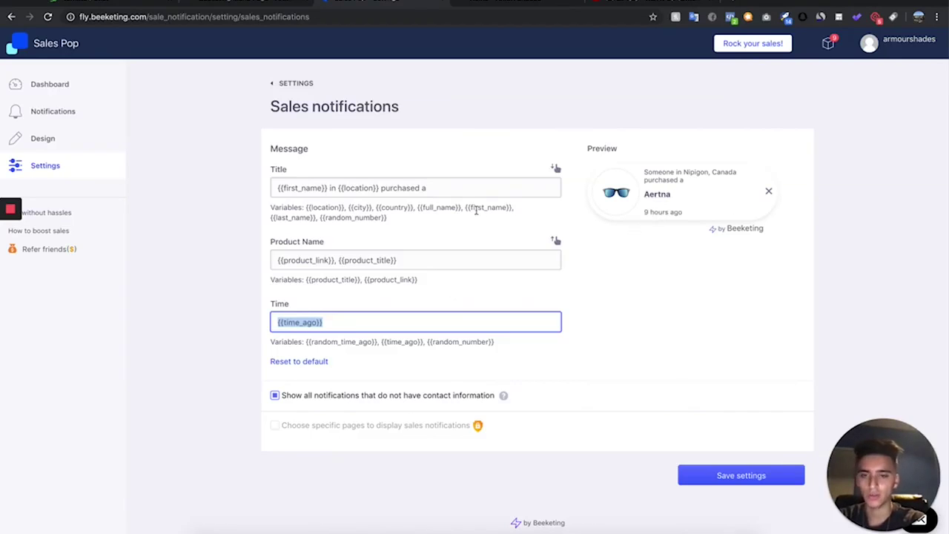
{"action": "key", "text": "BackSpace"}
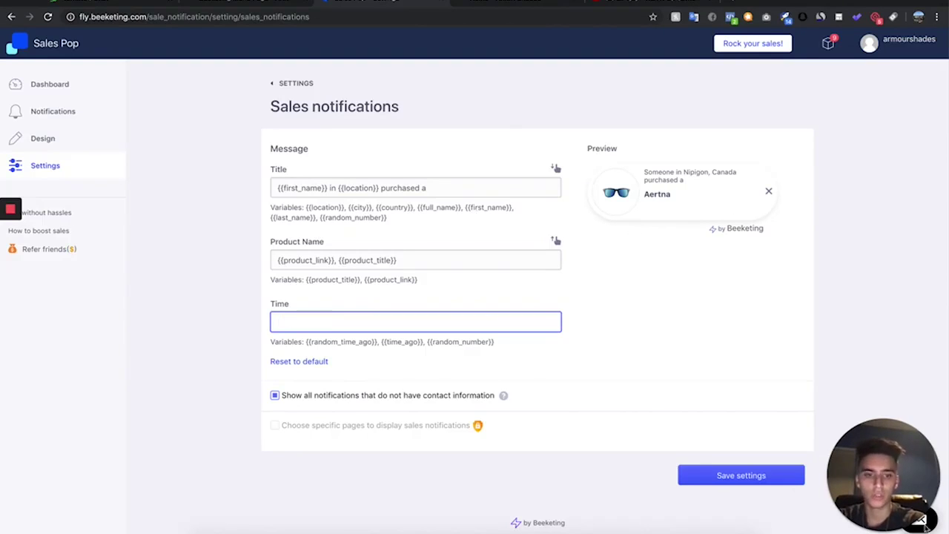
{"action": "left_click", "coordinate": [703, 473]}
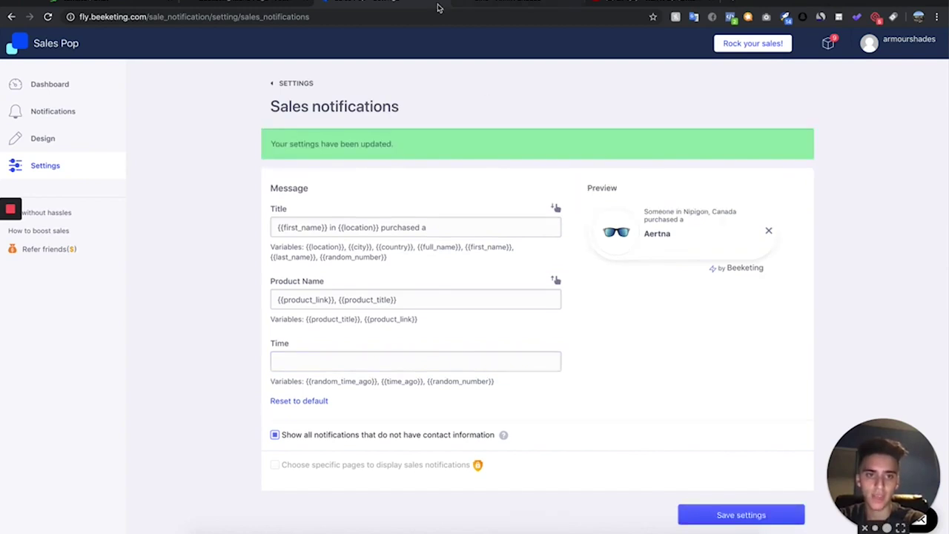
Step: Reload the storefront home page and check how the sales notification popup appears
{"action": "left_click", "coordinate": [479, 11]}
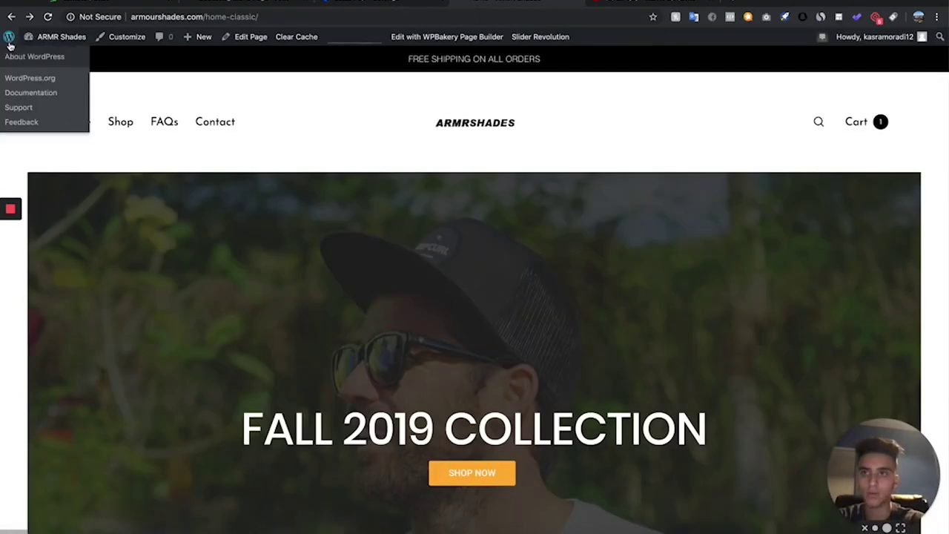
{"action": "key", "text": "super+r"}
{"action": "scroll", "coordinate": [442, 213], "scroll_direction": "down", "scroll_amount": 15}
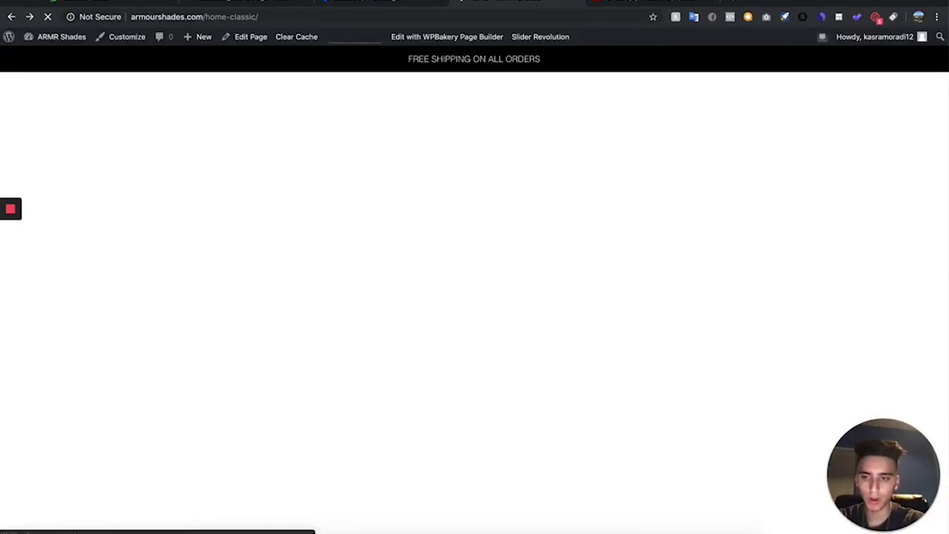
{"action": "scroll", "coordinate": [608, 174], "scroll_direction": "down", "scroll_amount": 3}
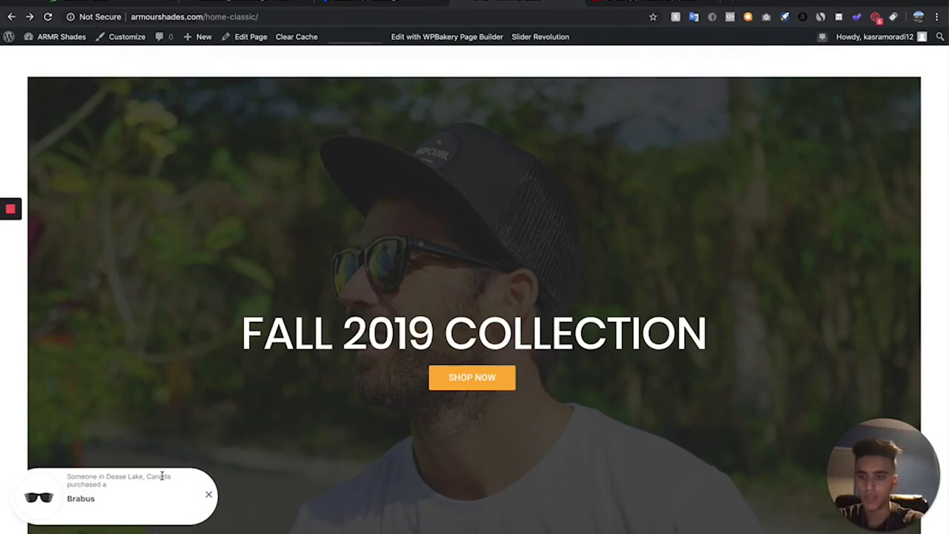
Step: Examine how the sales notification popups appear and change over the storefront home page
{"action": "scroll", "coordinate": [161, 476], "scroll_direction": "down", "scroll_amount": 1}
{"action": "scroll", "coordinate": [95, 500], "scroll_direction": "down", "scroll_amount": 1}
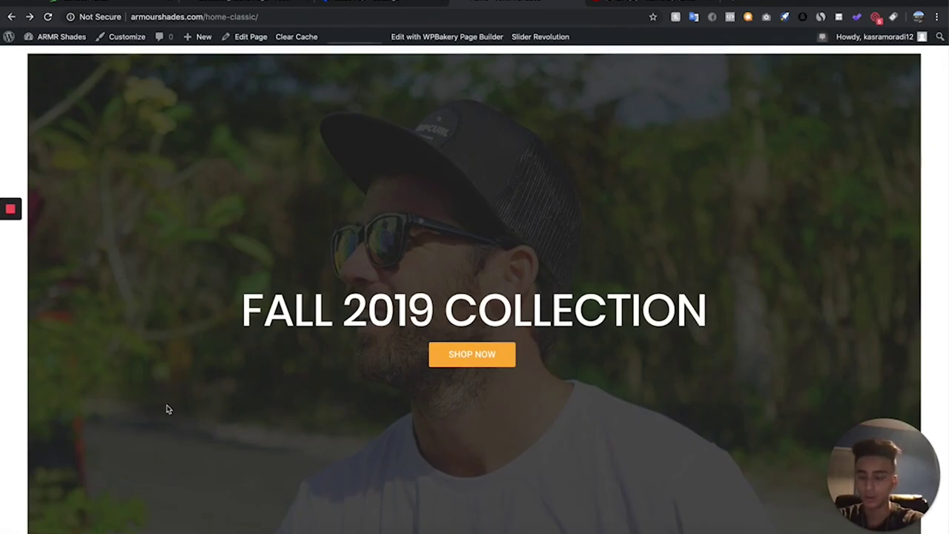
{"action": "scroll", "coordinate": [125, 474], "scroll_direction": "down", "scroll_amount": 1}
{"action": "scroll", "coordinate": [112, 486], "scroll_direction": "up", "scroll_amount": 3}
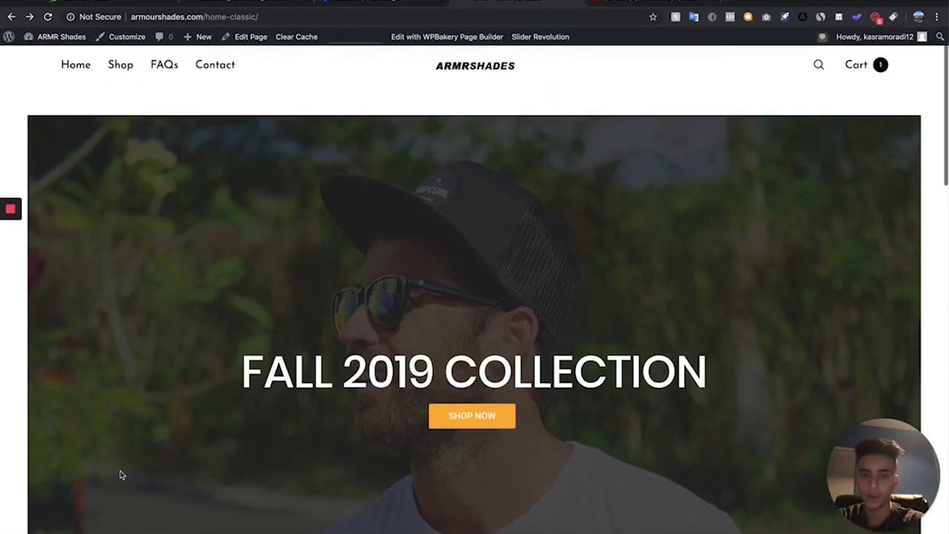
{"action": "scroll", "coordinate": [109, 490], "scroll_direction": "up", "scroll_amount": 1}
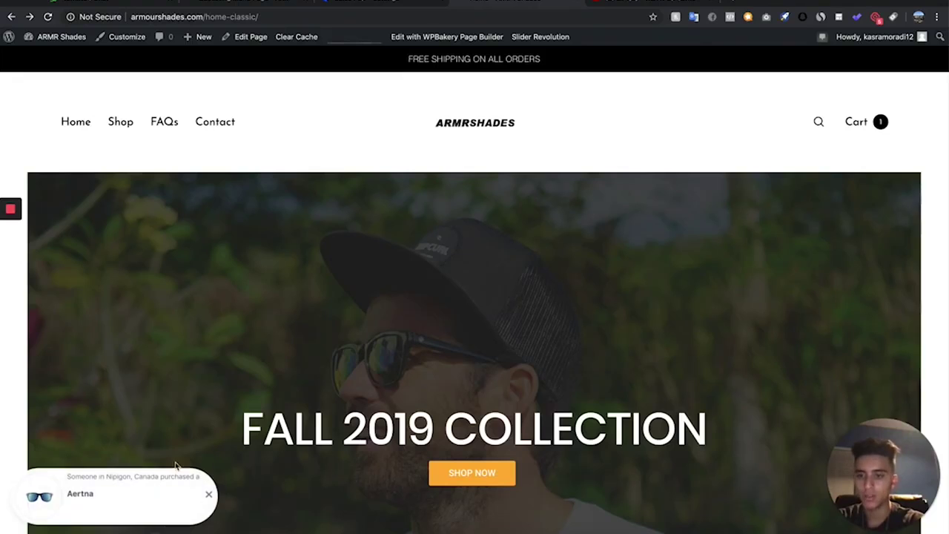
{"action": "scroll", "coordinate": [397, 409], "scroll_direction": "down", "scroll_amount": 5}
{"action": "scroll", "coordinate": [397, 410], "scroll_direction": "up", "scroll_amount": 5}
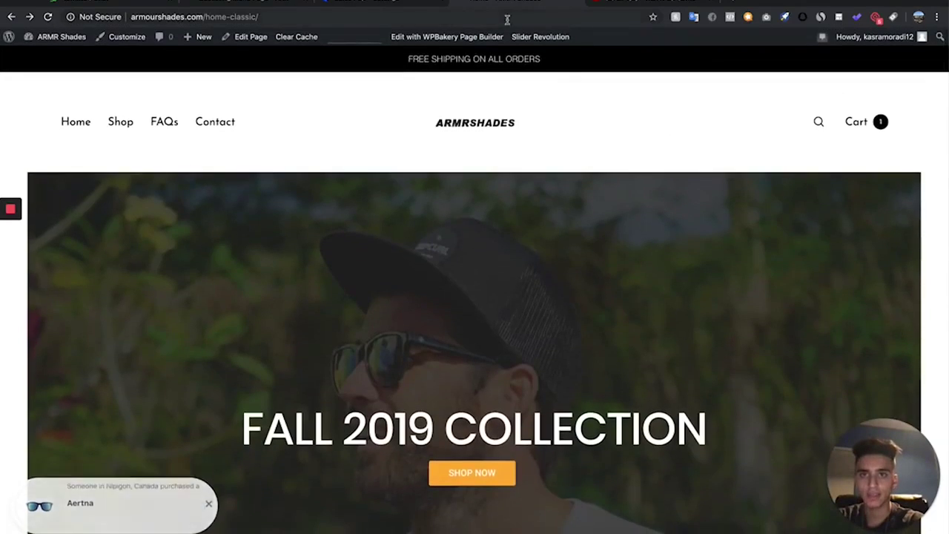
Step: Switch back to the Sales Pop sales notifications settings and save them again
{"action": "left_click", "coordinate": [375, 3]}
{"action": "left_click", "coordinate": [750, 474]}
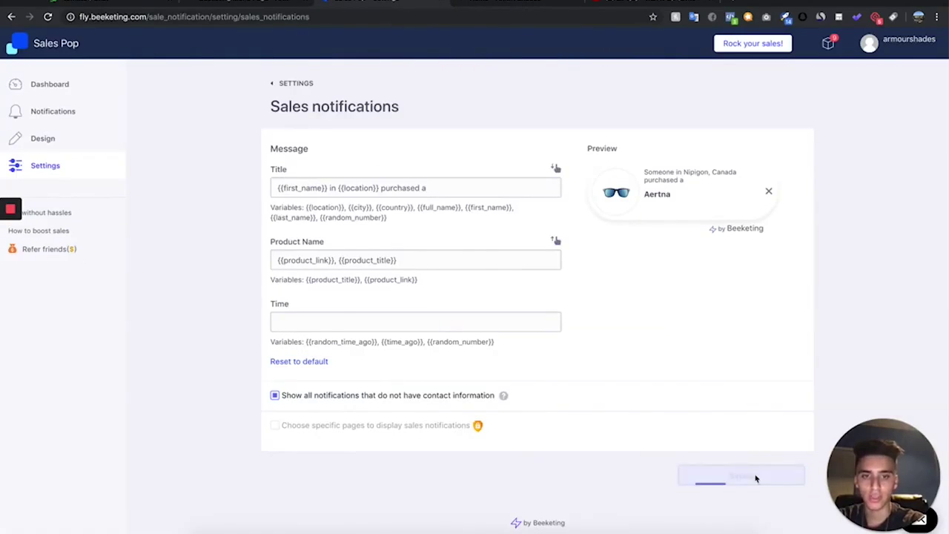
Step: In the WordPress admin, search the plugin directory for "reviews"
{"action": "left_click", "coordinate": [444, 5]}
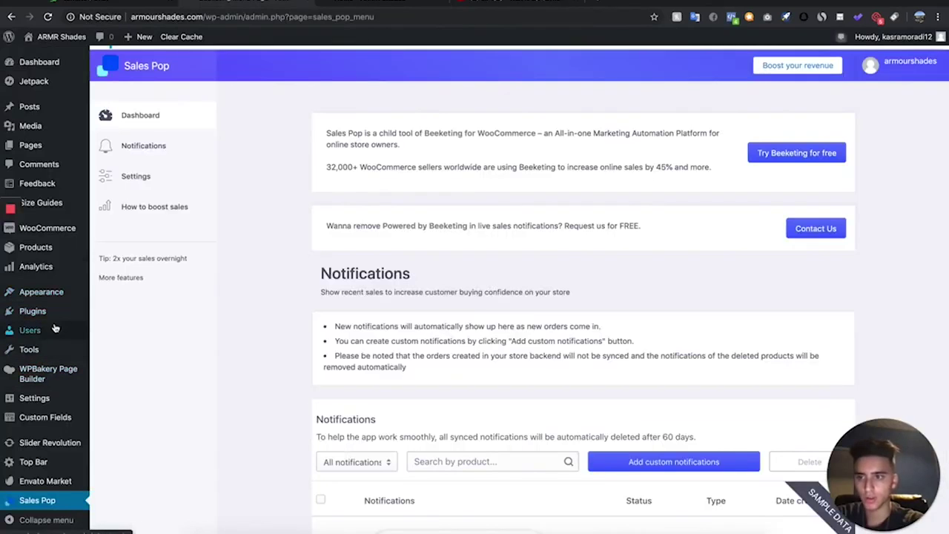
{"action": "left_click", "coordinate": [66, 314]}
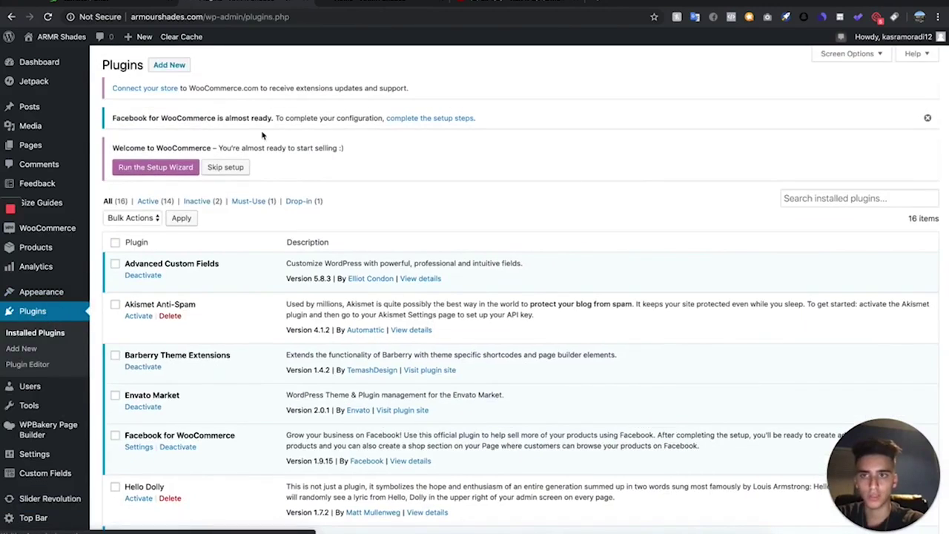
{"action": "left_click", "coordinate": [169, 66]}
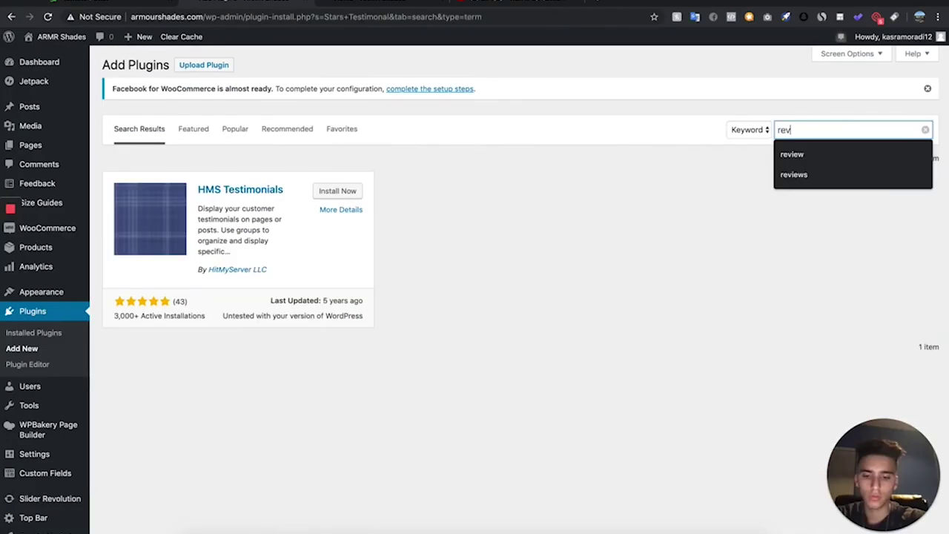
{"action": "type", "text": "ews"}
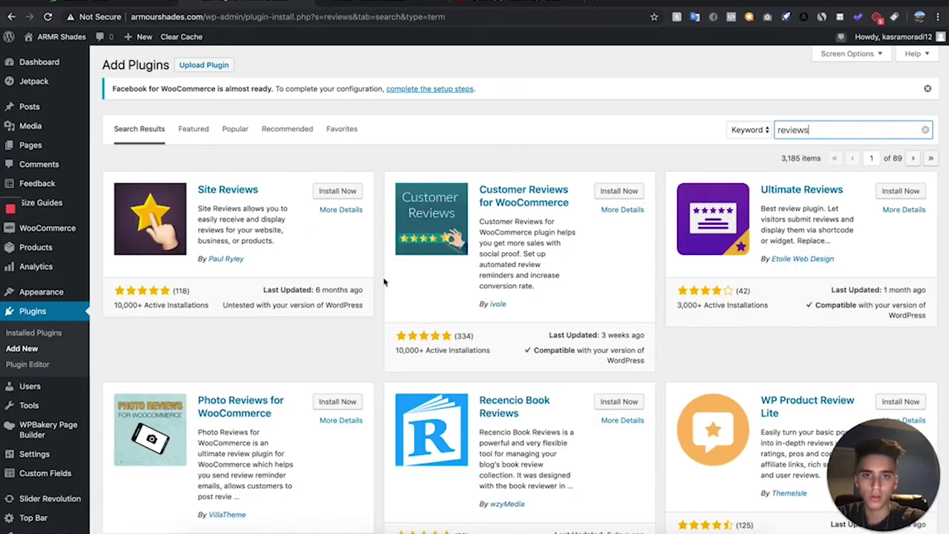
Step: Install and activate the Free Responsive Testimonials, Social Proof, and Customer Reviews – Stars Testimonials plugin from the search results
{"action": "scroll", "coordinate": [384, 282], "scroll_direction": "down", "scroll_amount": 5}
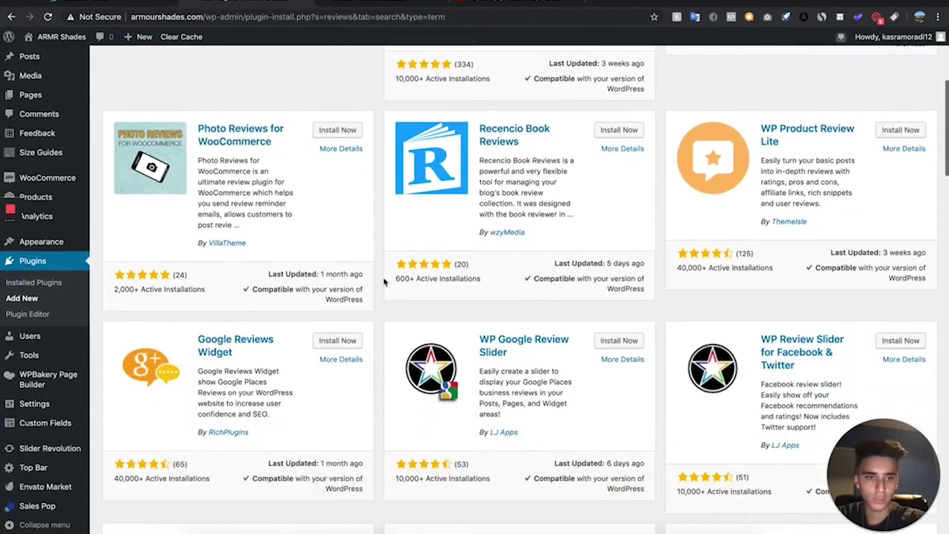
{"action": "scroll", "coordinate": [384, 281], "scroll_direction": "down", "scroll_amount": 10}
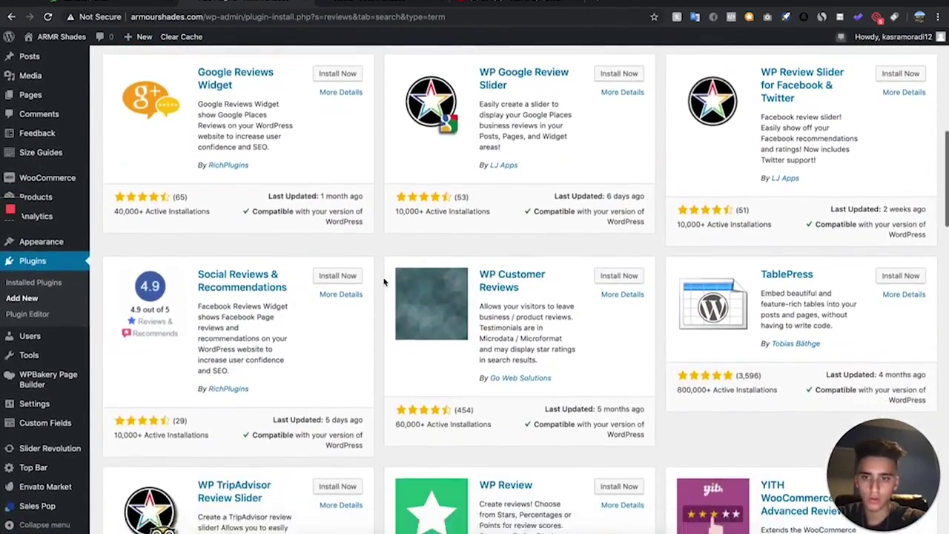
{"action": "scroll", "coordinate": [818, 325], "scroll_direction": "down", "scroll_amount": 1}
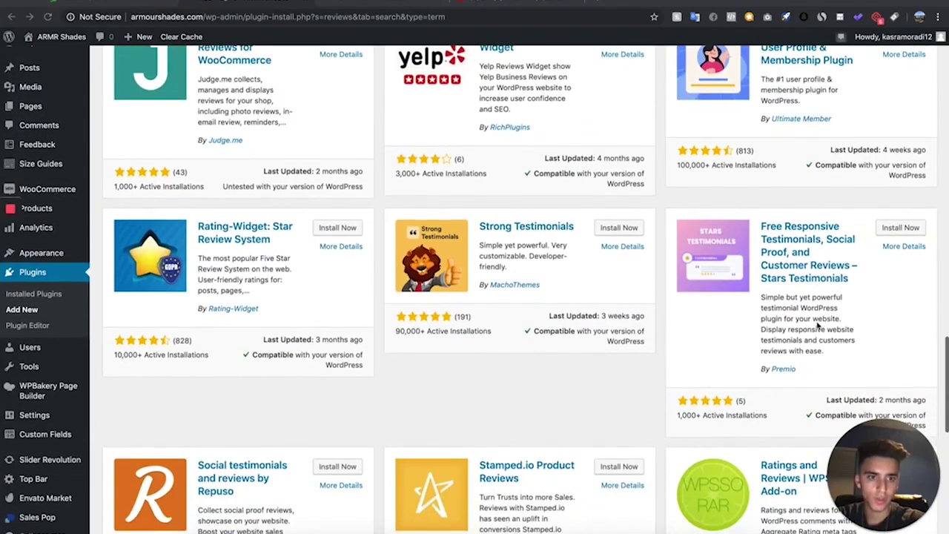
{"action": "left_click", "coordinate": [900, 229]}
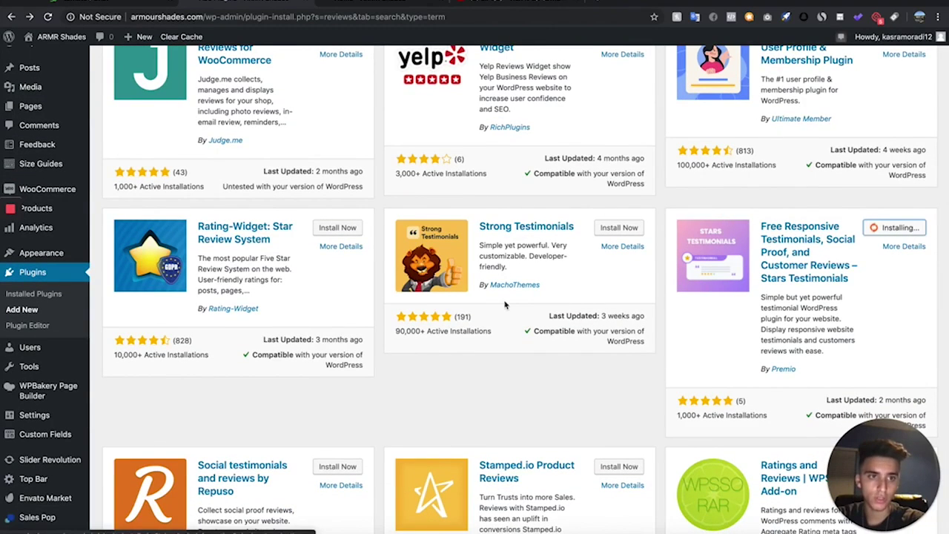
{"action": "scroll", "coordinate": [478, 306], "scroll_direction": "down", "scroll_amount": 2}
{"action": "scroll", "coordinate": [479, 307], "scroll_direction": "up", "scroll_amount": 4}
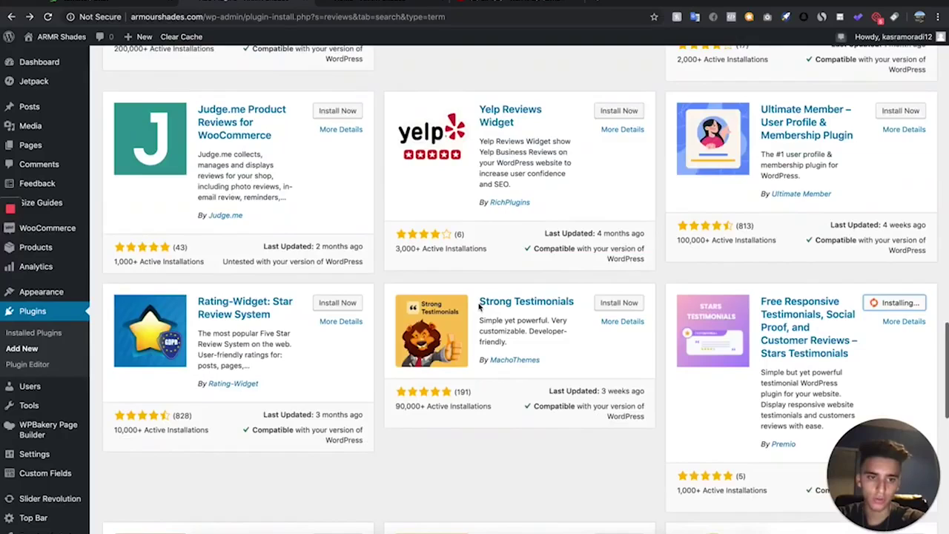
{"action": "scroll", "coordinate": [479, 306], "scroll_direction": "down", "scroll_amount": 2}
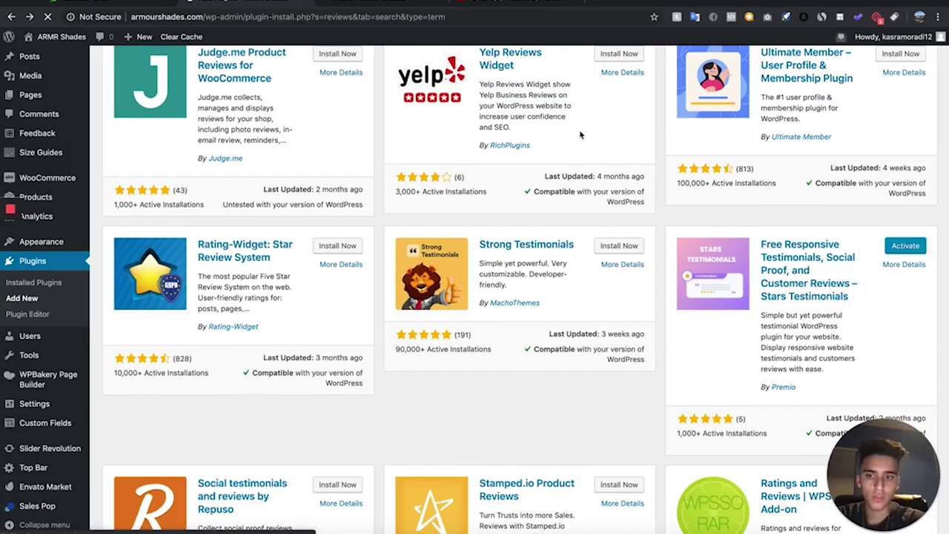
{"action": "scroll", "coordinate": [580, 134], "scroll_direction": "down", "scroll_amount": 2}
{"action": "scroll", "coordinate": [580, 134], "scroll_direction": "up", "scroll_amount": 4}
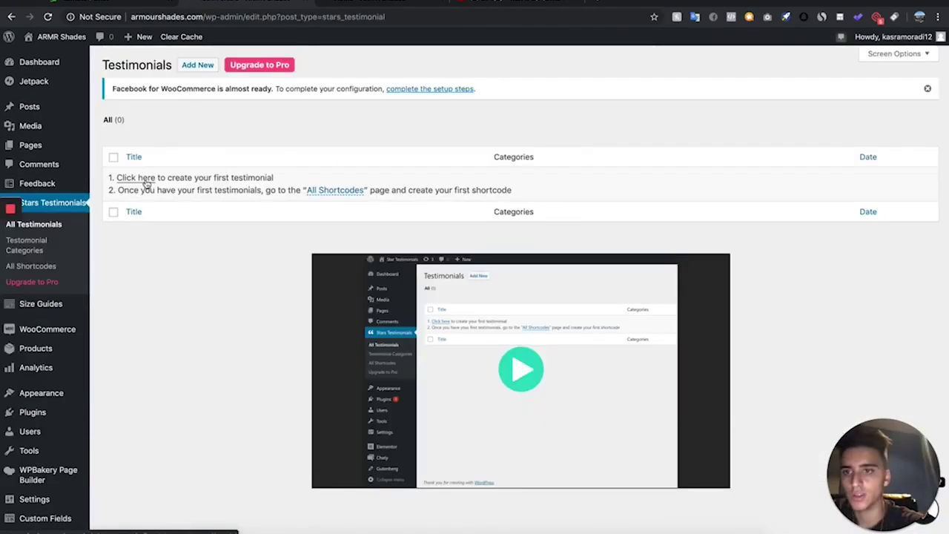
Step: Create the first testimonial and enter the client's name as its title
{"action": "left_click", "coordinate": [136, 178]}
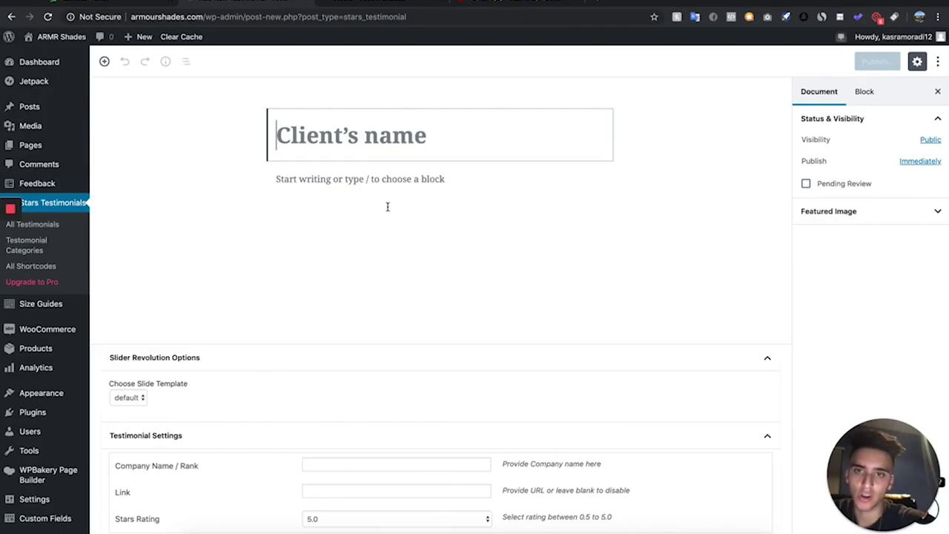
{"action": "type", "text": "Jack, R"}
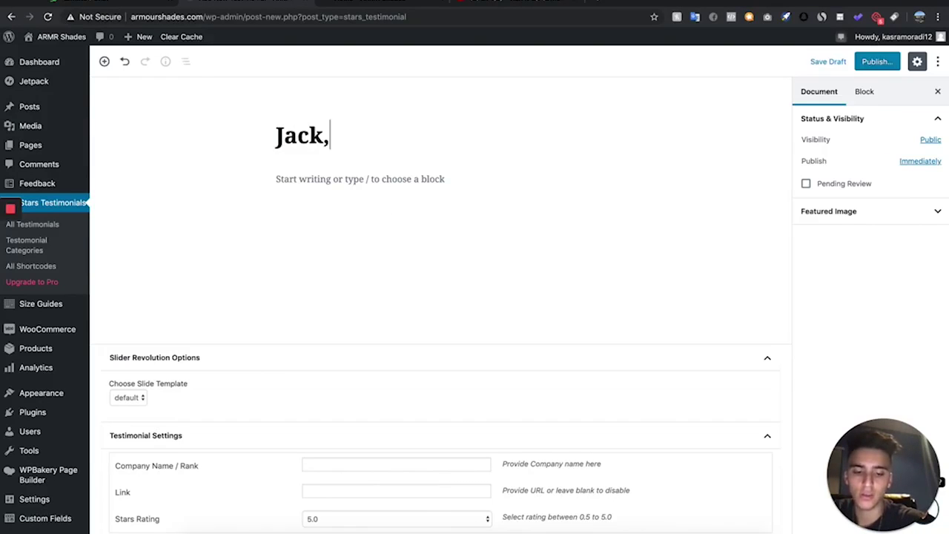
{"action": "type", "text": "."}
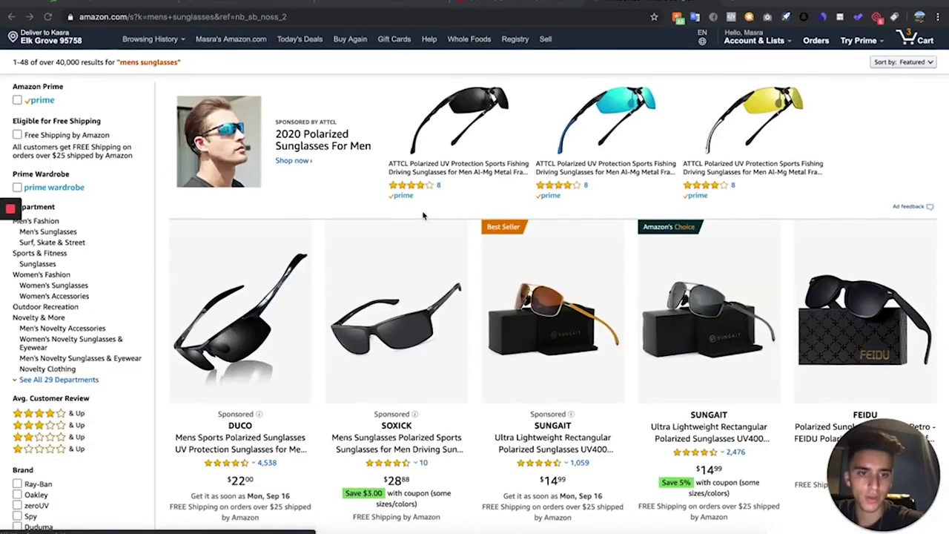
Step: On Amazon, open the PolarSpex Polarized 80's Retro Classic sunglasses from the men's sunglasses results and find their customer reviews
{"action": "scroll", "coordinate": [424, 213], "scroll_direction": "down", "scroll_amount": 7}
{"action": "scroll", "coordinate": [423, 215], "scroll_direction": "down", "scroll_amount": 3}
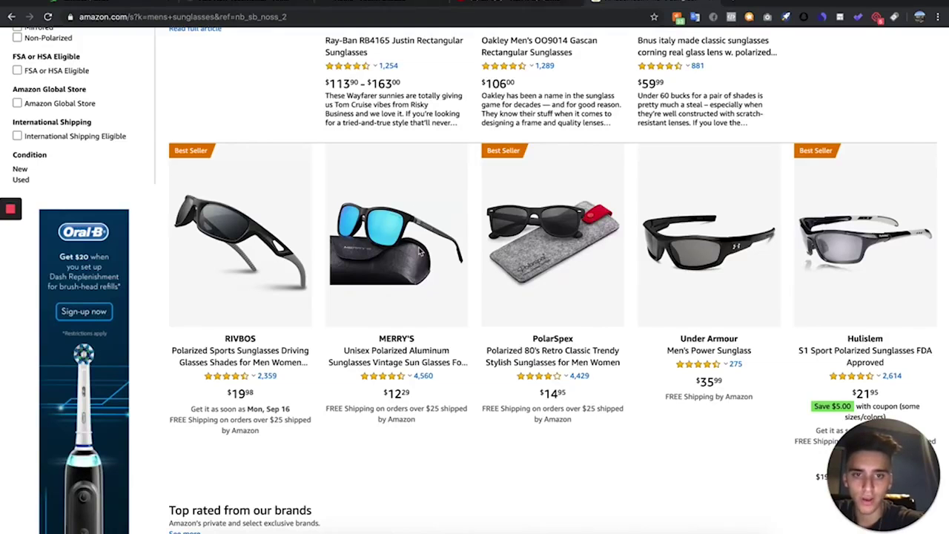
{"action": "left_click", "coordinate": [438, 372]}
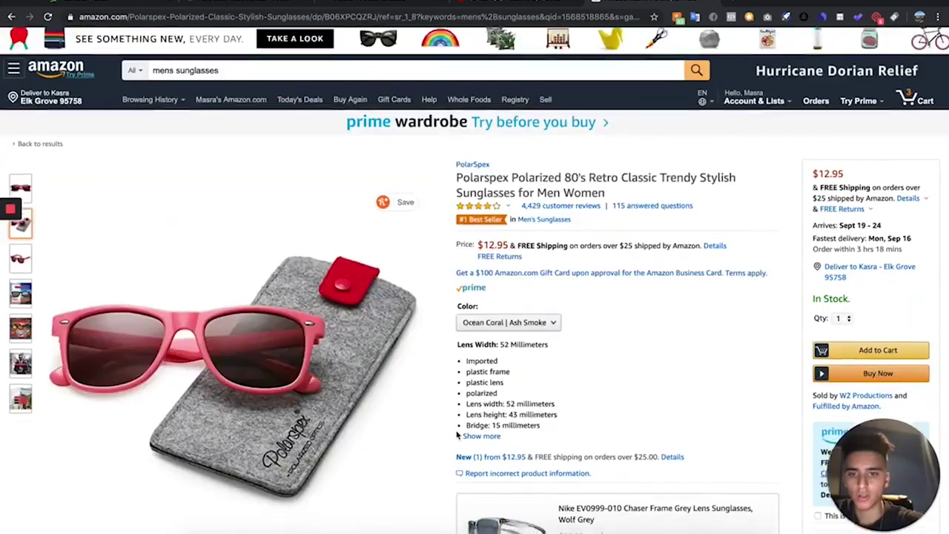
{"action": "scroll", "coordinate": [458, 436], "scroll_direction": "down", "scroll_amount": 20}
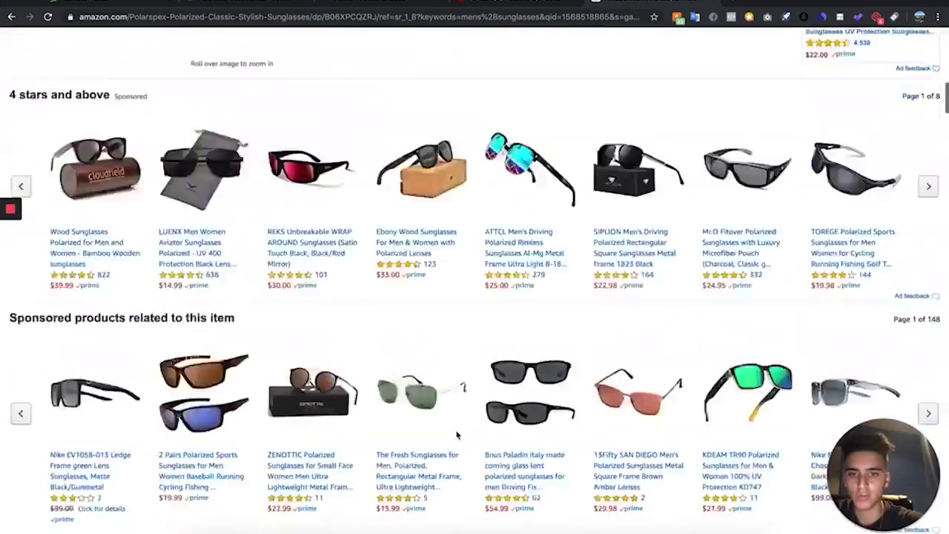
{"action": "scroll", "coordinate": [458, 435], "scroll_direction": "down", "scroll_amount": 20}
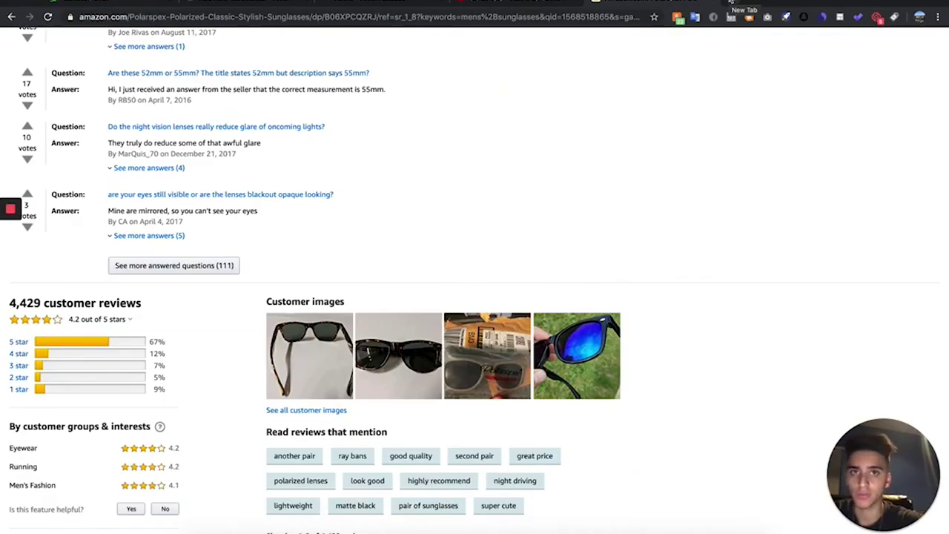
Step: Switch to the AliExpress sunglasses listing, show only customer reviews with photos, and download a buyer's photo of the glasses
{"action": "left_click", "coordinate": [731, 4]}
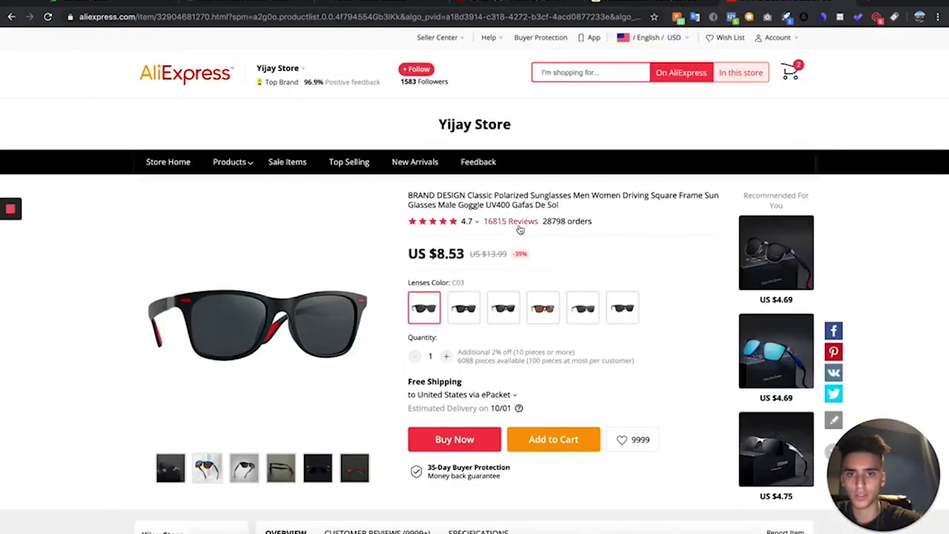
{"action": "left_click", "coordinate": [512, 220]}
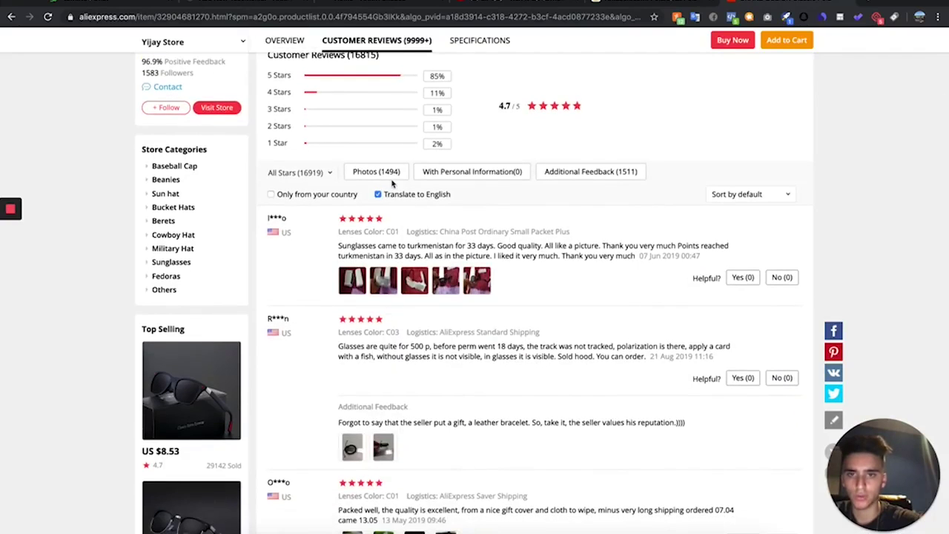
{"action": "left_click", "coordinate": [393, 172]}
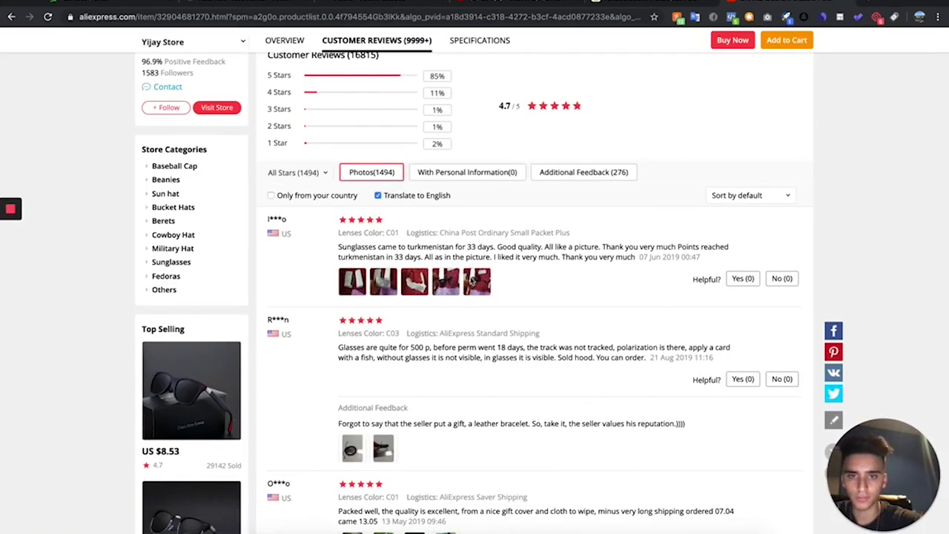
{"action": "scroll", "coordinate": [416, 422], "scroll_direction": "down", "scroll_amount": 3}
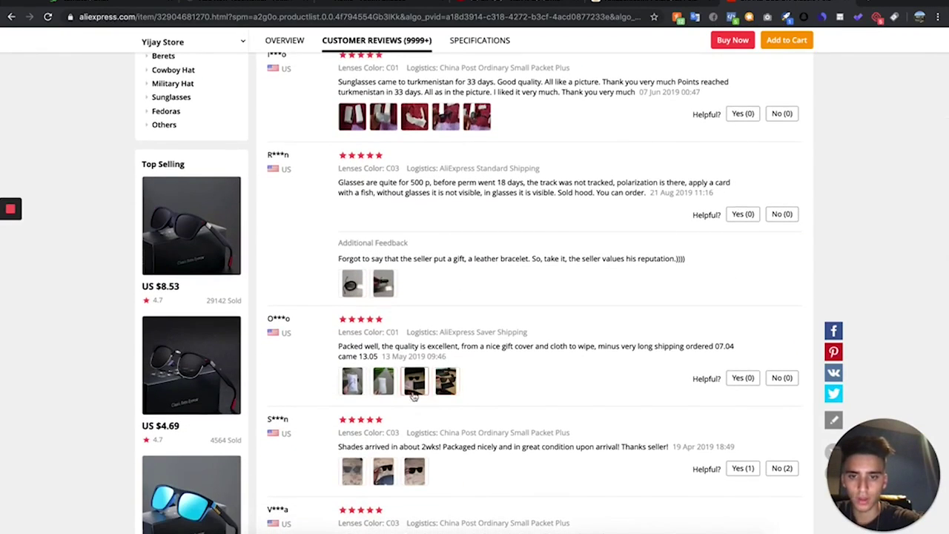
{"action": "left_click", "coordinate": [419, 482]}
{"action": "scroll", "coordinate": [443, 381], "scroll_direction": "down", "scroll_amount": 4}
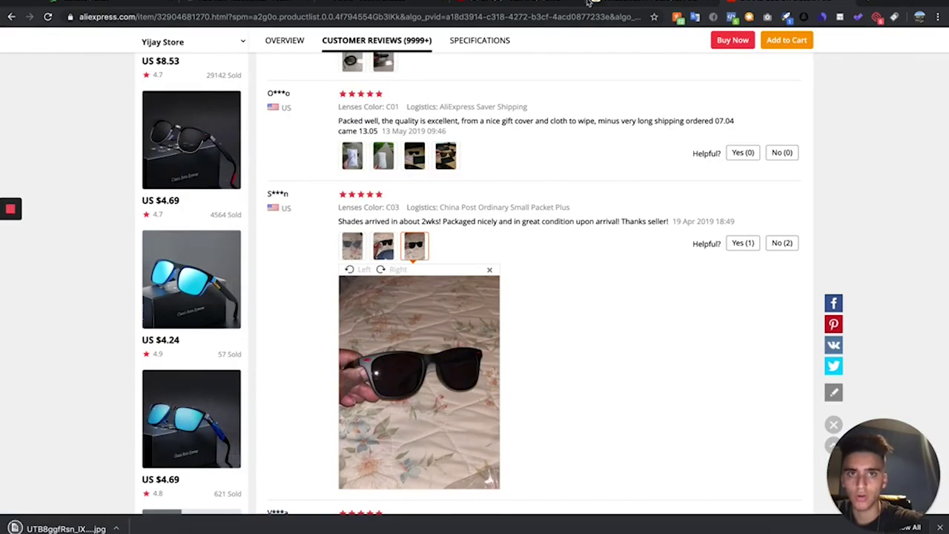
Step: Start the body paragraph of the testimonial draft, and filter the PolarSpex sunglasses' Amazon reviews to 5 stars only
{"action": "left_click", "coordinate": [217, 3]}
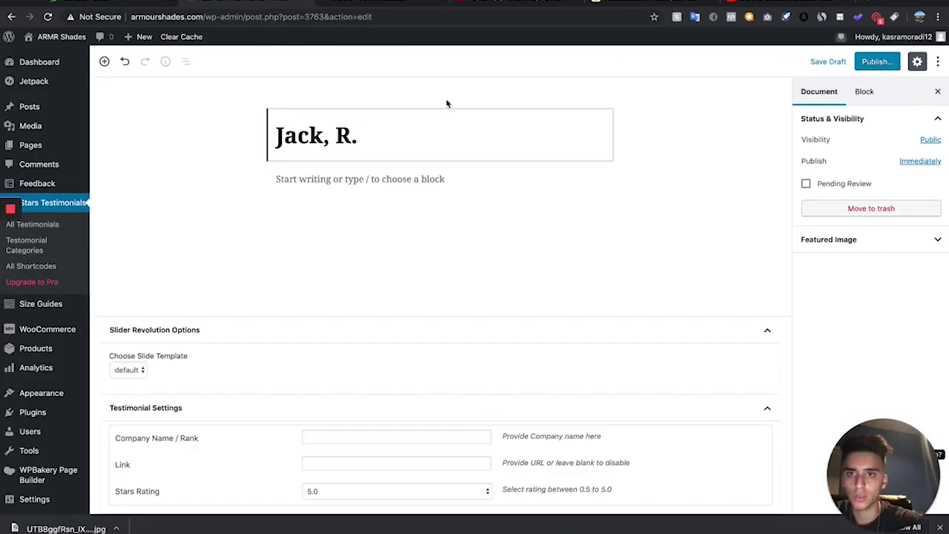
{"action": "left_click", "coordinate": [408, 176]}
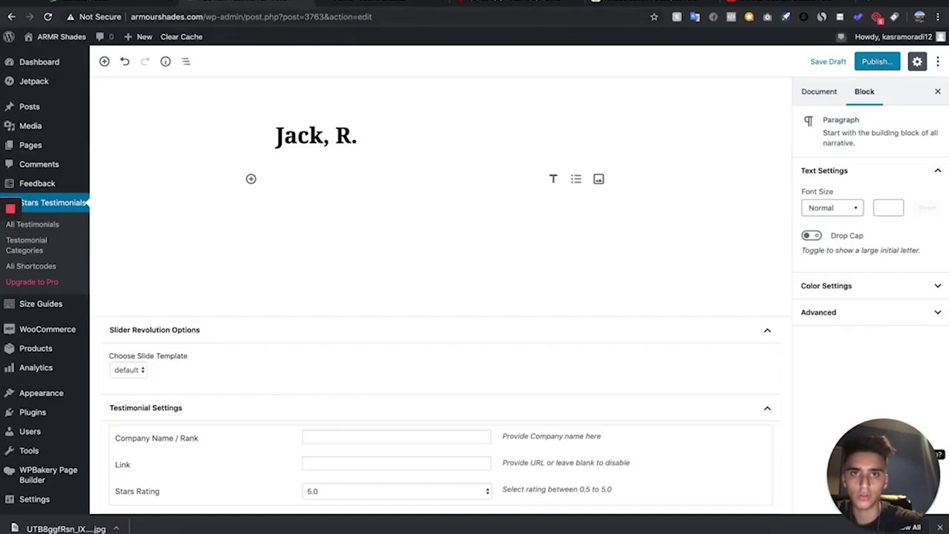
{"action": "left_click", "coordinate": [673, 7]}
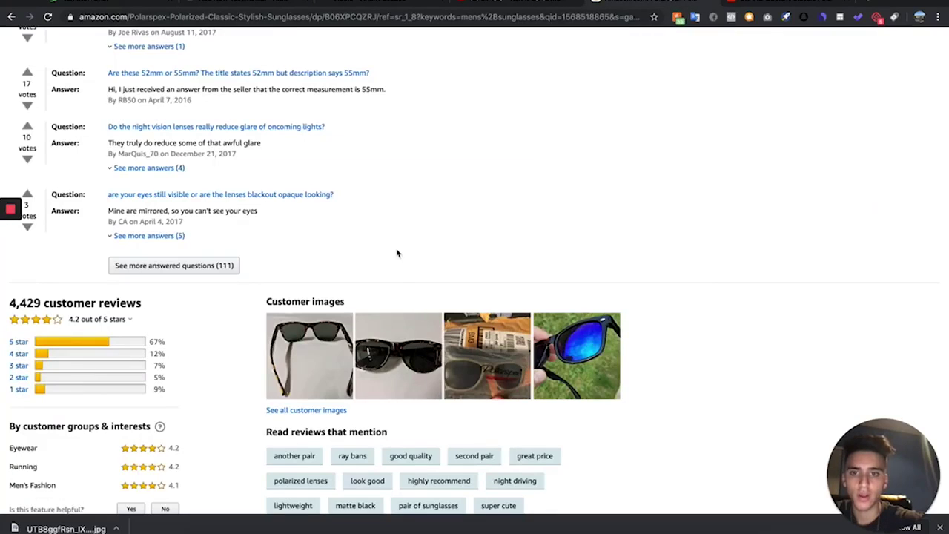
{"action": "scroll", "coordinate": [397, 254], "scroll_direction": "down", "scroll_amount": 5}
{"action": "scroll", "coordinate": [396, 248], "scroll_direction": "up", "scroll_amount": 2}
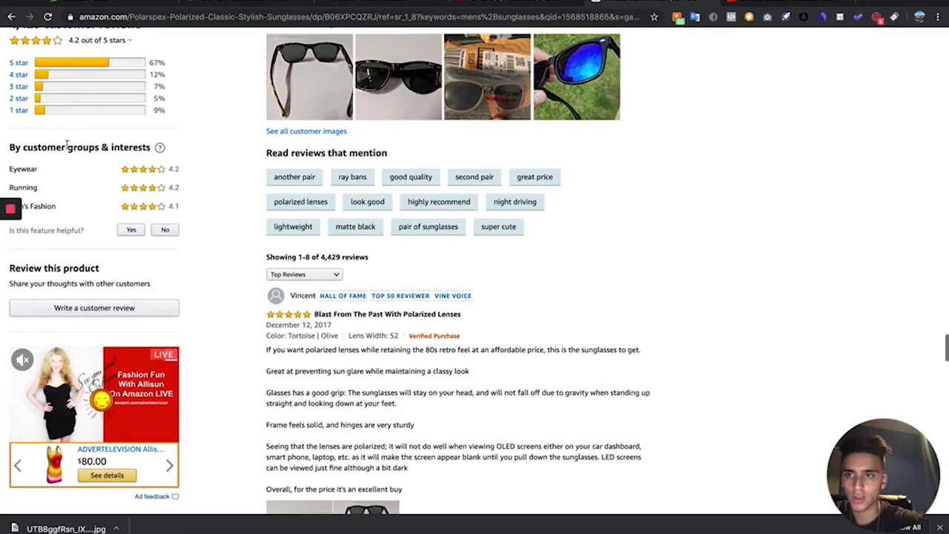
{"action": "scroll", "coordinate": [67, 144], "scroll_direction": "up", "scroll_amount": 1}
{"action": "left_click", "coordinate": [19, 100]}
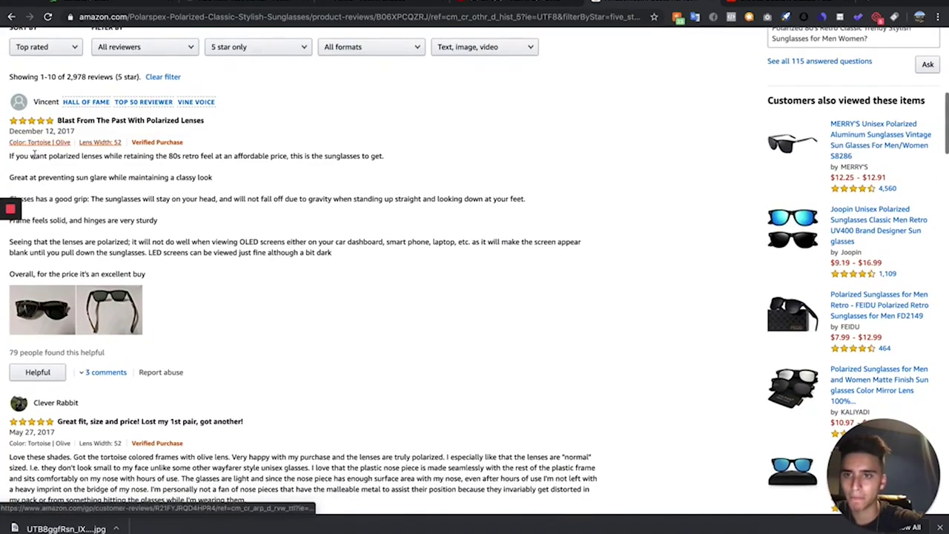
Step: Copy the first three paragraphs of the "Blast From The Past With Polarized Lenses" review, ending at "looking down at your feet."
{"action": "scroll", "coordinate": [32, 127], "scroll_direction": "down", "scroll_amount": 1}
{"action": "left_click_drag", "start_coordinate": [10, 139], "coordinate": [429, 210]}
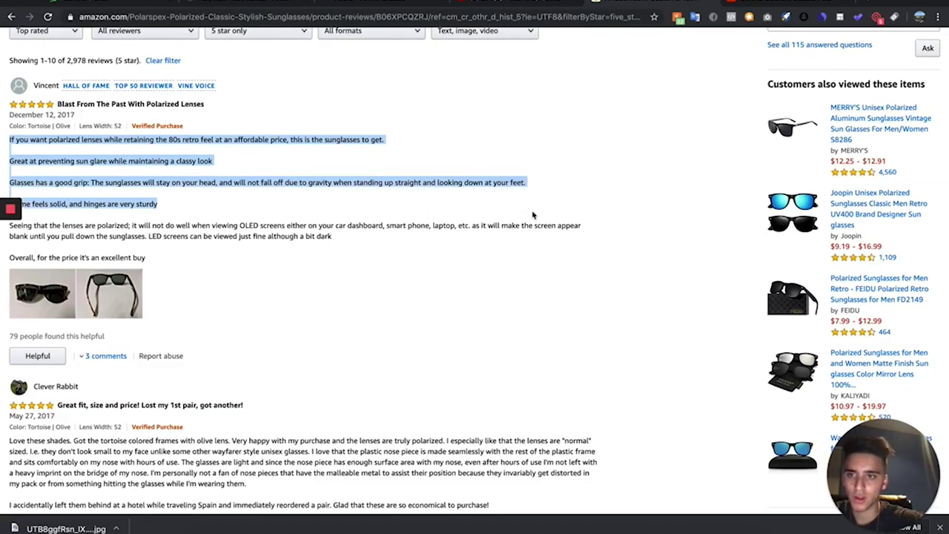
{"action": "left_click_drag", "start_coordinate": [531, 216], "coordinate": [546, 199]}
{"action": "key", "text": "ctrl+c"}
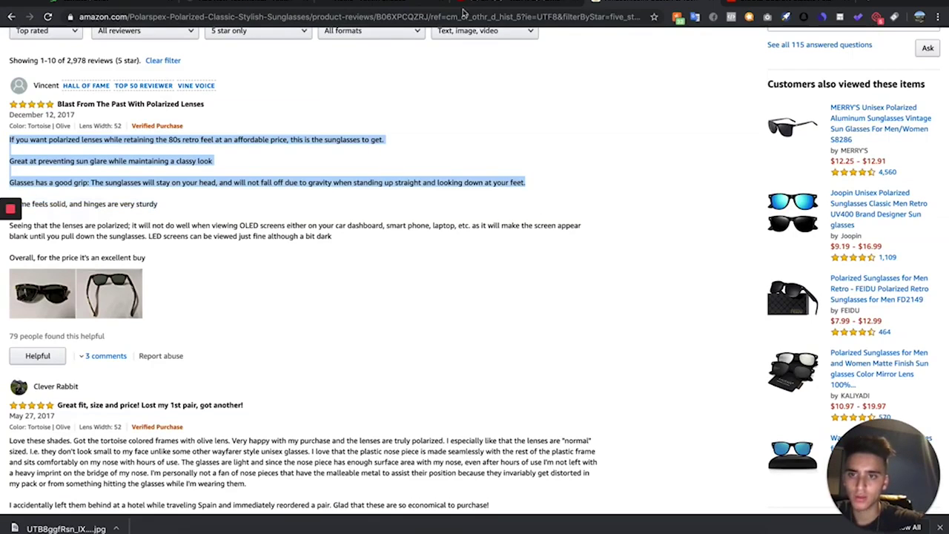
Step: Paste the copied review into the testimonial body, trim it to the first two paragraphs and end it with "- love it!"
{"action": "left_click", "coordinate": [355, 2]}
{"action": "key", "text": "ctrl+v"}
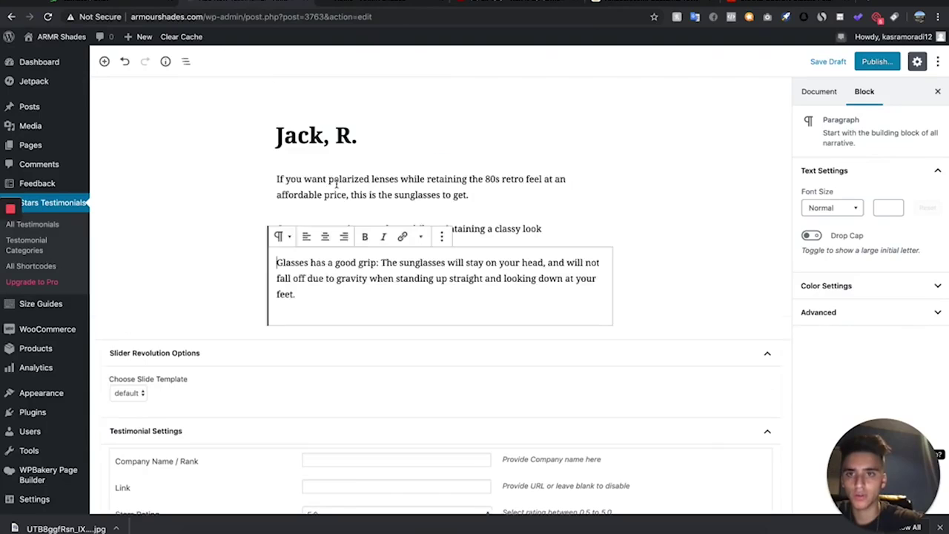
{"action": "left_click", "coordinate": [575, 223]}
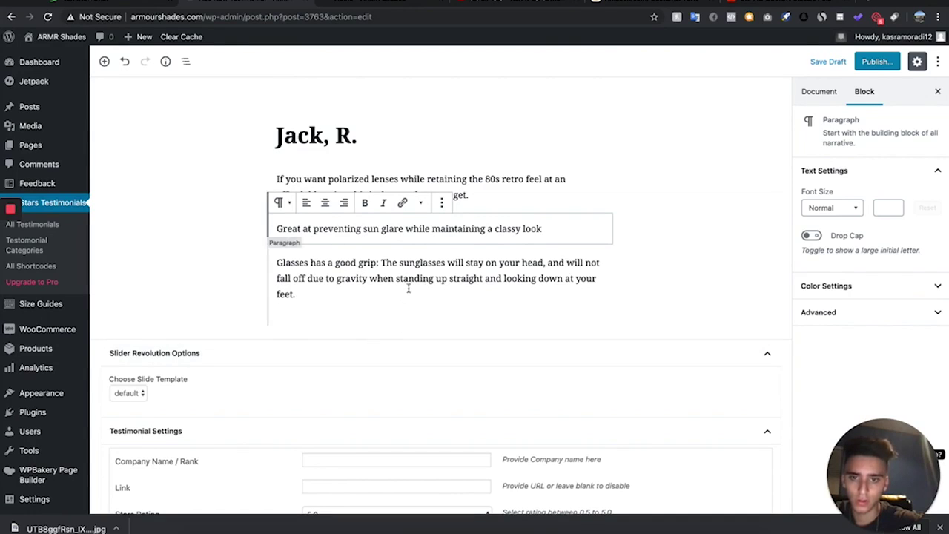
{"action": "left_click_drag", "start_coordinate": [407, 296], "coordinate": [270, 252]}
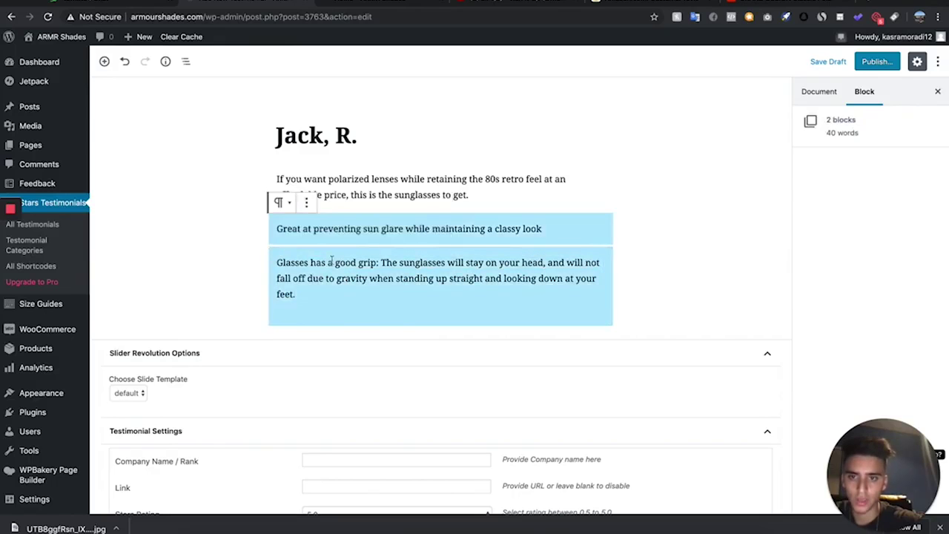
{"action": "left_click", "coordinate": [339, 290]}
{"action": "left_click_drag", "start_coordinate": [339, 290], "coordinate": [260, 264]}
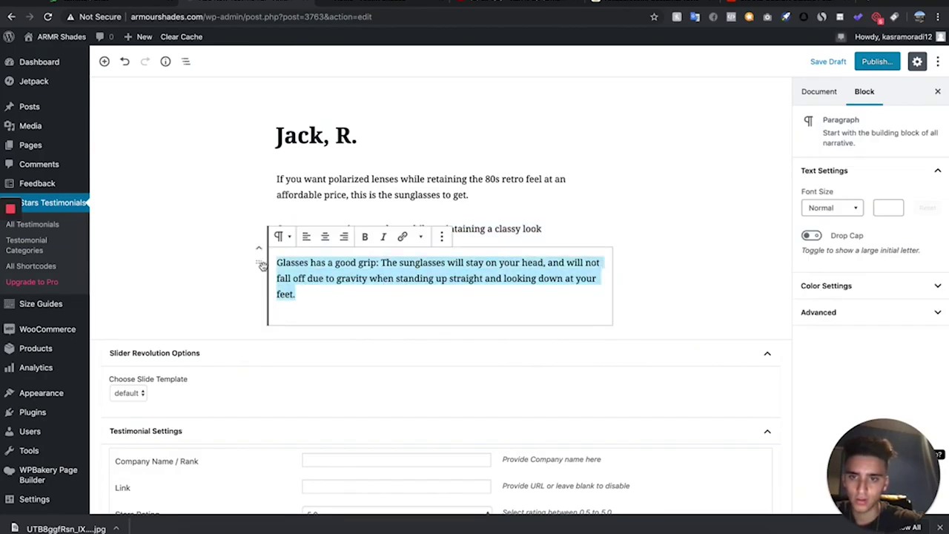
{"action": "key", "text": "BackSpace"}
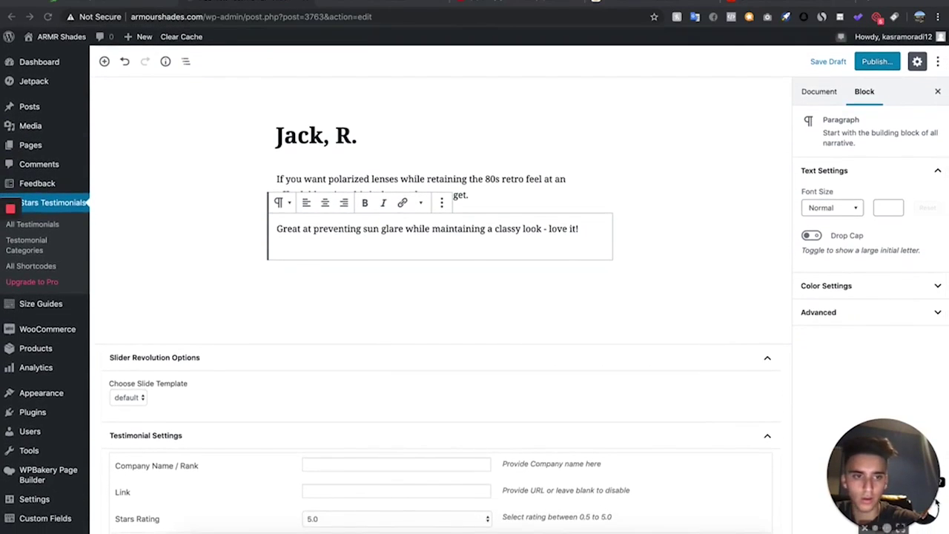
Step: Upload the downloaded buyer's photo of the sunglasses and set it as the testimonial's featured image
{"action": "left_click", "coordinate": [816, 93]}
{"action": "left_click", "coordinate": [856, 243]}
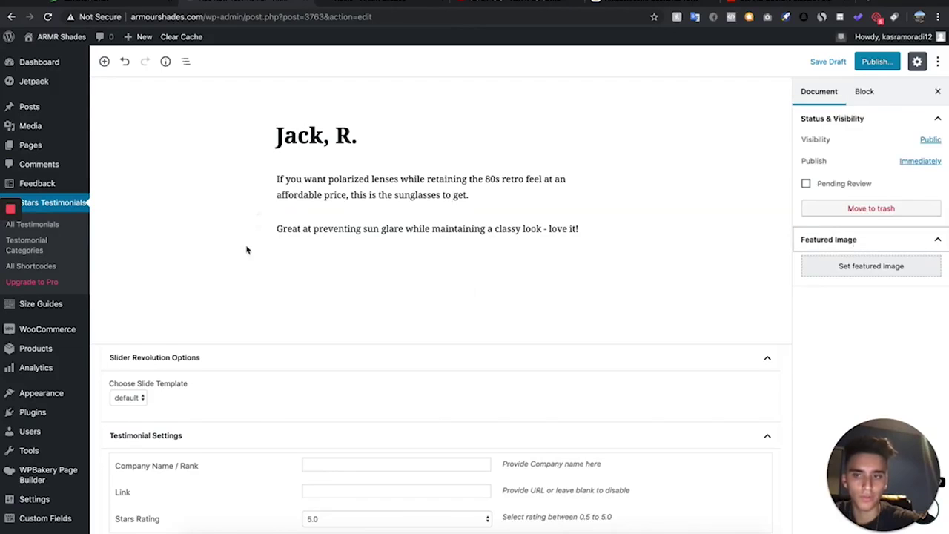
{"action": "left_click", "coordinate": [859, 269]}
{"action": "key", "text": "super+Tab"}
{"action": "left_click_drag", "start_coordinate": [398, 115], "coordinate": [165, 173]}
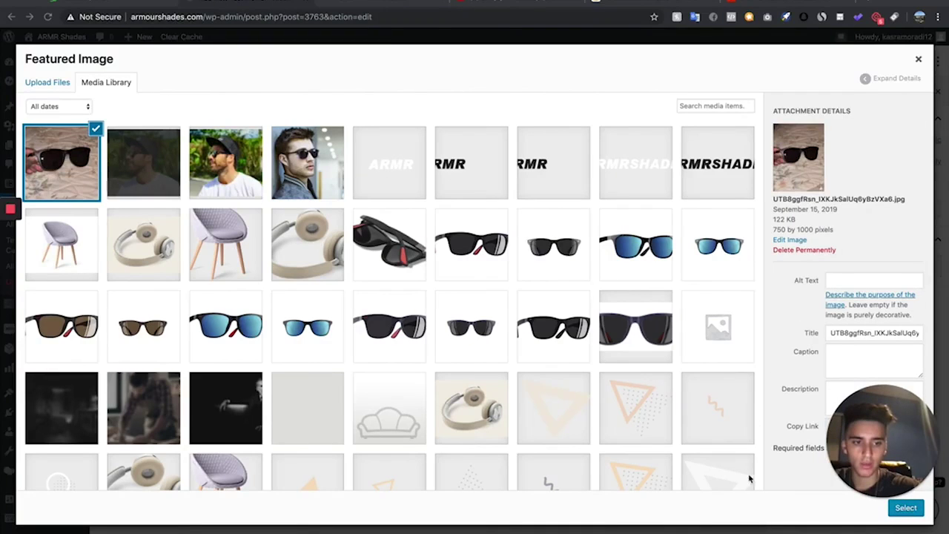
{"action": "left_click", "coordinate": [906, 509]}
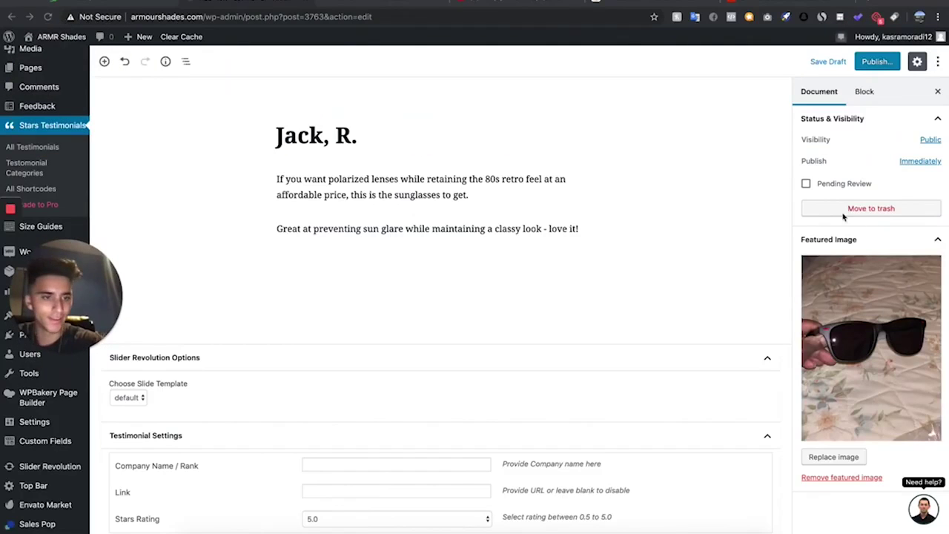
Step: Publish the testimonial immediately with public visibility
{"action": "left_click", "coordinate": [875, 66]}
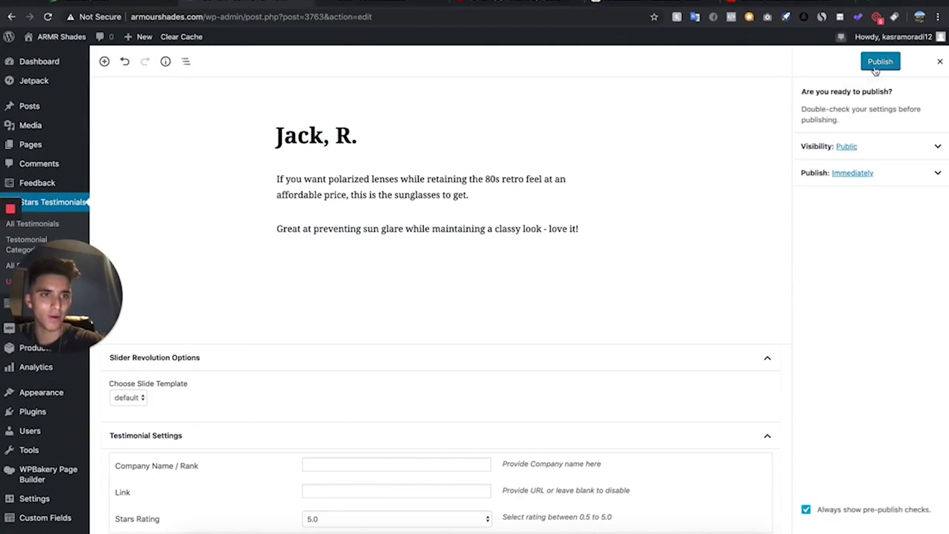
{"action": "left_click", "coordinate": [878, 62]}
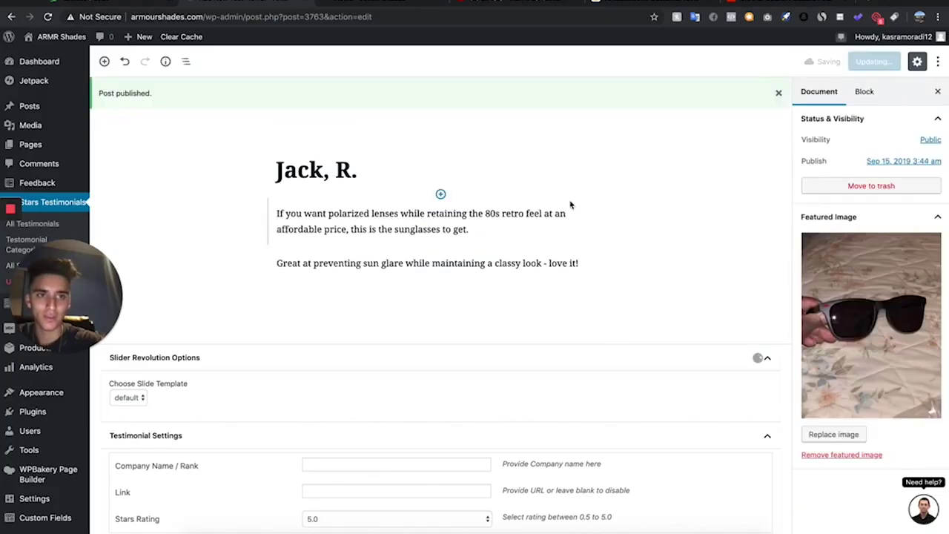
{"action": "left_click", "coordinate": [882, 220]}
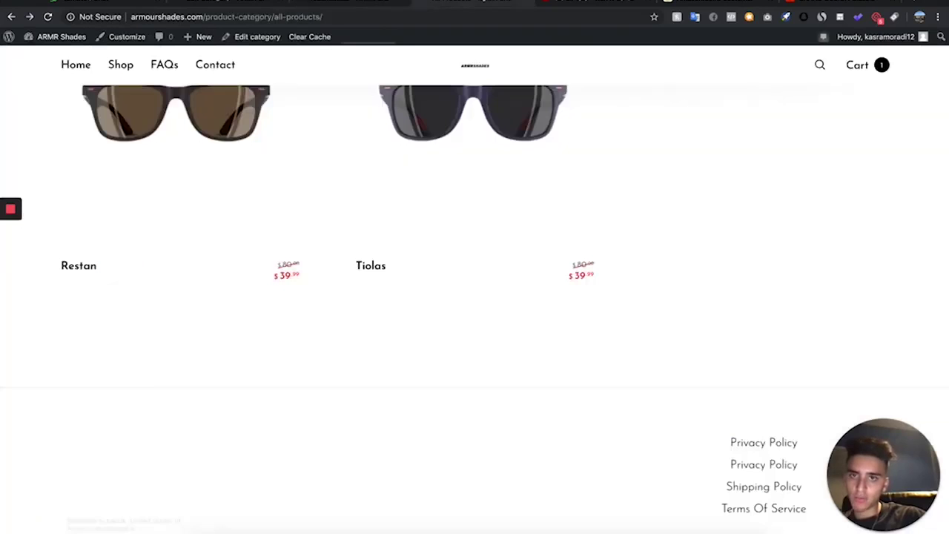
Step: Open the testimonial categories and compare them with the products on the store's All Products page
{"action": "scroll", "coordinate": [426, 290], "scroll_direction": "up", "scroll_amount": 2}
{"action": "scroll", "coordinate": [422, 303], "scroll_direction": "down", "scroll_amount": 1}
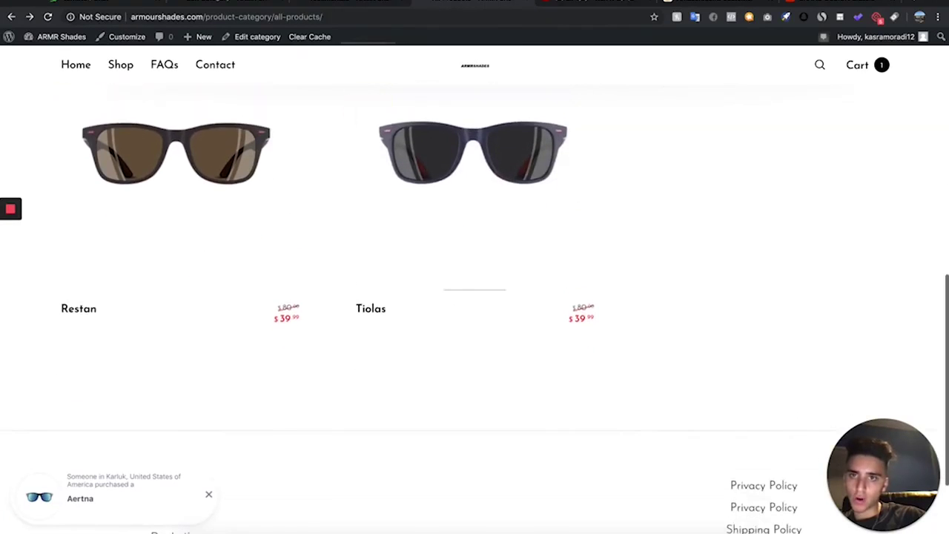
{"action": "left_click", "coordinate": [364, 3]}
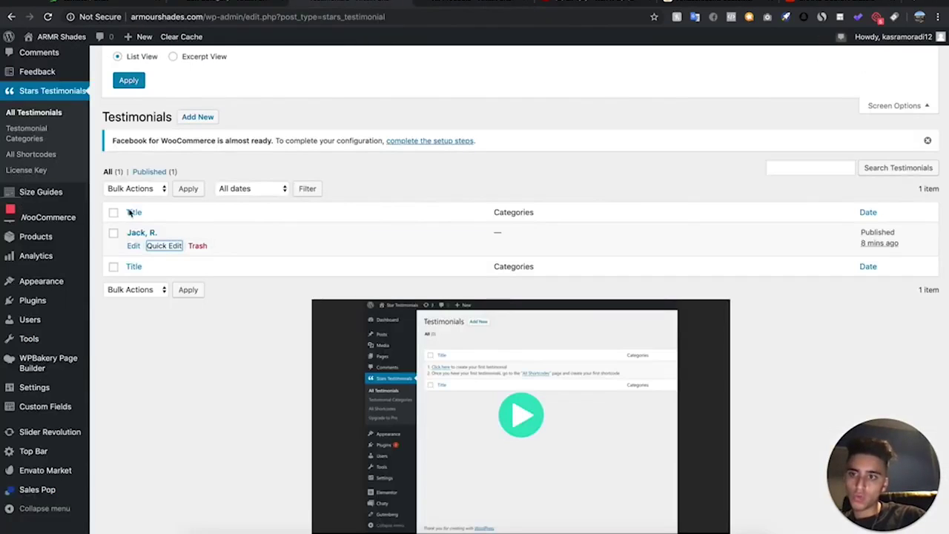
{"action": "left_click", "coordinate": [51, 129]}
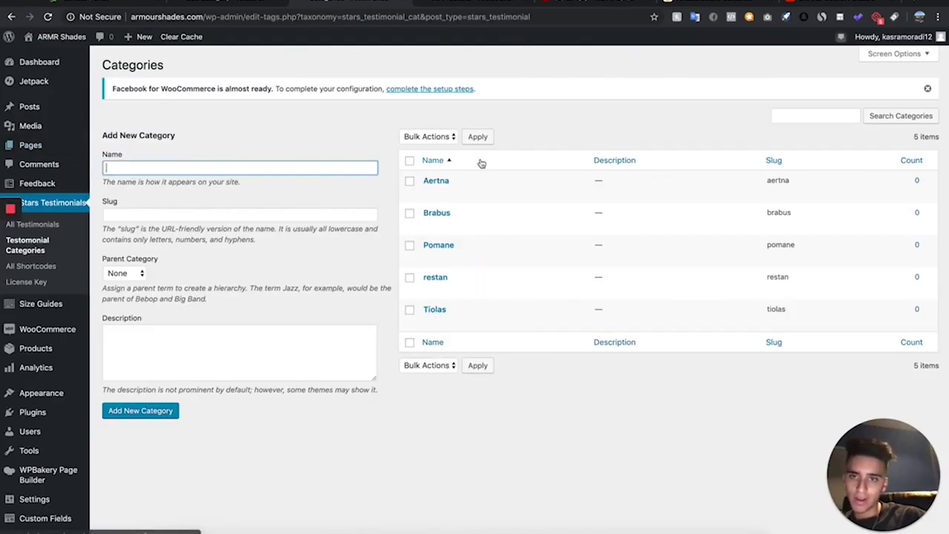
{"action": "left_click", "coordinate": [426, 3]}
{"action": "scroll", "coordinate": [459, 297], "scroll_direction": "up", "scroll_amount": 5}
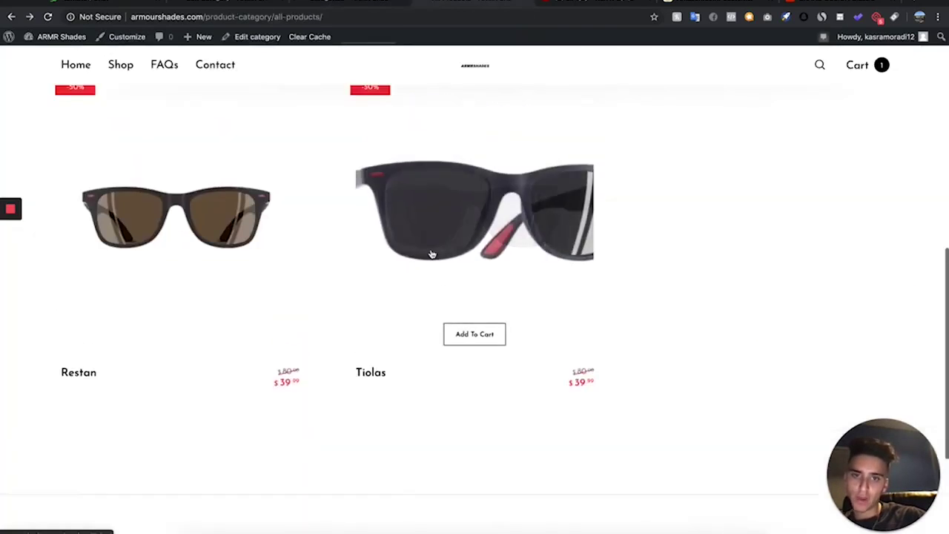
{"action": "key", "text": "ctrl+shift+Tab"}
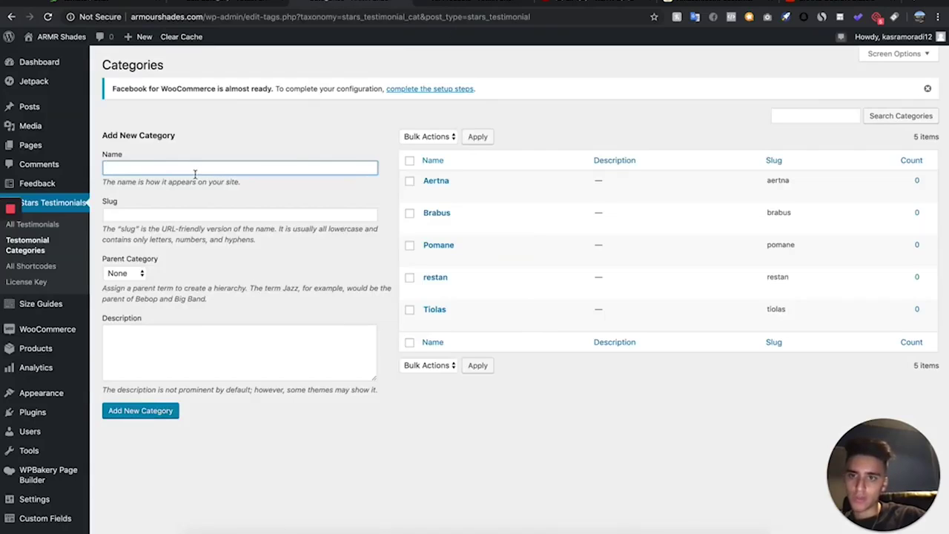
{"action": "type", "text": "KAlks"}
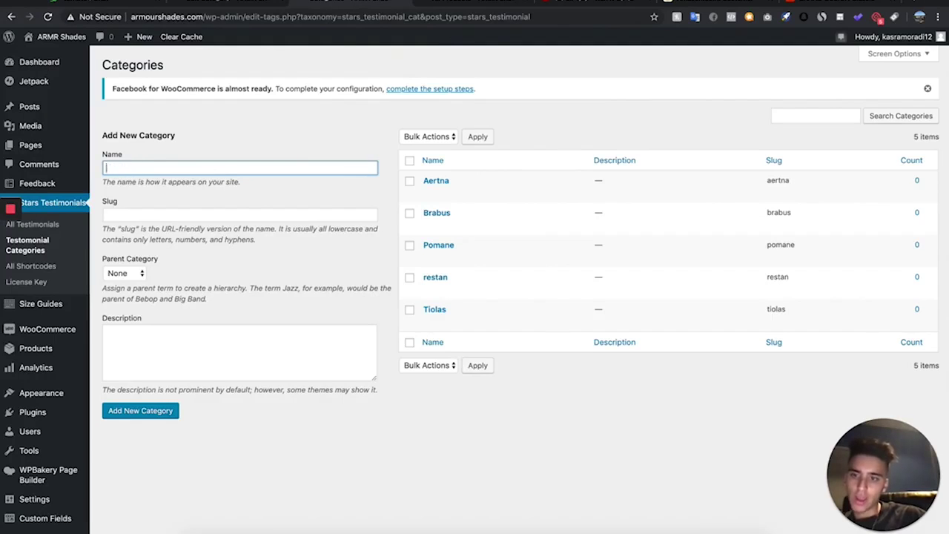
{"action": "scroll", "coordinate": [482, 205], "scroll_direction": "down", "scroll_amount": 1}
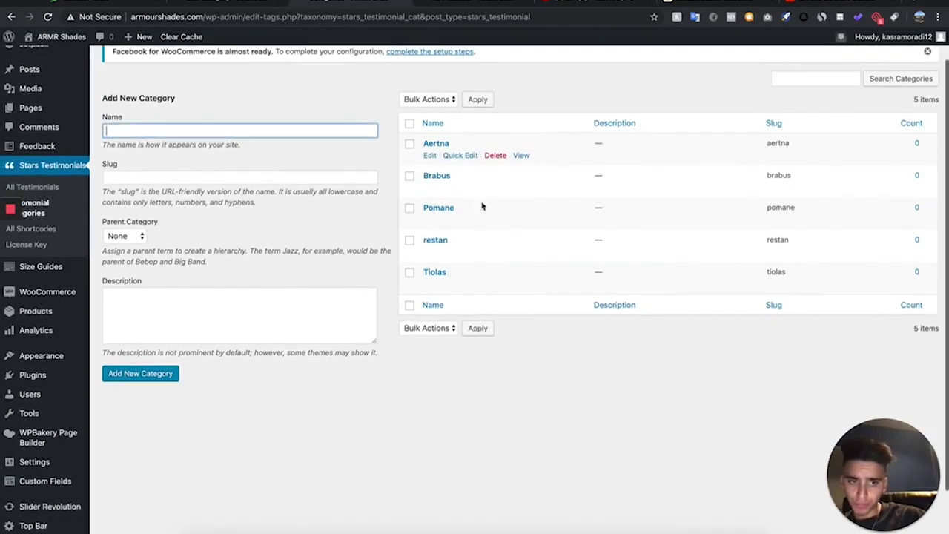
Step: Quick-edit the published testimonial in the testimonials list to assign it to the Brabus category, checking the store's products for the match
{"action": "left_click", "coordinate": [66, 186]}
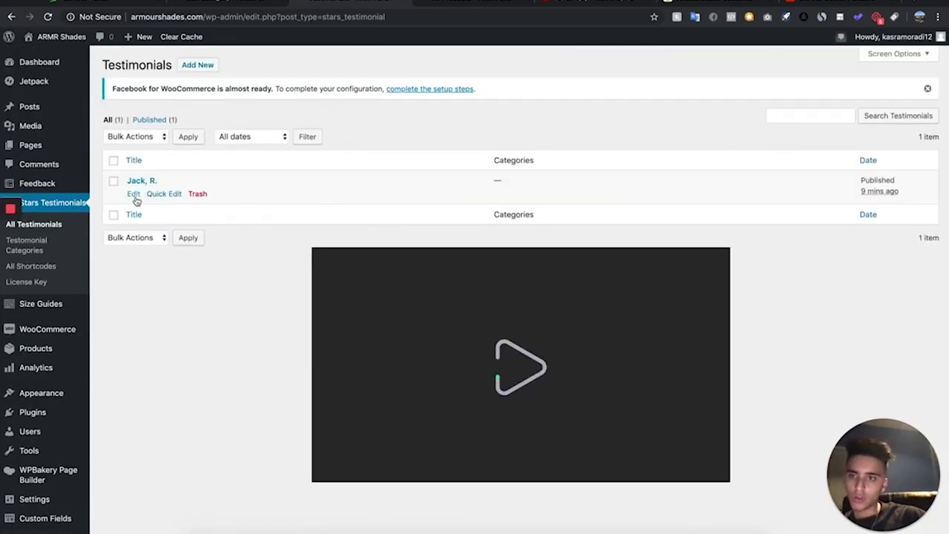
{"action": "left_click", "coordinate": [158, 196]}
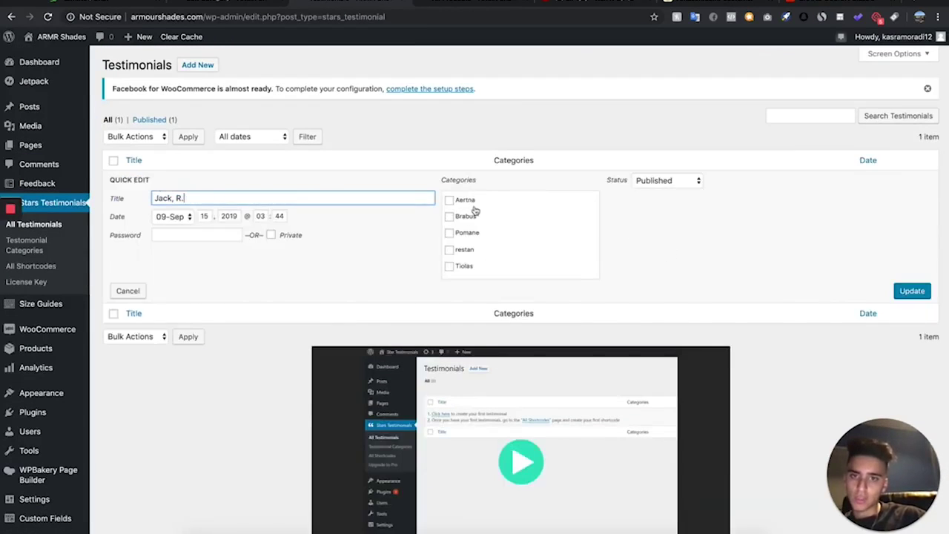
{"action": "left_click", "coordinate": [466, 6]}
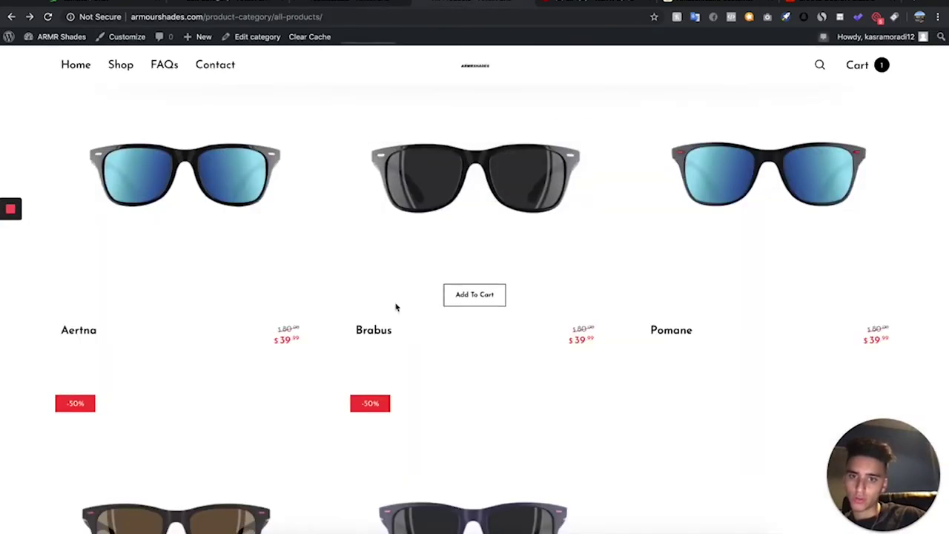
{"action": "scroll", "coordinate": [393, 307], "scroll_direction": "down", "scroll_amount": 3}
{"action": "scroll", "coordinate": [407, 154], "scroll_direction": "up", "scroll_amount": 1}
{"action": "left_click", "coordinate": [376, 4]}
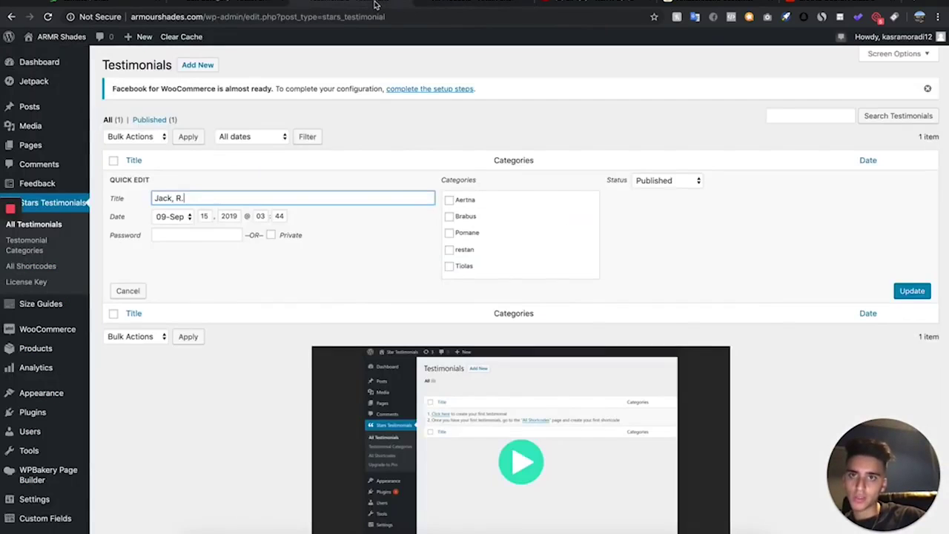
{"action": "left_click", "coordinate": [449, 216]}
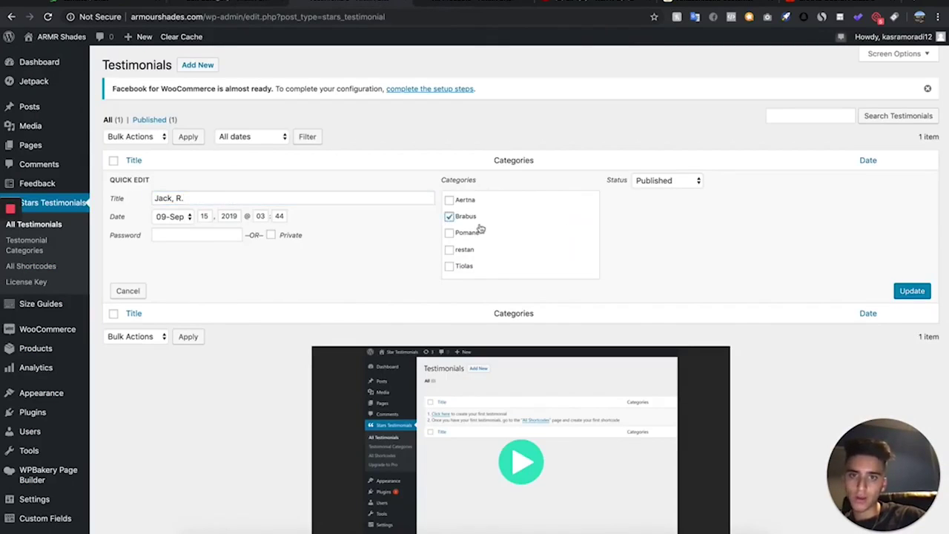
{"action": "left_click", "coordinate": [917, 293]}
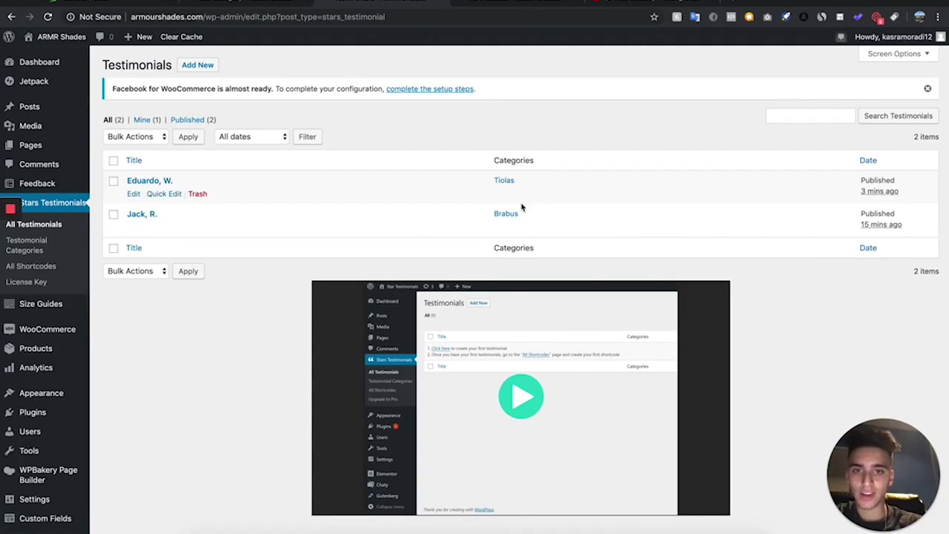
Step: Review the categories assigned in the testimonials list against the products on the store's All Products page
{"action": "scroll", "coordinate": [292, 220], "scroll_direction": "down", "scroll_amount": 1}
{"action": "scroll", "coordinate": [292, 221], "scroll_direction": "up", "scroll_amount": 1}
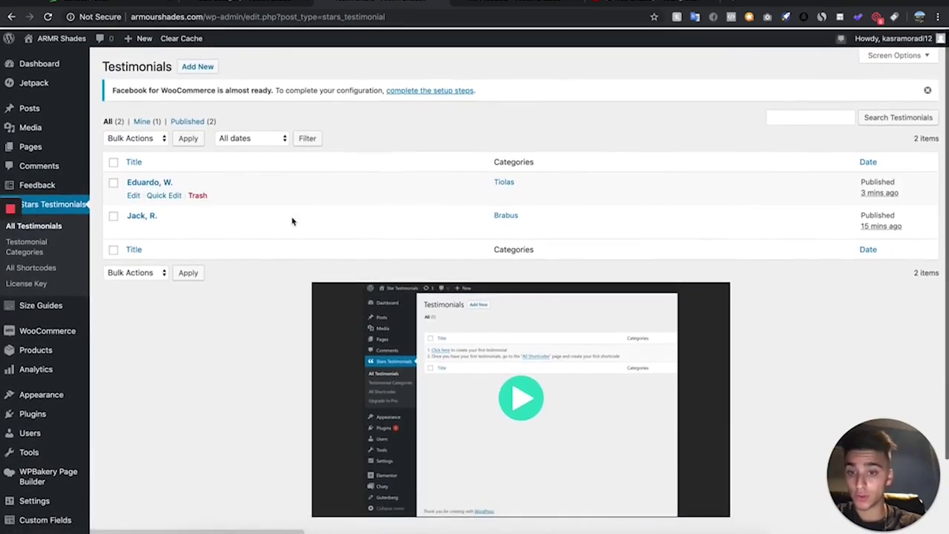
{"action": "scroll", "coordinate": [293, 220], "scroll_direction": "up", "scroll_amount": 1}
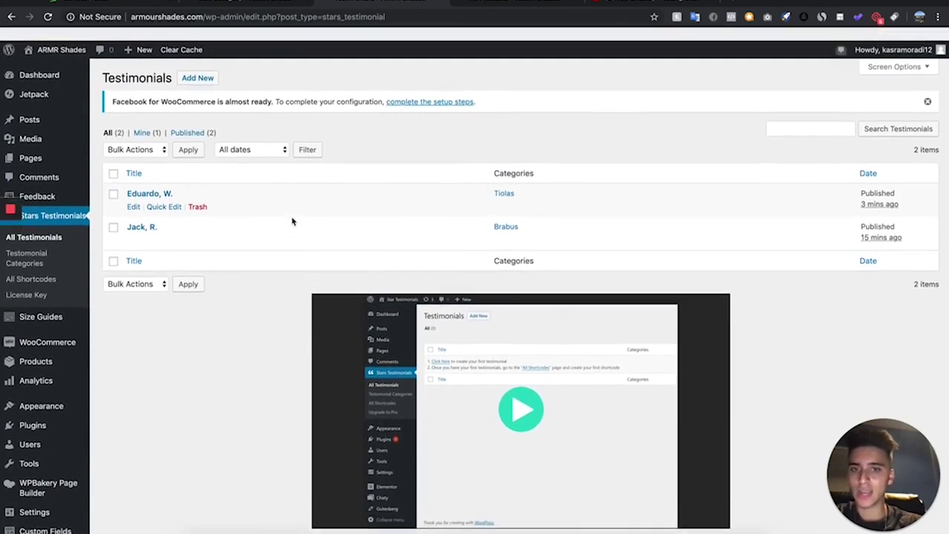
{"action": "left_click", "coordinate": [534, 6]}
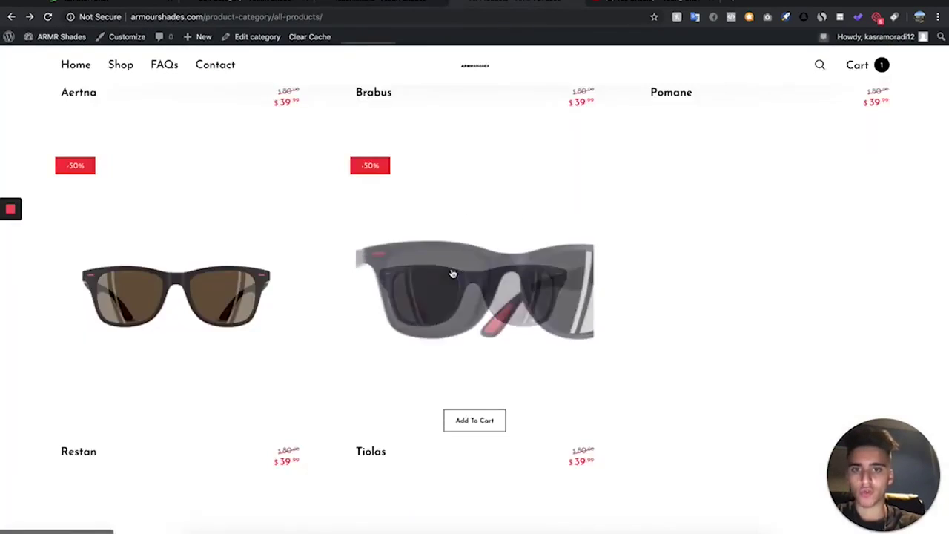
{"action": "scroll", "coordinate": [451, 273], "scroll_direction": "up", "scroll_amount": 5}
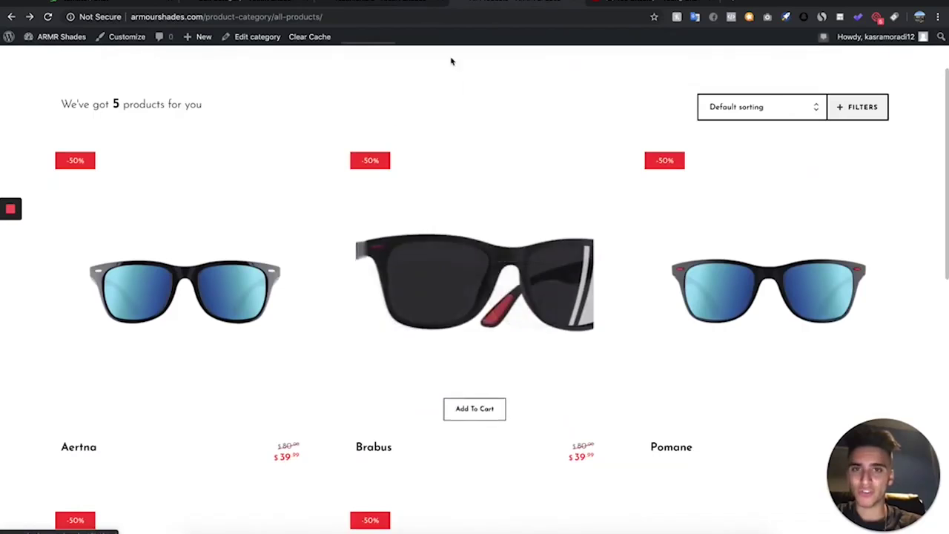
{"action": "left_click", "coordinate": [382, 3]}
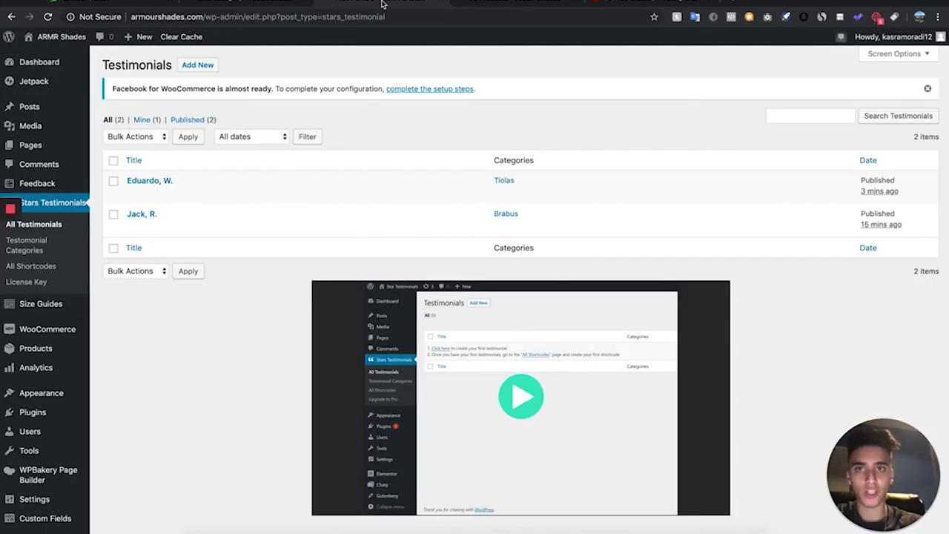
{"action": "scroll", "coordinate": [250, 52], "scroll_direction": "down", "scroll_amount": 2}
{"action": "scroll", "coordinate": [250, 52], "scroll_direction": "up", "scroll_amount": 2}
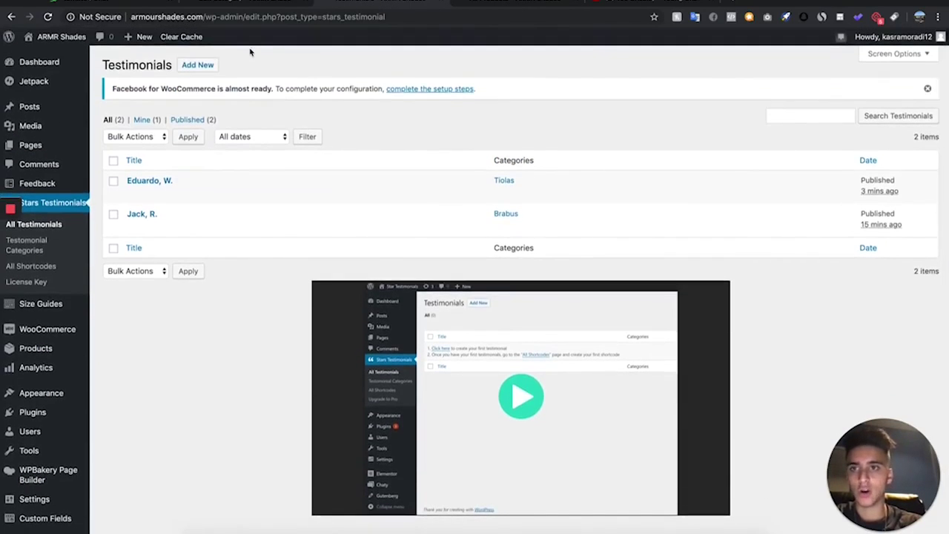
{"action": "scroll", "coordinate": [251, 48], "scroll_direction": "up", "scroll_amount": 2}
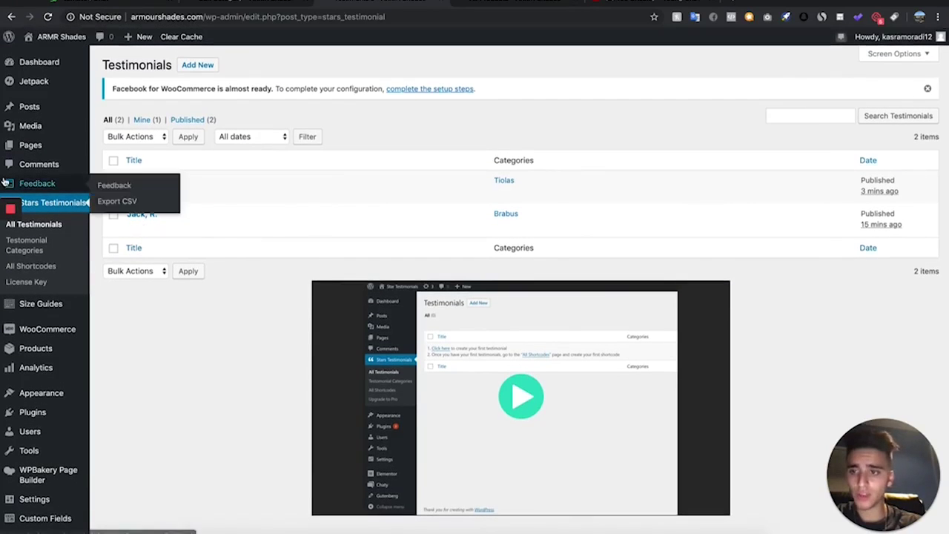
Step: Start a new testimonial shortcode with the Grid layout and style #1, and open its customization settings
{"action": "left_click", "coordinate": [55, 272]}
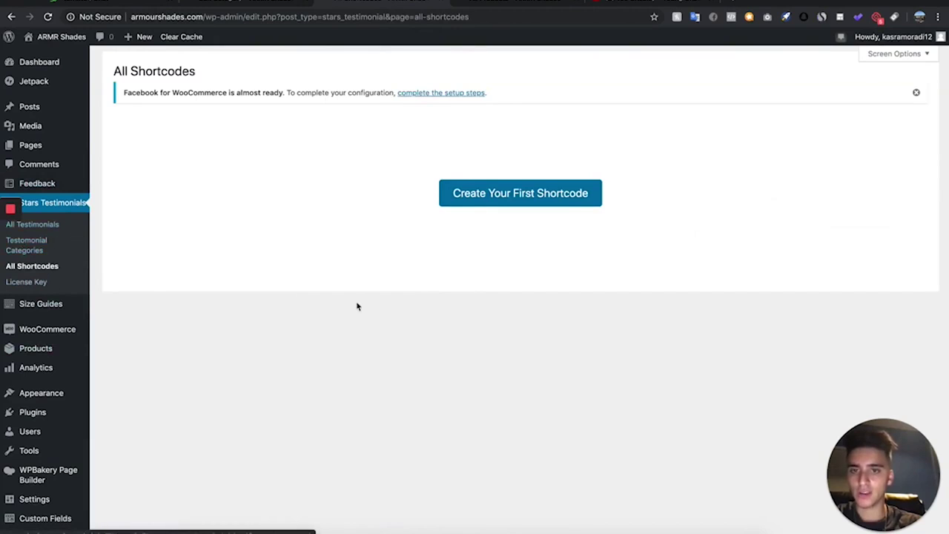
{"action": "left_click", "coordinate": [510, 187]}
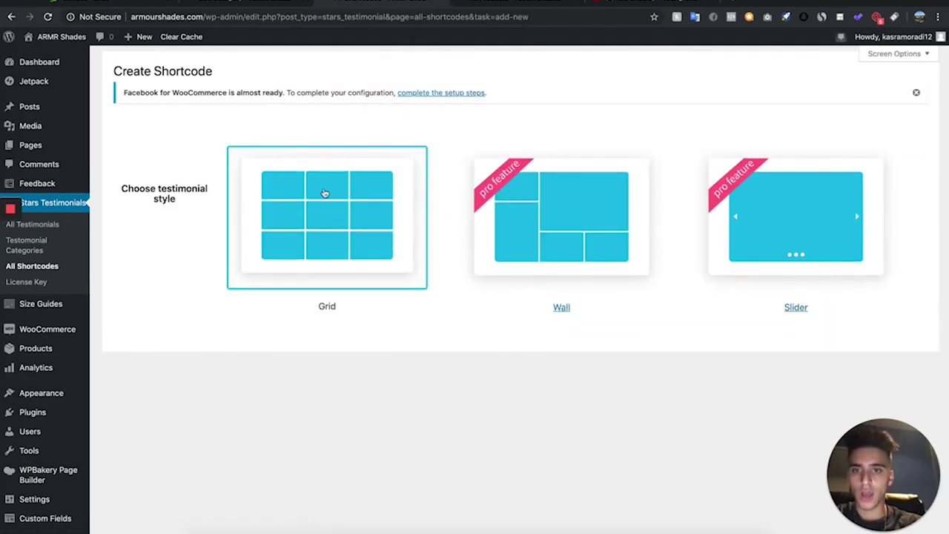
{"action": "left_click", "coordinate": [325, 193]}
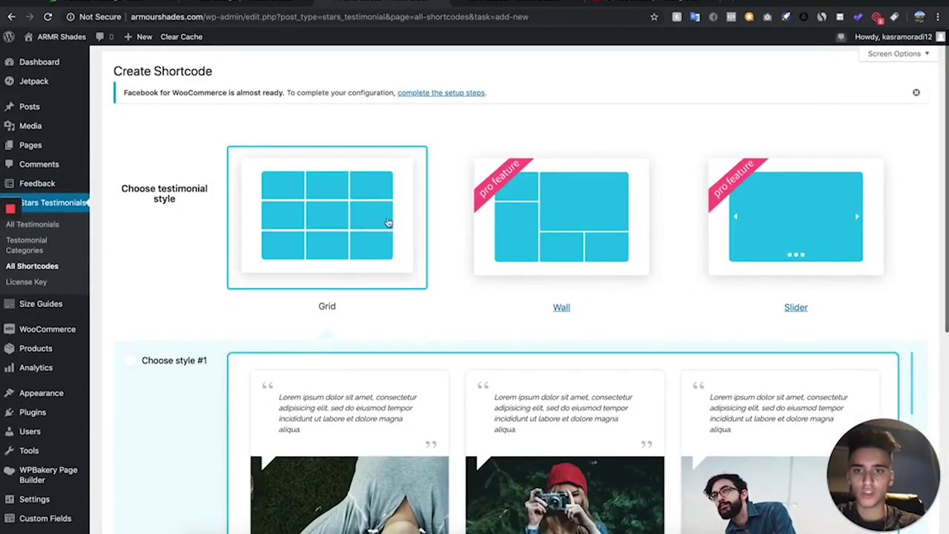
{"action": "scroll", "coordinate": [354, 165], "scroll_direction": "down", "scroll_amount": 4}
{"action": "mouse_move", "coordinate": [176, 185]}
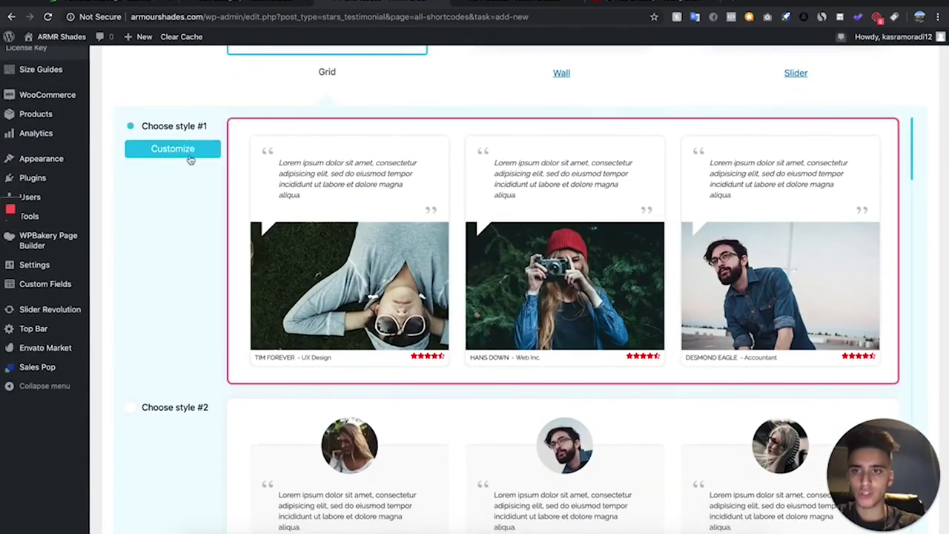
{"action": "left_click", "coordinate": [189, 156]}
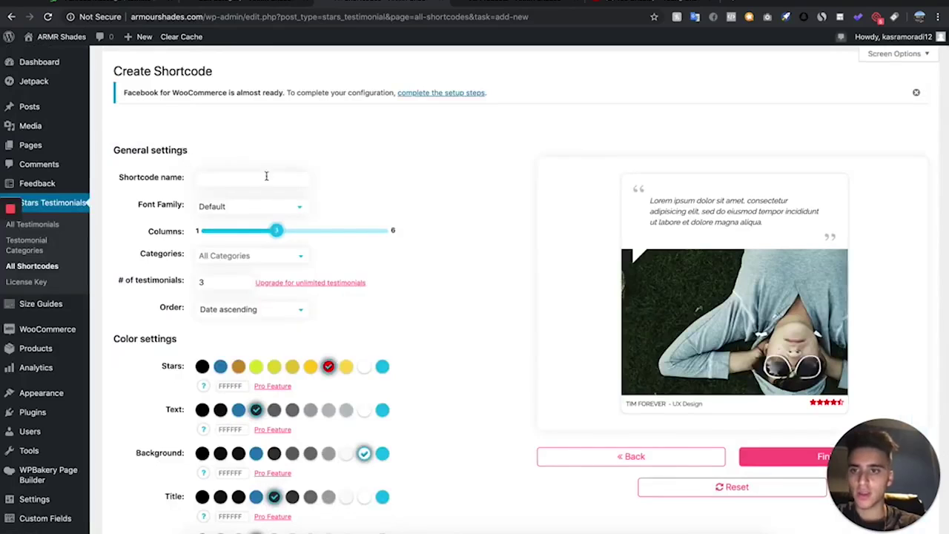
Step: Name the shortcode Brabus, checking the product's name on the store's All Products page
{"action": "left_click", "coordinate": [523, 3]}
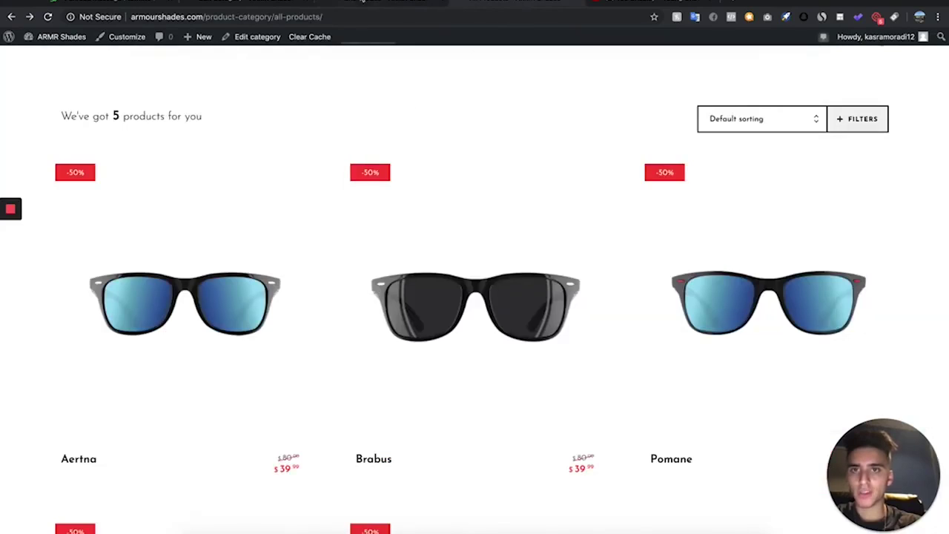
{"action": "key", "text": "ctrl+shift+Tab"}
{"action": "left_click", "coordinate": [219, 182]}
{"action": "type", "text": "Brabus"}
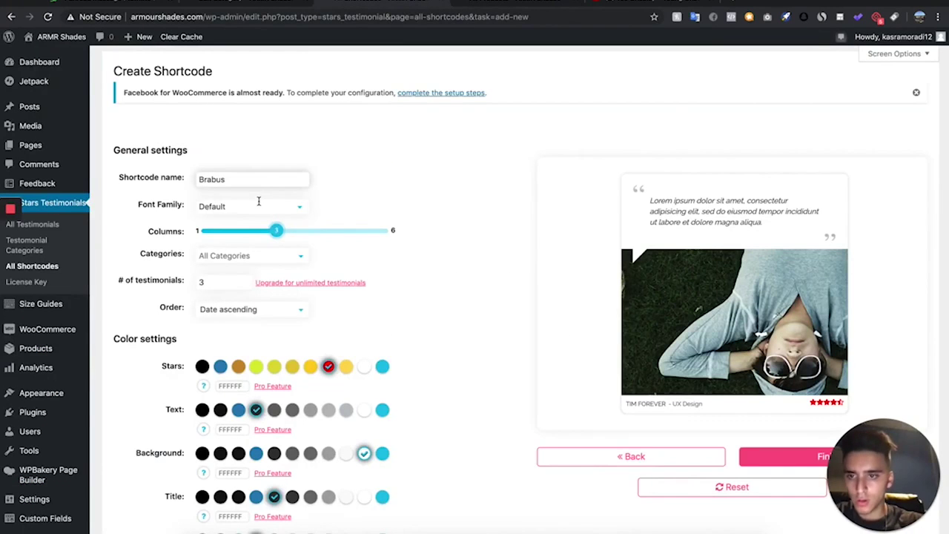
Step: Limit the shortcode to the Brabus testimonial category and finish creating it
{"action": "scroll", "coordinate": [278, 280], "scroll_direction": "down", "scroll_amount": 3}
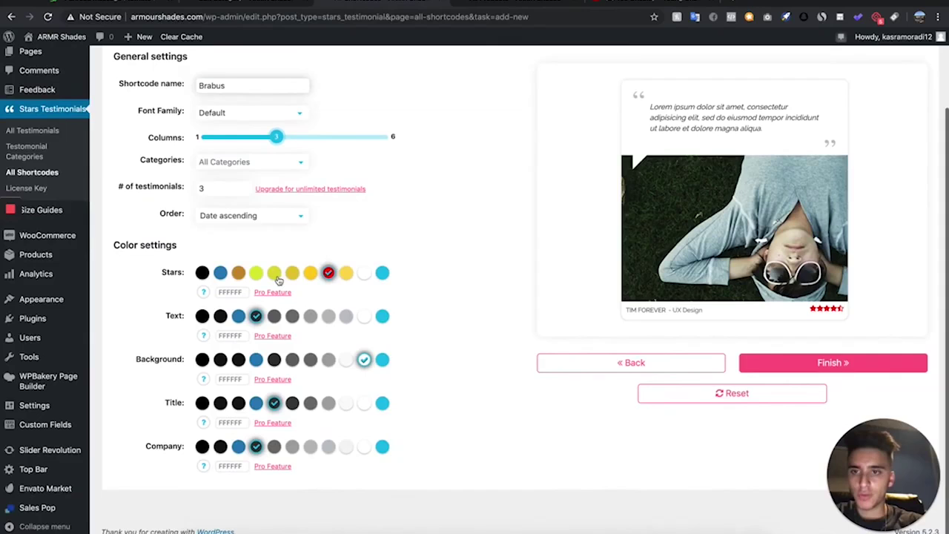
{"action": "left_click", "coordinate": [266, 162]}
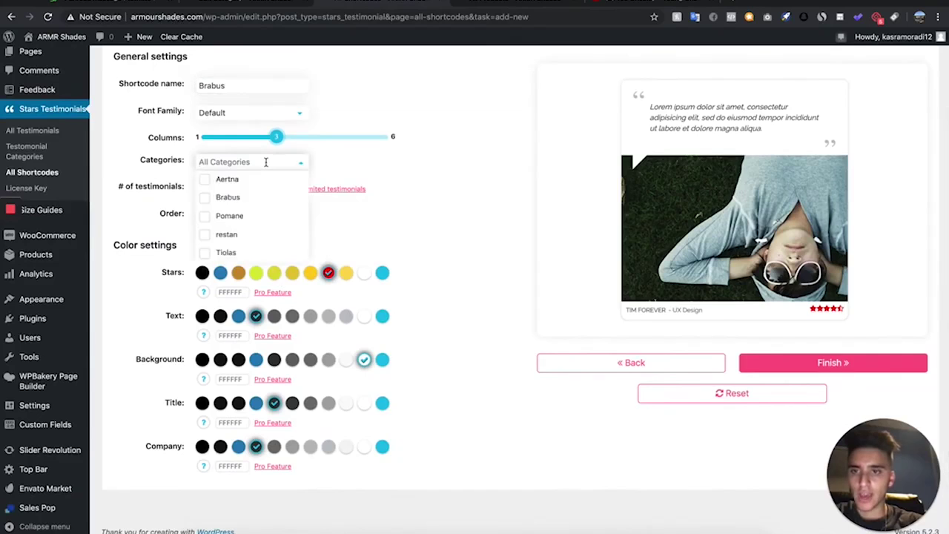
{"action": "left_click", "coordinate": [233, 198]}
{"action": "left_click", "coordinate": [440, 274]}
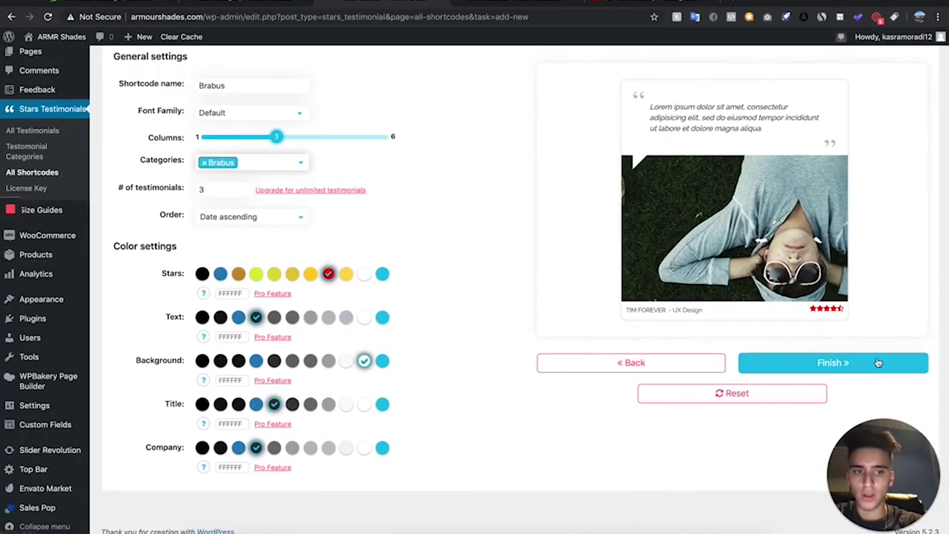
{"action": "left_click", "coordinate": [832, 362]}
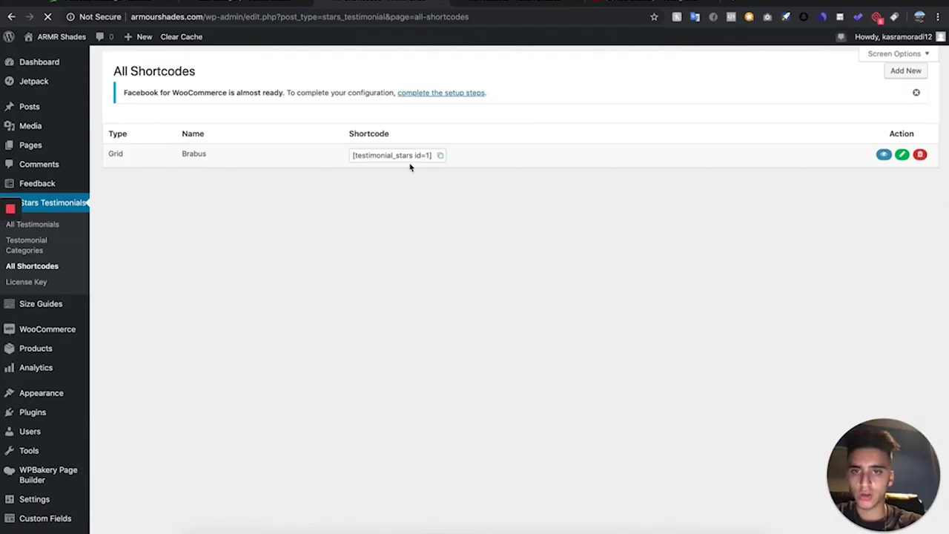
Step: Copy the Brabus grid shortcode and paste it below the description text of the Brabus product
{"action": "left_click", "coordinate": [414, 155]}
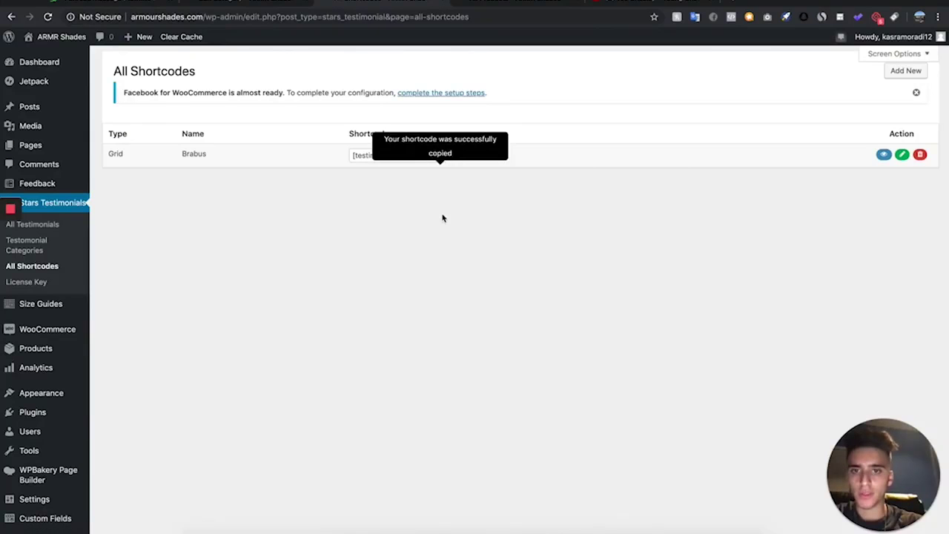
{"action": "left_click", "coordinate": [439, 158]}
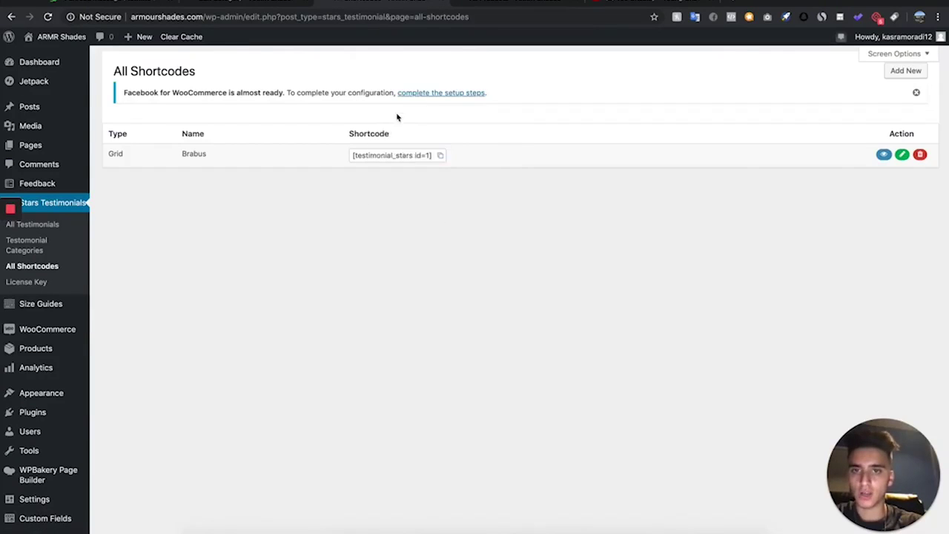
{"action": "left_click", "coordinate": [211, 1]}
{"action": "mouse_move", "coordinate": [41, 345]}
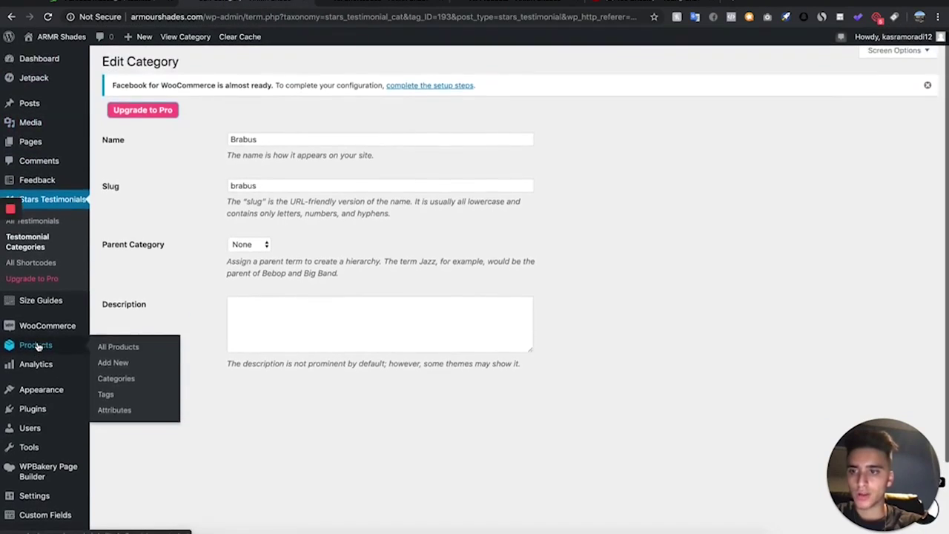
{"action": "scroll", "coordinate": [37, 347], "scroll_direction": "up", "scroll_amount": 2}
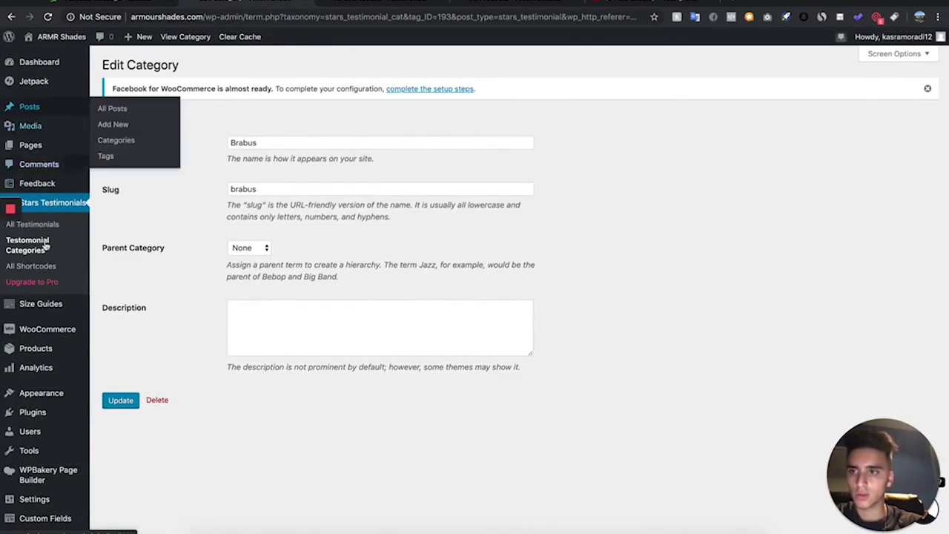
{"action": "scroll", "coordinate": [46, 246], "scroll_direction": "down", "scroll_amount": 1}
{"action": "mouse_move", "coordinate": [47, 317]}
{"action": "left_click", "coordinate": [127, 322]}
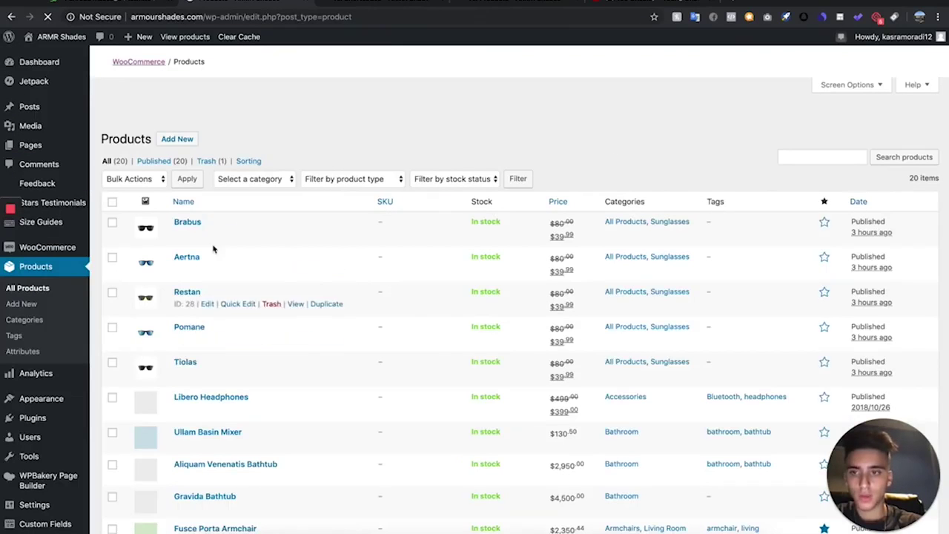
{"action": "left_click", "coordinate": [207, 233]}
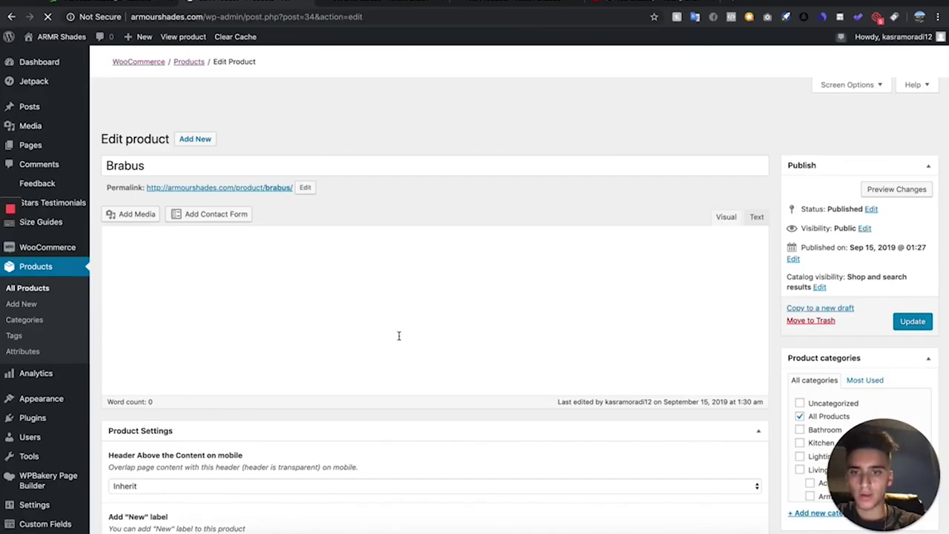
{"action": "scroll", "coordinate": [399, 336], "scroll_direction": "down", "scroll_amount": 1}
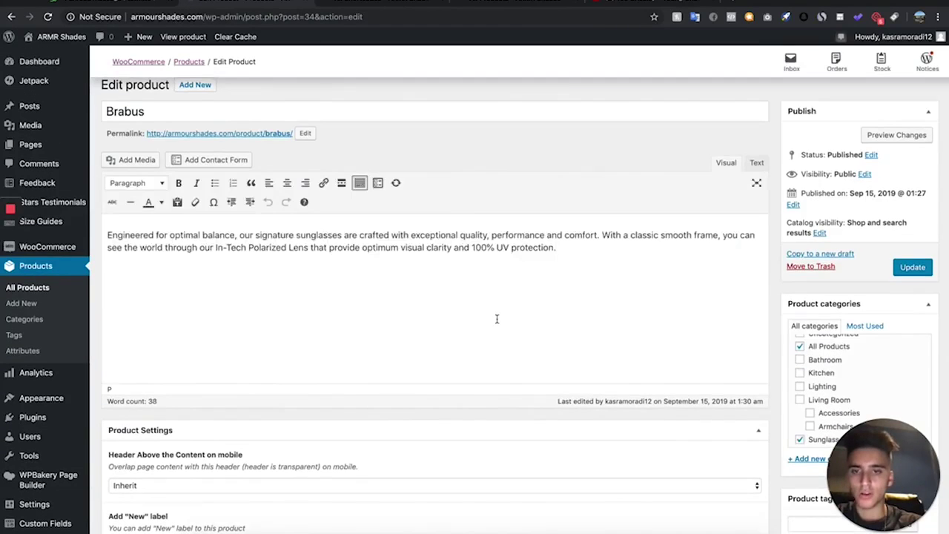
{"action": "key", "text": "ctrl+v"}
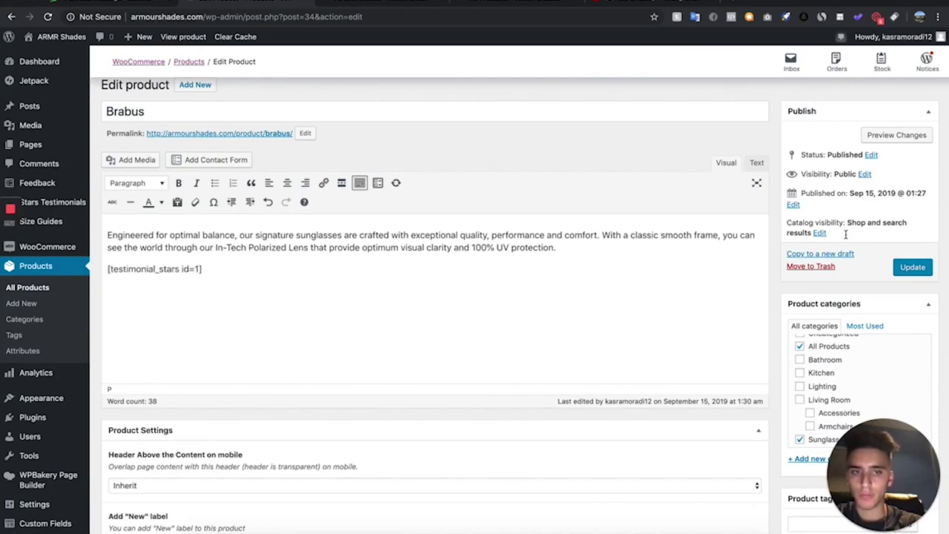
Step: Preview the Brabus product page and examine the testimonial beneath the description at 90% zoom
{"action": "left_click", "coordinate": [912, 136]}
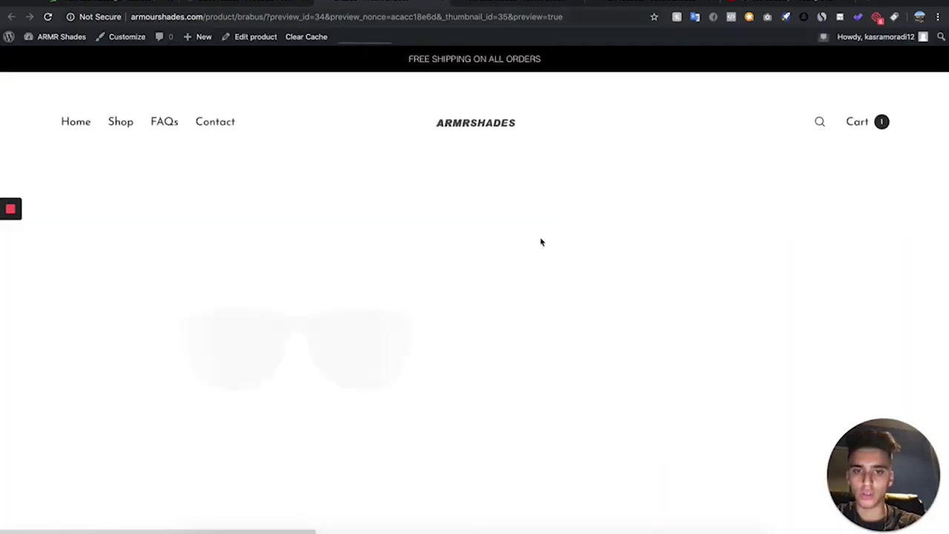
{"action": "scroll", "coordinate": [541, 241], "scroll_direction": "down", "scroll_amount": 10}
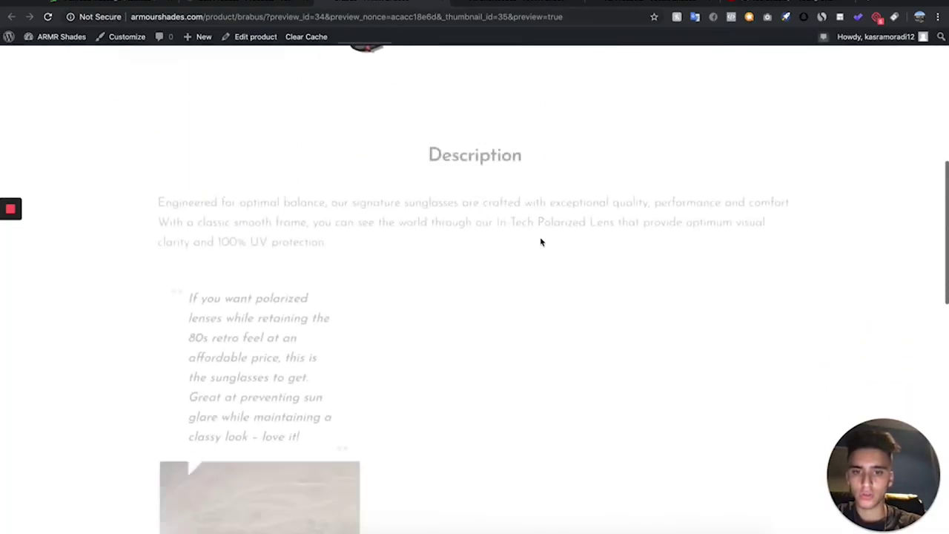
{"action": "scroll", "coordinate": [541, 241], "scroll_direction": "up", "scroll_amount": 2}
{"action": "key", "text": "ctrl+minus"}
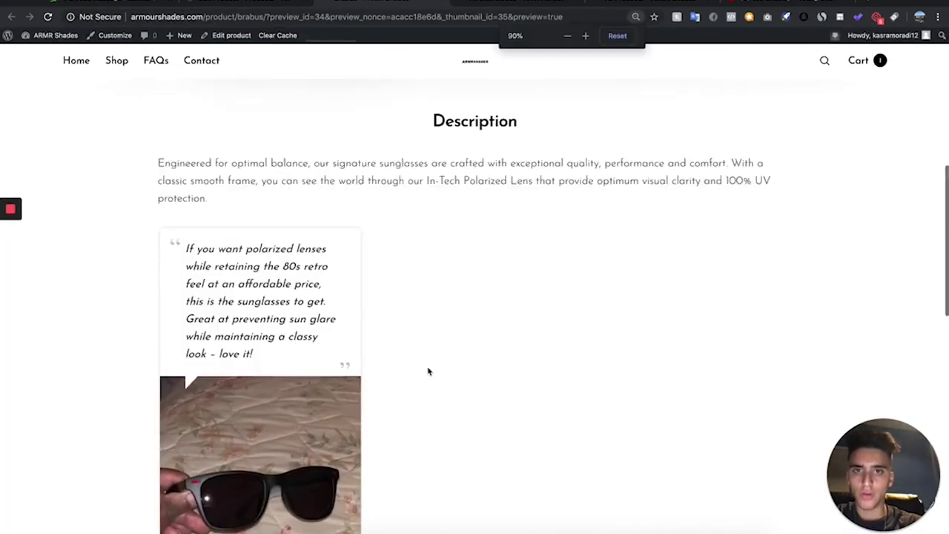
{"action": "scroll", "coordinate": [428, 371], "scroll_direction": "down", "scroll_amount": 1}
{"action": "scroll", "coordinate": [382, 310], "scroll_direction": "up", "scroll_amount": 1}
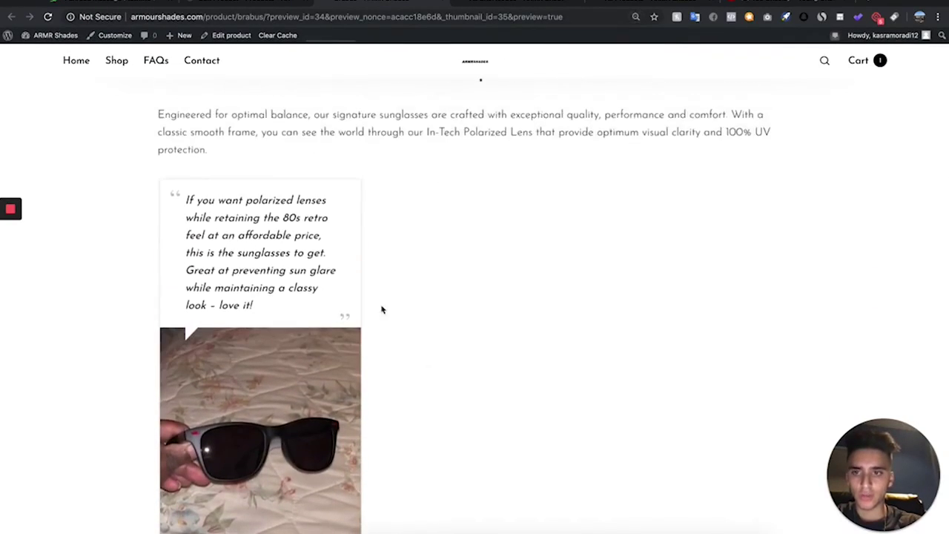
Step: Add the line "Customer Reviews" above the testimonial shortcode in the Brabus description and format it as bold Heading 3
{"action": "left_click", "coordinate": [262, 3]}
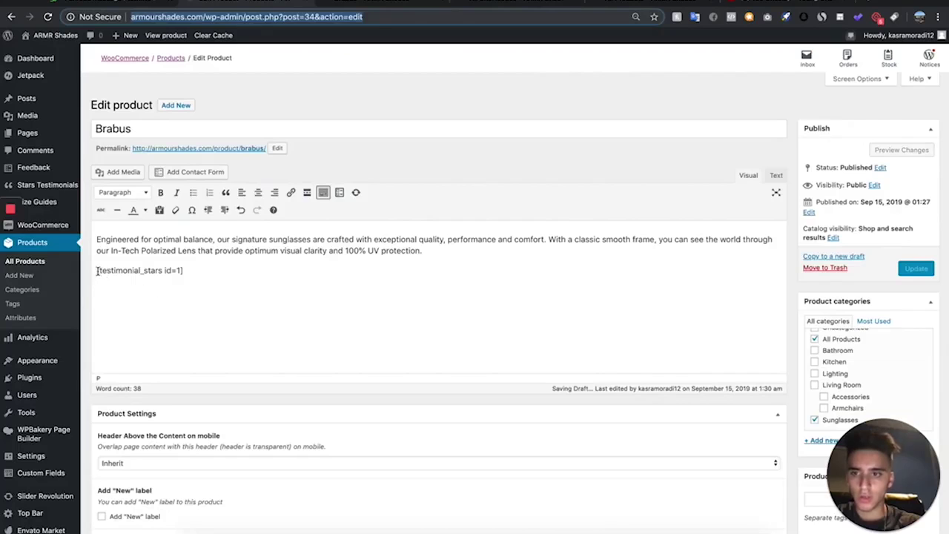
{"action": "left_click", "coordinate": [97, 270]}
{"action": "key", "text": "Return"}
{"action": "key", "text": "Return"}
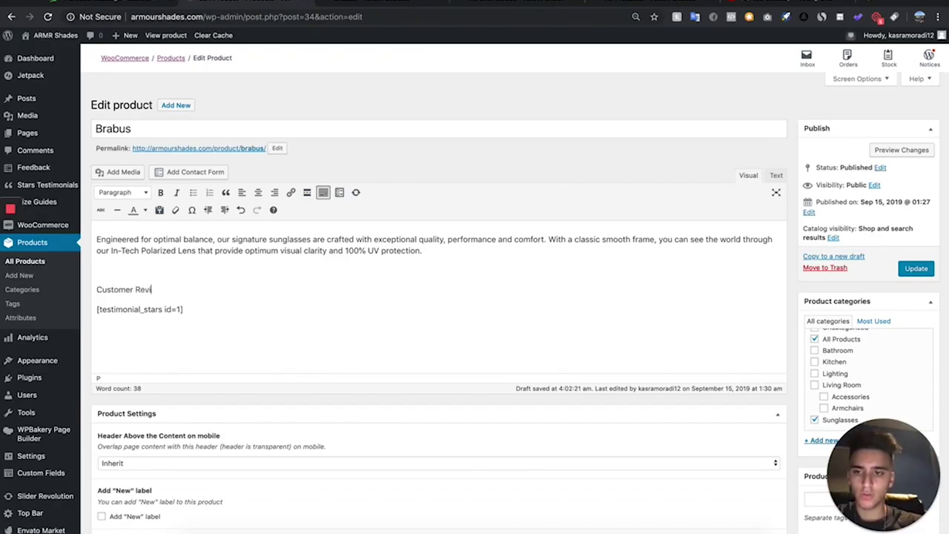
{"action": "left_click_drag", "start_coordinate": [188, 291], "coordinate": [31, 290]}
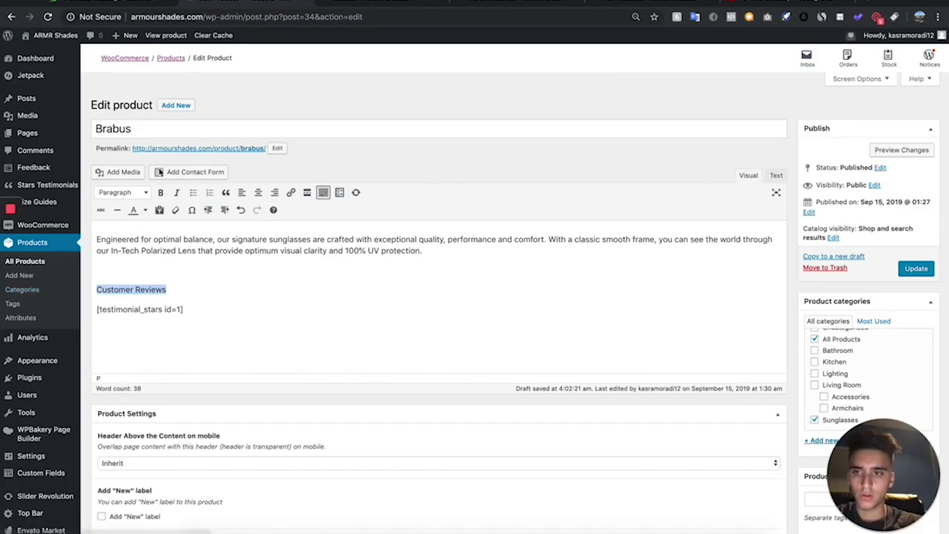
{"action": "left_click", "coordinate": [160, 192]}
{"action": "left_click", "coordinate": [146, 193]}
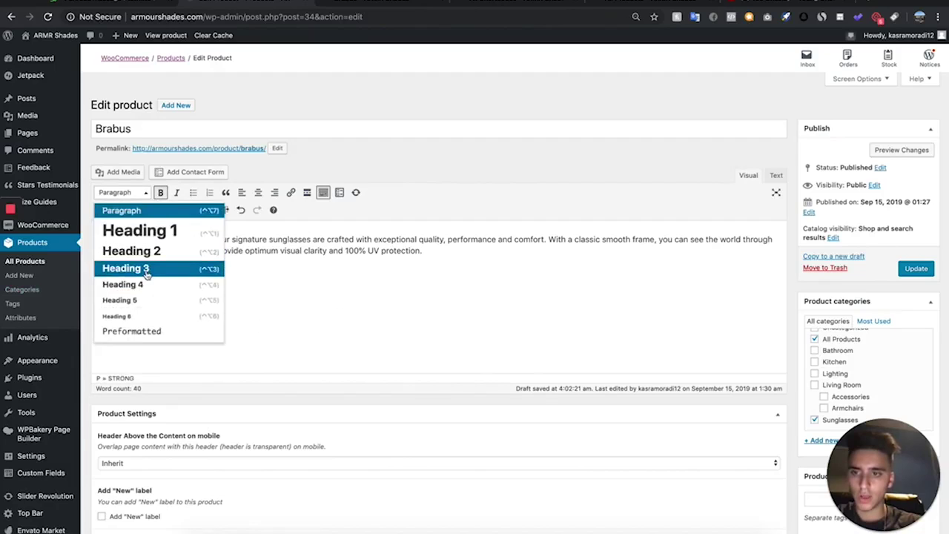
{"action": "left_click", "coordinate": [163, 271]}
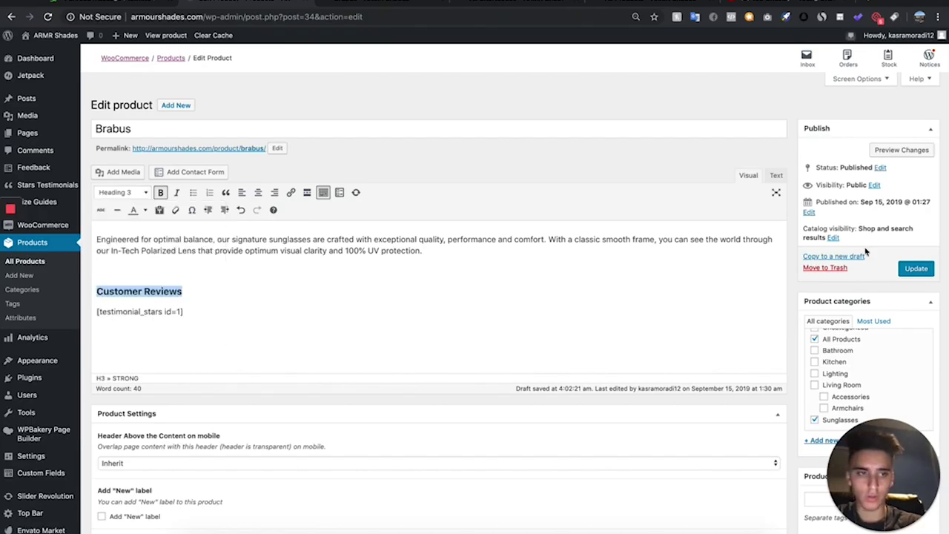
Step: Preview the Brabus product page to check the Customer Reviews heading, and close the preview
{"action": "left_click", "coordinate": [908, 150]}
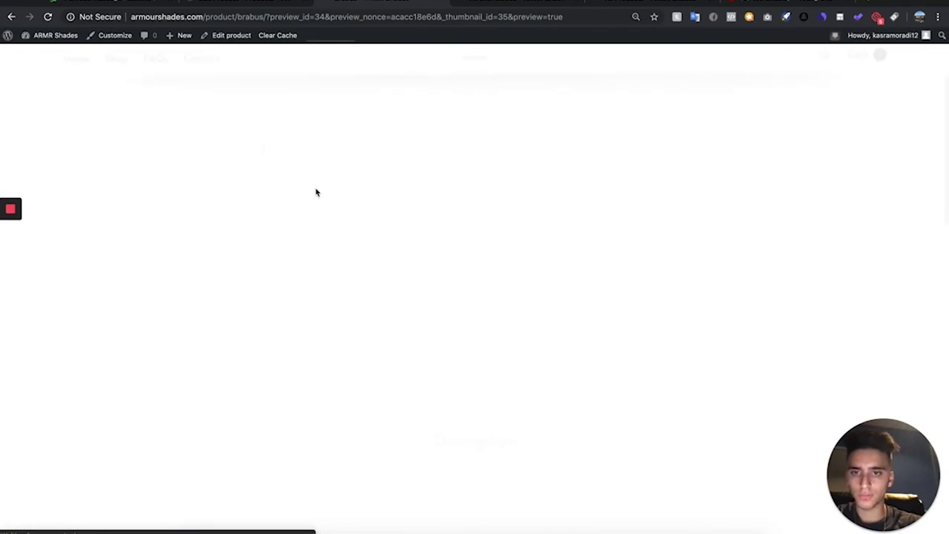
{"action": "scroll", "coordinate": [316, 193], "scroll_direction": "down", "scroll_amount": 8}
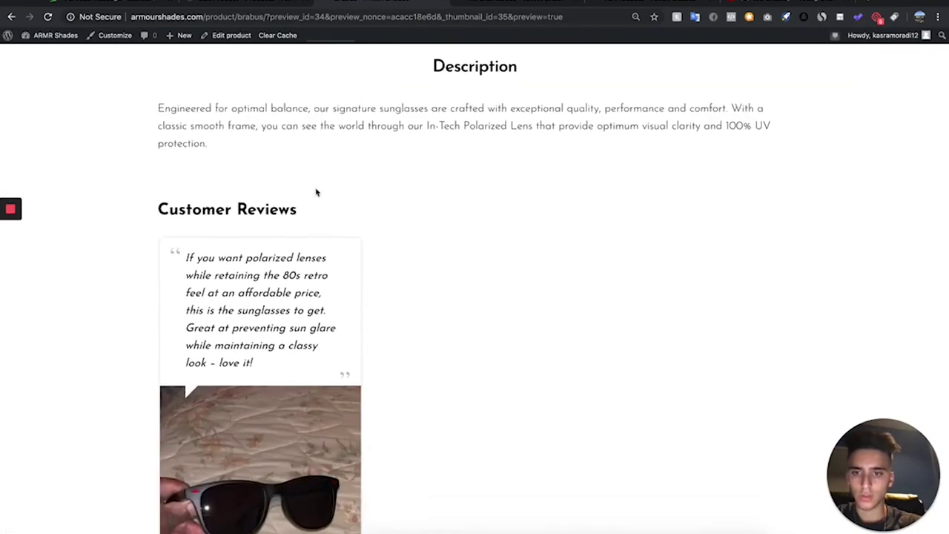
{"action": "key", "text": "super+w"}
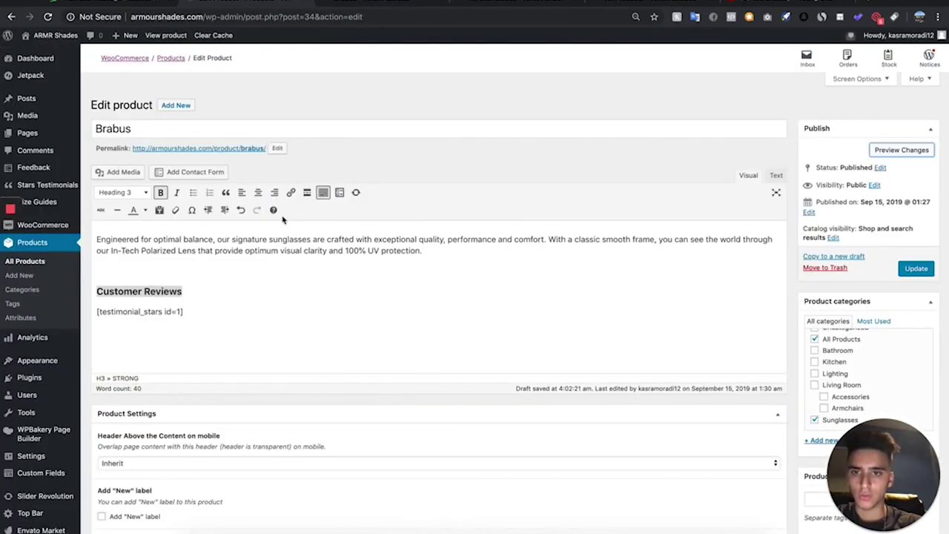
Step: Center the Customer Reviews heading in the product description and preview the Brabus page's description and reviews
{"action": "left_click", "coordinate": [258, 192]}
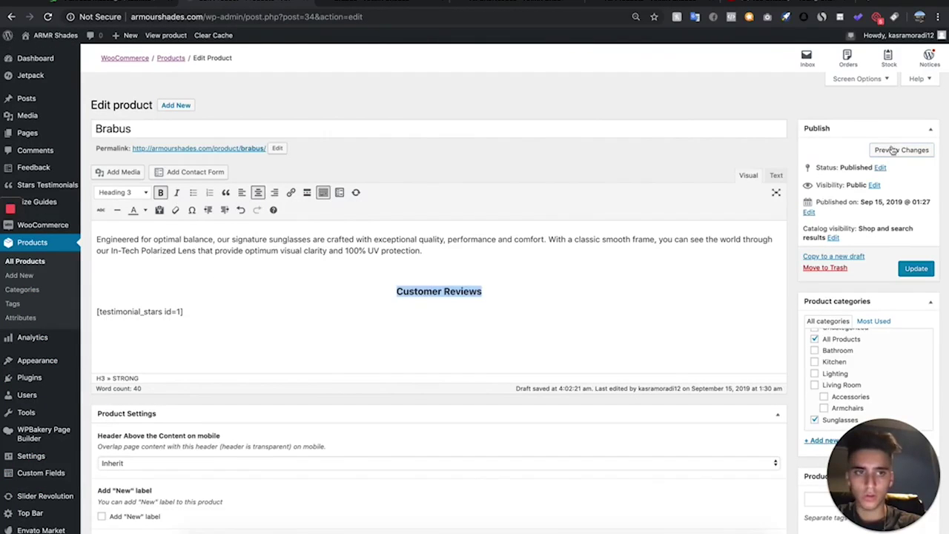
{"action": "left_click", "coordinate": [917, 154]}
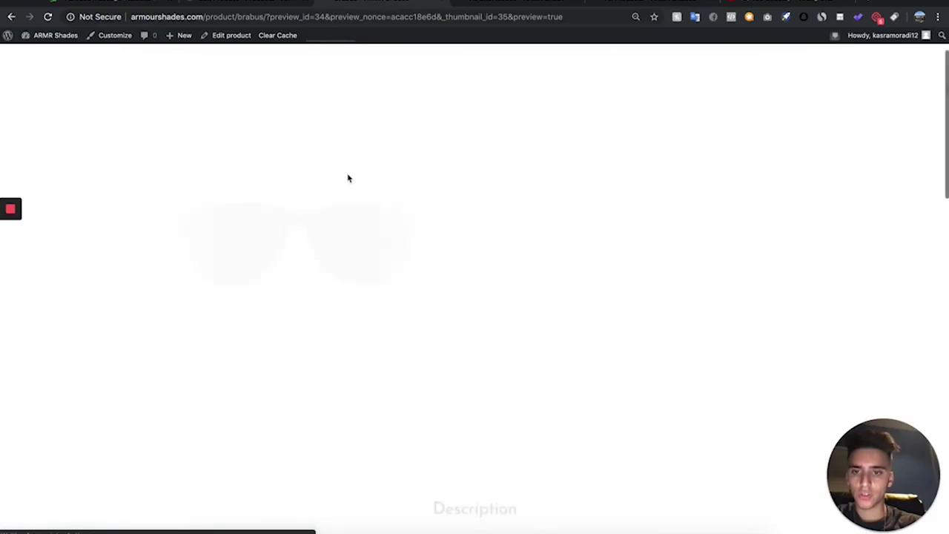
{"action": "scroll", "coordinate": [348, 178], "scroll_direction": "down", "scroll_amount": 5}
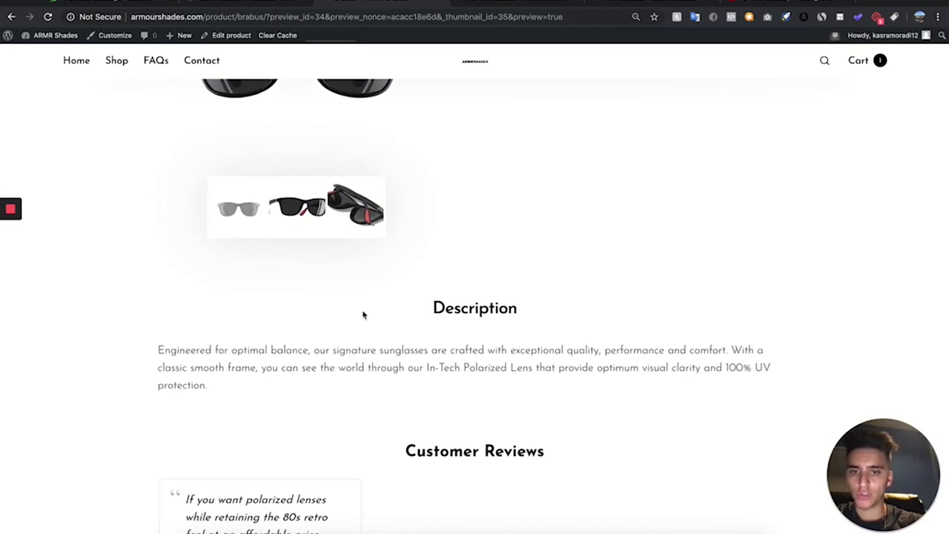
{"action": "scroll", "coordinate": [363, 314], "scroll_direction": "down", "scroll_amount": 4}
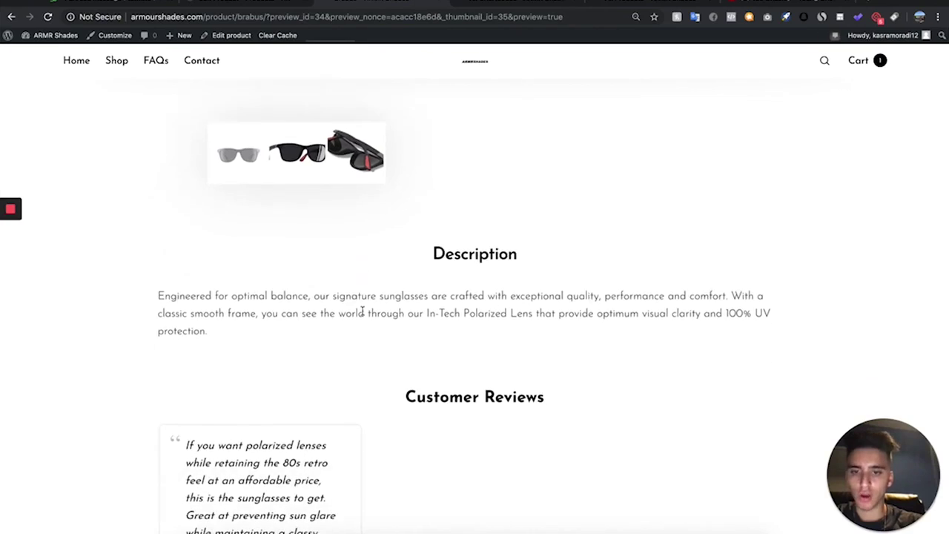
Step: Return to the Stars Testimonials shortcodes, start a new Grid shortcode, and customize style #1
{"action": "scroll", "coordinate": [288, 74], "scroll_direction": "up", "scroll_amount": 15}
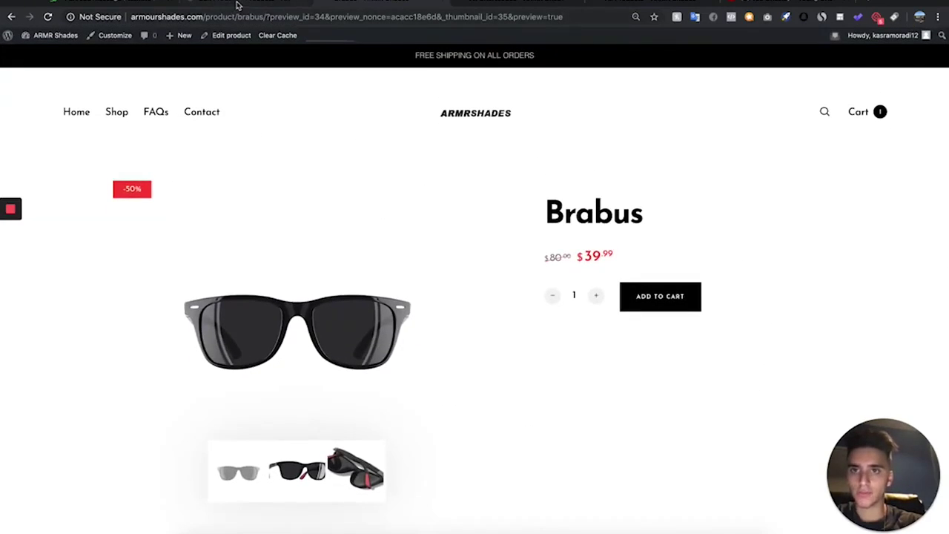
{"action": "left_click", "coordinate": [237, 6]}
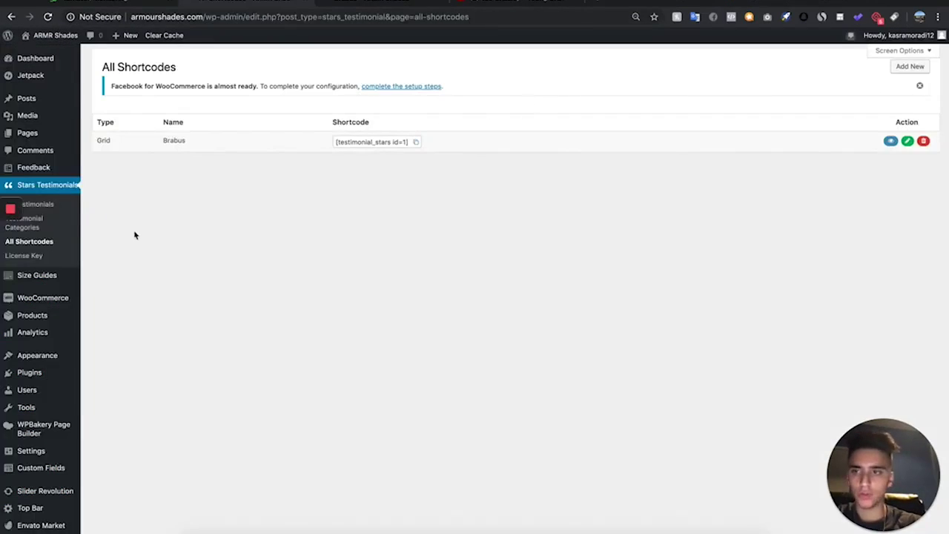
{"action": "left_click", "coordinate": [908, 68]}
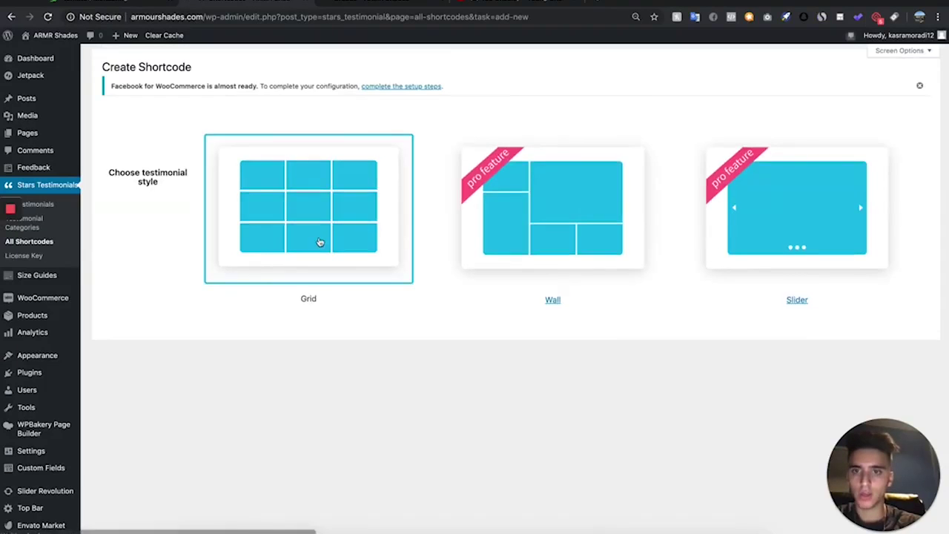
{"action": "left_click", "coordinate": [319, 242]}
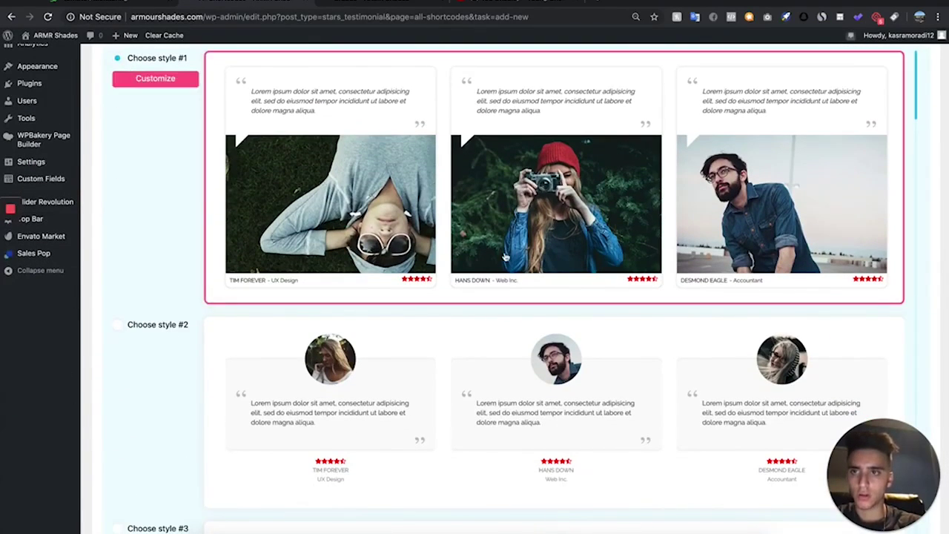
{"action": "left_click", "coordinate": [178, 79]}
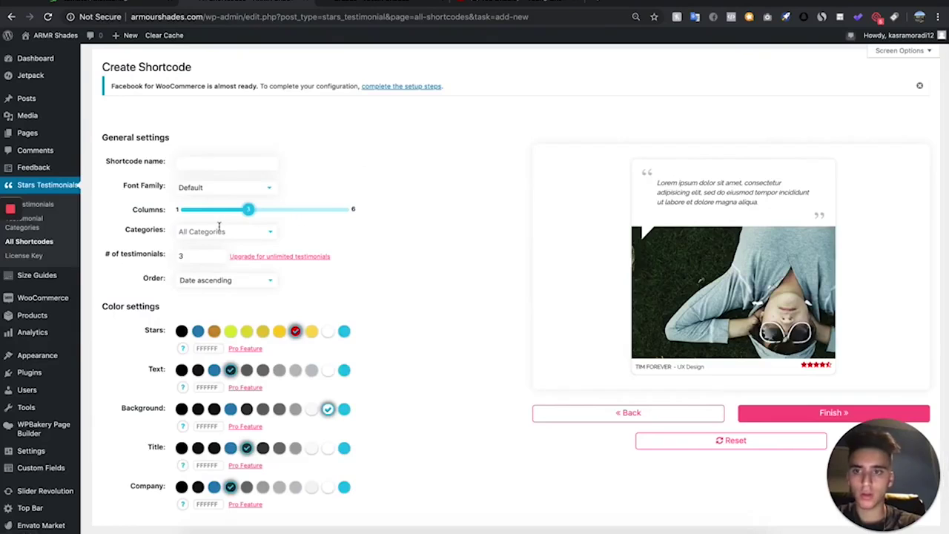
Step: Assign the Tiolas category to the new shortcode, name it "Tiolas", and finish creating it
{"action": "scroll", "coordinate": [198, 227], "scroll_direction": "down", "scroll_amount": 1}
{"action": "left_click", "coordinate": [202, 273]}
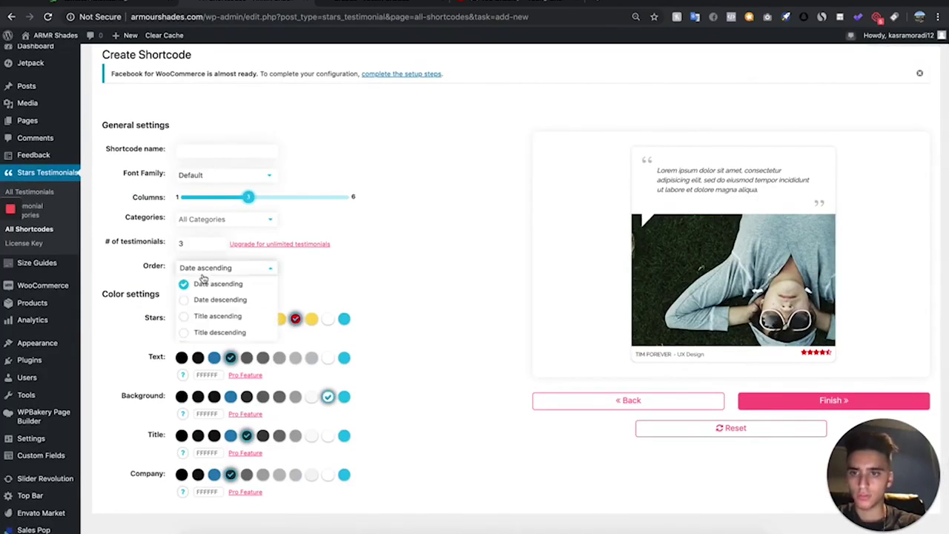
{"action": "left_click", "coordinate": [220, 221]}
{"action": "left_click", "coordinate": [220, 220]}
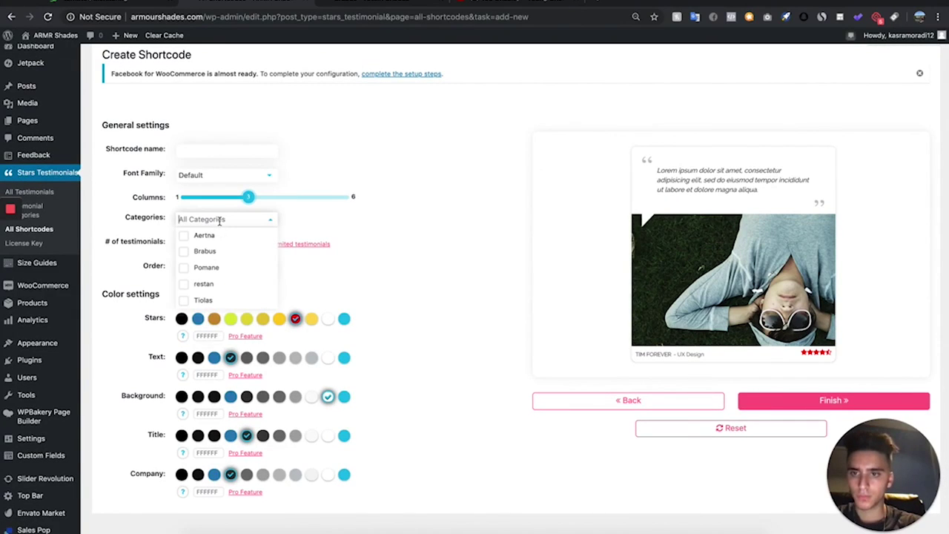
{"action": "left_click", "coordinate": [203, 300]}
{"action": "left_click", "coordinate": [240, 149]}
{"action": "type", "text": "Tiolas"}
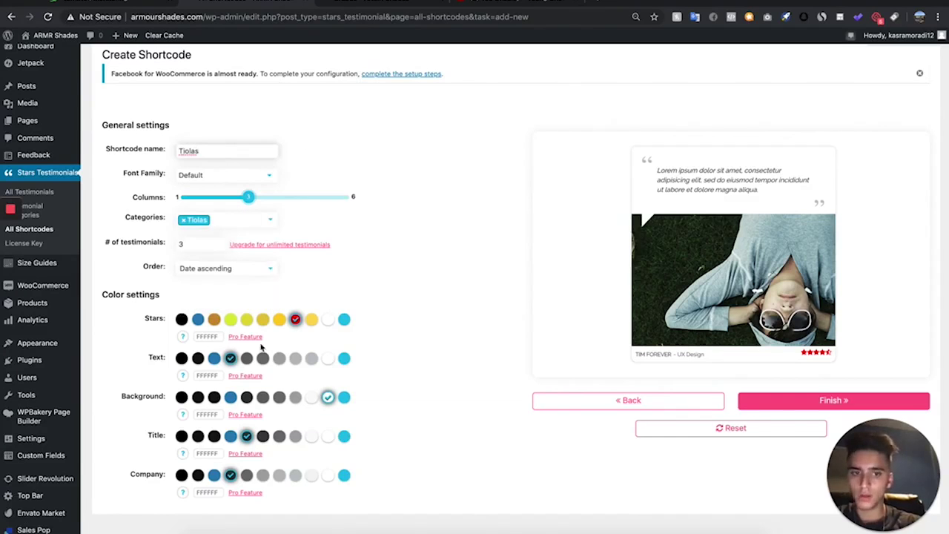
{"action": "left_click", "coordinate": [777, 410]}
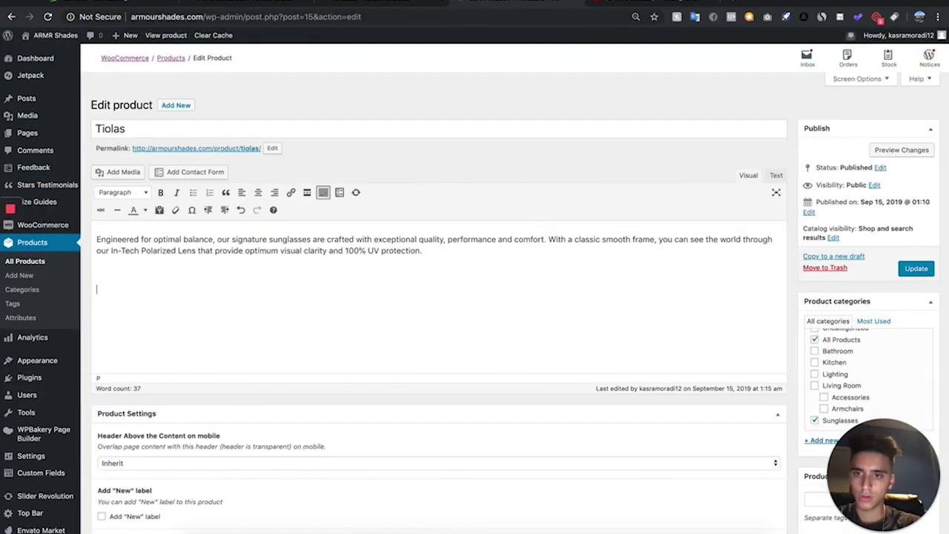
Step: Add the centered "Customer Reviews" heading and shortcode [testimonial_stars id=2] below the Tiolas product description, and update the product
{"action": "type", "text": "Customer Reviews [testimonial_stars id=1]"}
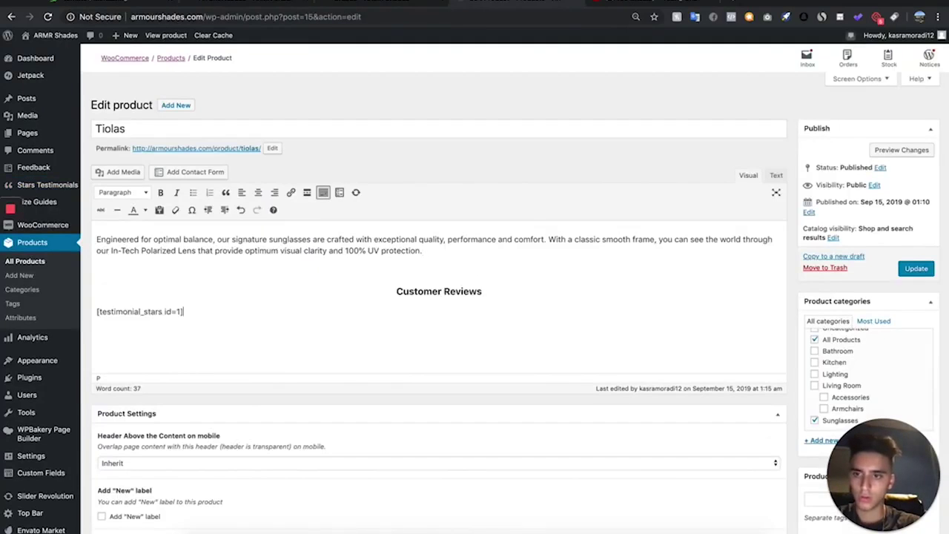
{"action": "left_click", "coordinate": [391, 291]}
{"action": "key", "text": "Return"}
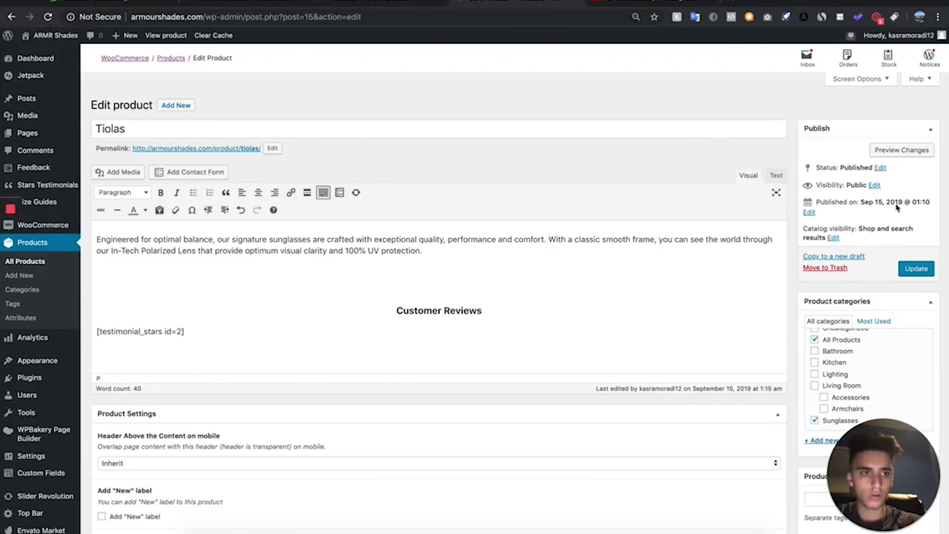
{"action": "left_click", "coordinate": [912, 269]}
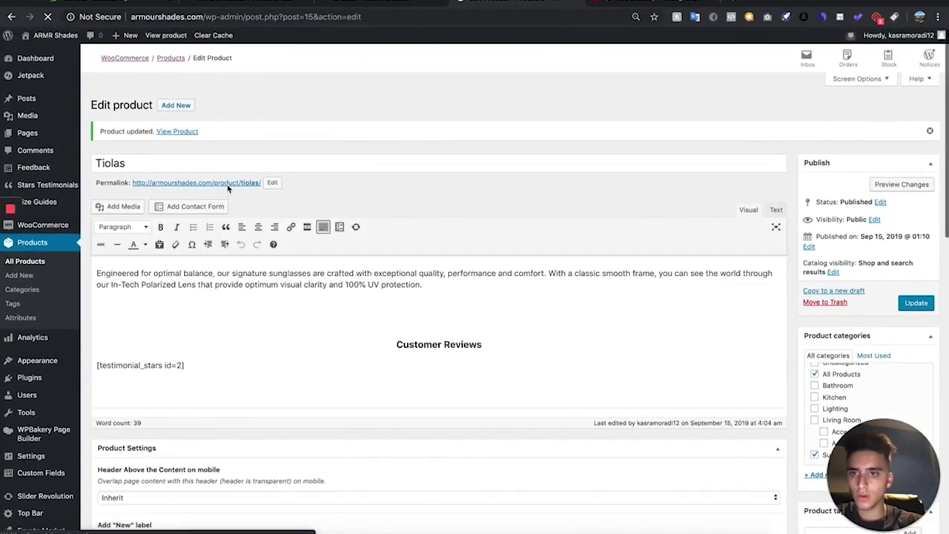
Step: Open the live Tiolas product page from its permalink and examine the Customer Reviews section
{"action": "right_click", "coordinate": [228, 188]}
{"action": "left_click", "coordinate": [267, 194]}
{"action": "left_click", "coordinate": [646, 3]}
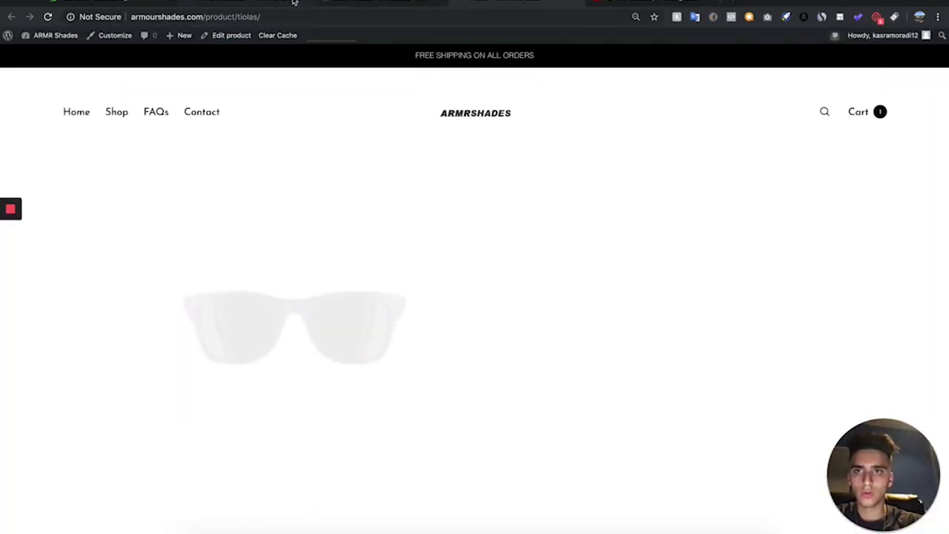
{"action": "scroll", "coordinate": [449, 199], "scroll_direction": "down", "scroll_amount": 10}
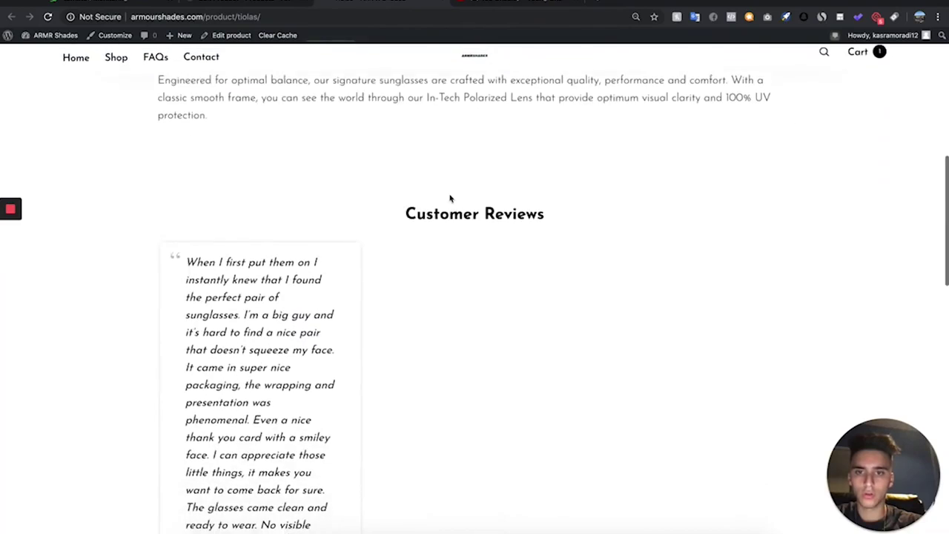
{"action": "scroll", "coordinate": [450, 199], "scroll_direction": "down", "scroll_amount": 6}
{"action": "scroll", "coordinate": [450, 199], "scroll_direction": "up", "scroll_amount": 6}
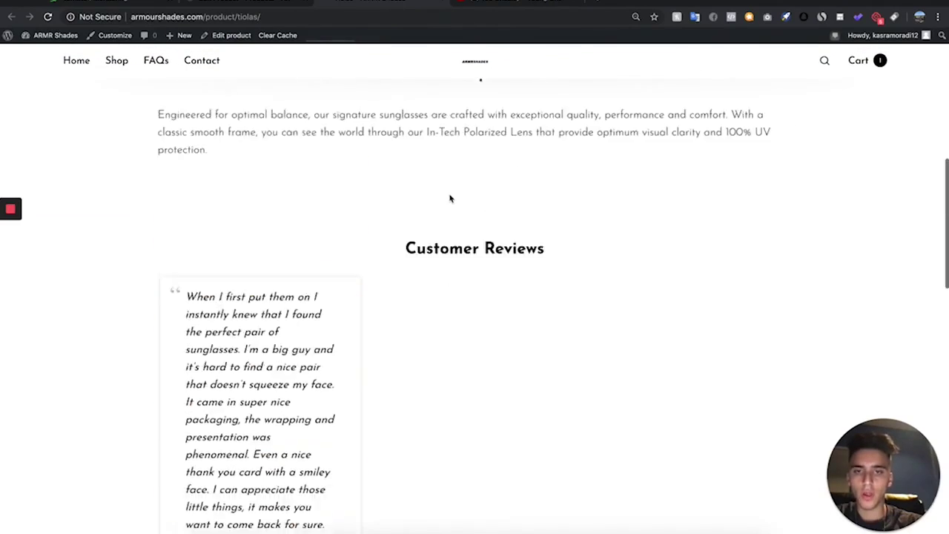
{"action": "scroll", "coordinate": [449, 198], "scroll_direction": "up", "scroll_amount": 8}
{"action": "scroll", "coordinate": [343, 68], "scroll_direction": "down", "scroll_amount": 2}
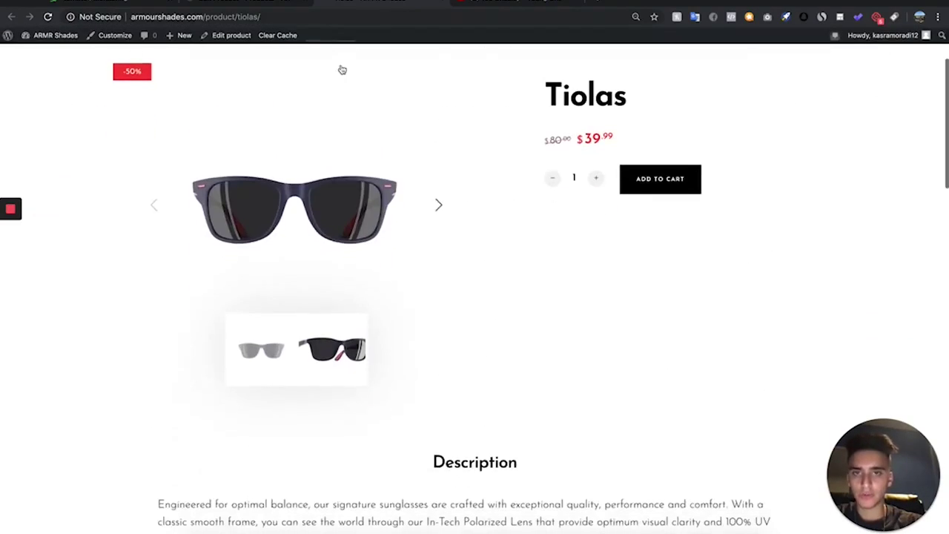
Step: Review the available static homepage choices in the WordPress Reading Settings, keeping Home selected
{"action": "left_click", "coordinate": [482, 5]}
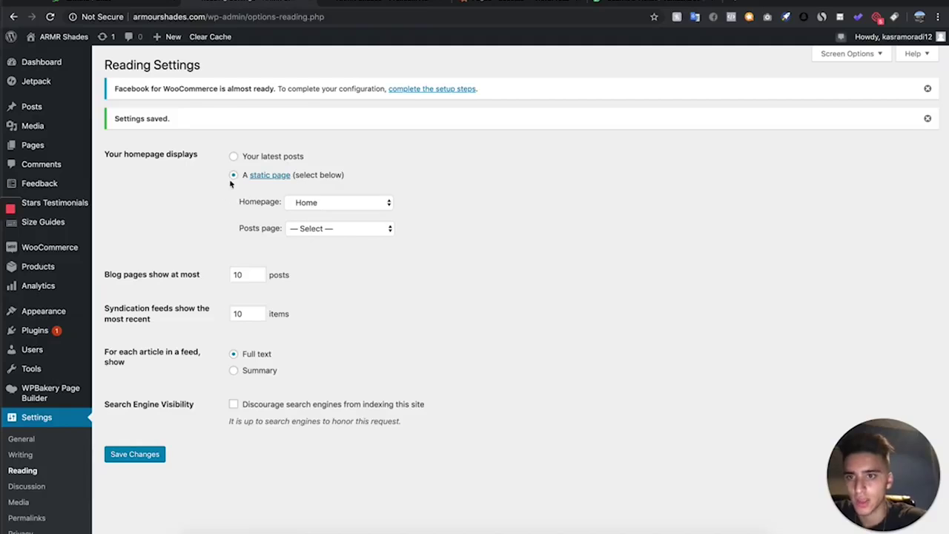
{"action": "left_click", "coordinate": [350, 210]}
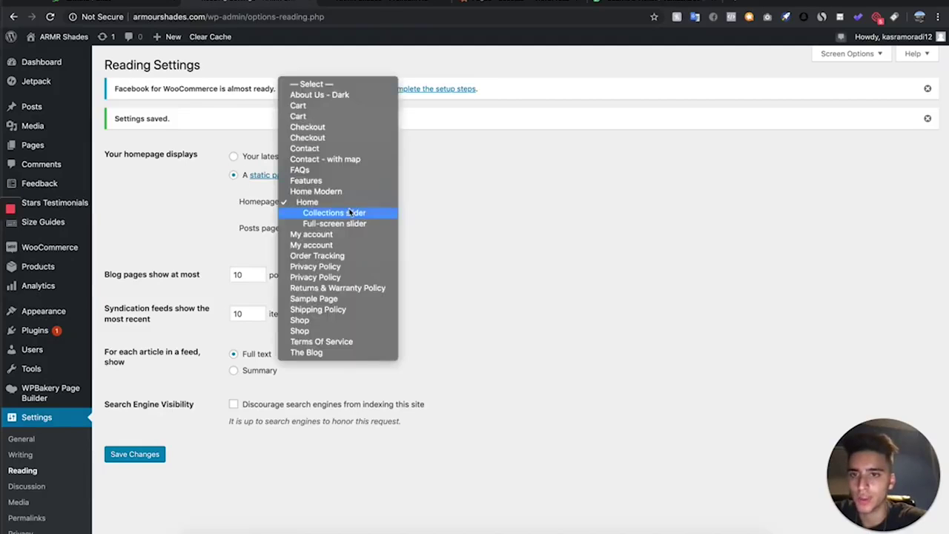
{"action": "left_click", "coordinate": [483, 186]}
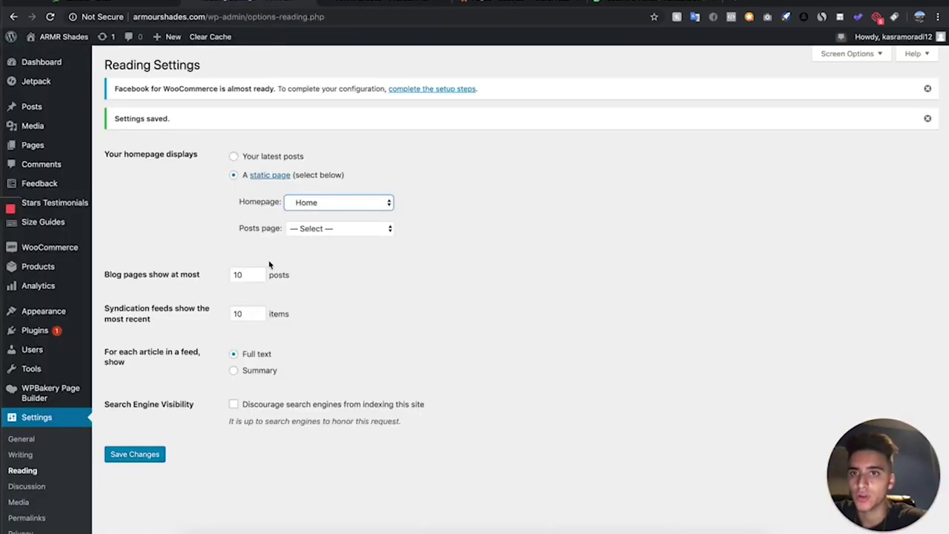
Step: Reload the ARMR Shades storefront homepage and look through it from the header to the contact section
{"action": "left_click", "coordinate": [386, 3]}
{"action": "scroll", "coordinate": [259, 220], "scroll_direction": "up", "scroll_amount": 15}
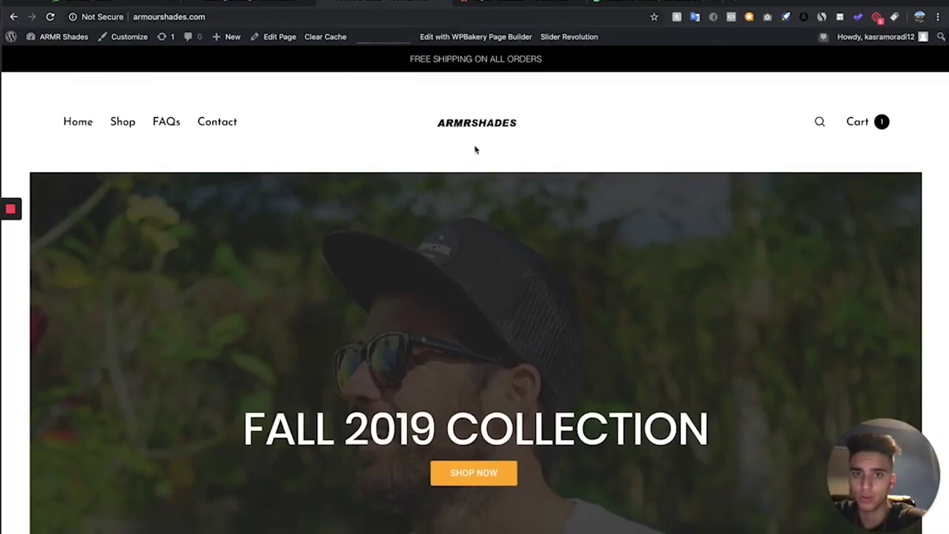
{"action": "left_click", "coordinate": [492, 127]}
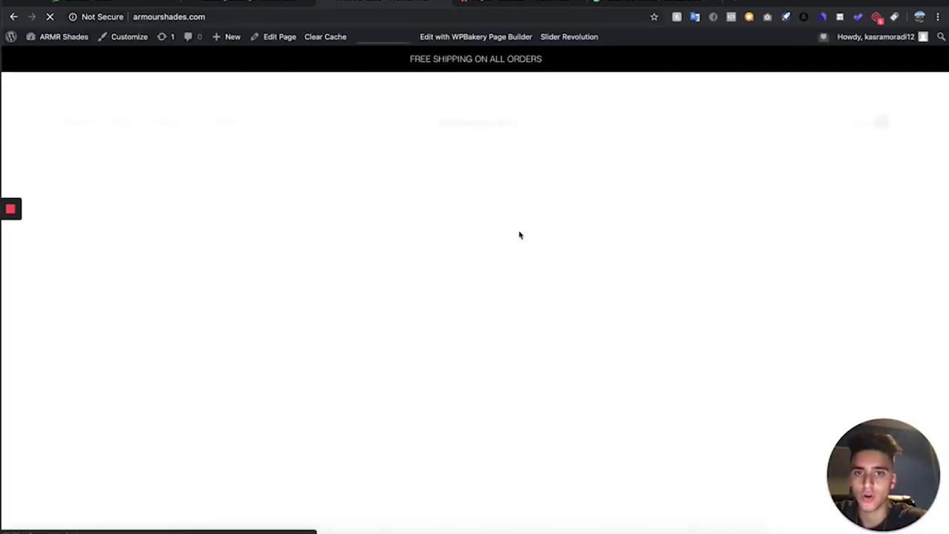
{"action": "scroll", "coordinate": [519, 235], "scroll_direction": "down", "scroll_amount": 15}
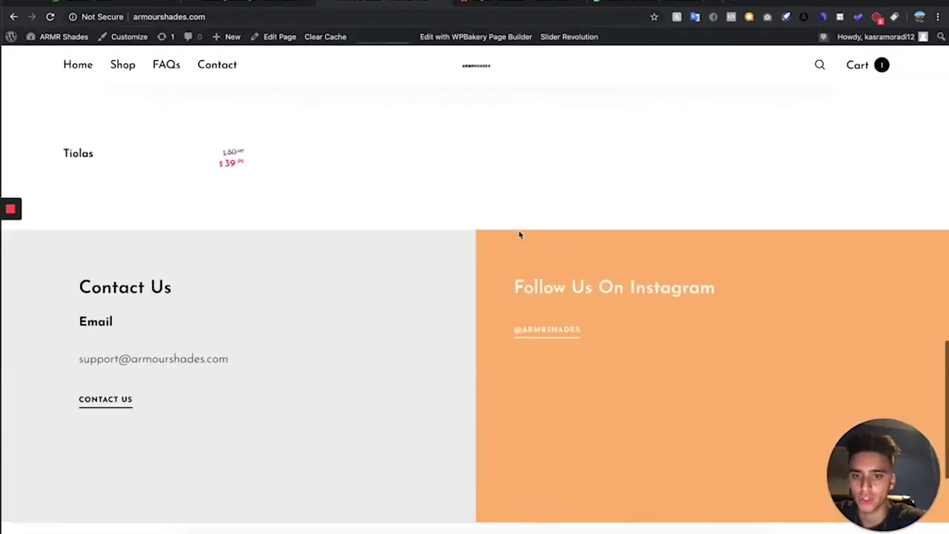
{"action": "scroll", "coordinate": [519, 236], "scroll_direction": "up", "scroll_amount": 15}
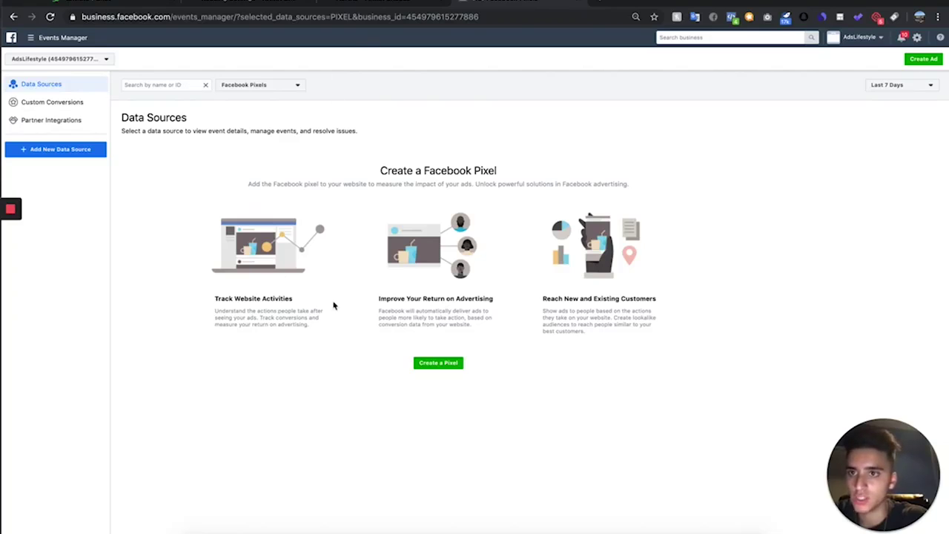
Step: Go to the pixels in Facebook Events Manager and start adding a Facebook pixel as a new data source
{"action": "left_click", "coordinate": [44, 35]}
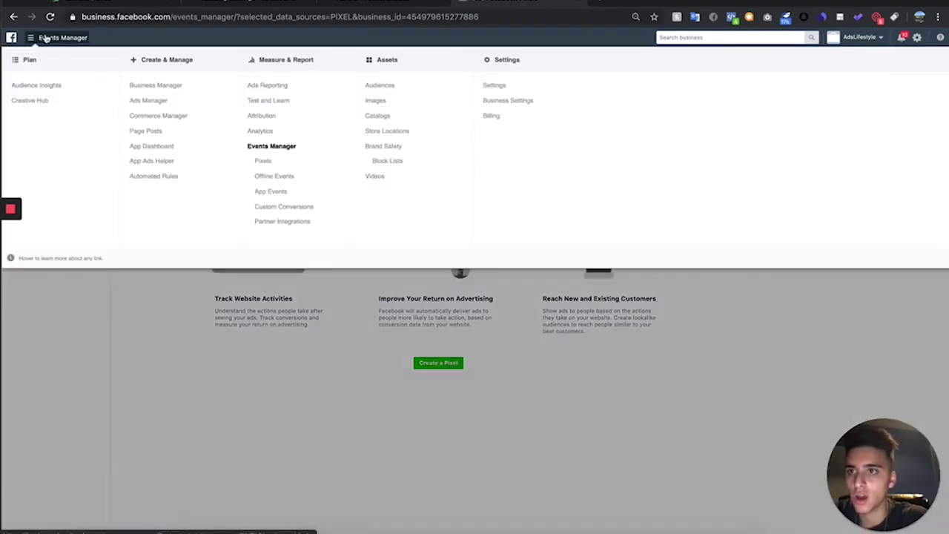
{"action": "left_click", "coordinate": [264, 161]}
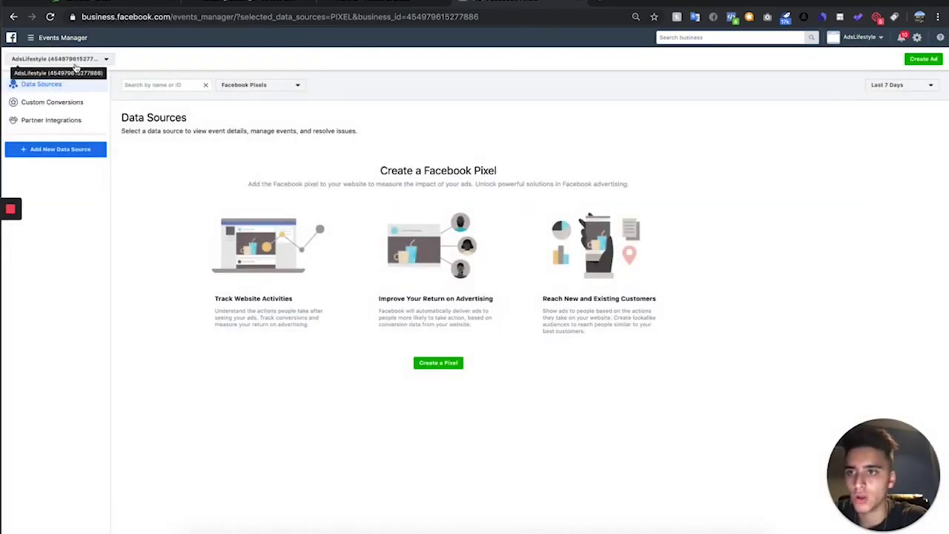
{"action": "left_click", "coordinate": [89, 152]}
{"action": "left_click", "coordinate": [30, 164]}
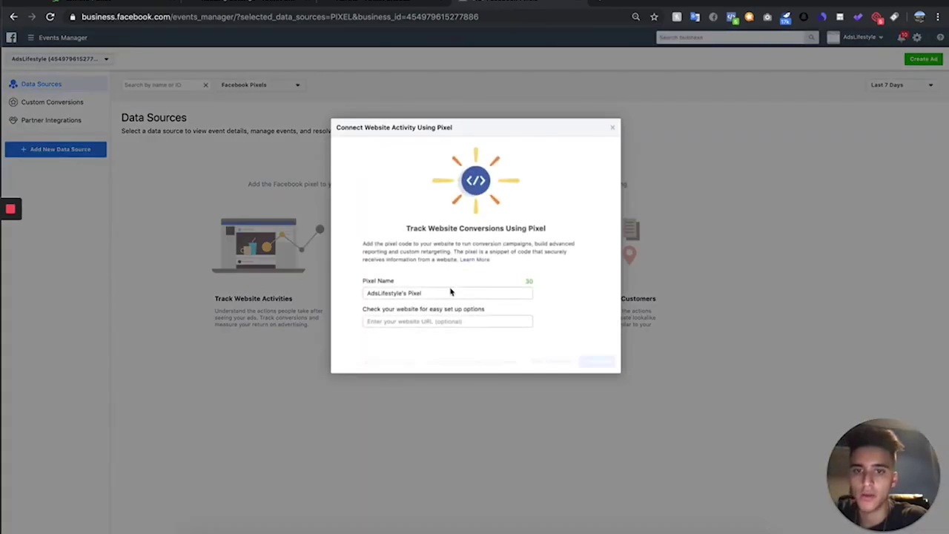
Step: Replace the default pixel name with "Armour Shades Pixel"
{"action": "triple_click", "coordinate": [447, 293]}
{"action": "key", "text": "BackSpace"}
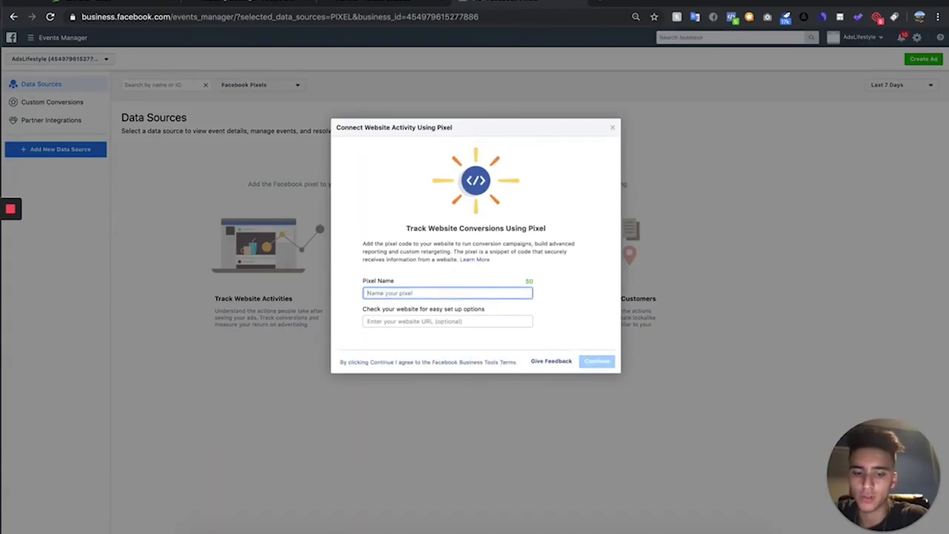
{"action": "type", "text": "A"}
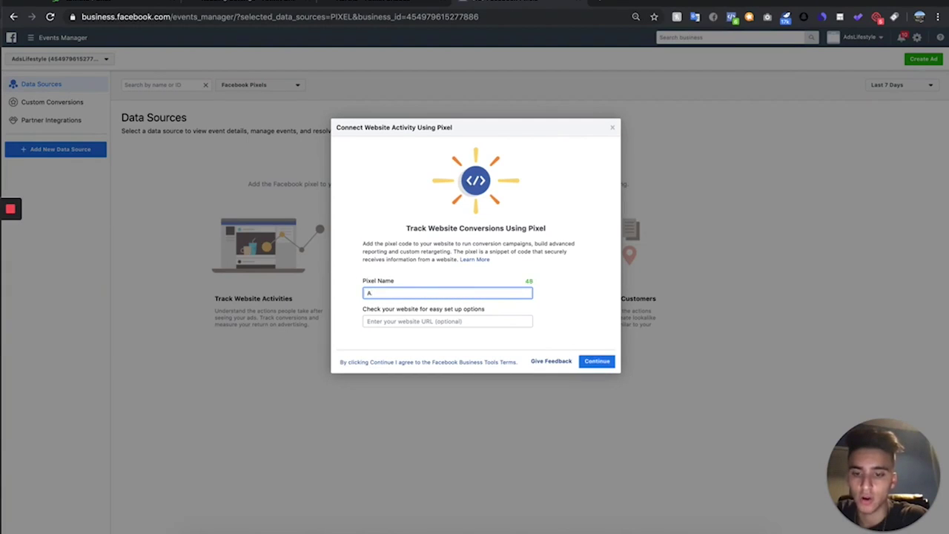
{"action": "type", "text": "rmour Shades Pixel"}
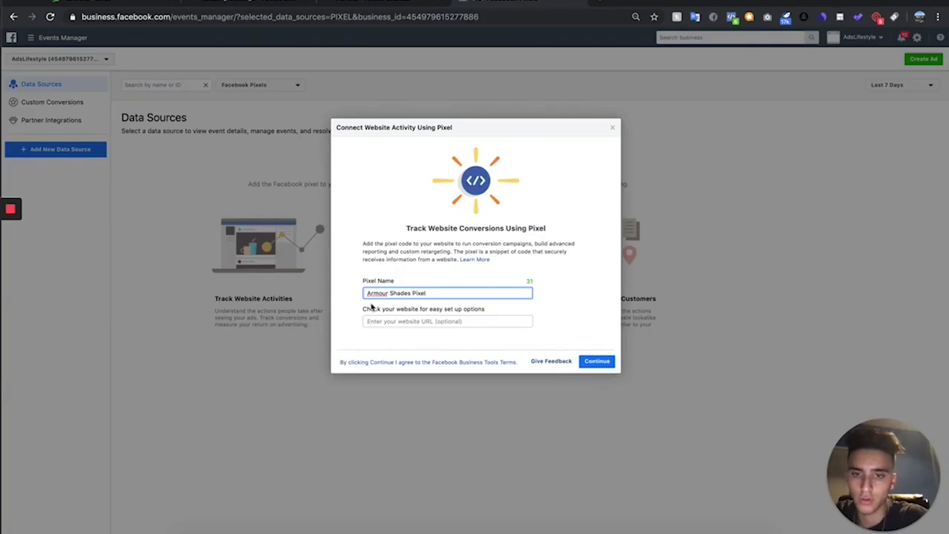
Step: Copy the armourshades.com homepage address from the storefront into the pixel's website URL, and create the pixel
{"action": "left_click", "coordinate": [432, 322]}
{"action": "left_click", "coordinate": [384, 6]}
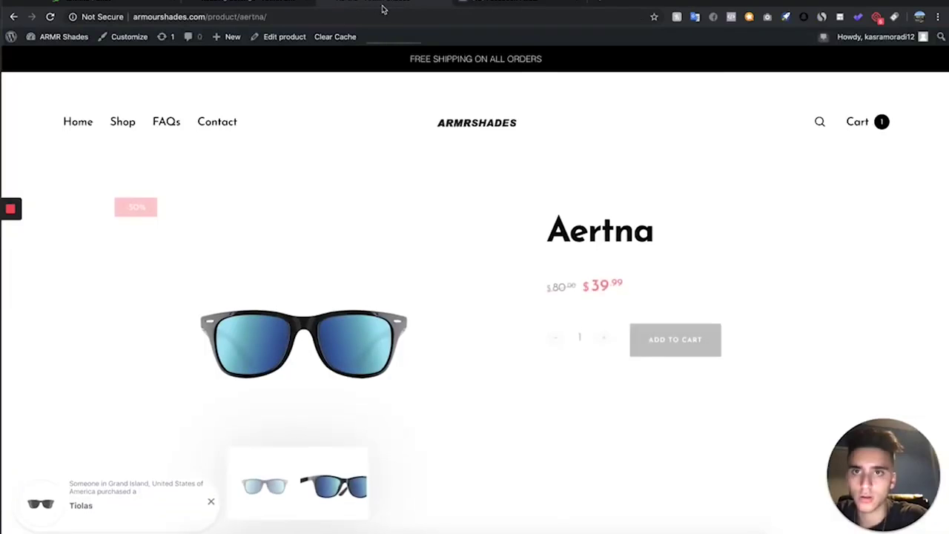
{"action": "left_click", "coordinate": [450, 130]}
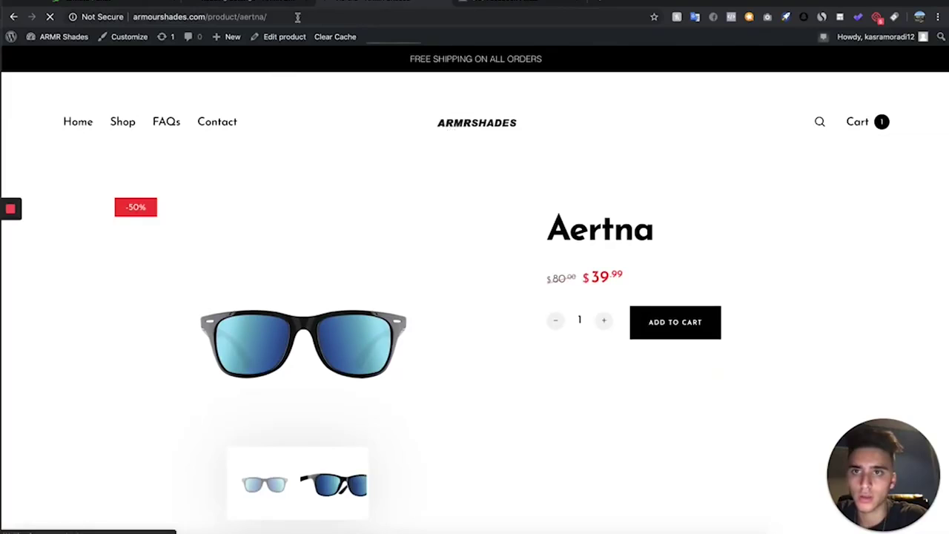
{"action": "left_click", "coordinate": [297, 17]}
{"action": "key", "text": "super+c"}
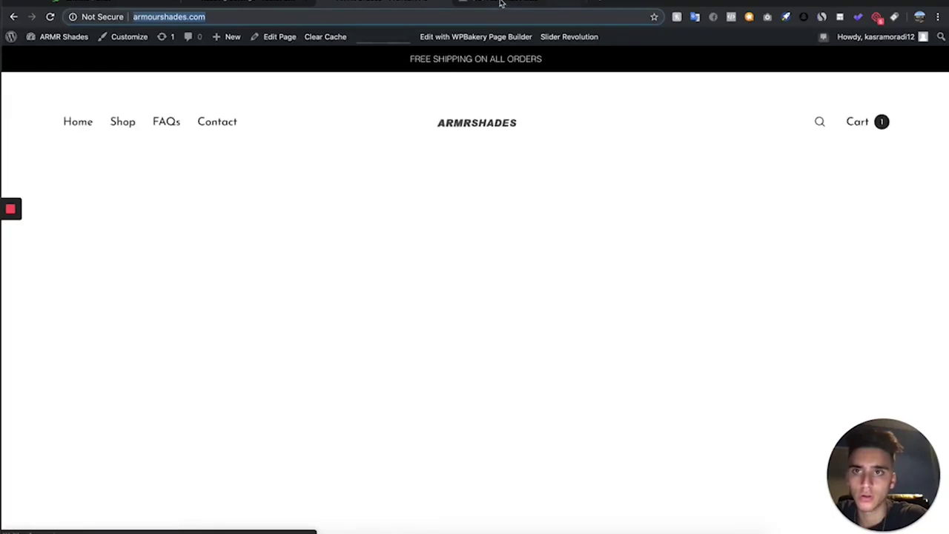
{"action": "left_click", "coordinate": [499, 4]}
{"action": "key", "text": "super+v"}
{"action": "left_click", "coordinate": [611, 367]}
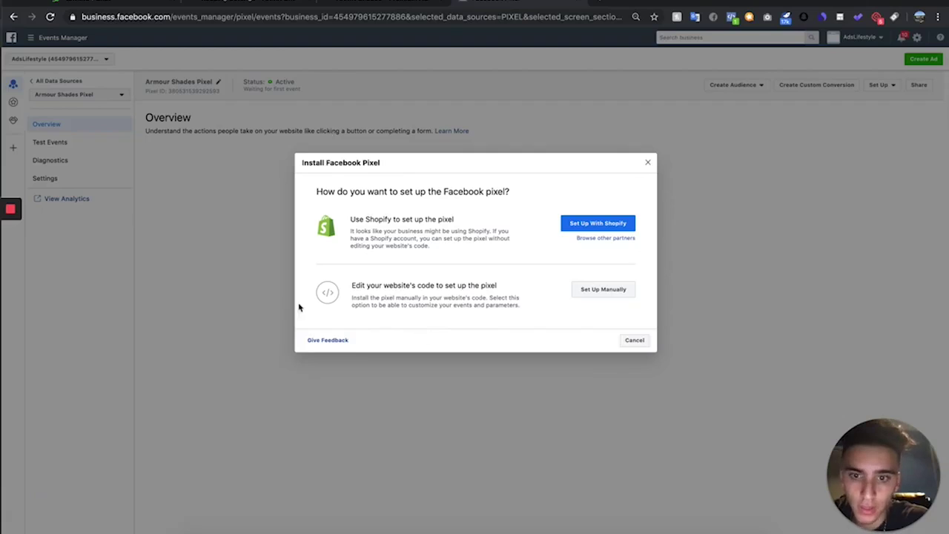
Step: Choose WordPress as the partner for setting up the Armour Shades Pixel, and download the Facebook Pixel extension
{"action": "left_click", "coordinate": [619, 239]}
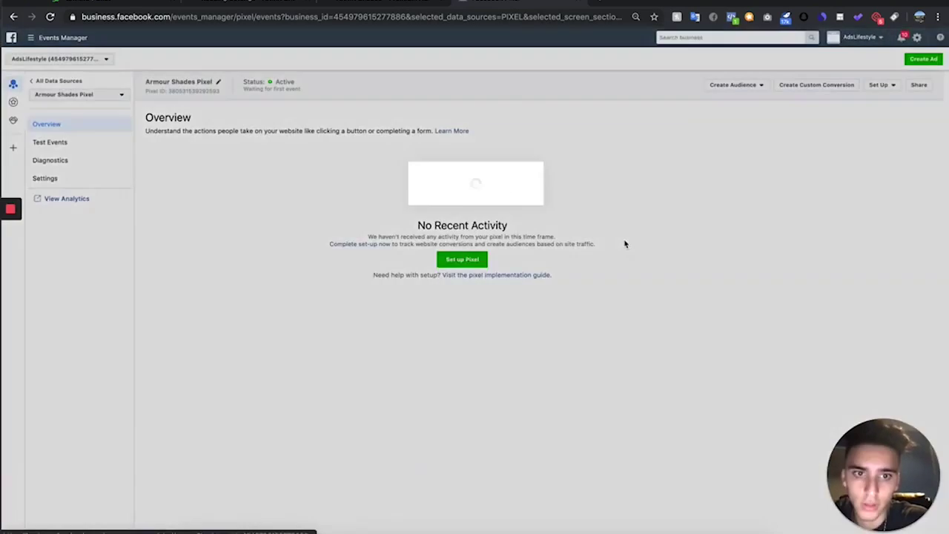
{"action": "left_click", "coordinate": [437, 412]}
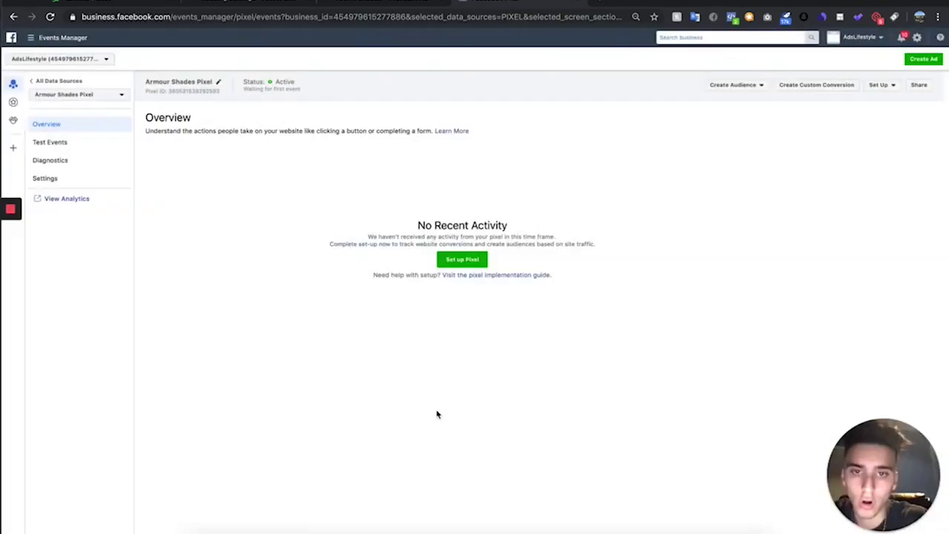
{"action": "left_click", "coordinate": [634, 316]}
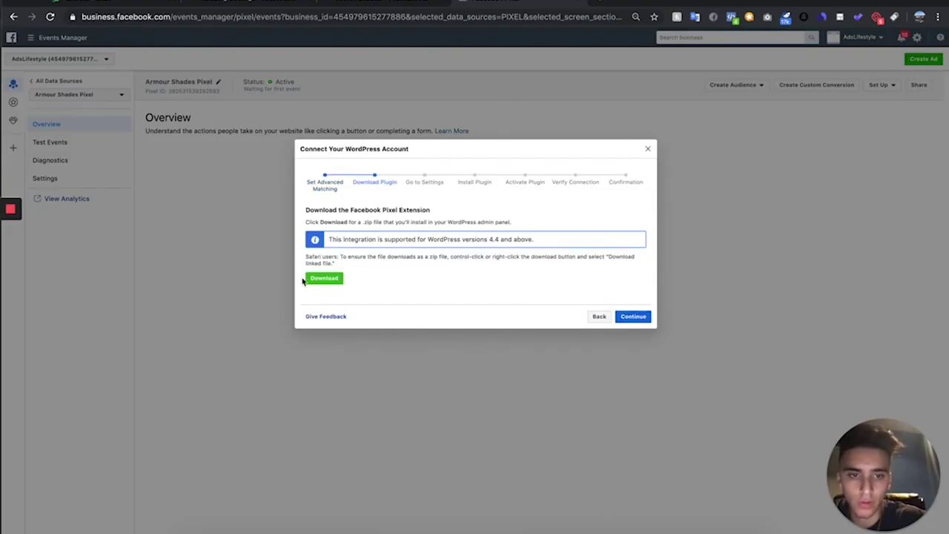
{"action": "left_click", "coordinate": [329, 280]}
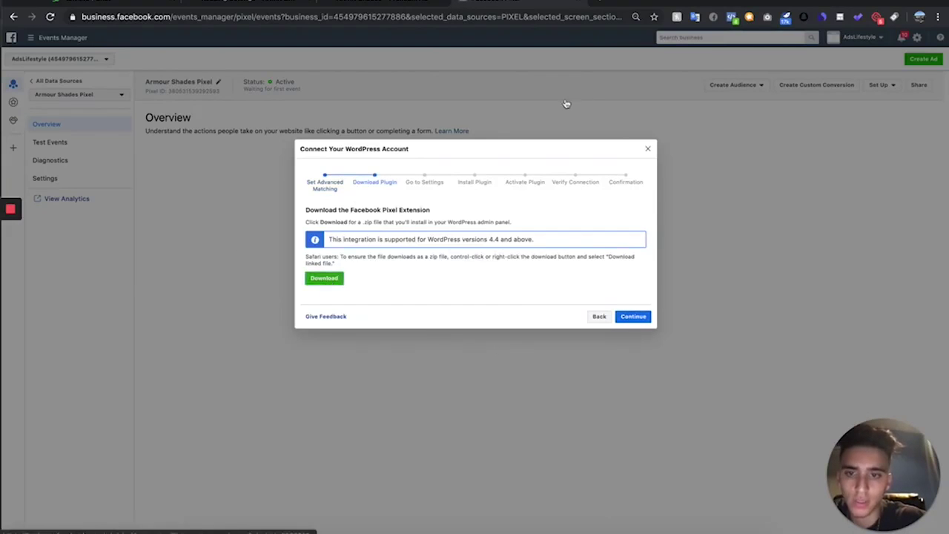
{"action": "left_click", "coordinate": [693, 265]}
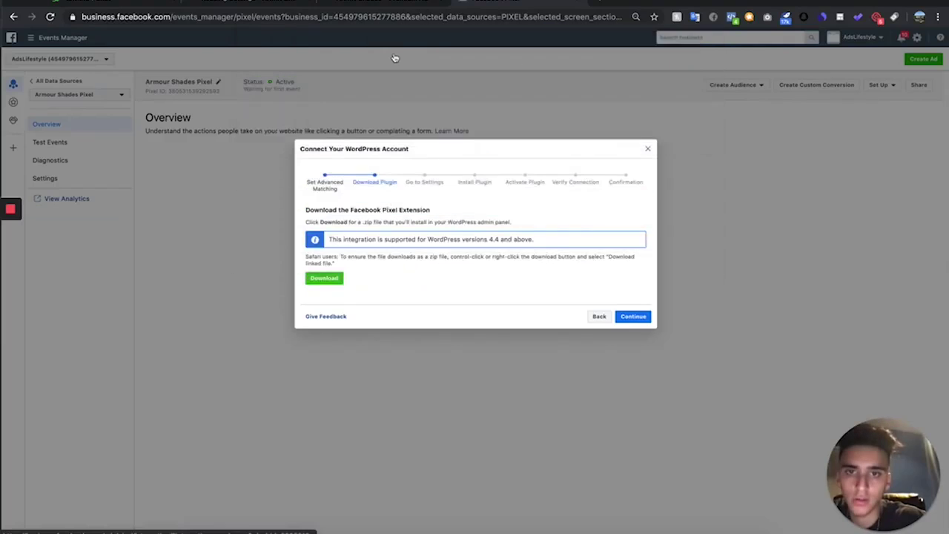
Step: Upload the downloaded Facebook pixel .zip as a new plugin in the WordPress admin, then install and activate it
{"action": "left_click", "coordinate": [281, 9]}
{"action": "mouse_move", "coordinate": [35, 331]}
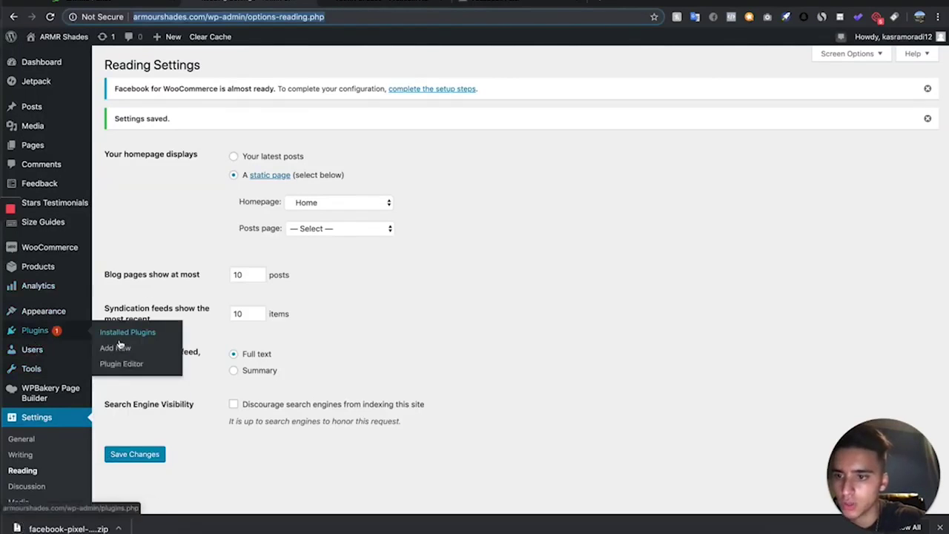
{"action": "left_click", "coordinate": [116, 348]}
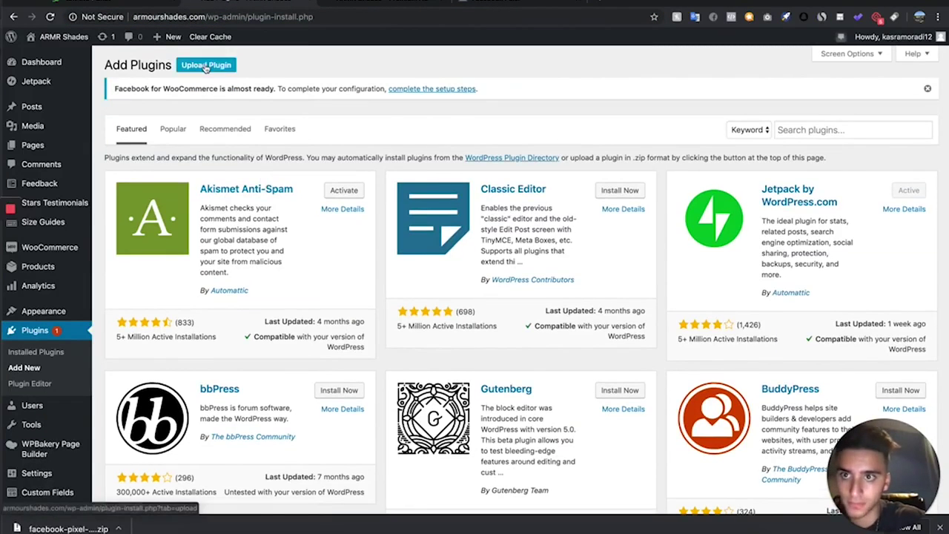
{"action": "left_click", "coordinate": [206, 66]}
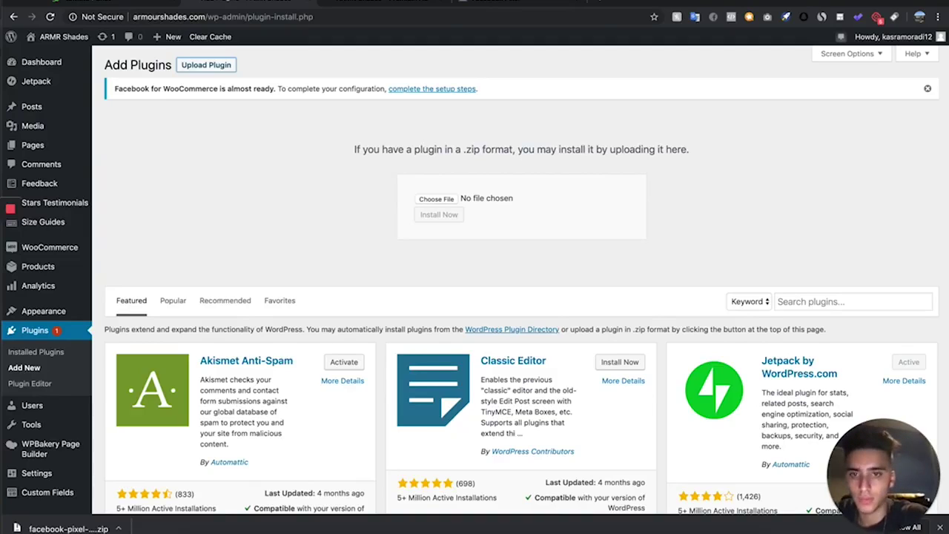
{"action": "left_click_drag", "start_coordinate": [78, 519], "coordinate": [442, 212]}
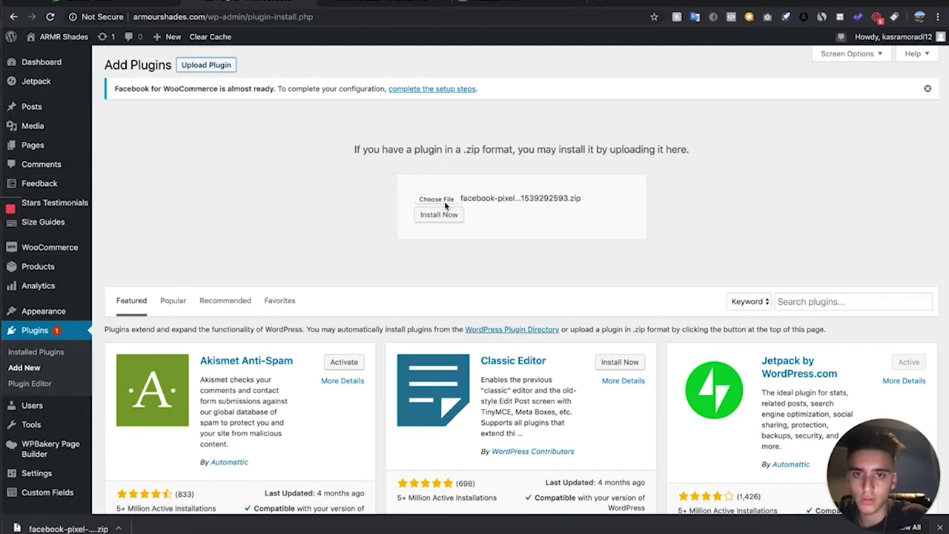
{"action": "left_click", "coordinate": [442, 216]}
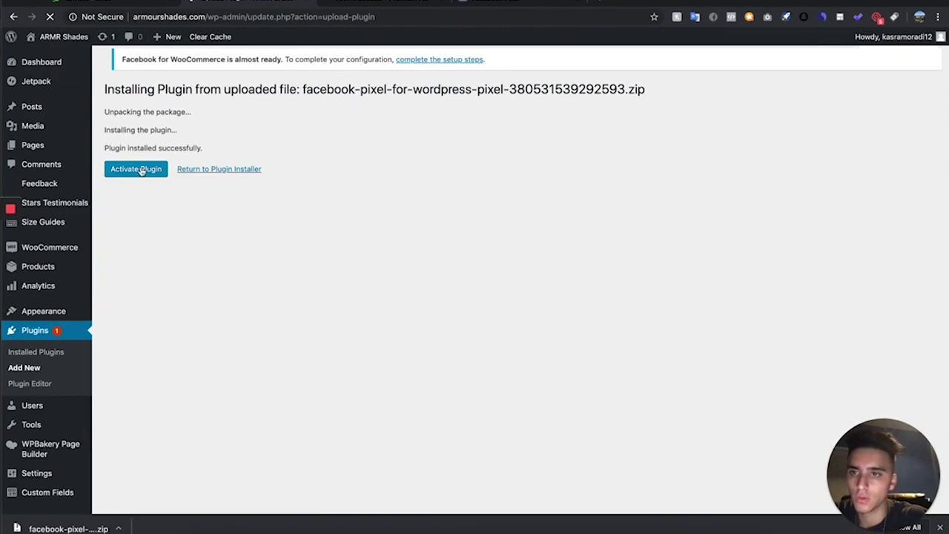
{"action": "key", "text": "ctrl+Tab"}
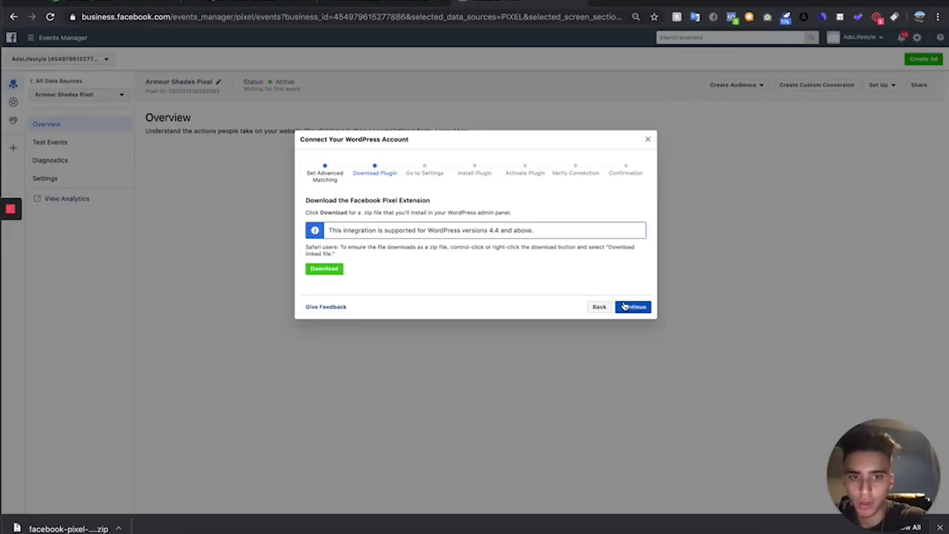
{"action": "left_click", "coordinate": [627, 307]}
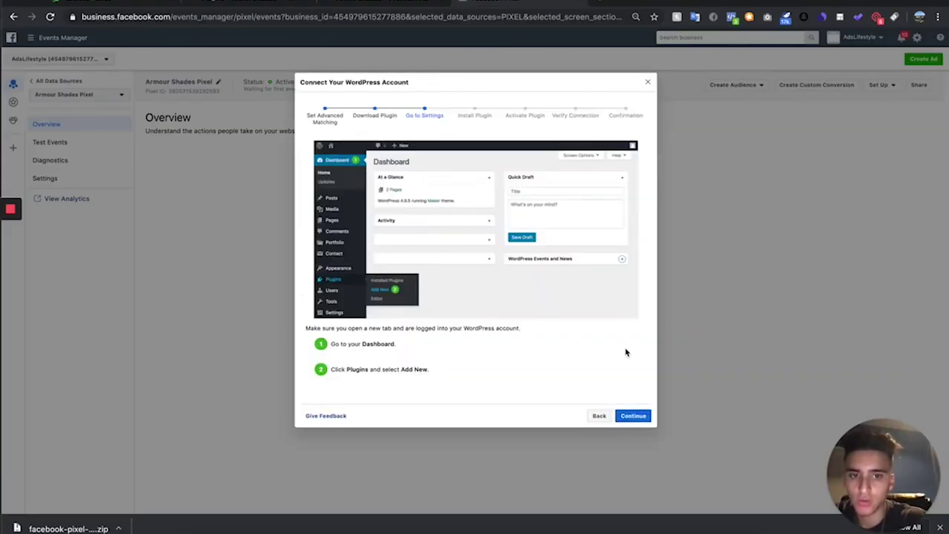
{"action": "left_click", "coordinate": [642, 415]}
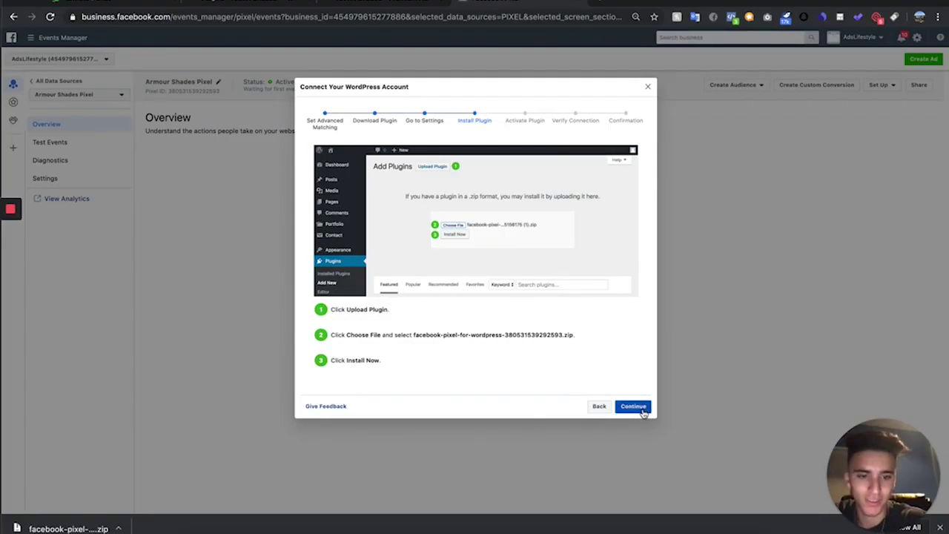
{"action": "left_click", "coordinate": [643, 413]}
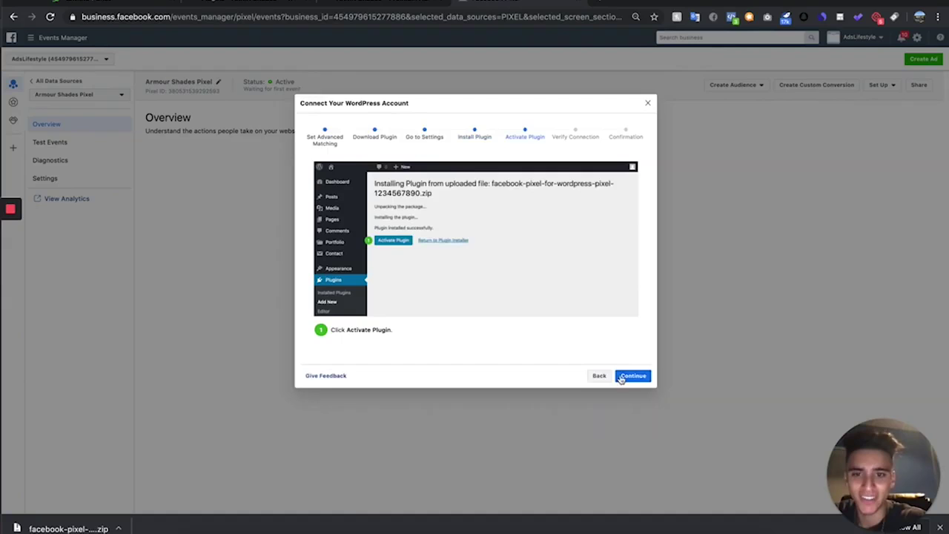
{"action": "left_click", "coordinate": [634, 380]}
{"action": "left_click", "coordinate": [496, 272]}
{"action": "type", "text": "http://armourshades.com/"}
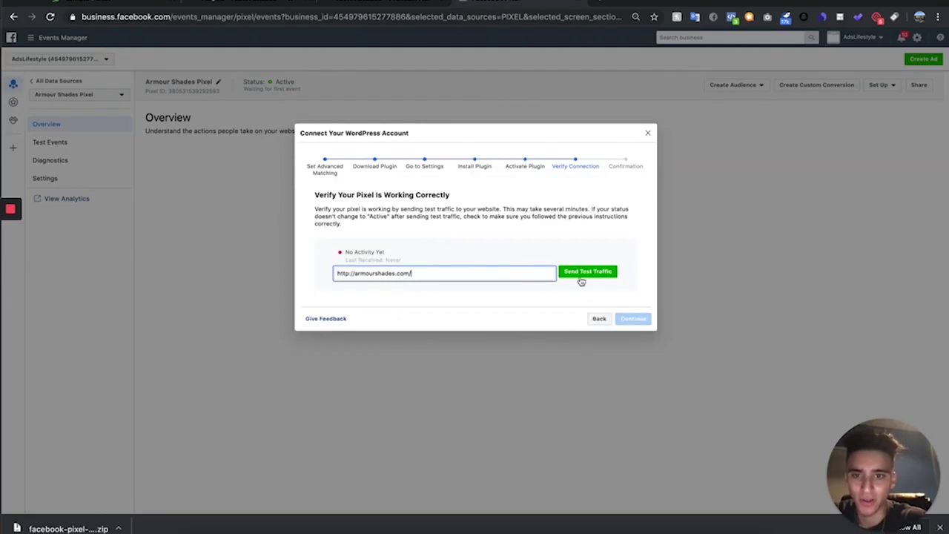
{"action": "left_click", "coordinate": [581, 279]}
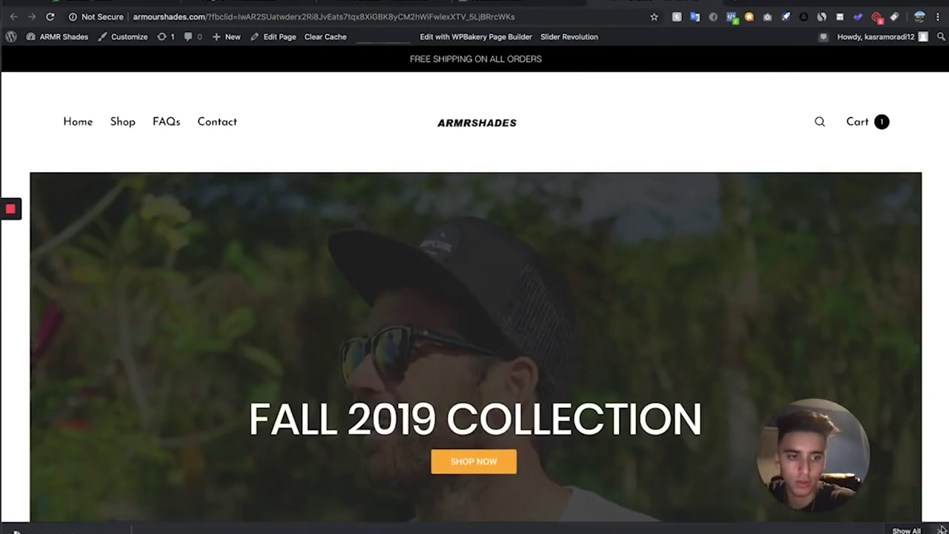
Step: Check the storefront with Facebook Pixel Helper, and finish the WordPress connection setup in Events Manager
{"action": "left_click", "coordinate": [732, 18]}
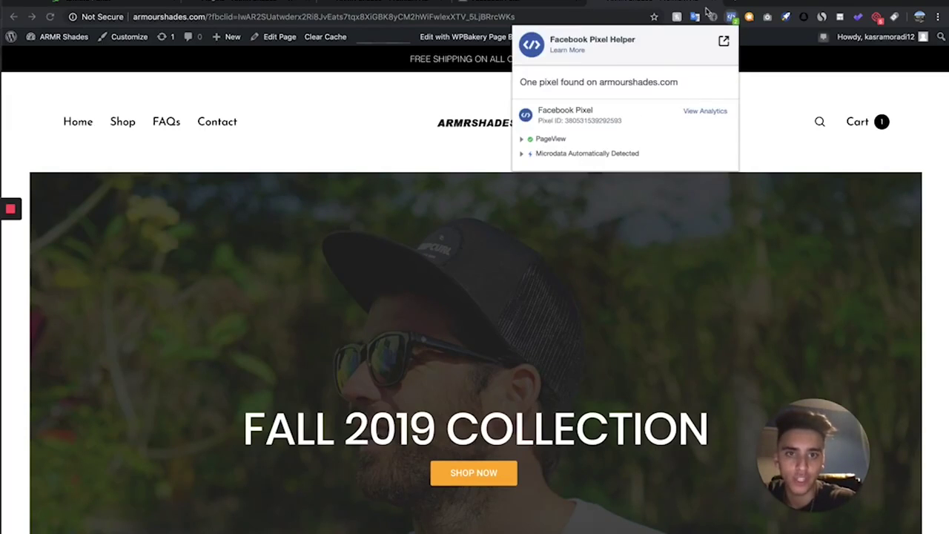
{"action": "left_click", "coordinate": [727, 20]}
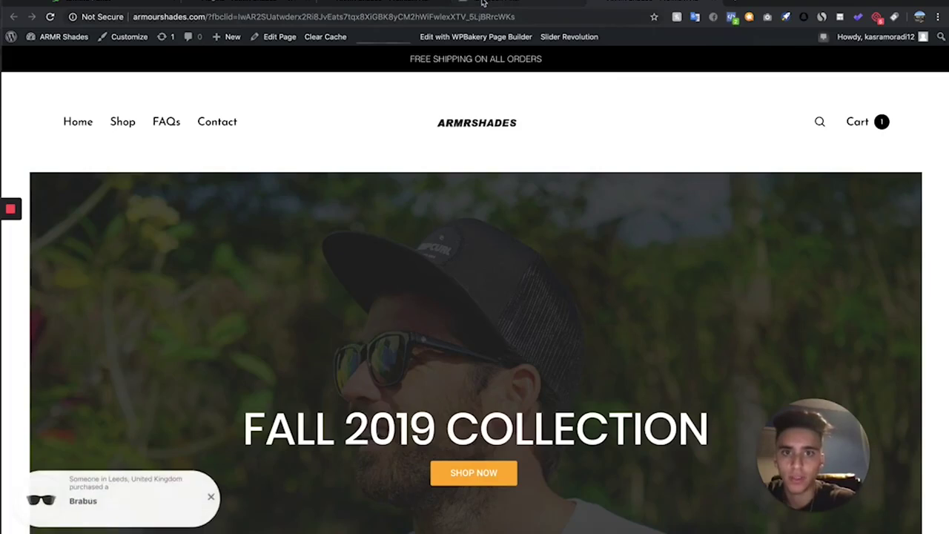
{"action": "left_click", "coordinate": [484, 4]}
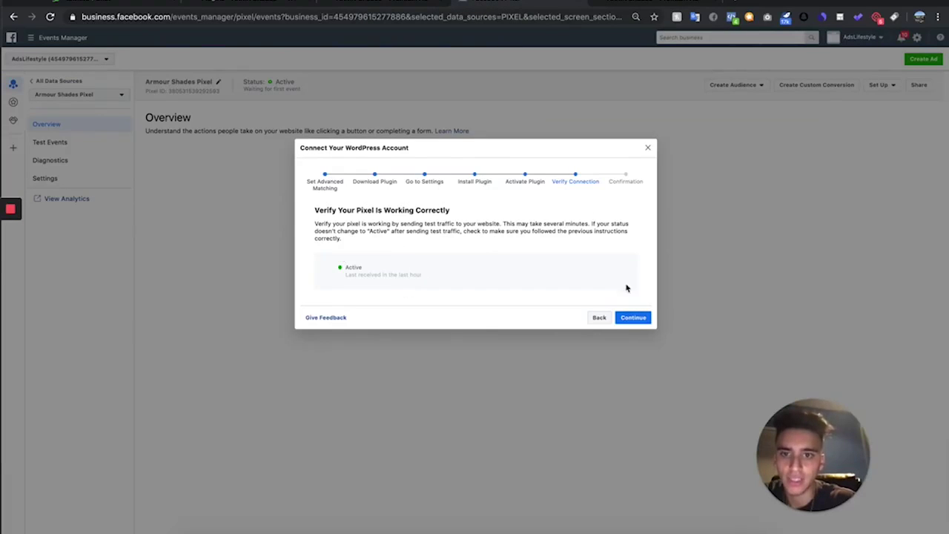
{"action": "left_click", "coordinate": [627, 319]}
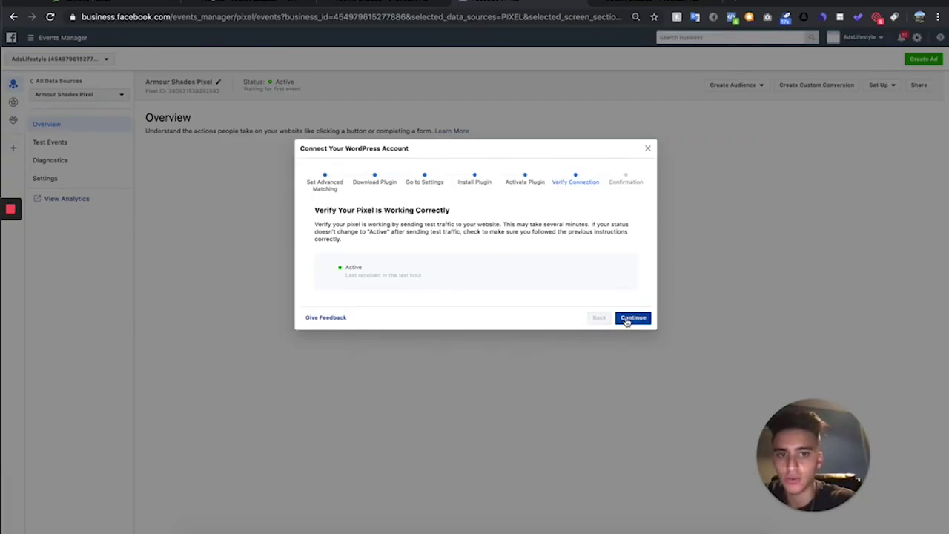
{"action": "left_click", "coordinate": [638, 365]}
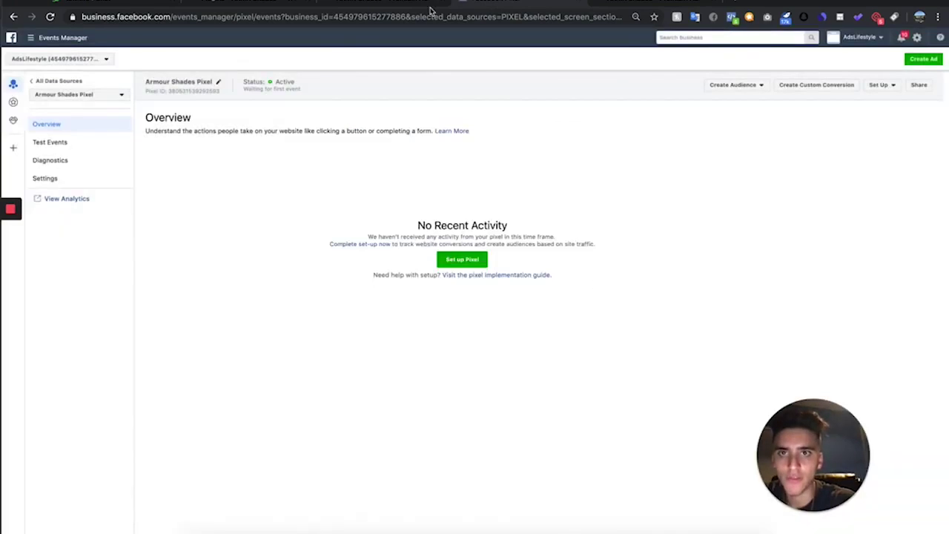
Step: In WooCommerce's Stripe payment settings, enable Stripe, turn off test mode, and save the live publishable and secret keys from the Stripe dashboard
{"action": "left_click", "coordinate": [292, 3]}
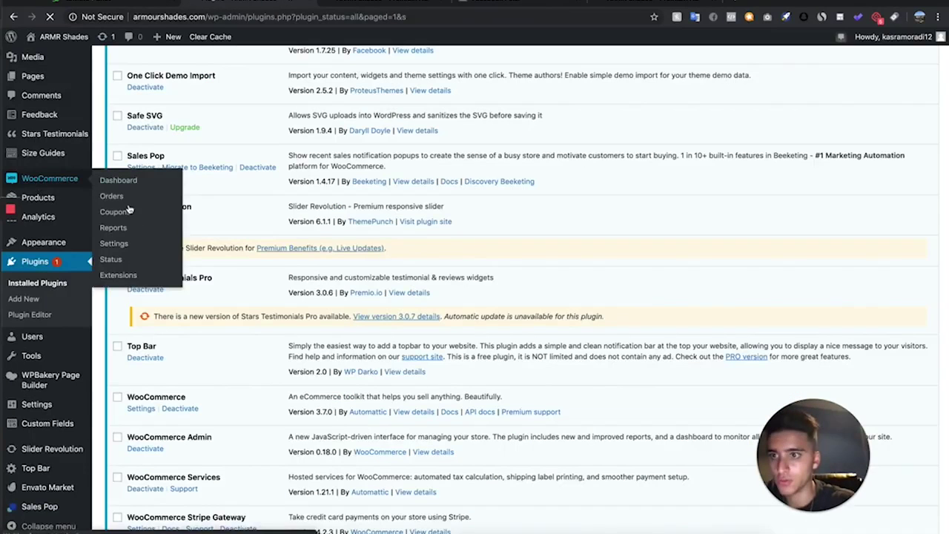
{"action": "left_click", "coordinate": [135, 243]}
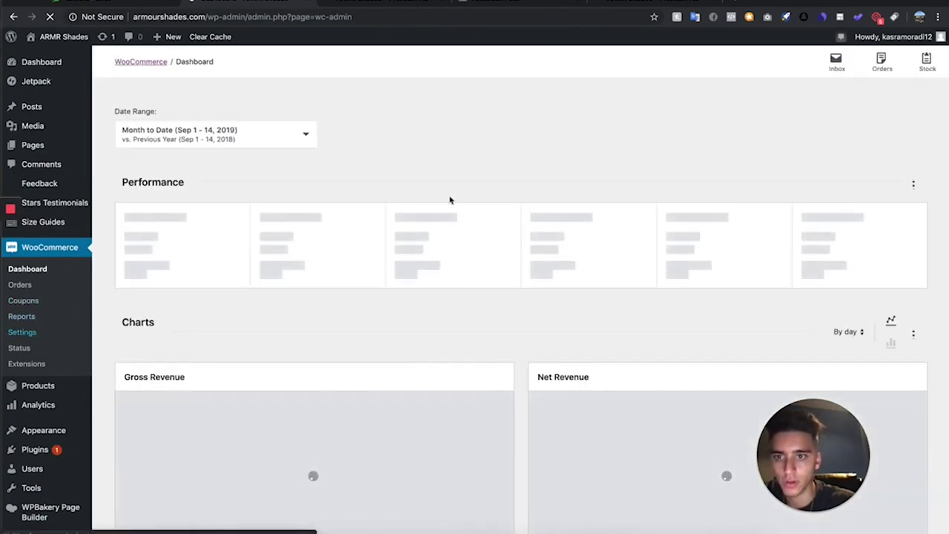
{"action": "left_click", "coordinate": [24, 333]}
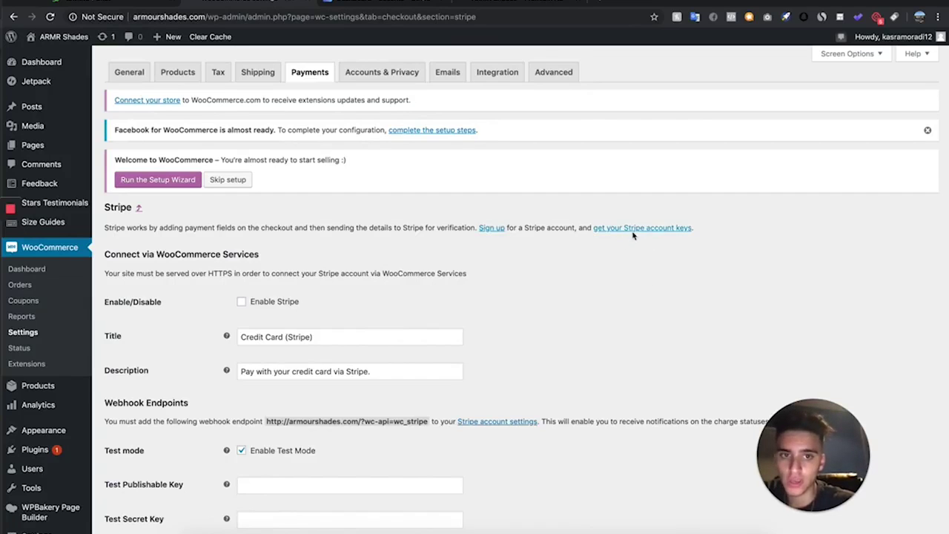
{"action": "left_click", "coordinate": [385, 3]}
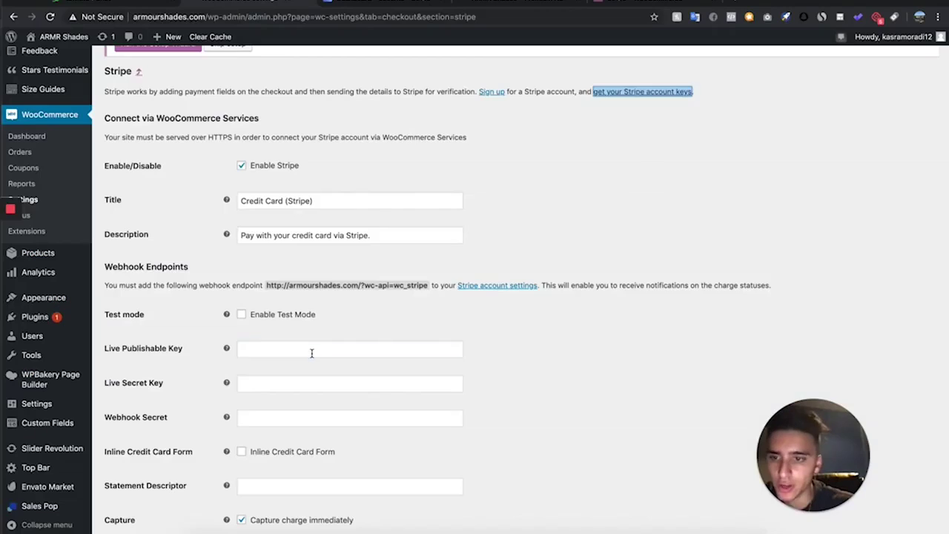
{"action": "left_click", "coordinate": [421, 2]}
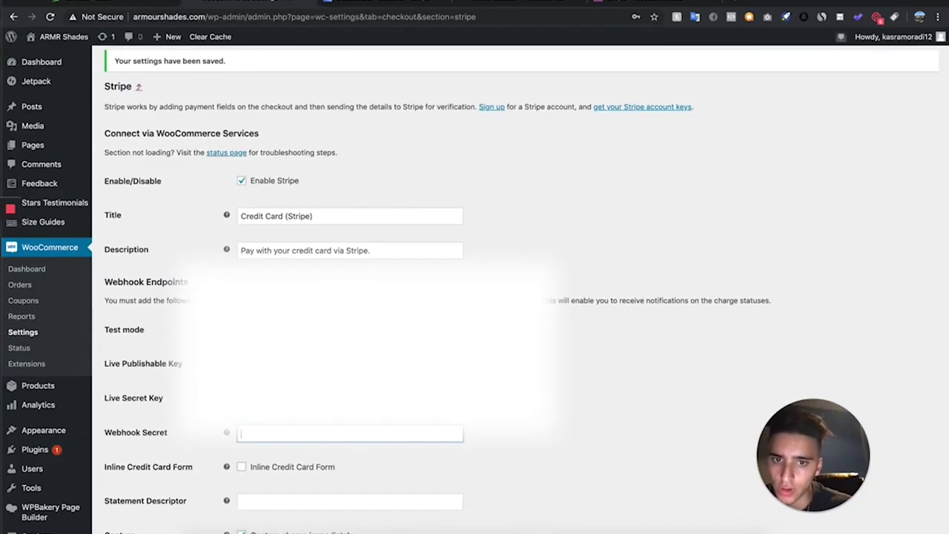
Step: Open the Stripe account's webhook settings from the link in the WooCommerce Stripe settings
{"action": "right_click", "coordinate": [512, 302]}
{"action": "left_click", "coordinate": [573, 308]}
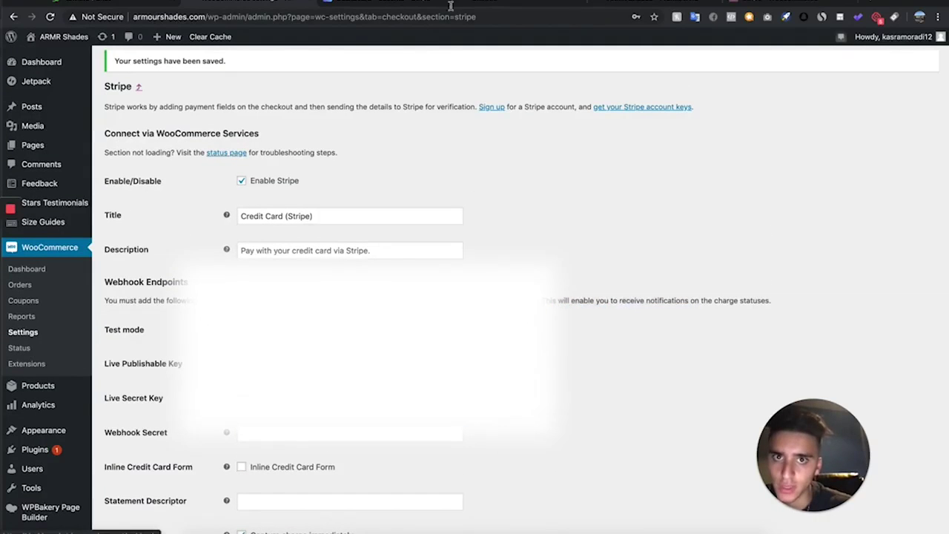
{"action": "left_click", "coordinate": [389, 16]}
{"action": "left_click", "coordinate": [390, 3]}
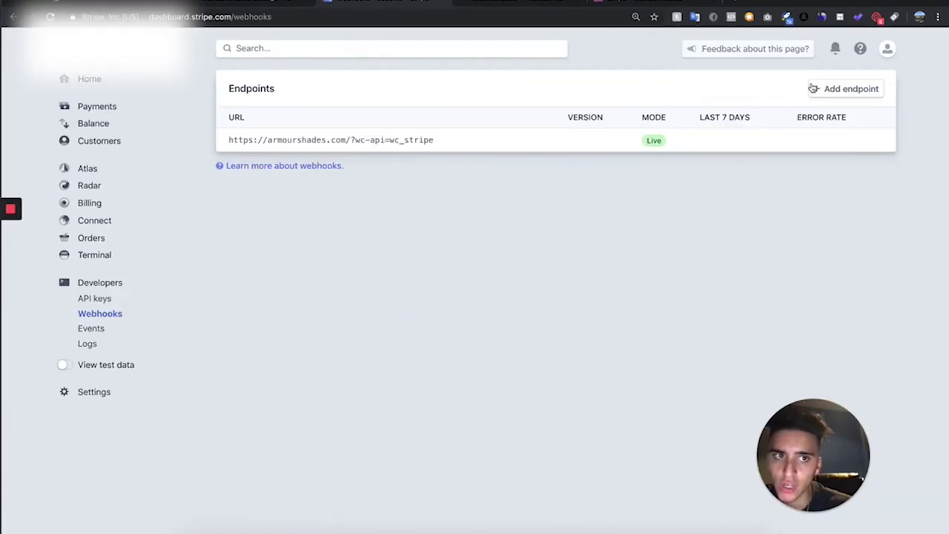
{"action": "left_click", "coordinate": [817, 89]}
{"action": "left_click", "coordinate": [250, 4]}
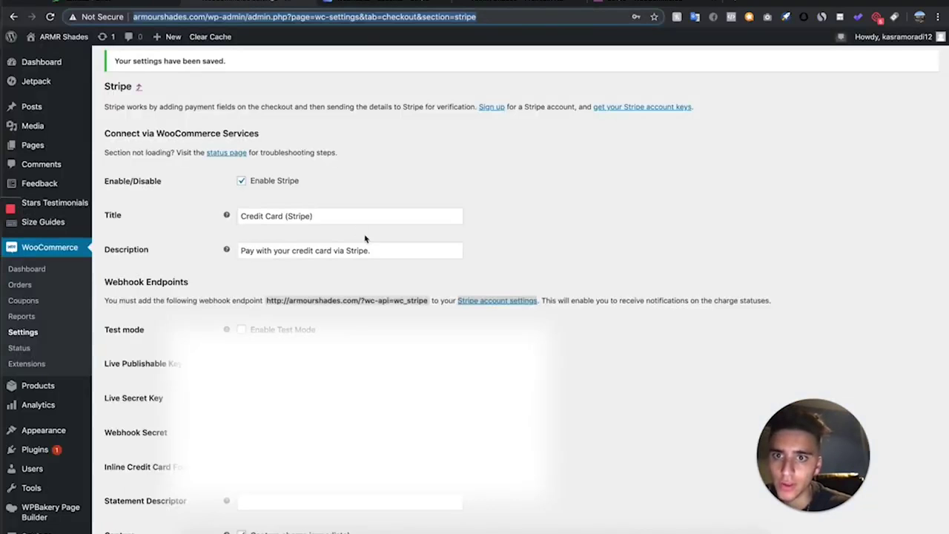
{"action": "left_click_drag", "start_coordinate": [289, 305], "coordinate": [424, 300]}
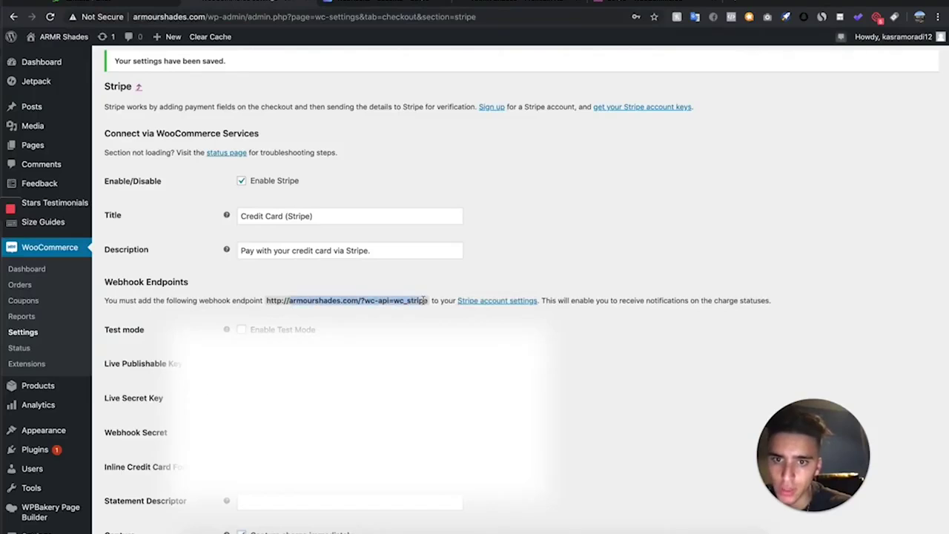
{"action": "key", "text": "super+c"}
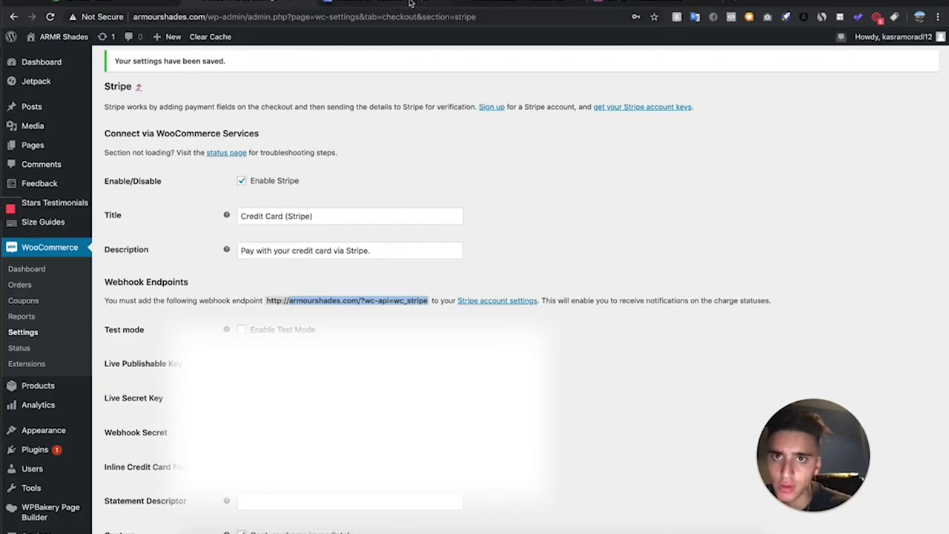
{"action": "left_click", "coordinate": [419, 4]}
{"action": "key", "text": "super+v"}
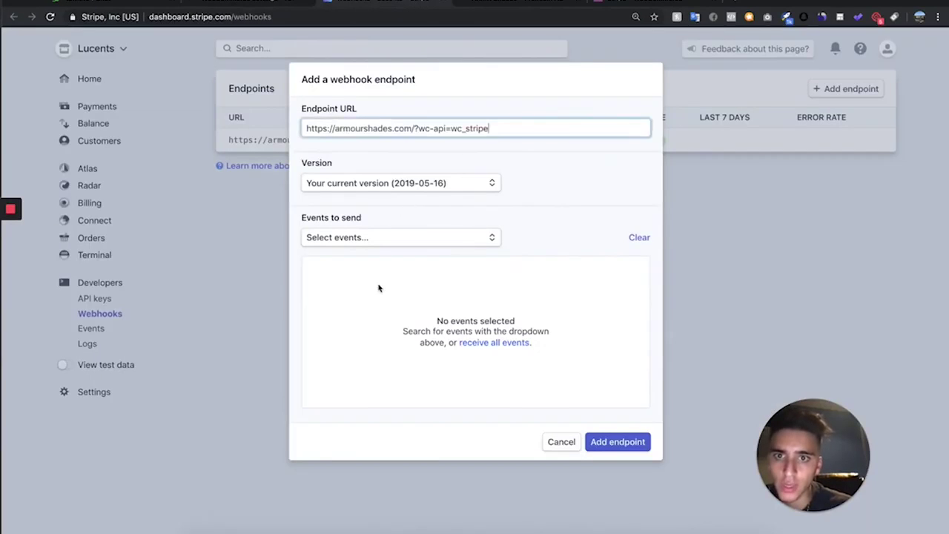
{"action": "left_click", "coordinate": [517, 345]}
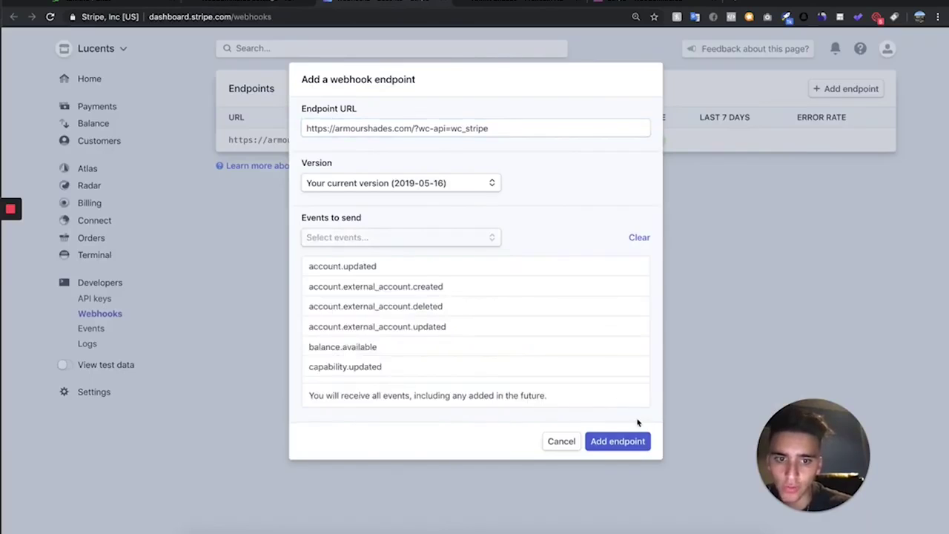
{"action": "left_click", "coordinate": [617, 442]}
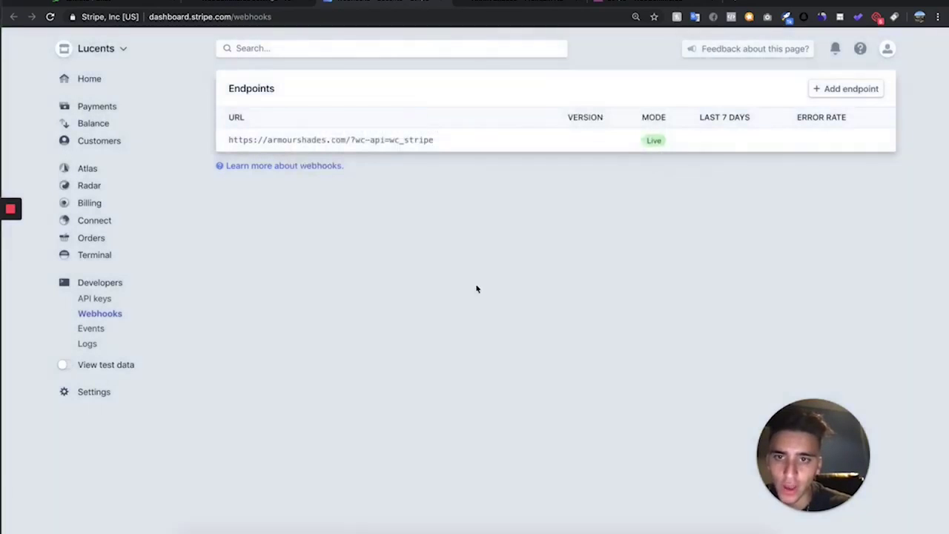
{"action": "left_click", "coordinate": [422, 141]}
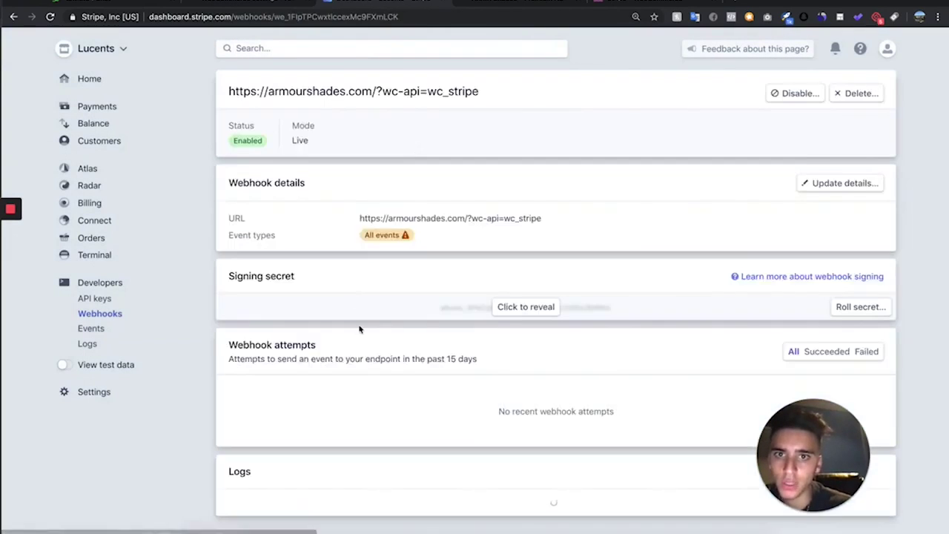
Step: Reveal the Stripe webhook's signing secret and paste it into the Webhook Secret field of the WooCommerce Stripe settings
{"action": "left_click", "coordinate": [540, 305]}
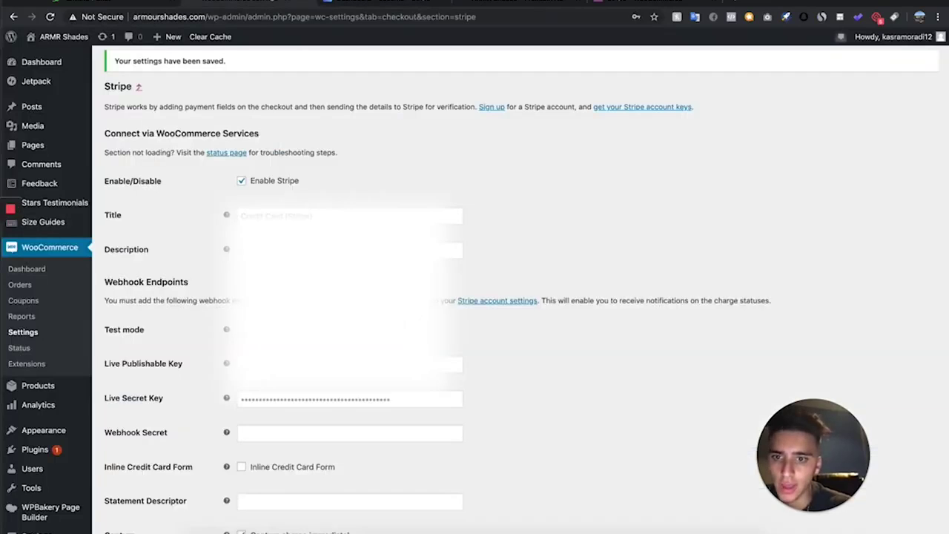
{"action": "left_click", "coordinate": [319, 432]}
{"action": "key", "text": "super+v"}
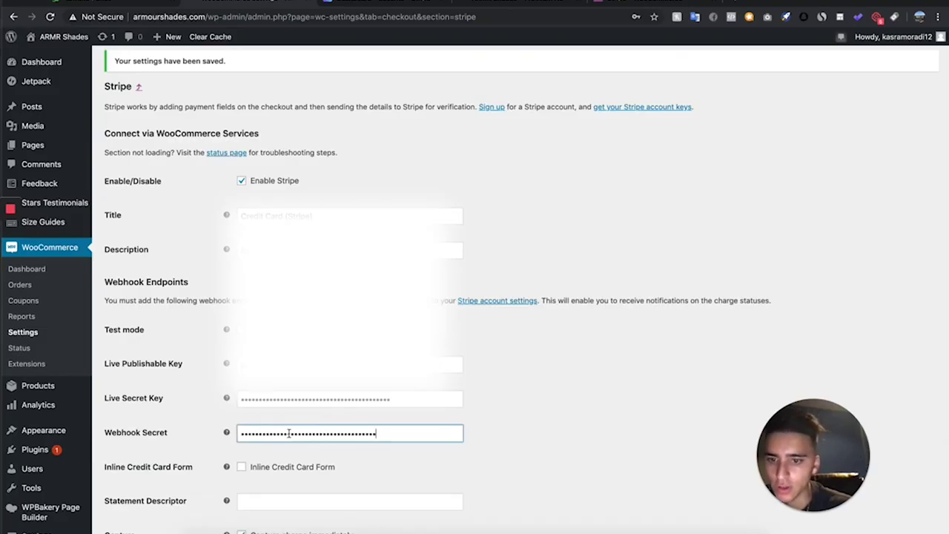
Step: Remove the "(Stripe)" part from the credit card payment method's title in the WooCommerce Stripe settings
{"action": "scroll", "coordinate": [350, 420], "scroll_direction": "down", "scroll_amount": 3}
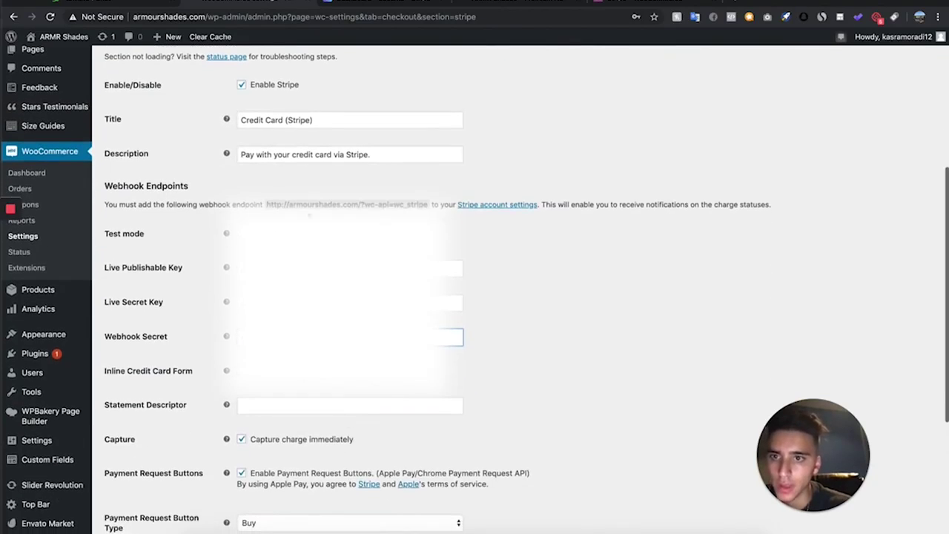
{"action": "scroll", "coordinate": [407, 417], "scroll_direction": "up", "scroll_amount": 2}
{"action": "scroll", "coordinate": [271, 160], "scroll_direction": "down", "scroll_amount": 3}
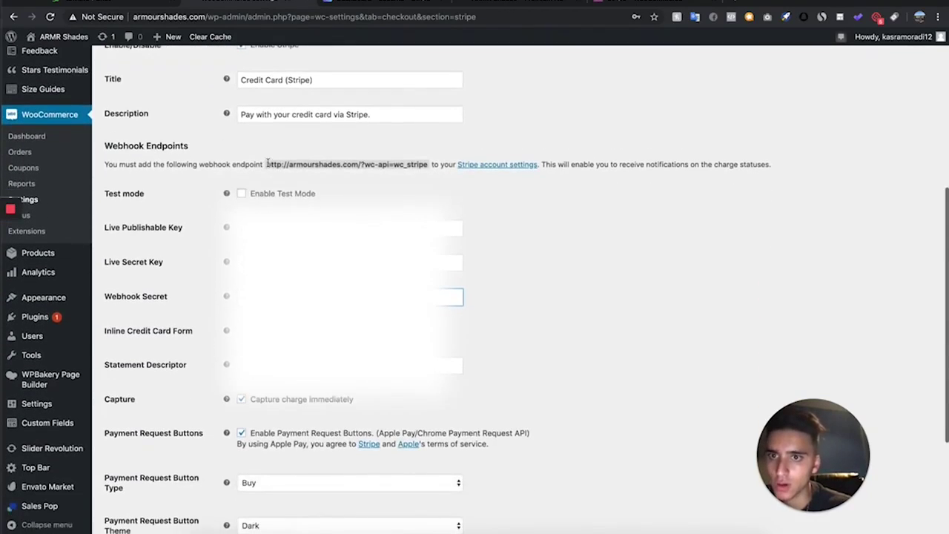
{"action": "left_click_drag", "start_coordinate": [313, 80], "coordinate": [293, 80]}
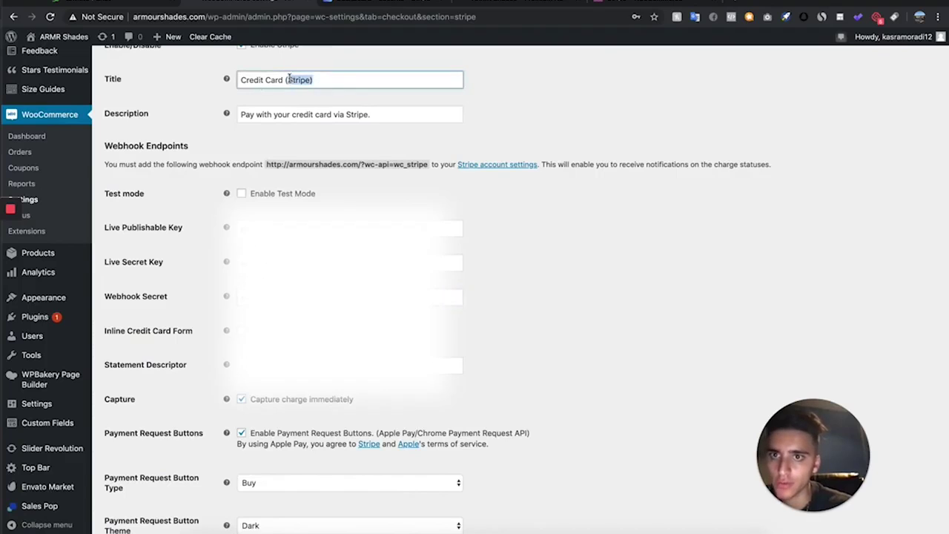
{"action": "key", "text": "BackSpace"}
{"action": "left_click", "coordinate": [555, 99]}
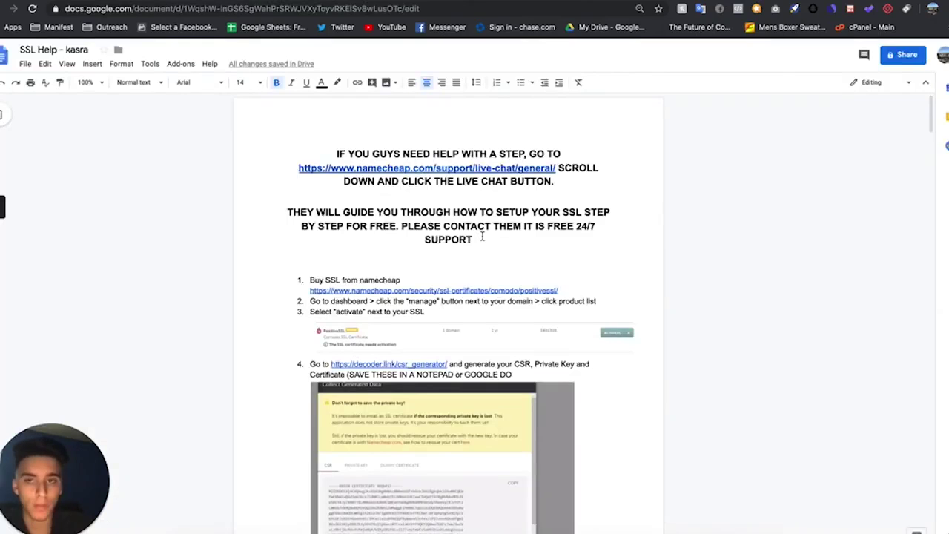
Step: Examine the SSL Help document in Google Docs, including the Namecheap support note and the numbered certificate setup instructions
{"action": "scroll", "coordinate": [429, 272], "scroll_direction": "down", "scroll_amount": 1}
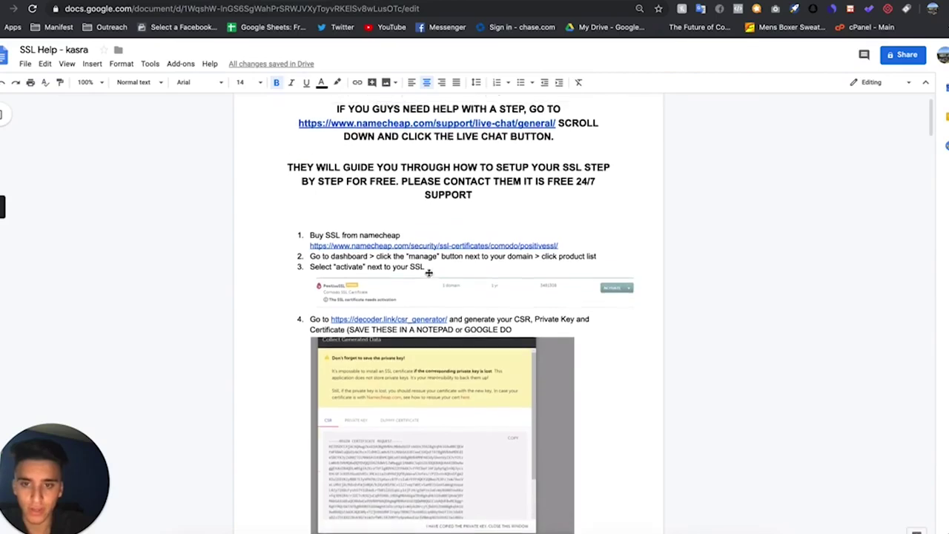
{"action": "scroll", "coordinate": [429, 272], "scroll_direction": "down", "scroll_amount": 20}
{"action": "scroll", "coordinate": [428, 272], "scroll_direction": "down", "scroll_amount": 10}
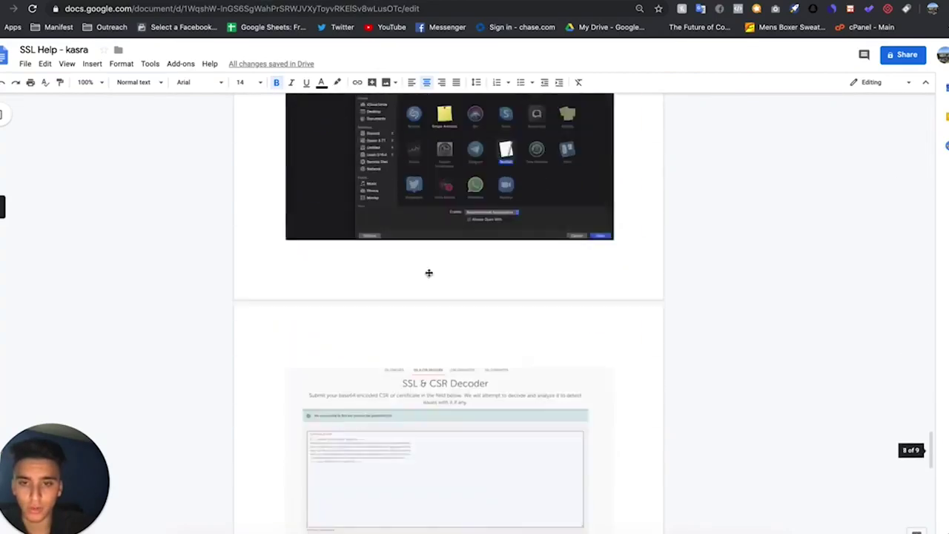
{"action": "scroll", "coordinate": [429, 272], "scroll_direction": "up", "scroll_amount": 15}
{"action": "scroll", "coordinate": [429, 273], "scroll_direction": "up", "scroll_amount": 20}
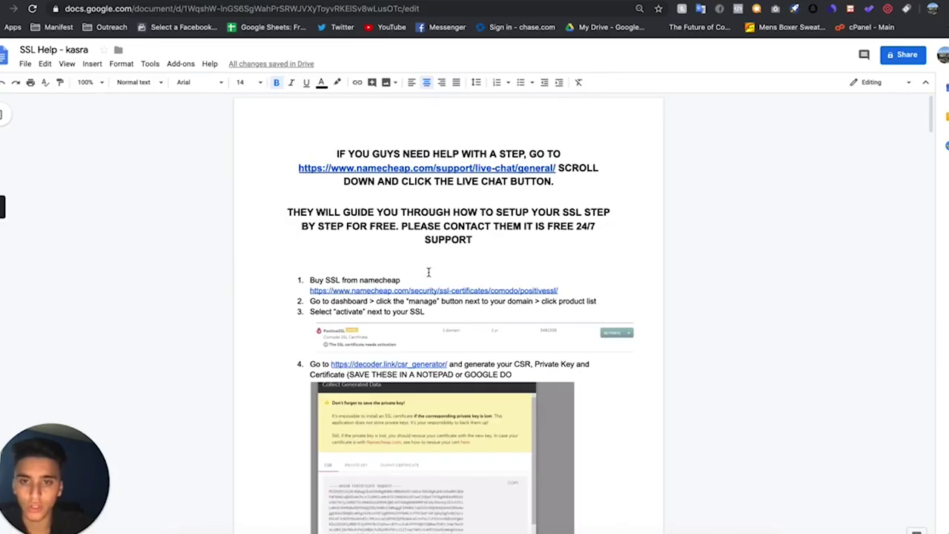
{"action": "left_click_drag", "start_coordinate": [476, 239], "coordinate": [339, 133]}
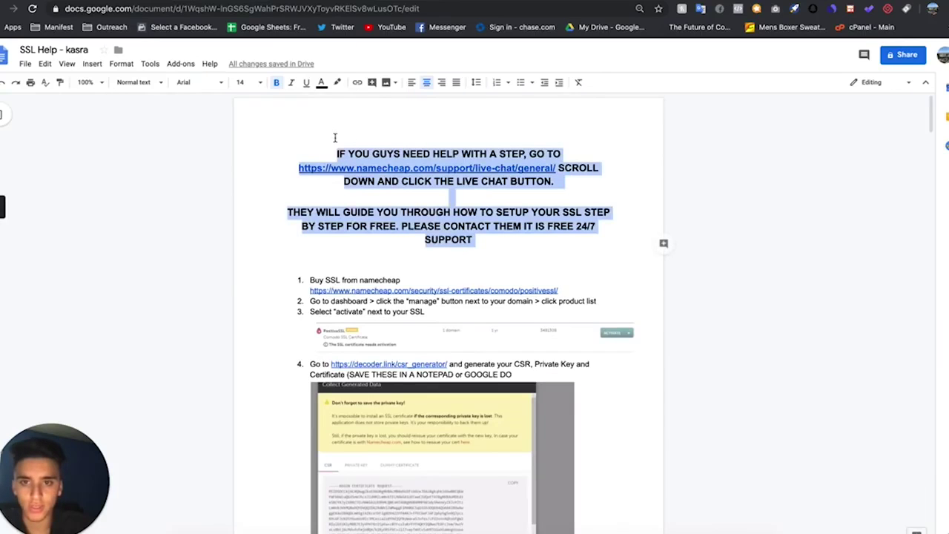
{"action": "left_click", "coordinate": [485, 176]}
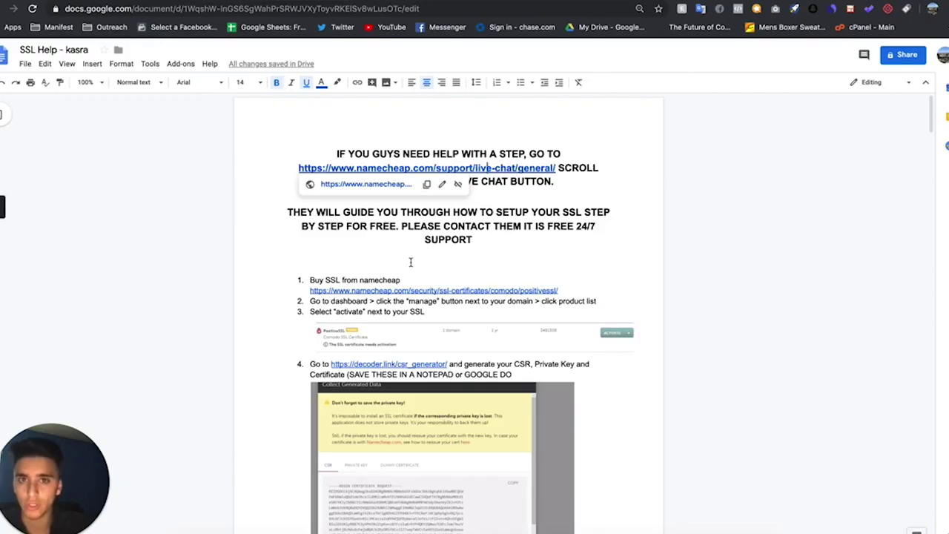
{"action": "scroll", "coordinate": [410, 262], "scroll_direction": "down", "scroll_amount": 20}
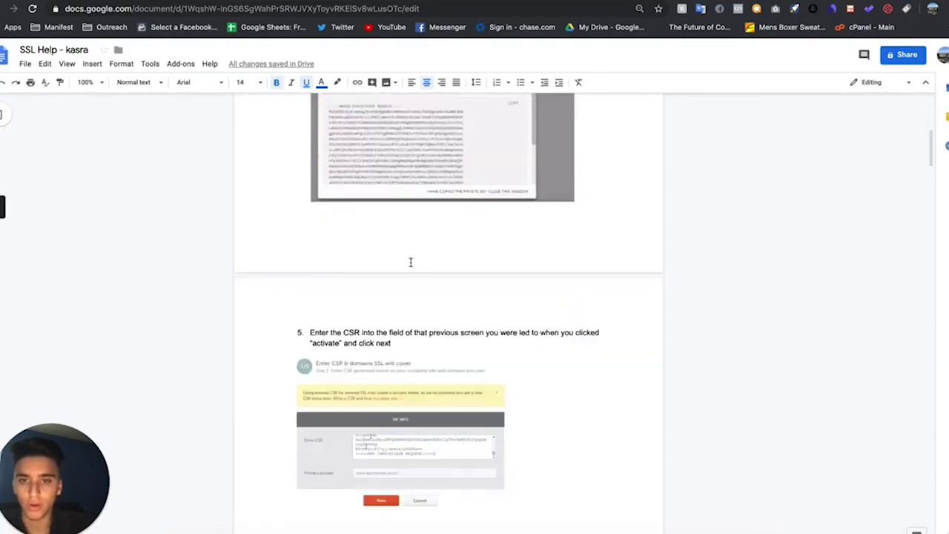
{"action": "scroll", "coordinate": [410, 263], "scroll_direction": "down", "scroll_amount": 9}
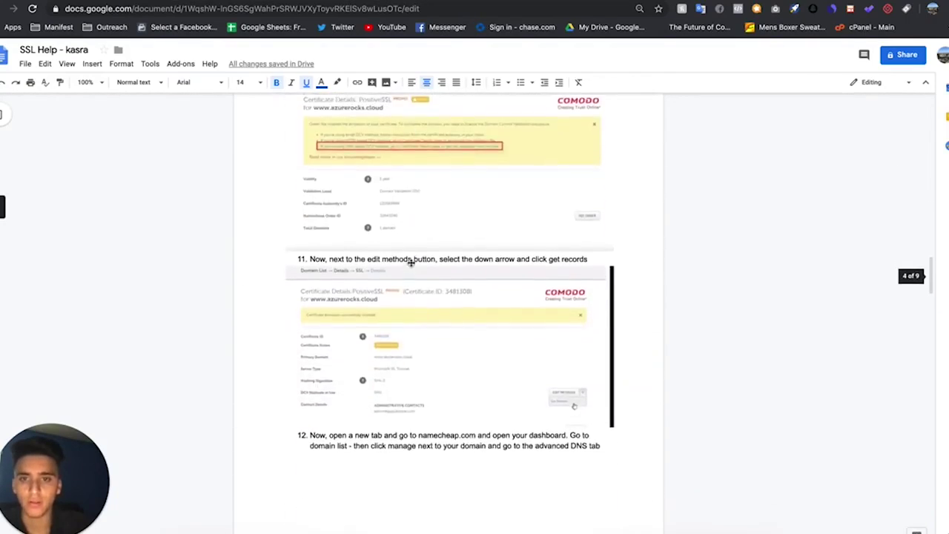
{"action": "scroll", "coordinate": [411, 262], "scroll_direction": "down", "scroll_amount": 7}
{"action": "scroll", "coordinate": [411, 262], "scroll_direction": "down", "scroll_amount": 10}
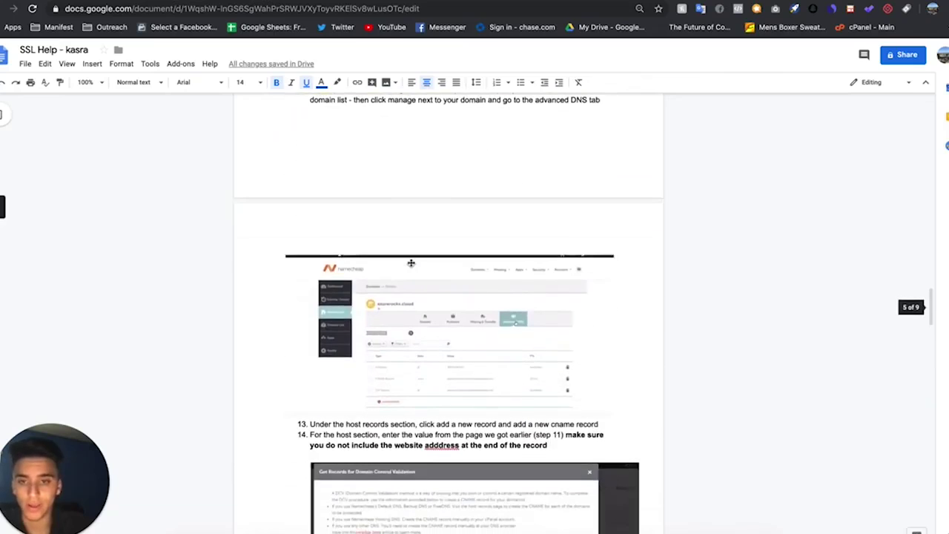
{"action": "scroll", "coordinate": [410, 416], "scroll_direction": "up", "scroll_amount": 20}
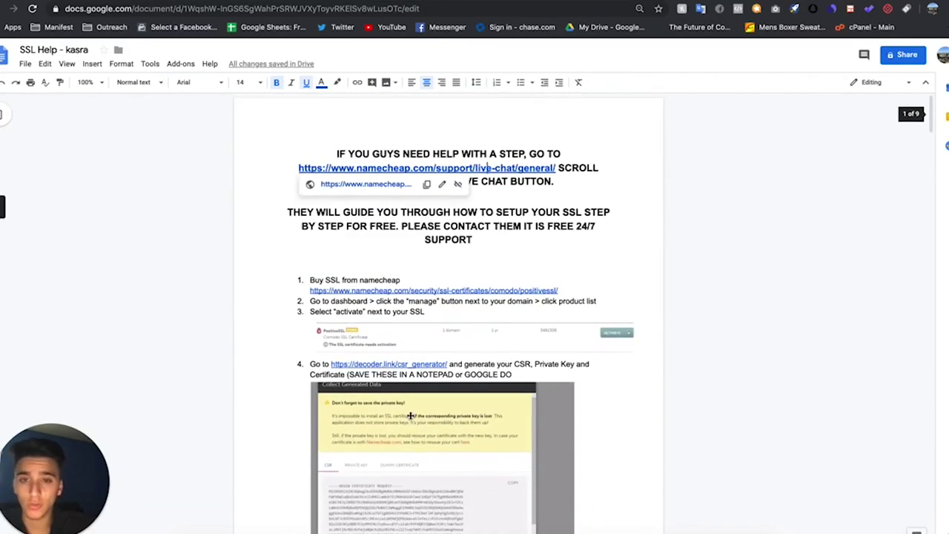
{"action": "scroll", "coordinate": [459, 309], "scroll_direction": "down", "scroll_amount": 15}
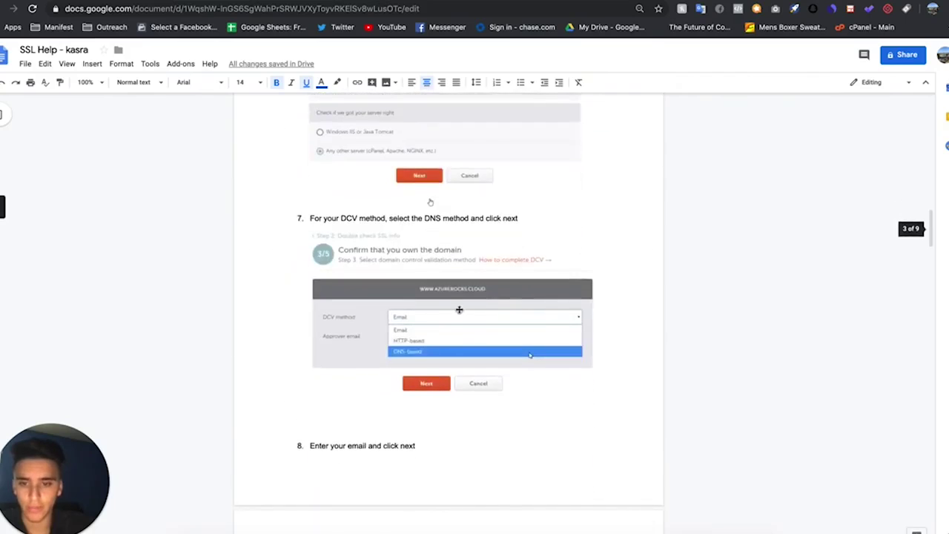
{"action": "scroll", "coordinate": [459, 309], "scroll_direction": "up", "scroll_amount": 15}
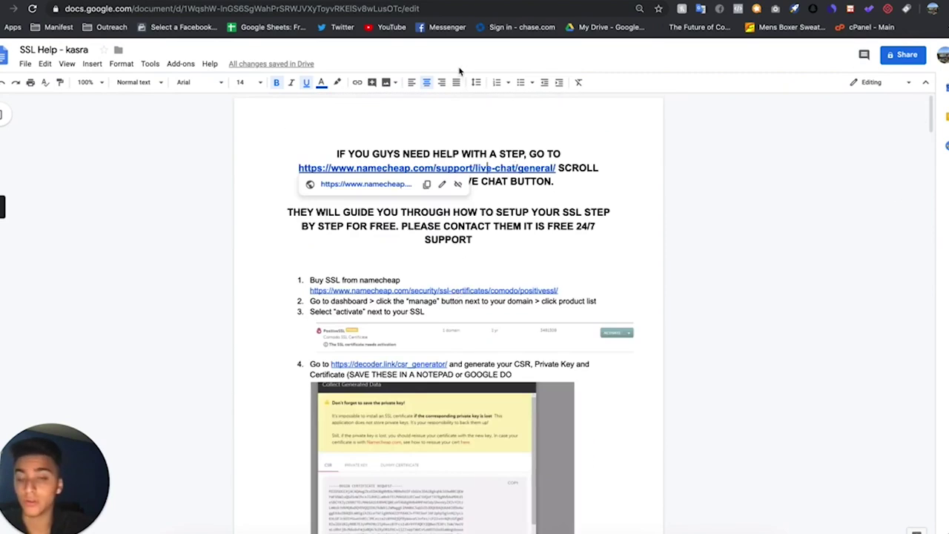
Step: Follow the document's Namecheap live chat link and open the Live Chat Support request form
{"action": "left_click", "coordinate": [443, 168]}
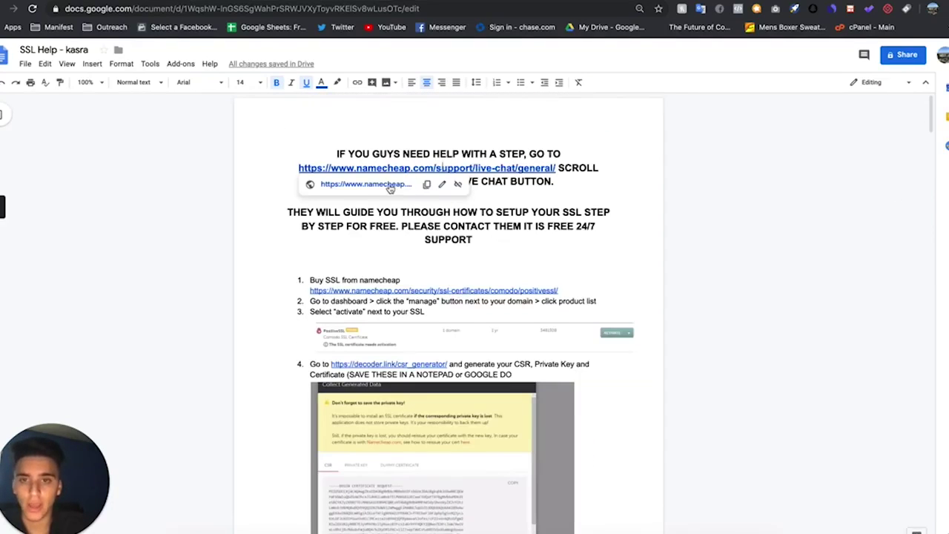
{"action": "left_click", "coordinate": [390, 185]}
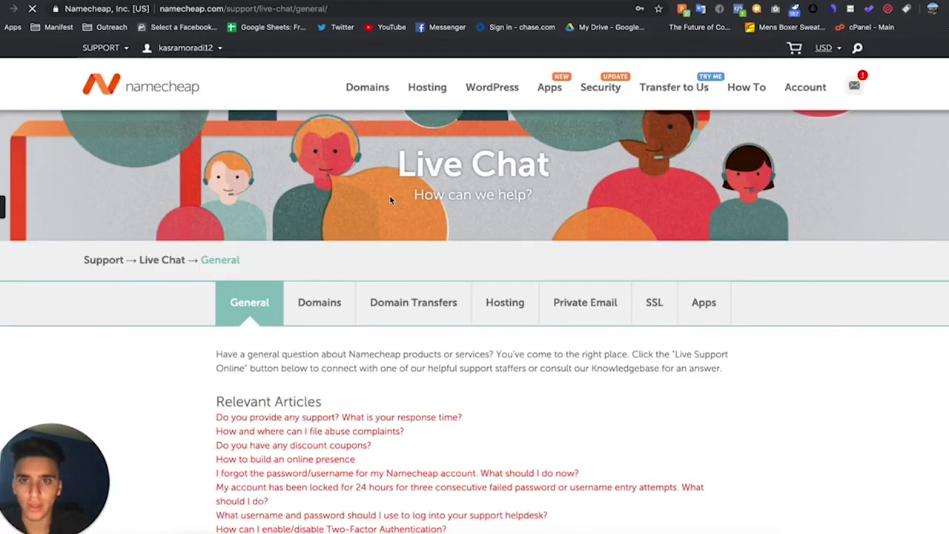
{"action": "scroll", "coordinate": [389, 199], "scroll_direction": "down", "scroll_amount": 15}
{"action": "scroll", "coordinate": [390, 200], "scroll_direction": "up", "scroll_amount": 3}
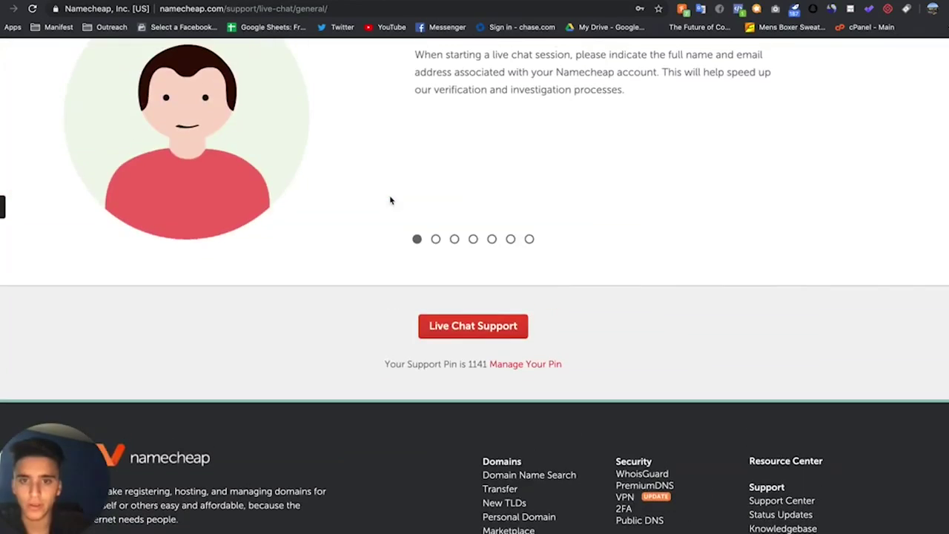
{"action": "left_click", "coordinate": [467, 327]}
Step: Choose SSL Support as the chat department, look over the contact fields, and close the form without starting a chat
{"action": "left_click", "coordinate": [160, 154]}
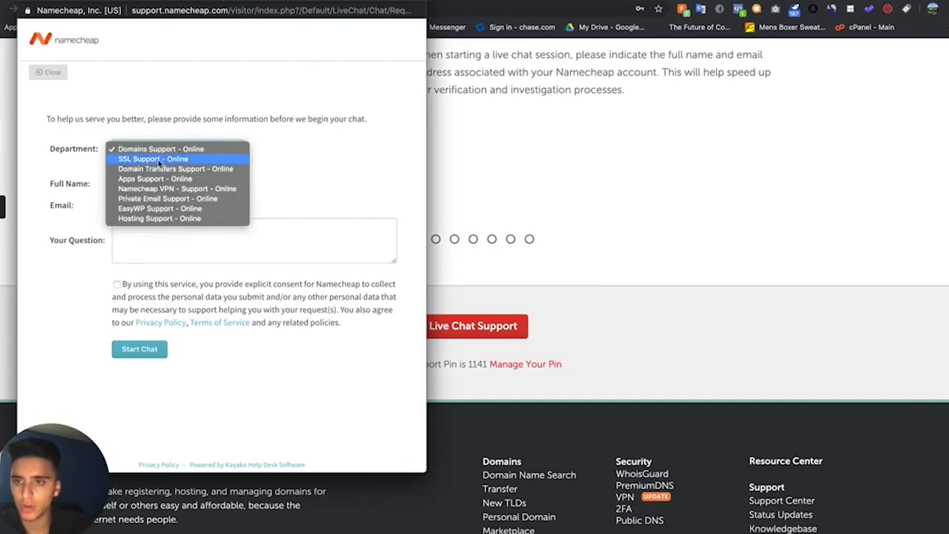
{"action": "left_click", "coordinate": [158, 160]}
{"action": "left_click", "coordinate": [148, 188]}
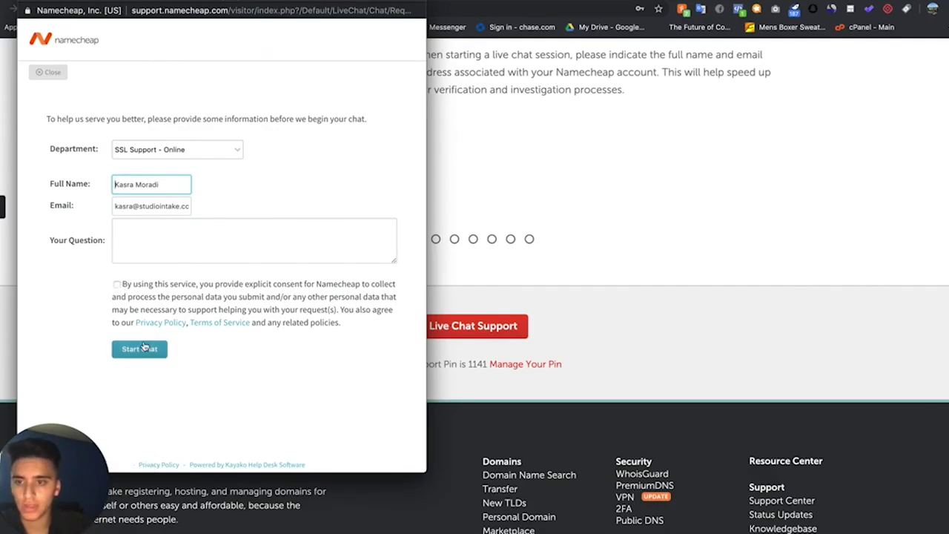
{"action": "left_click", "coordinate": [26, 4]}
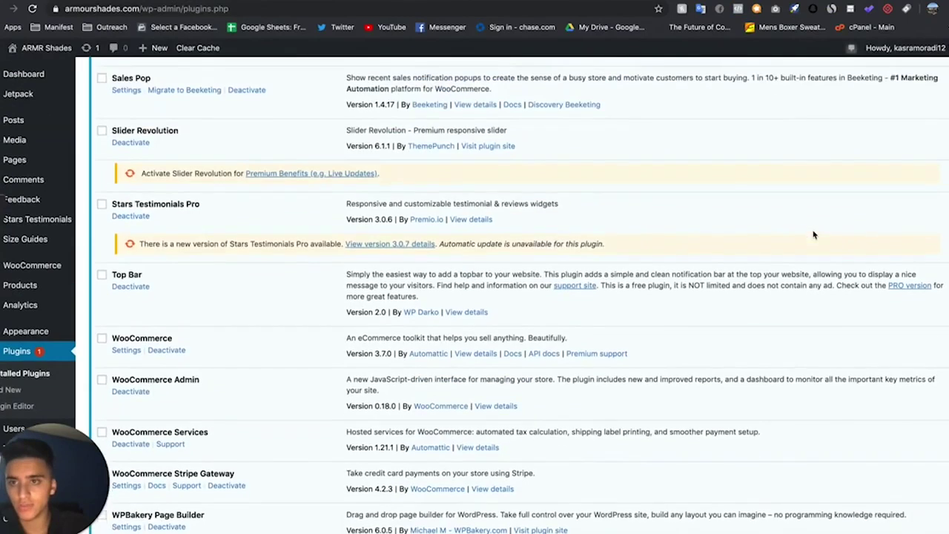
Step: Check the installed WordPress plugins for the Really Simple SSL plugin
{"action": "scroll", "coordinate": [813, 234], "scroll_direction": "up", "scroll_amount": 5}
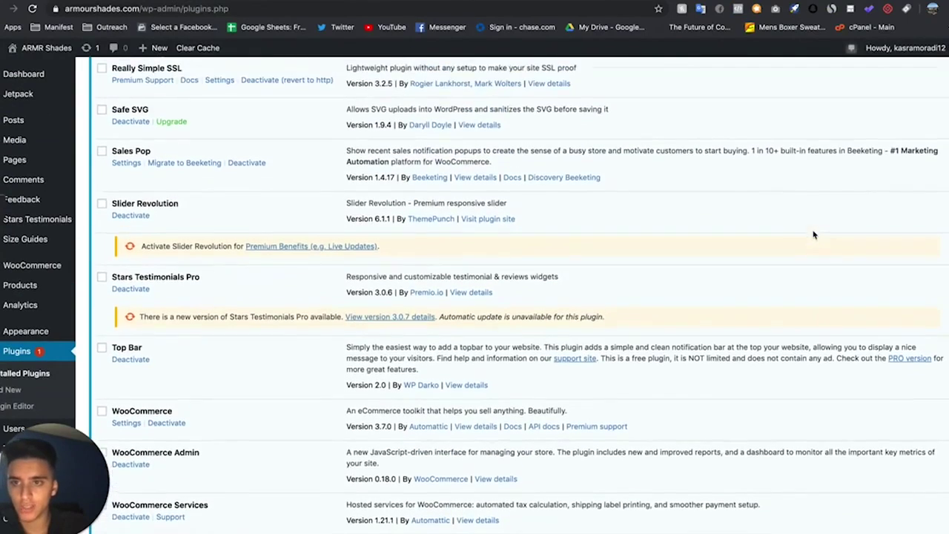
{"action": "scroll", "coordinate": [182, 286], "scroll_direction": "up", "scroll_amount": 1}
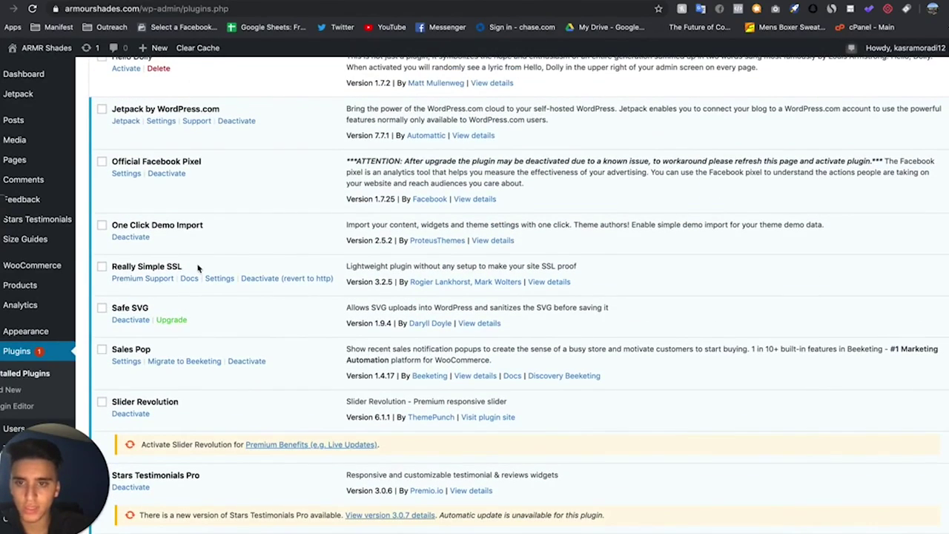
{"action": "scroll", "coordinate": [163, 263], "scroll_direction": "up", "scroll_amount": 8}
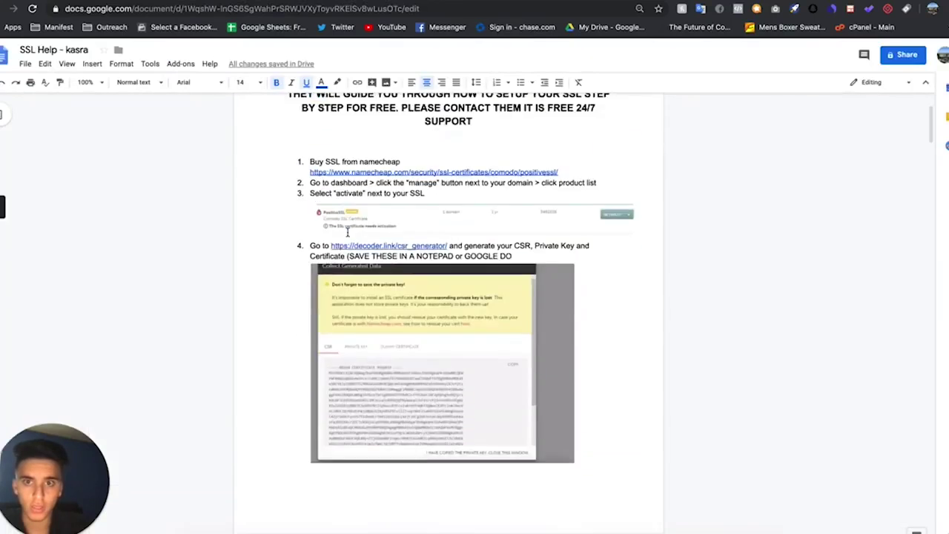
Step: Skim the SSL Help document again and look over the WordPress plugin search for "Really simple ssl"
{"action": "scroll", "coordinate": [347, 235], "scroll_direction": "down", "scroll_amount": 20}
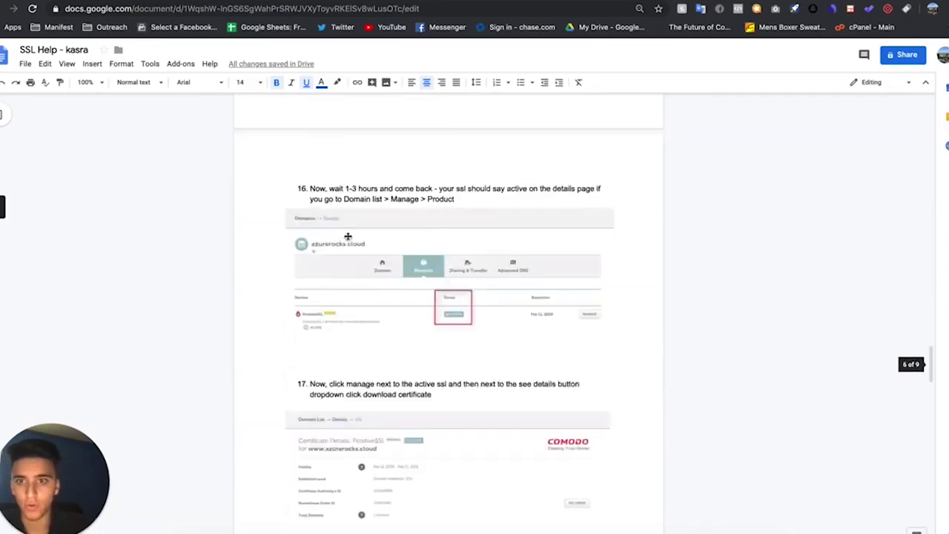
{"action": "scroll", "coordinate": [348, 235], "scroll_direction": "up", "scroll_amount": 20}
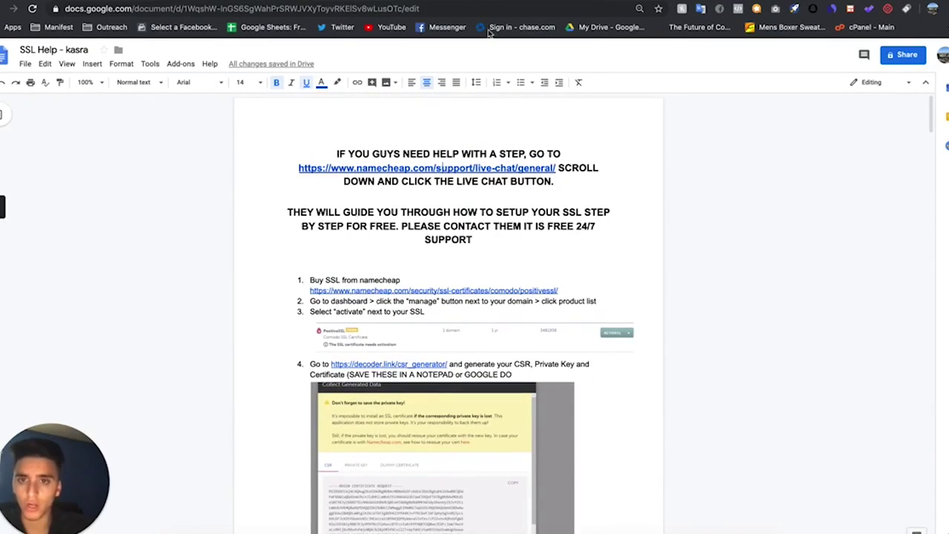
{"action": "left_click", "coordinate": [454, 167]}
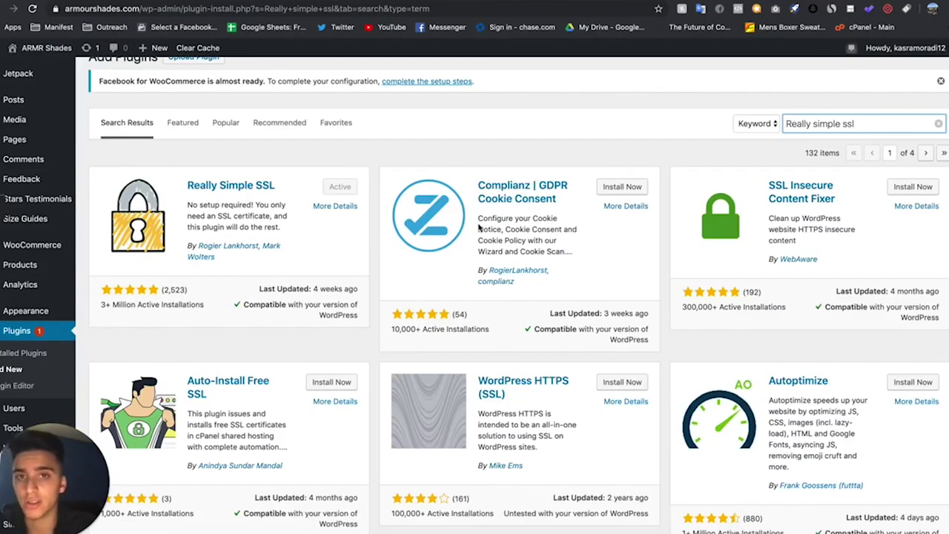
{"action": "scroll", "coordinate": [478, 224], "scroll_direction": "down", "scroll_amount": 3}
{"action": "scroll", "coordinate": [474, 215], "scroll_direction": "up", "scroll_amount": 4}
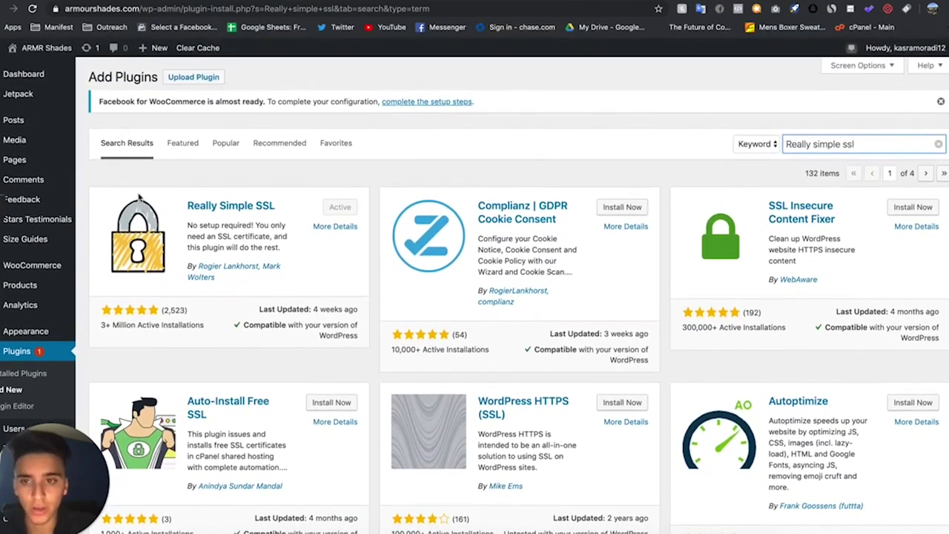
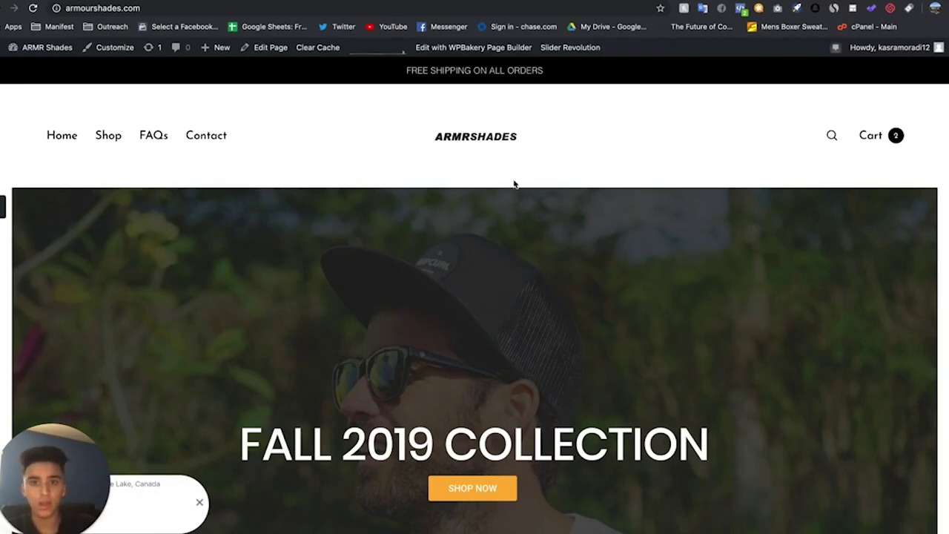
Step: Add the Aertna sunglasses from the storefront's Bestsellers to the cart, and proceed to checkout to review the order
{"action": "scroll", "coordinate": [403, 185], "scroll_direction": "down", "scroll_amount": 10}
{"action": "scroll", "coordinate": [402, 185], "scroll_direction": "up", "scroll_amount": 5}
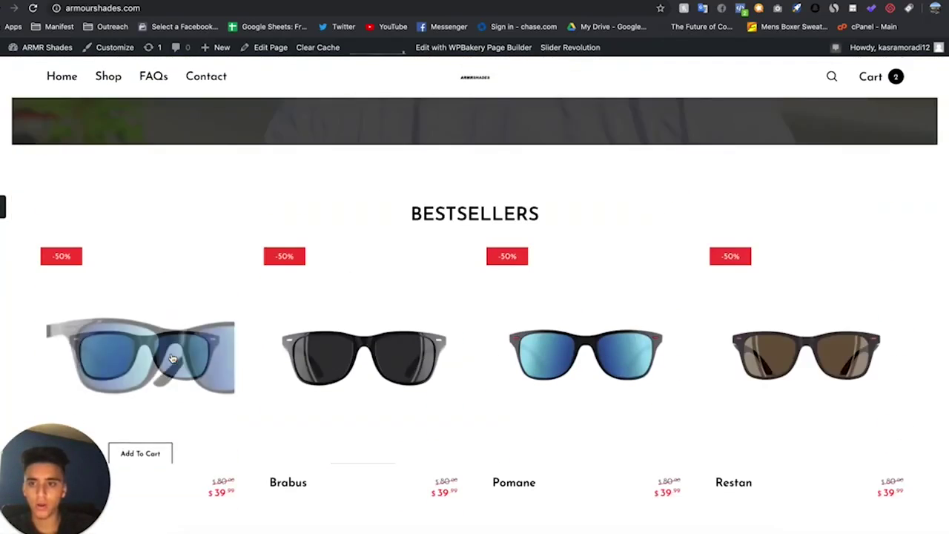
{"action": "scroll", "coordinate": [159, 445], "scroll_direction": "down", "scroll_amount": 1}
{"action": "left_click", "coordinate": [157, 377]}
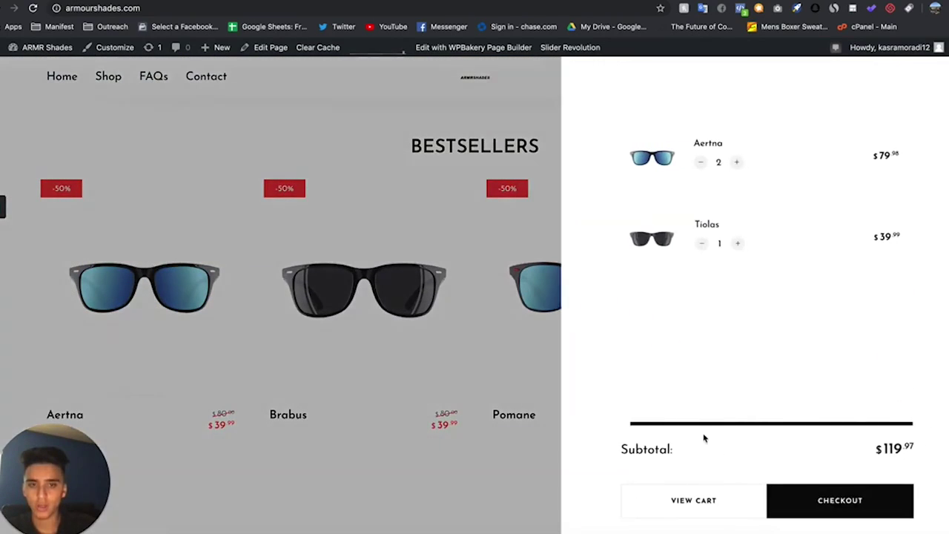
{"action": "left_click", "coordinate": [846, 495]}
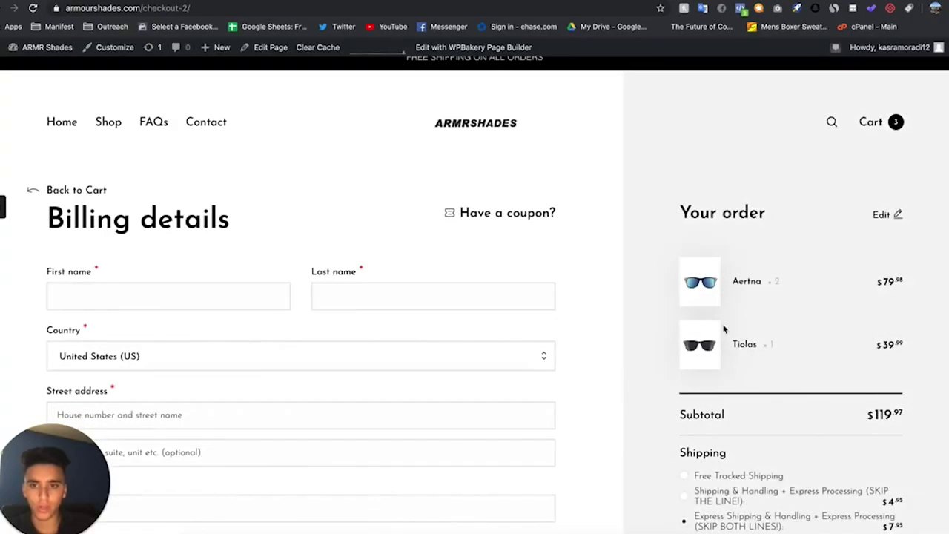
{"action": "scroll", "coordinate": [724, 329], "scroll_direction": "down", "scroll_amount": 2}
{"action": "scroll", "coordinate": [724, 330], "scroll_direction": "down", "scroll_amount": 2}
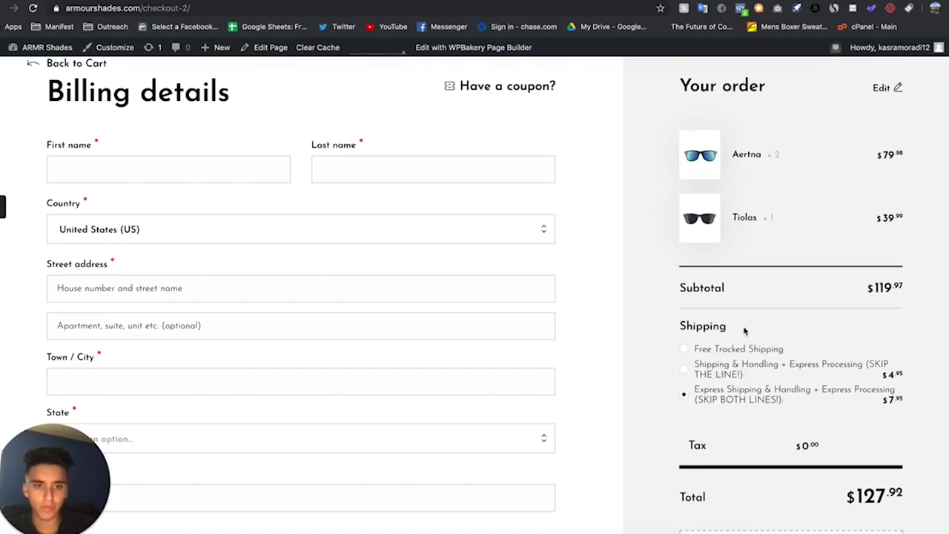
Step: Select the Shipping & Handling + Express Processing (SKIP THE LINE!) option for the order, and review the card payment and order placement sections
{"action": "left_click", "coordinate": [740, 369]}
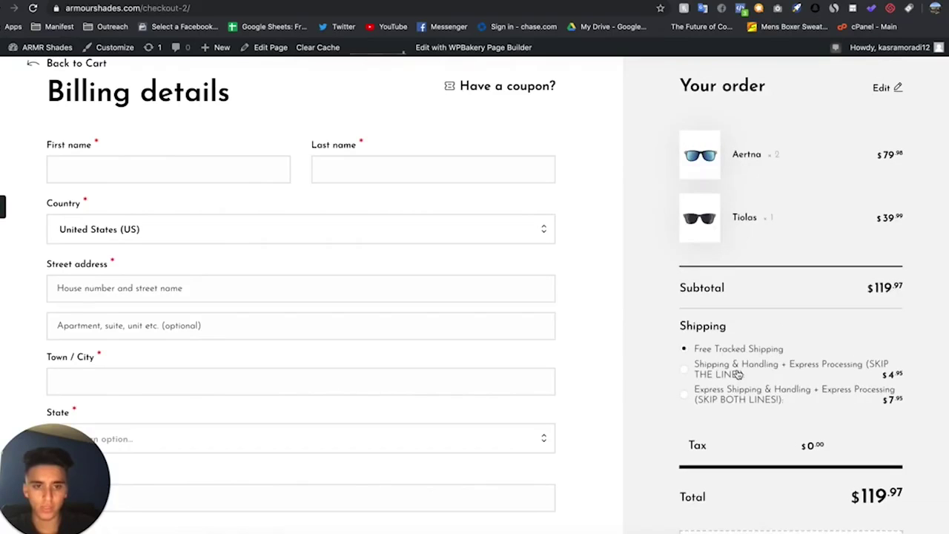
{"action": "scroll", "coordinate": [738, 374], "scroll_direction": "down", "scroll_amount": 5}
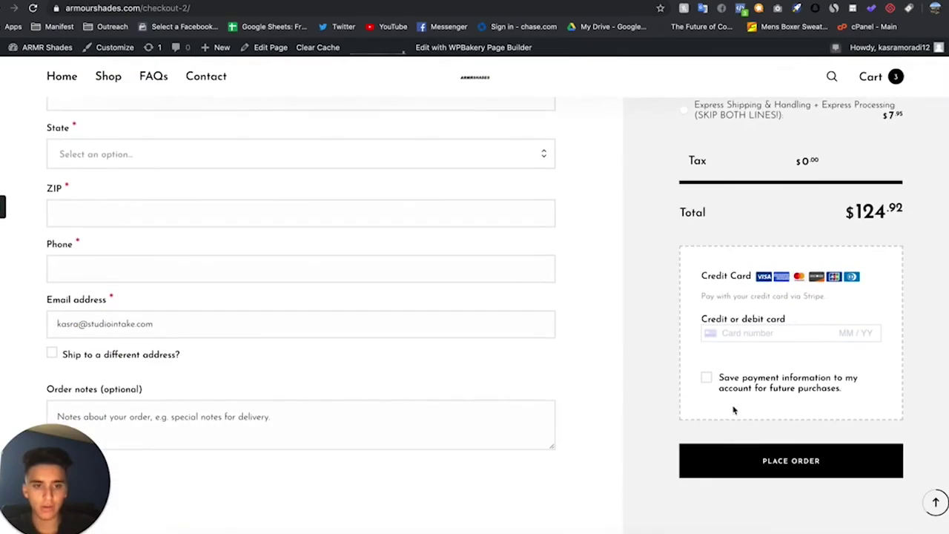
{"action": "scroll", "coordinate": [791, 330], "scroll_direction": "up", "scroll_amount": 1}
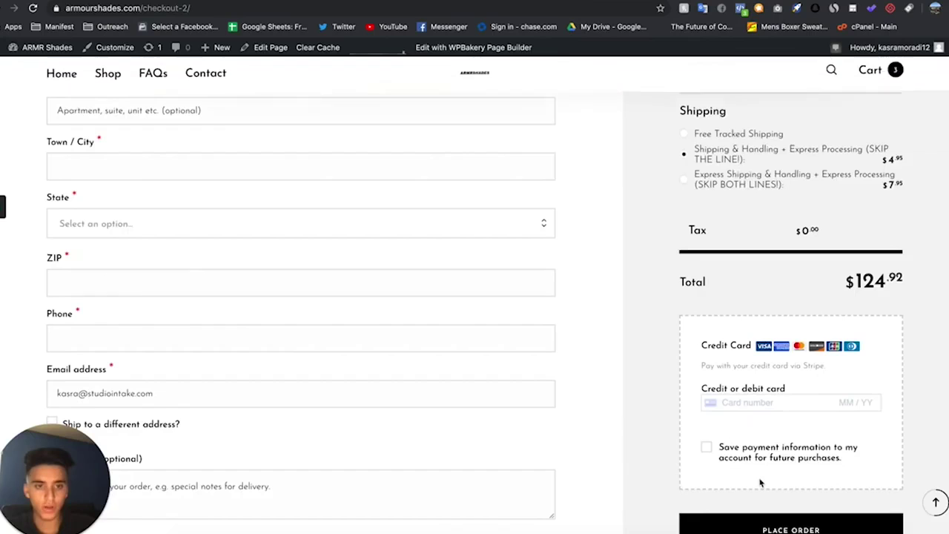
{"action": "scroll", "coordinate": [764, 386], "scroll_direction": "down", "scroll_amount": 3}
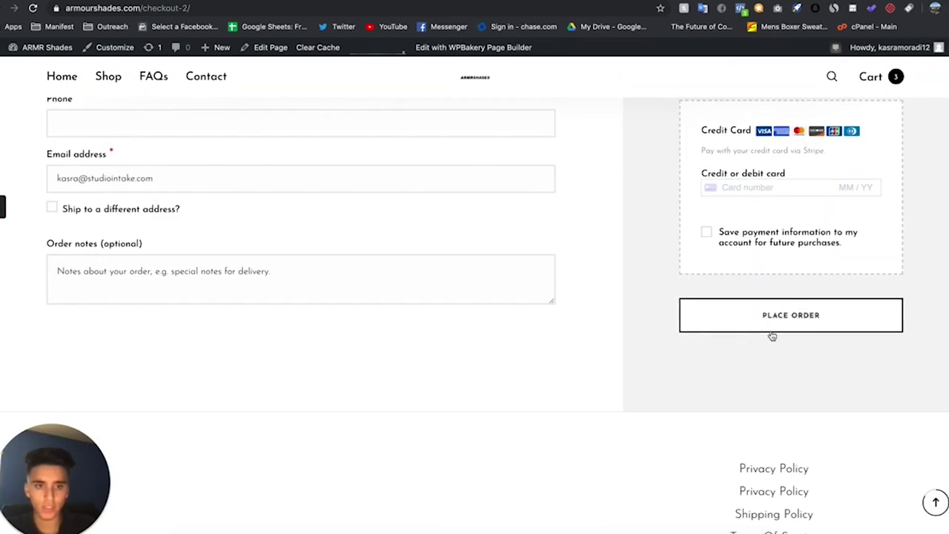
{"action": "scroll", "coordinate": [771, 333], "scroll_direction": "down", "scroll_amount": 2}
{"action": "key", "text": "Home"}
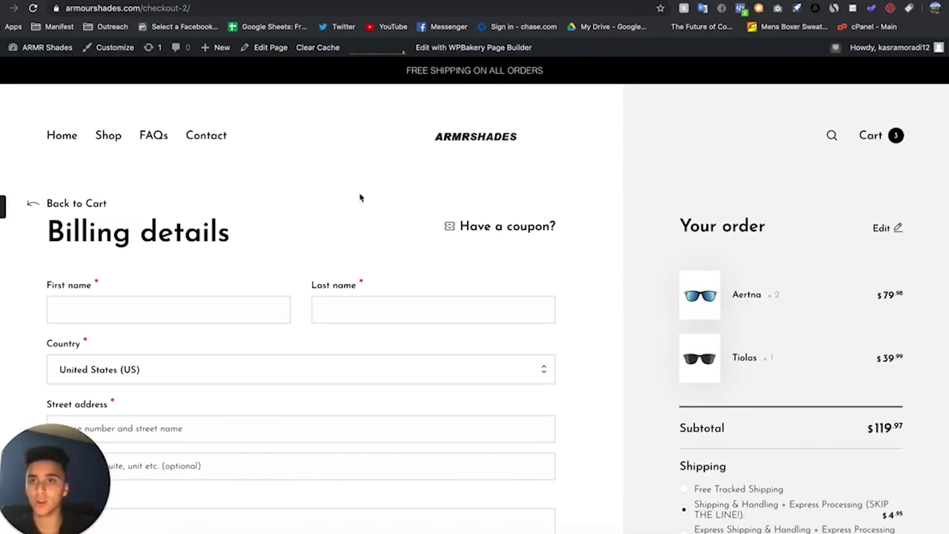
Step: Glance at the SSL Help document again and bring up the WooCommerce email settings
{"action": "left_click", "coordinate": [243, 3]}
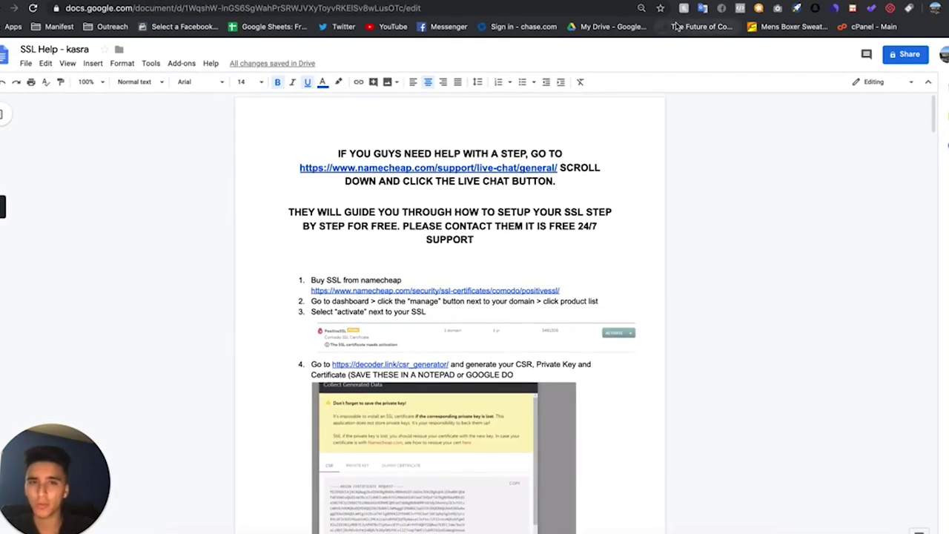
{"action": "key", "text": "ctrl+shift+Tab"}
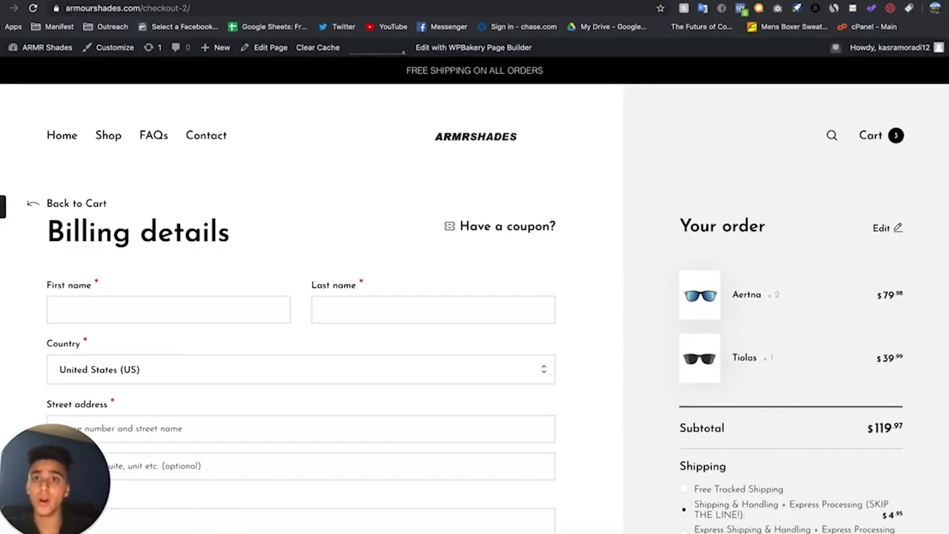
{"action": "key", "text": "ctrl+Tab"}
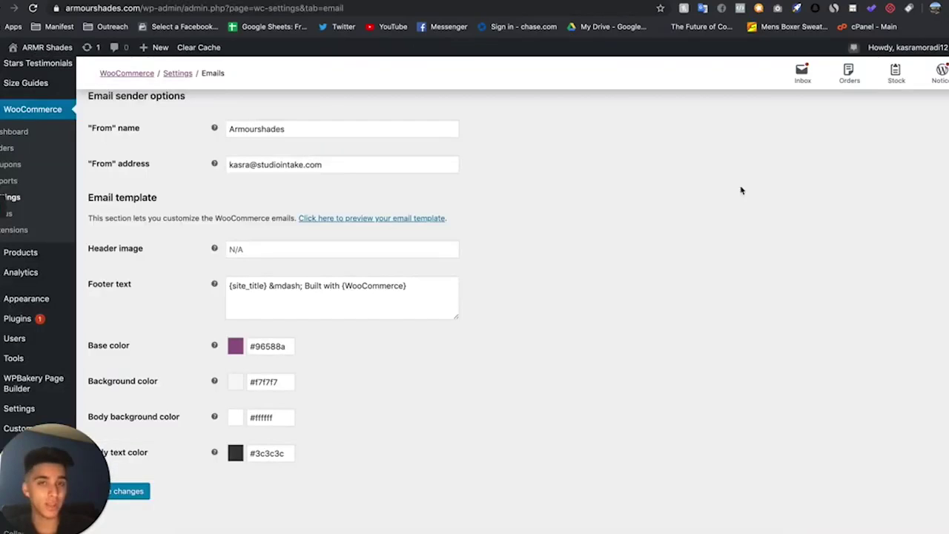